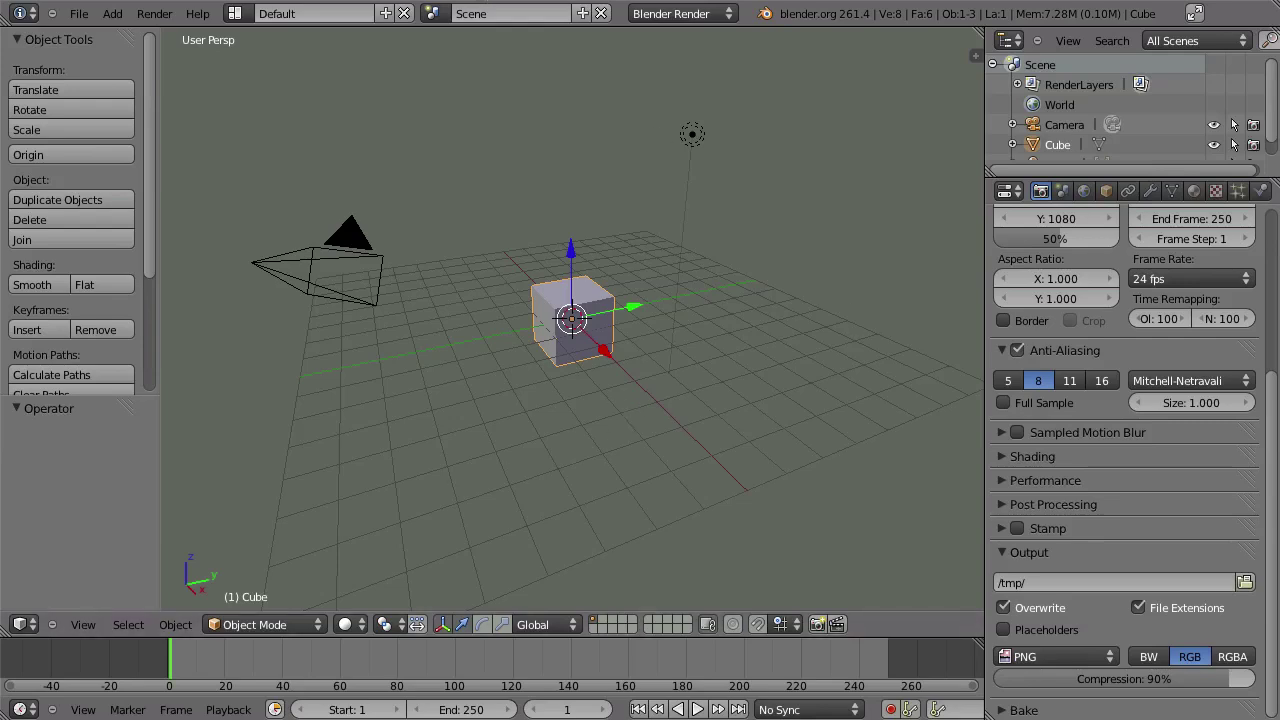
Switch to the Finder window showing the One_Point_Track folder with tracking_intro.mov and tracking_intro.
{"action": "key", "text": "super+Tab"}
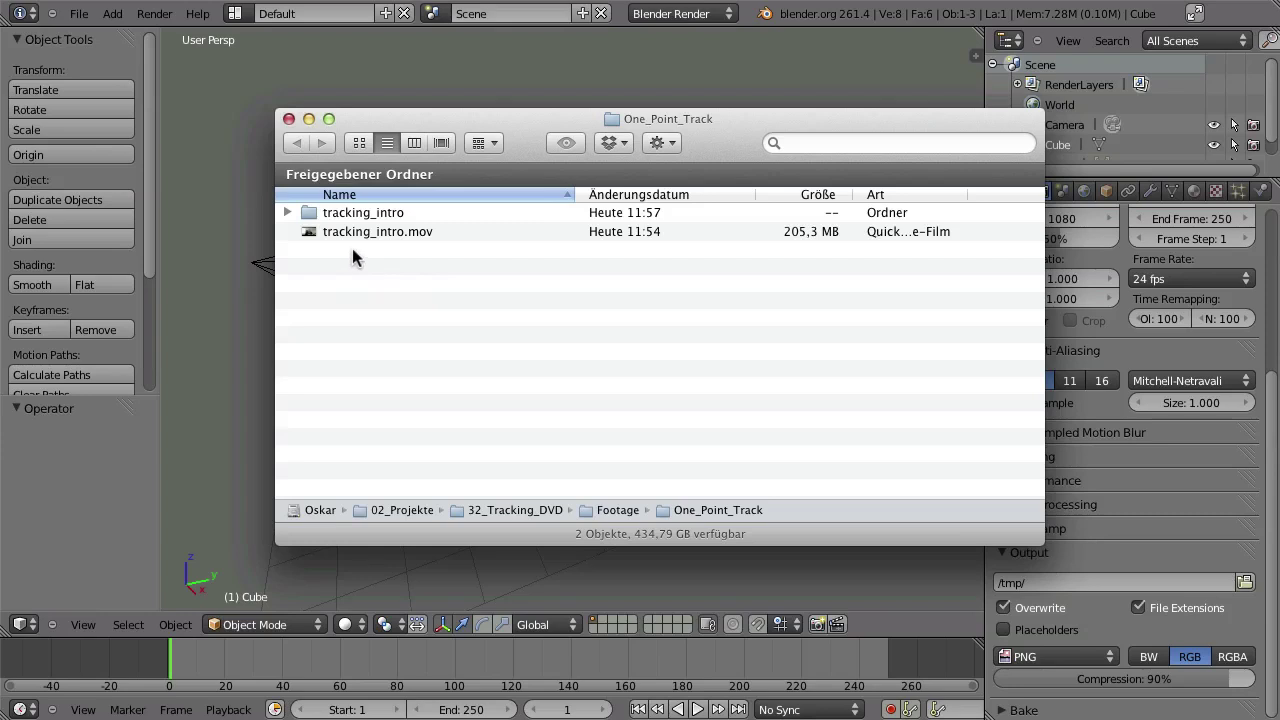
Inspect the tracking_intro folder's TGA frames, selecting tracking_intro_001.tga, then collapse the folder.
{"action": "left_click", "coordinate": [288, 213]}
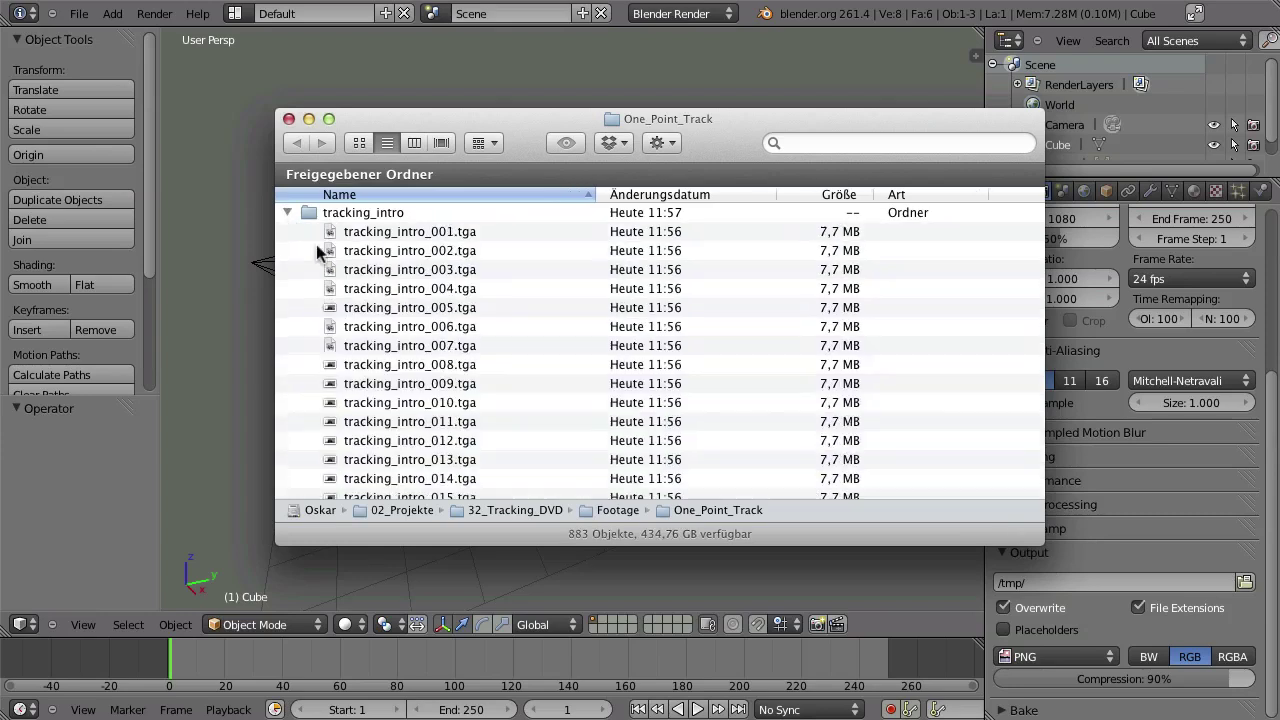
{"action": "left_click", "coordinate": [367, 231]}
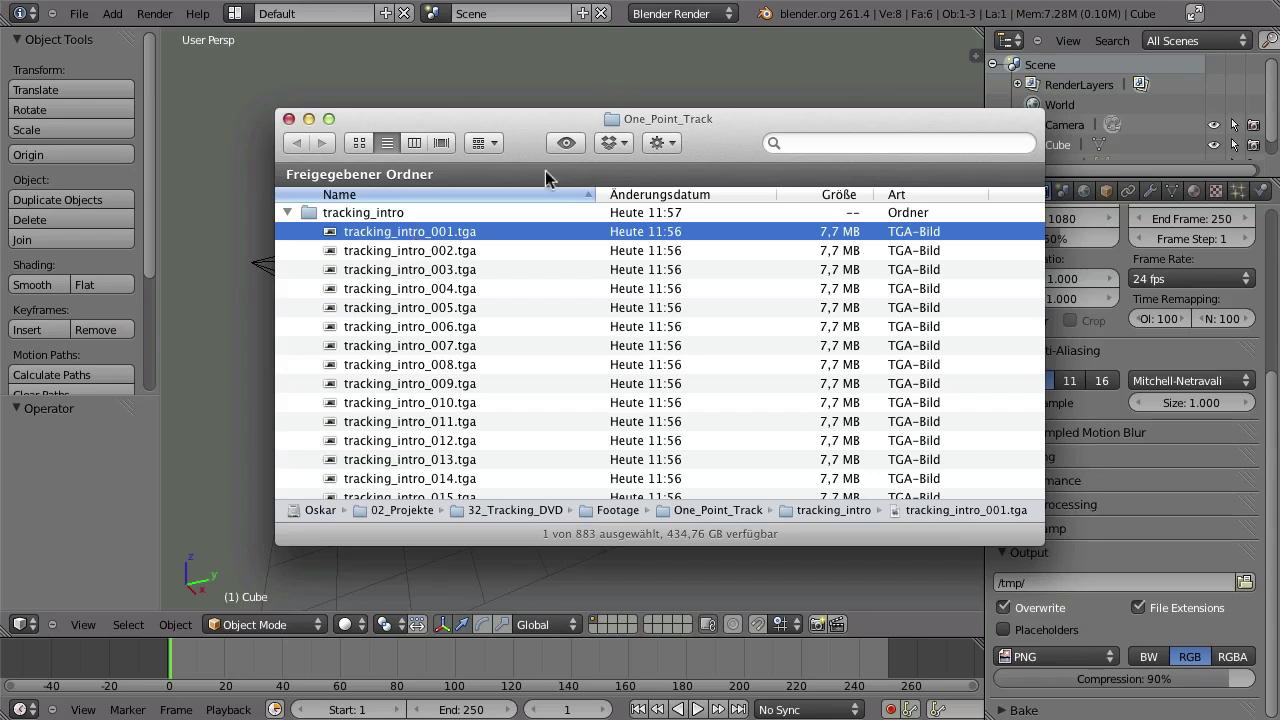
{"action": "left_click", "coordinate": [287, 213]}
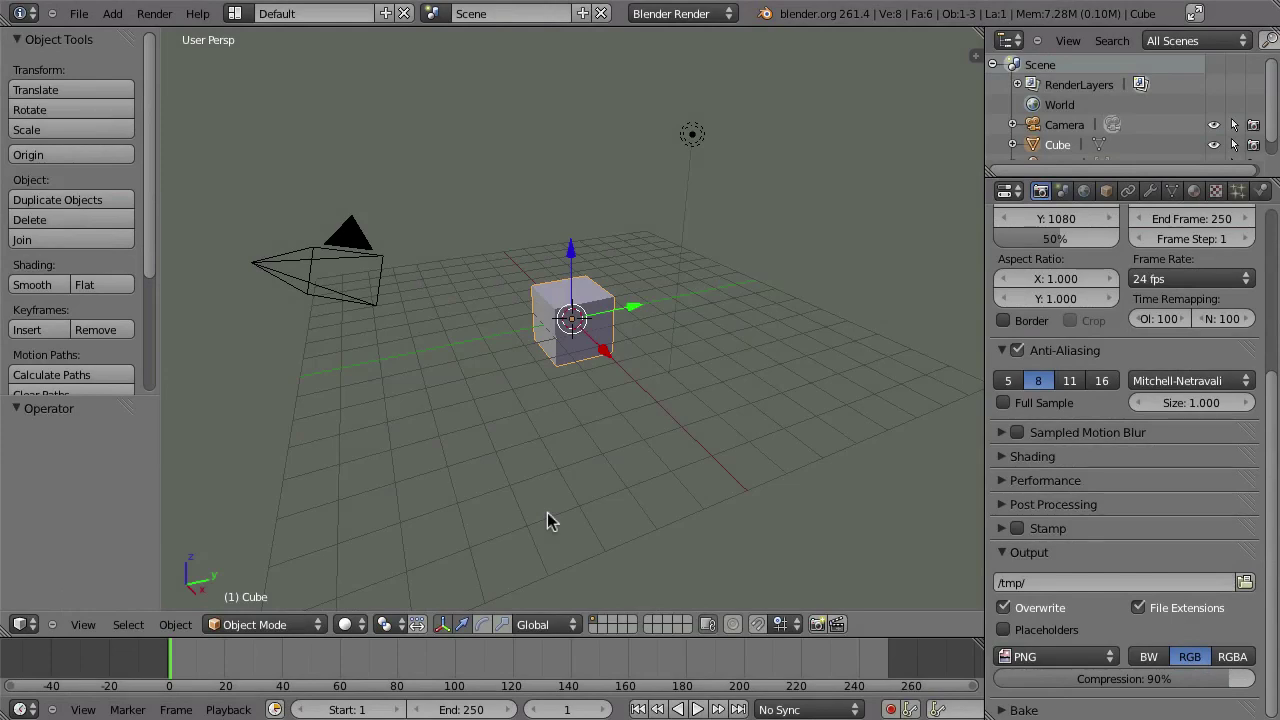
{"action": "left_click", "coordinate": [234, 13]}
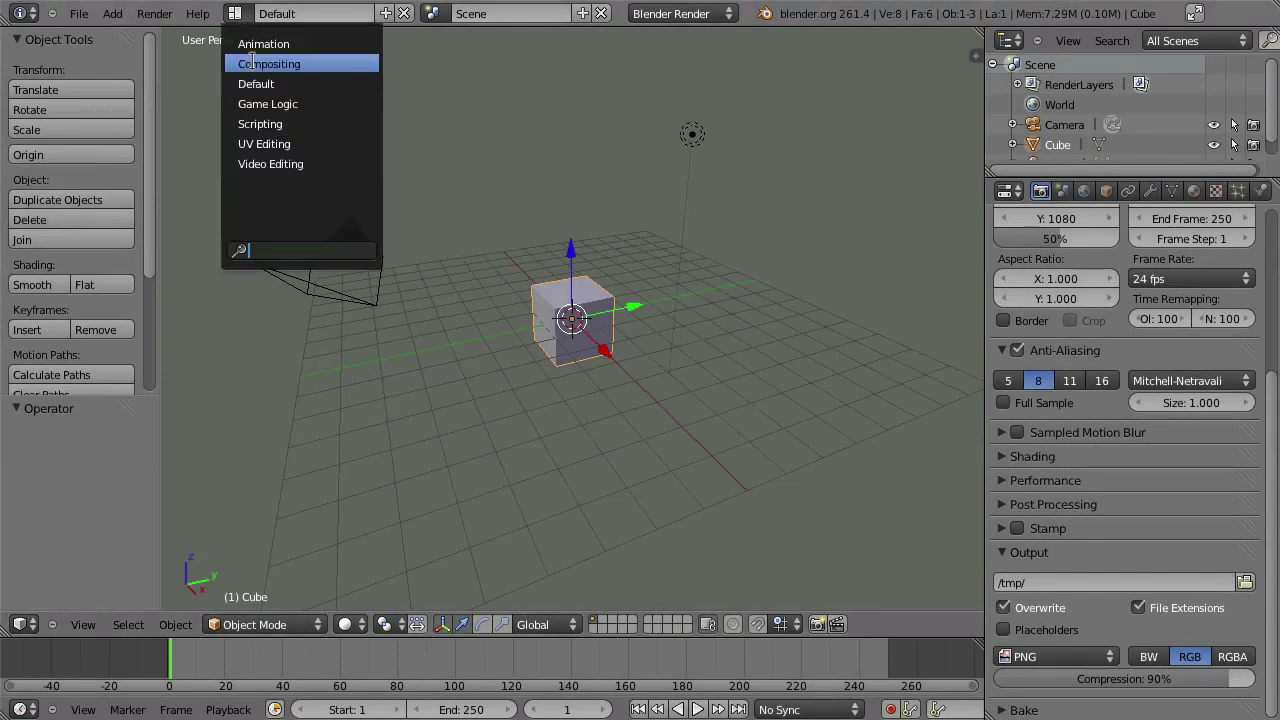
{"action": "left_click", "coordinate": [253, 164]}
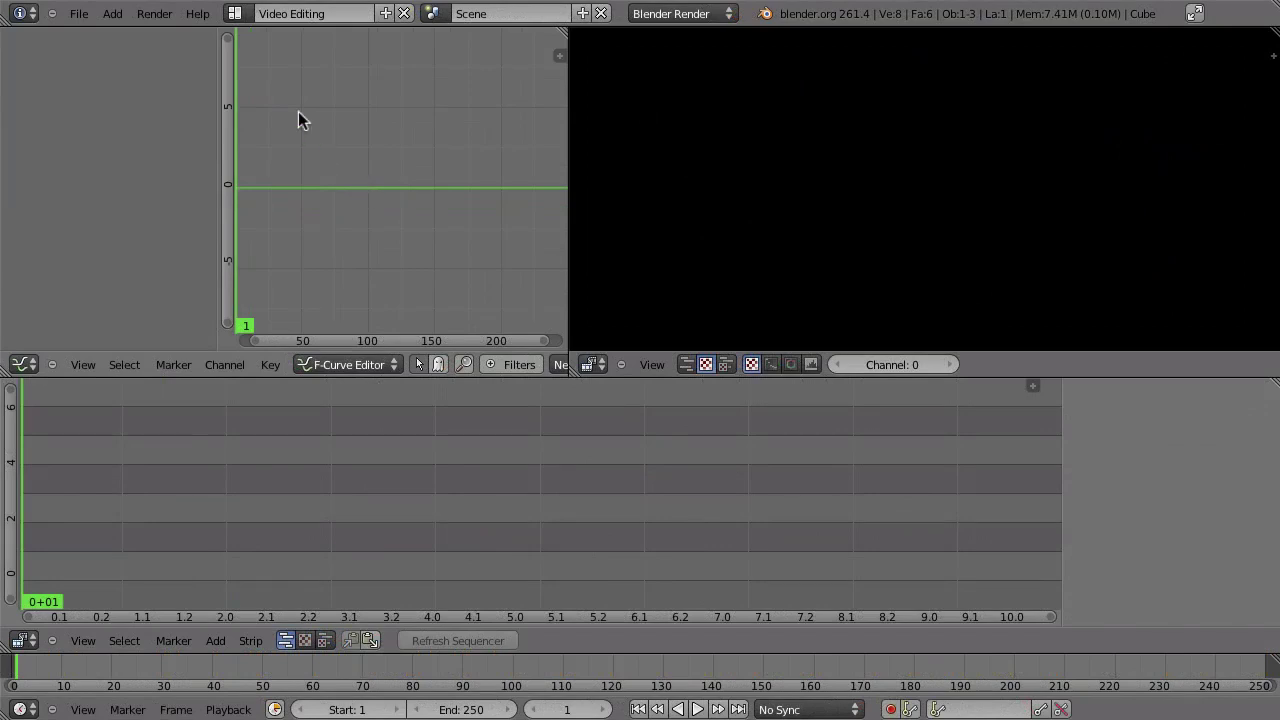
{"action": "left_click", "coordinate": [234, 13]}
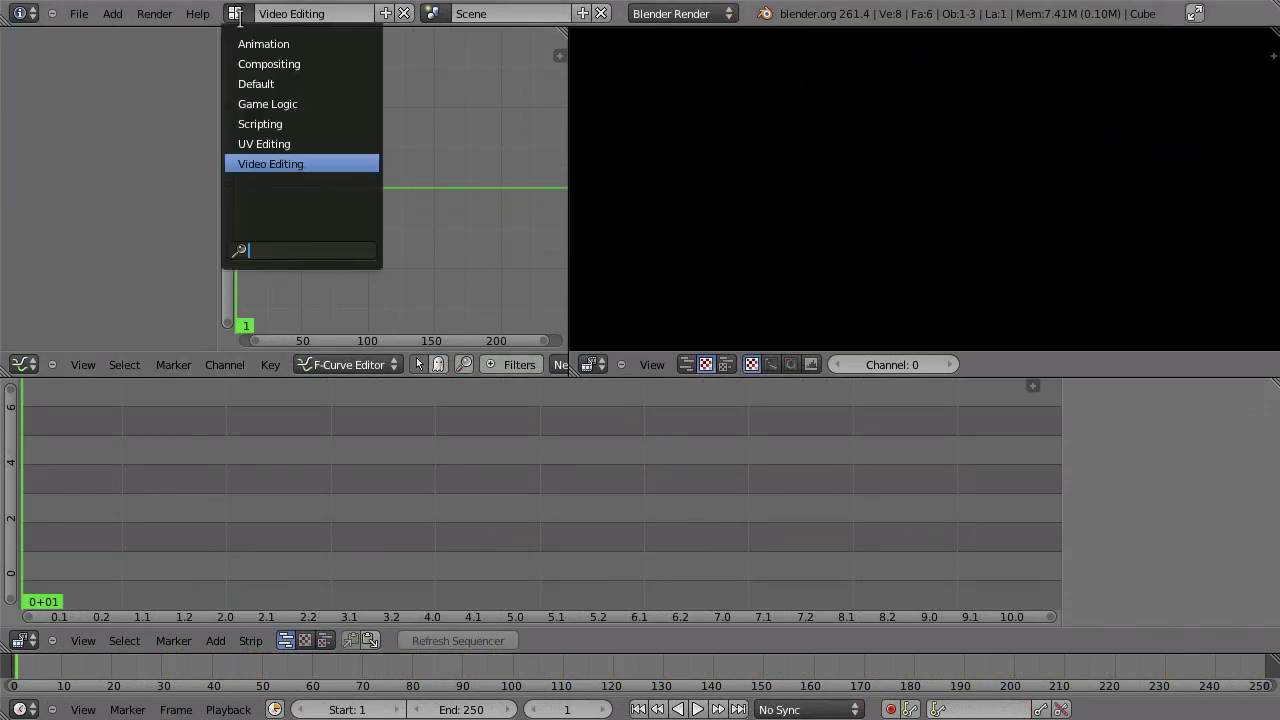
{"action": "left_click", "coordinate": [266, 86]}
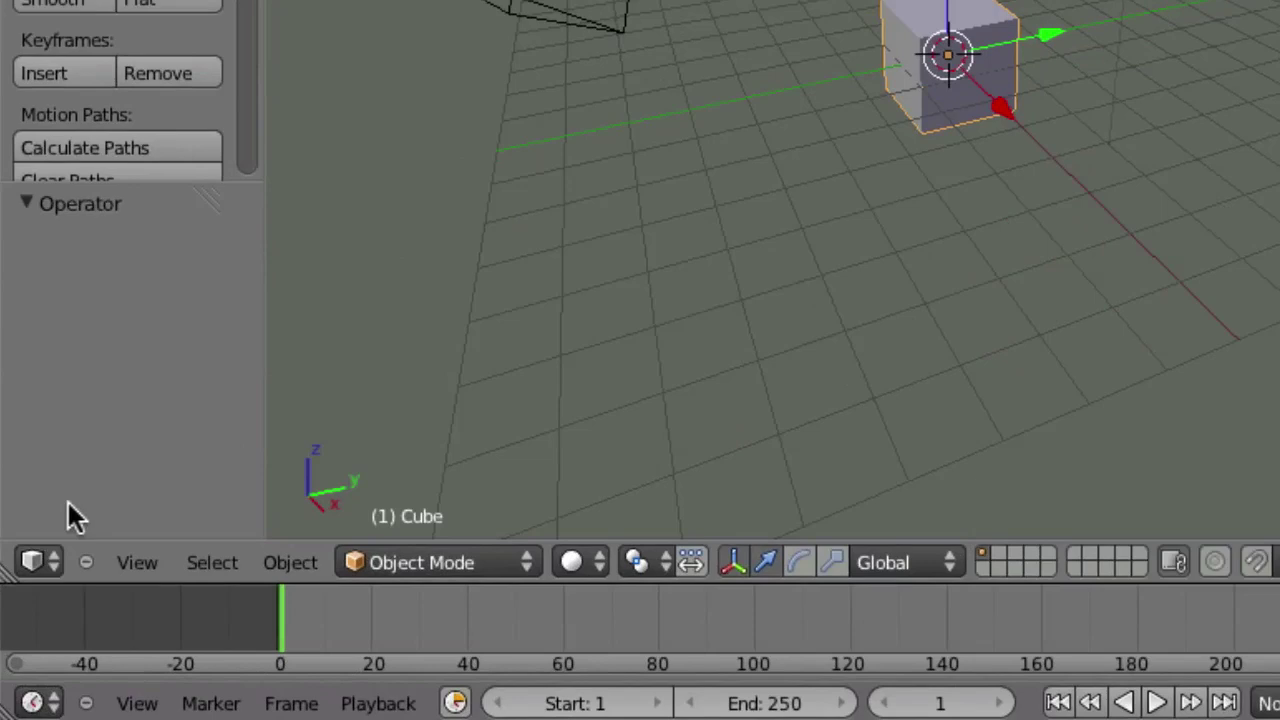
Switch the 3D view to the Movie Clip Editor, load the tracking_intro_001.tga sequence and play it.
{"action": "left_click", "coordinate": [38, 562]}
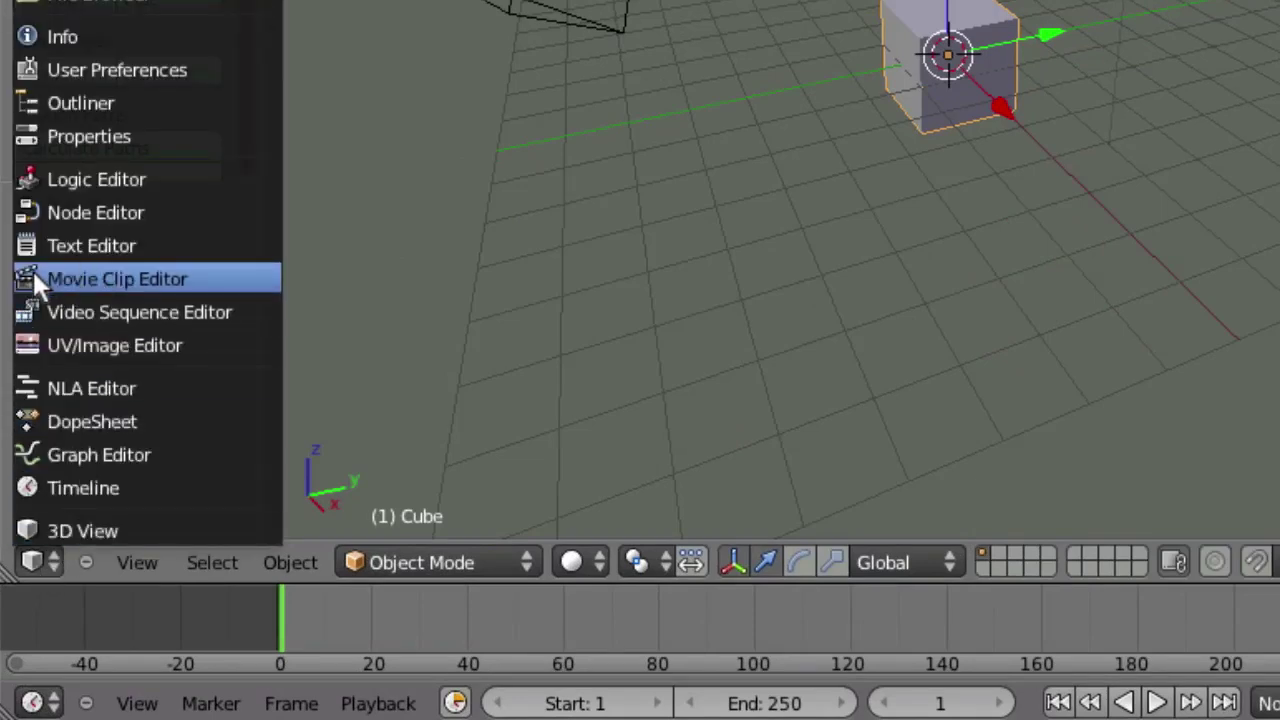
{"action": "left_click", "coordinate": [226, 281]}
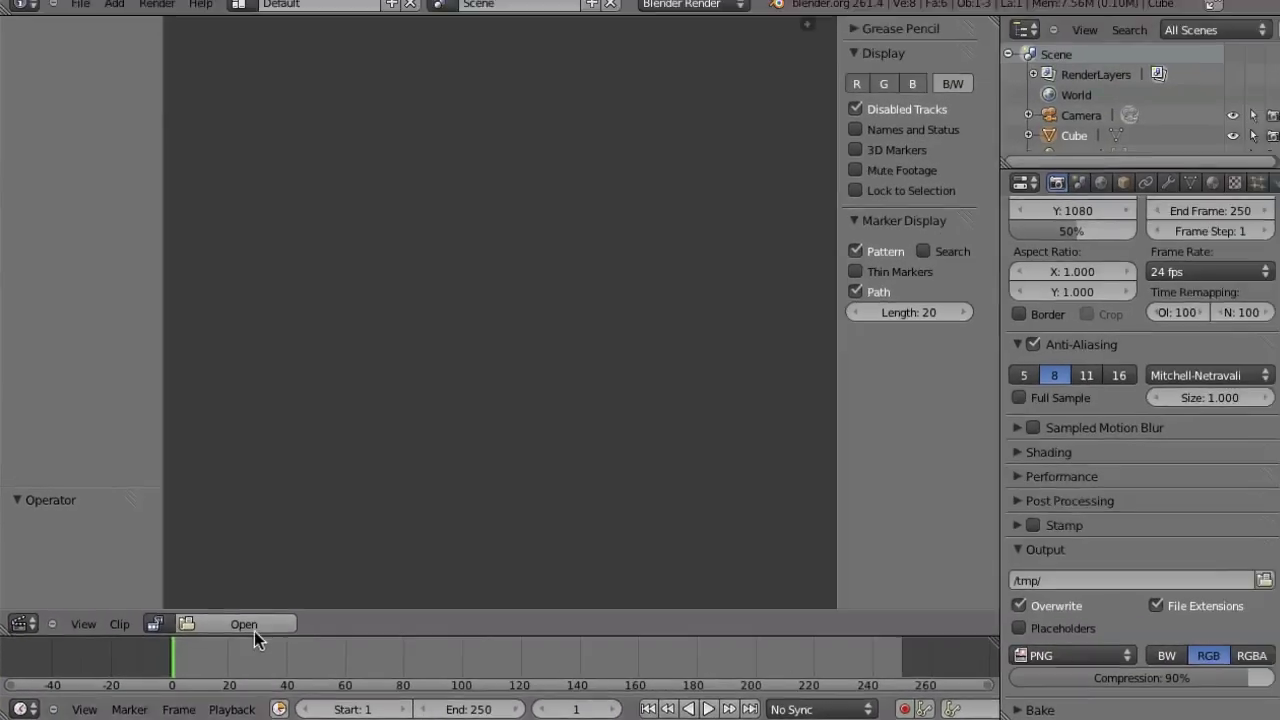
{"action": "left_click", "coordinate": [254, 632]}
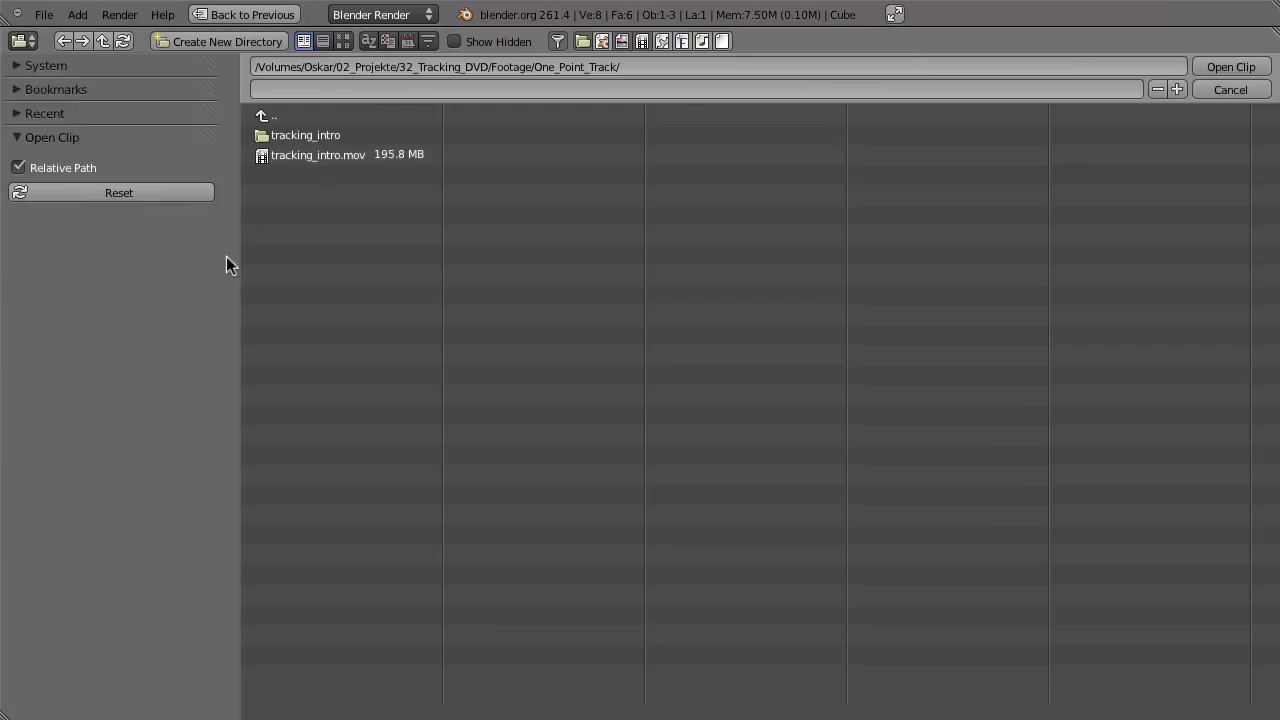
{"action": "left_click", "coordinate": [305, 137]}
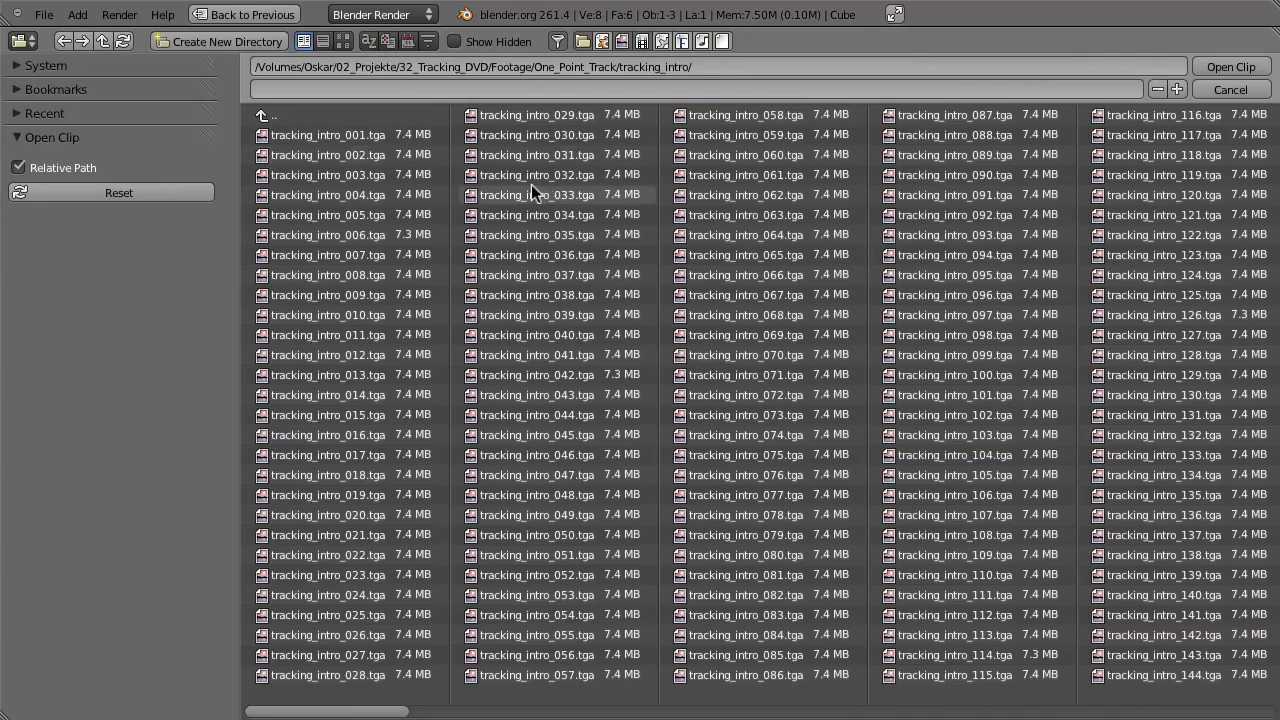
{"action": "left_click", "coordinate": [313, 136]}
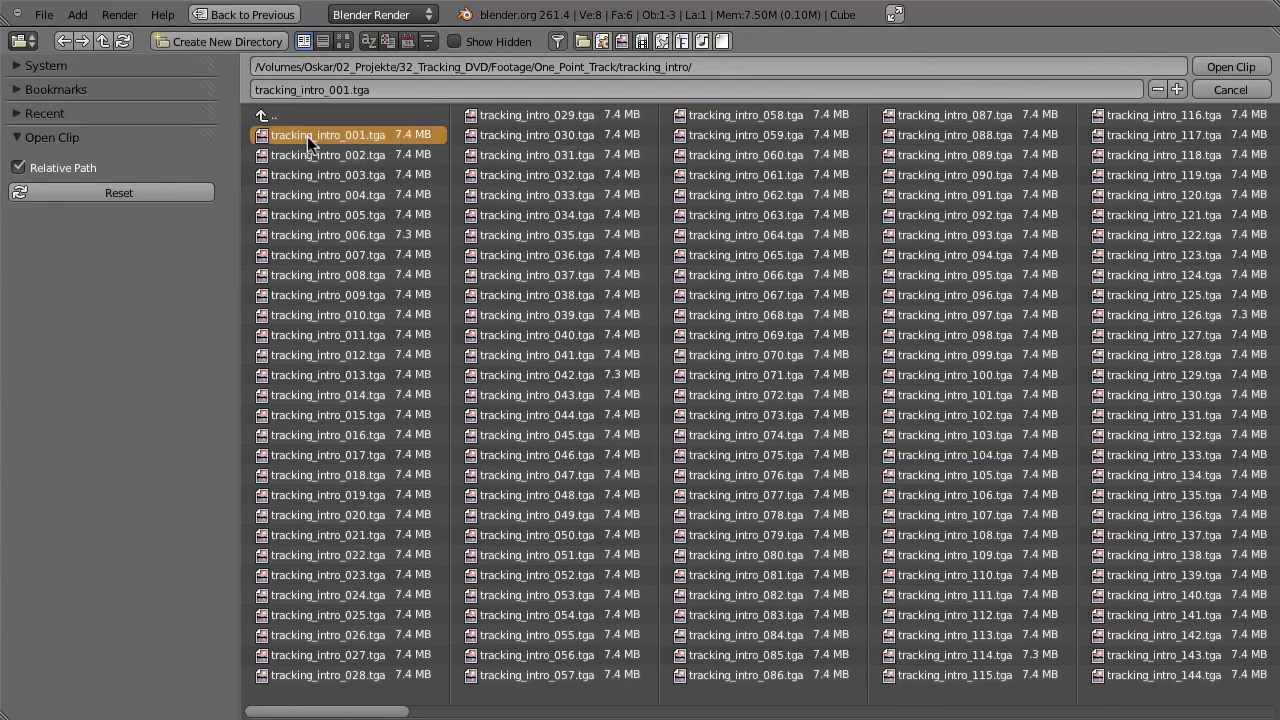
{"action": "left_click", "coordinate": [1229, 67]}
{"action": "key", "text": "alt+a"}
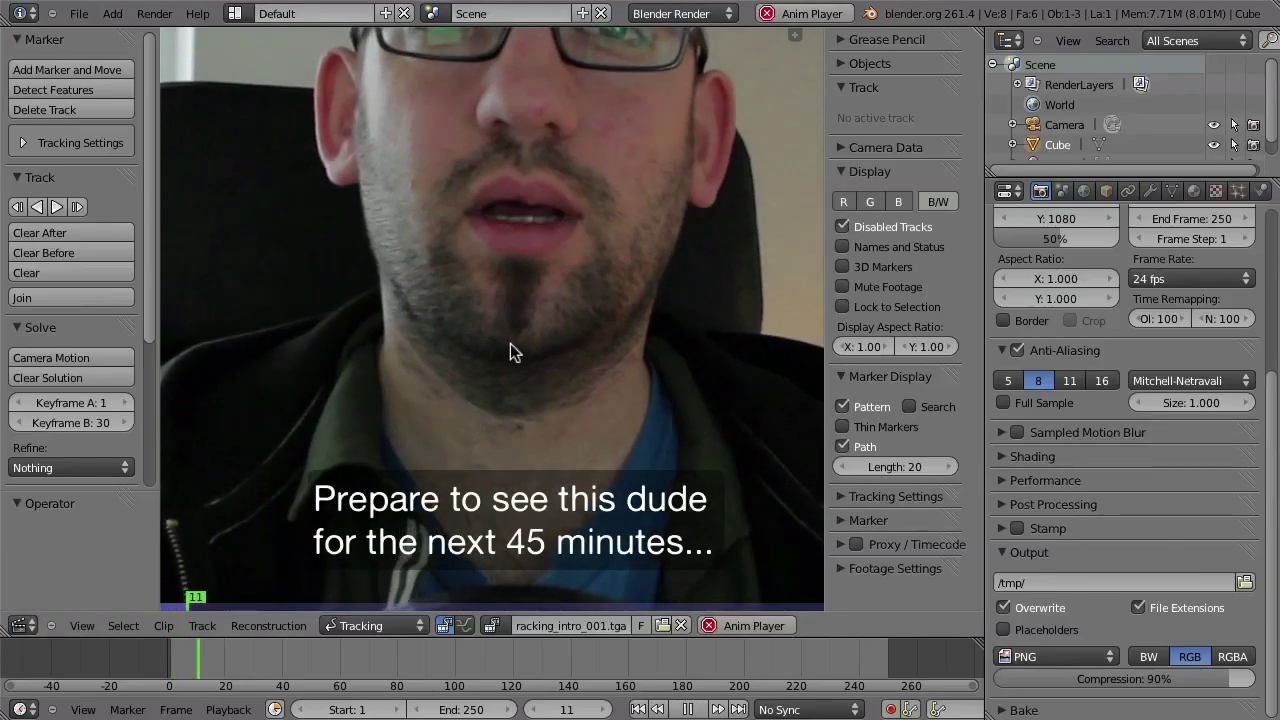
Zoom the clip view out and scrub through the footage to its last frame, around 880.
{"action": "key", "text": "Escape"}
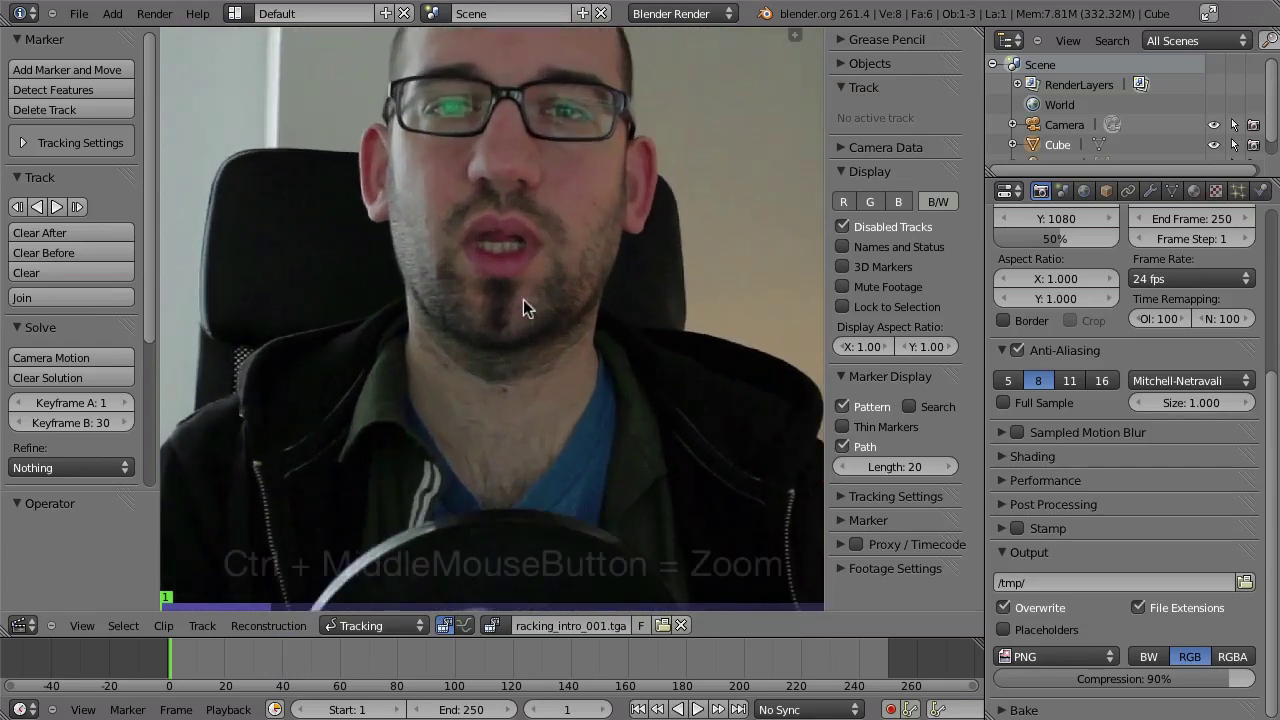
{"action": "middle_click_drag", "start_coordinate": [469, 356], "coordinate": [523, 314], "text": "ctrl"}
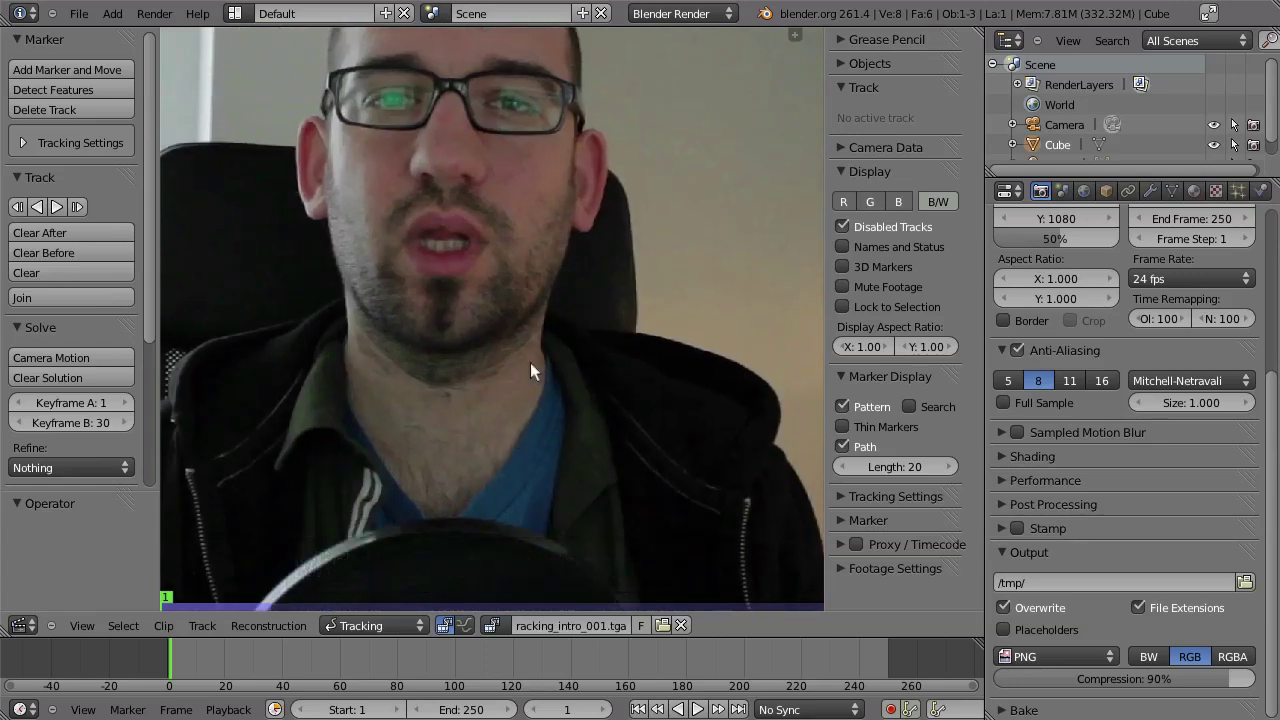
{"action": "scroll", "coordinate": [520, 390], "scroll_direction": "down", "scroll_amount": 2}
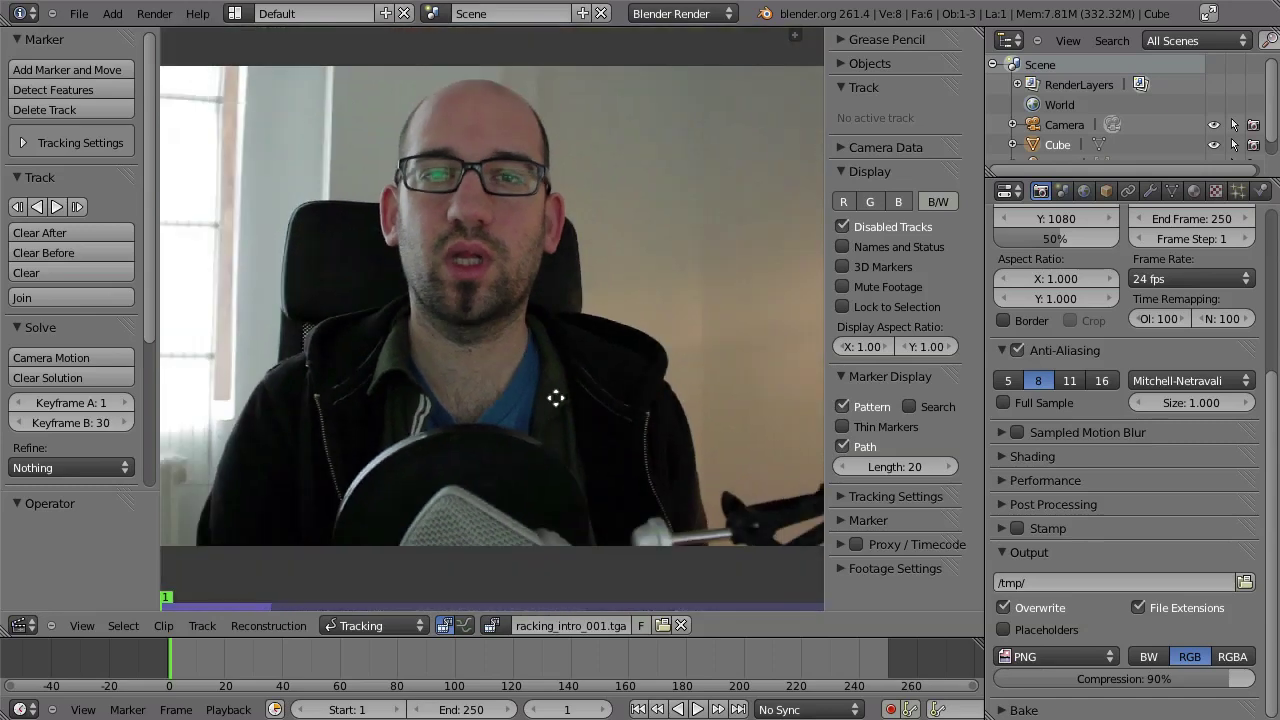
{"action": "scroll", "coordinate": [606, 442], "scroll_direction": "down", "scroll_amount": 3}
{"action": "key", "text": "alt+a"}
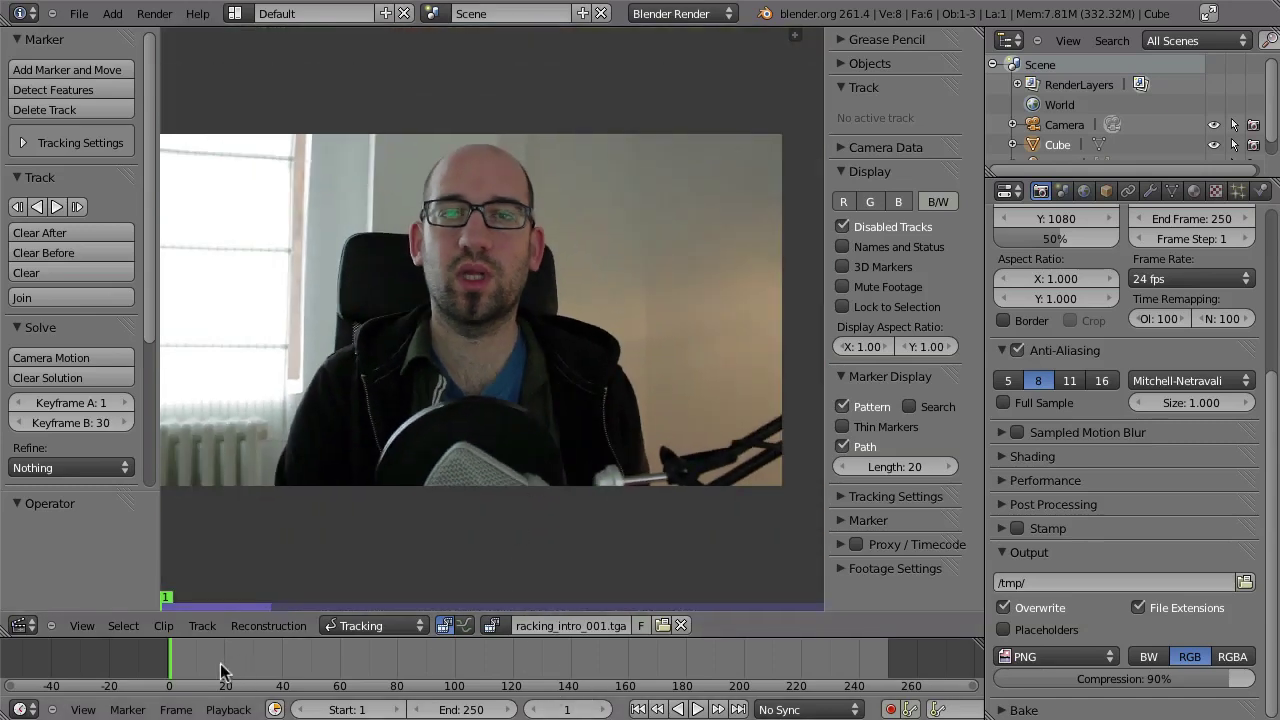
{"action": "left_click_drag", "start_coordinate": [460, 666], "coordinate": [252, 666]}
{"action": "middle_click_drag", "start_coordinate": [700, 665], "coordinate": [683, 665]}
{"action": "scroll", "coordinate": [390, 666], "scroll_direction": "down", "scroll_amount": 5}
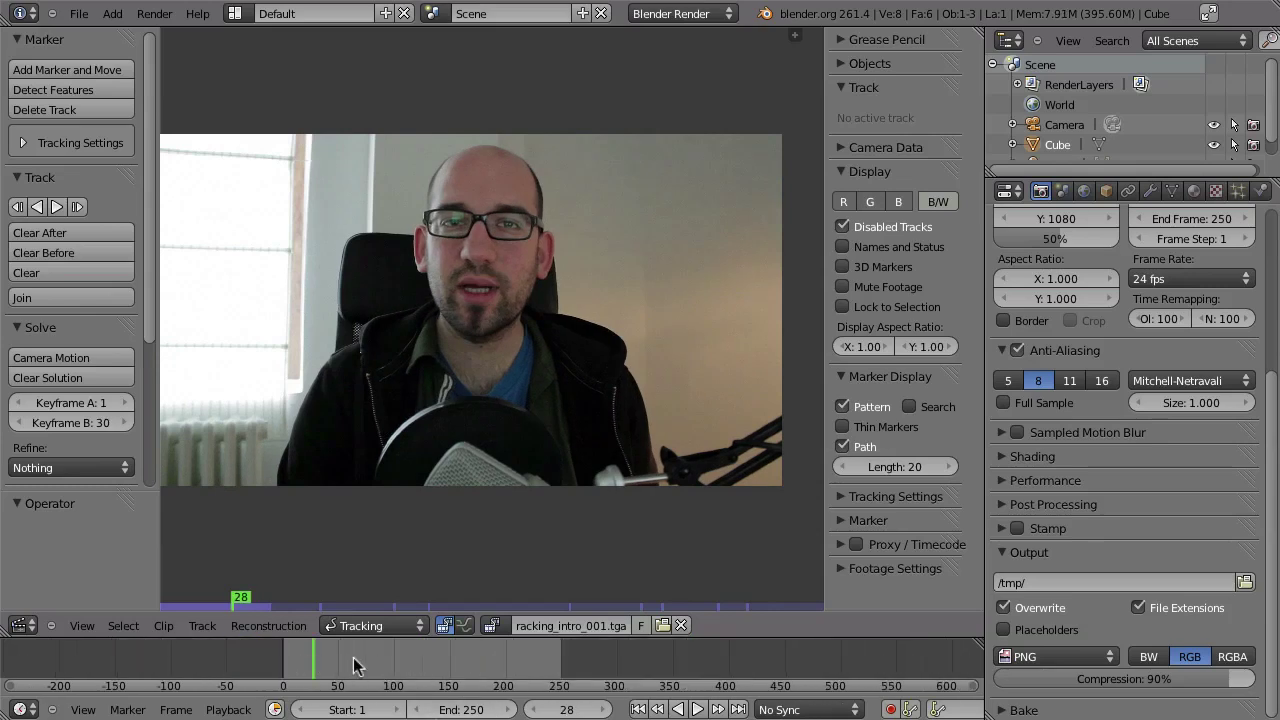
{"action": "left_click_drag", "start_coordinate": [342, 666], "coordinate": [792, 672]}
{"action": "scroll", "coordinate": [792, 678], "scroll_direction": "down", "scroll_amount": 3}
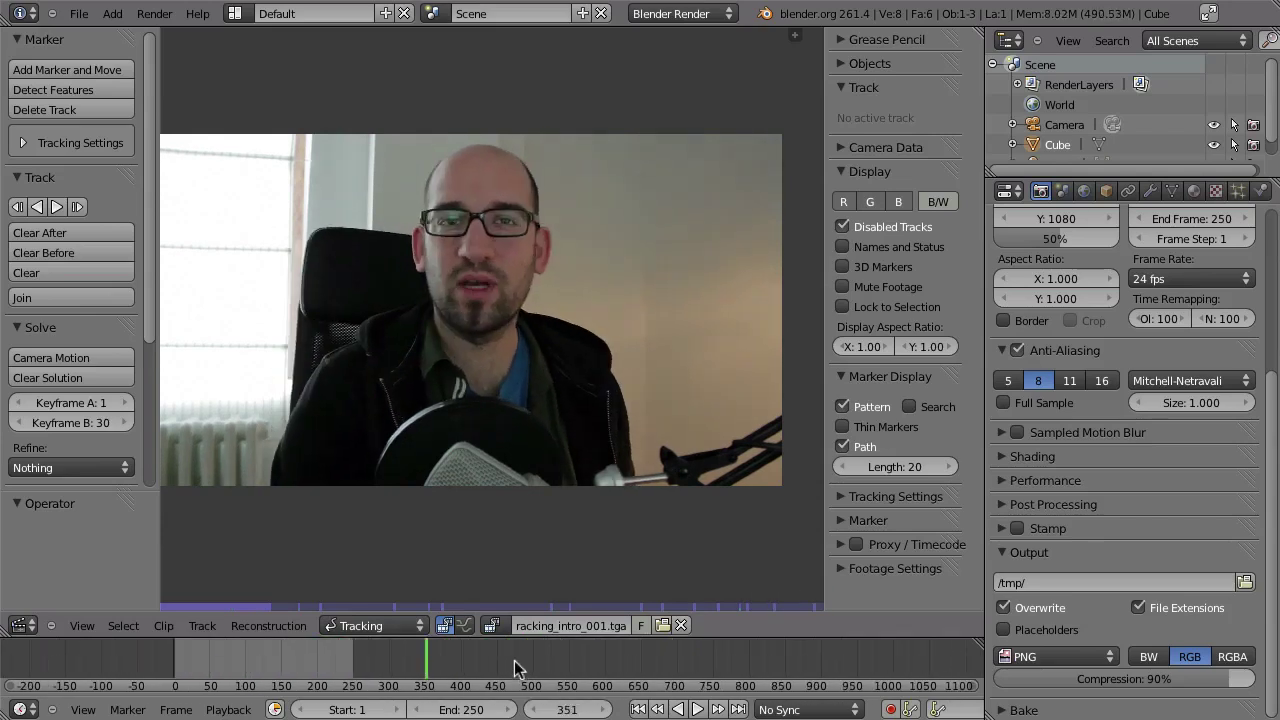
{"action": "left_click_drag", "start_coordinate": [461, 667], "coordinate": [812, 668]}
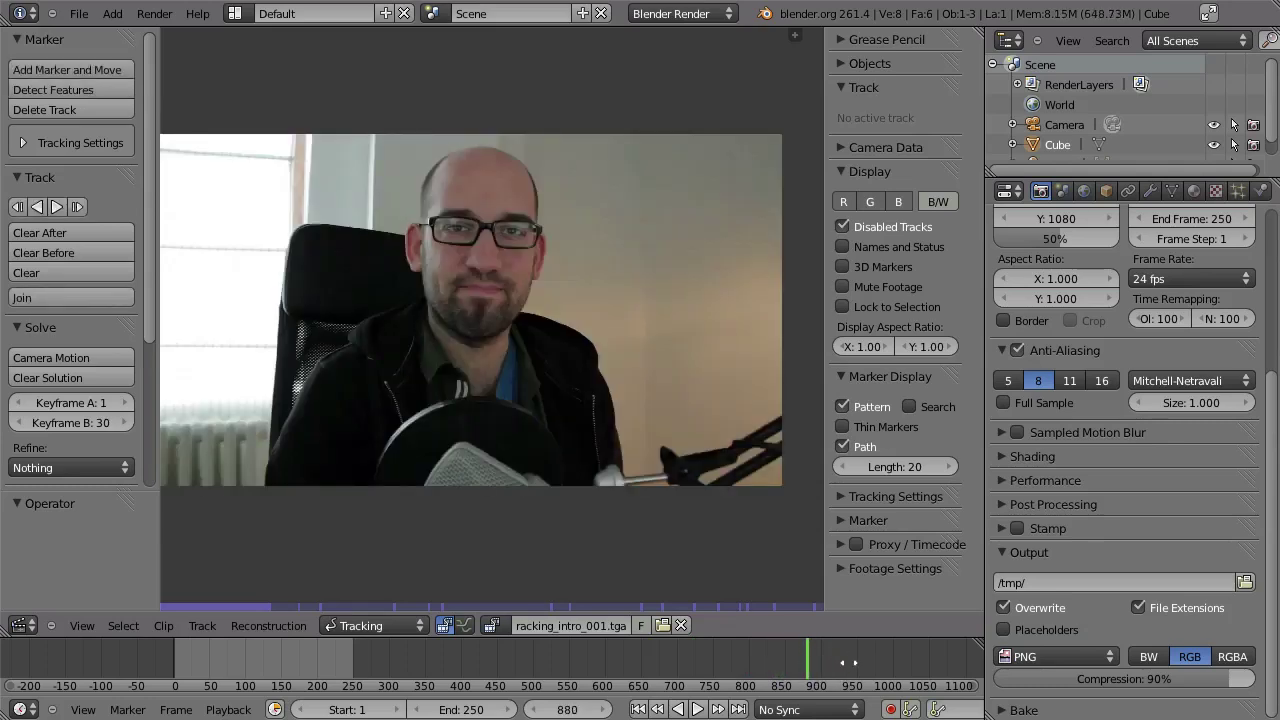
{"action": "scroll", "coordinate": [848, 670], "scroll_direction": "up", "scroll_amount": 8}
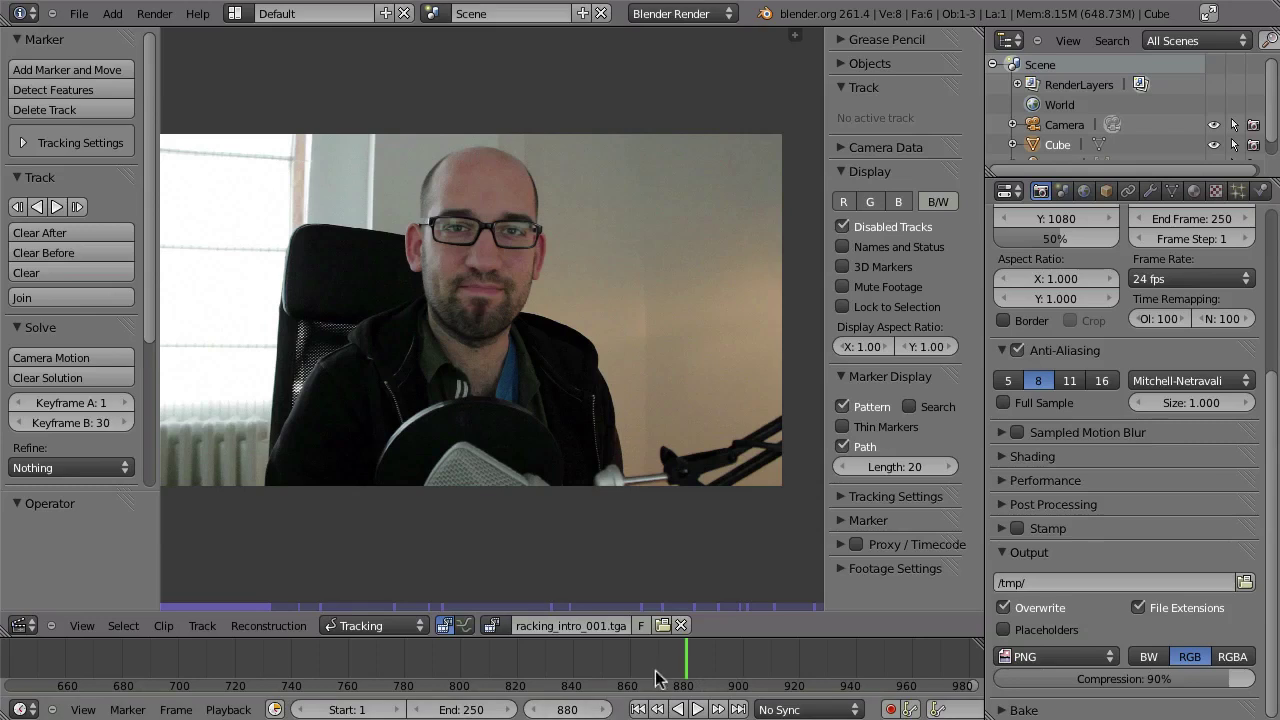
Make frame 881 the scene's end frame and play the footage over the new range.
{"action": "left_click", "coordinate": [605, 710]}
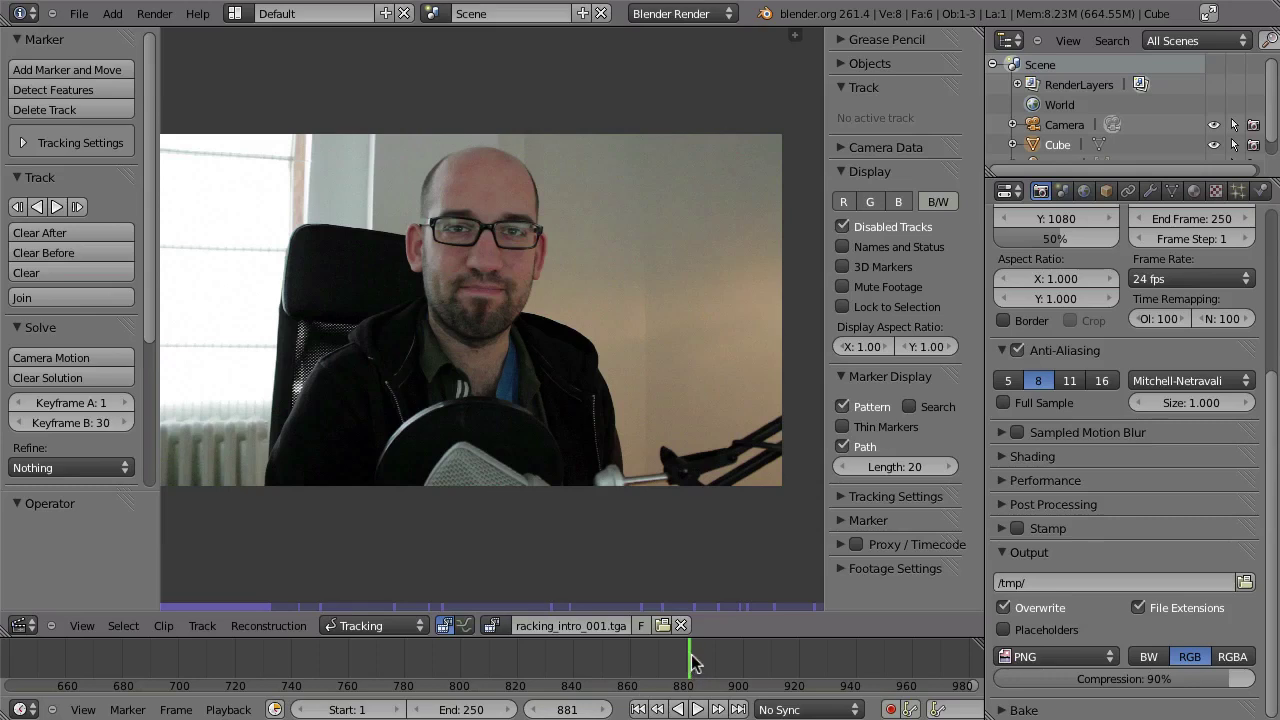
{"action": "key", "text": "e"}
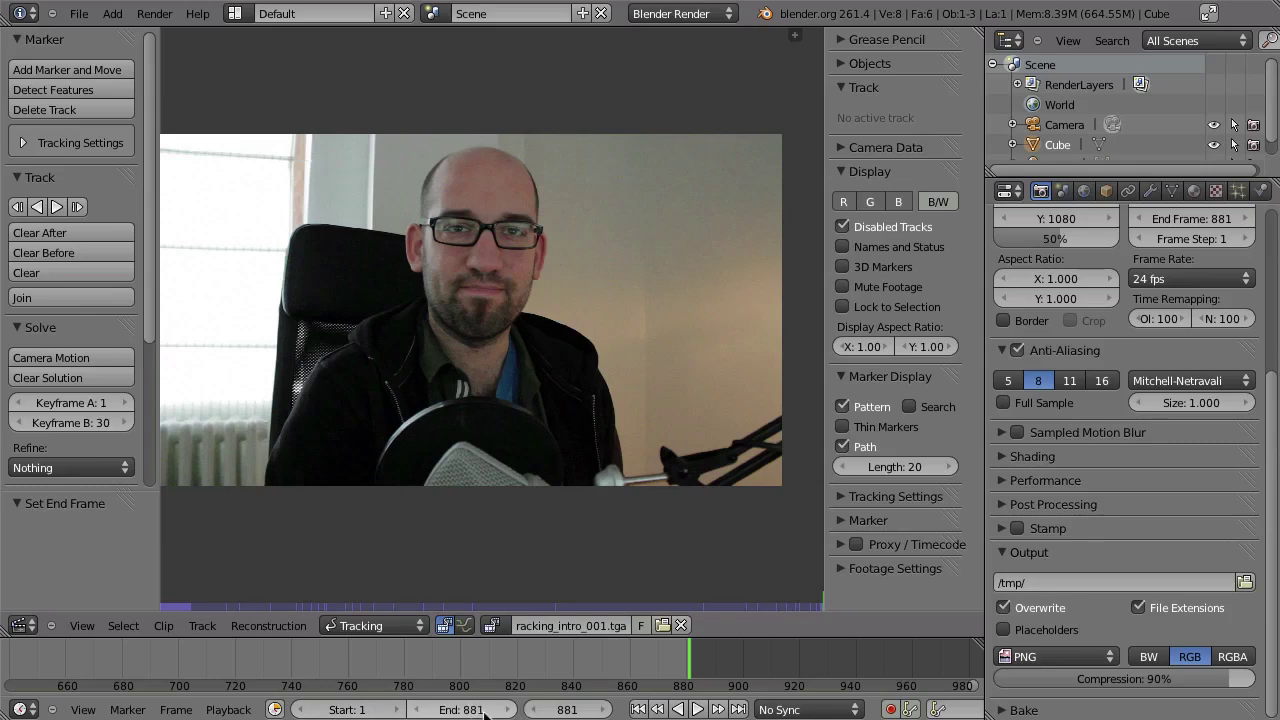
{"action": "scroll", "coordinate": [692, 676], "scroll_direction": "down", "scroll_amount": 4}
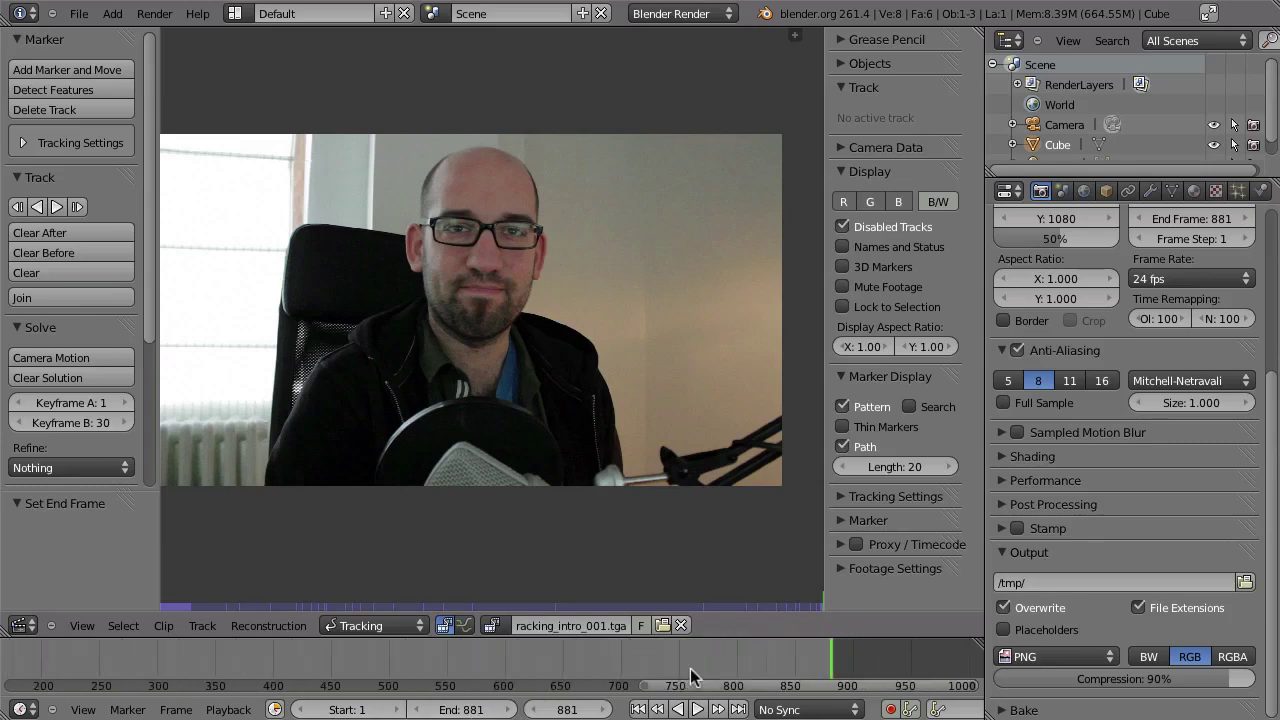
{"action": "scroll", "coordinate": [692, 676], "scroll_direction": "left", "scroll_amount": 3, "text": "ctrl"}
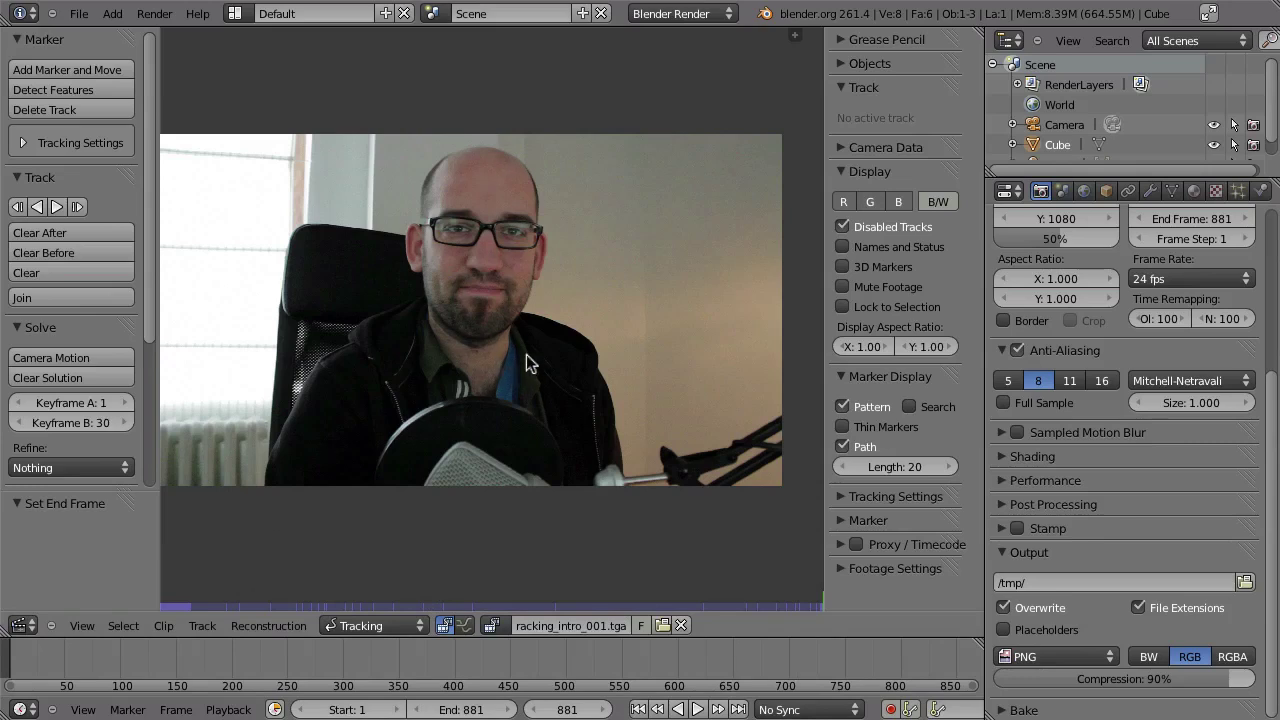
{"action": "key", "text": "alt+a"}
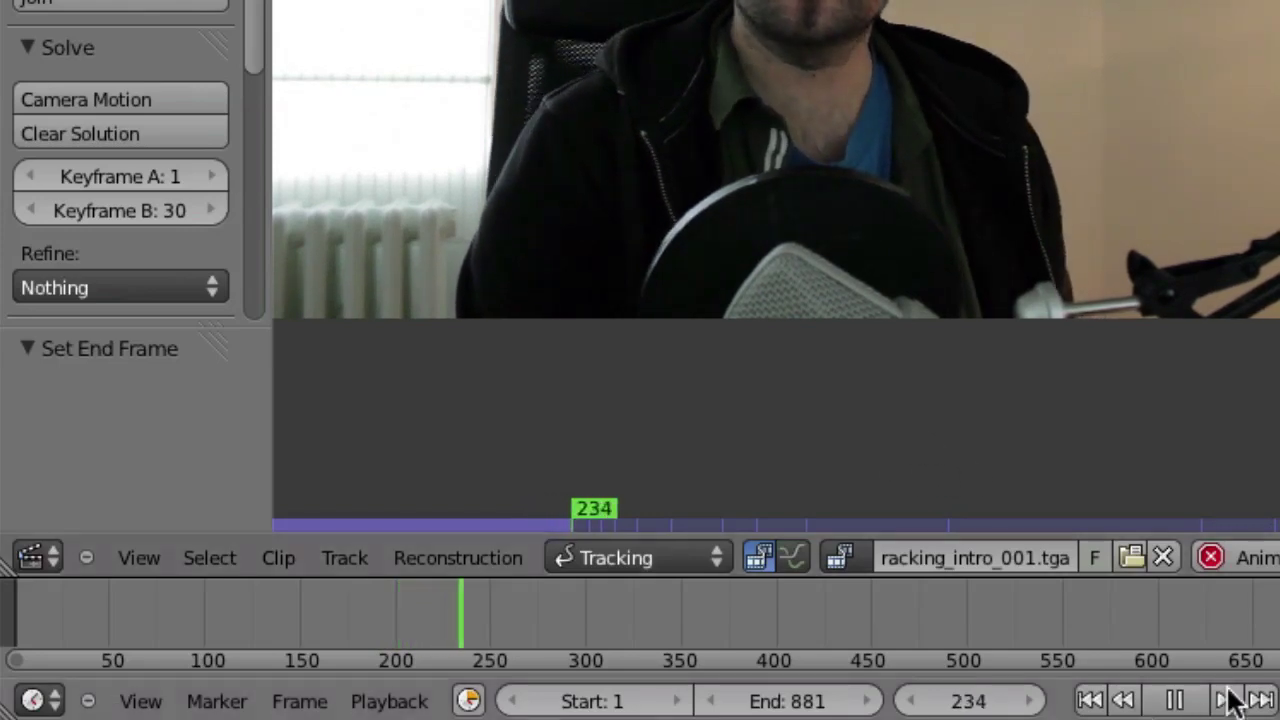
Stop the playback after checking the footage runs over frames 1–881.
{"action": "left_click", "coordinate": [1176, 700]}
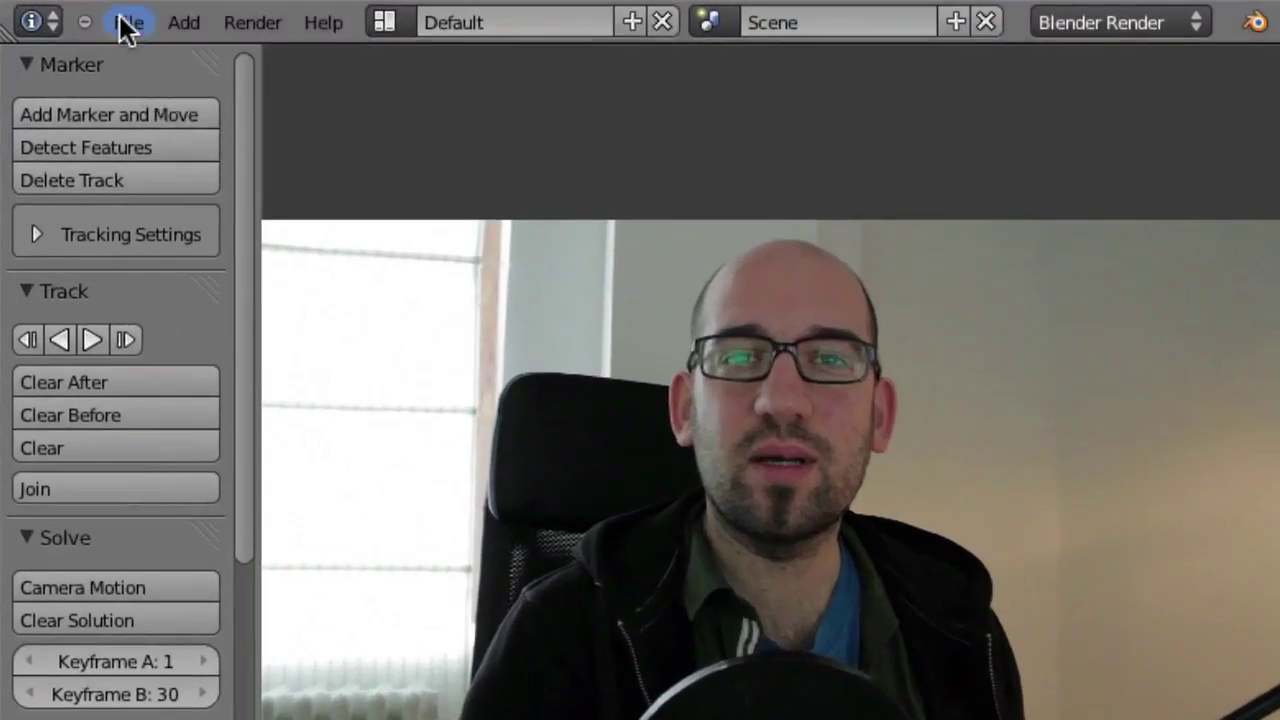
{"action": "left_click", "coordinate": [124, 22]}
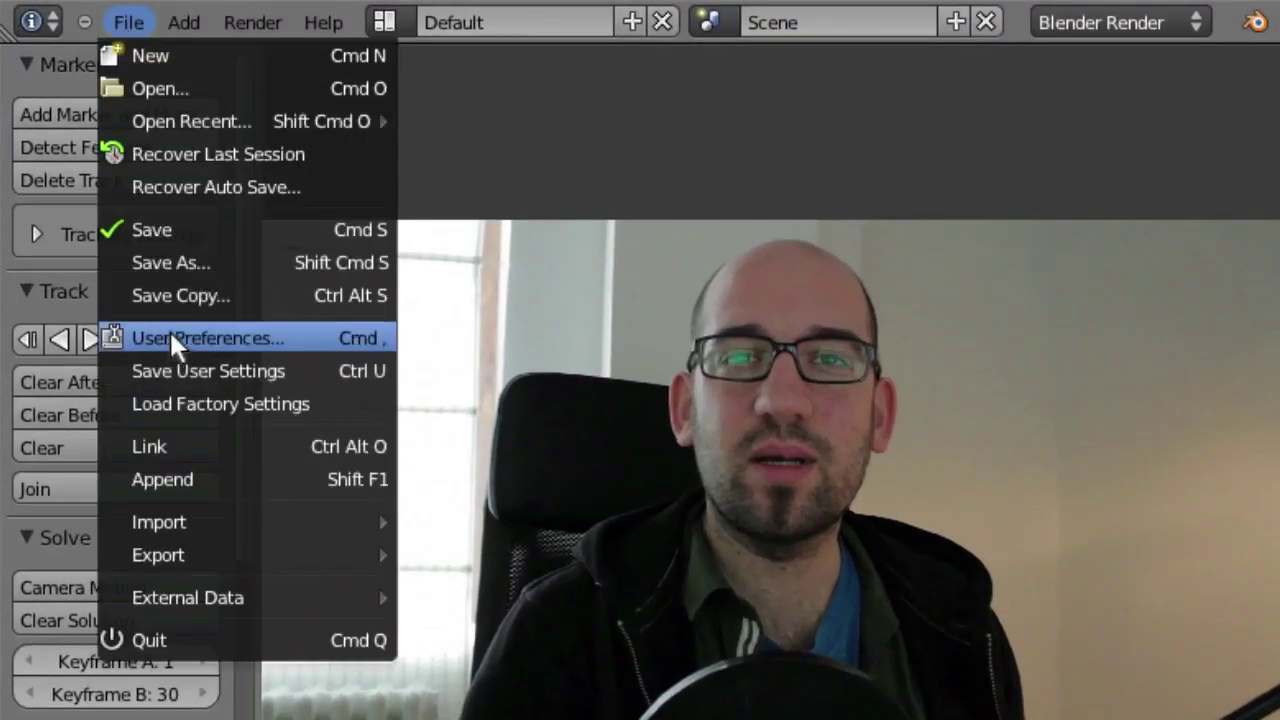
Set the Memory Cache Limit in User Preferences > System to 128.
{"action": "left_click", "coordinate": [263, 337]}
{"action": "mouse_move", "coordinate": [345, 8]}
{"action": "left_mouse_down"}
{"action": "mouse_move", "coordinate": [943, 192]}
{"action": "mouse_move", "coordinate": [923, 129]}
{"action": "left_mouse_up"}
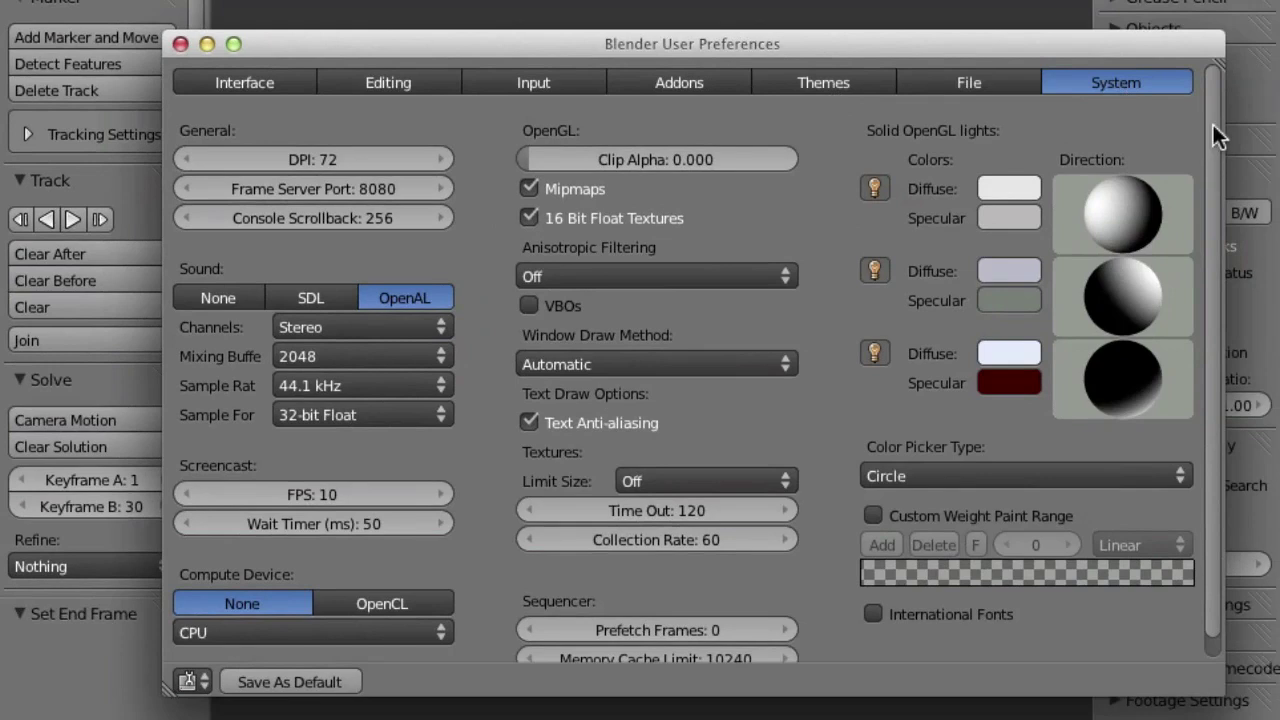
{"action": "left_click_drag", "start_coordinate": [1212, 122], "coordinate": [1206, 249]}
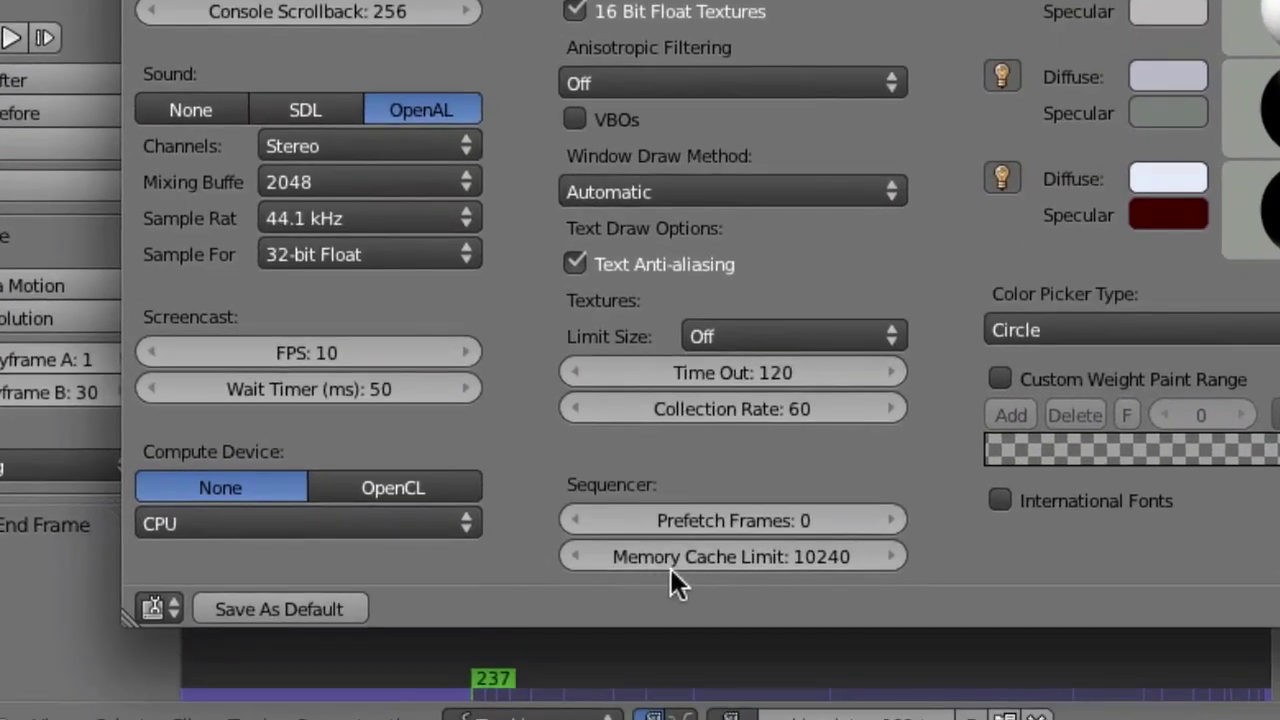
{"action": "left_click", "coordinate": [780, 556]}
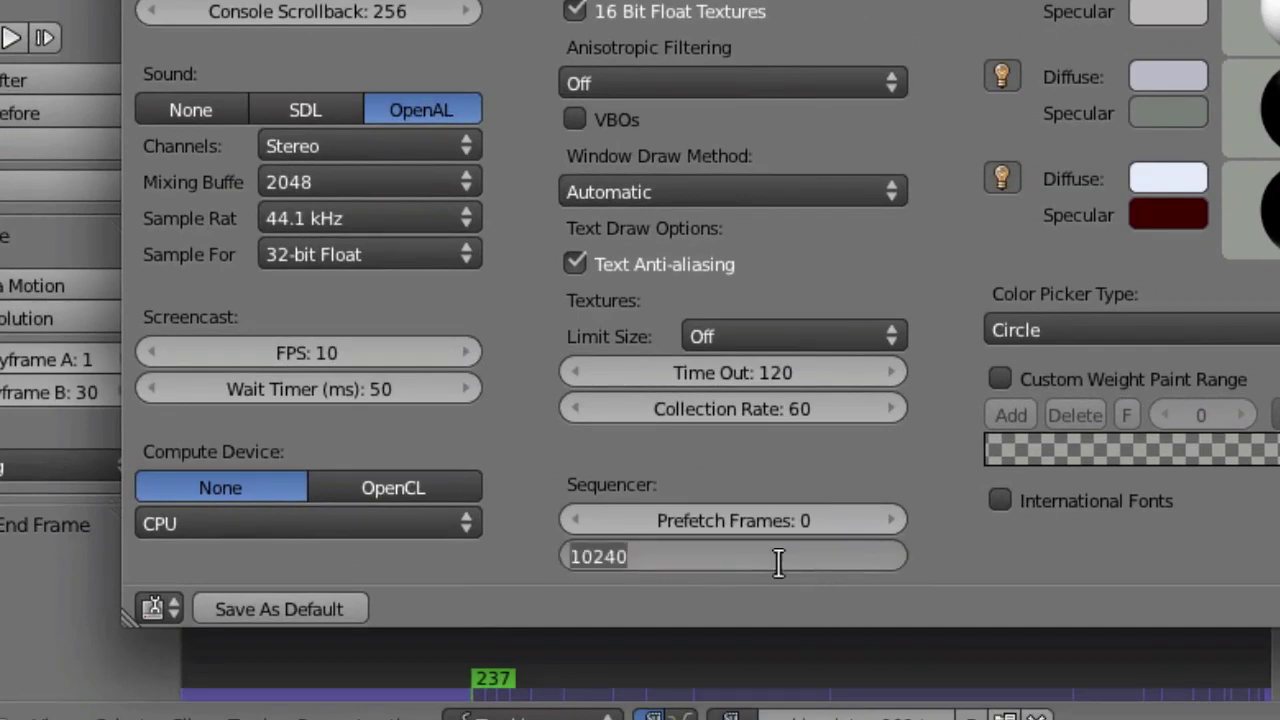
{"action": "type", "text": "128"}
{"action": "key", "text": "Return"}
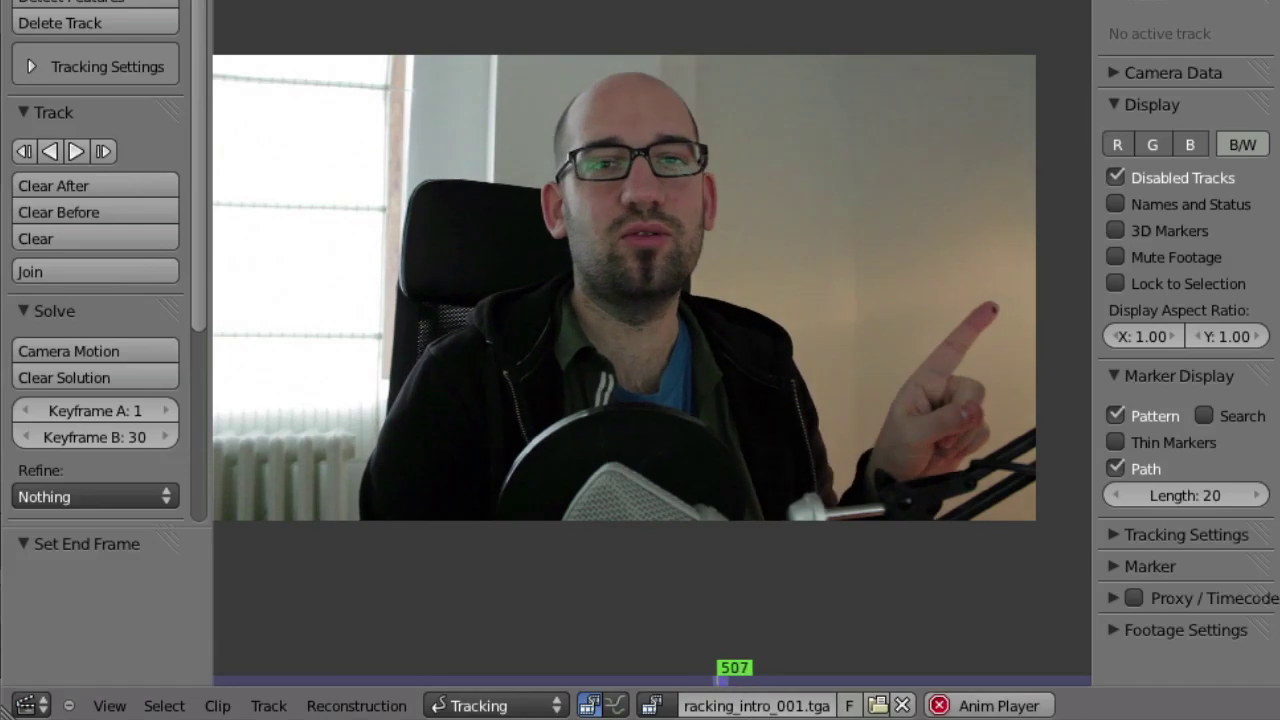
Stop the footage playback and start editing the Memory Cache Limit field again.
{"action": "scroll", "coordinate": [760, 590], "scroll_direction": "up", "scroll_amount": 5}
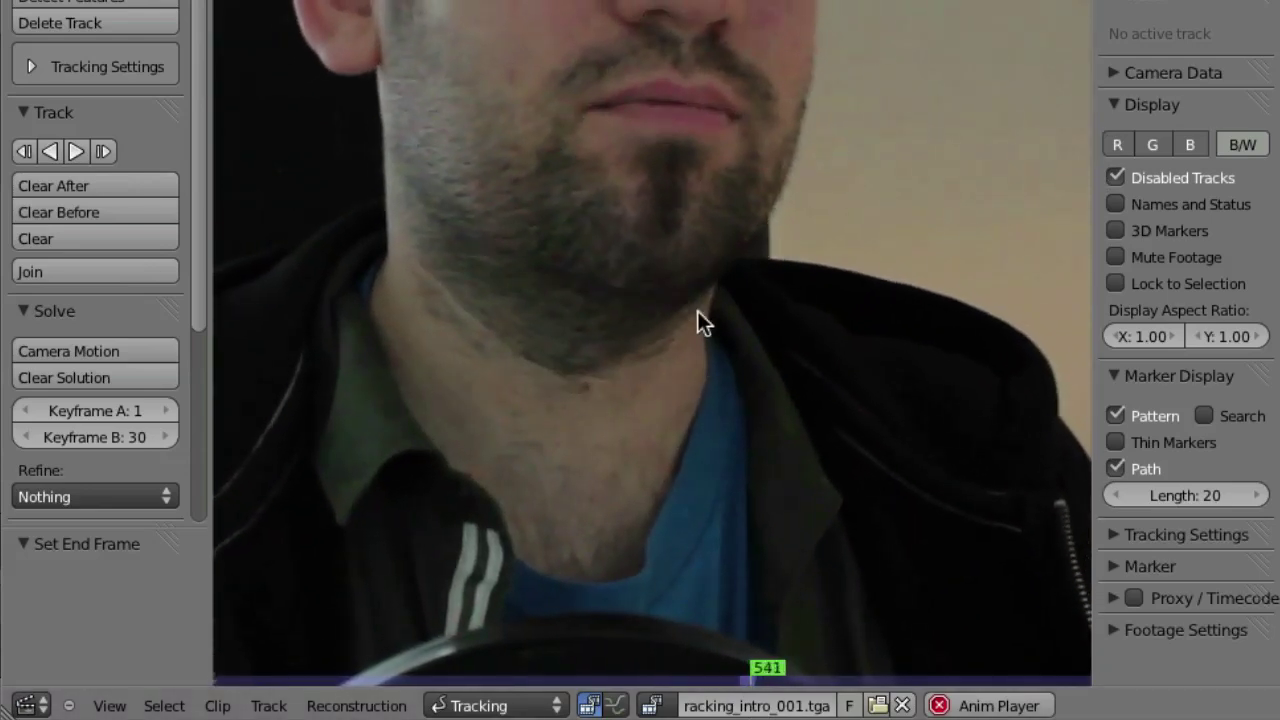
{"action": "key", "text": "Escape"}
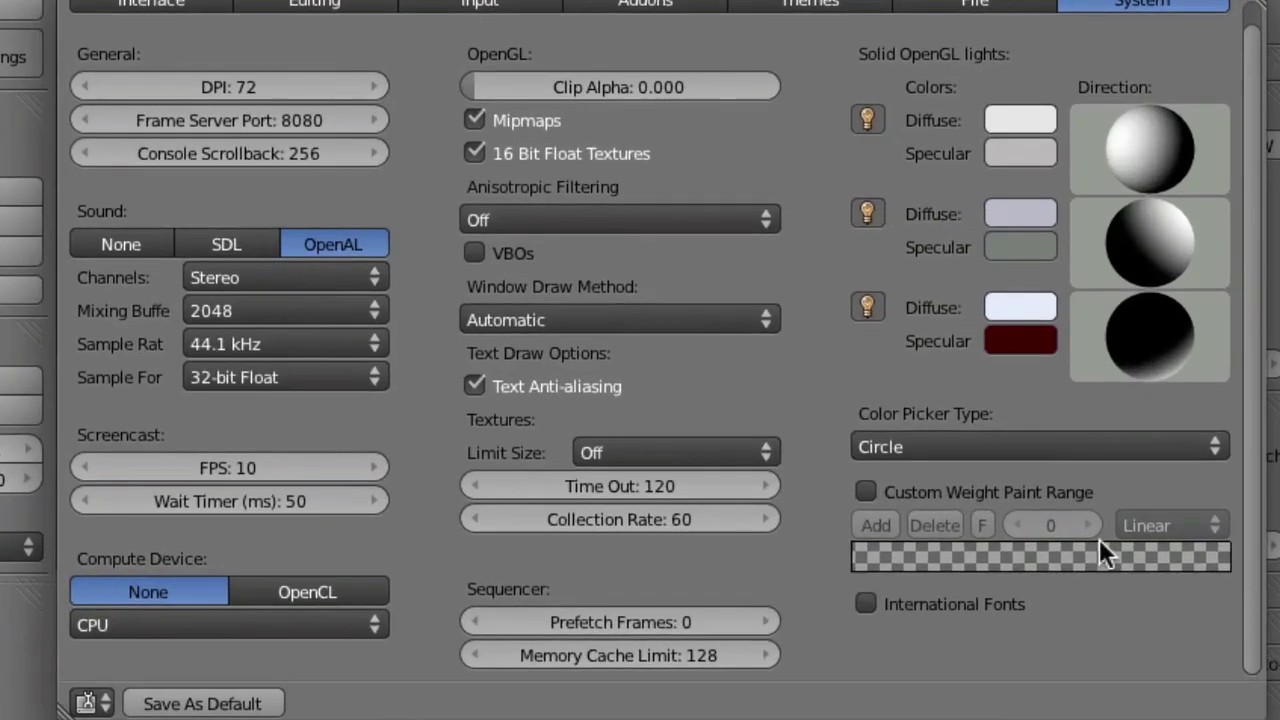
{"action": "left_click", "coordinate": [614, 654]}
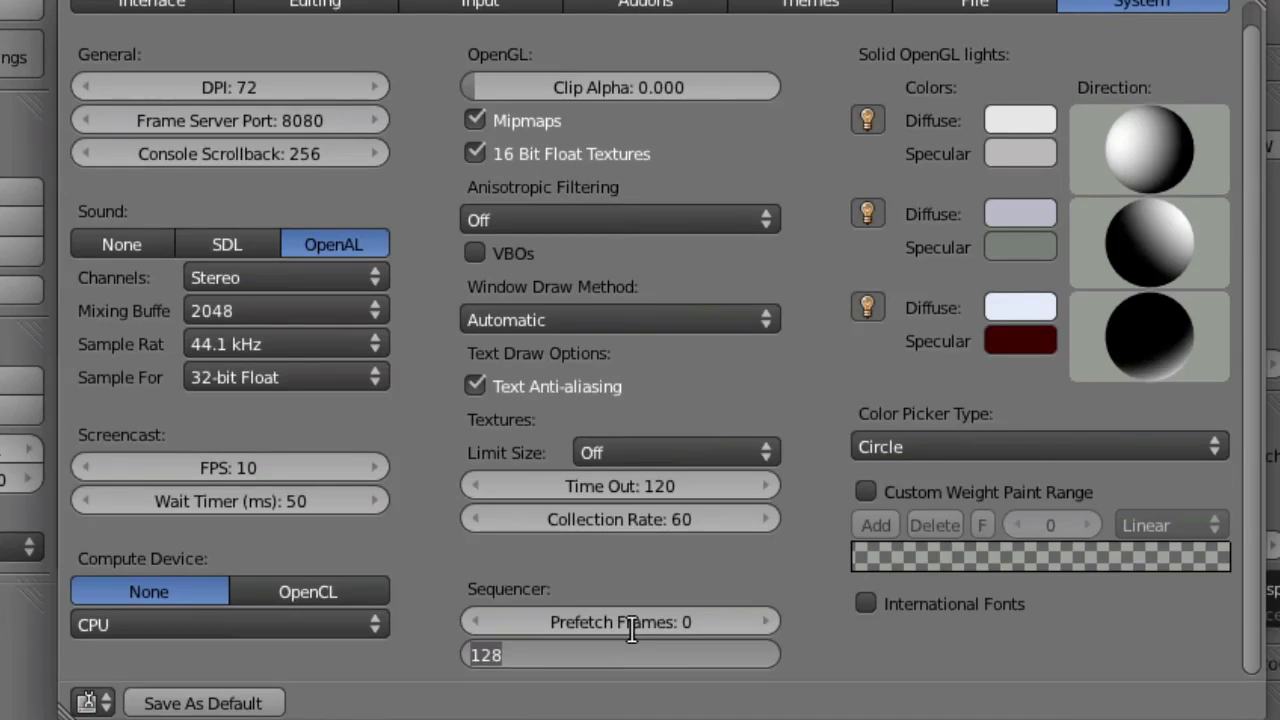
Enter 4096*2+1024+1024 as the Memory Cache Limit so it reads 10240.
{"action": "type", "text": "4096*2+1024+1024"}
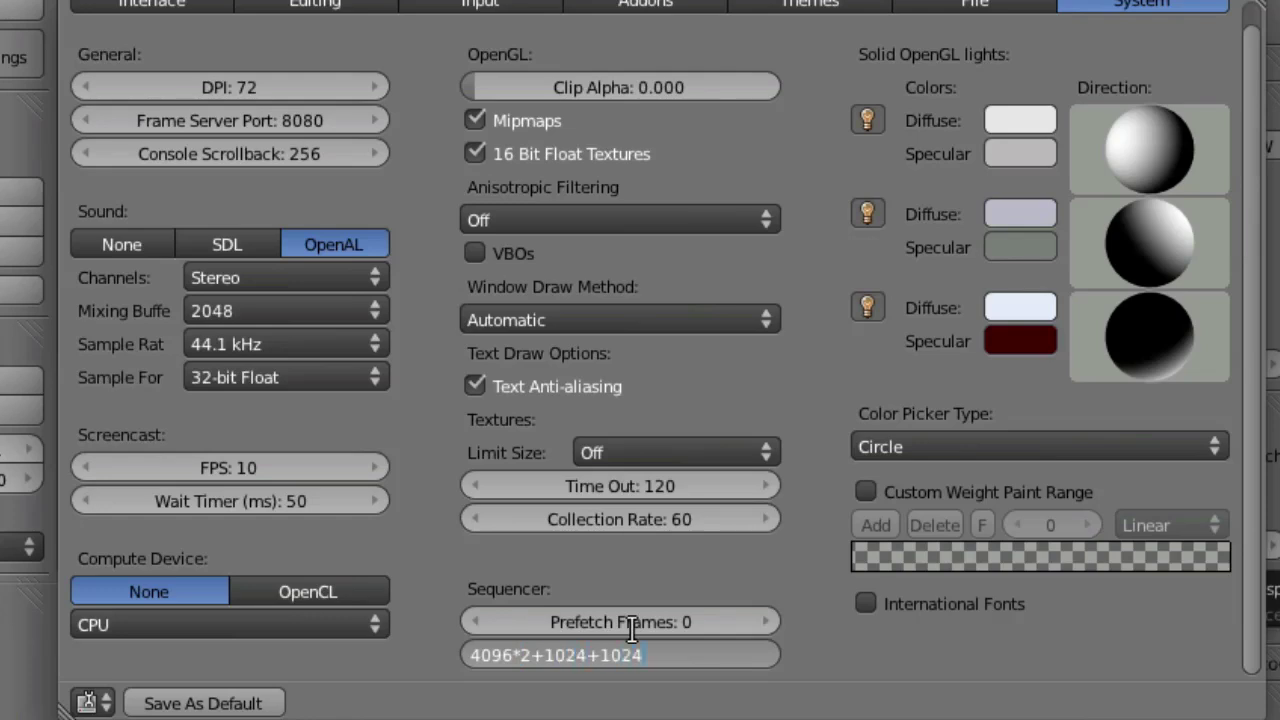
{"action": "key", "text": "Return"}
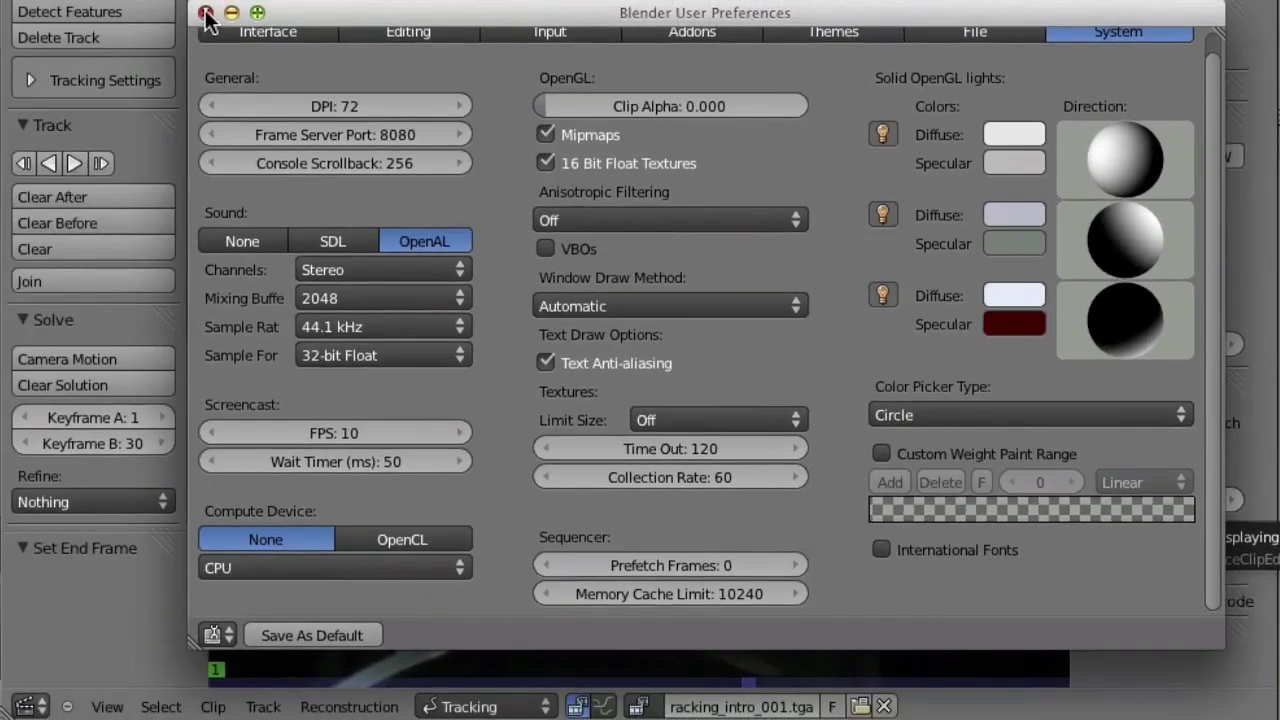
Close the preferences, play the clip, then unload the tracking_intro clip from the editor.
{"action": "left_click", "coordinate": [203, 15]}
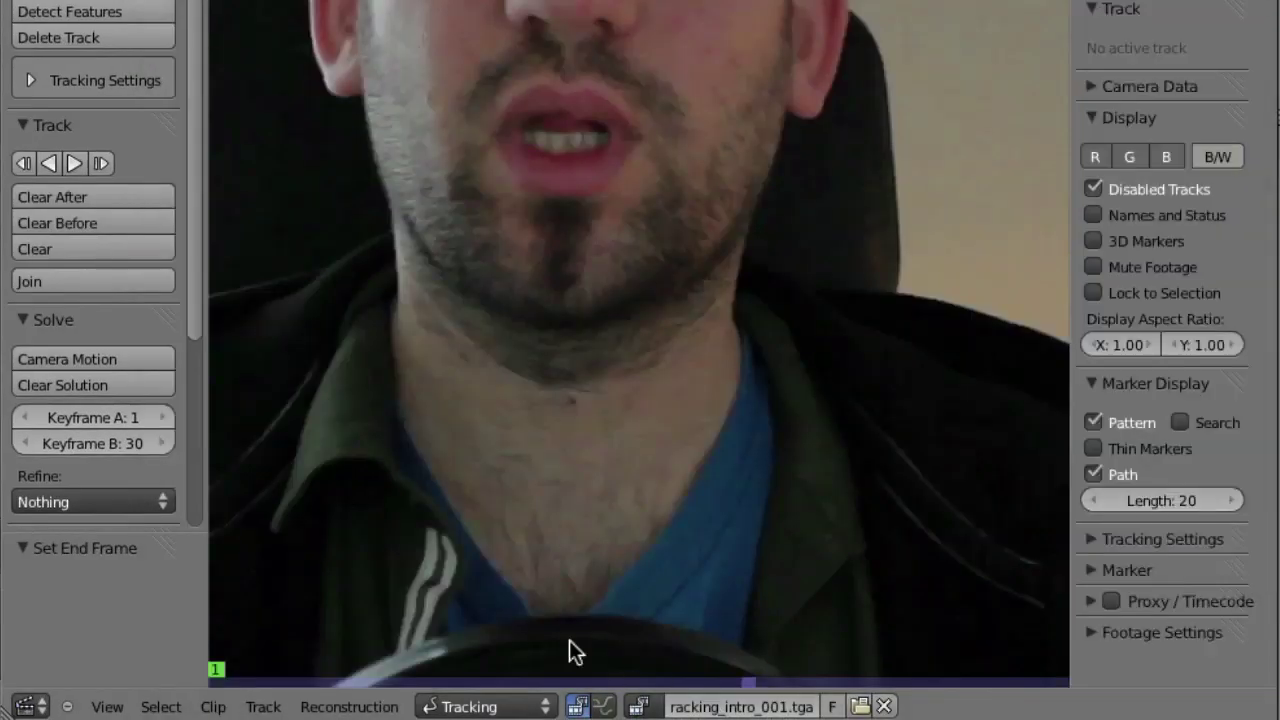
{"action": "key", "text": "alt+a"}
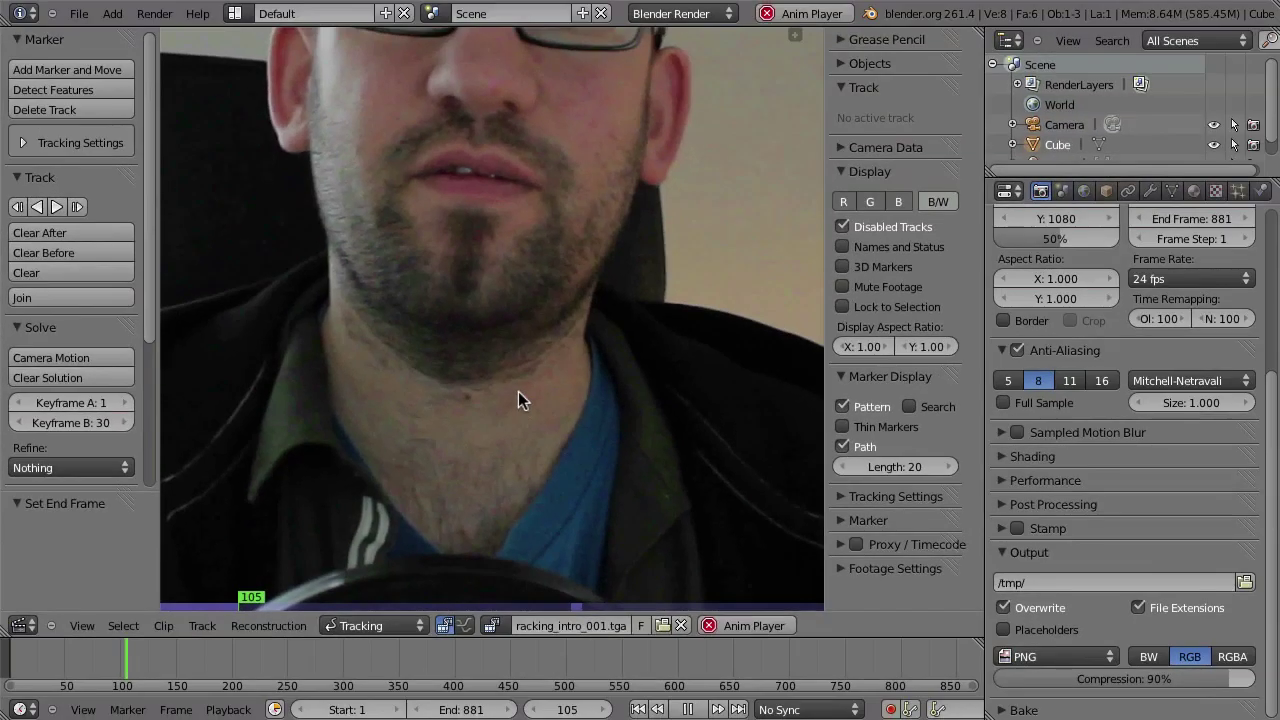
{"action": "left_click", "coordinate": [681, 625]}
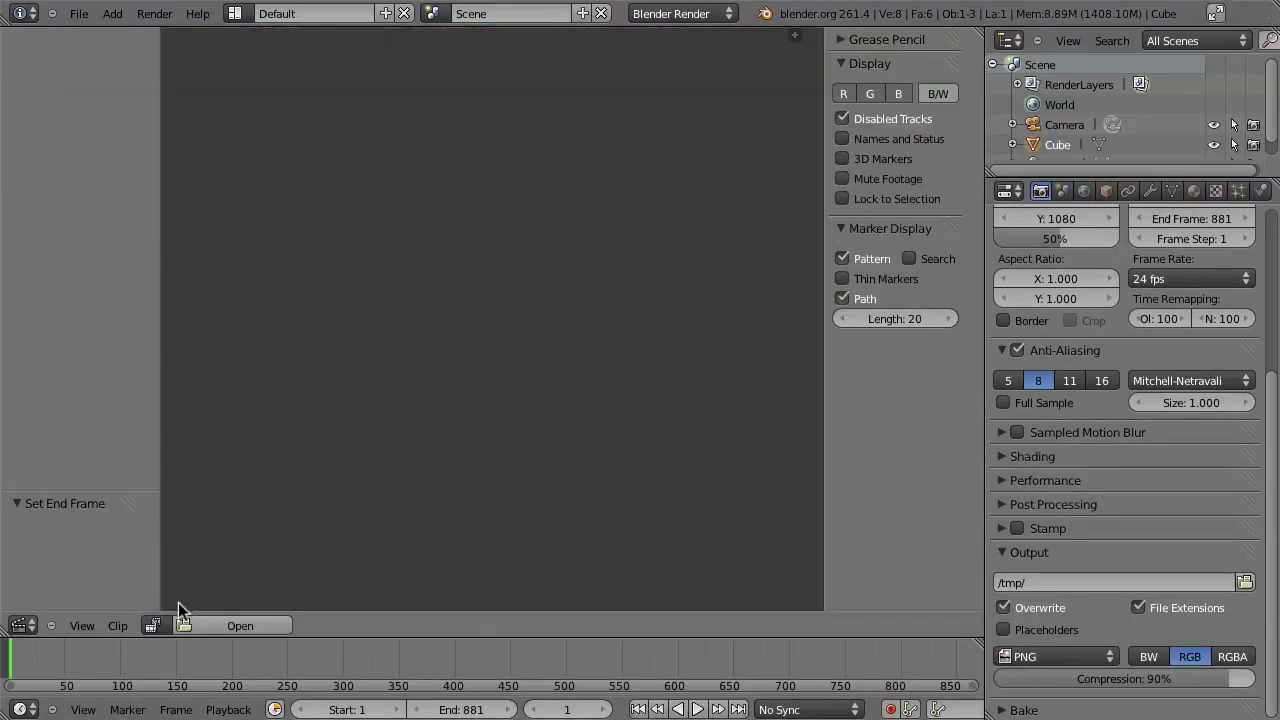
Load tracking_intro.mov as the movie clip in place of the TGA sequence and play it.
{"action": "left_click", "coordinate": [248, 626]}
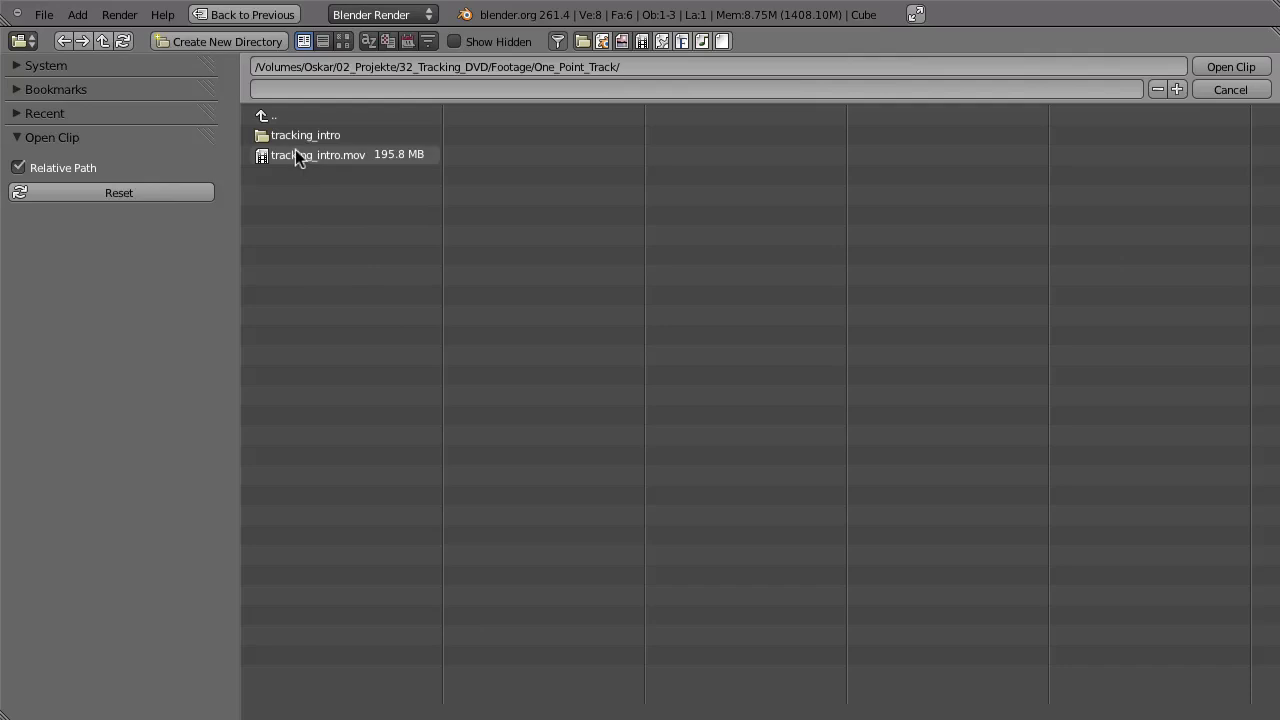
{"action": "left_click", "coordinate": [296, 154]}
{"action": "left_click", "coordinate": [1229, 67]}
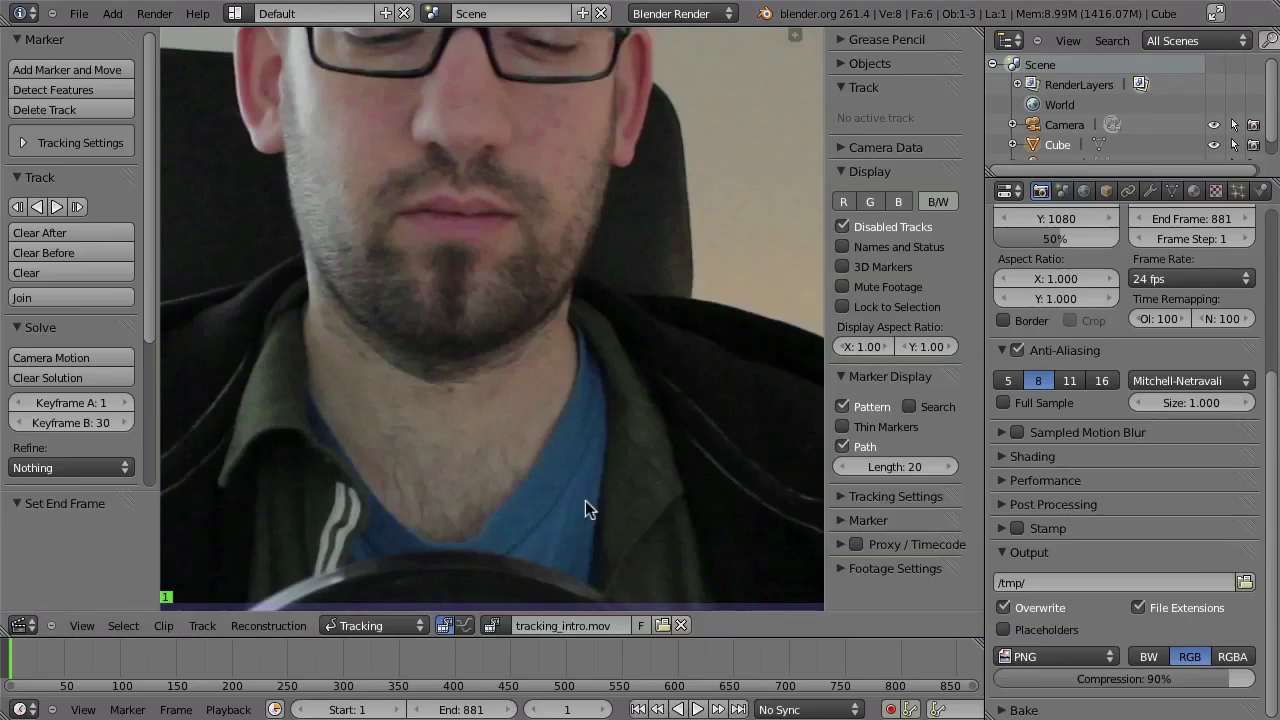
{"action": "key", "text": "alt+a"}
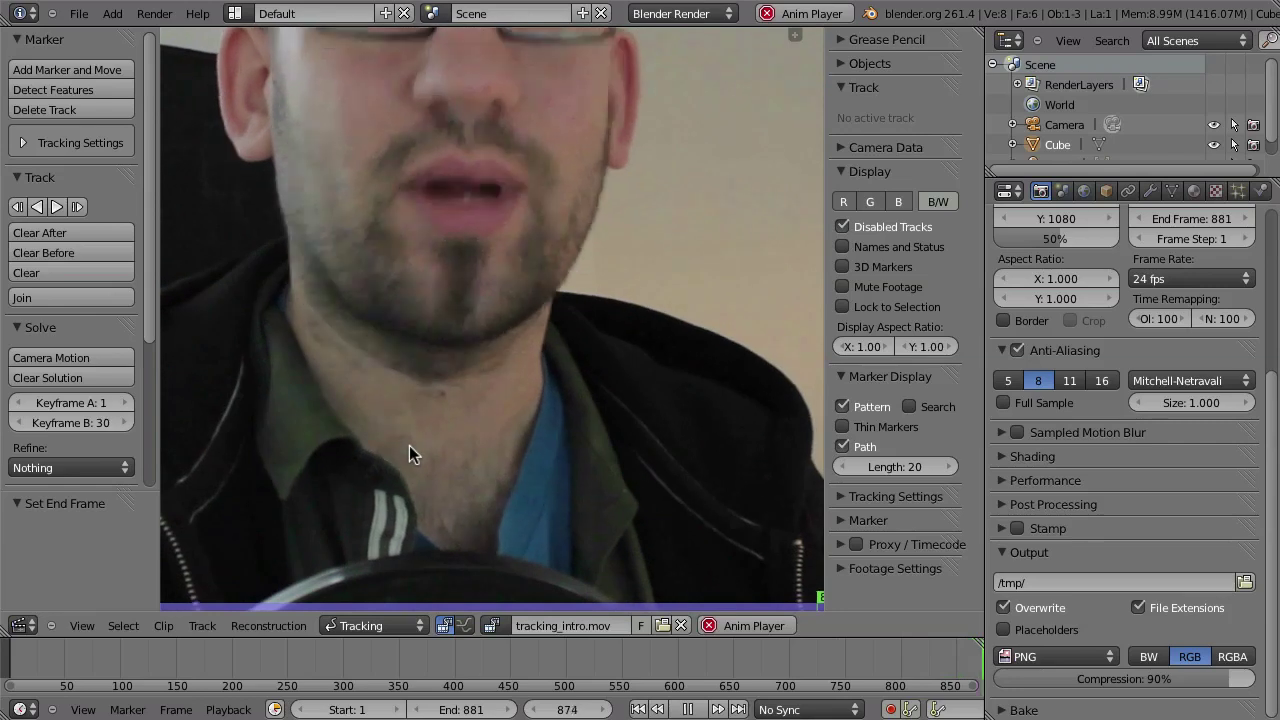
Stop playback, zoom out to fit the whole footage, and scrub forward to frame 375.
{"action": "key", "text": "Escape"}
{"action": "scroll", "coordinate": [563, 424], "scroll_direction": "down", "scroll_amount": 5}
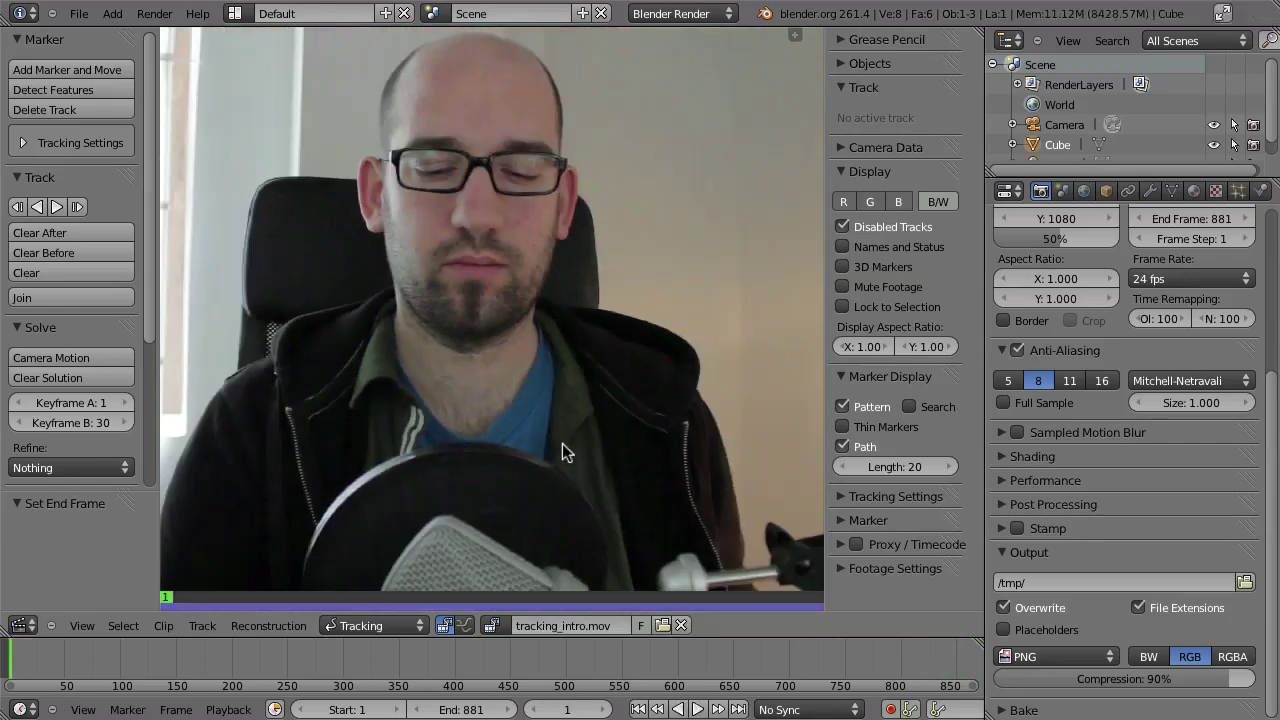
{"action": "scroll", "coordinate": [566, 396], "scroll_direction": "down", "scroll_amount": 1}
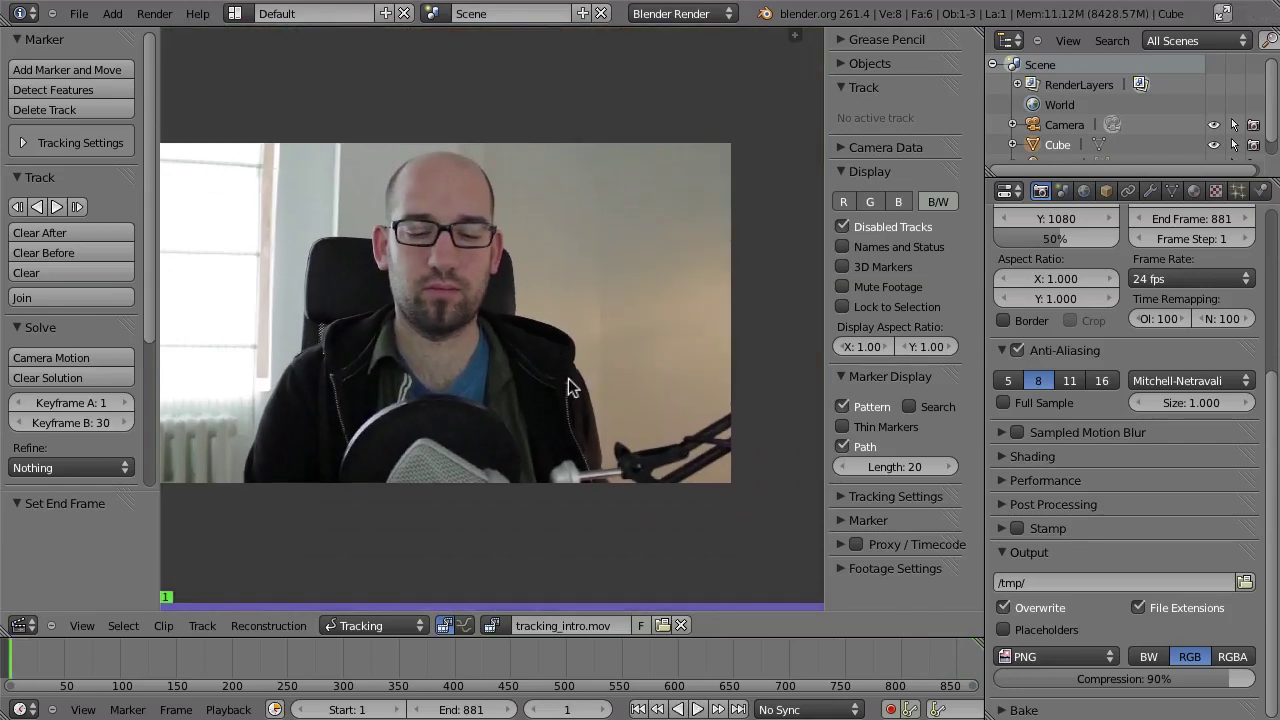
{"action": "left_click_drag", "start_coordinate": [40, 655], "coordinate": [425, 660]}
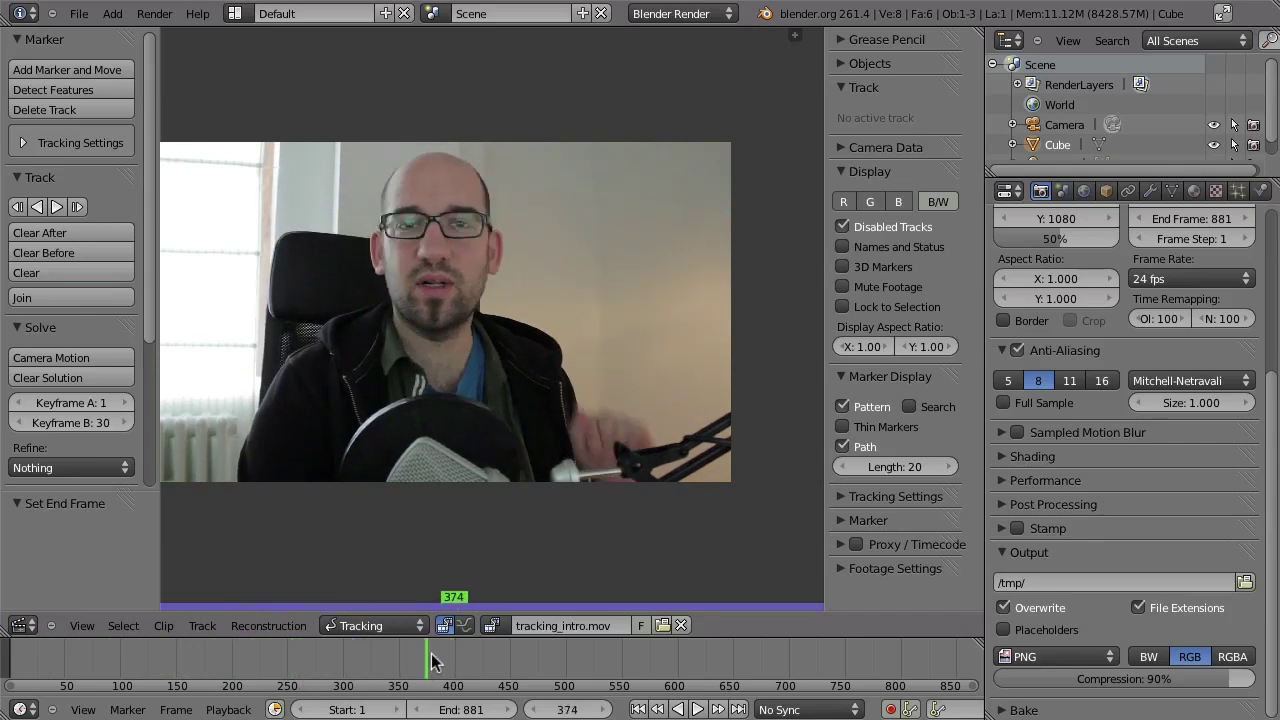
{"action": "key", "text": "Right"}
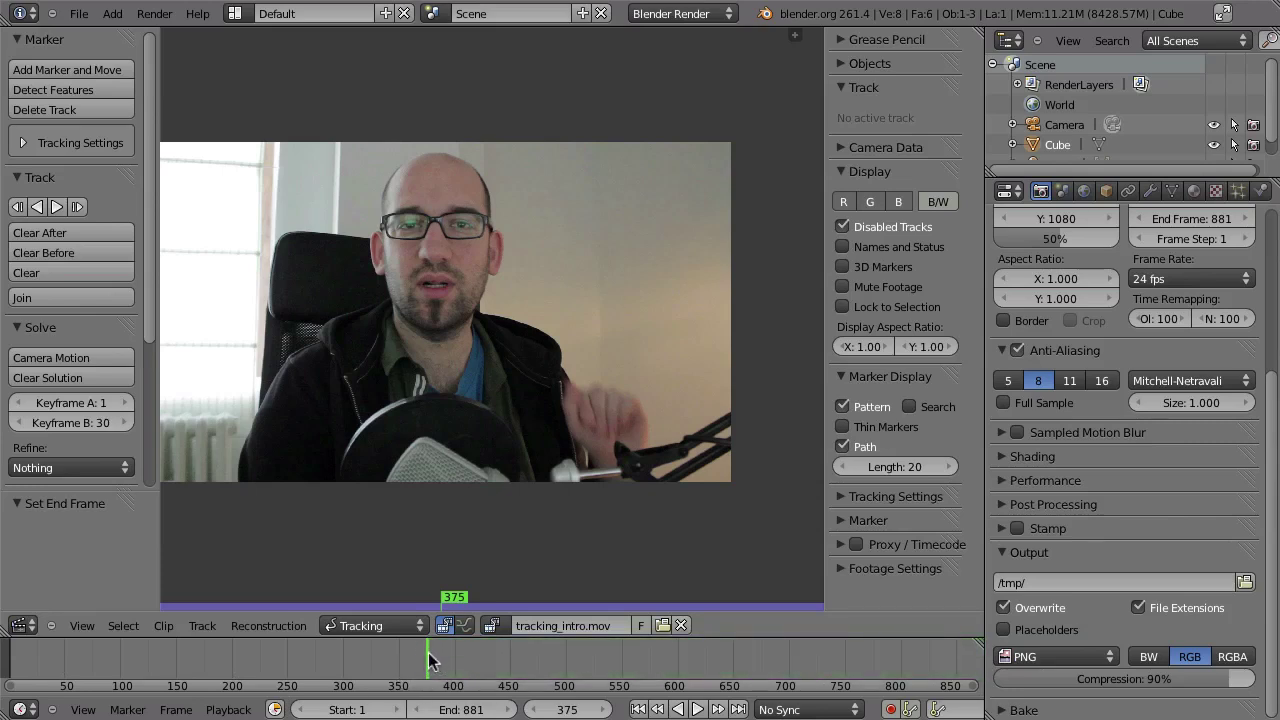
{"action": "key", "text": "s"}
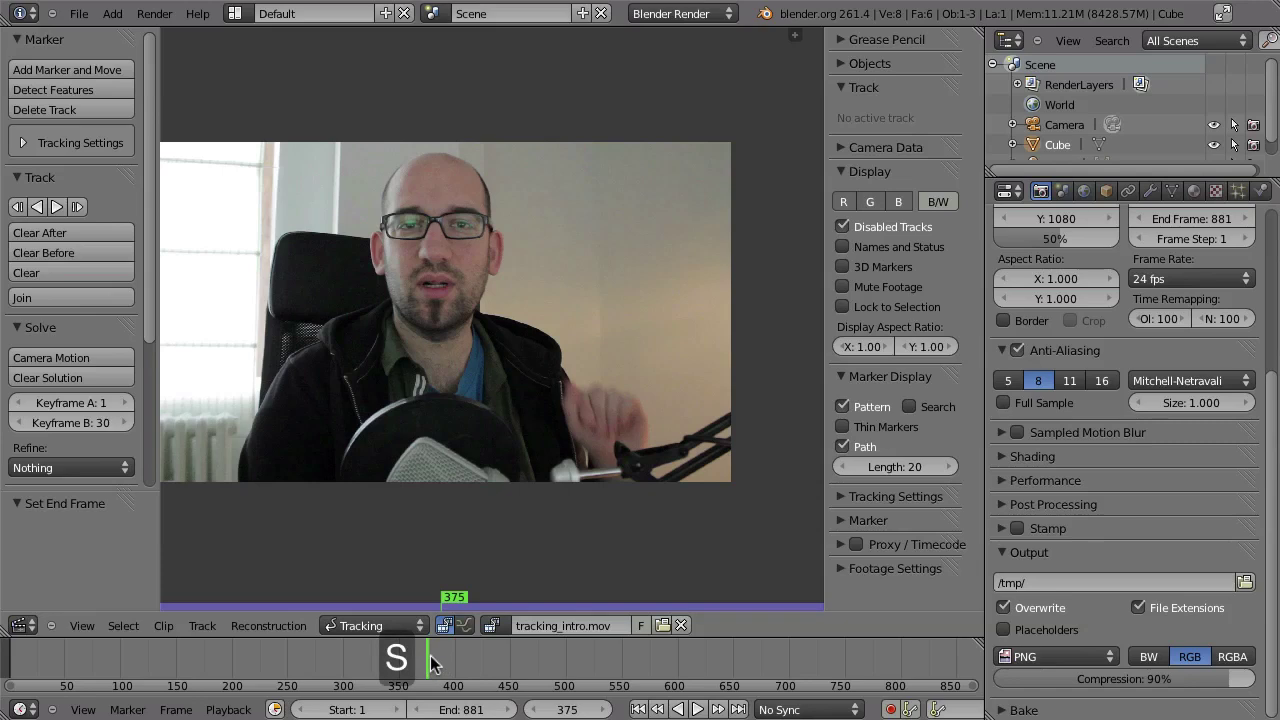
Set frame 375 as the scene start frame and preview playback from there.
{"action": "key", "text": "s"}
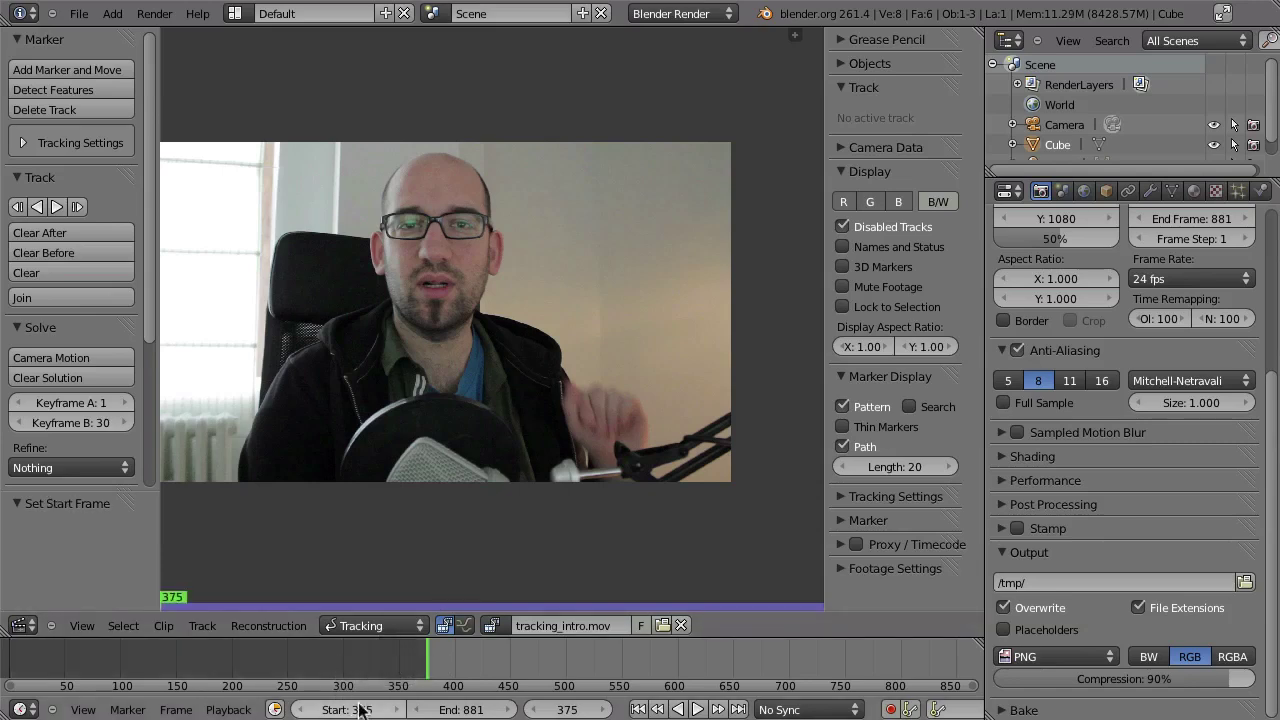
{"action": "key", "text": "alt+a"}
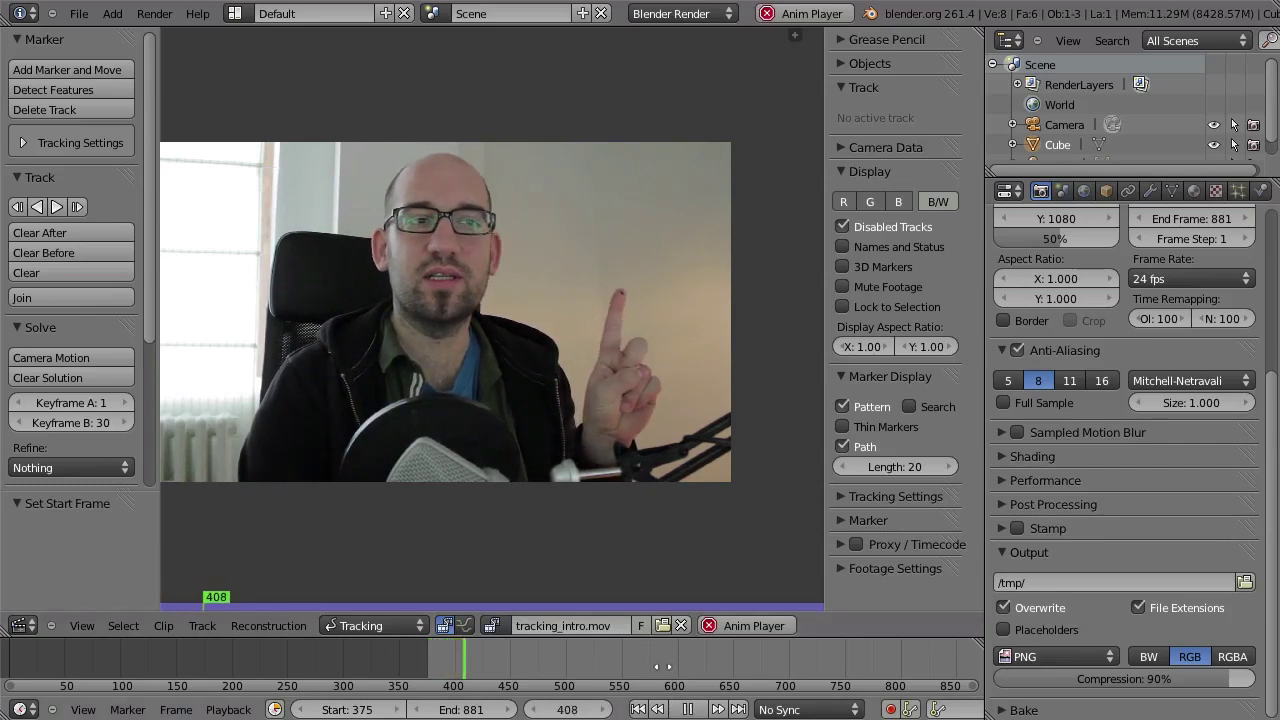
{"action": "scroll", "coordinate": [622, 685], "scroll_direction": "down", "scroll_amount": 5, "text": "ctrl"}
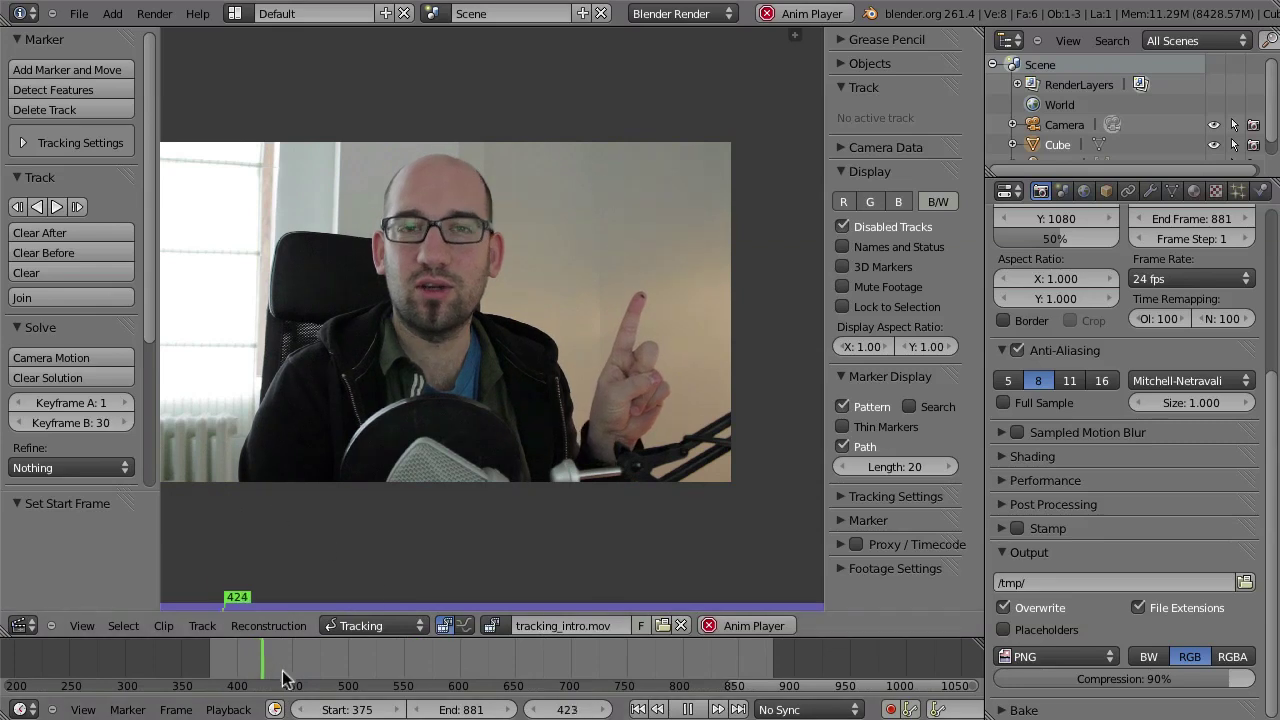
{"action": "key", "text": "alt+a"}
Set frame 757, where the gesture ends, as the scene end frame and recentre the footage.
{"action": "left_click", "coordinate": [435, 668]}
{"action": "left_click_drag", "start_coordinate": [530, 668], "coordinate": [635, 676]}
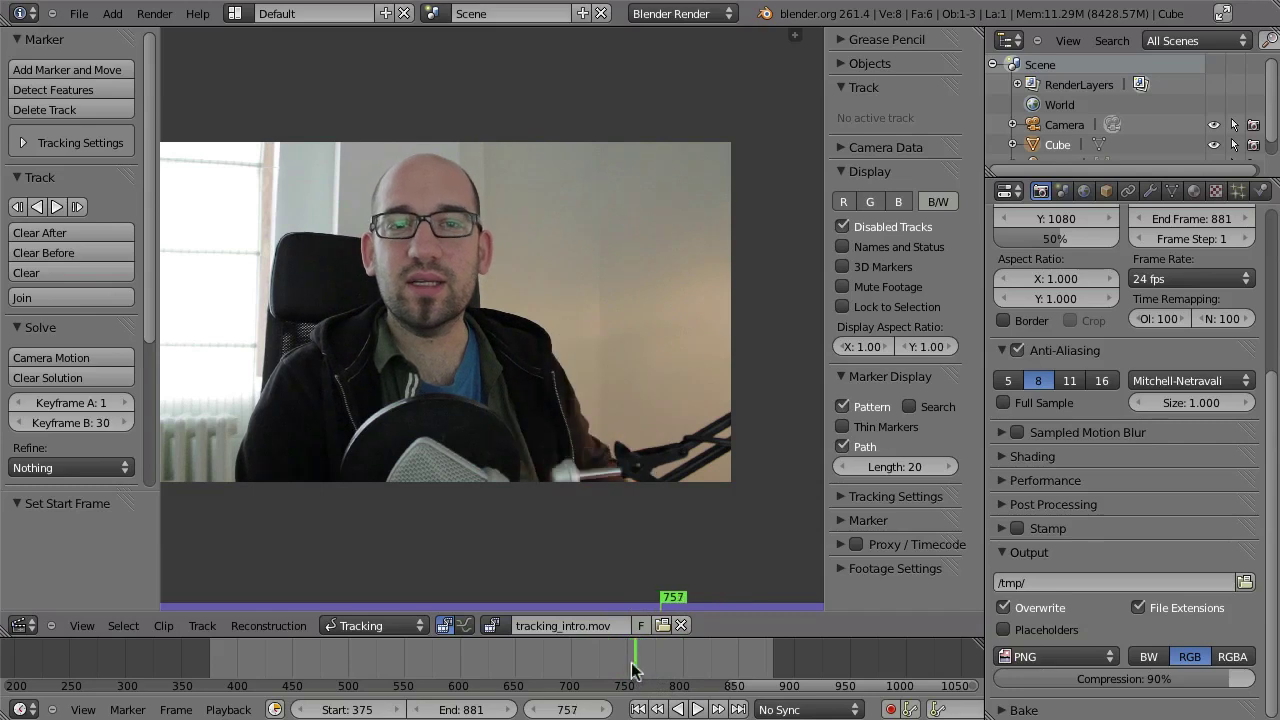
{"action": "key", "text": "e"}
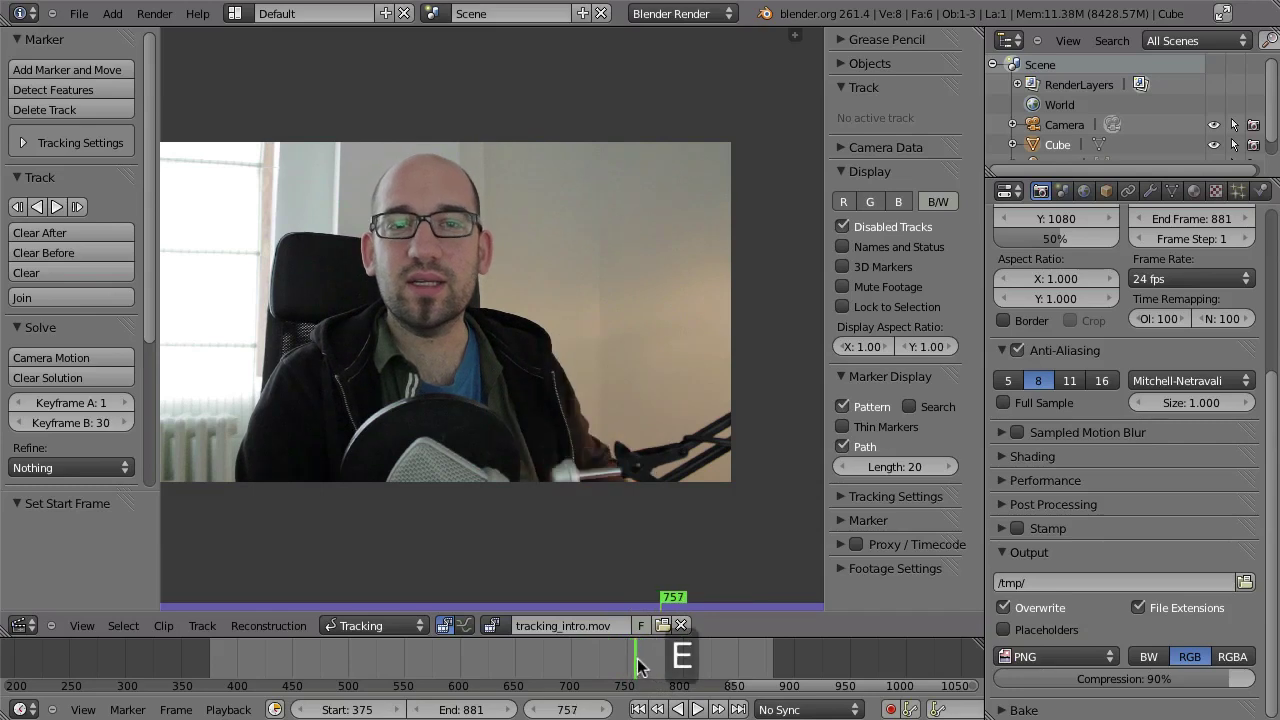
{"action": "key", "text": "alt+a"}
{"action": "key", "text": "alt+a"}
{"action": "key", "text": "shift+Right"}
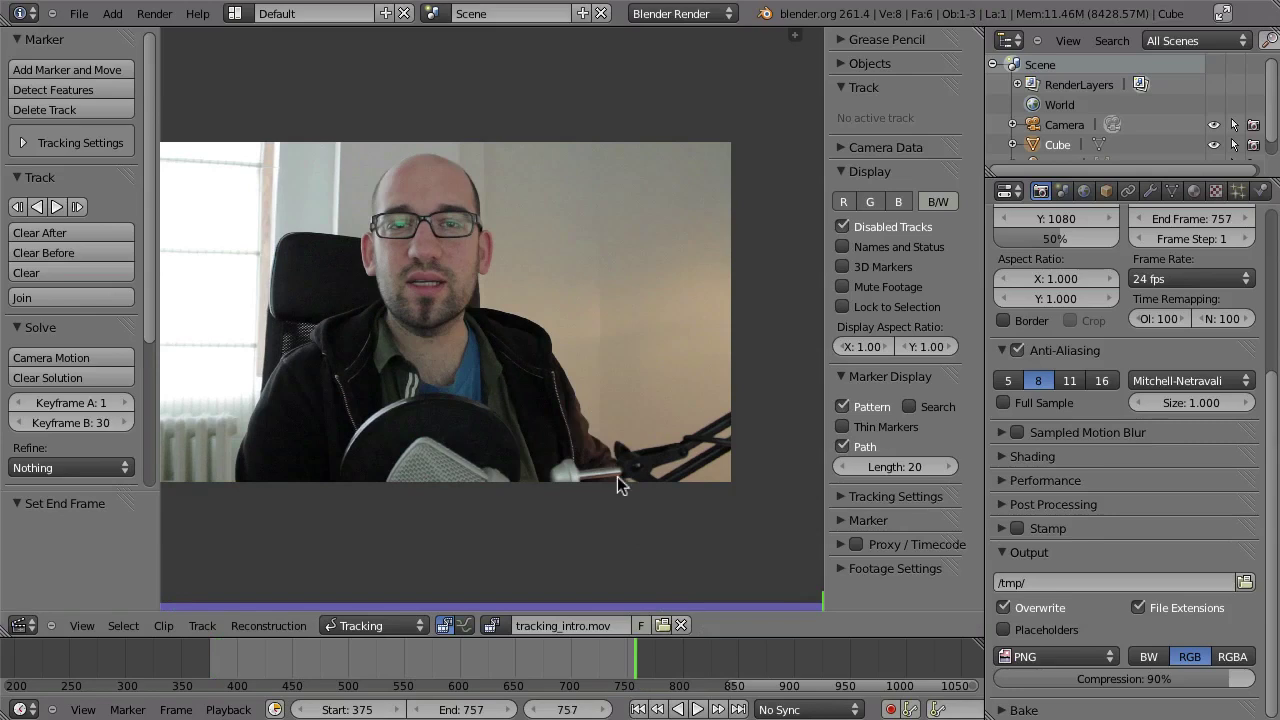
{"action": "key", "text": "Home"}
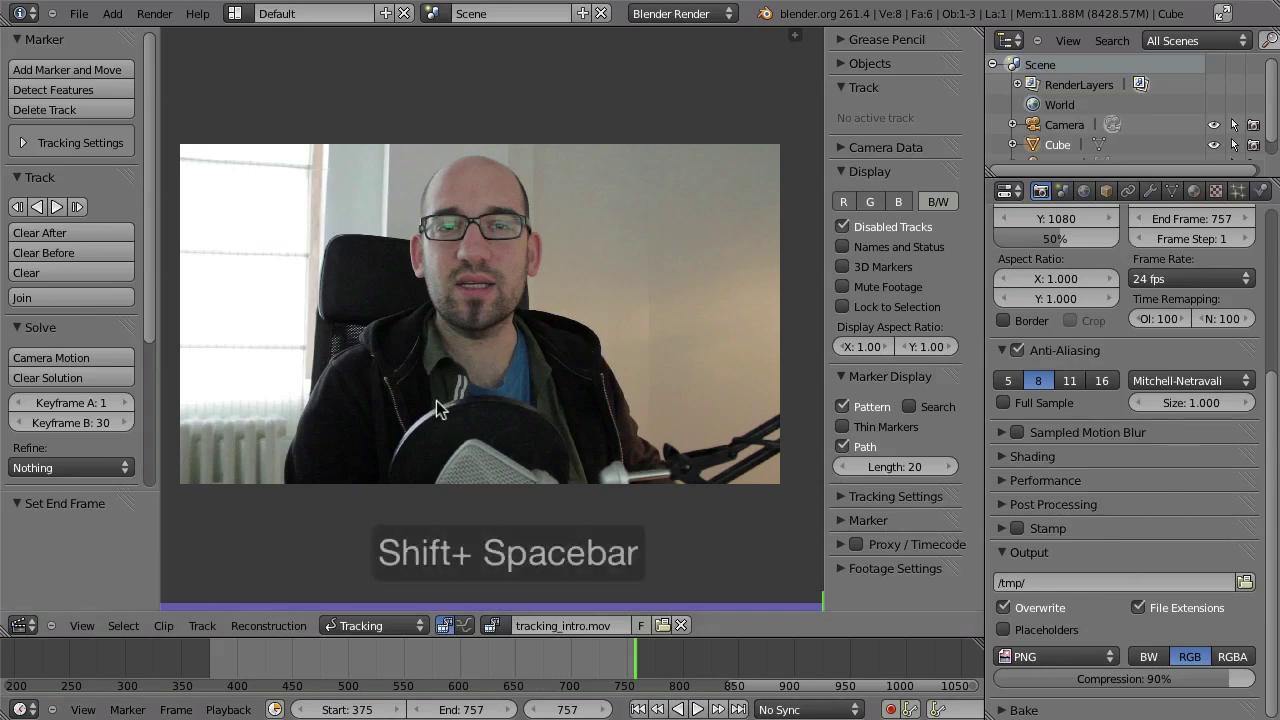
Maximise the Movie Clip Editor to full window with its tool shelf and properties sidebar shown.
{"action": "key", "text": "shift+space"}
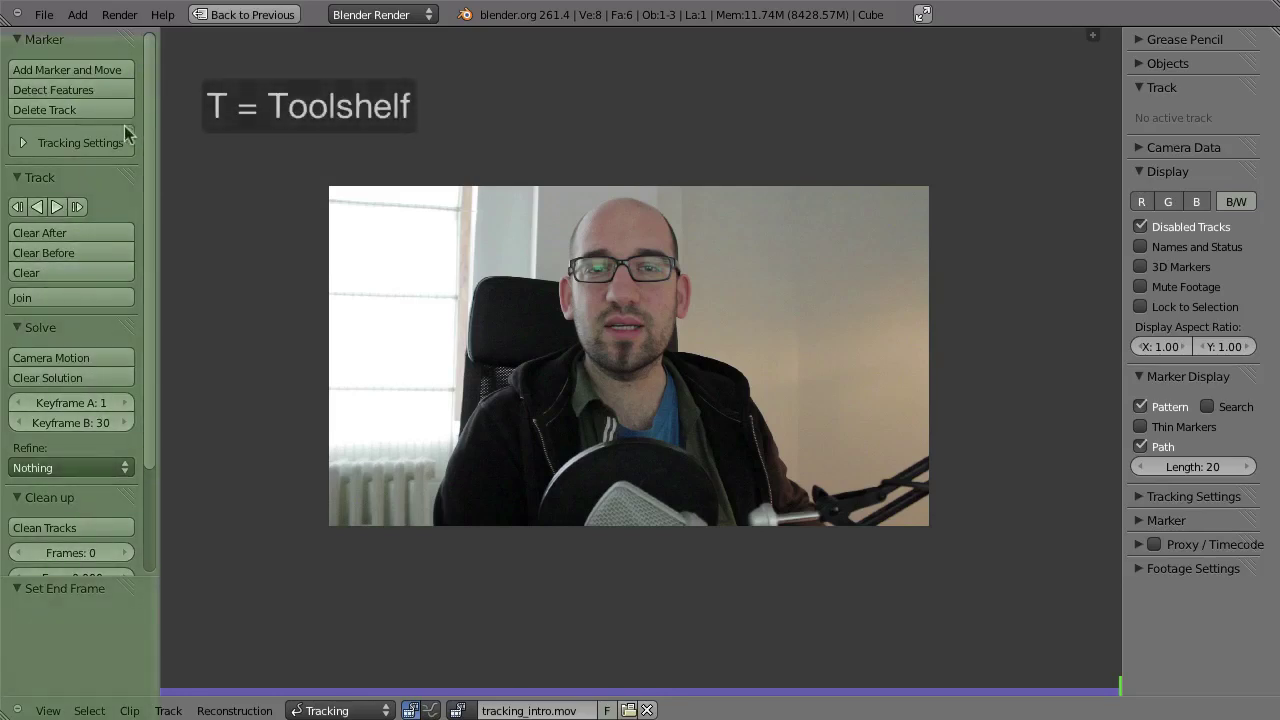
{"action": "key", "text": "t"}
{"action": "key", "text": "t"}
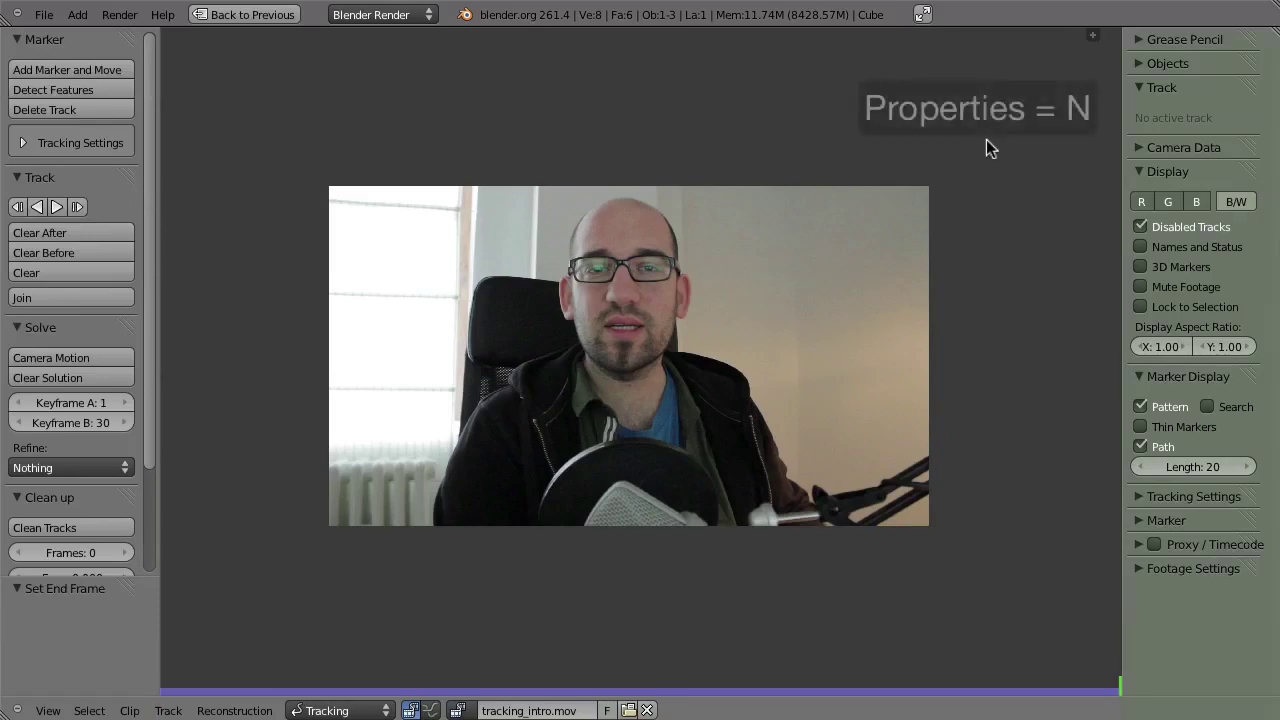
{"action": "key", "text": "n"}
{"action": "key", "text": "n"}
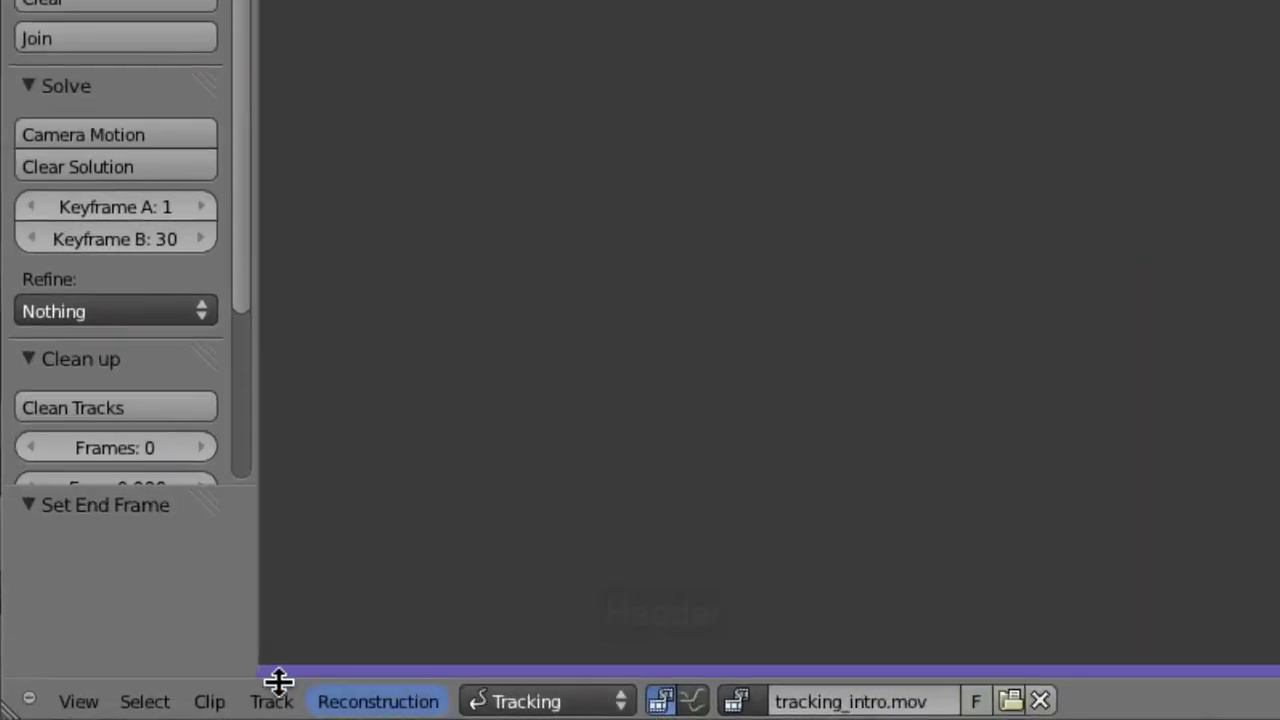
Rename the tracking_intro.mov clip to 'intro' in the clip name field.
{"action": "left_click", "coordinate": [98, 703]}
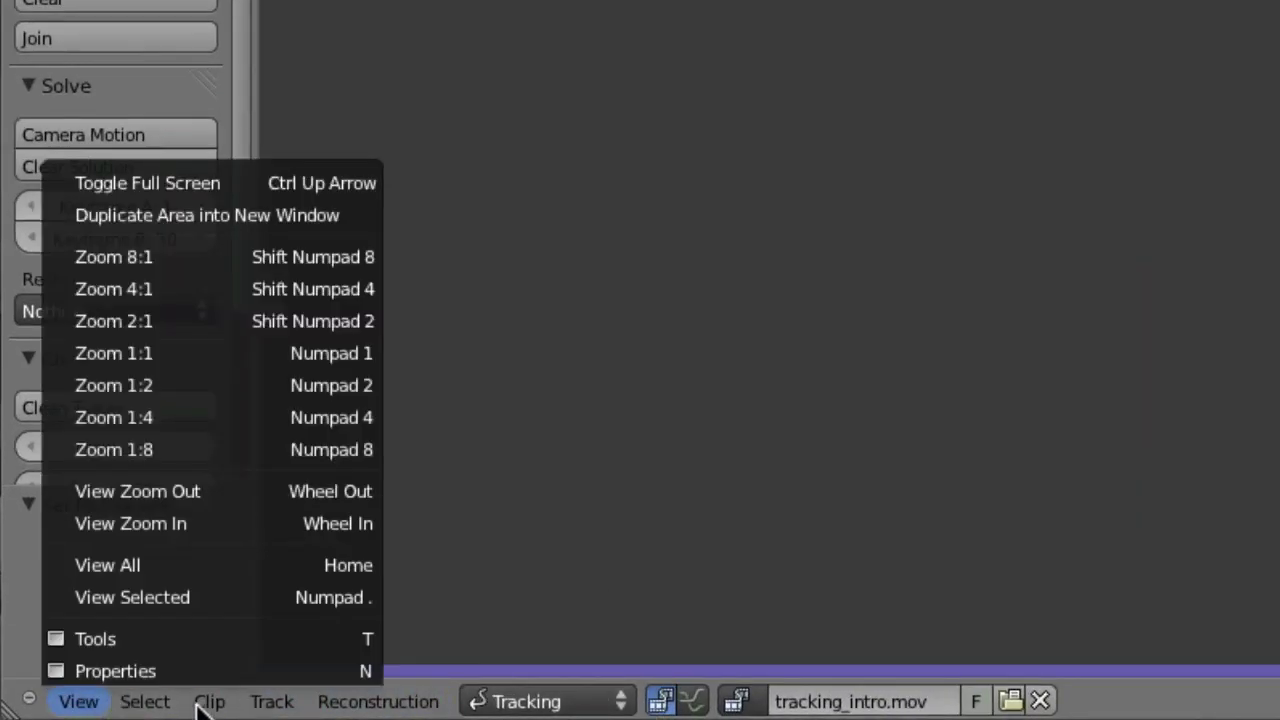
{"action": "key", "text": "Escape"}
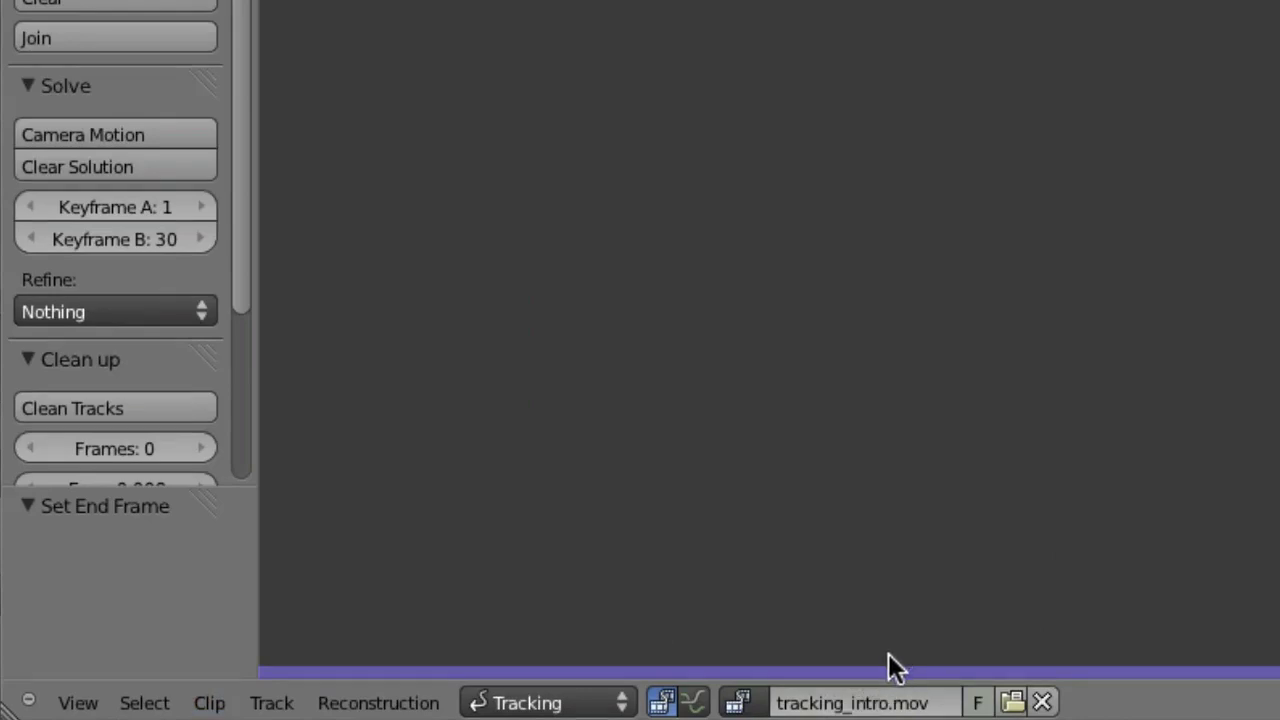
{"action": "left_click", "coordinate": [740, 703]}
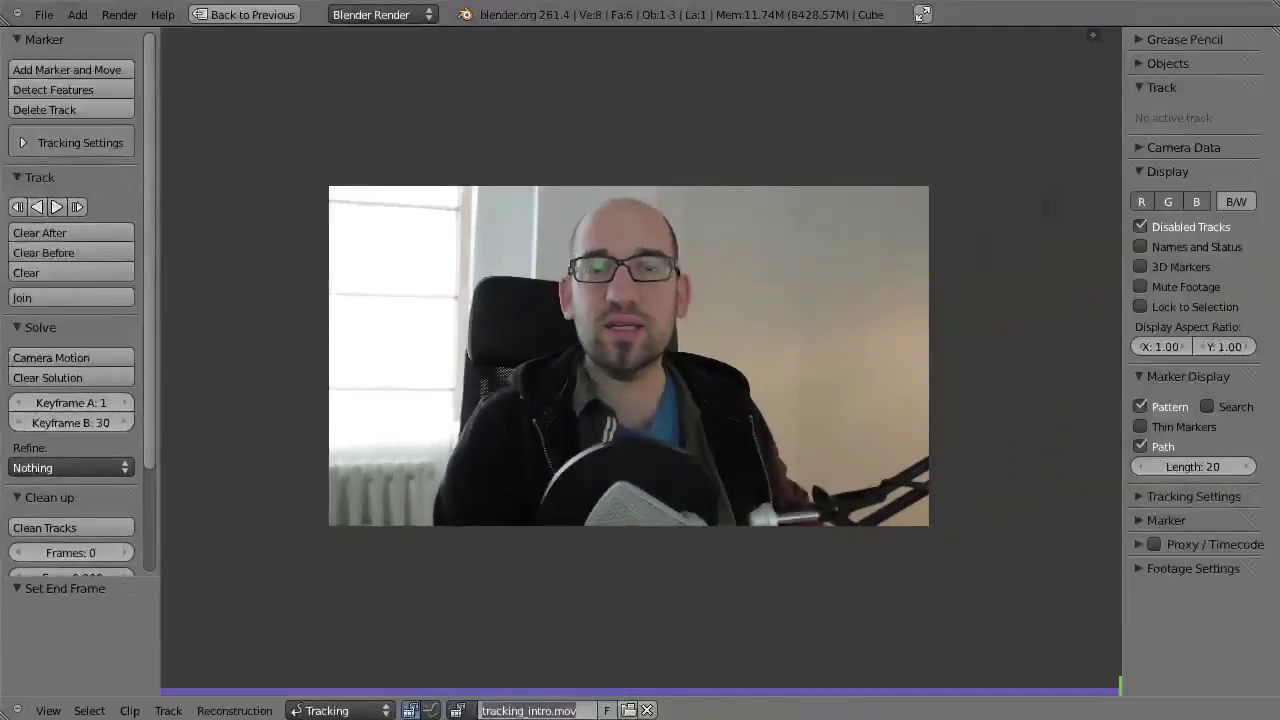
{"action": "type", "text": "intro"}
{"action": "key", "text": "Return"}
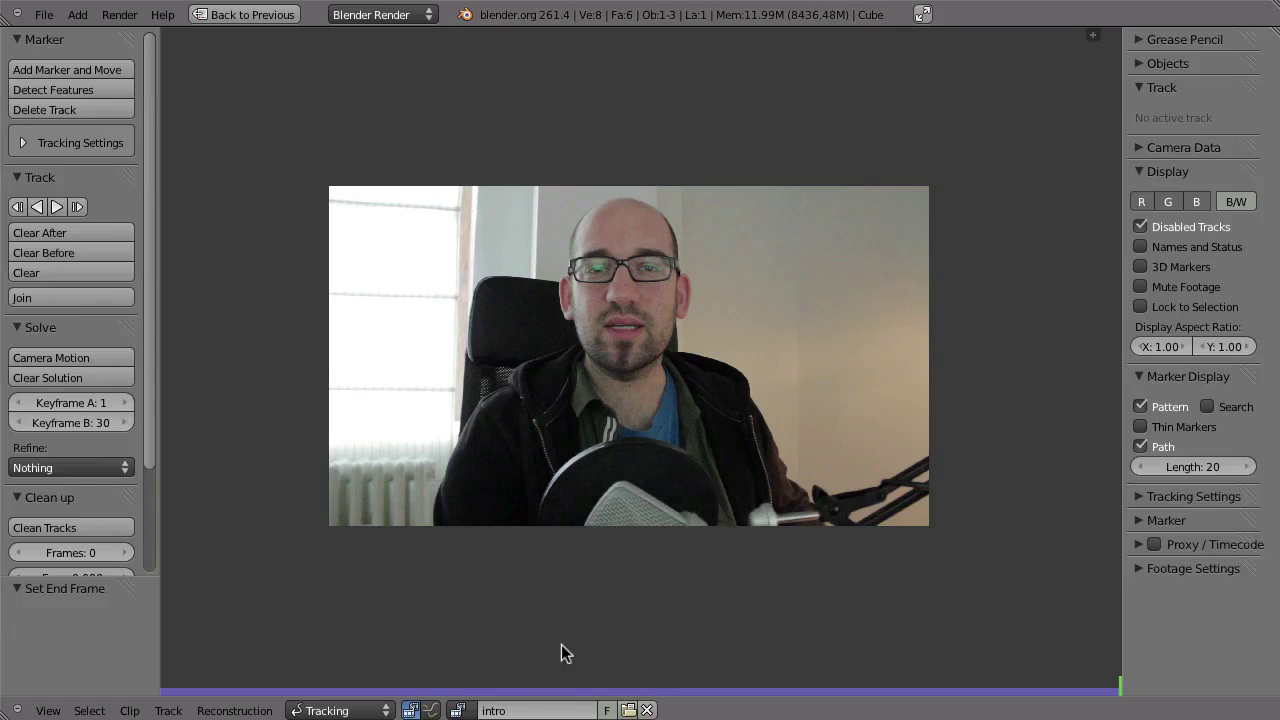
Expand Footage Settings to show the clip's source file path, keeping the mode on Tracking.
{"action": "left_click", "coordinate": [1139, 568]}
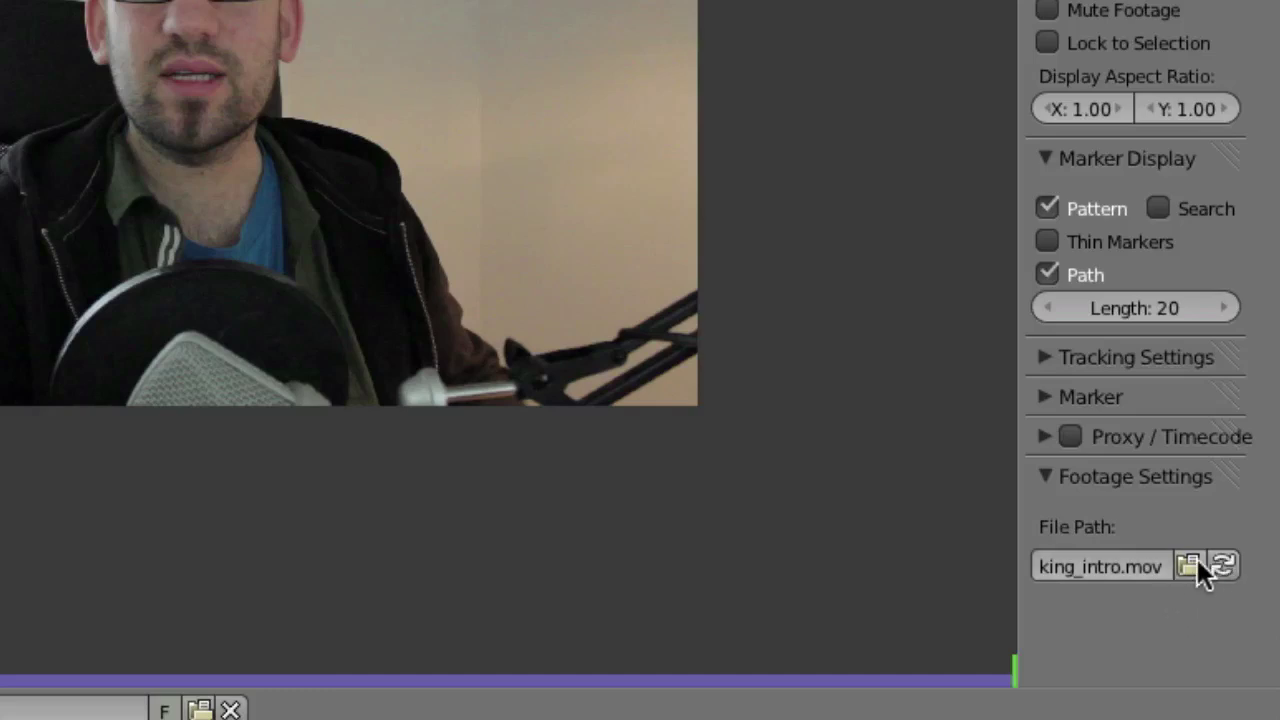
{"action": "left_click", "coordinate": [1200, 562]}
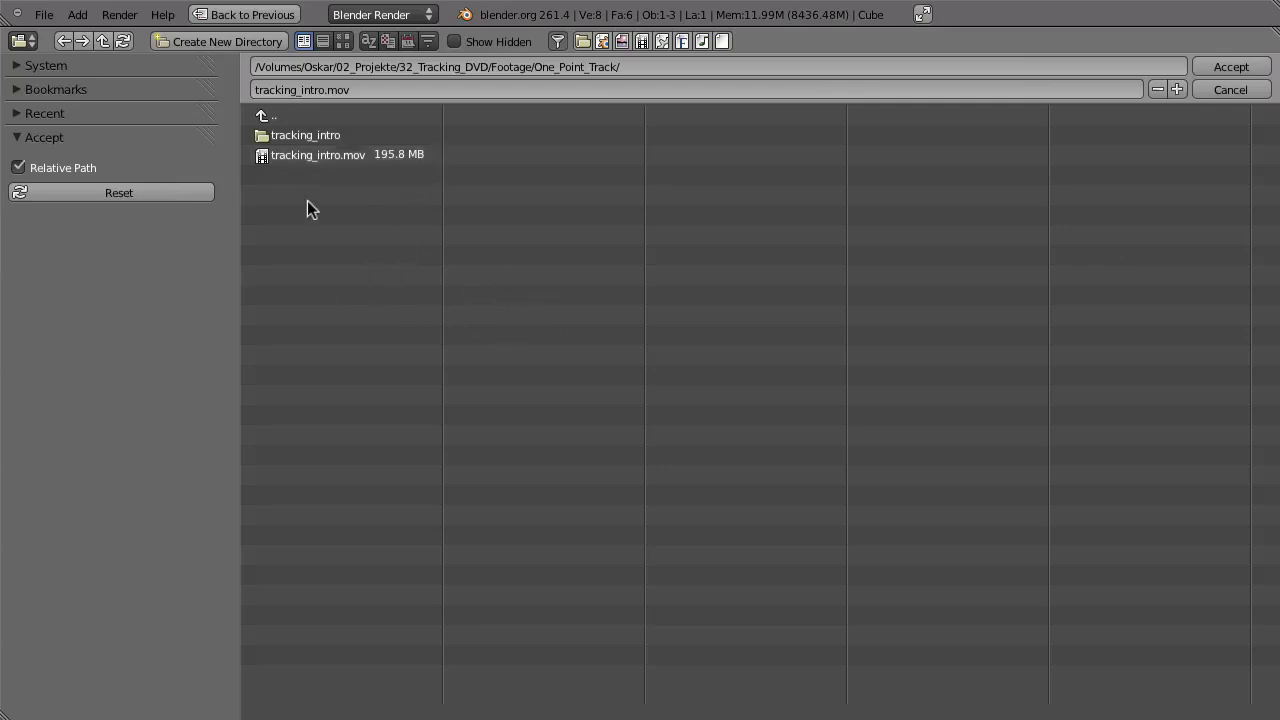
{"action": "key", "text": "Return"}
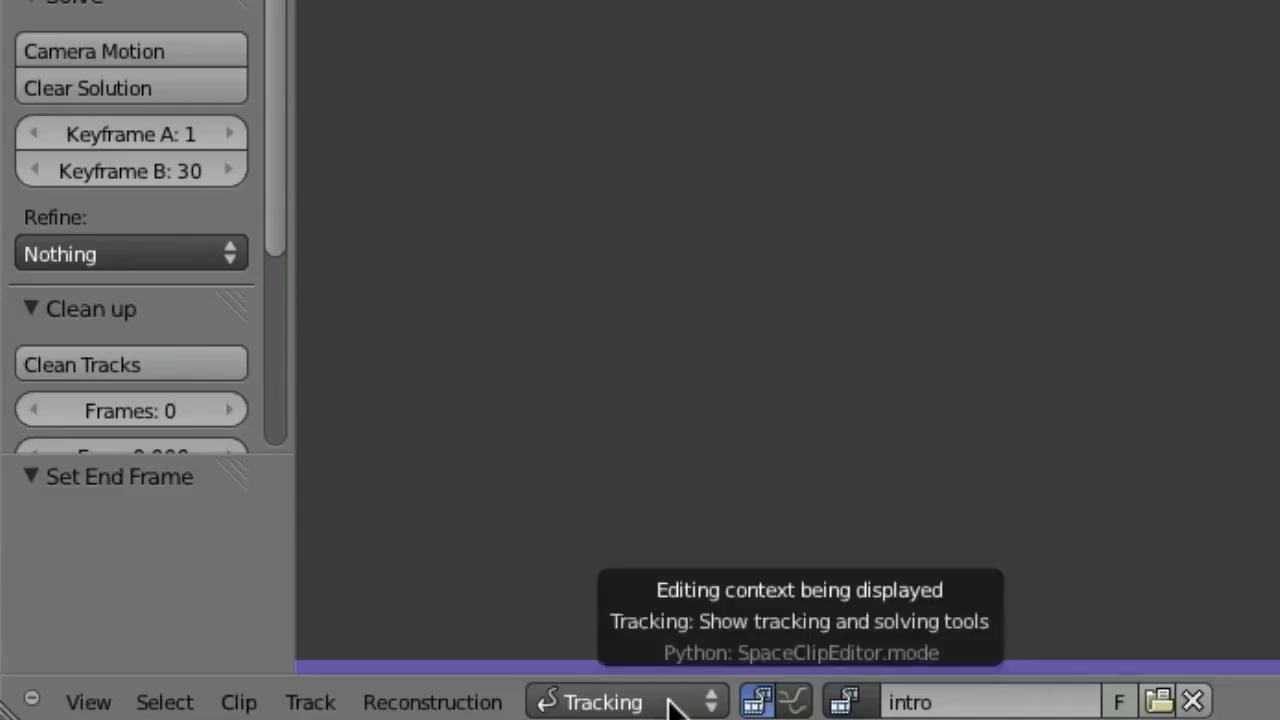
{"action": "left_click", "coordinate": [658, 703]}
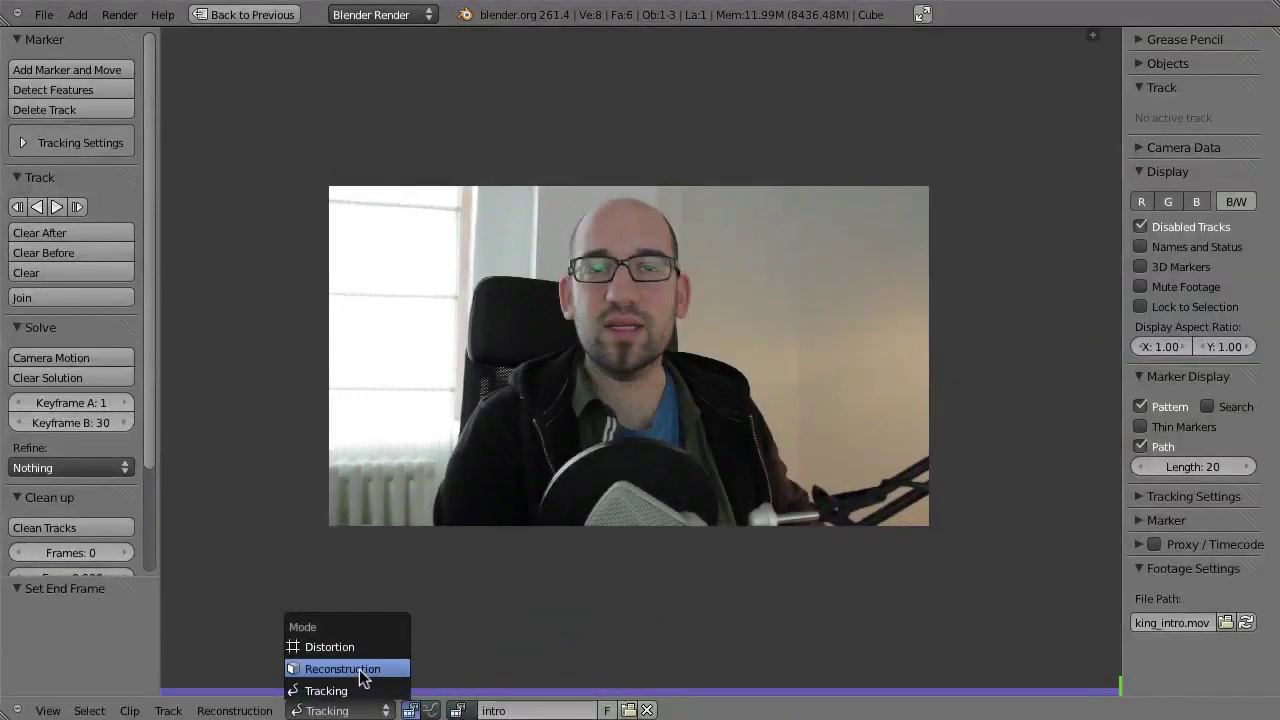
{"action": "key", "text": "Escape"}
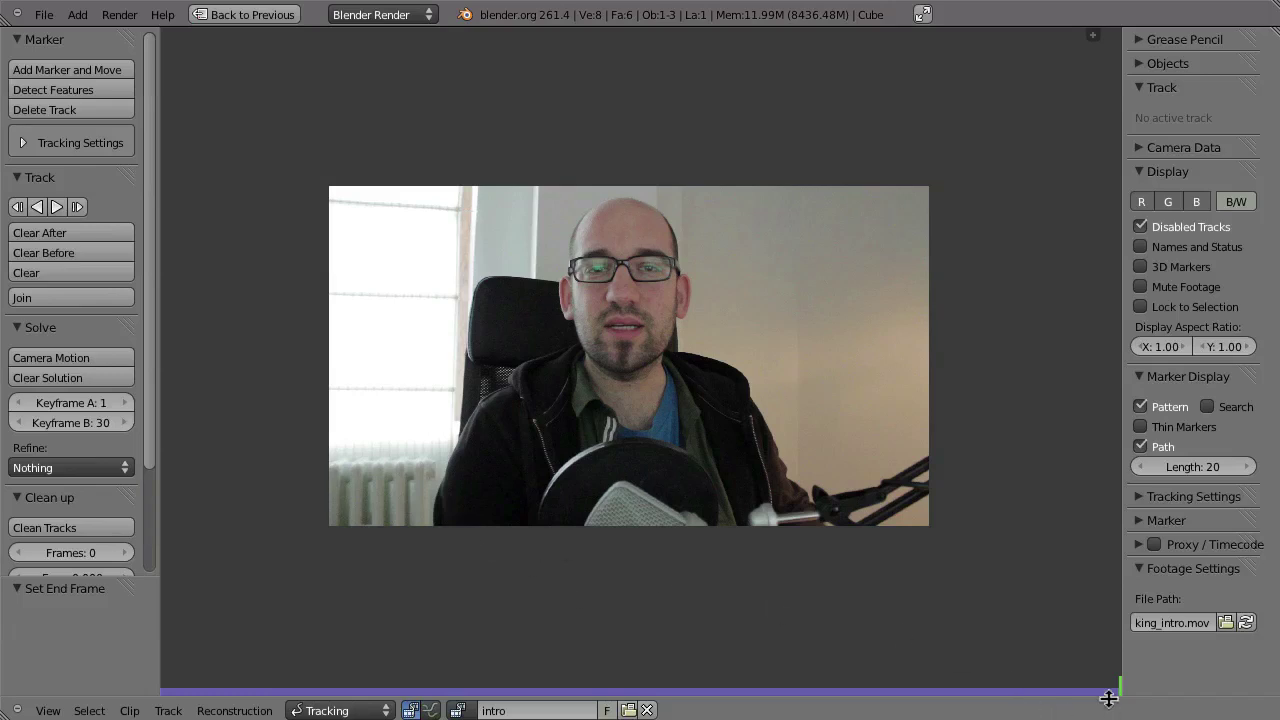
Go to frame 384 and zoom and pan the view onto the raised fingertip.
{"action": "left_click_drag", "start_coordinate": [1086, 694], "coordinate": [187, 692]}
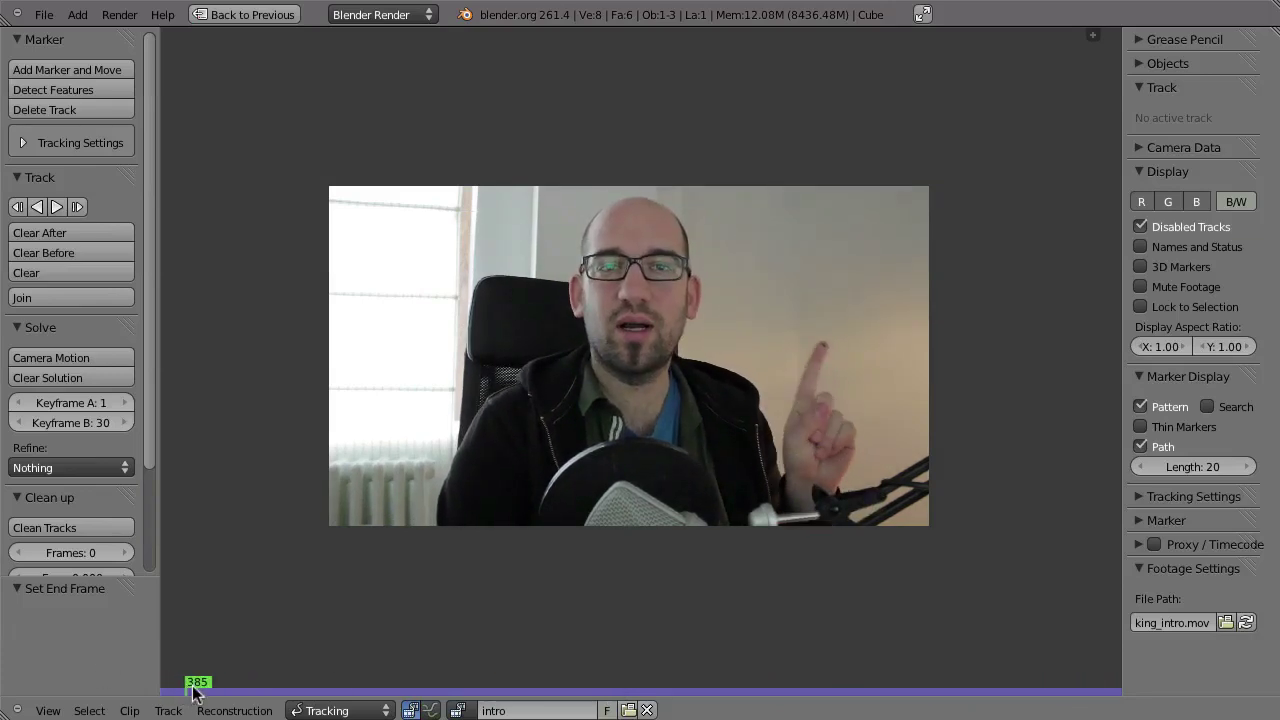
{"action": "key", "text": "Left"}
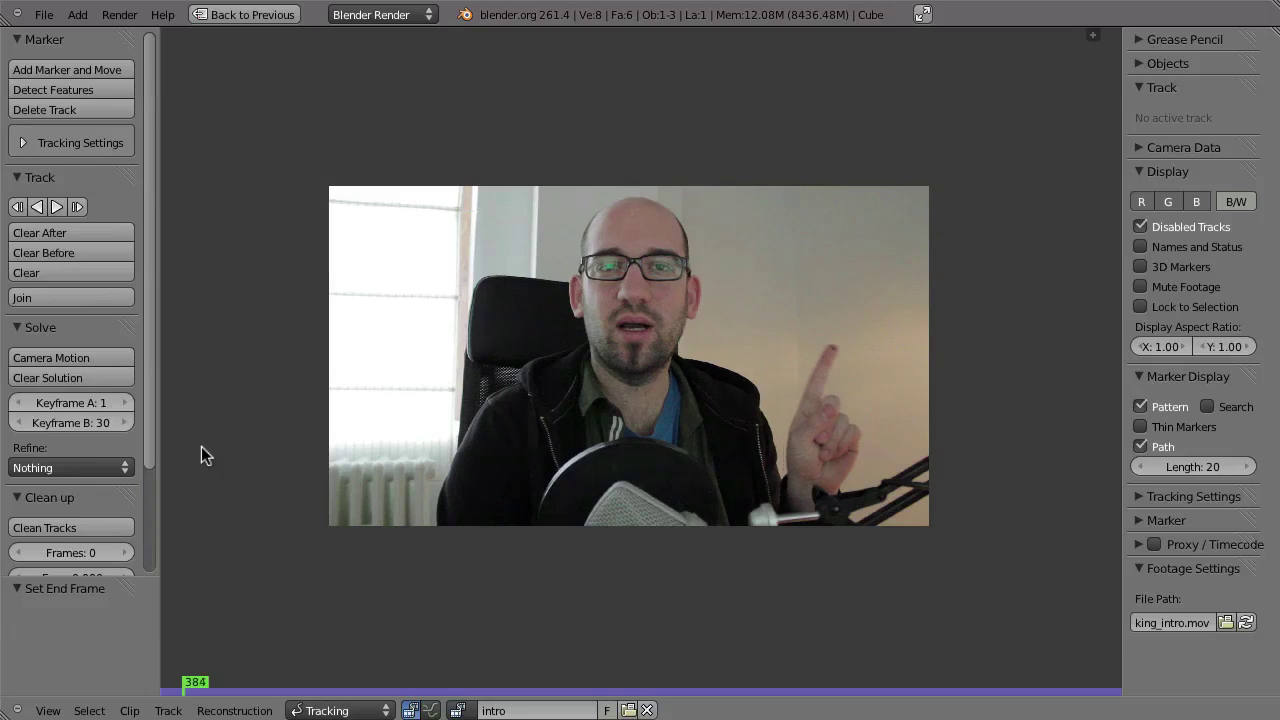
{"action": "scroll", "coordinate": [894, 314], "scroll_direction": "up", "scroll_amount": 5}
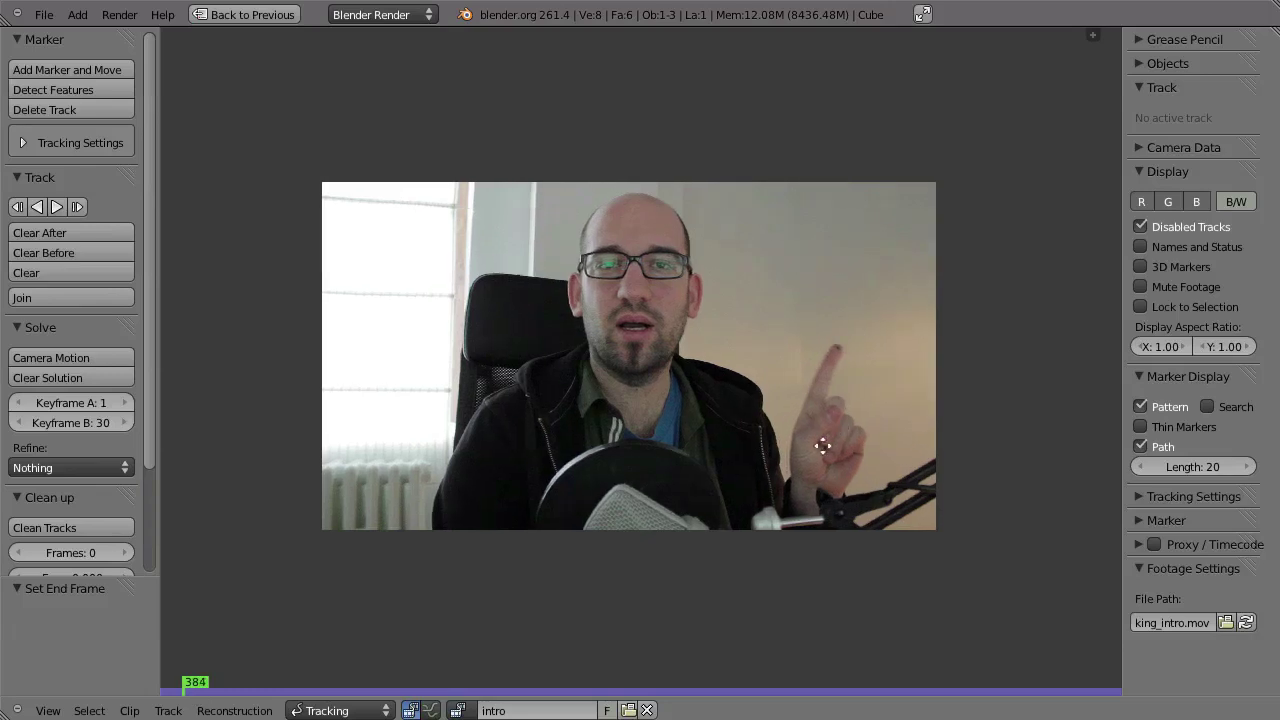
{"action": "scroll", "coordinate": [818, 466], "scroll_direction": "up", "scroll_amount": 5}
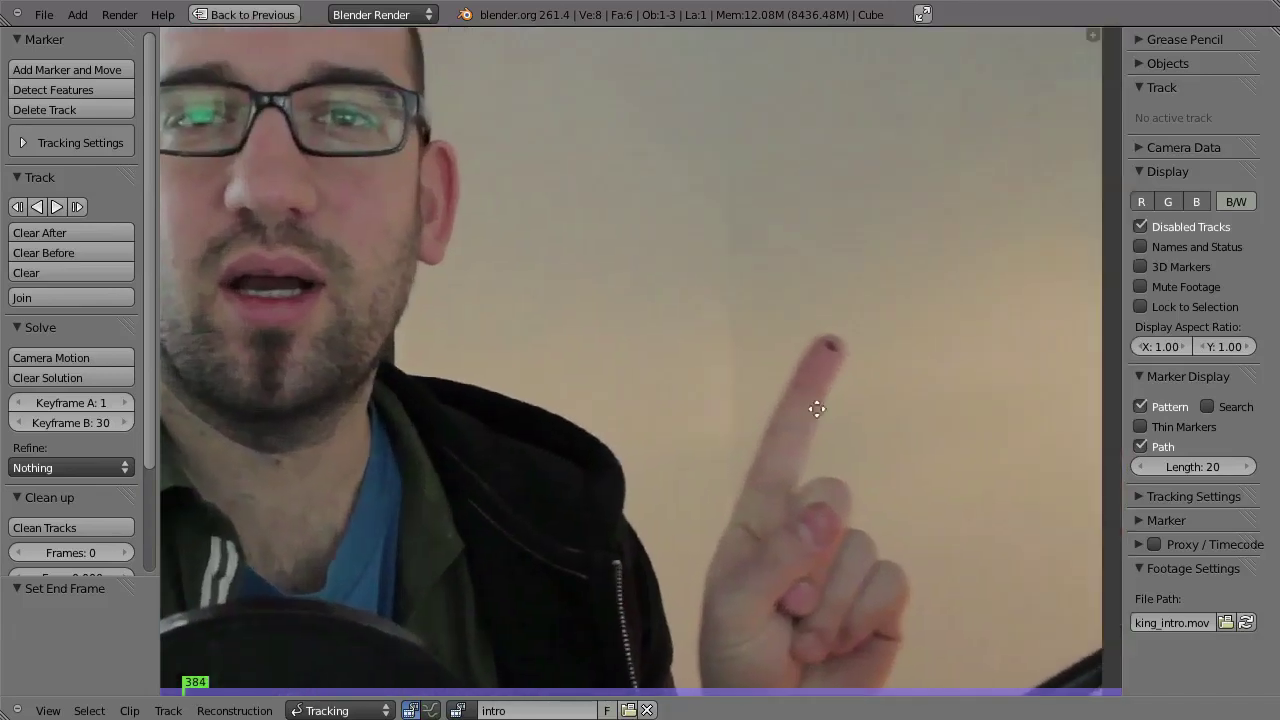
{"action": "middle_click_drag", "start_coordinate": [909, 452], "coordinate": [622, 455]}
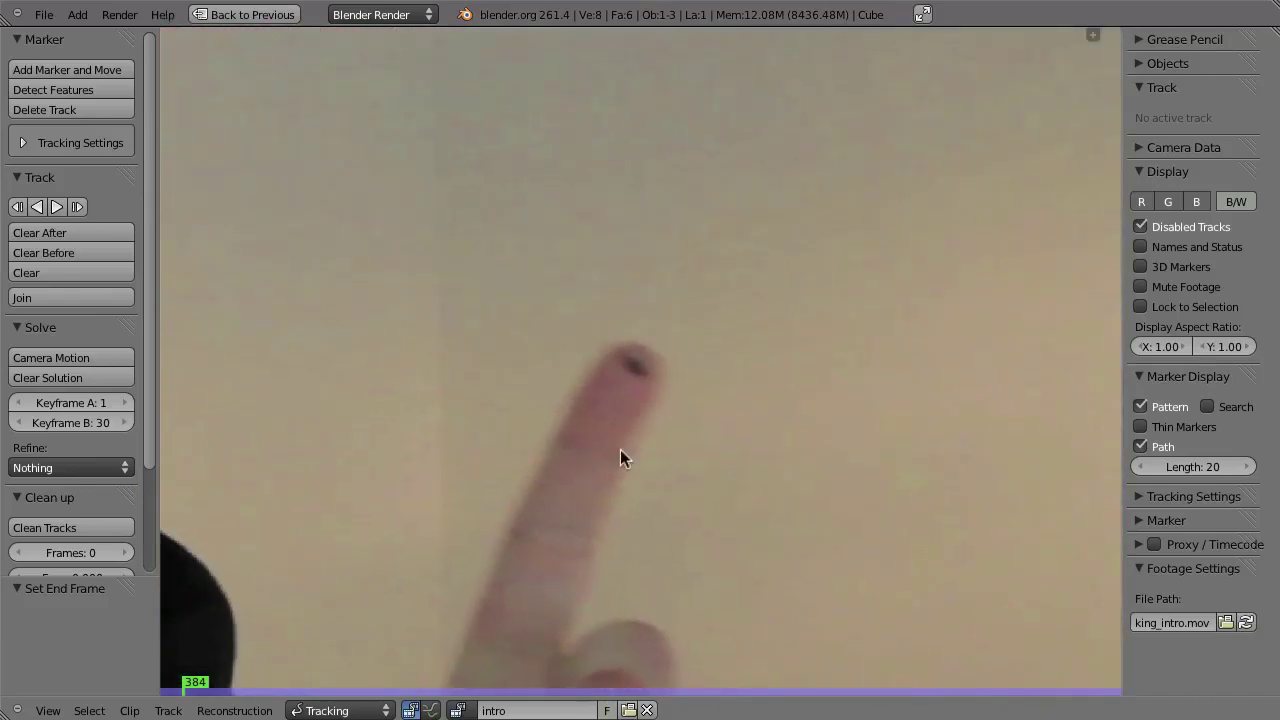
{"action": "scroll", "coordinate": [666, 410], "scroll_direction": "down", "scroll_amount": 4}
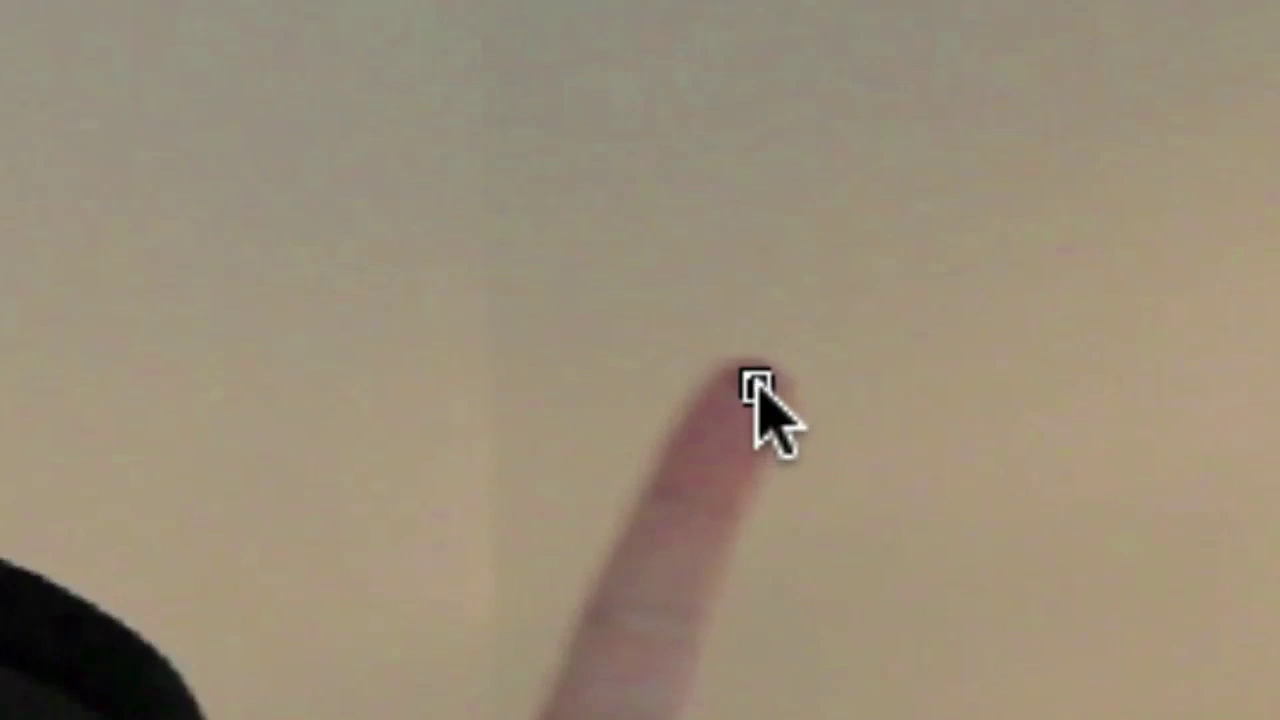
Add a tracking marker on the fingertip dot at 0.336, 0.986 and enlarge its track preview.
{"action": "left_click", "coordinate": [757, 386]}
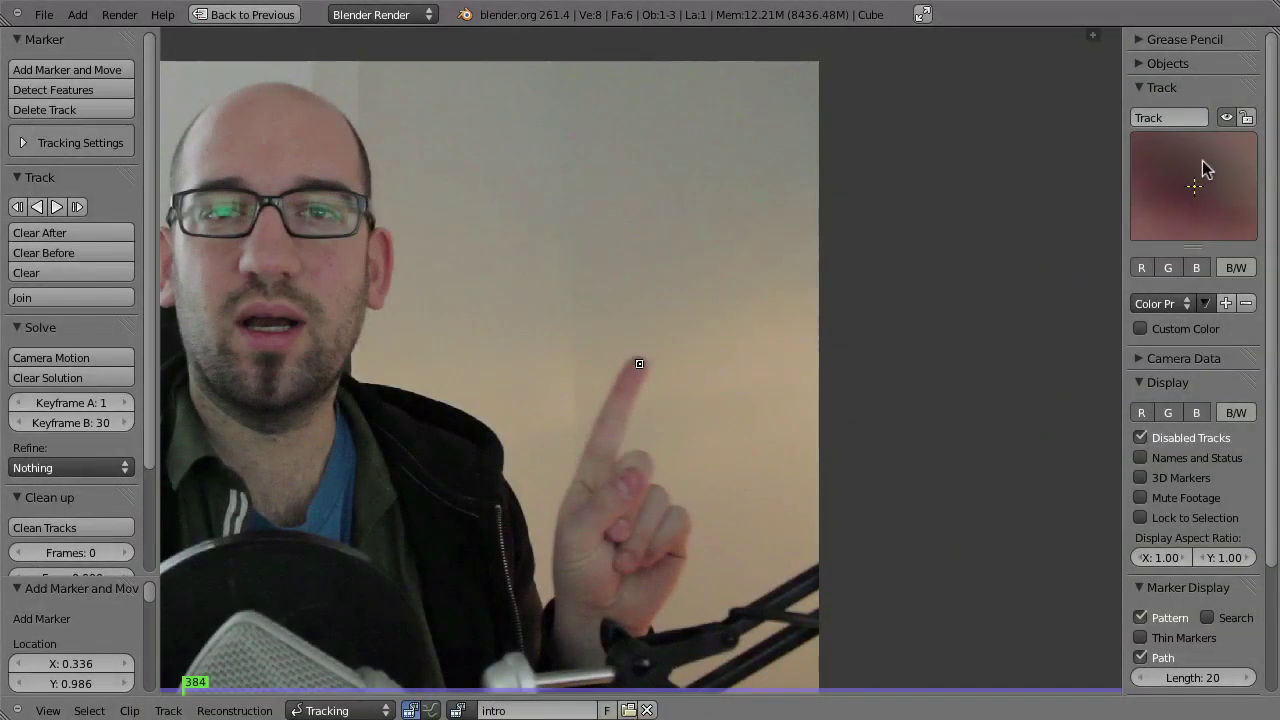
{"action": "left_click_drag", "start_coordinate": [1122, 191], "coordinate": [1082, 198]}
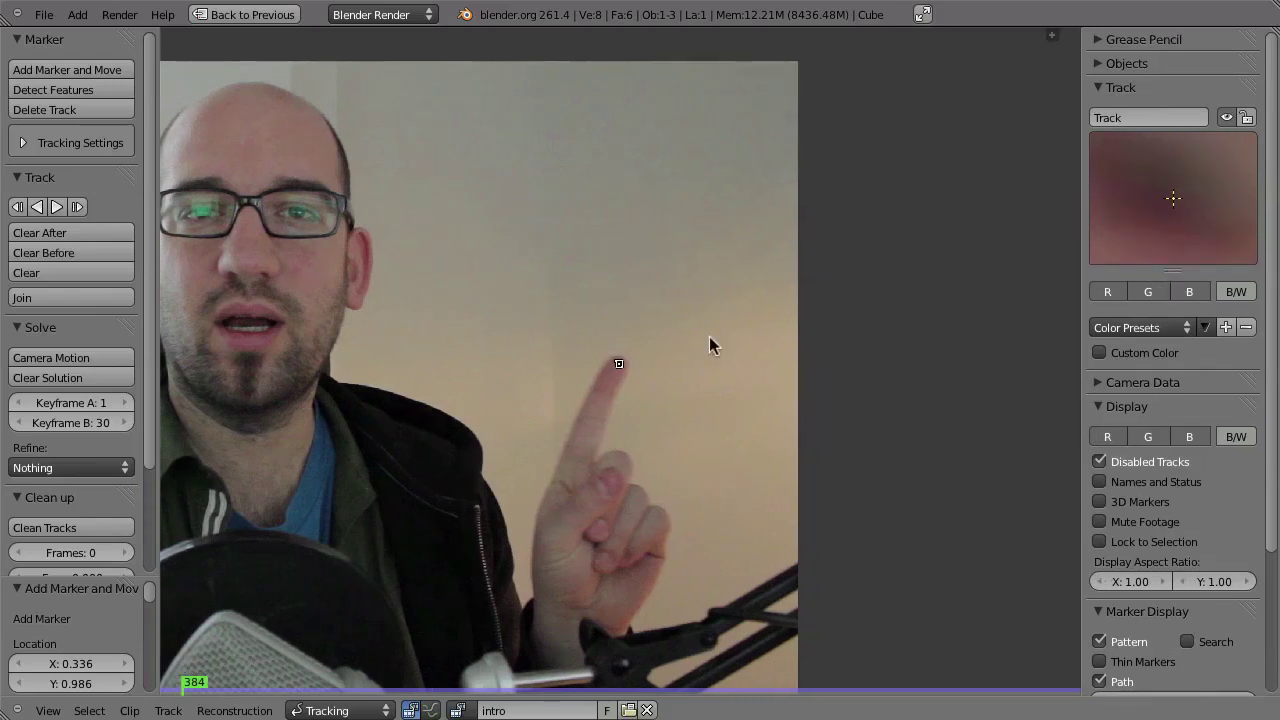
{"action": "scroll", "coordinate": [651, 386], "scroll_direction": "up", "scroll_amount": 6}
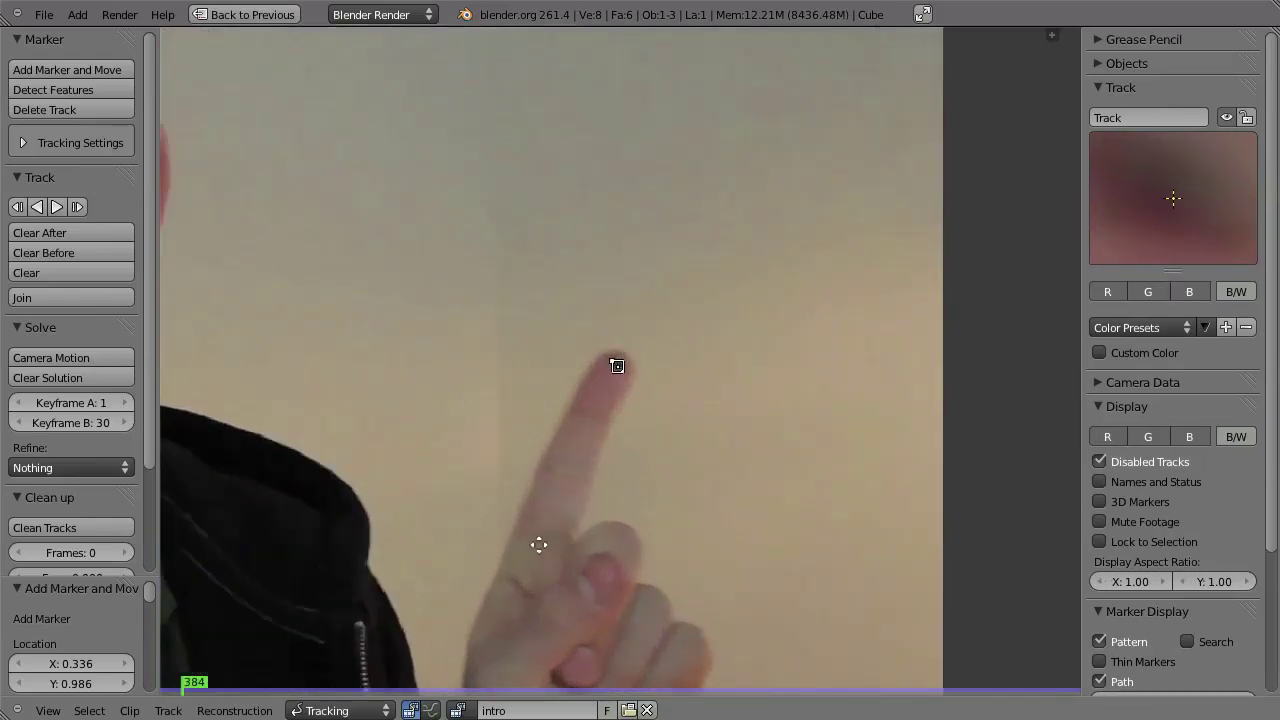
{"action": "scroll", "coordinate": [639, 433], "scroll_direction": "up", "scroll_amount": 4}
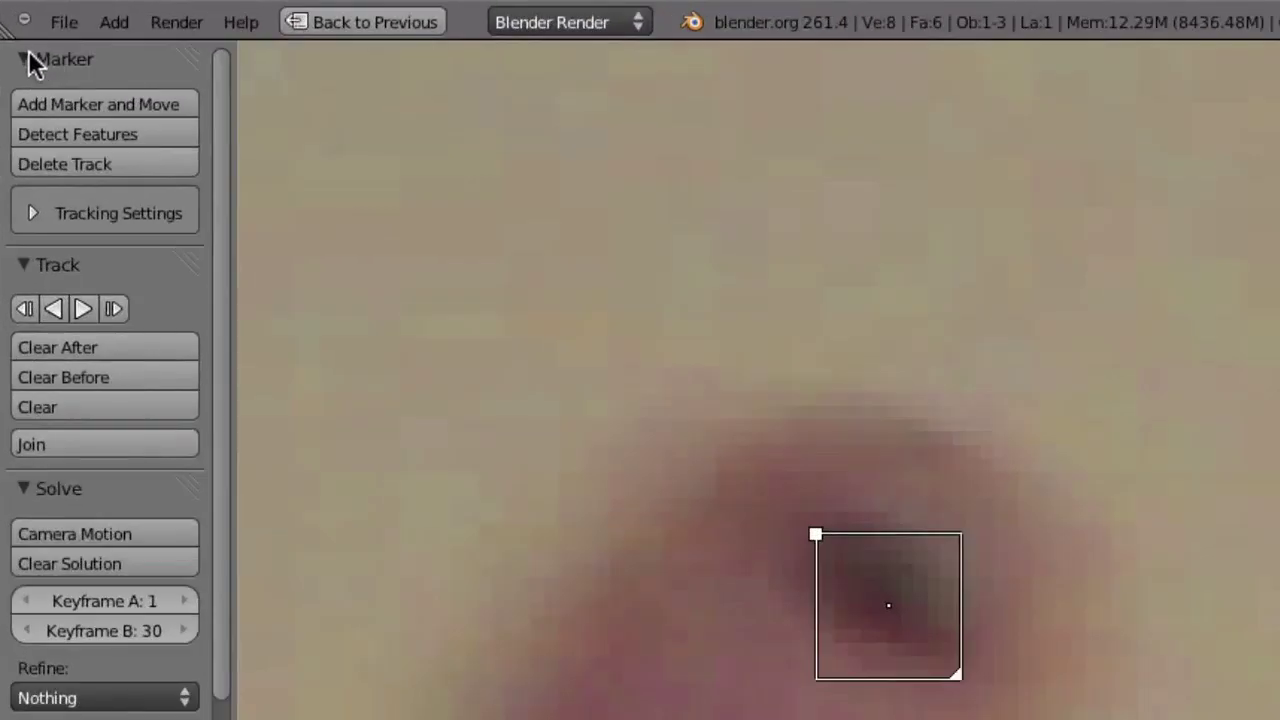
Collapse the Marker panel and track the fingertip marker forward through the clip.
{"action": "left_click", "coordinate": [25, 60]}
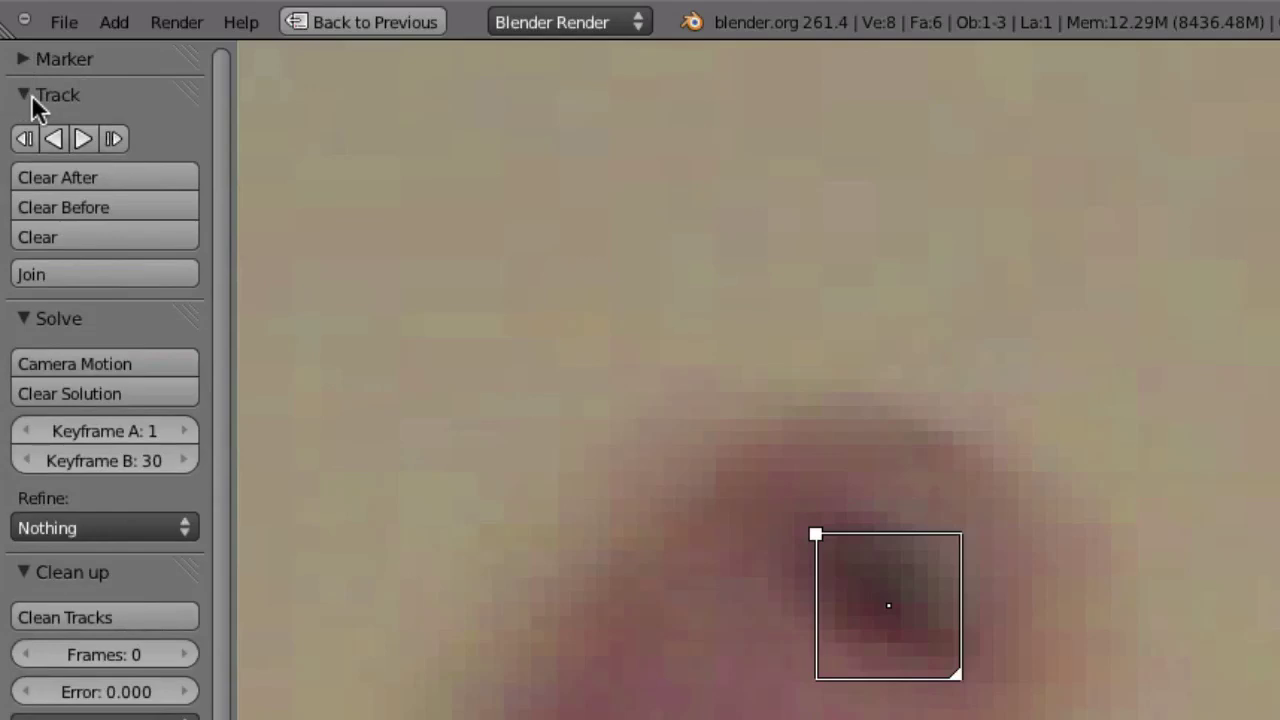
{"action": "left_click", "coordinate": [116, 140]}
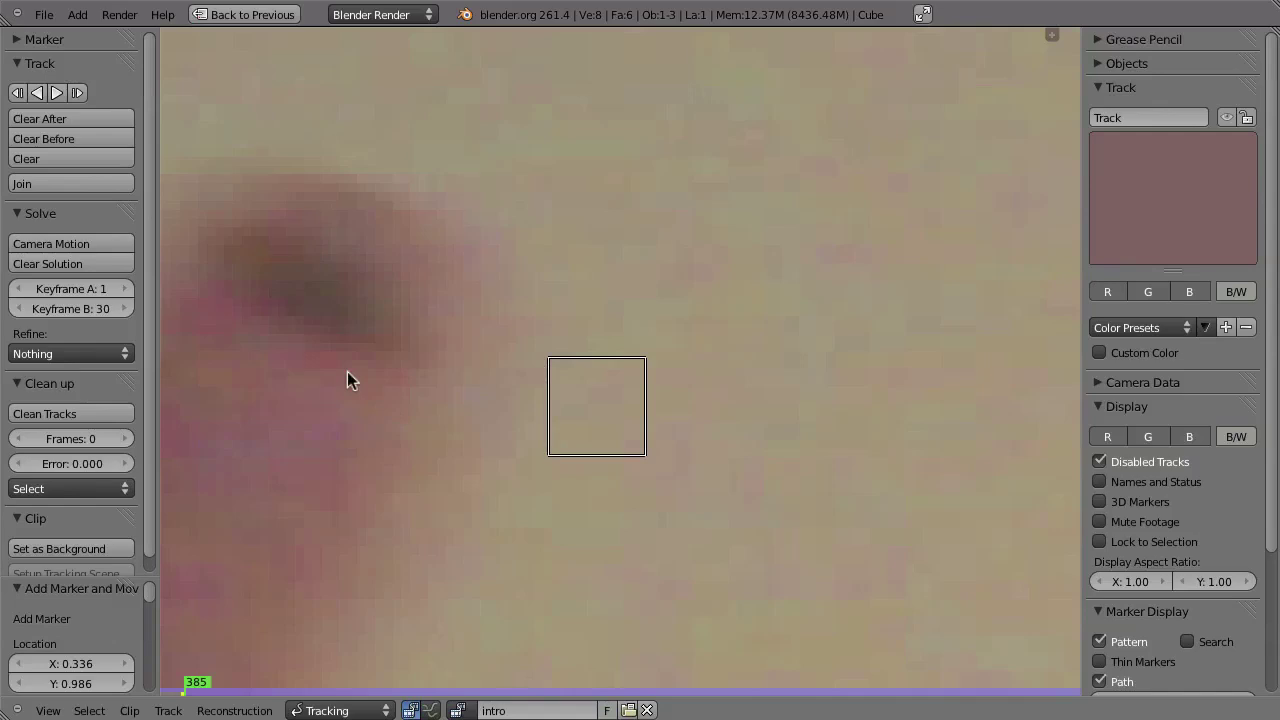
Compare frames 384 and 385 to confirm the marker loses the fingertip, ending on 384.
{"action": "key", "text": "Left"}
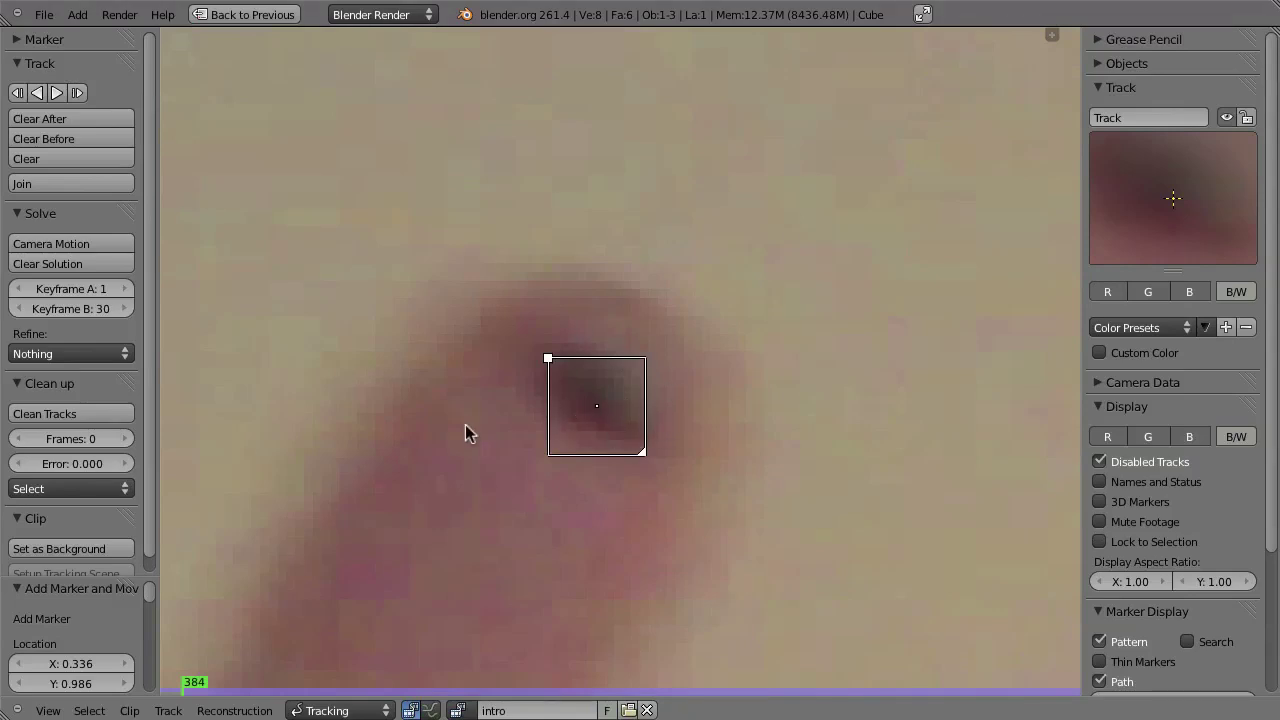
{"action": "key", "text": "Right"}
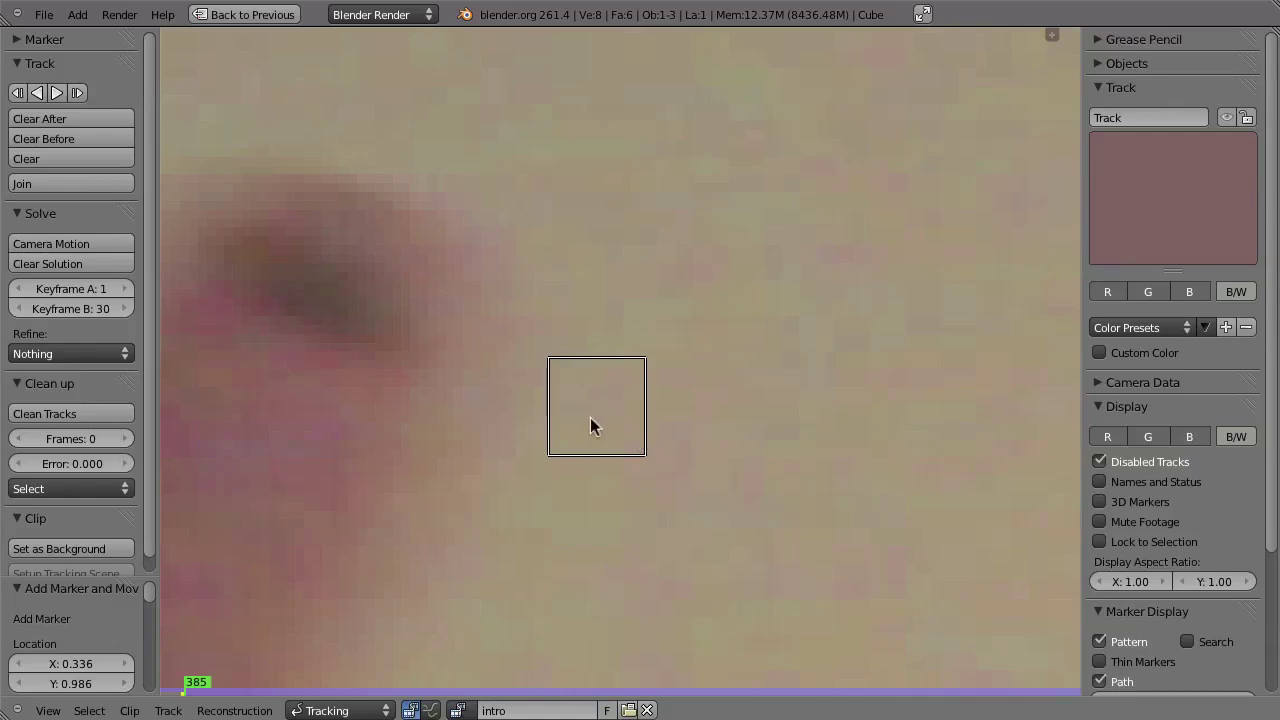
{"action": "key", "text": "Left"}
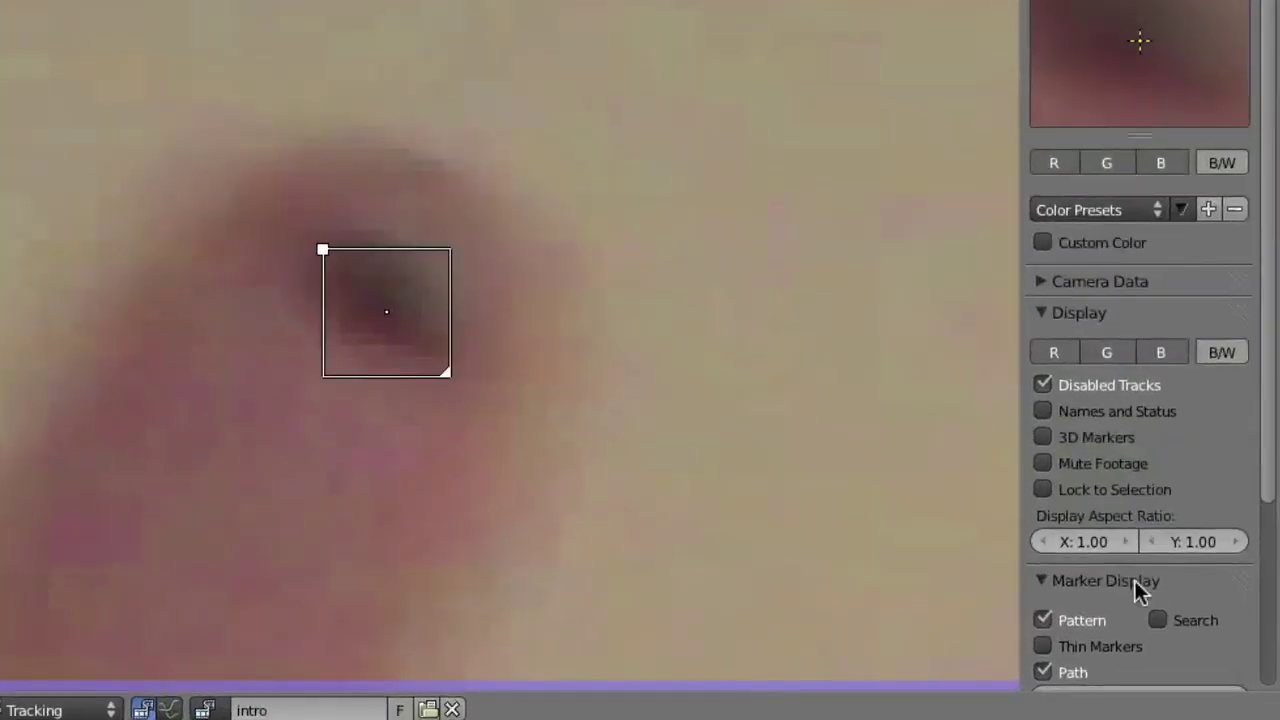
Turn on Search under Marker Display so the search box appears, checking frames 385 and 384.
{"action": "scroll", "coordinate": [1160, 600], "scroll_direction": "down", "scroll_amount": 3}
{"action": "scroll", "coordinate": [1112, 508], "scroll_direction": "down", "scroll_amount": 1}
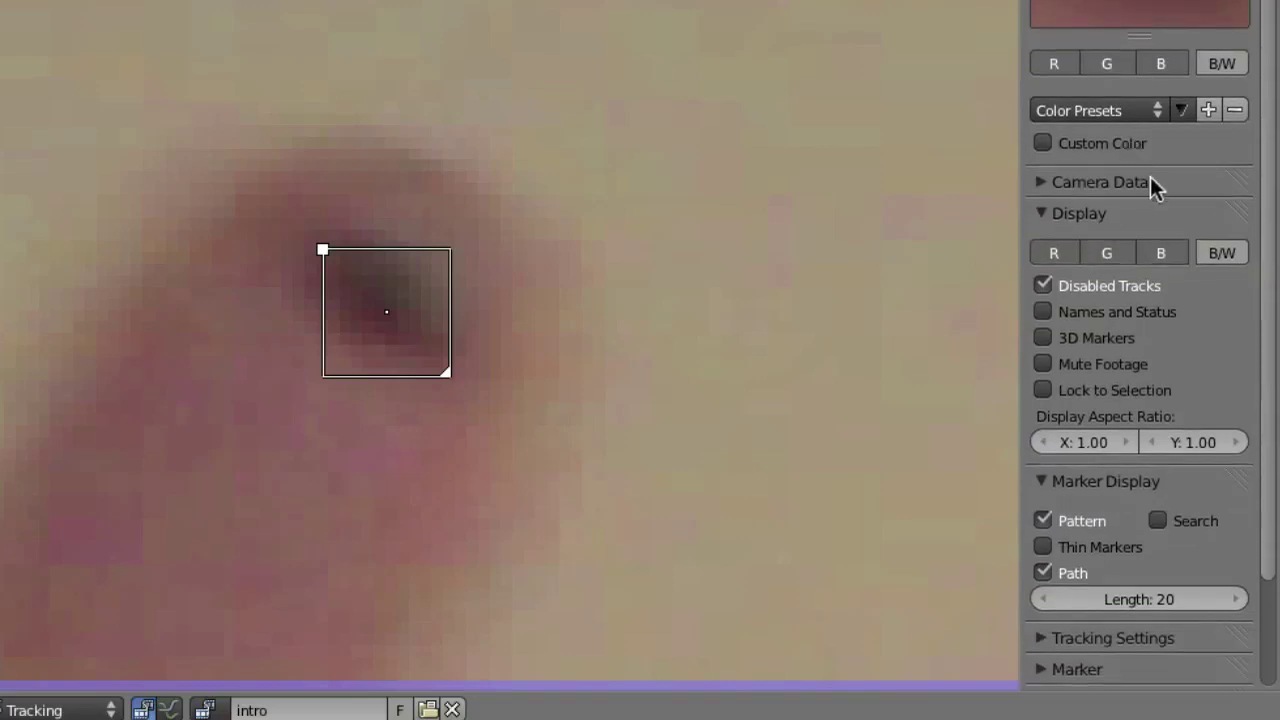
{"action": "left_click", "coordinate": [1159, 522]}
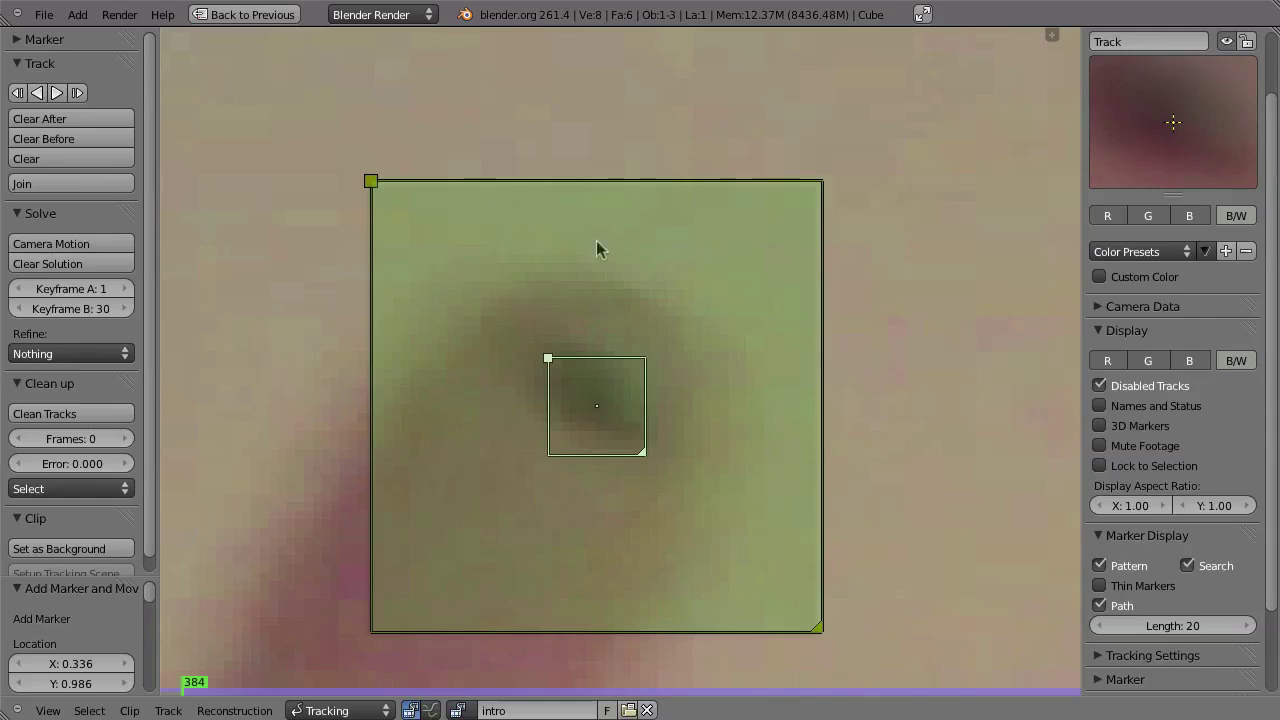
{"action": "key", "text": "ctrl+t"}
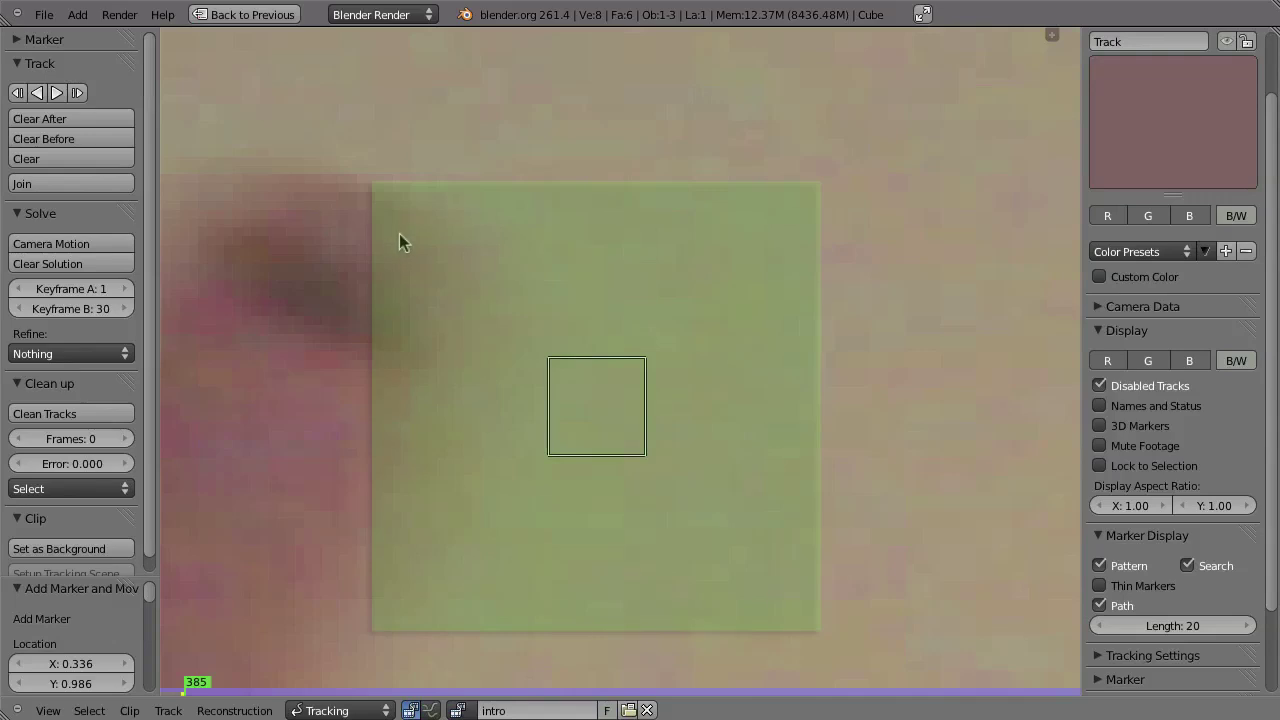
{"action": "key", "text": "Left"}
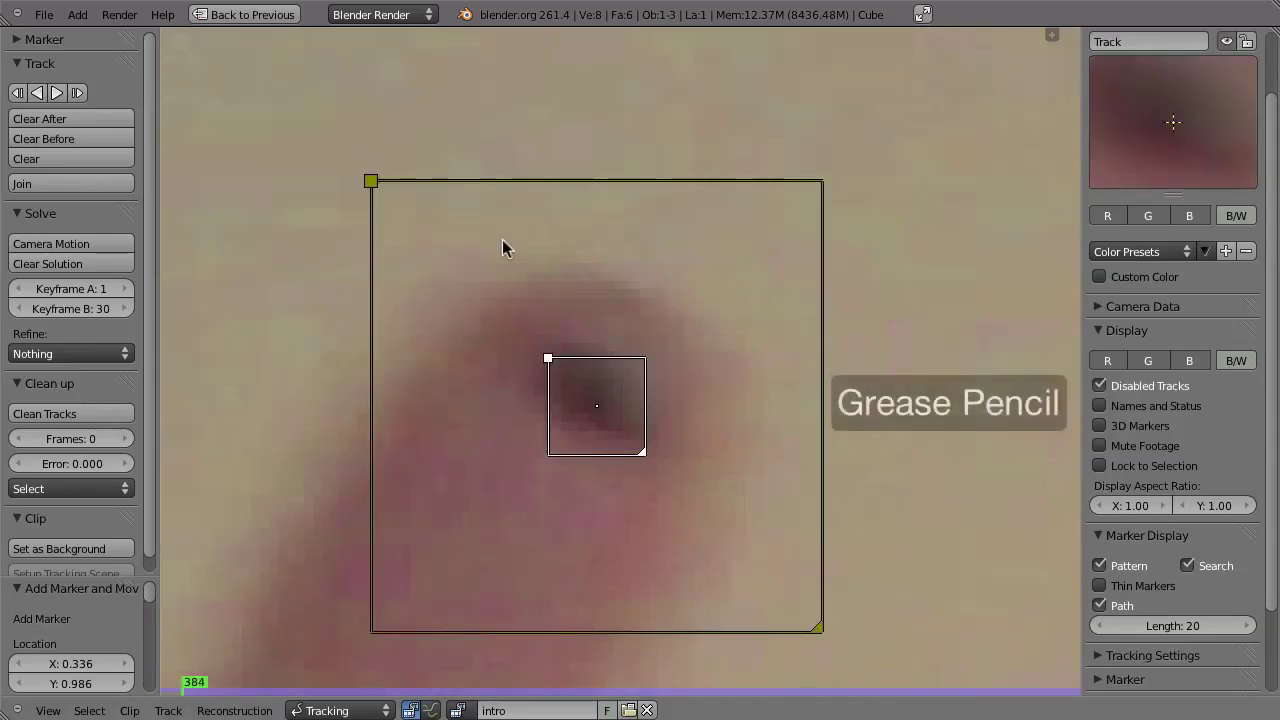
Draw a pink annotation stroke along the search area's left and top edges.
{"action": "key", "text": "d"}
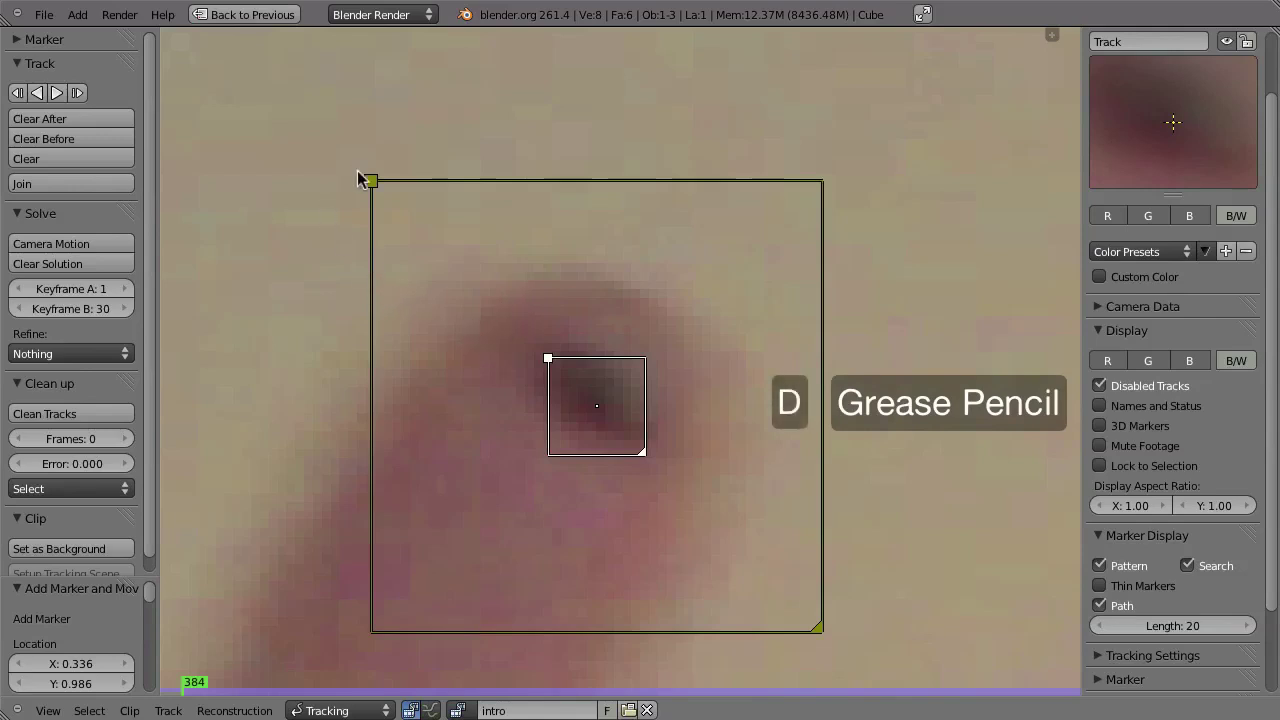
{"action": "mouse_move", "coordinate": [373, 232]}
{"action": "left_mouse_down"}
{"action": "mouse_move", "coordinate": [363, 323]}
{"action": "mouse_move", "coordinate": [374, 423]}
{"action": "mouse_move", "coordinate": [381, 236]}
{"action": "left_mouse_up"}
{"action": "left_click_drag", "start_coordinate": [381, 181], "coordinate": [632, 183]}
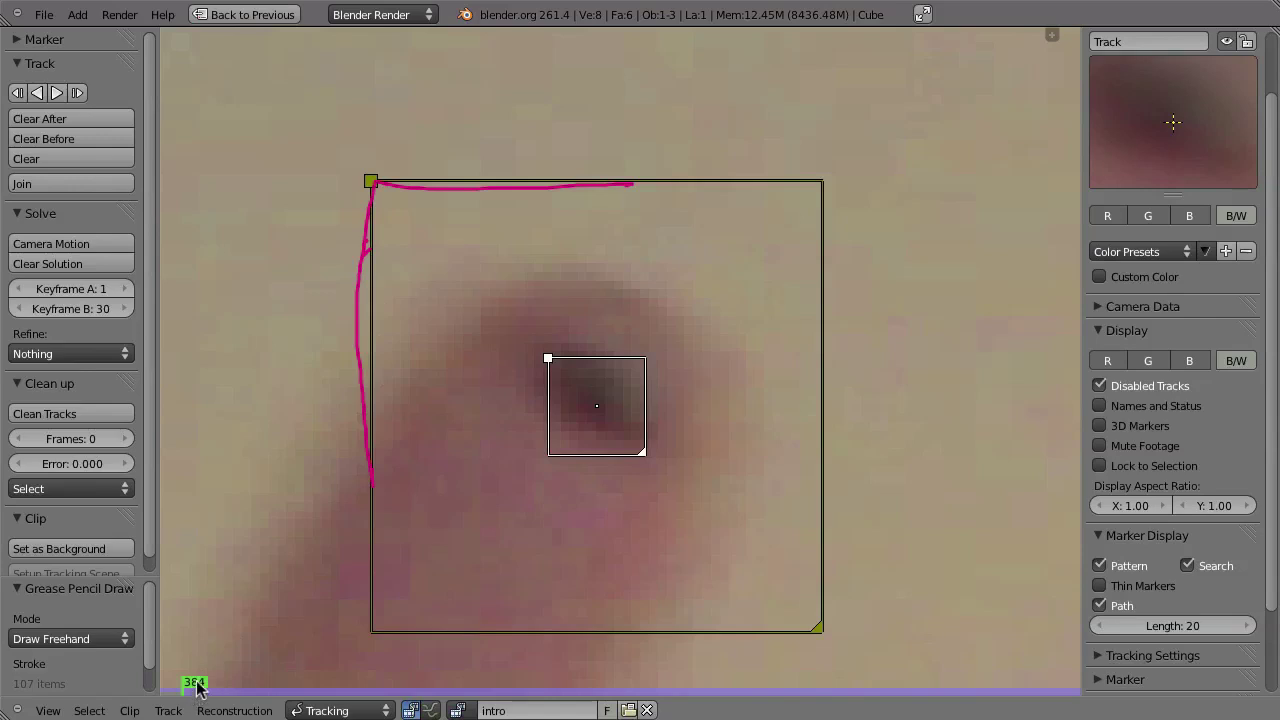
Compare frames 385 and 384, then drag the search box corner outward to enlarge it.
{"action": "key", "text": "Right"}
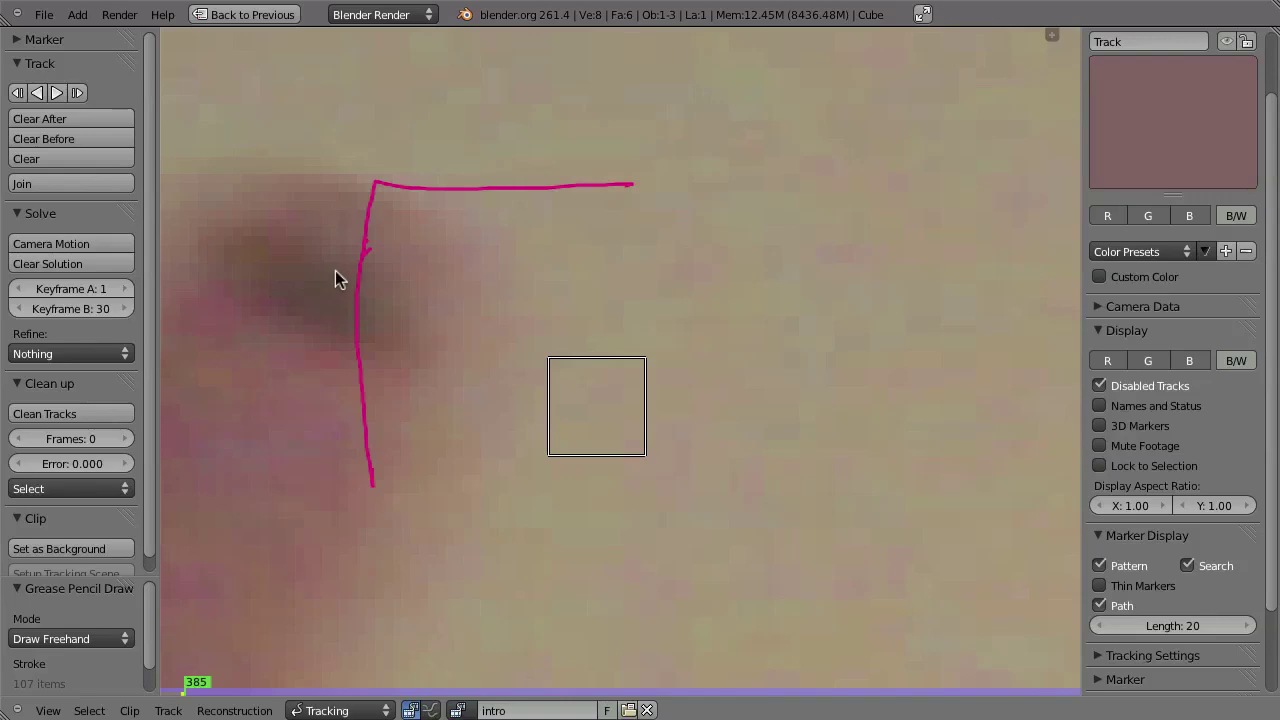
{"action": "key", "text": "Left"}
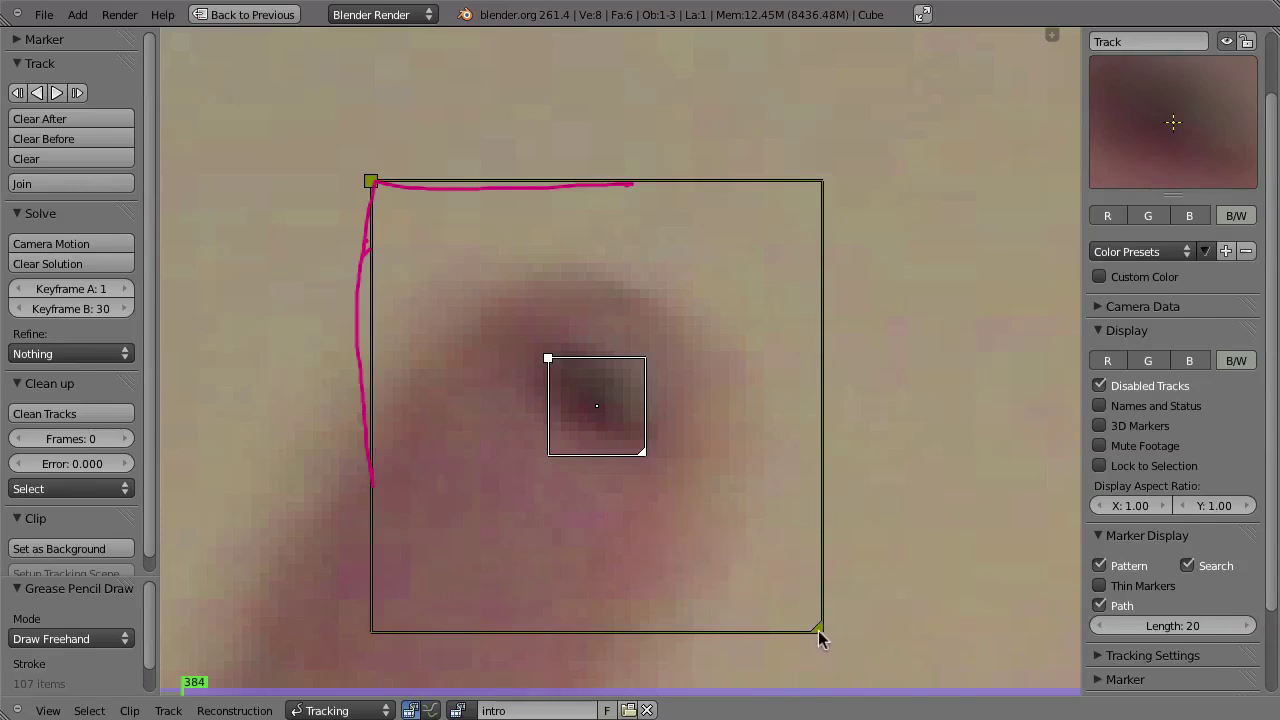
{"action": "left_click_drag", "start_coordinate": [818, 633], "coordinate": [929, 719]}
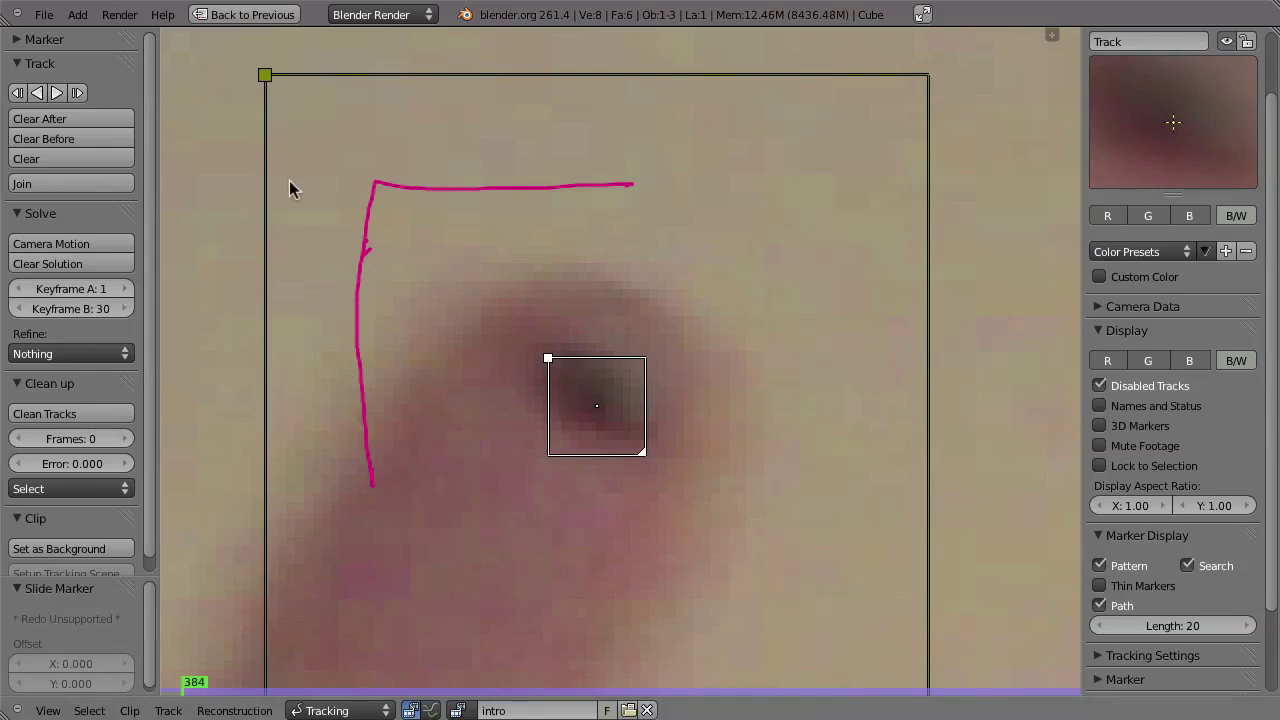
Clear the fingertip track after frame 384 and test tracking one frame ahead.
{"action": "key", "text": "shift+t"}
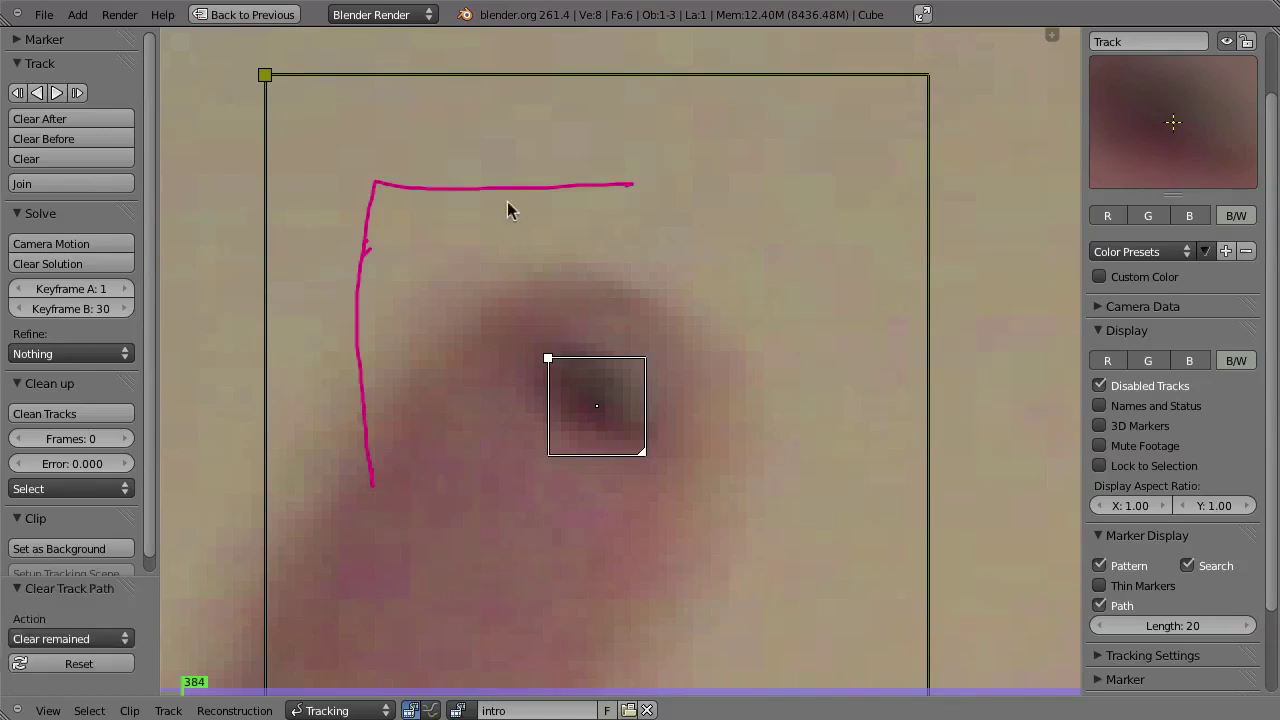
{"action": "left_click", "coordinate": [78, 92]}
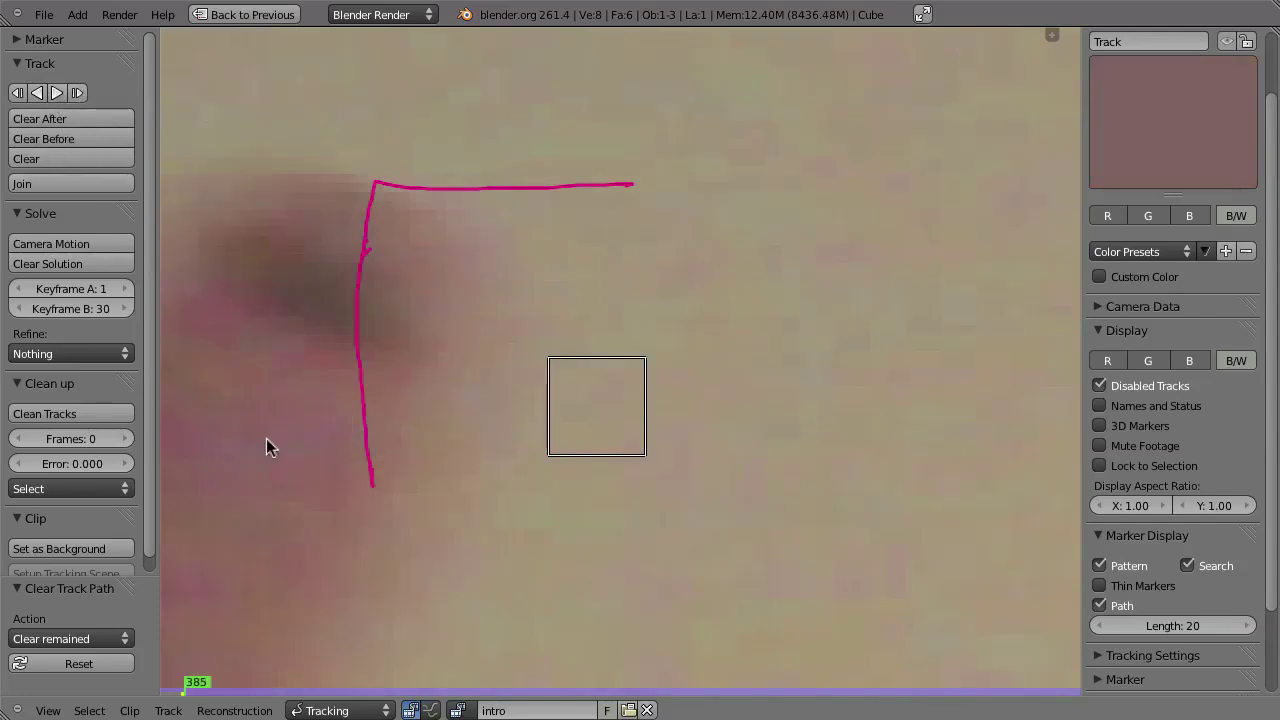
{"action": "key", "text": "Left"}
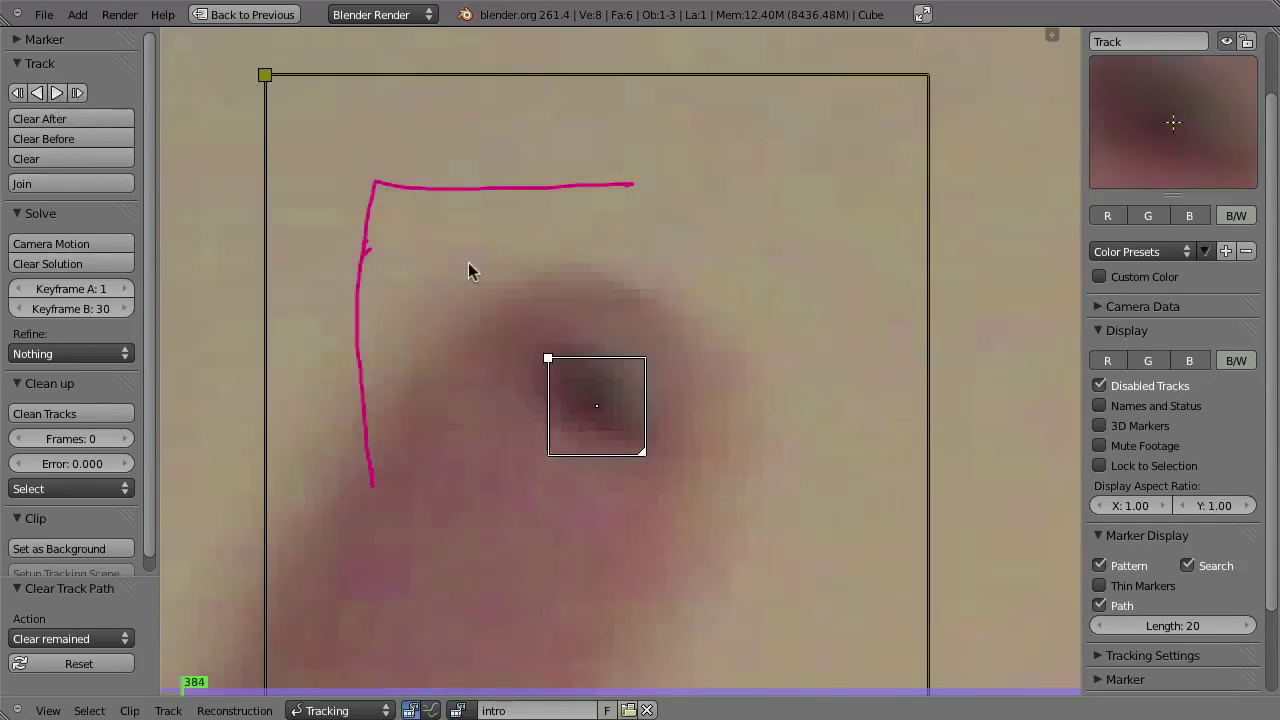
Widen the search area further and track the fingertip forward frame by frame to 387.
{"action": "scroll", "coordinate": [406, 278], "scroll_direction": "down", "scroll_amount": 4}
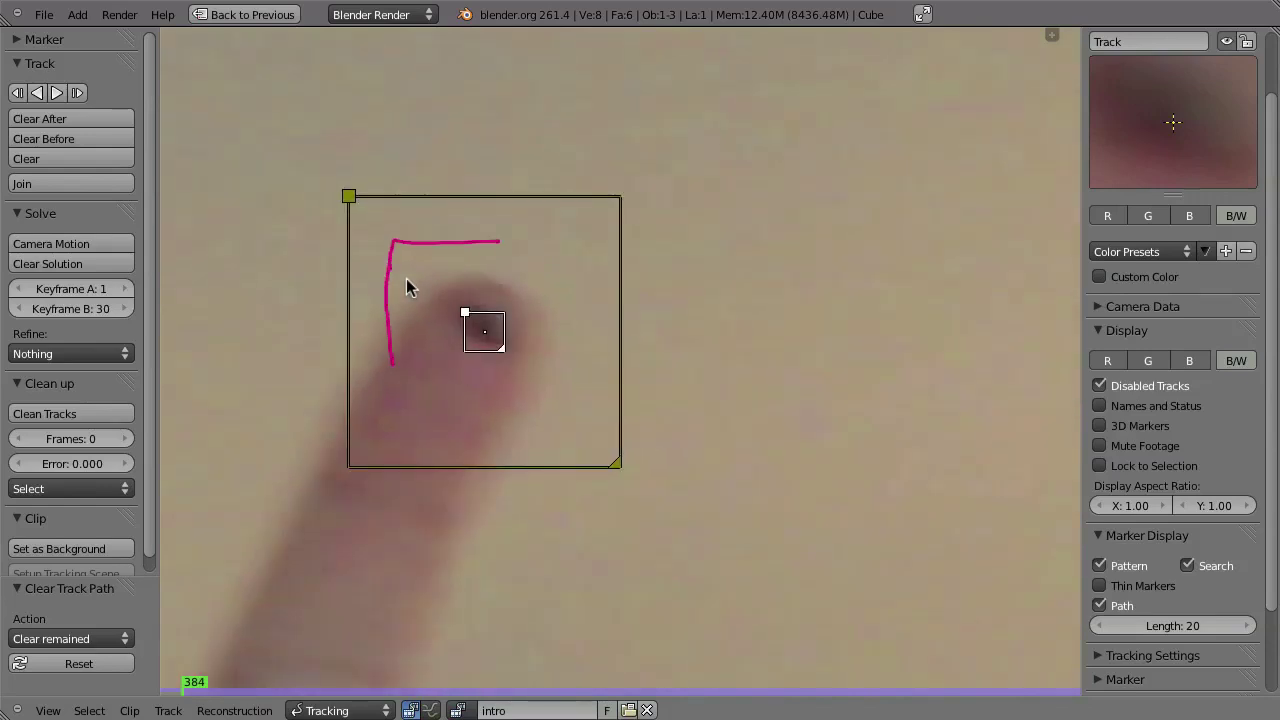
{"action": "left_click_drag", "start_coordinate": [614, 470], "coordinate": [685, 532]}
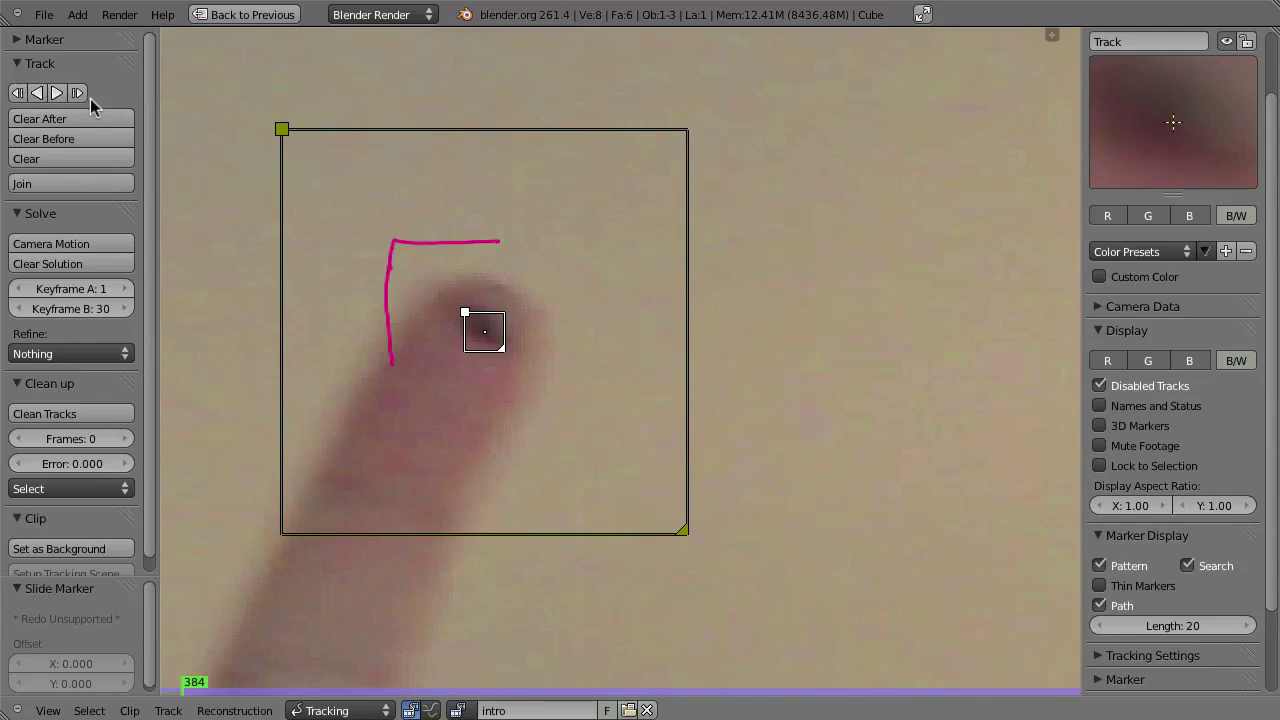
{"action": "left_click", "coordinate": [77, 92]}
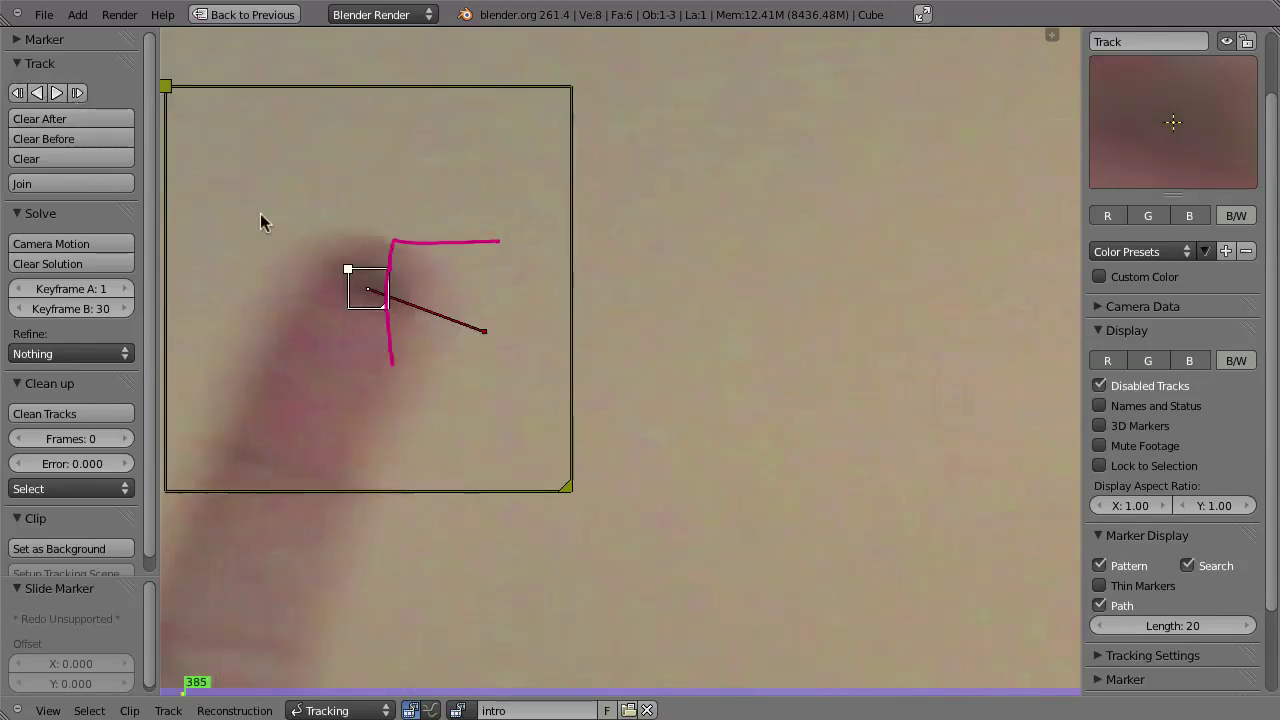
{"action": "left_click", "coordinate": [78, 92]}
{"action": "left_click", "coordinate": [78, 92]}
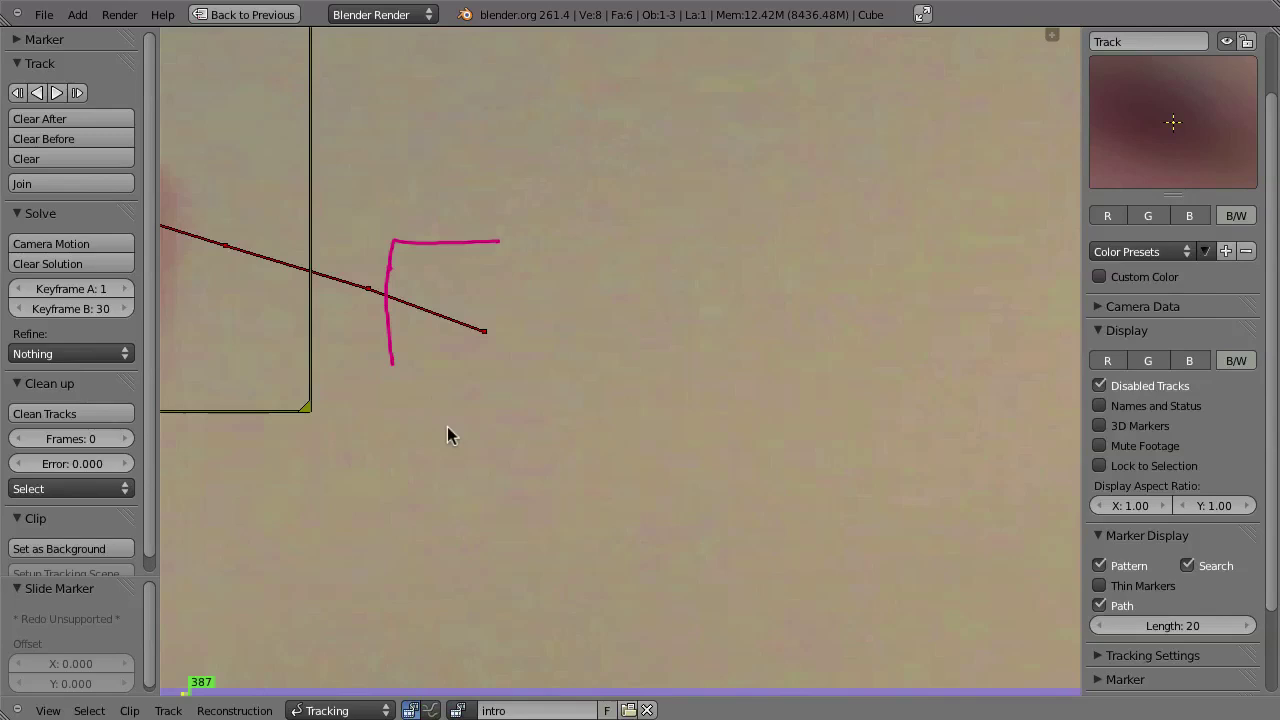
{"action": "mouse_move", "coordinate": [429, 456]}
{"action": "middle_mouse_down"}
{"action": "mouse_move", "coordinate": [480, 397]}
{"action": "mouse_move", "coordinate": [429, 366]}
{"action": "mouse_move", "coordinate": [679, 447]}
{"action": "middle_mouse_up"}
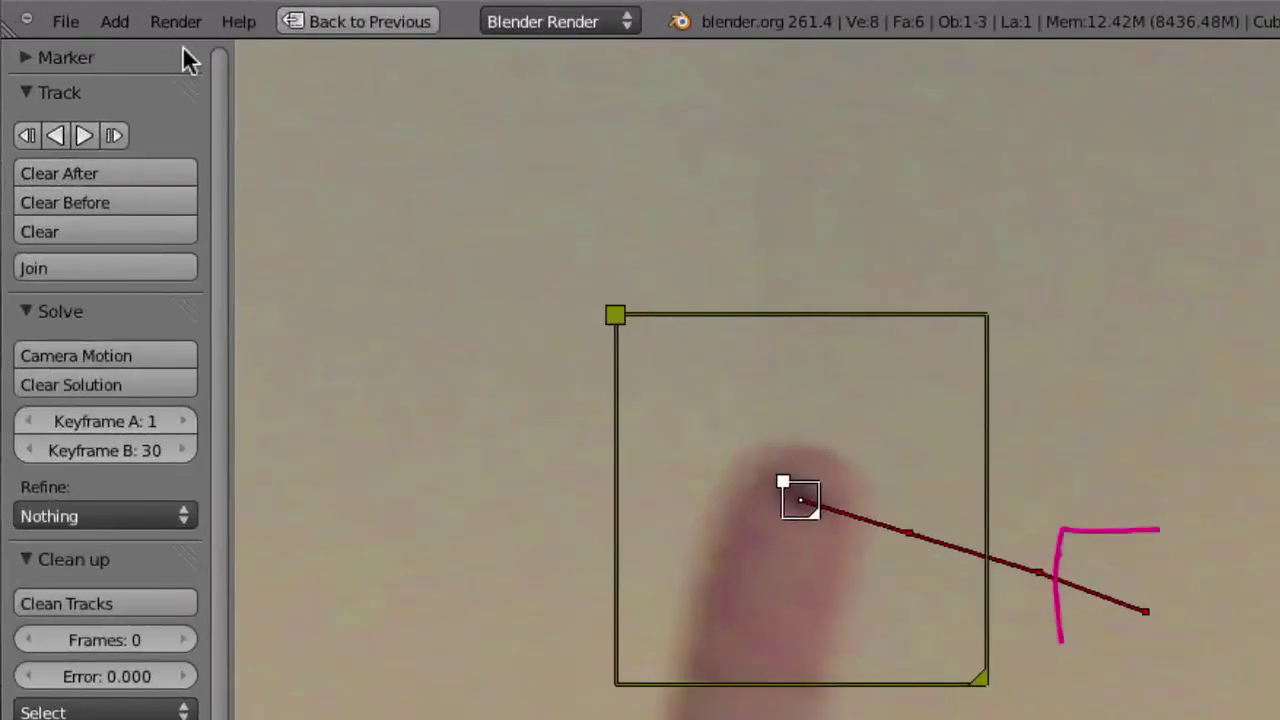
Track the fingertip marker forward to about frame 506, then scrub back to frame 388.
{"action": "left_click", "coordinate": [85, 136]}
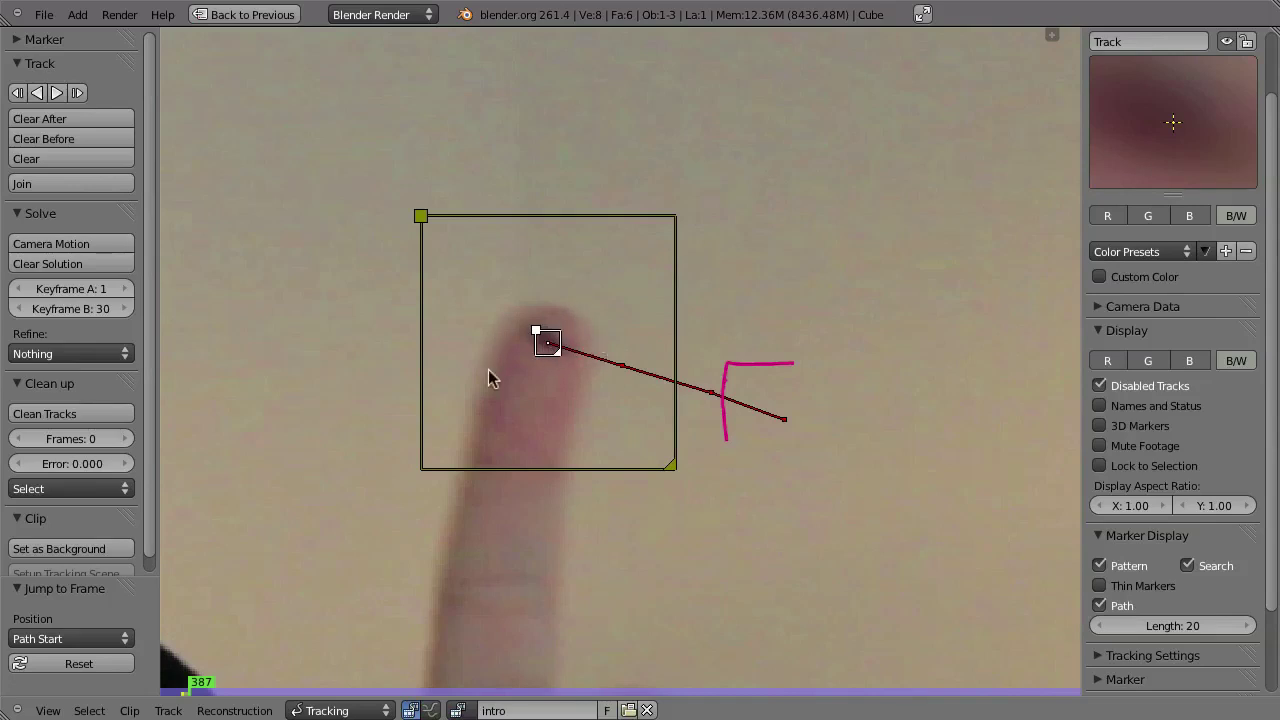
{"action": "left_click", "coordinate": [57, 92]}
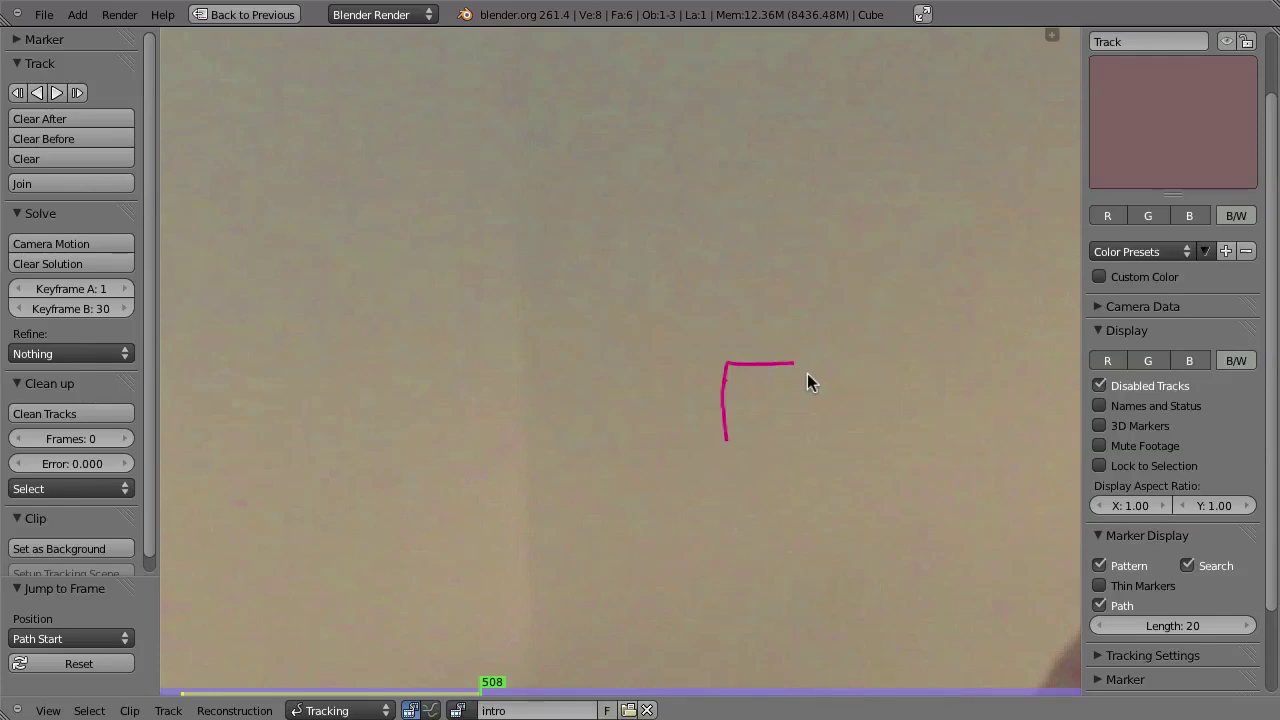
{"action": "left_click_drag", "start_coordinate": [497, 684], "coordinate": [196, 690]}
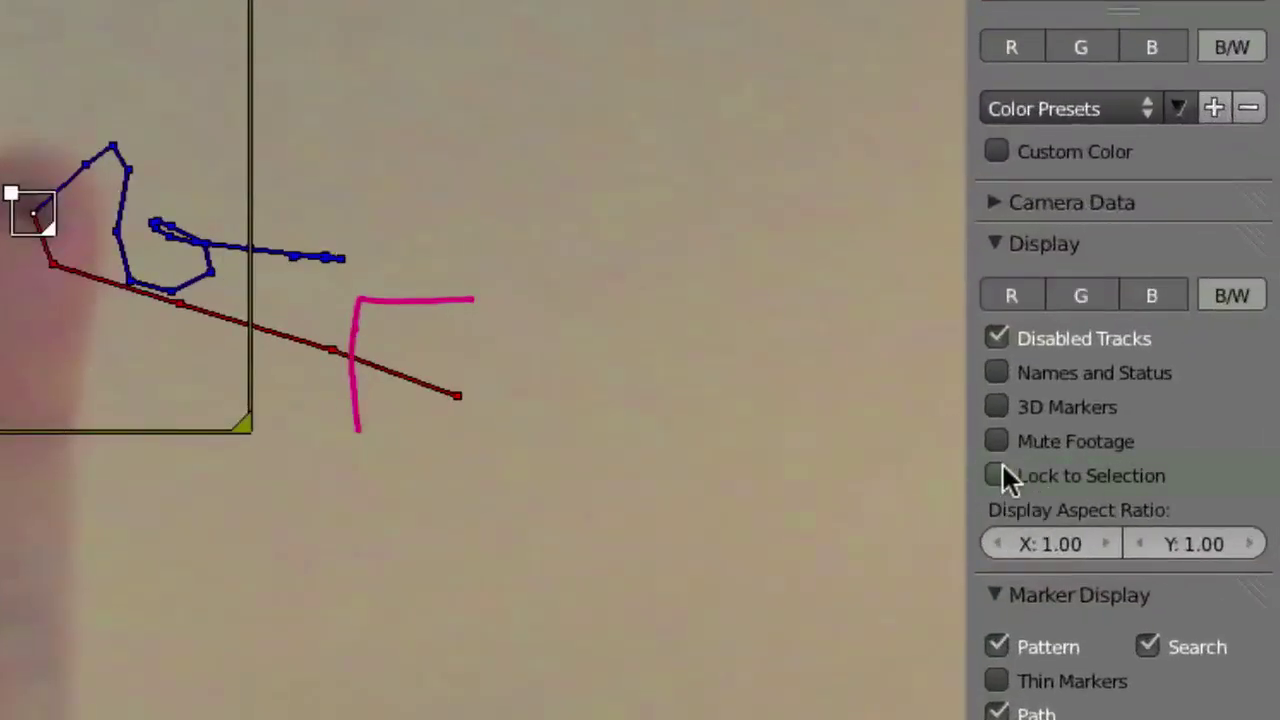
Lock the view to the fingertip marker and track it forward from frame 388 to 508.
{"action": "left_click", "coordinate": [996, 476]}
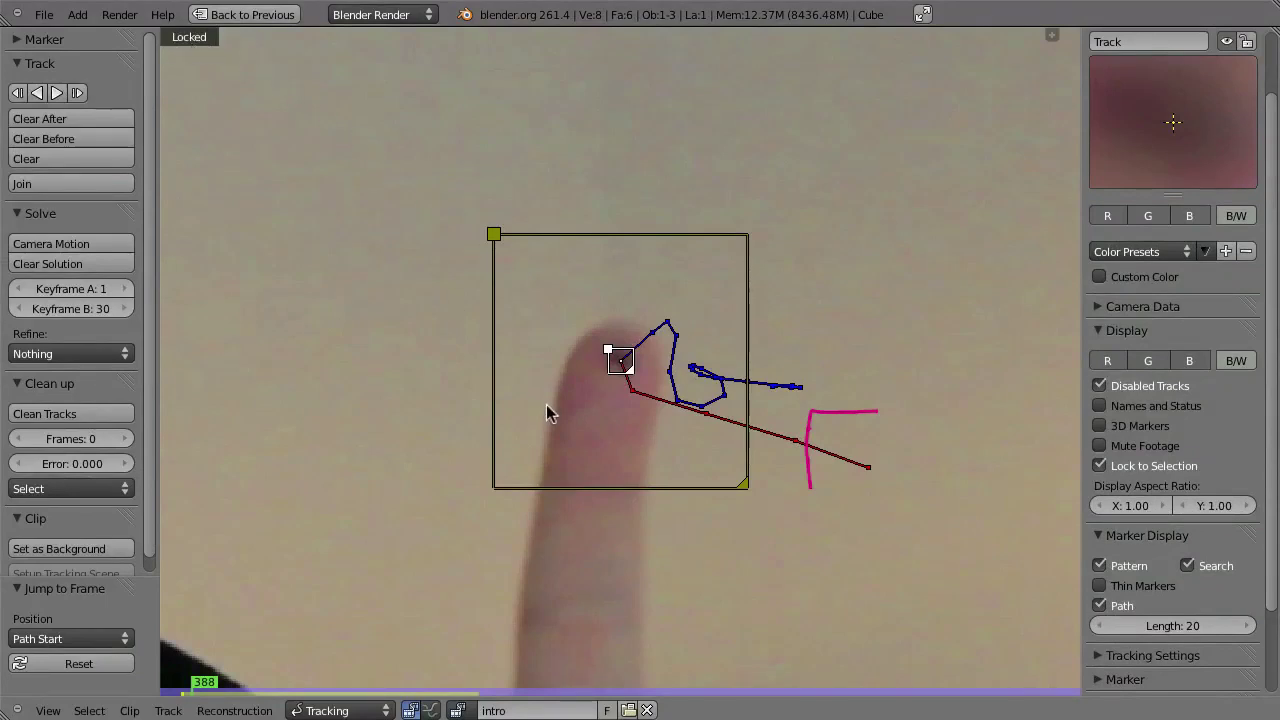
{"action": "key", "text": "l"}
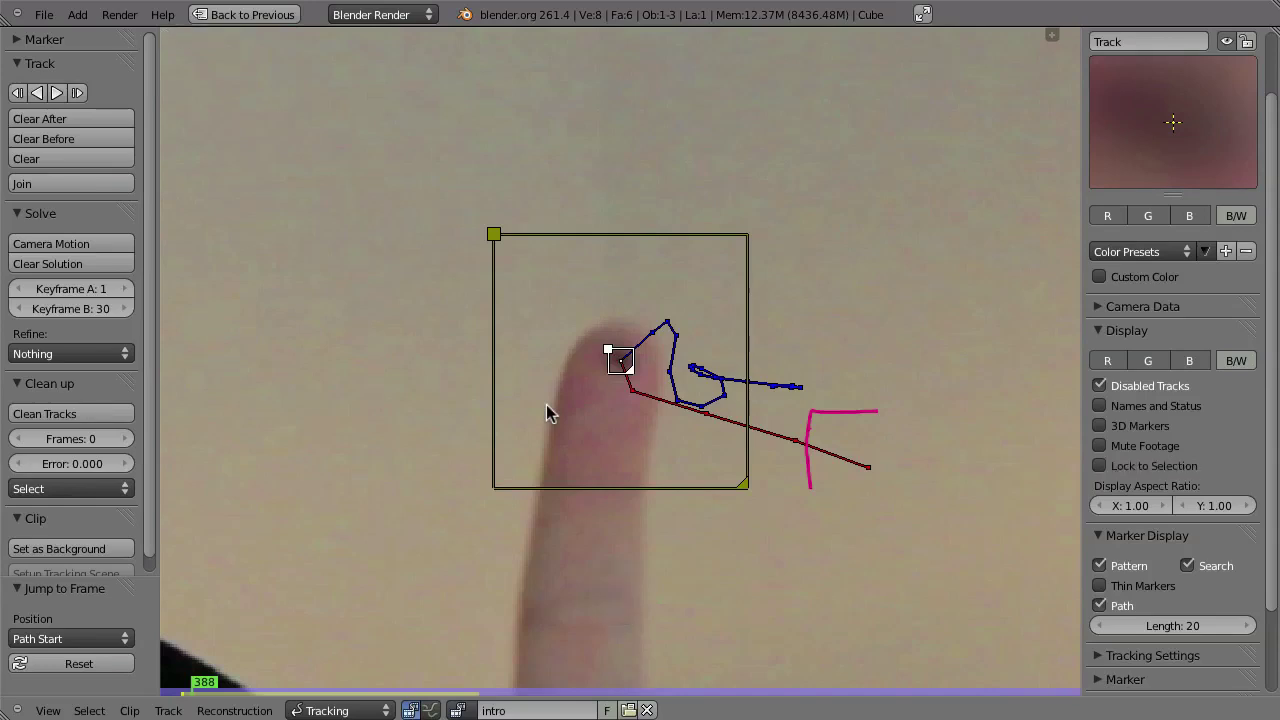
{"action": "key", "text": "l"}
{"action": "key", "text": "l"}
{"action": "key", "text": "l"}
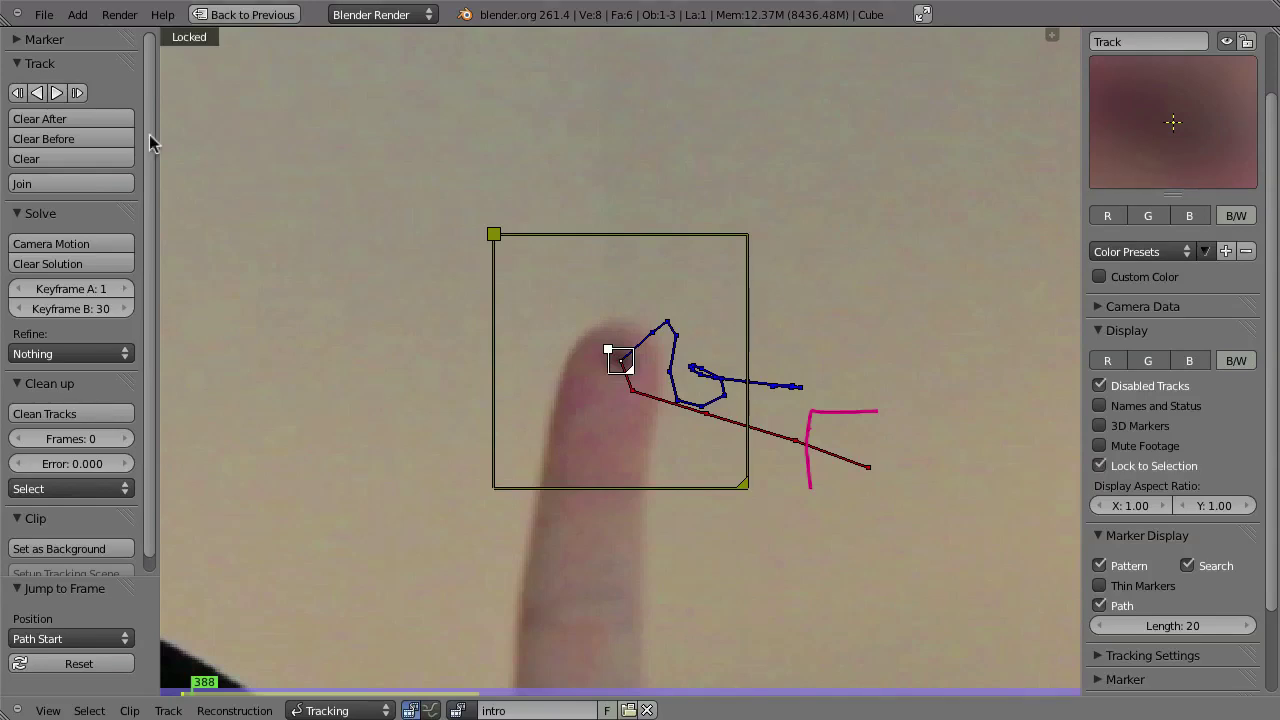
{"action": "left_click", "coordinate": [57, 92]}
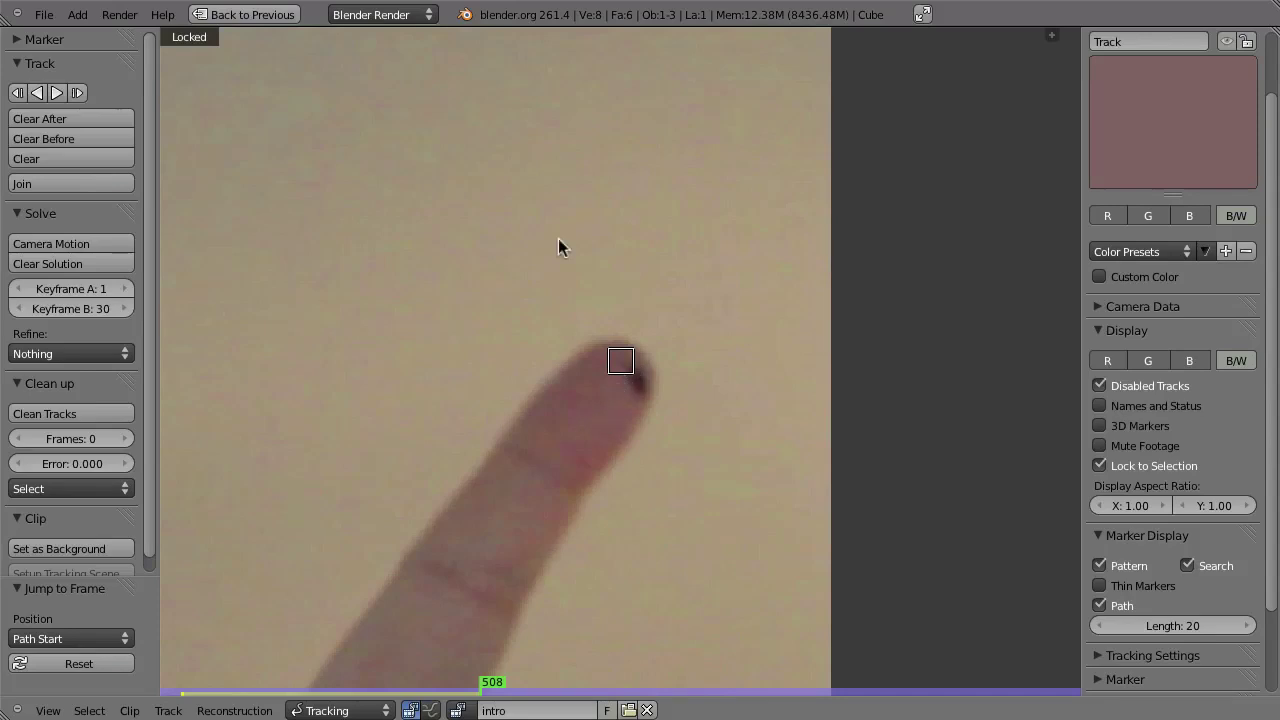
{"action": "key", "text": "Left"}
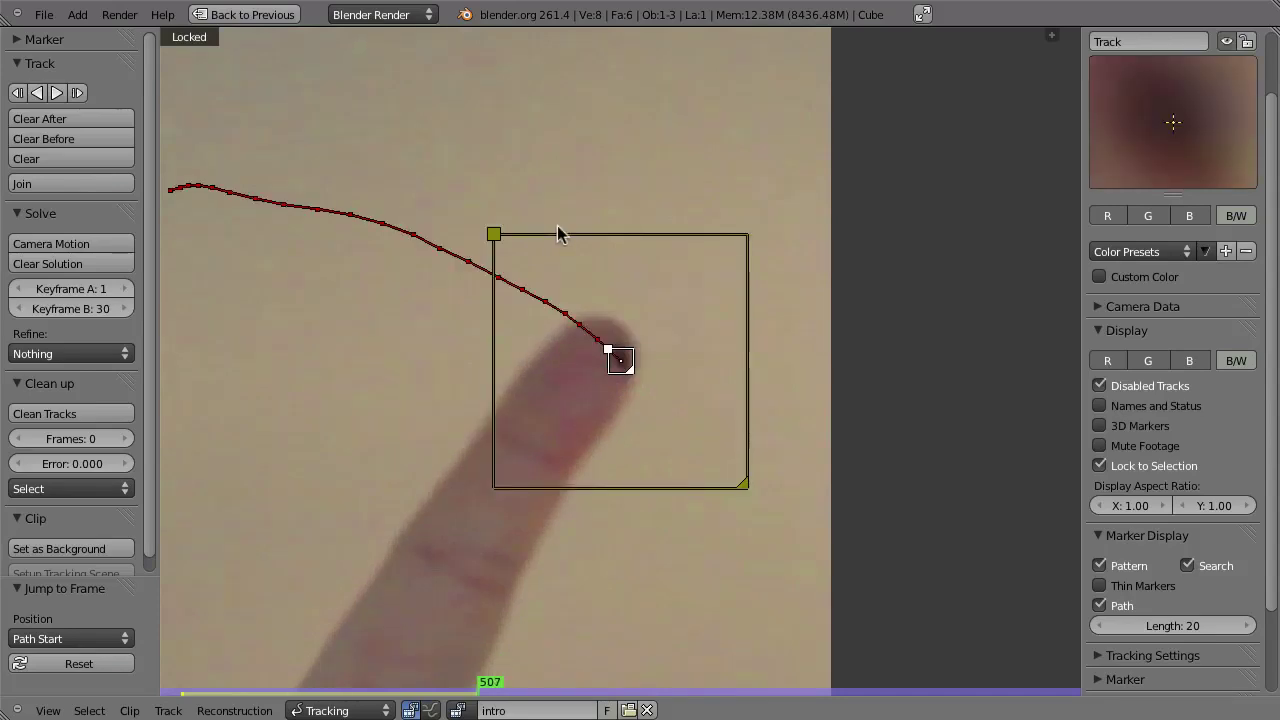
{"action": "key", "text": "Right"}
{"action": "key", "text": "Left"}
{"action": "key", "text": "Right"}
{"action": "key", "text": "Left"}
{"action": "key", "text": "Right"}
{"action": "key", "text": "Left"}
{"action": "key", "text": "Right"}
{"action": "key", "text": "Left"}
{"action": "key", "text": "Right"}
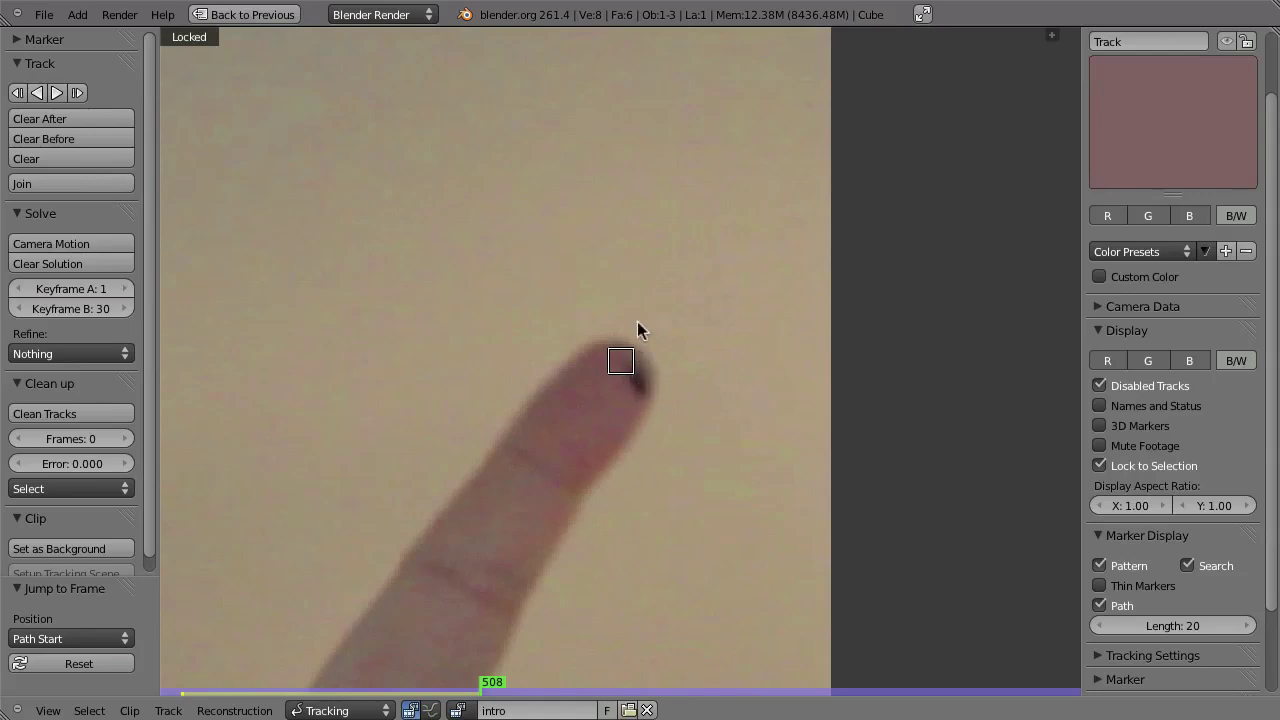
{"action": "key", "text": "shift+d"}
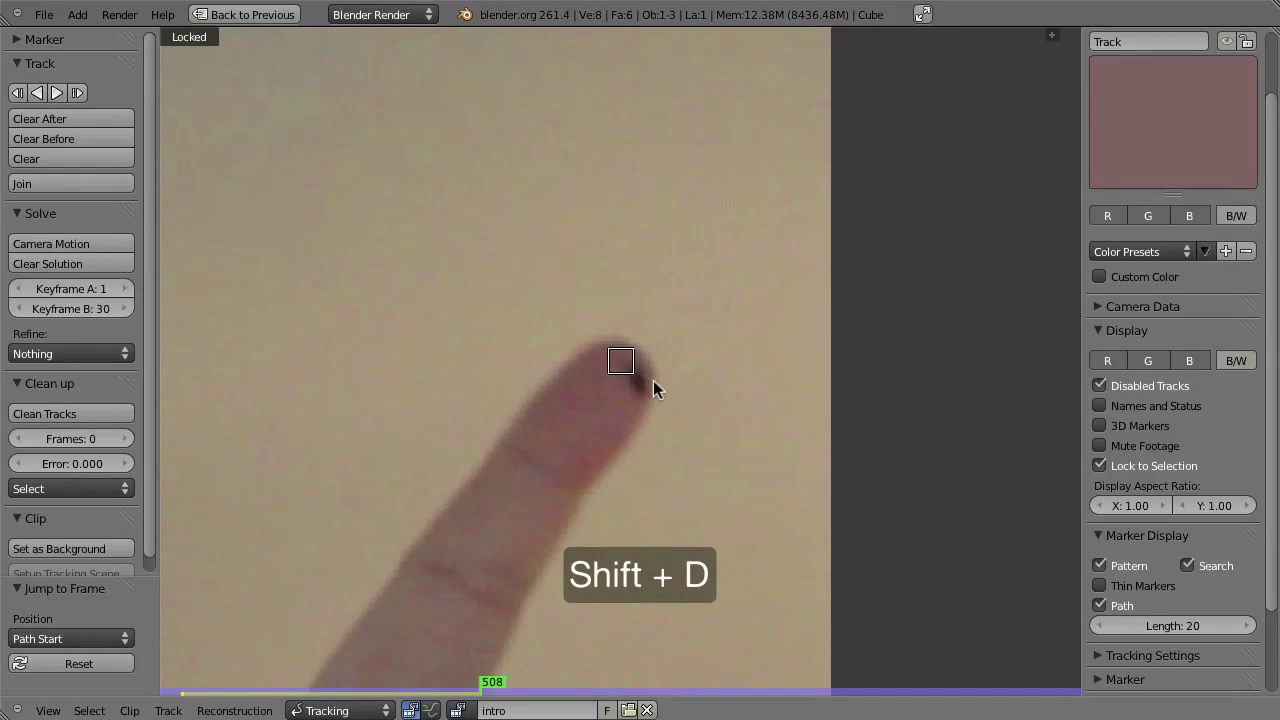
Re-enable the fingertip marker at frame 508 and grab it back onto the fingertip dot.
{"action": "key", "text": "shift+d"}
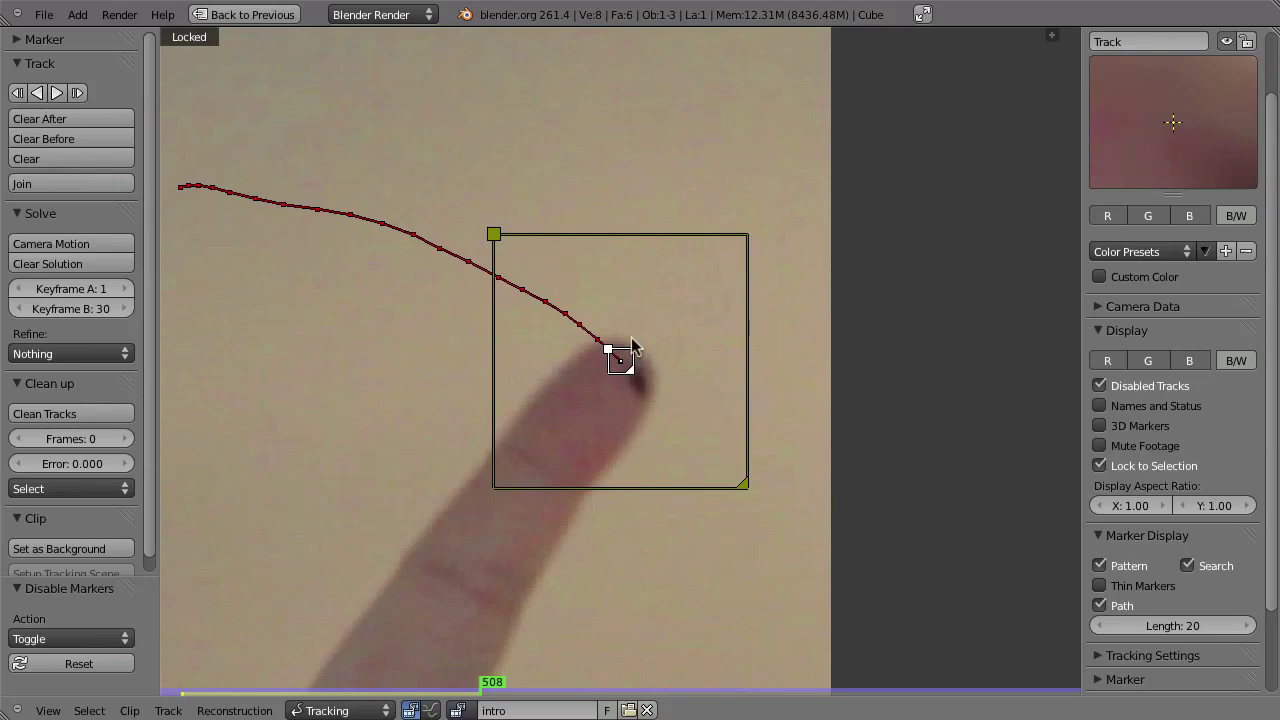
{"action": "scroll", "coordinate": [657, 400], "scroll_direction": "up", "scroll_amount": 5}
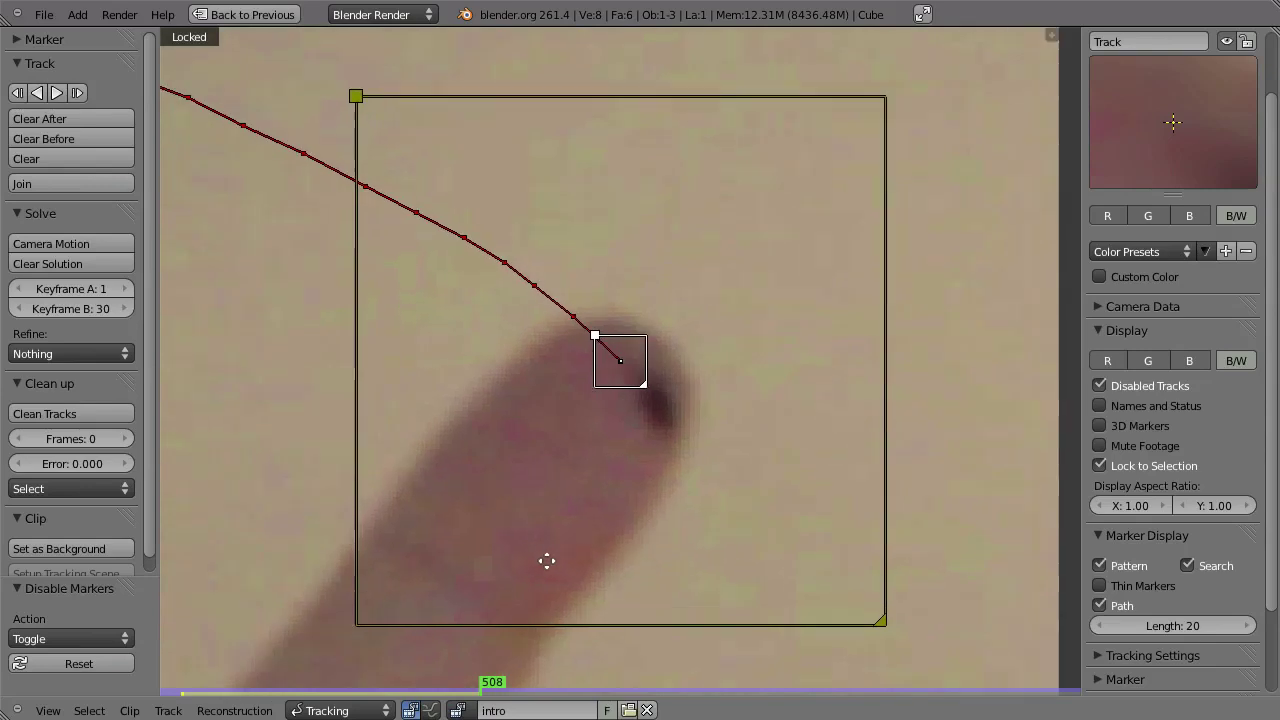
{"action": "scroll", "coordinate": [615, 470], "scroll_direction": "up", "scroll_amount": 3}
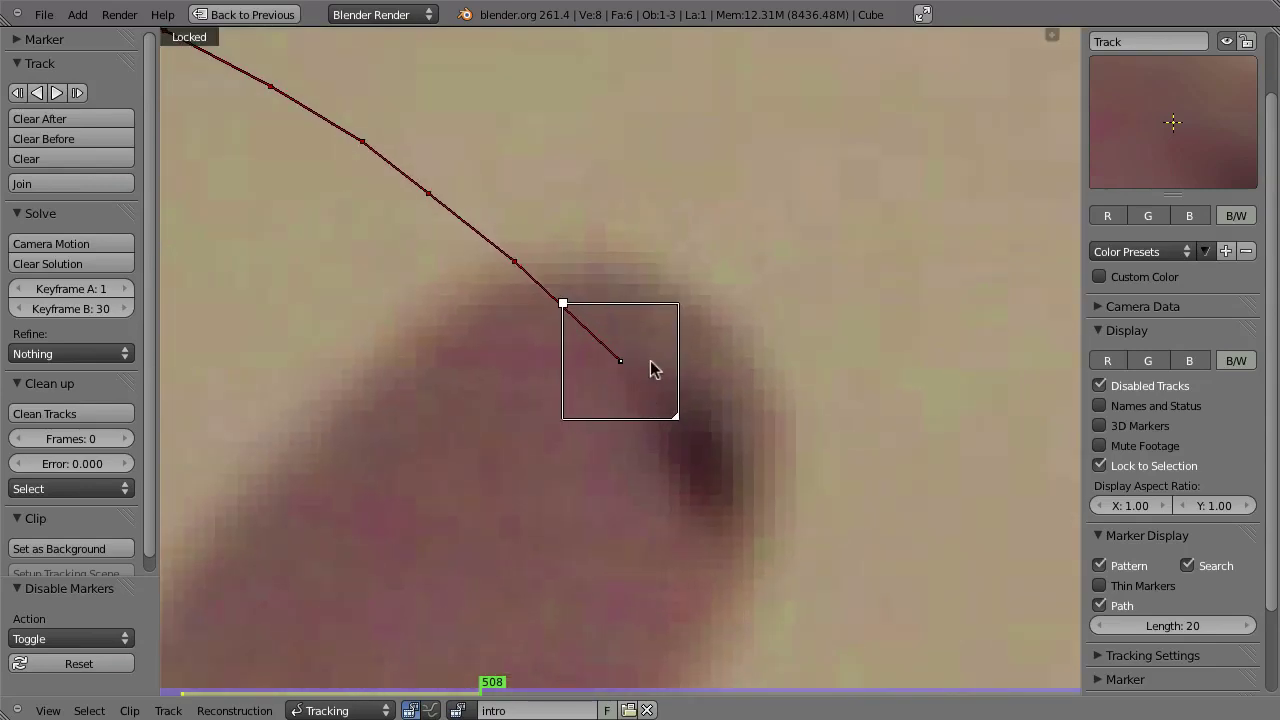
{"action": "scroll", "coordinate": [620, 456], "scroll_direction": "down", "scroll_amount": 3}
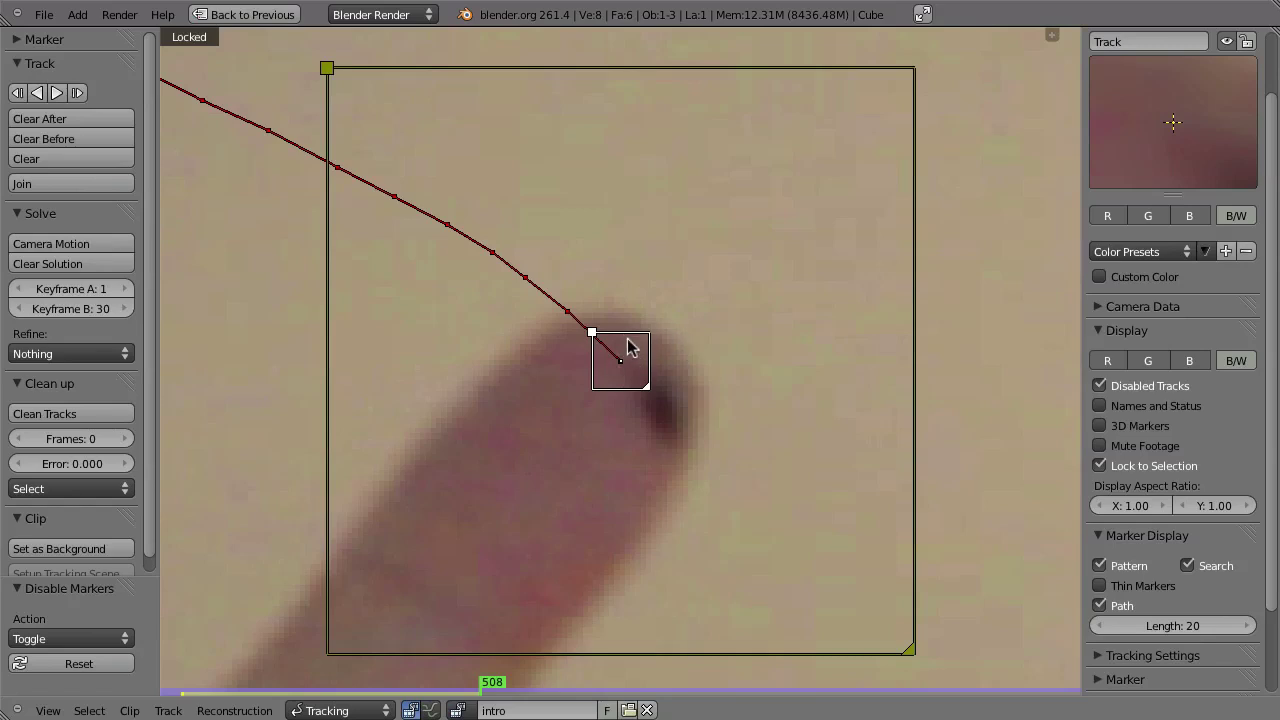
{"action": "key", "text": "g"}
{"action": "key", "text": "g"}
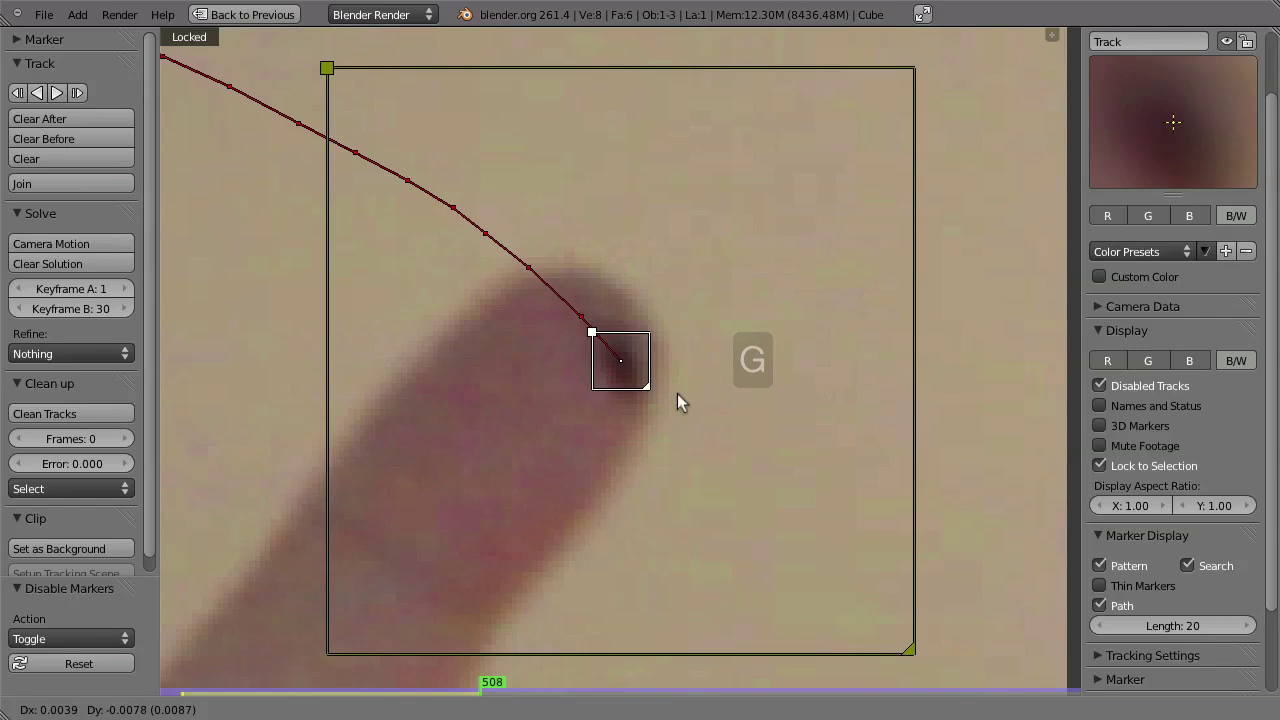
{"action": "left_click", "coordinate": [677, 396]}
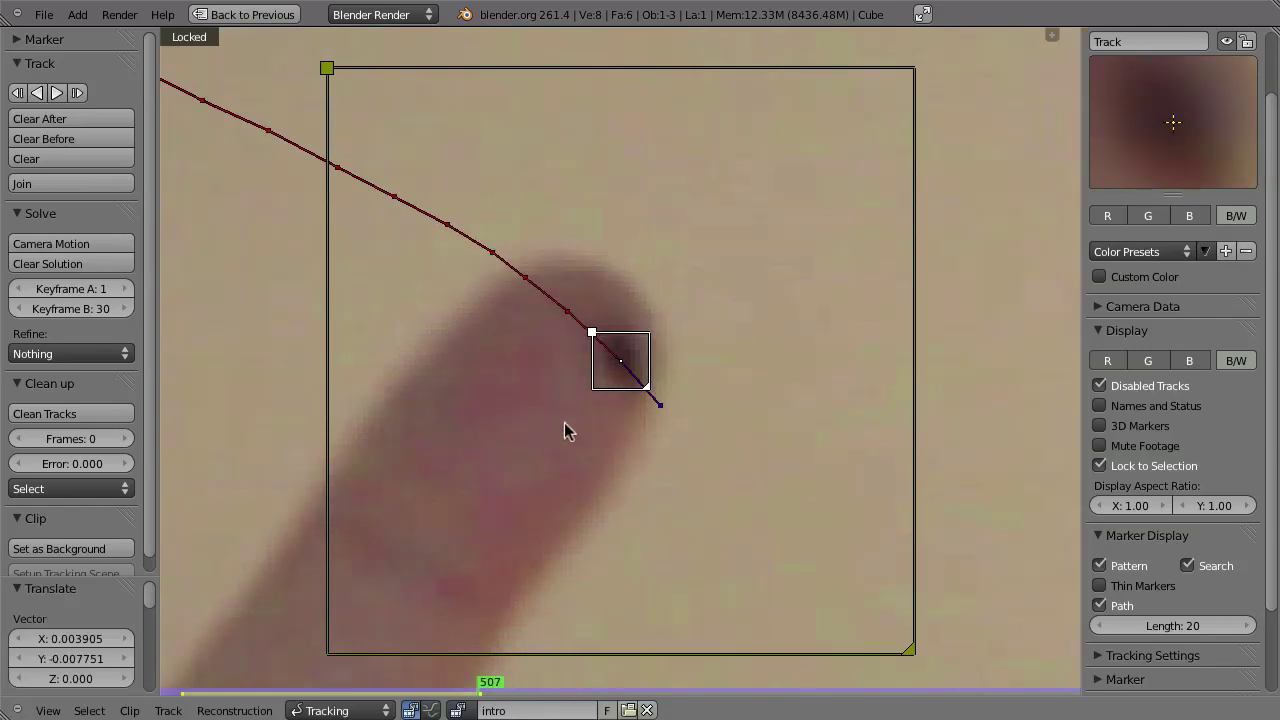
{"action": "key", "text": "Left"}
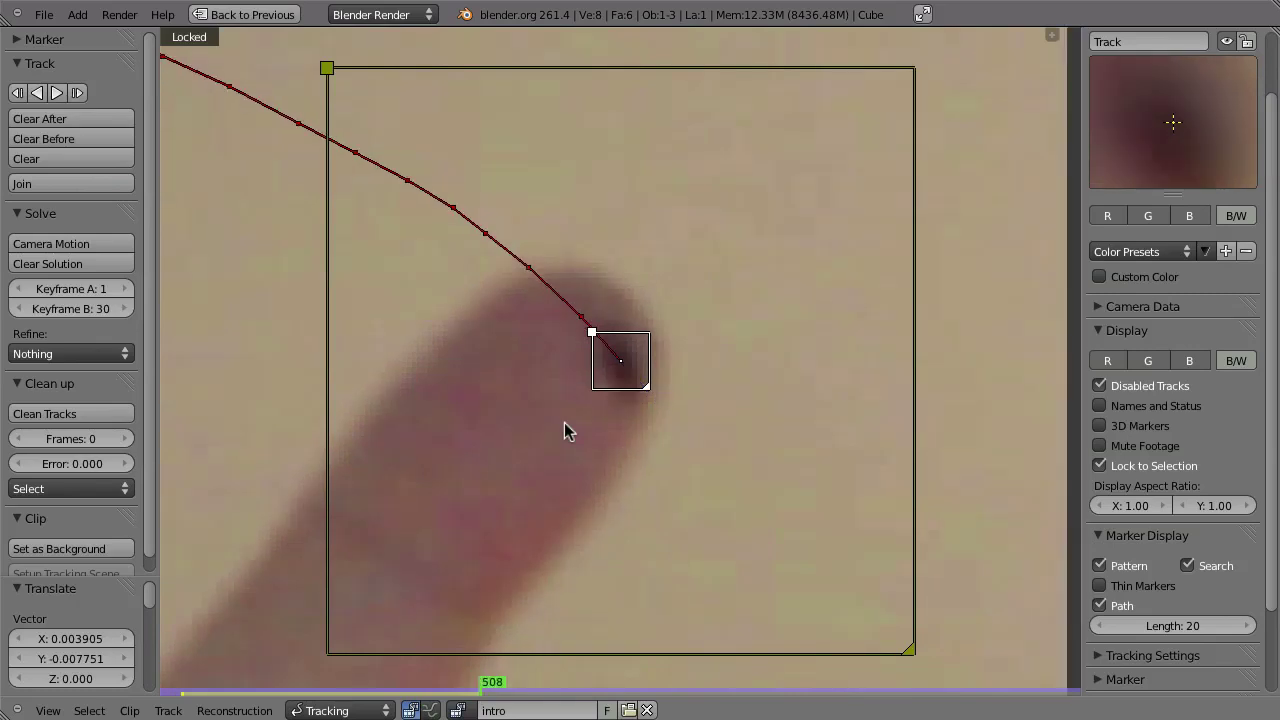
{"action": "key", "text": "Left"}
{"action": "key", "text": "Right"}
{"action": "key", "text": "Right"}
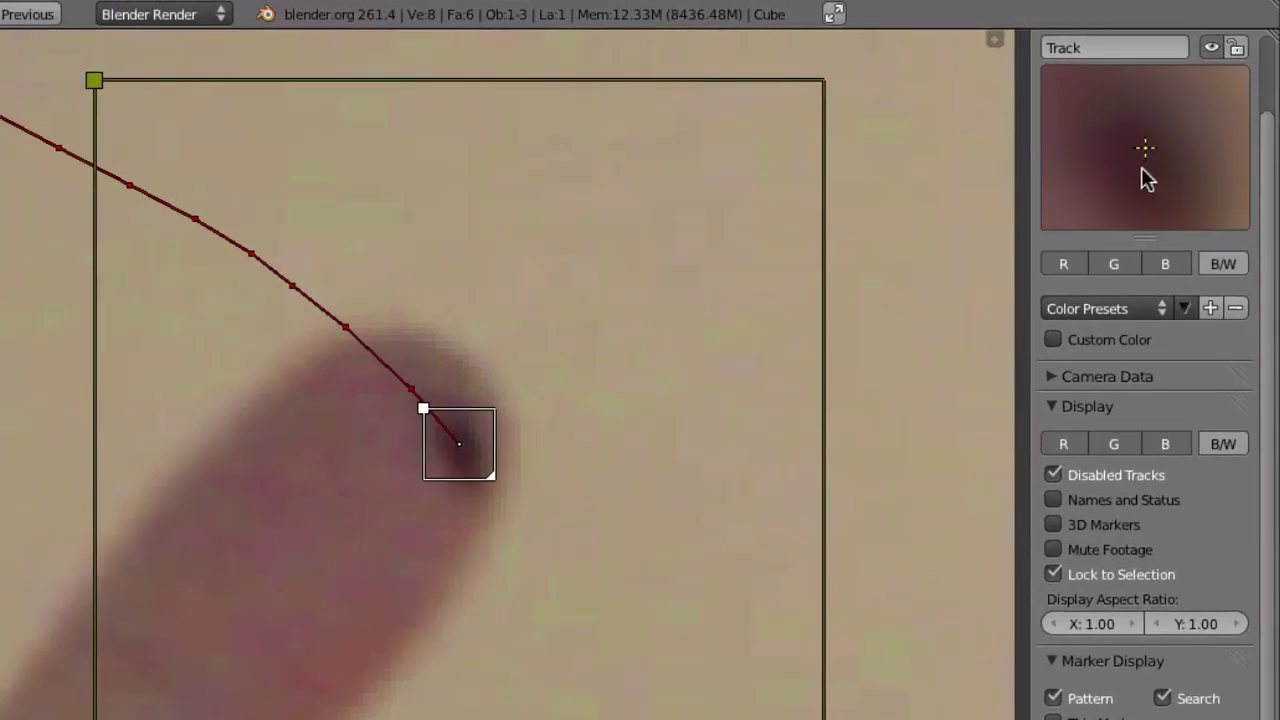
Fine-tune the marker onto the fingertip by flipping adjacent frames, then step forward along the track.
{"action": "mouse_move", "coordinate": [1154, 164]}
{"action": "left_mouse_down"}
{"action": "mouse_move", "coordinate": [1147, 105]}
{"action": "mouse_move", "coordinate": [1108, 112]}
{"action": "mouse_move", "coordinate": [1108, 132]}
{"action": "mouse_move", "coordinate": [1160, 143]}
{"action": "mouse_move", "coordinate": [1117, 114]}
{"action": "mouse_move", "coordinate": [1140, 166]}
{"action": "mouse_move", "coordinate": [1152, 132]}
{"action": "mouse_move", "coordinate": [1100, 157]}
{"action": "mouse_move", "coordinate": [1117, 128]}
{"action": "left_mouse_up"}
{"action": "key", "text": "Left"}
{"action": "key", "text": "Right"}
{"action": "key", "text": "Left"}
{"action": "key", "text": "Right"}
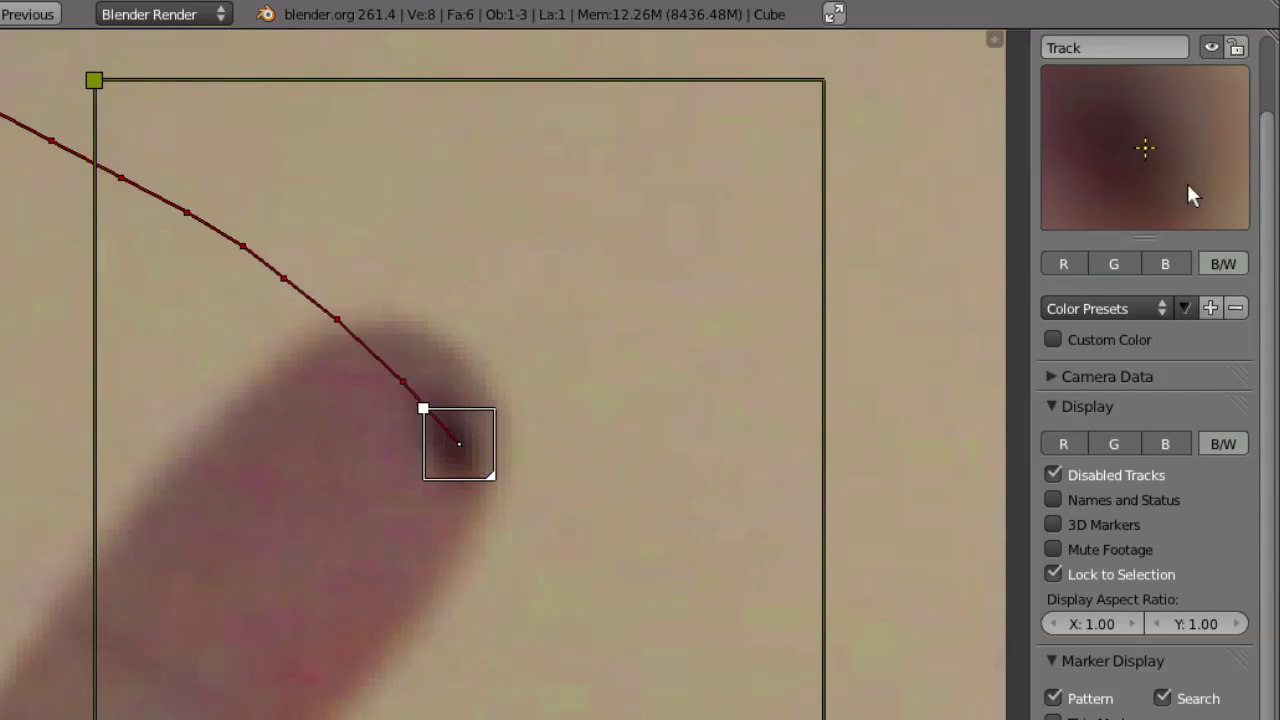
{"action": "left_click_drag", "start_coordinate": [1170, 173], "coordinate": [1191, 187]}
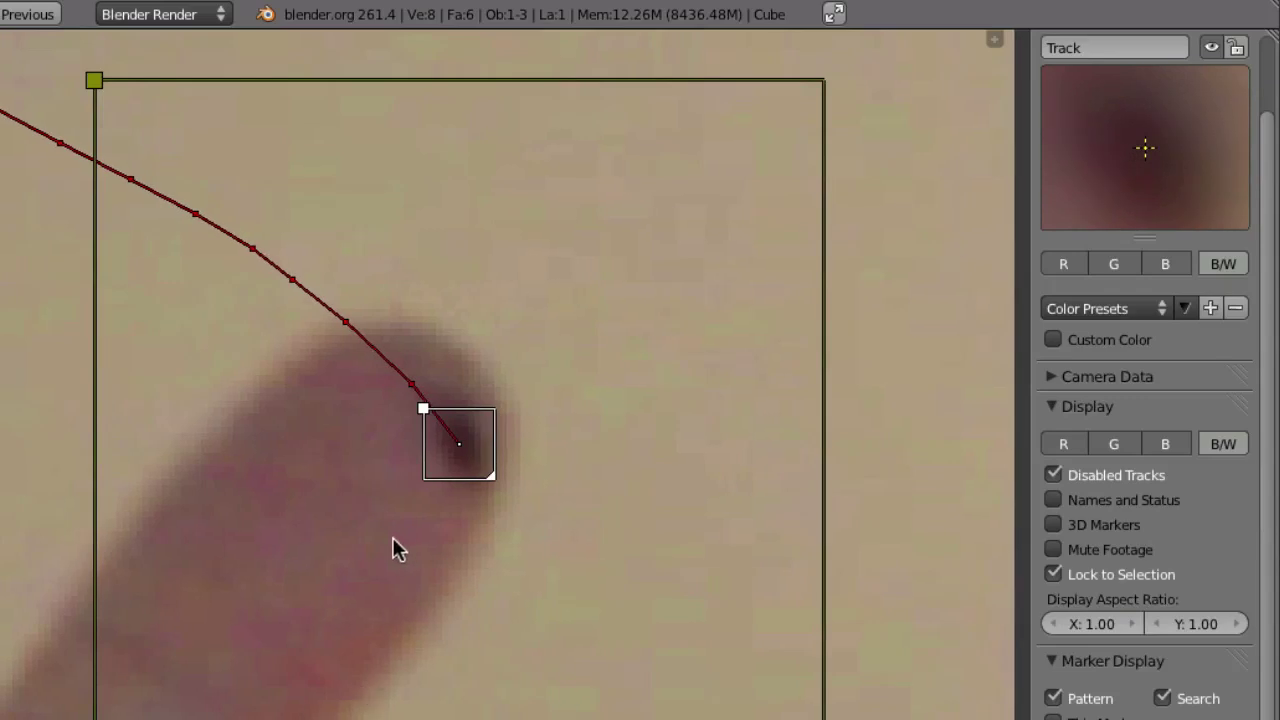
{"action": "key", "text": "ctrl+t"}
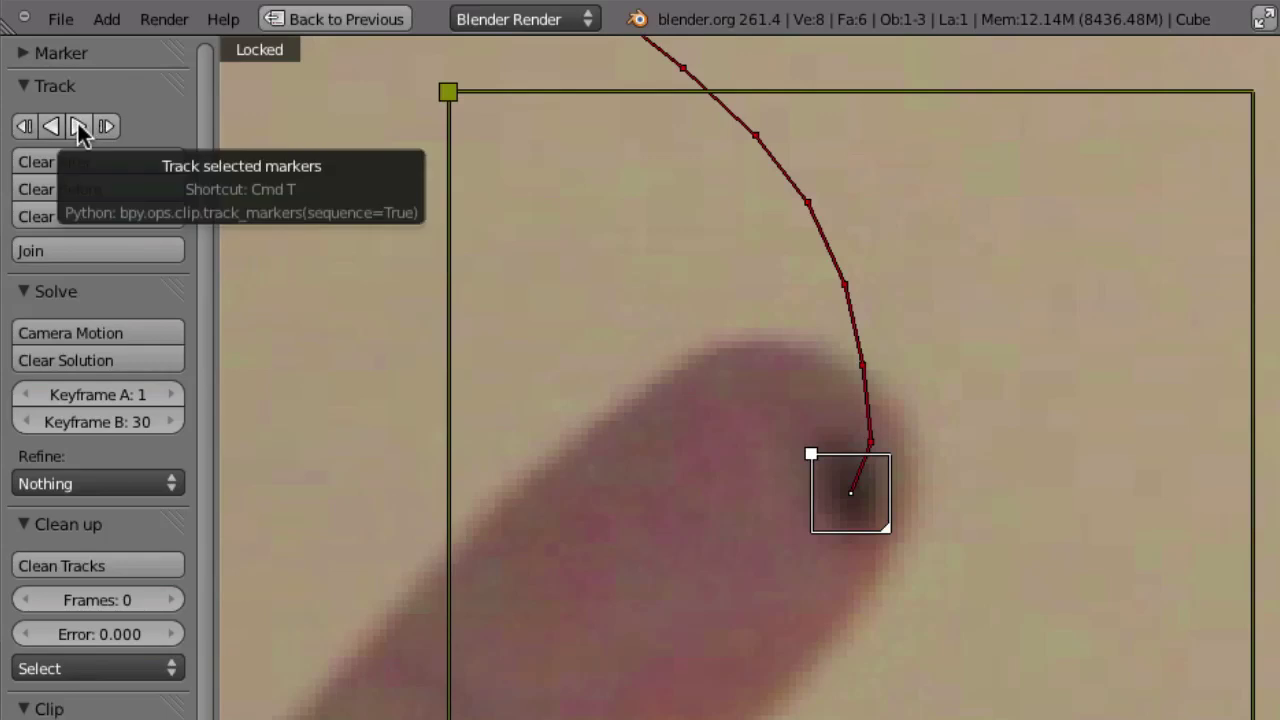
Assign Ctrl+T as the Track Markers forward shortcut and use it to track to frame 649.
{"action": "right_click", "coordinate": [78, 124]}
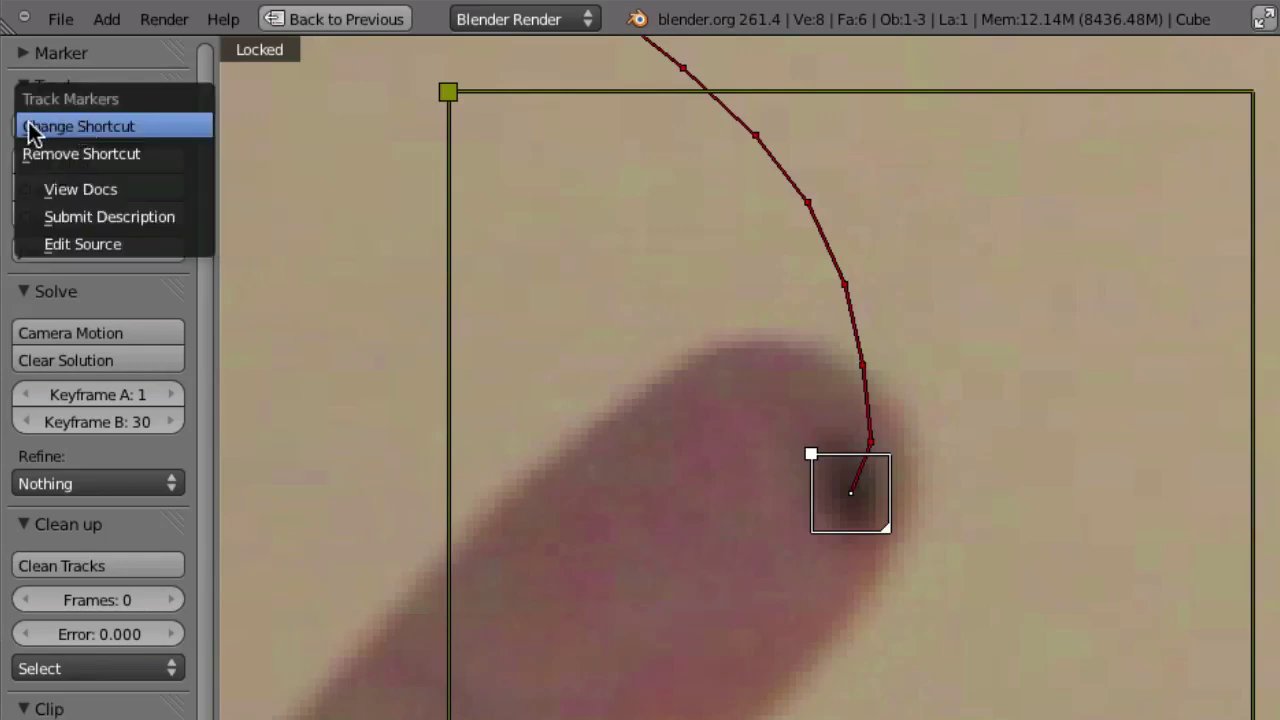
{"action": "left_click", "coordinate": [98, 125]}
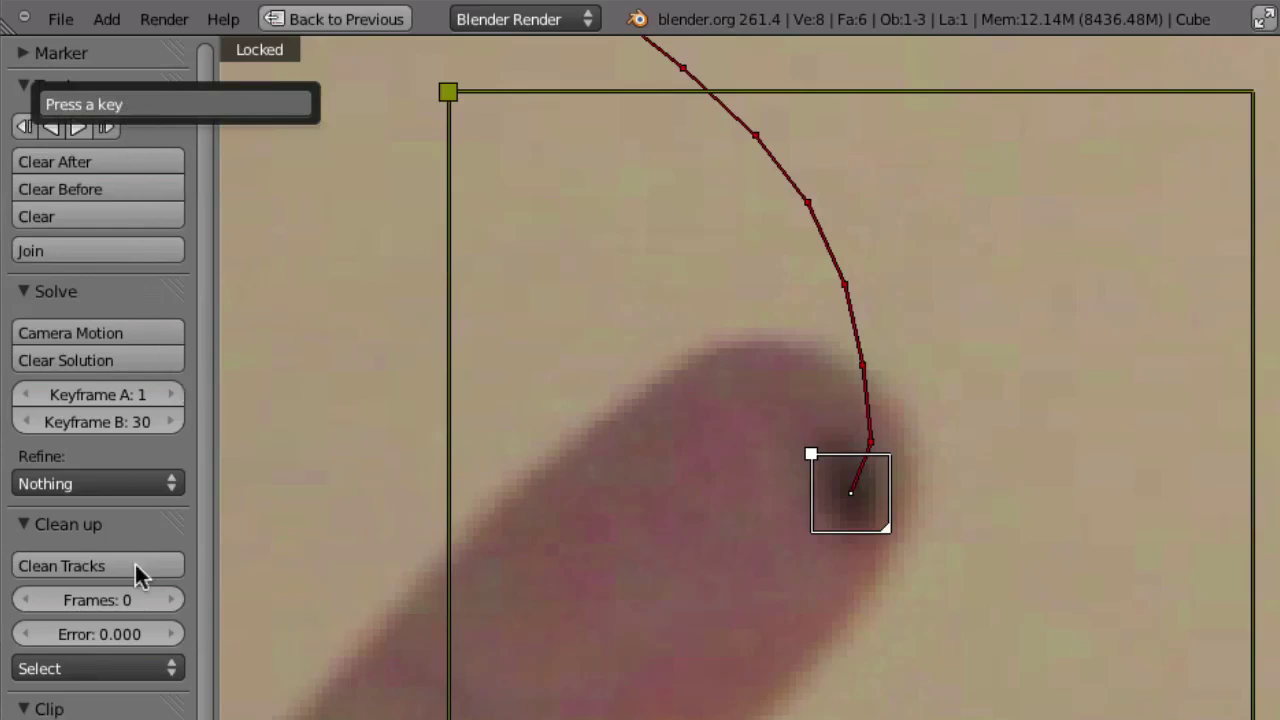
{"action": "key", "text": "ctrl+t"}
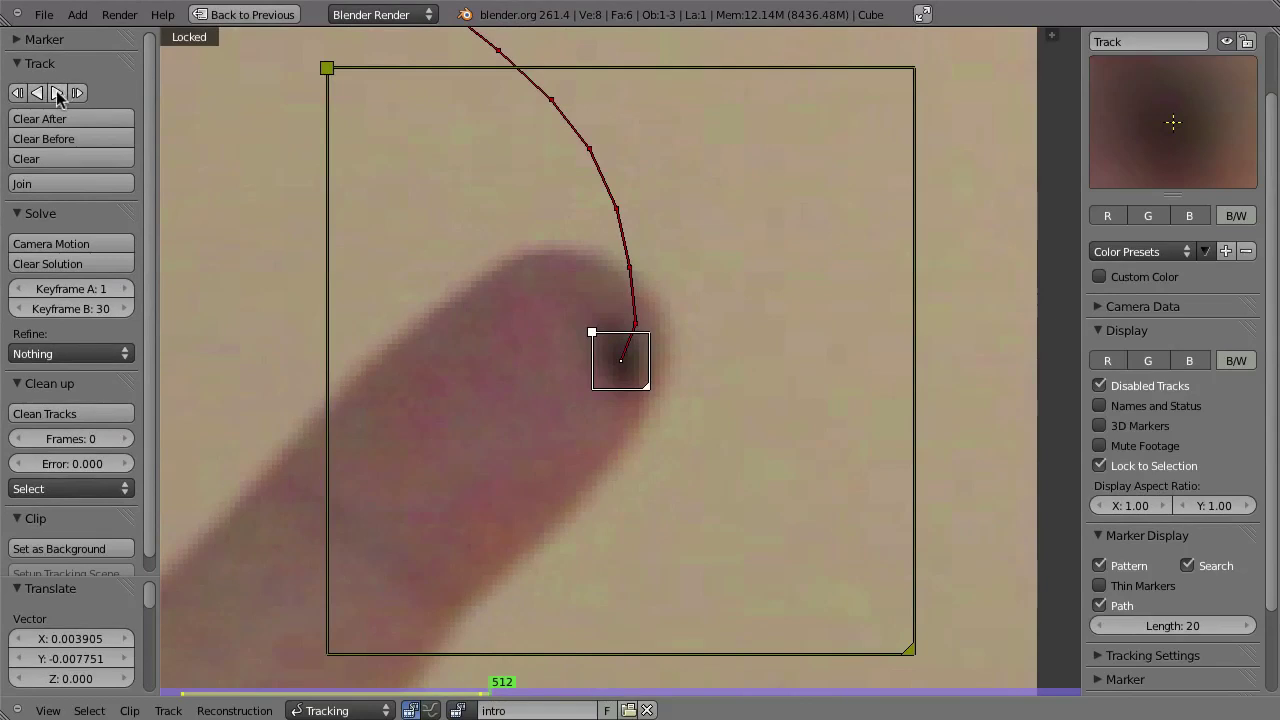
{"action": "key", "text": "ctrl+t"}
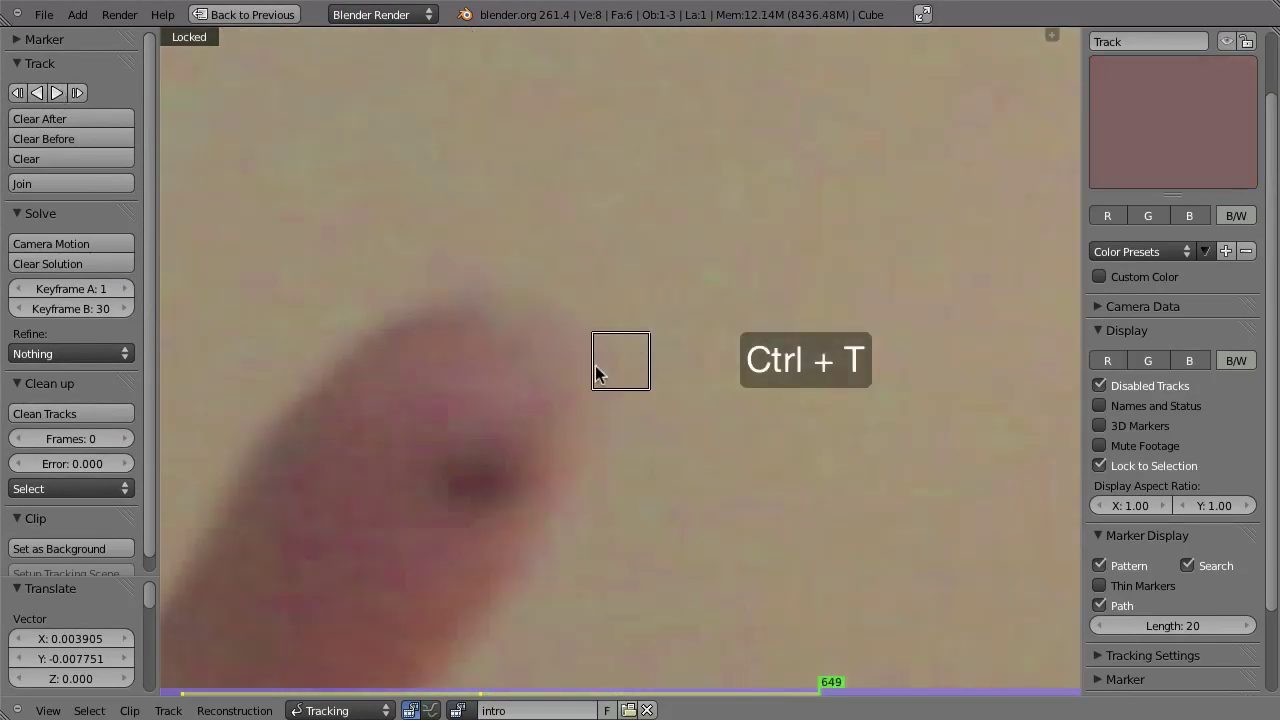
Check the lost track at frame 649 and move the marker back onto the fingertip spot.
{"action": "key", "text": "Left"}
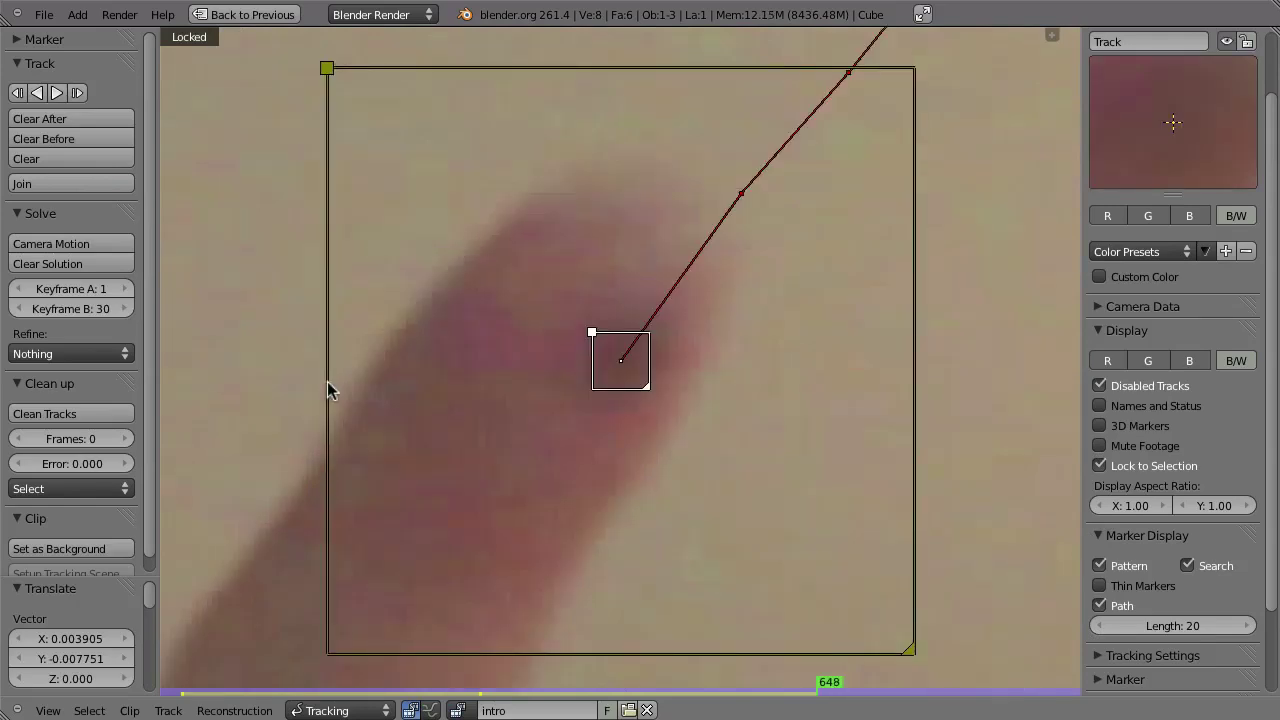
{"action": "key", "text": "Right"}
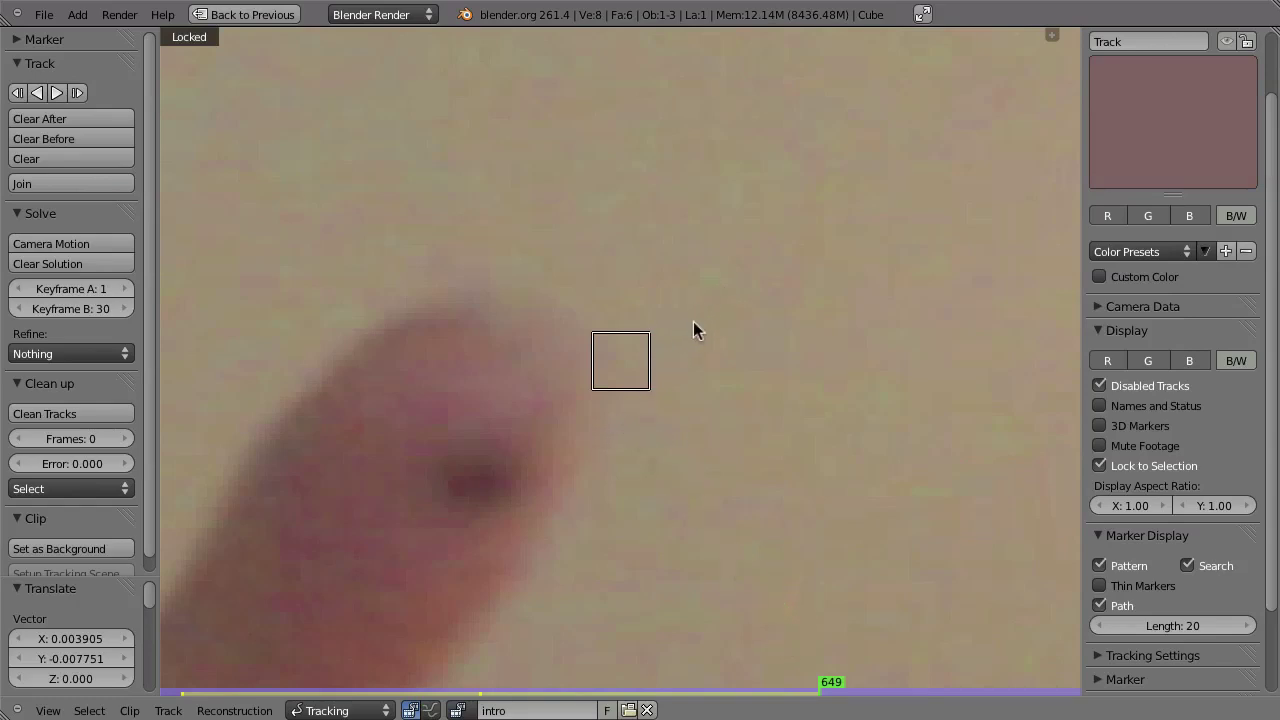
{"action": "key", "text": "d"}
{"action": "key", "text": "d"}
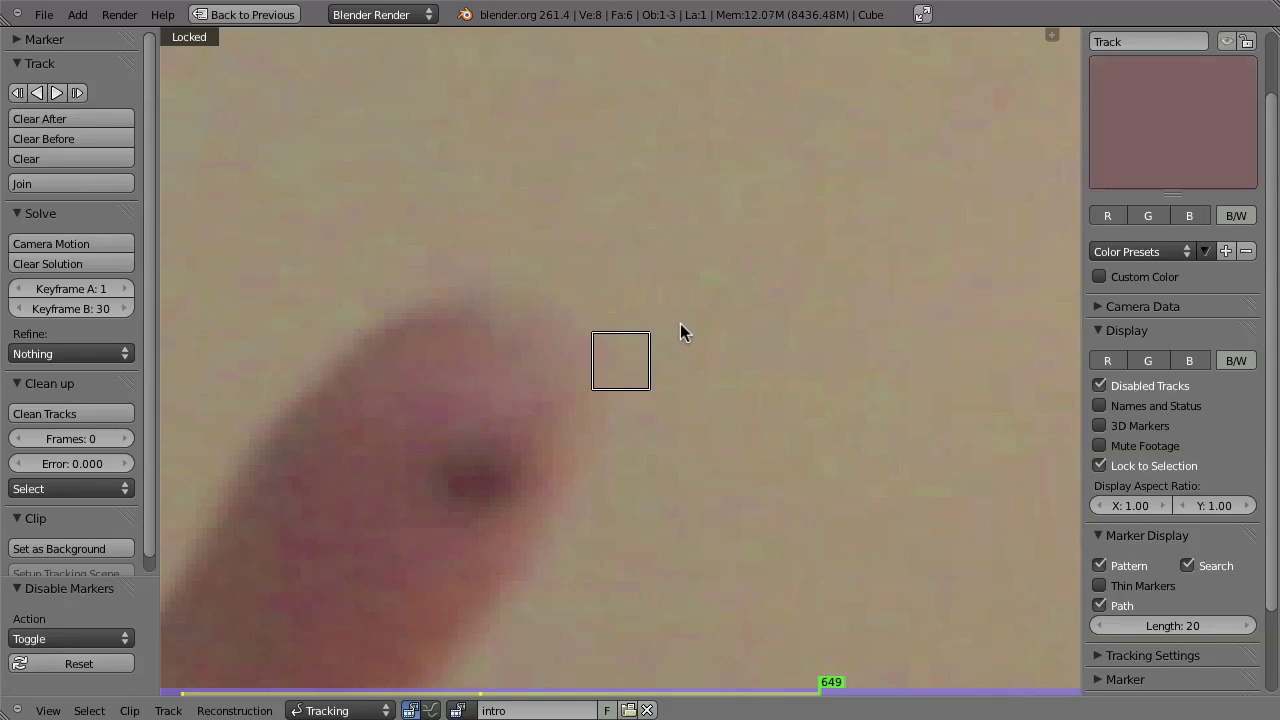
{"action": "key", "text": "d"}
{"action": "key", "text": "d"}
{"action": "right_click", "coordinate": [592, 420]}
{"action": "key", "text": "g"}
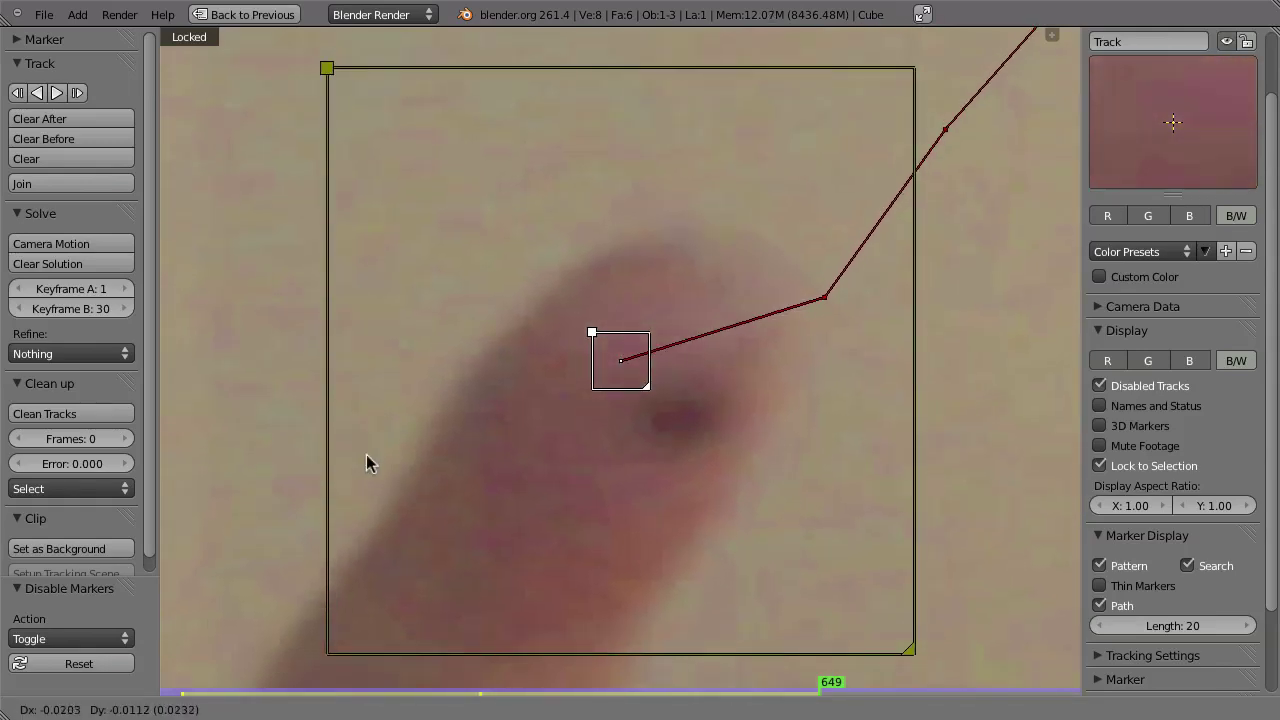
{"action": "left_click", "coordinate": [433, 487]}
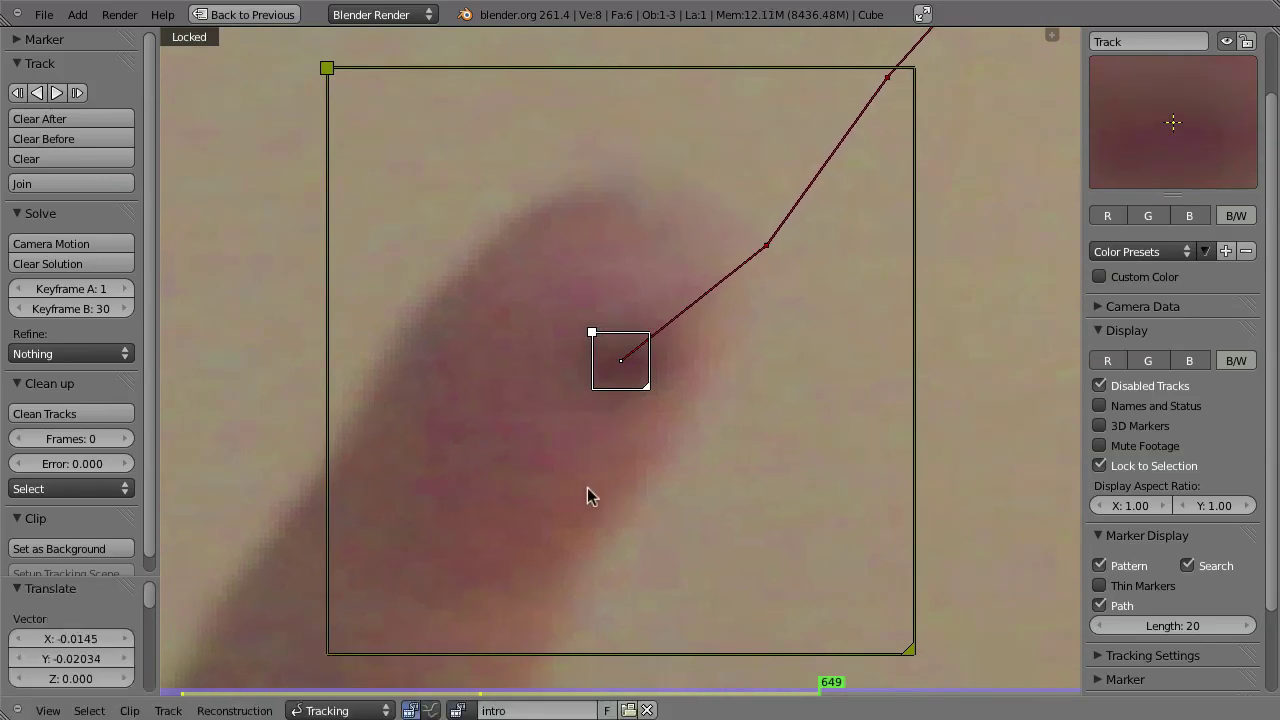
At frame 651, place the marker on the fingertip spot and enlarge its pattern area.
{"action": "key", "text": "ctrl+t"}
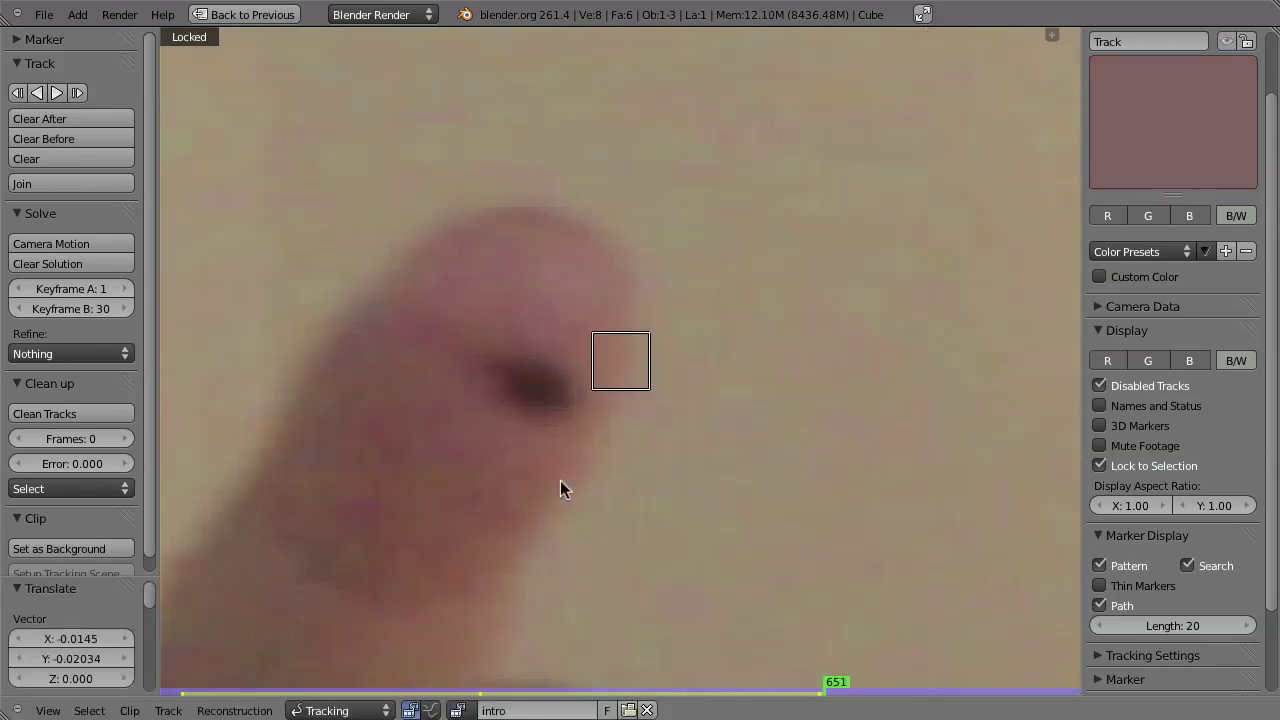
{"action": "right_click", "coordinate": [675, 471]}
{"action": "key", "text": "g"}
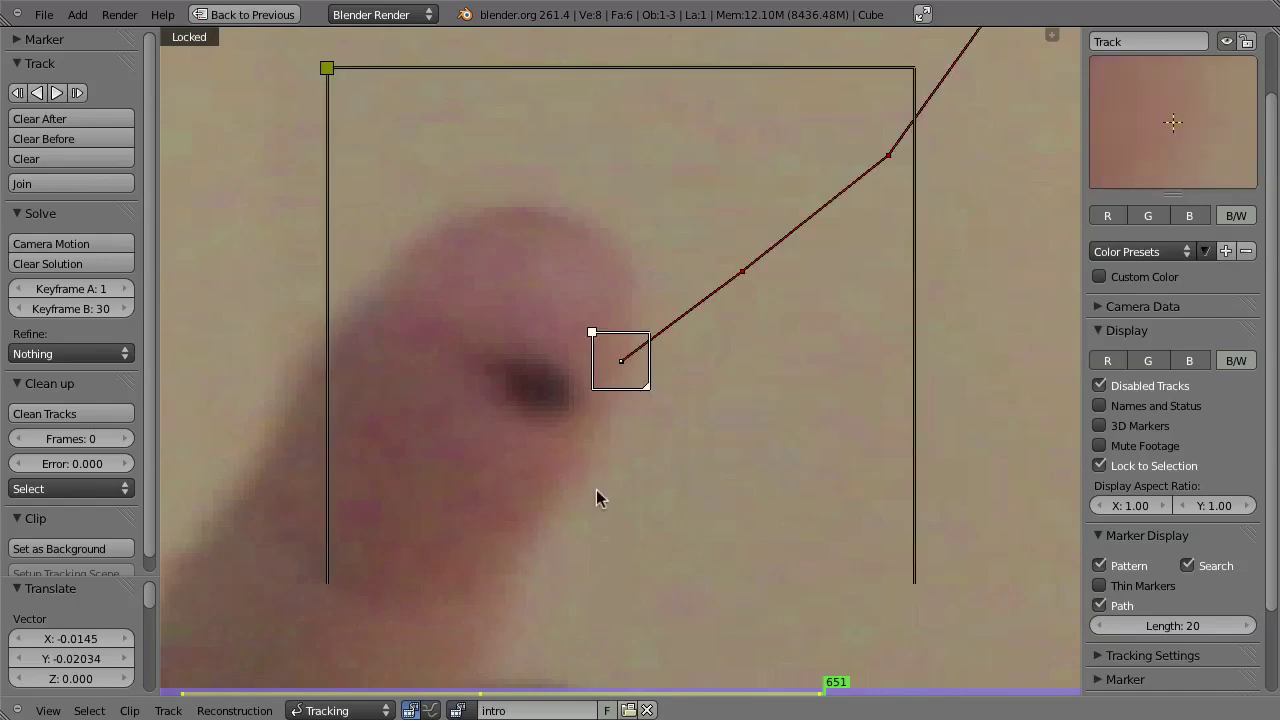
{"action": "left_click", "coordinate": [510, 524]}
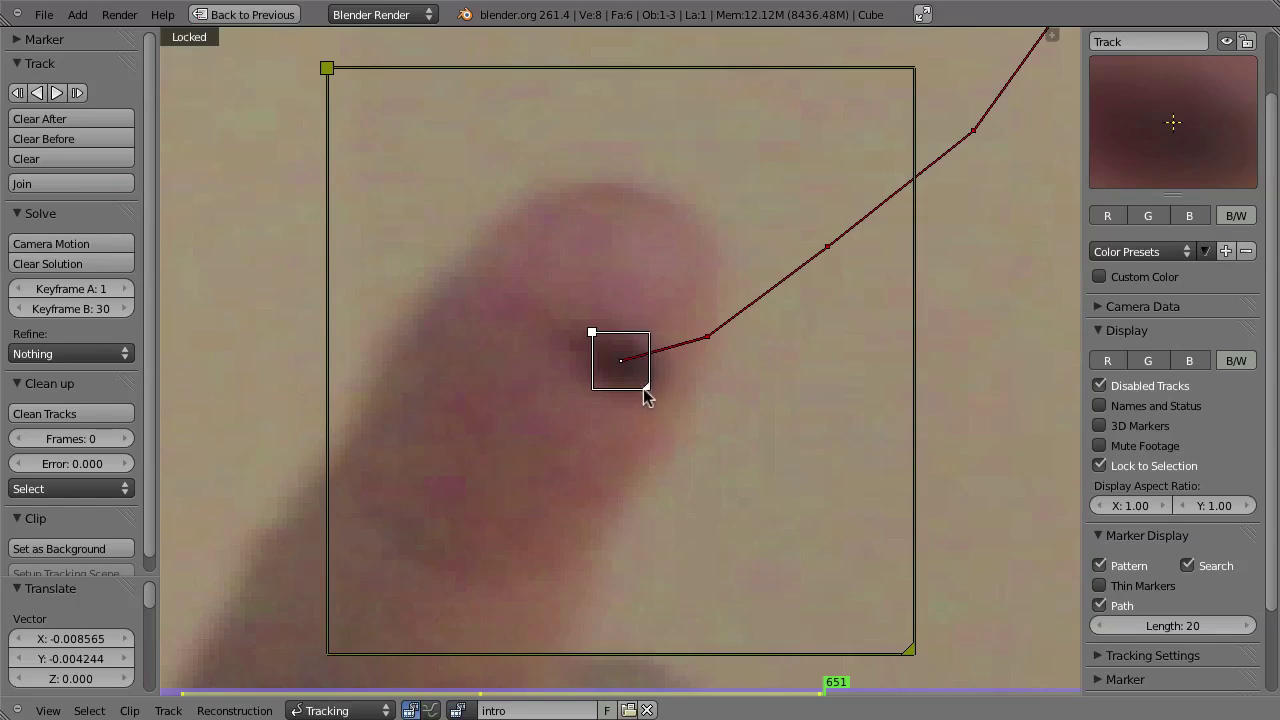
{"action": "mouse_move", "coordinate": [648, 392]}
{"action": "left_mouse_down"}
{"action": "mouse_move", "coordinate": [694, 434]}
{"action": "mouse_move", "coordinate": [604, 372]}
{"action": "left_mouse_up"}
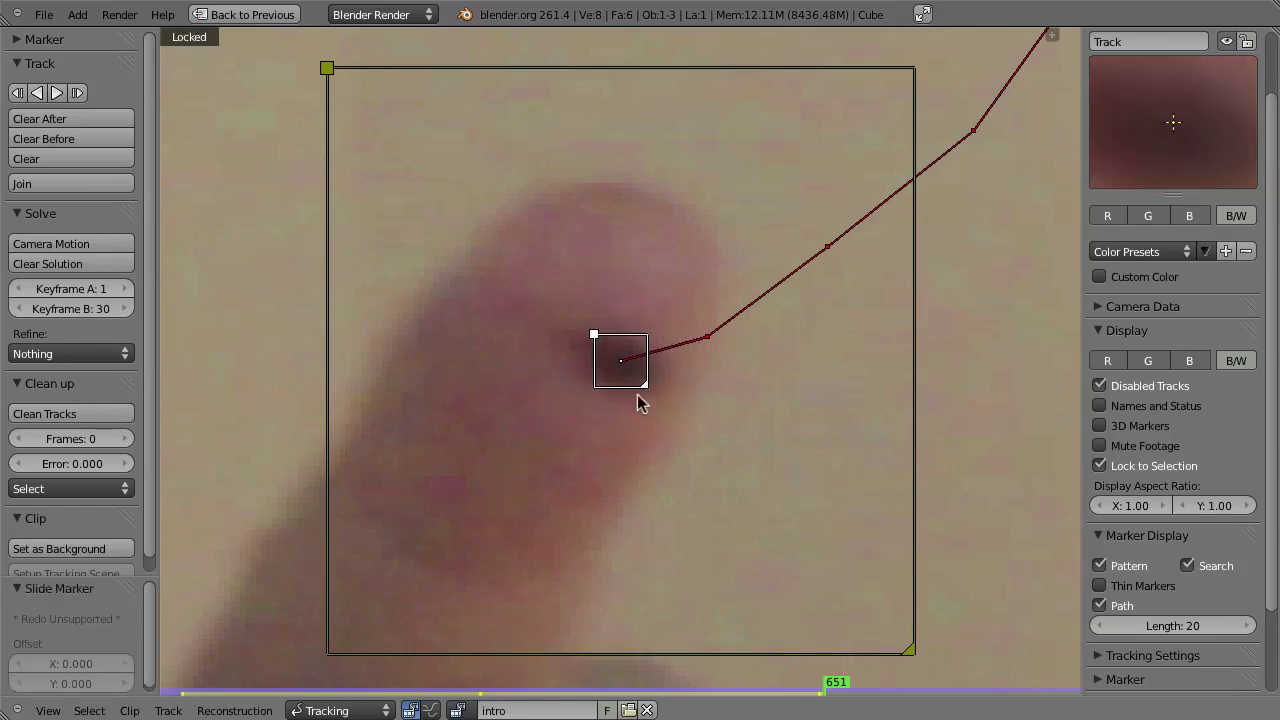
Scale the marker at frame 651 and drag the pattern corner until it surrounds the fingertip dot.
{"action": "key", "text": "s"}
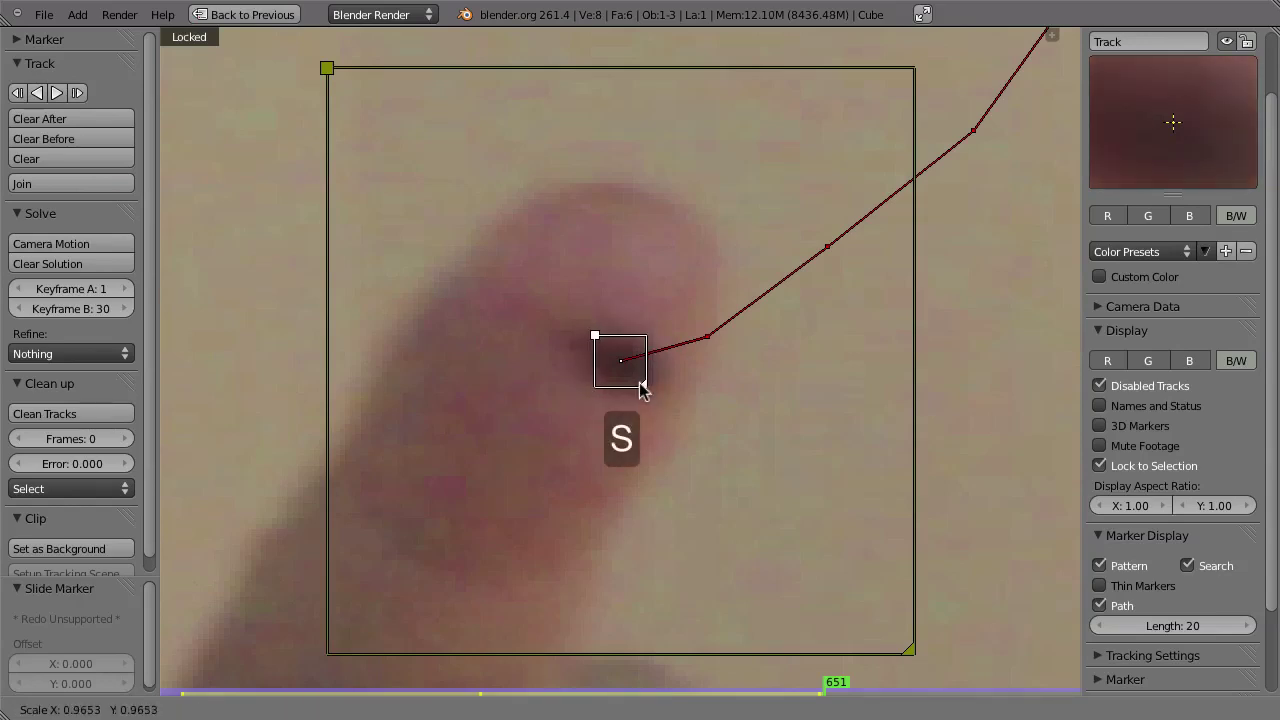
{"action": "left_click", "coordinate": [646, 390]}
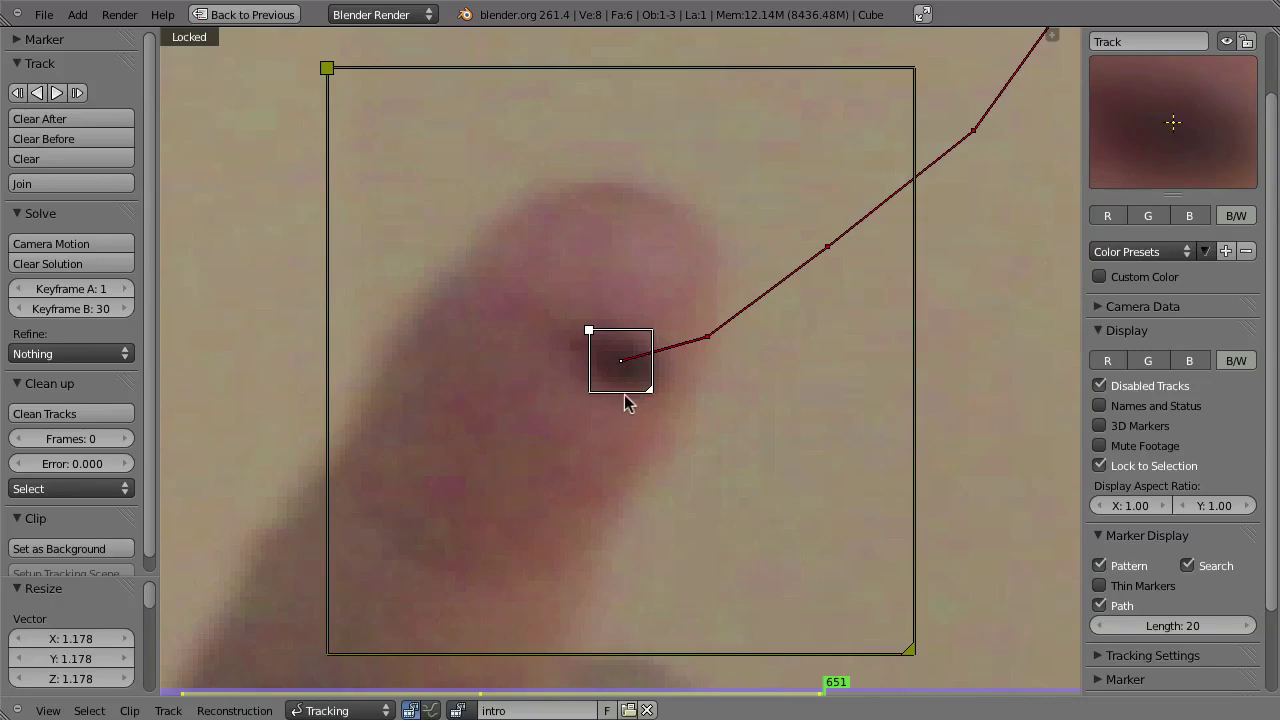
{"action": "left_click", "coordinate": [625, 383]}
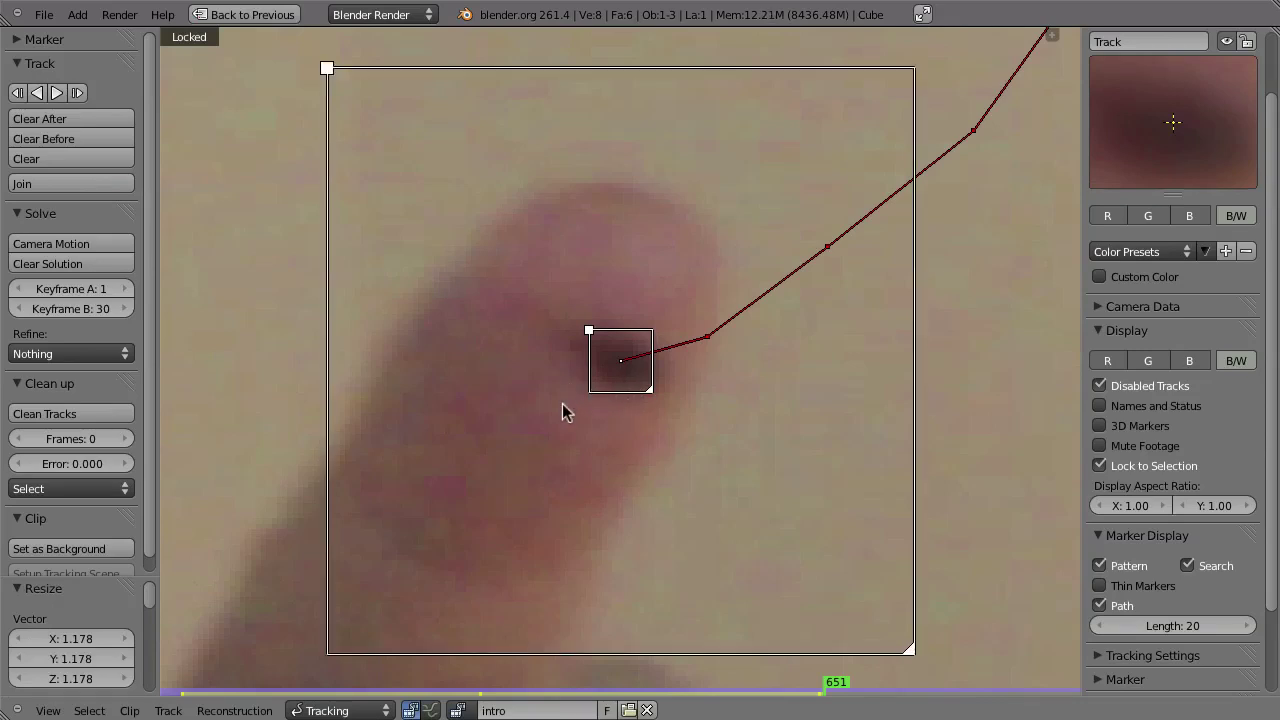
{"action": "key", "text": "s"}
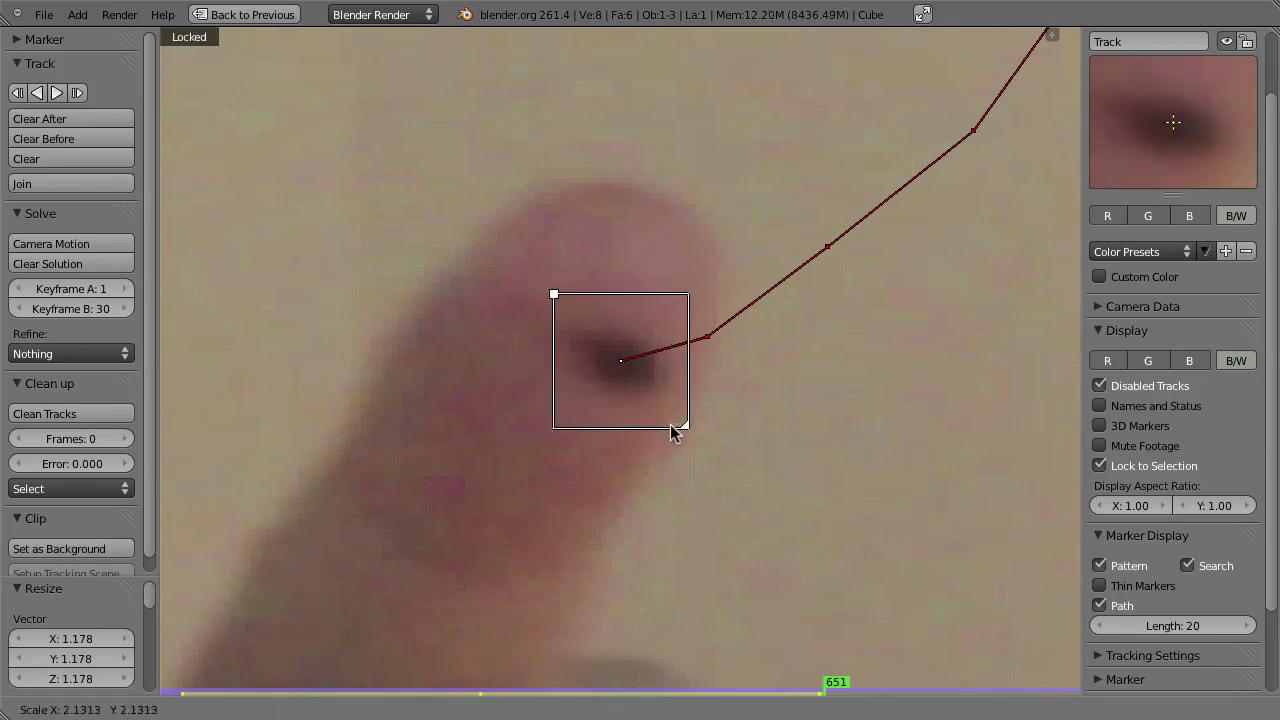
{"action": "left_click", "coordinate": [647, 396]}
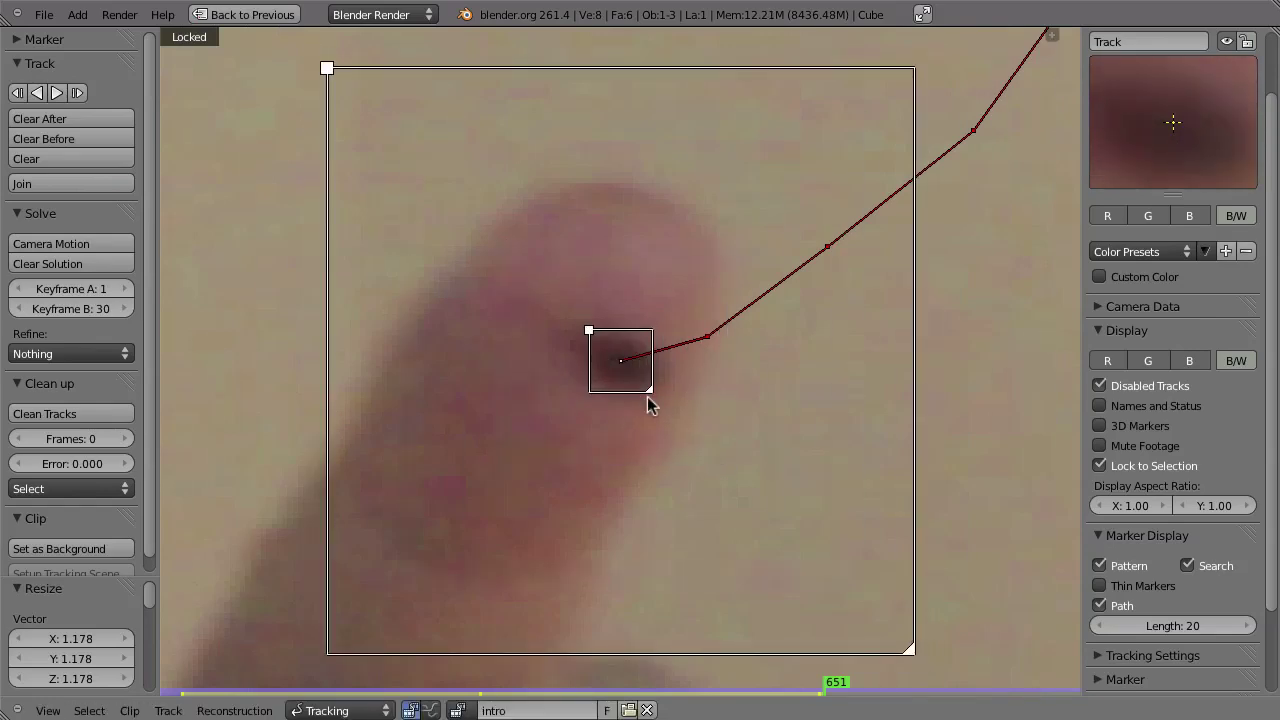
{"action": "left_click", "coordinate": [650, 389]}
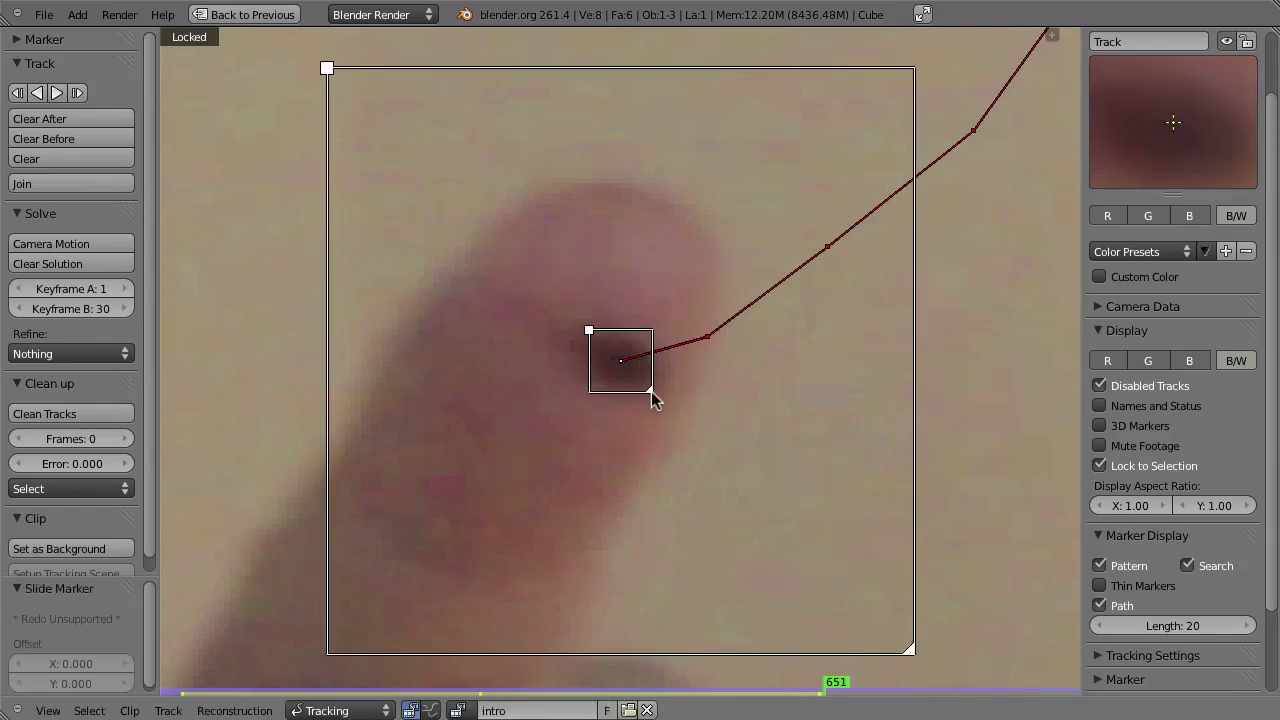
{"action": "mouse_move", "coordinate": [648, 386]}
{"action": "left_mouse_down"}
{"action": "mouse_move", "coordinate": [663, 403]}
{"action": "mouse_move", "coordinate": [655, 394]}
{"action": "left_mouse_up"}
{"action": "mouse_move", "coordinate": [656, 395]}
{"action": "left_mouse_down"}
{"action": "mouse_move", "coordinate": [628, 433]}
{"action": "mouse_move", "coordinate": [665, 405]}
{"action": "left_mouse_up"}
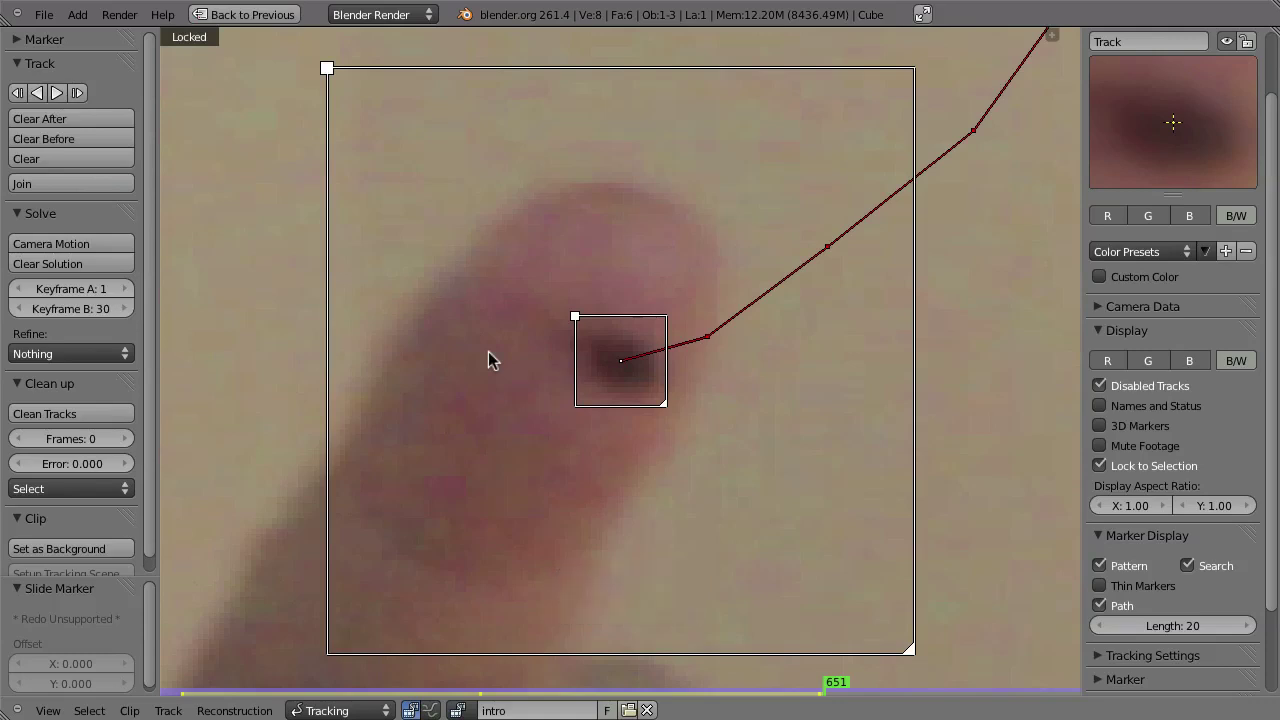
Track the fingertip marker frame by frame with Alt+Right to around frame 711.
{"action": "key", "text": "alt+Right"}
{"action": "key", "text": "alt+Right"}
{"action": "key", "text": "alt+Right"}
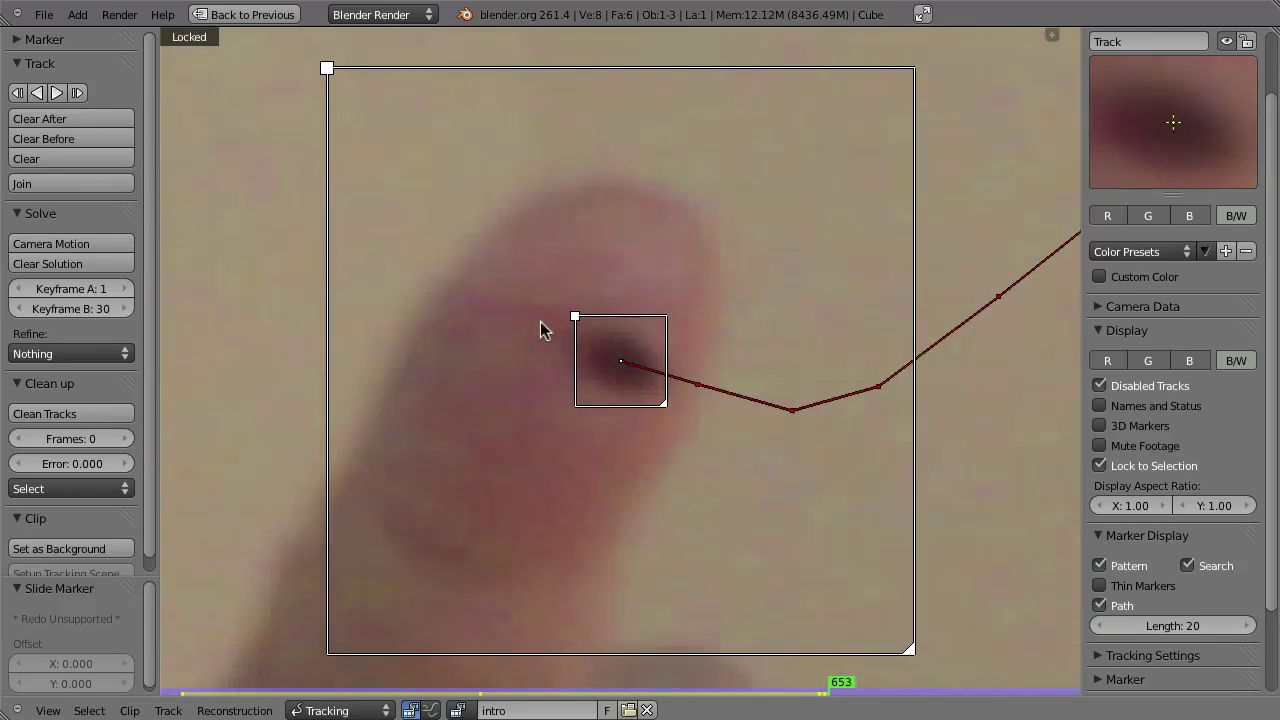
{"action": "key", "text": "alt+Right"}
{"action": "key", "text": "alt+Right"}
{"action": "key", "text": "alt+Right"}
{"action": "key", "text": "alt+Right"}
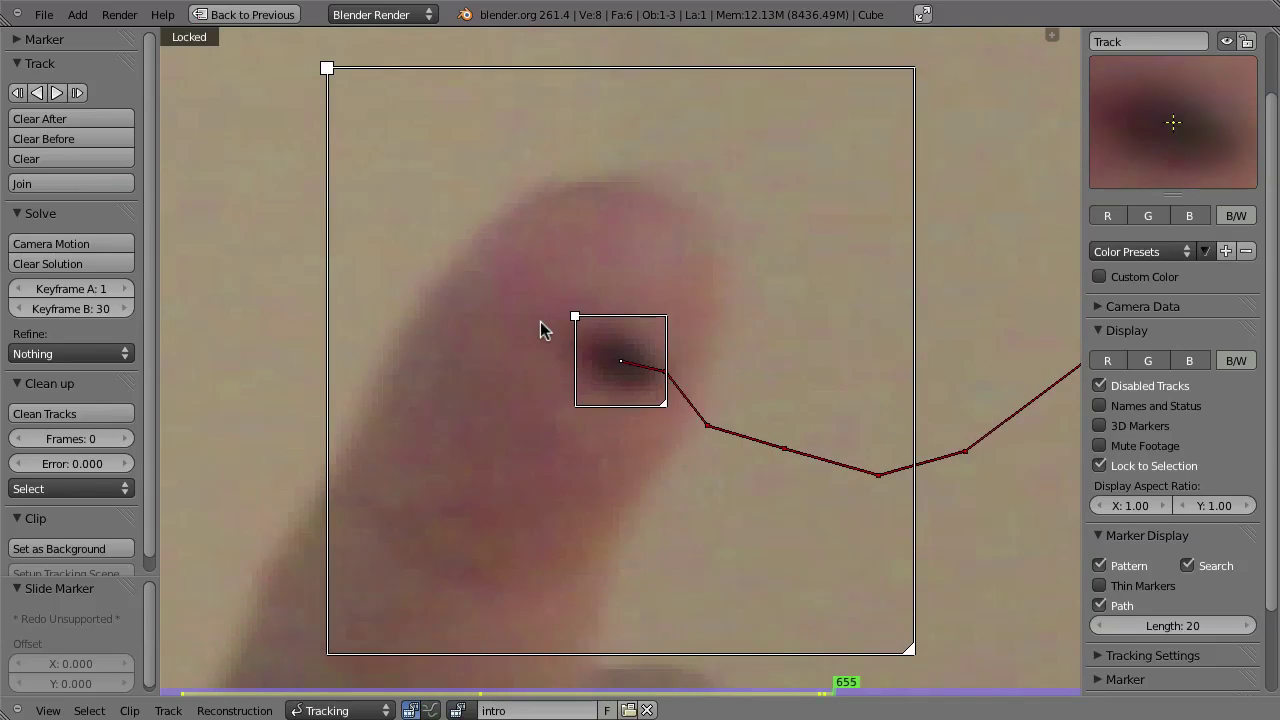
{"action": "key", "text": "alt+Right"}
{"action": "key", "text": "alt+Right"}
{"action": "key", "text": "alt+Right"}
{"action": "key", "text": "alt+Right"}
{"action": "key", "text": "alt+Right"}
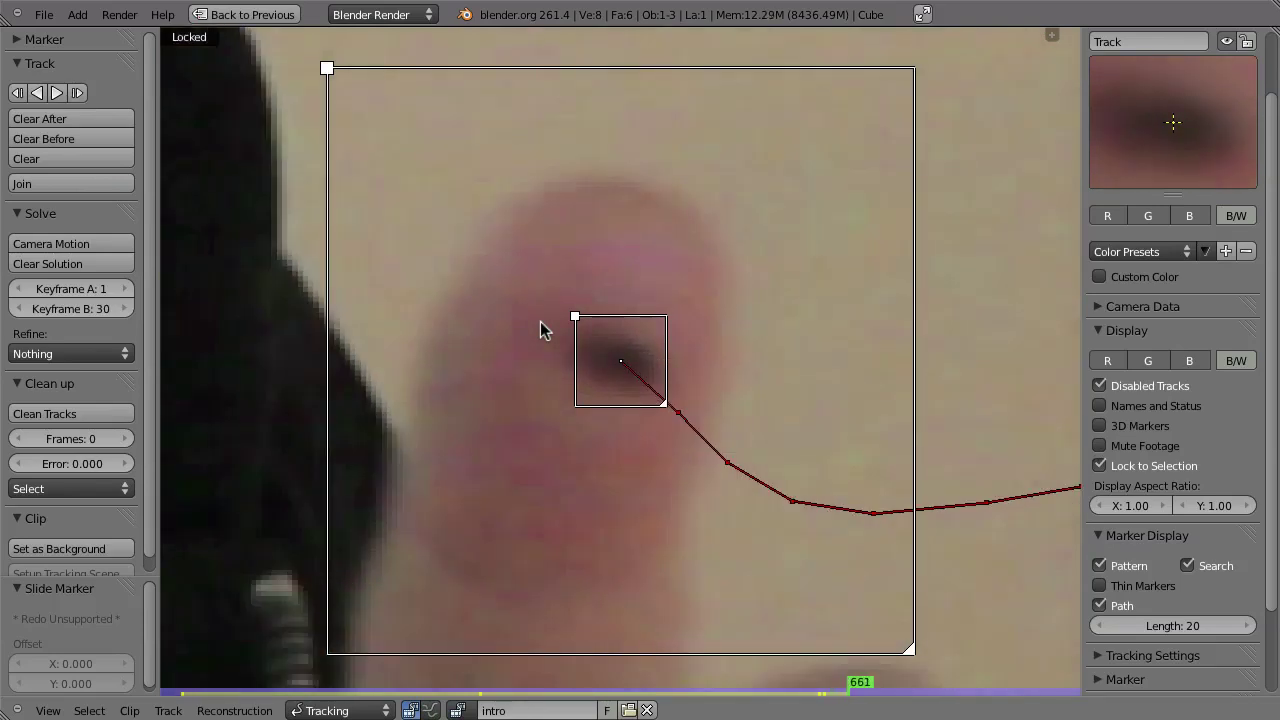
{"action": "key", "text": "alt+Right"}
{"action": "key", "text": "alt+Right"}
{"action": "key", "text": "alt+Right"}
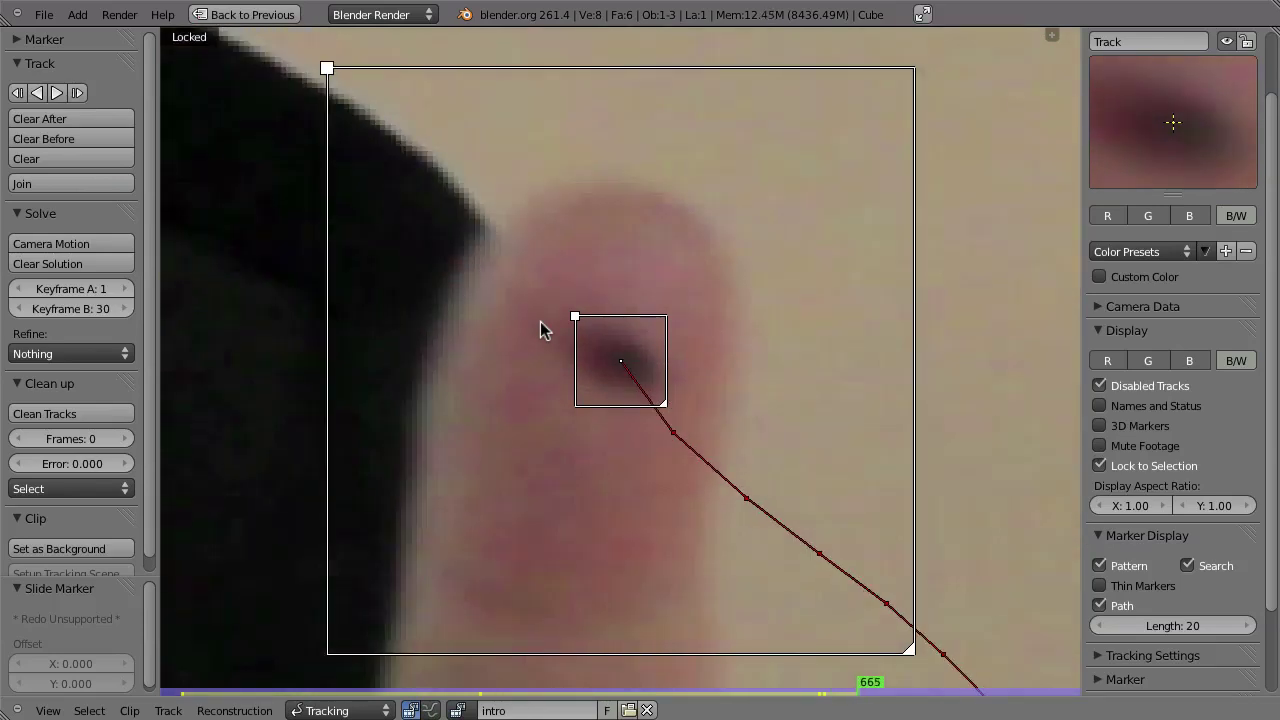
{"action": "key", "text": "alt+Right"}
{"action": "key", "text": "alt+Right"}
{"action": "key", "text": "alt+Right"}
{"action": "key", "text": "alt+Right"}
{"action": "key", "text": "alt+Right"}
{"action": "key", "text": "alt+Right"}
{"action": "key", "text": "alt+Right"}
{"action": "key", "text": "alt+Right"}
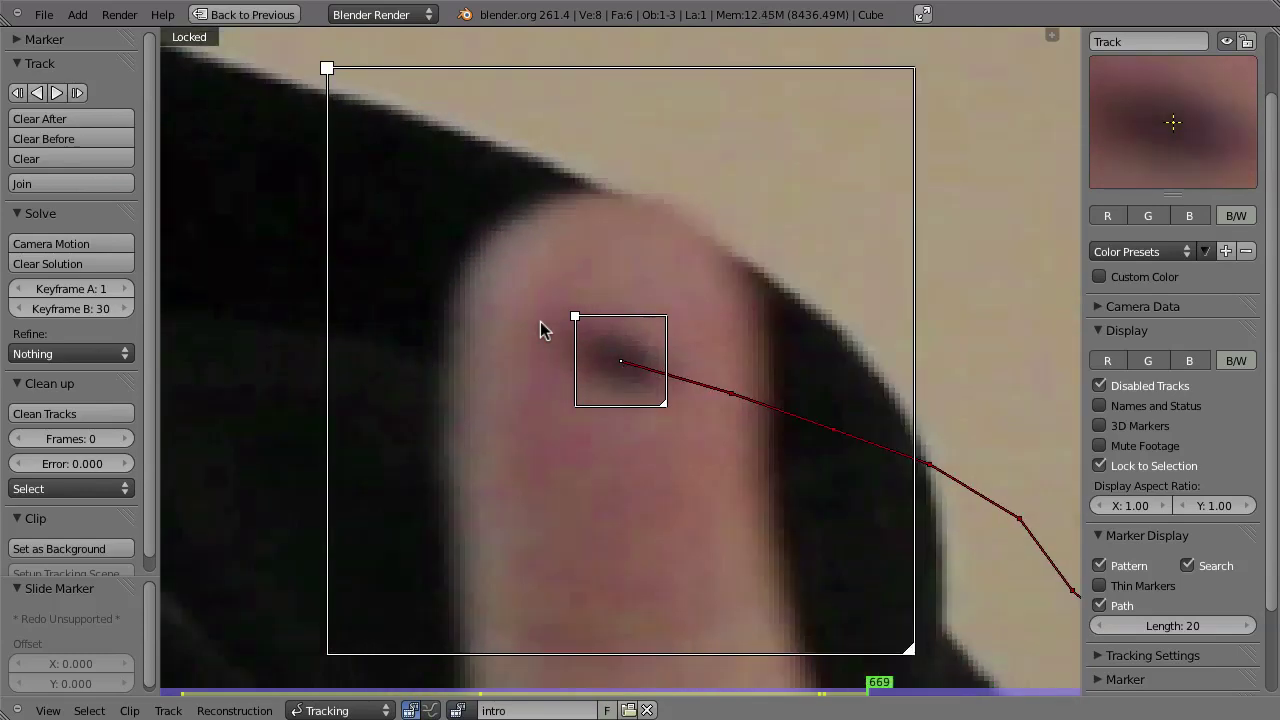
{"action": "key", "text": "alt+Right"}
{"action": "key", "text": "alt+Right"}
{"action": "key", "text": "alt+Right"}
{"action": "key", "text": "alt+Right"}
{"action": "key", "text": "alt+Right"}
{"action": "key", "text": "alt+Right"}
{"action": "key", "text": "alt+Right"}
{"action": "key", "text": "alt+Right"}
{"action": "key", "text": "alt+Right"}
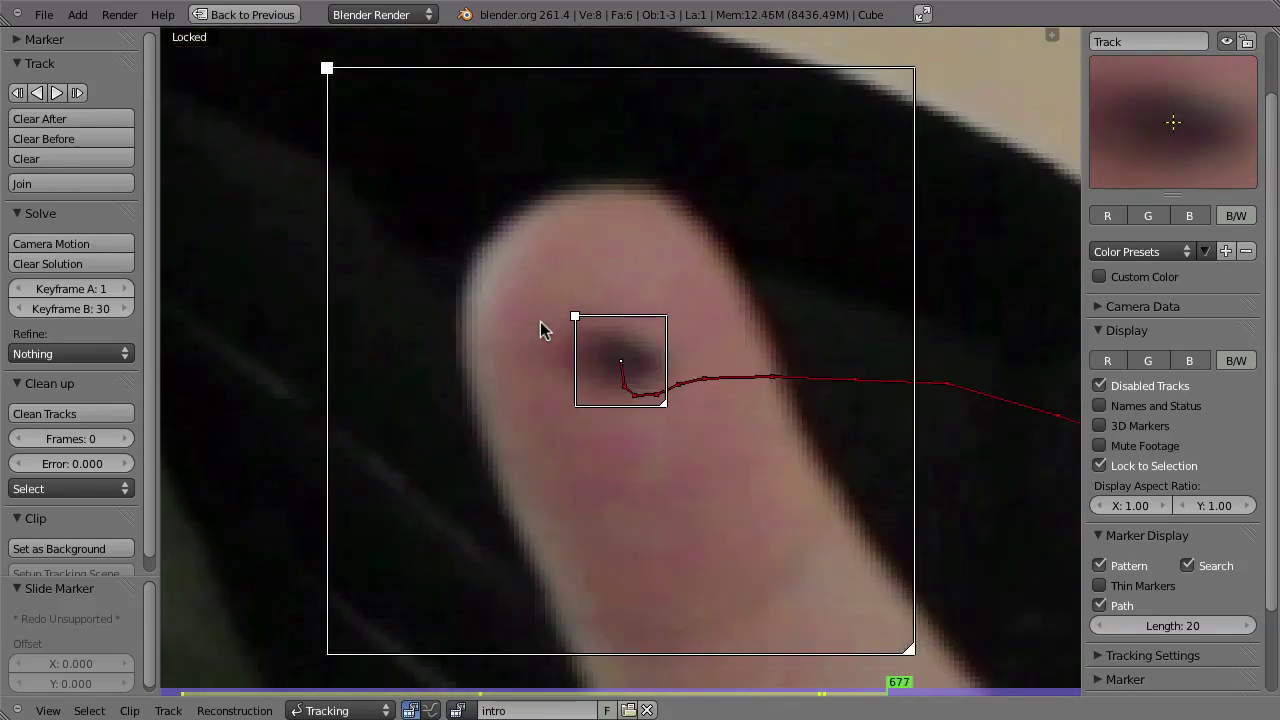
{"action": "key", "text": "alt+Right"}
{"action": "key", "text": "alt+Right"}
{"action": "key", "text": "alt+Right"}
{"action": "key", "text": "alt+Right"}
{"action": "key", "text": "alt+Right"}
{"action": "key", "text": "alt+Right"}
{"action": "key", "text": "alt+Right"}
{"action": "key", "text": "alt+Right"}
{"action": "key", "text": "alt+Right"}
{"action": "key", "text": "alt+Right"}
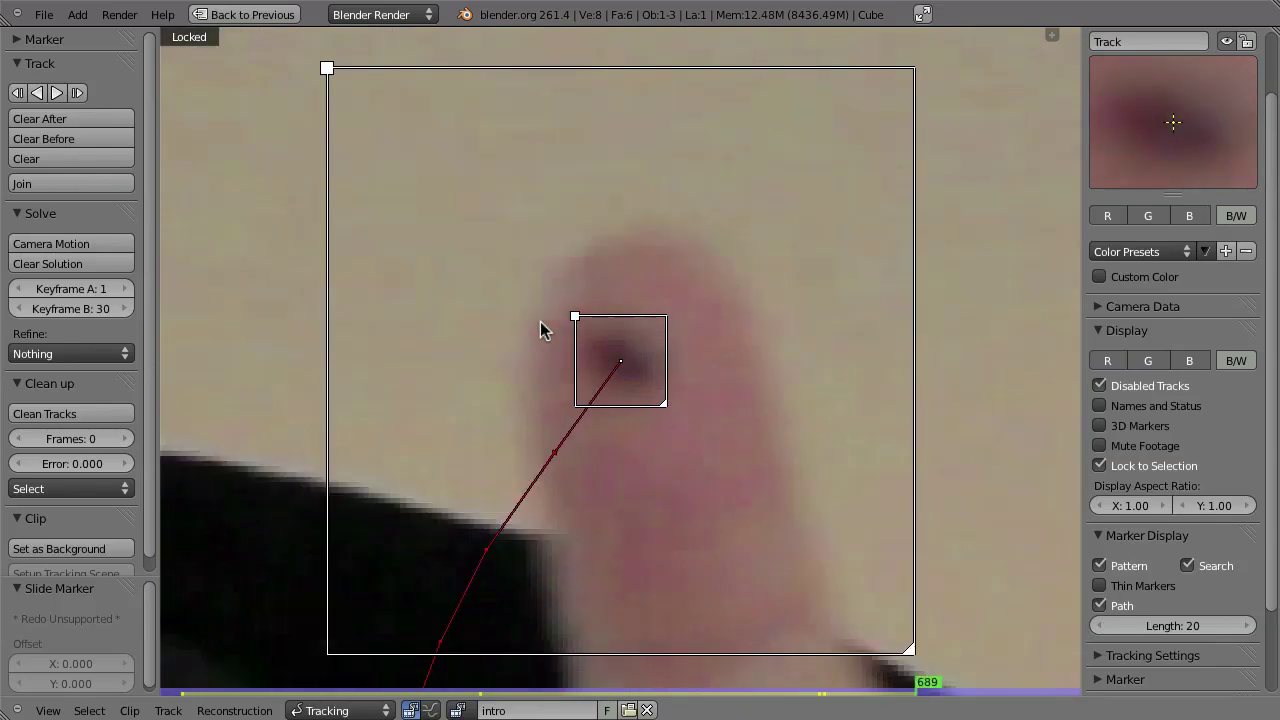
{"action": "key", "text": "alt+Right"}
{"action": "key", "text": "alt+Right"}
{"action": "key", "text": "alt+Right"}
{"action": "key", "text": "alt+Right"}
{"action": "key", "text": "alt+Right"}
{"action": "key", "text": "alt+Right"}
{"action": "key", "text": "alt+Right"}
{"action": "key", "text": "alt+Right"}
{"action": "key", "text": "alt+Right"}
{"action": "key", "text": "alt+Right"}
{"action": "key", "text": "alt+Right"}
{"action": "key", "text": "alt+Right"}
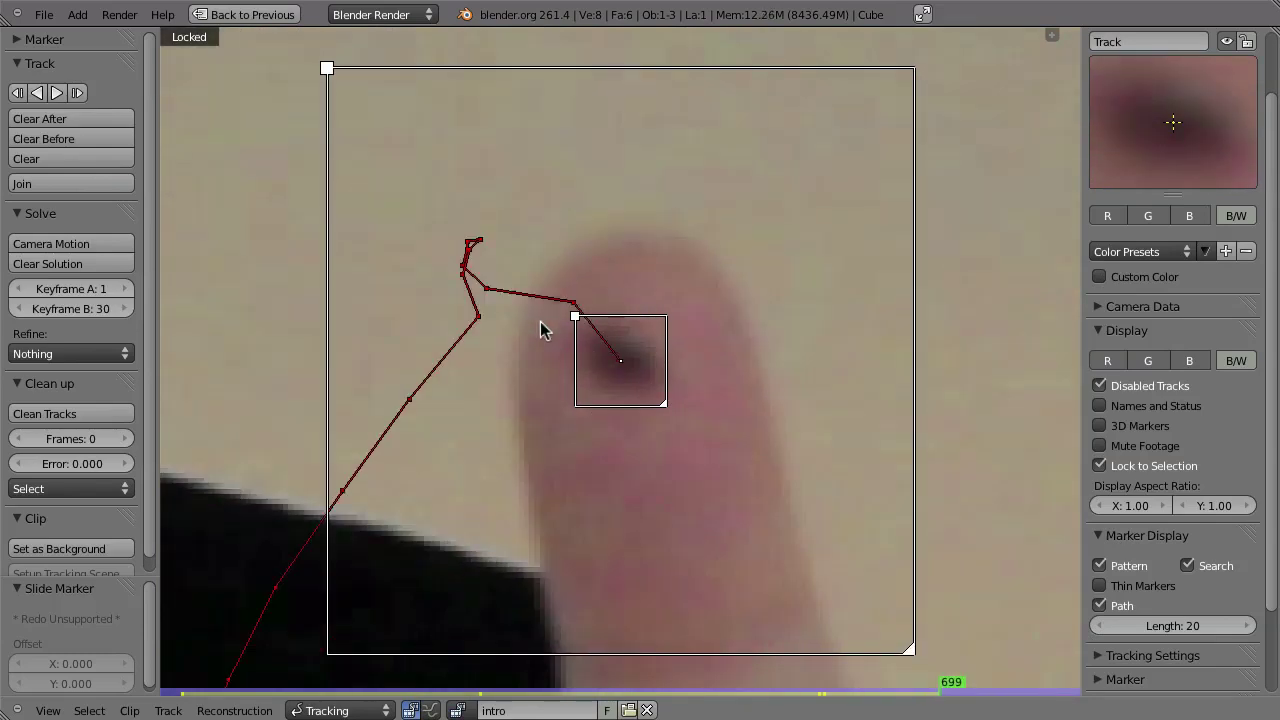
{"action": "key", "text": "alt+Right"}
{"action": "key", "text": "alt+Right"}
{"action": "key", "text": "alt+Right"}
{"action": "key", "text": "alt+Right"}
{"action": "key", "text": "alt+Right"}
{"action": "key", "text": "alt+Right"}
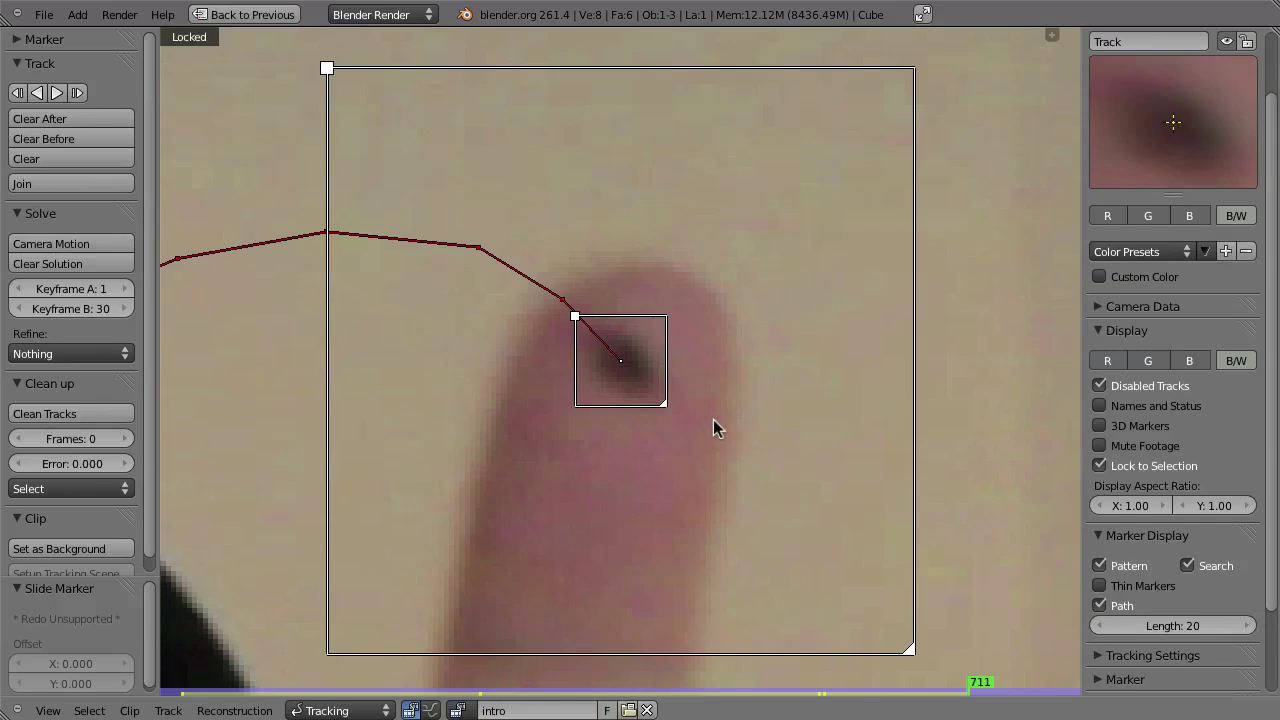
{"action": "key", "text": "alt+Right"}
{"action": "key", "text": "alt+Right"}
{"action": "key", "text": "alt+Right"}
{"action": "key", "text": "alt+Right"}
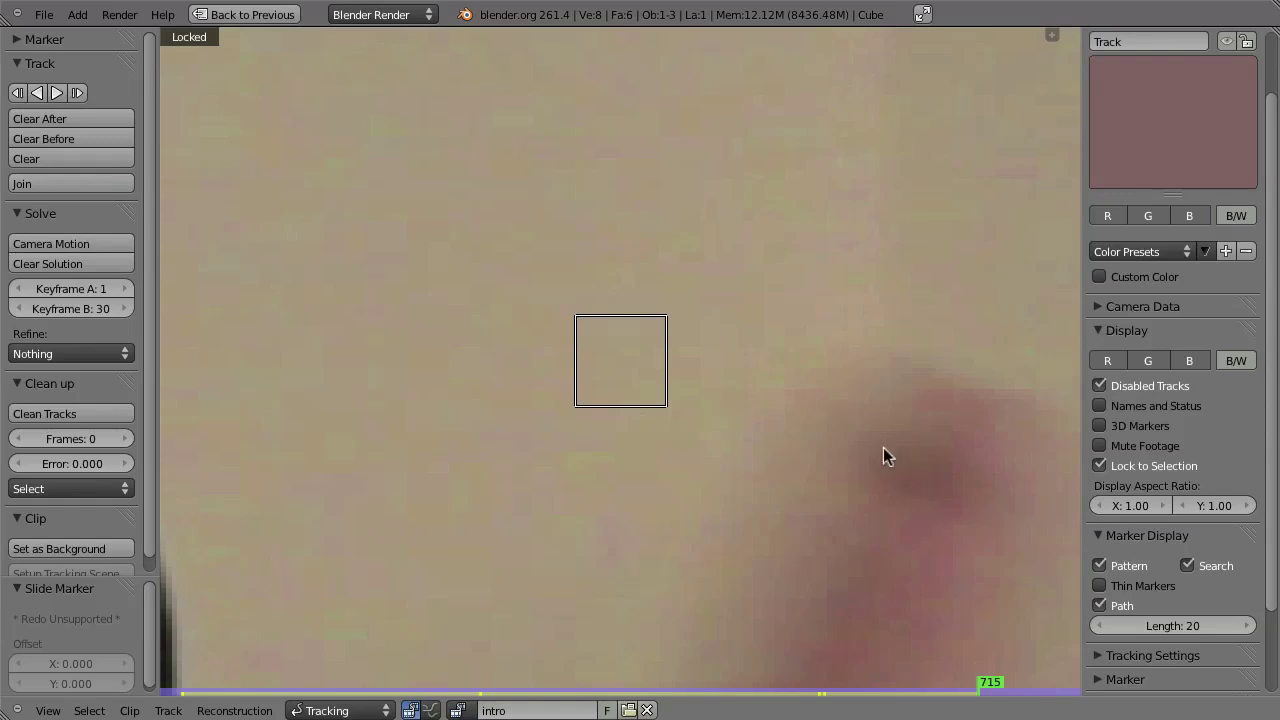
Hand-place the fingertip marker on the fingertip for frames 715 through 718.
{"action": "mouse_move", "coordinate": [819, 478]}
{"action": "middle_mouse_down"}
{"action": "mouse_move", "coordinate": [640, 374]}
{"action": "mouse_move", "coordinate": [605, 378]}
{"action": "middle_mouse_up"}
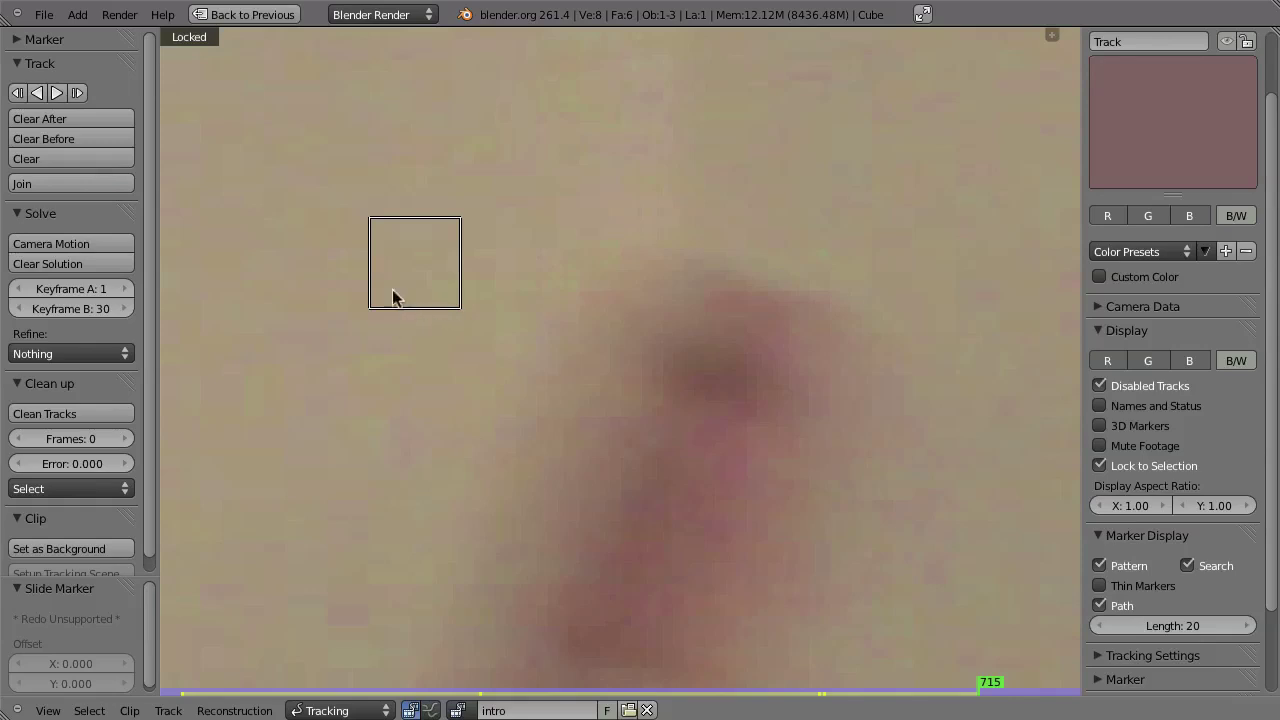
{"action": "mouse_move", "coordinate": [421, 260]}
{"action": "right_mouse_down"}
{"action": "mouse_move", "coordinate": [483, 314]}
{"action": "mouse_move", "coordinate": [730, 371]}
{"action": "right_mouse_up"}
{"action": "scroll", "coordinate": [480, 349], "scroll_direction": "down", "scroll_amount": 2}
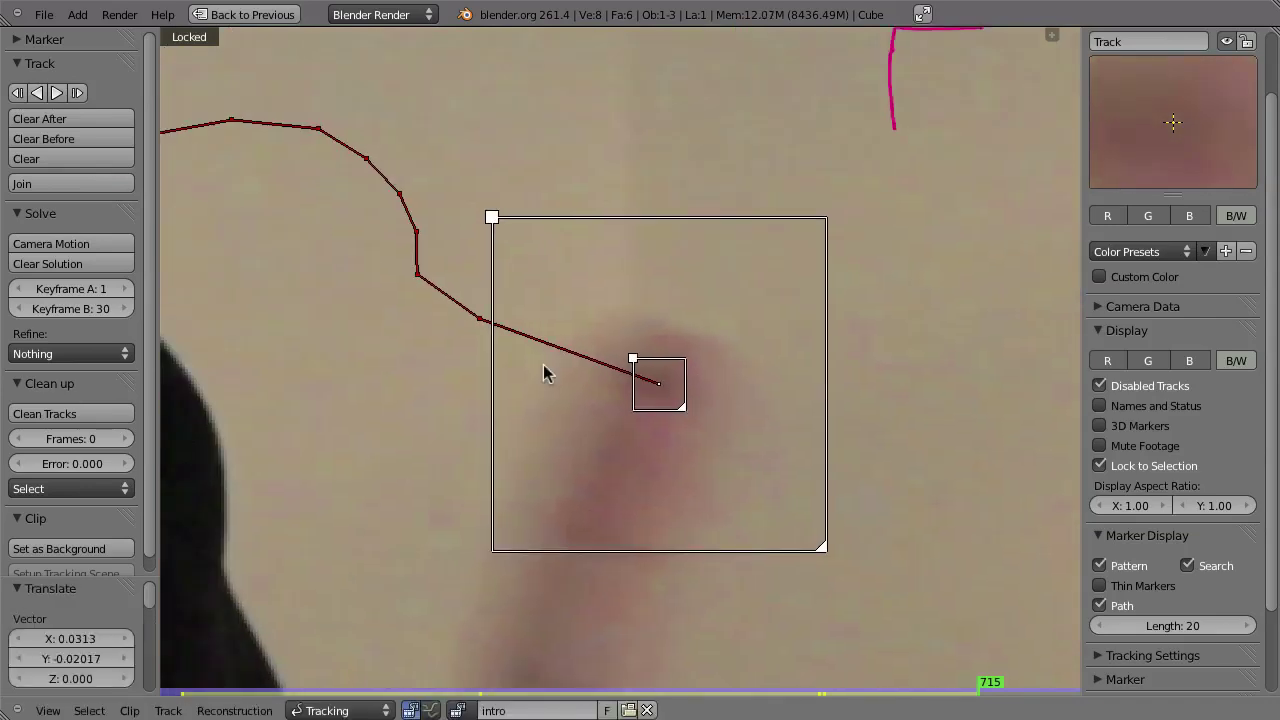
{"action": "key", "text": "Right"}
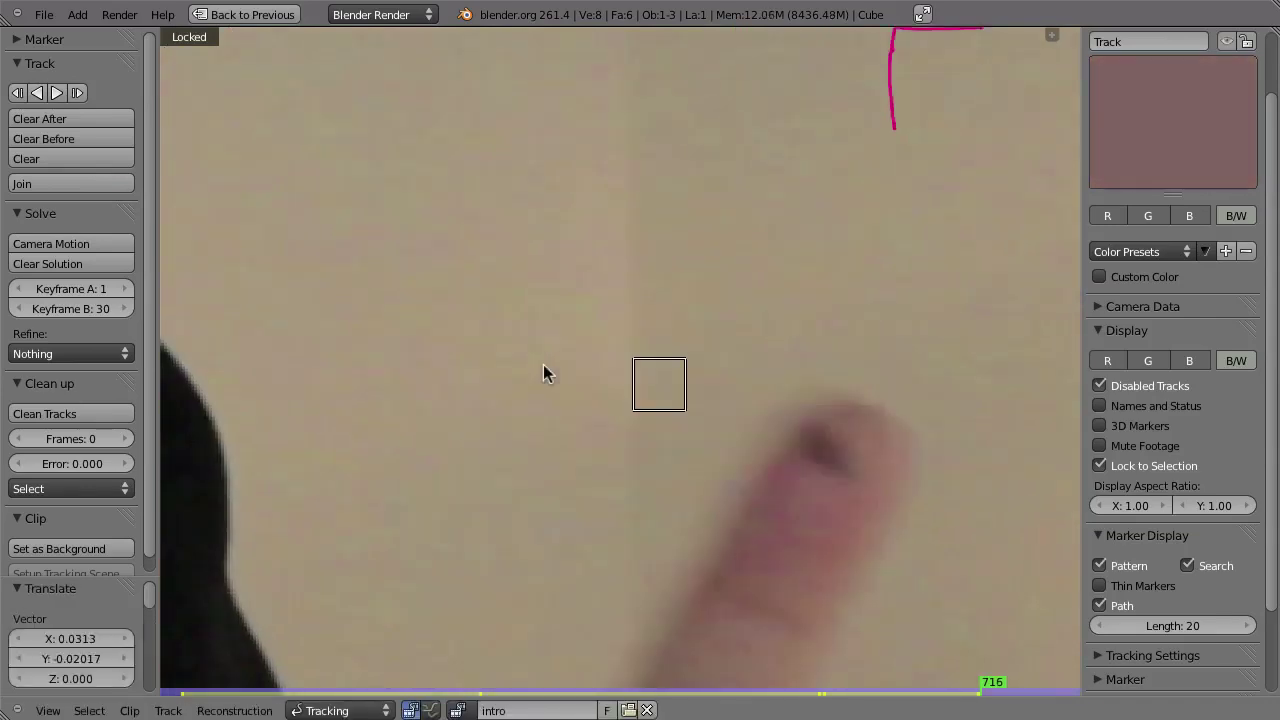
{"action": "mouse_move", "coordinate": [677, 372]}
{"action": "right_mouse_down"}
{"action": "mouse_move", "coordinate": [815, 400]}
{"action": "mouse_move", "coordinate": [821, 417]}
{"action": "right_mouse_up"}
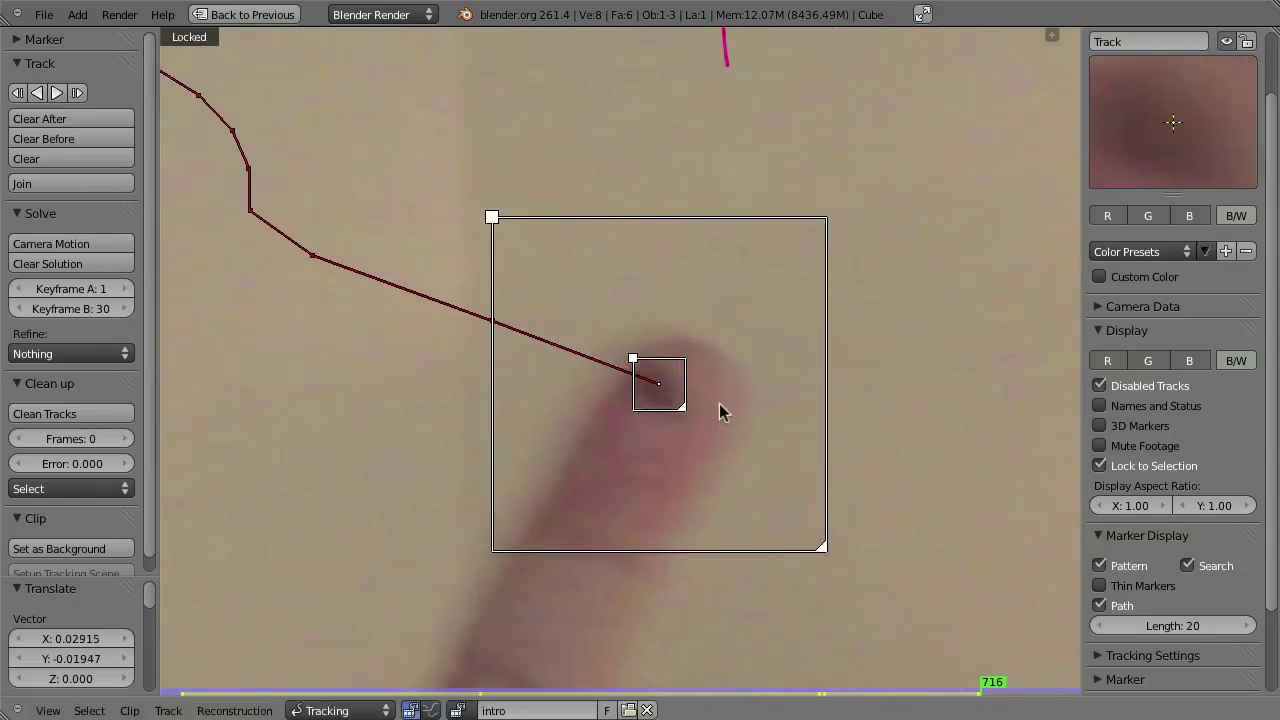
{"action": "key", "text": "Right"}
{"action": "right_click_drag", "start_coordinate": [651, 403], "coordinate": [694, 441]}
{"action": "key", "text": "Right"}
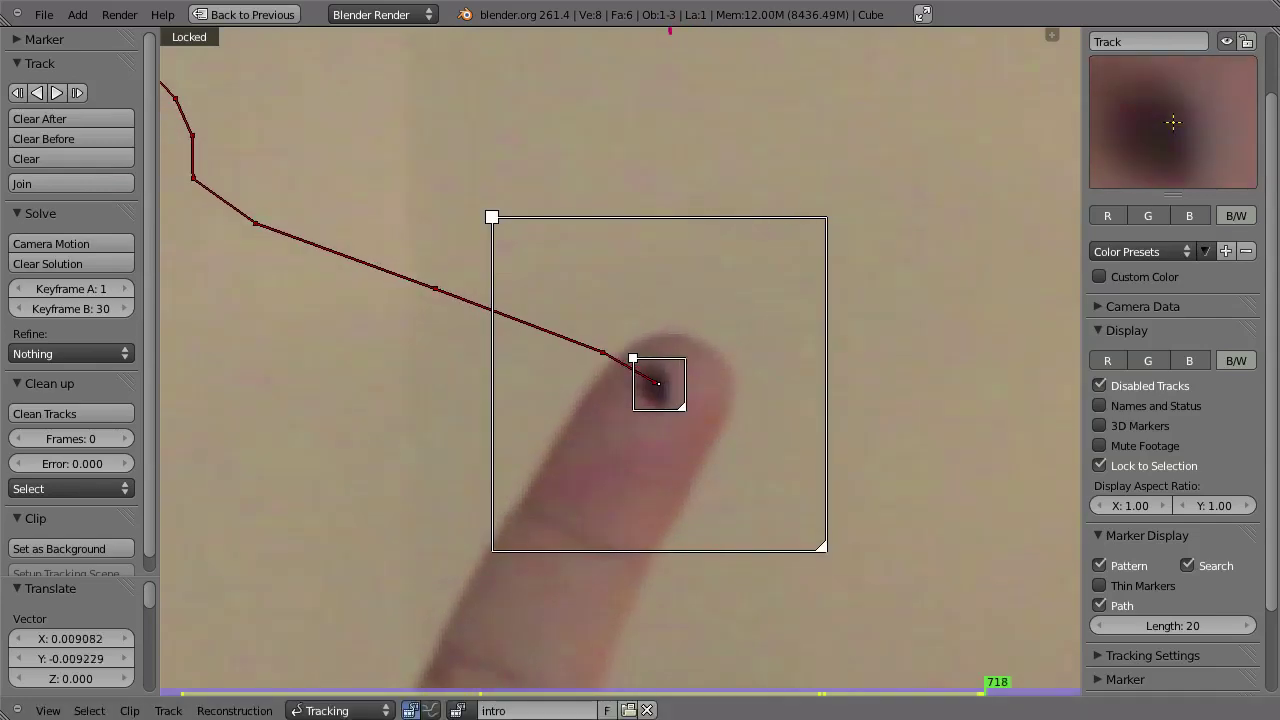
Track the marker forward to frame 743 and re-place it on the fingertip.
{"action": "key", "text": "alt+Right"}
{"action": "key", "text": "alt+Right"}
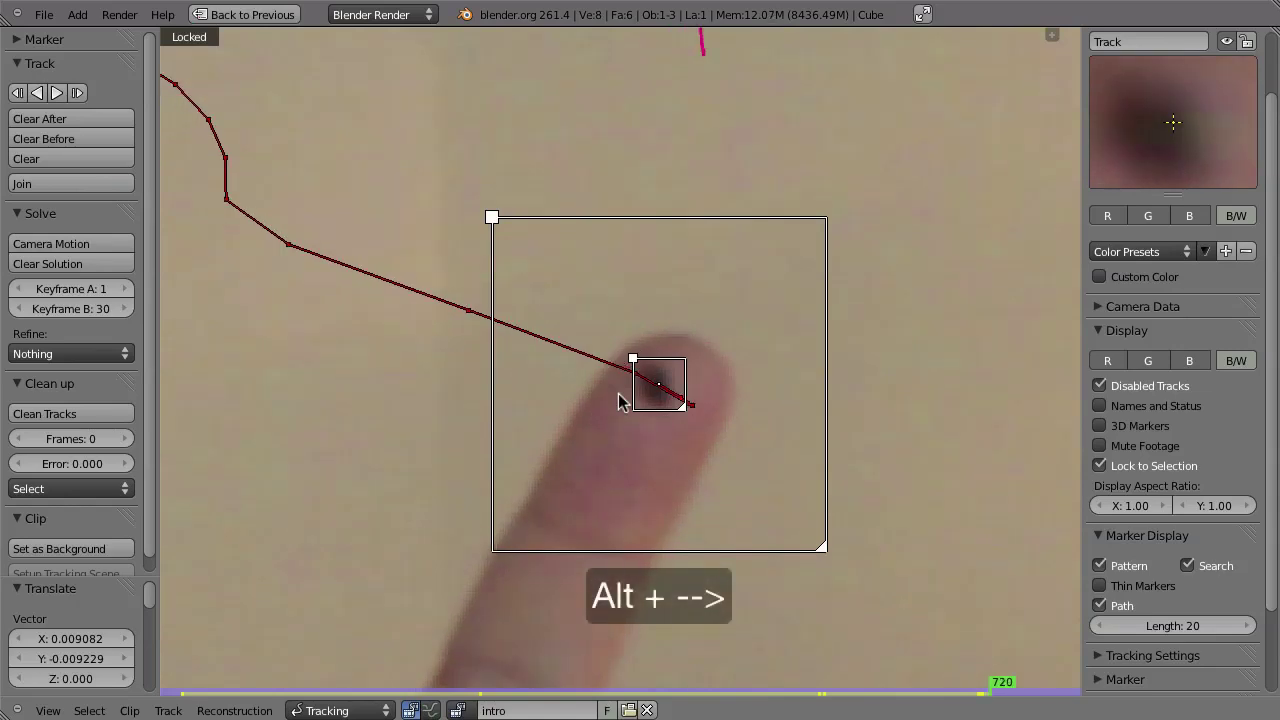
{"action": "key", "text": "alt+Right"}
{"action": "key", "text": "alt+Right"}
{"action": "key", "text": "alt+Right"}
{"action": "key", "text": "alt+Right"}
{"action": "key", "text": "alt+Right"}
{"action": "key", "text": "alt+Right"}
{"action": "key", "text": "alt+Right"}
{"action": "key", "text": "alt+Right"}
{"action": "key", "text": "alt+Right"}
{"action": "key", "text": "alt+Right"}
{"action": "key", "text": "alt+Right"}
{"action": "key", "text": "alt+Right"}
{"action": "key", "text": "alt+Right"}
{"action": "key", "text": "alt+Right"}
{"action": "key", "text": "alt+Right"}
{"action": "key", "text": "alt+Right"}
{"action": "key", "text": "alt+Right"}
{"action": "key", "text": "alt+Right"}
{"action": "key", "text": "alt+Right"}
{"action": "key", "text": "alt+Right"}
{"action": "key", "text": "alt+Right"}
{"action": "key", "text": "alt+Right"}
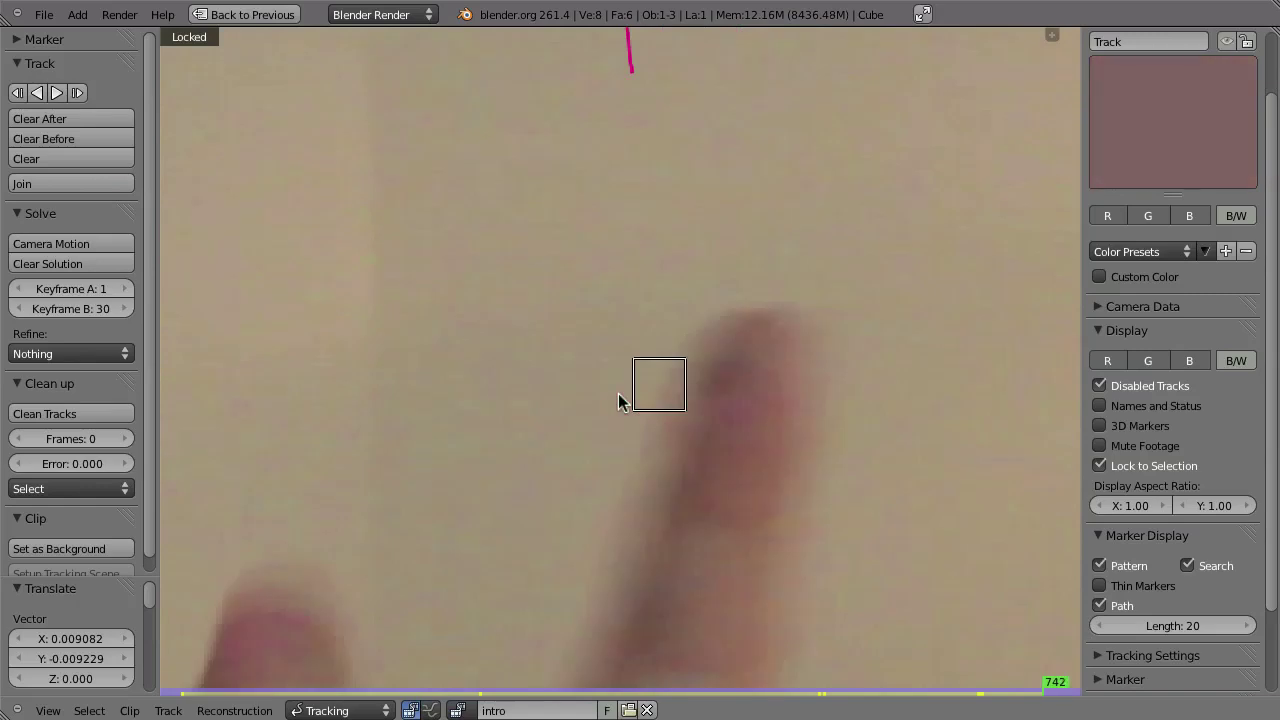
{"action": "key", "text": "alt+Right"}
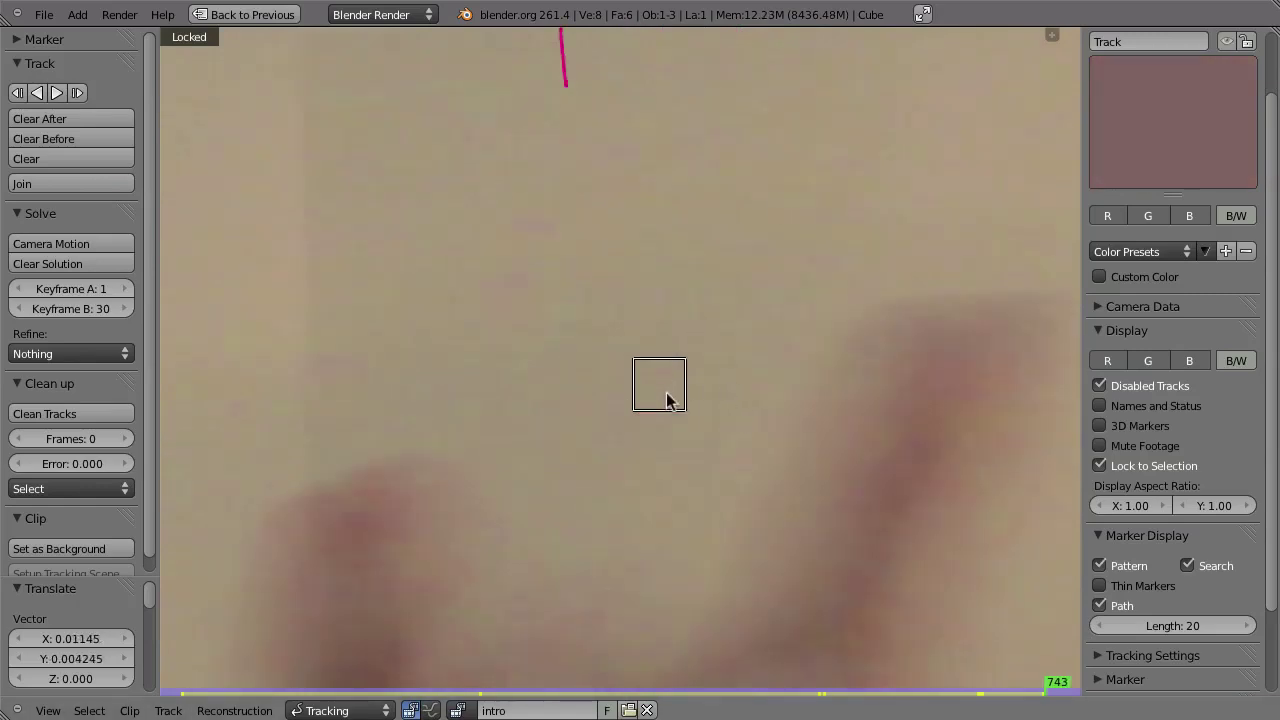
{"action": "key", "text": "g"}
{"action": "left_click", "coordinate": [909, 374]}
{"action": "scroll", "coordinate": [680, 400], "scroll_direction": "down", "scroll_amount": 2}
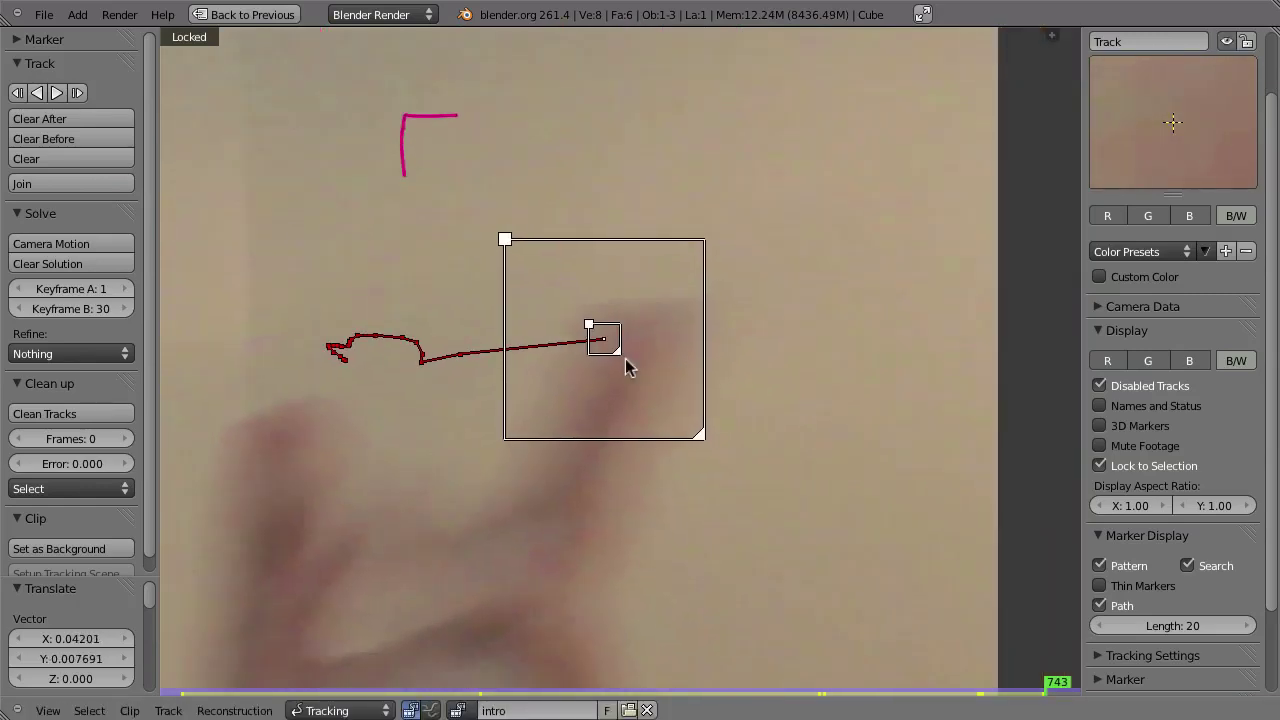
{"action": "key", "text": "g"}
{"action": "left_click", "coordinate": [645, 323]}
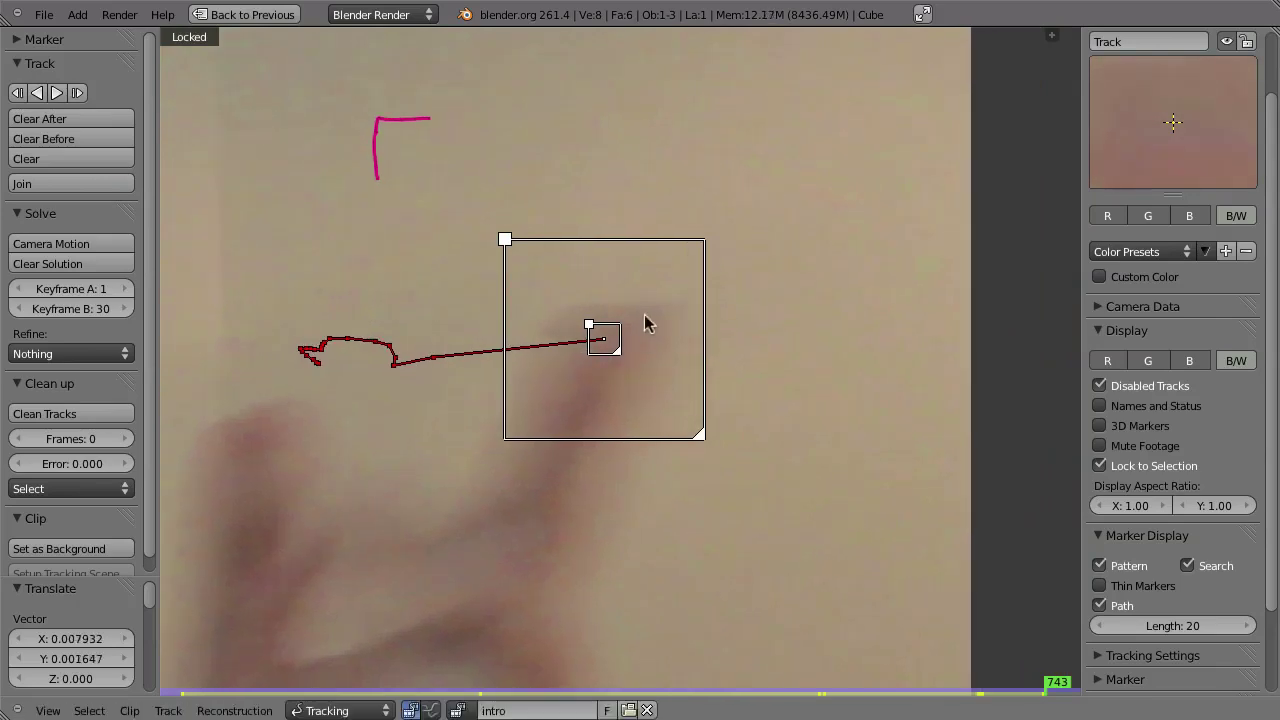
Correct the marker onto the fingertip on frames 744, 745 and 746.
{"action": "key", "text": "Right"}
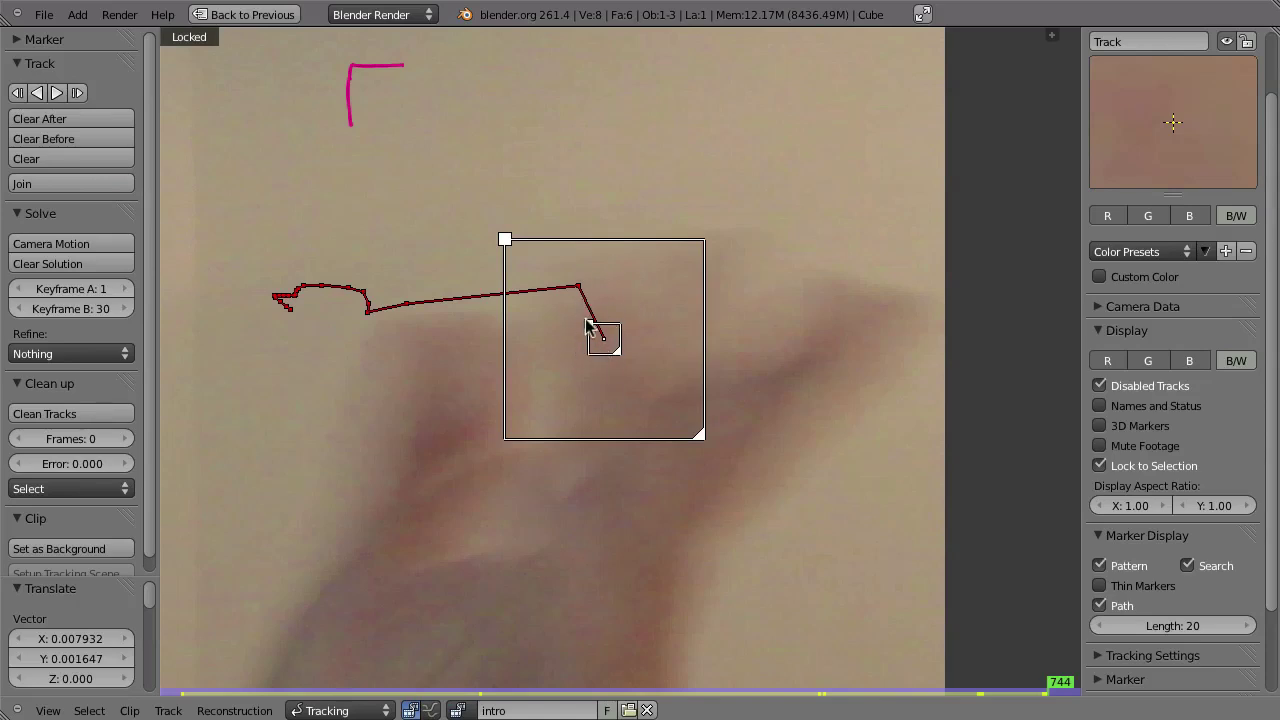
{"action": "mouse_move", "coordinate": [582, 345]}
{"action": "right_mouse_down"}
{"action": "mouse_move", "coordinate": [631, 300]}
{"action": "mouse_move", "coordinate": [617, 314]}
{"action": "mouse_move", "coordinate": [592, 304]}
{"action": "mouse_move", "coordinate": [577, 268]}
{"action": "right_mouse_up"}
{"action": "key", "text": "Right"}
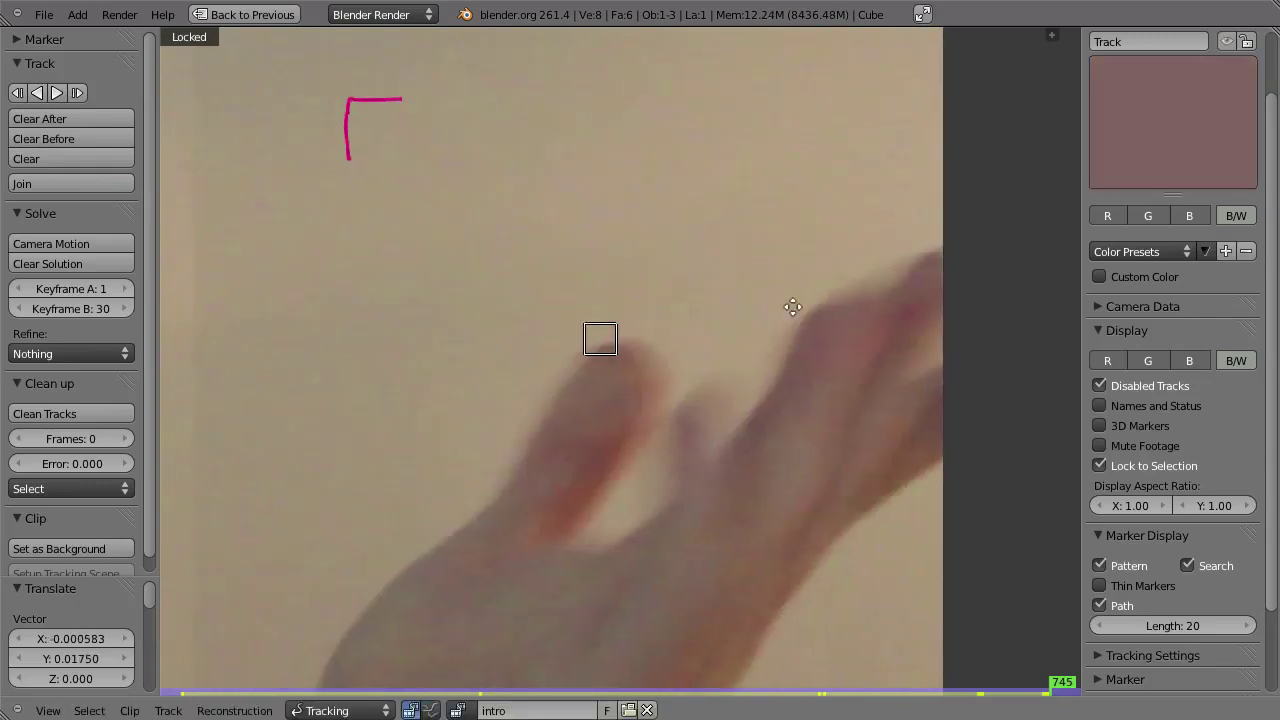
{"action": "middle_click_drag", "start_coordinate": [790, 306], "coordinate": [572, 233]}
{"action": "mouse_move", "coordinate": [423, 329]}
{"action": "right_mouse_down"}
{"action": "mouse_move", "coordinate": [571, 334]}
{"action": "mouse_move", "coordinate": [563, 354]}
{"action": "mouse_move", "coordinate": [448, 356]}
{"action": "mouse_move", "coordinate": [468, 317]}
{"action": "mouse_move", "coordinate": [517, 309]}
{"action": "mouse_move", "coordinate": [583, 260]}
{"action": "mouse_move", "coordinate": [593, 319]}
{"action": "mouse_move", "coordinate": [631, 297]}
{"action": "mouse_move", "coordinate": [566, 329]}
{"action": "mouse_move", "coordinate": [634, 297]}
{"action": "mouse_move", "coordinate": [509, 277]}
{"action": "mouse_move", "coordinate": [626, 317]}
{"action": "mouse_move", "coordinate": [642, 303]}
{"action": "mouse_move", "coordinate": [594, 331]}
{"action": "mouse_move", "coordinate": [678, 290]}
{"action": "right_mouse_up"}
{"action": "key", "text": "Right"}
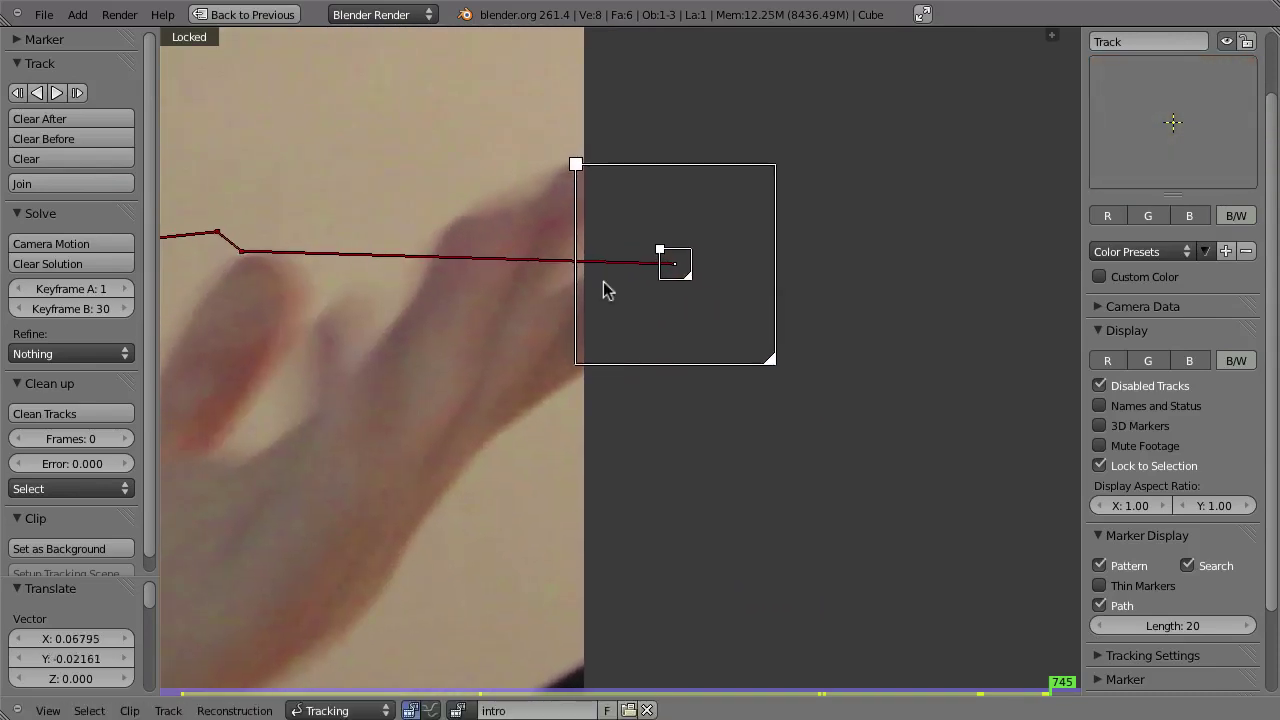
{"action": "mouse_move", "coordinate": [764, 337]}
{"action": "right_mouse_down"}
{"action": "mouse_move", "coordinate": [729, 323]}
{"action": "mouse_move", "coordinate": [674, 242]}
{"action": "right_mouse_up"}
{"action": "key", "text": "Right"}
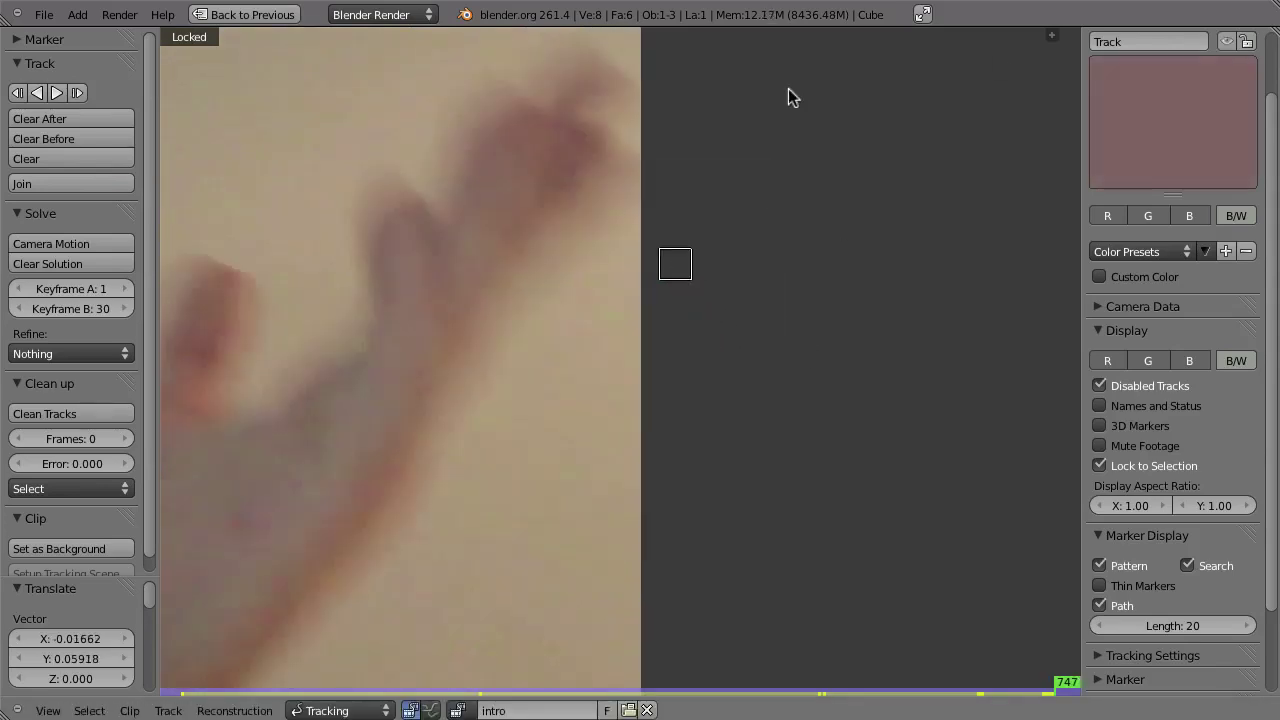
Re-place the lost marker on the fingertip through frames 747 to 751.
{"action": "mouse_move", "coordinate": [749, 263]}
{"action": "right_mouse_down"}
{"action": "mouse_move", "coordinate": [663, 177]}
{"action": "mouse_move", "coordinate": [643, 179]}
{"action": "mouse_move", "coordinate": [630, 242]}
{"action": "mouse_move", "coordinate": [780, 51]}
{"action": "right_mouse_up"}
{"action": "key", "text": "Right"}
{"action": "right_click_drag", "start_coordinate": [763, 398], "coordinate": [658, 338]}
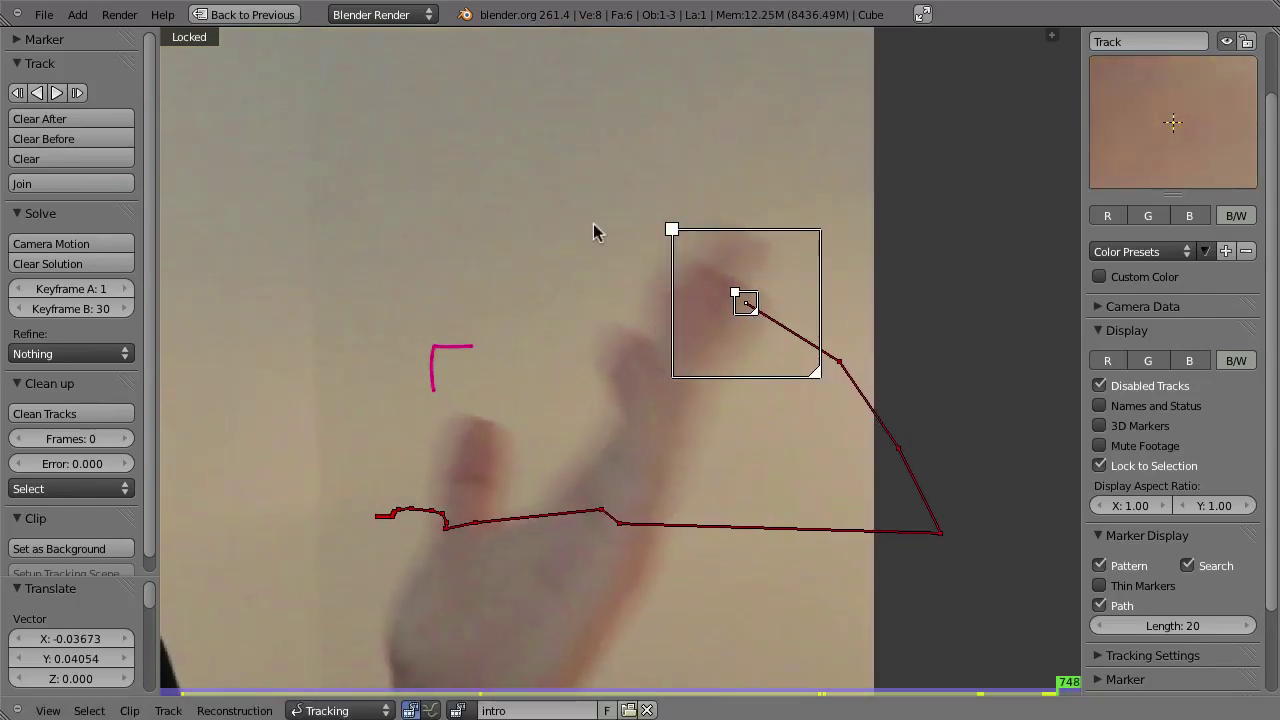
{"action": "key", "text": "Right"}
{"action": "mouse_move", "coordinate": [700, 374]}
{"action": "right_mouse_down"}
{"action": "mouse_move", "coordinate": [576, 315]}
{"action": "mouse_move", "coordinate": [580, 289]}
{"action": "mouse_move", "coordinate": [475, 325]}
{"action": "right_mouse_up"}
{"action": "key", "text": "Right"}
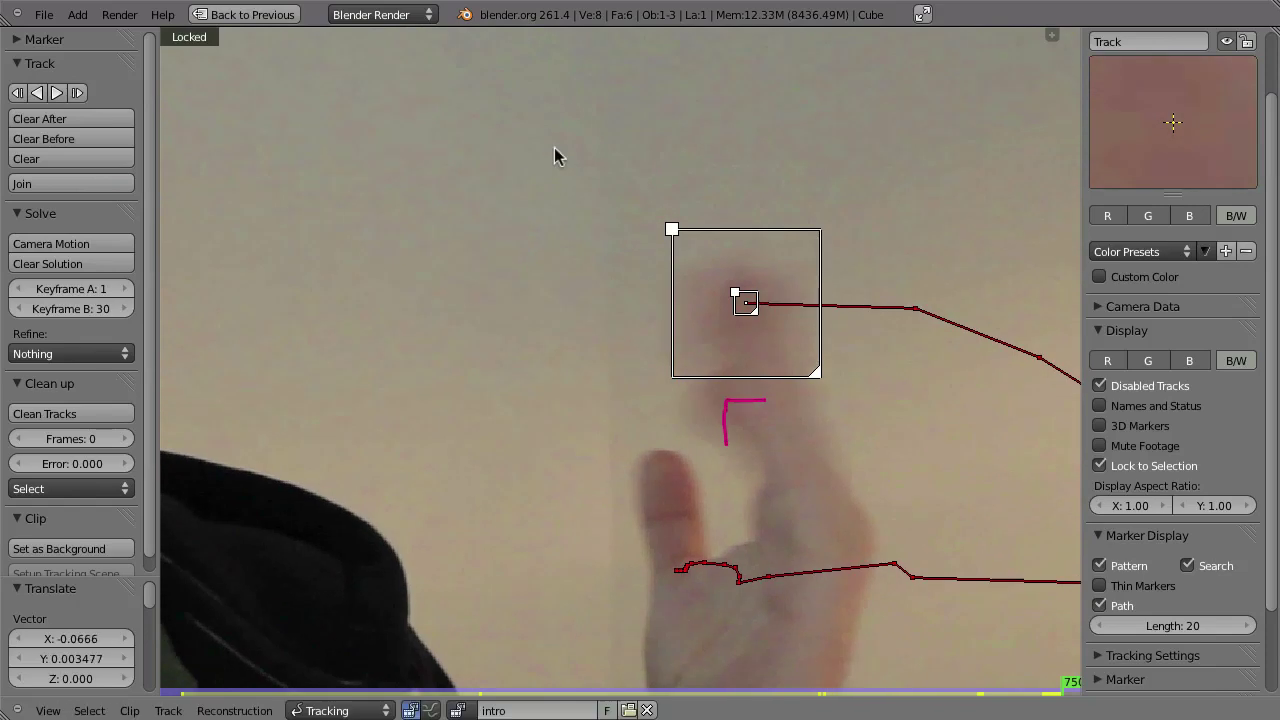
{"action": "key", "text": "Right"}
{"action": "right_click_drag", "start_coordinate": [747, 372], "coordinate": [632, 435]}
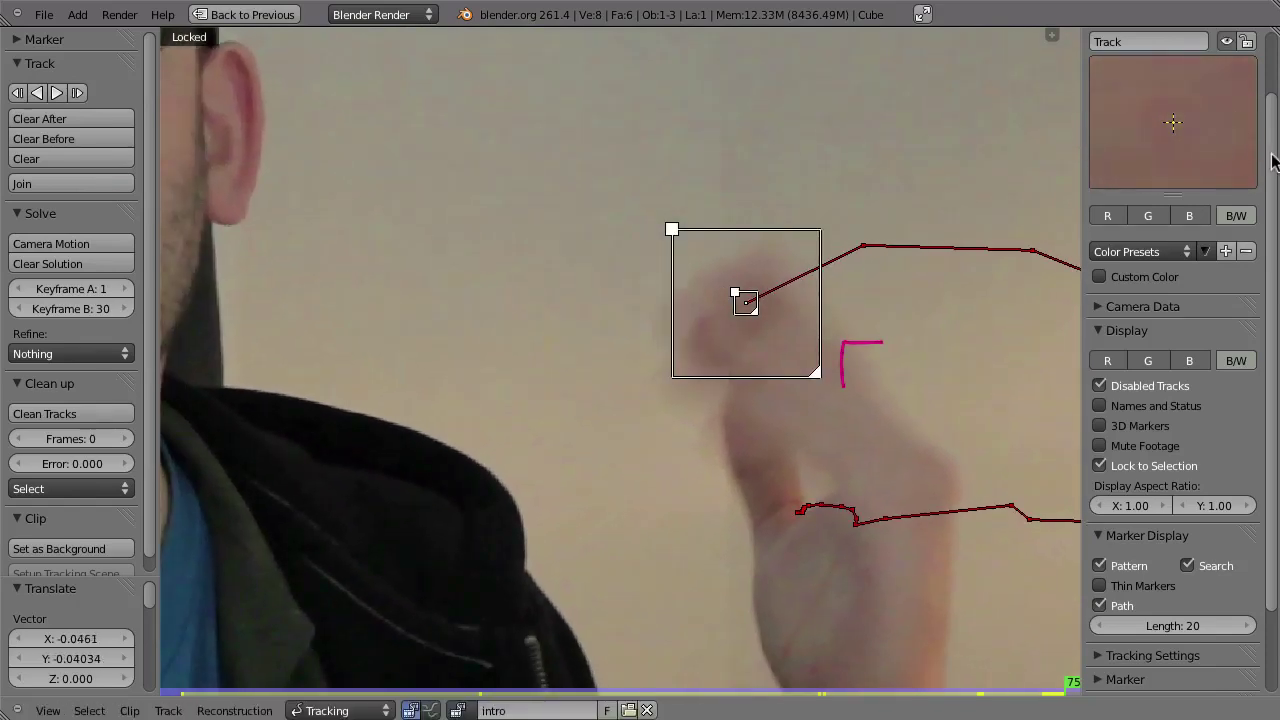
{"action": "scroll", "coordinate": [1273, 160], "scroll_direction": "up", "scroll_amount": 2}
Delete the grease pencil layer holding the magenta stroke.
{"action": "left_click", "coordinate": [1097, 40]}
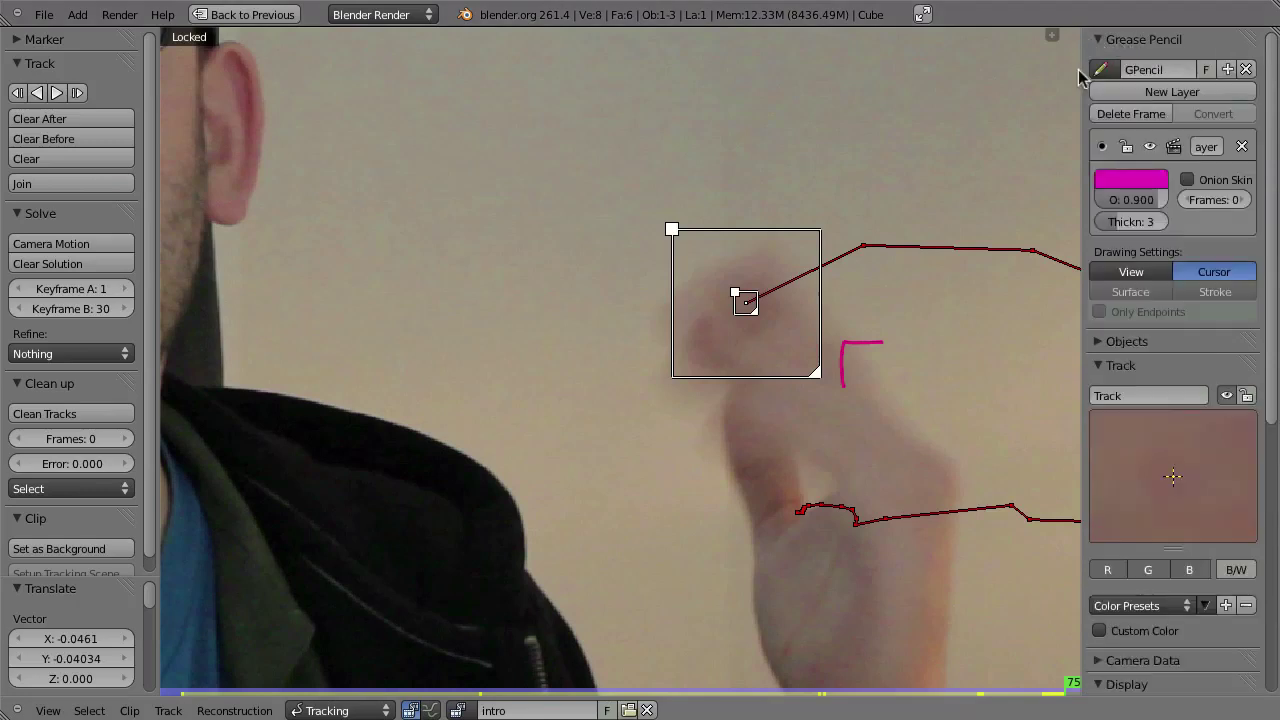
{"action": "left_click", "coordinate": [1242, 146]}
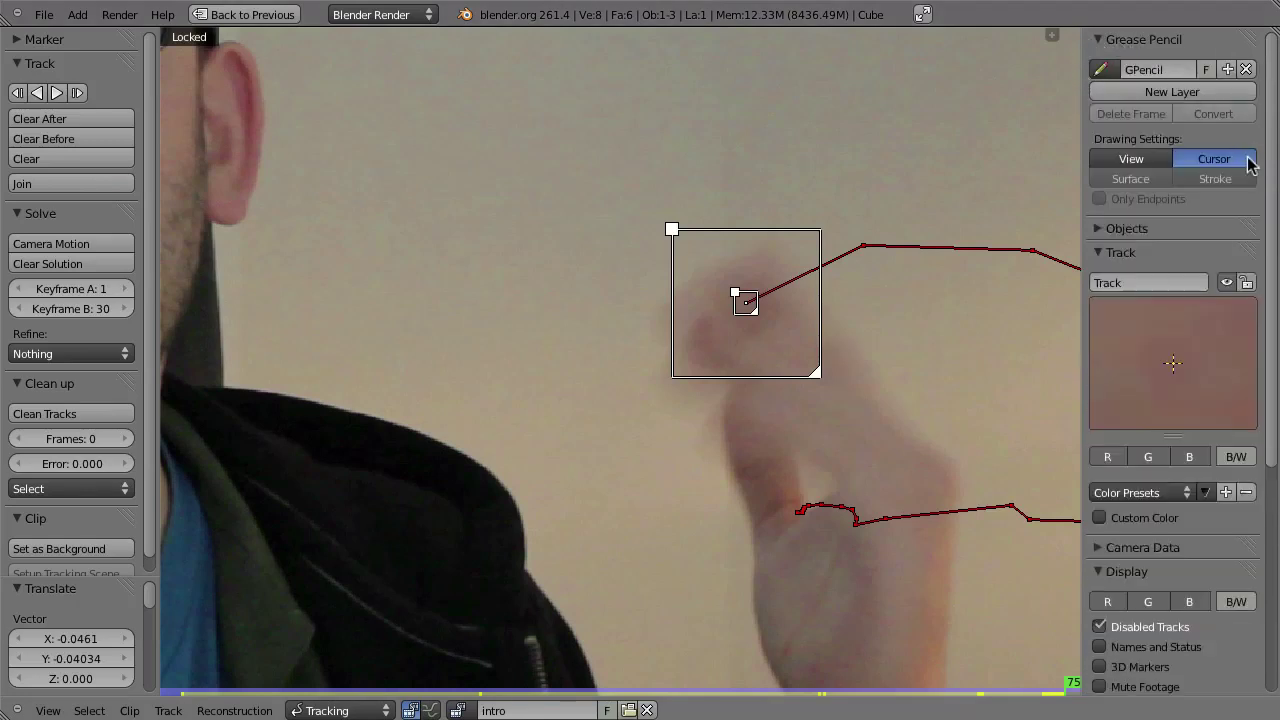
{"action": "left_click", "coordinate": [1100, 40]}
Step back three frames, grabbing the marker onto the fingertip on each one.
{"action": "key", "text": "Left"}
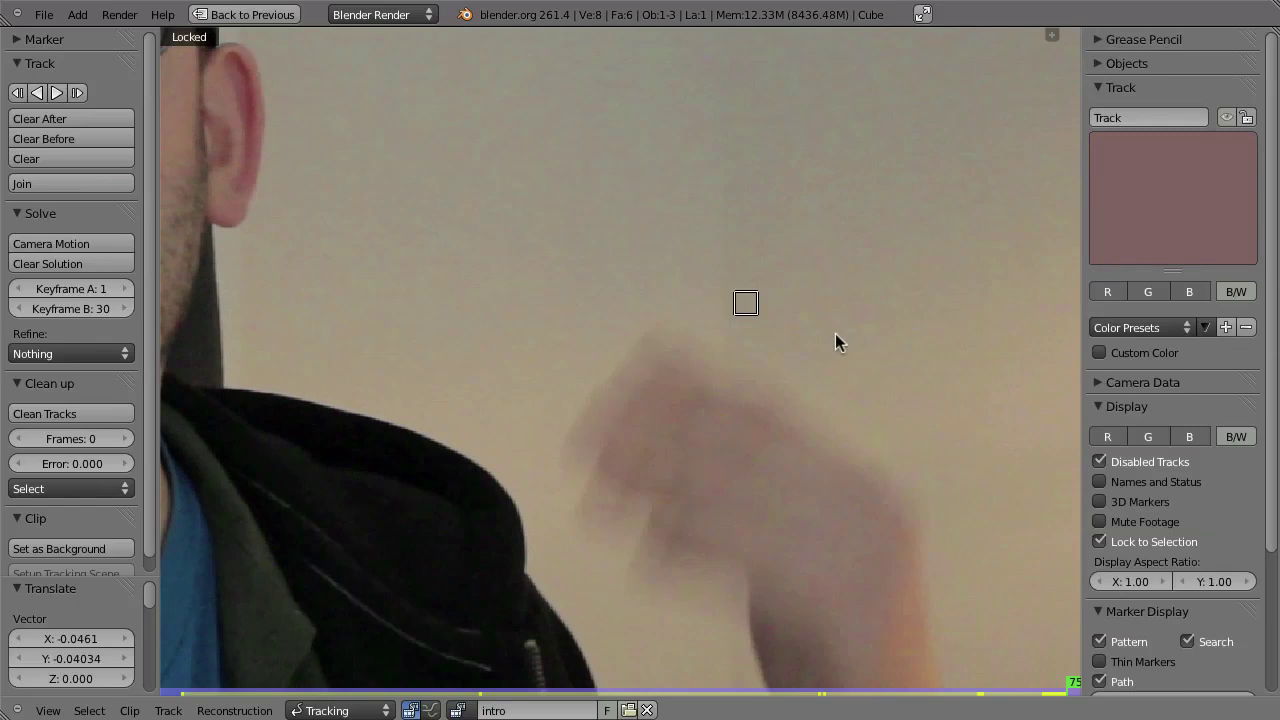
{"action": "key", "text": "g"}
{"action": "left_click", "coordinate": [734, 297]}
{"action": "key", "text": "Left"}
{"action": "key", "text": "g"}
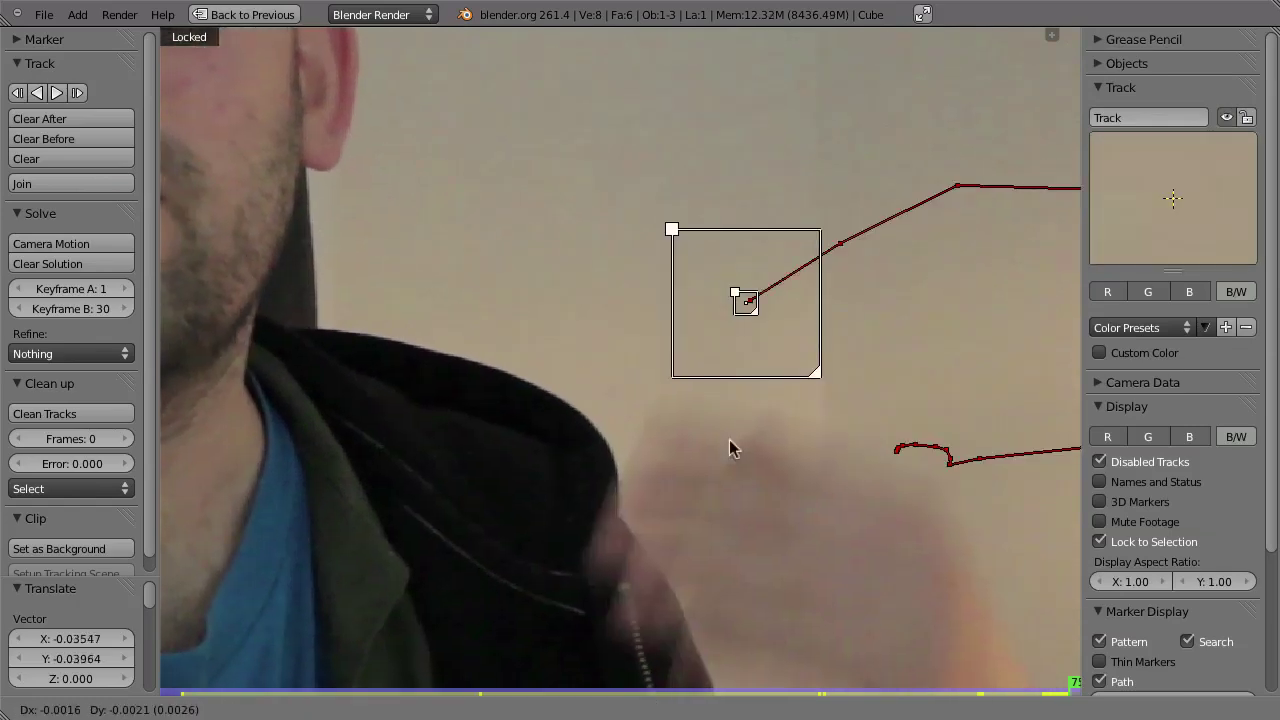
{"action": "left_click", "coordinate": [669, 366]}
{"action": "key", "text": "Left"}
{"action": "key", "text": "g"}
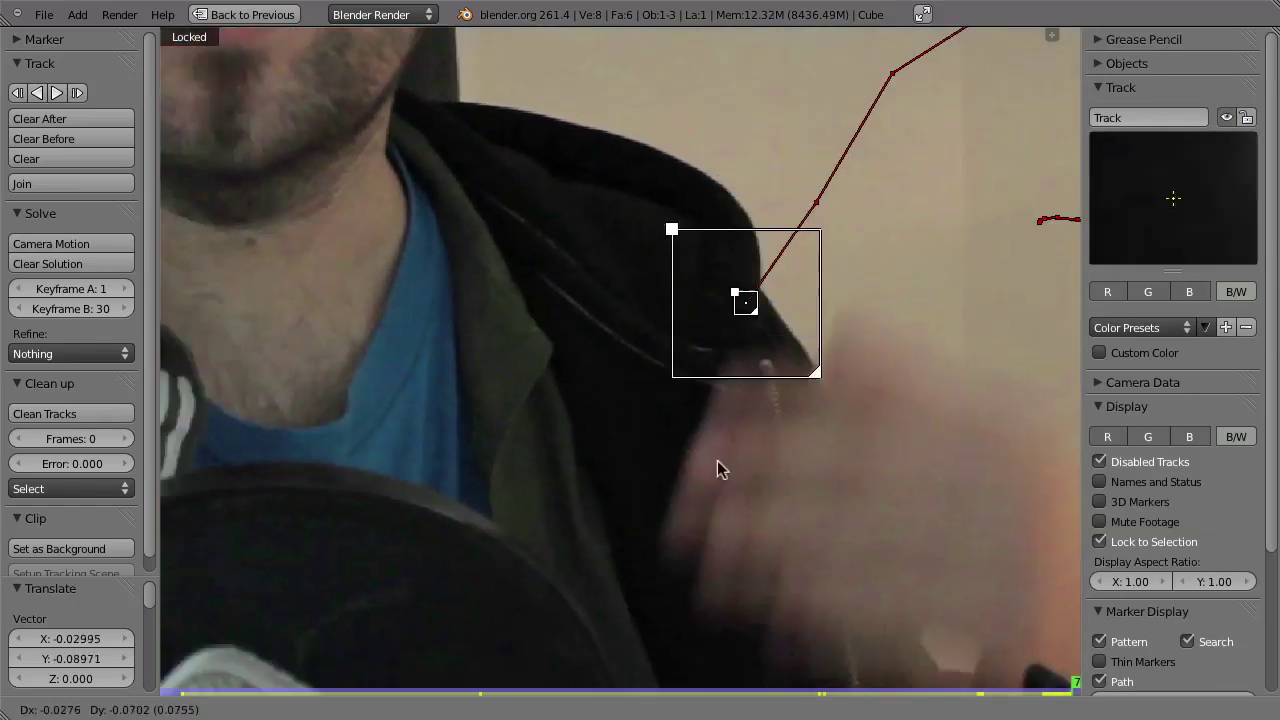
{"action": "left_click", "coordinate": [737, 392]}
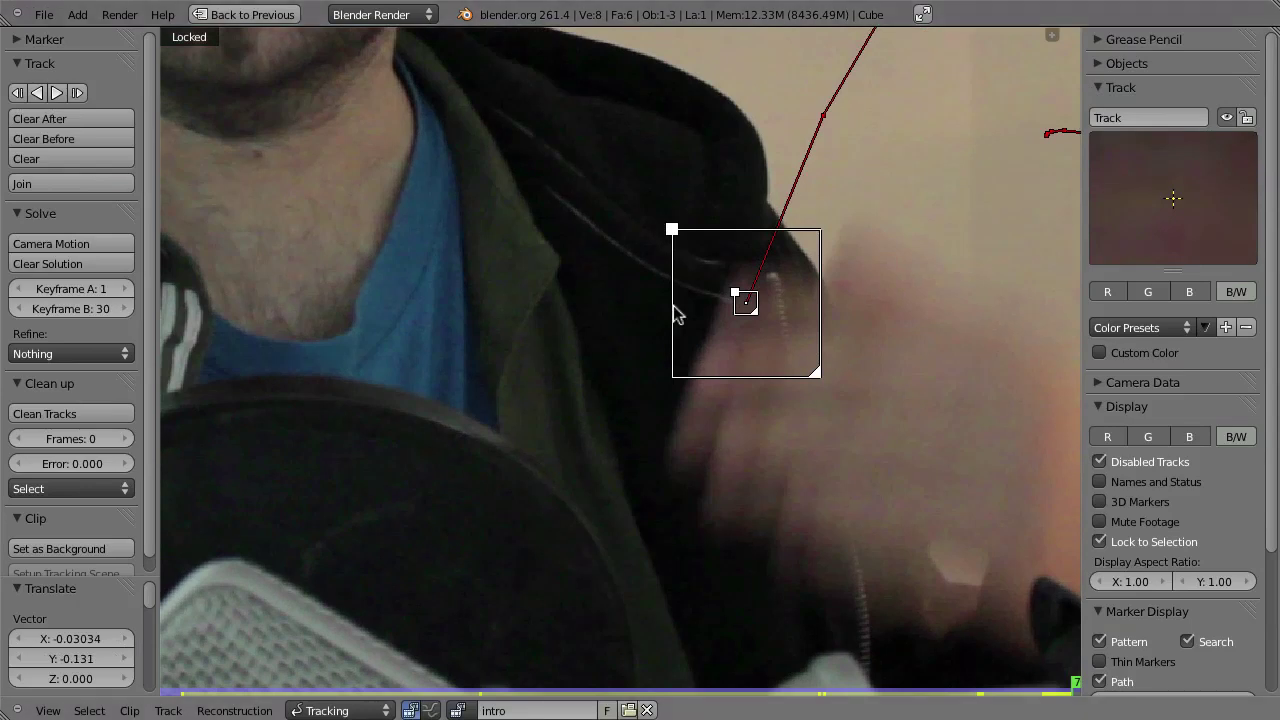
Set the marker on the hand over two more frames, then track forward with Ctrl+T.
{"action": "key", "text": "Left"}
{"action": "key", "text": "Left"}
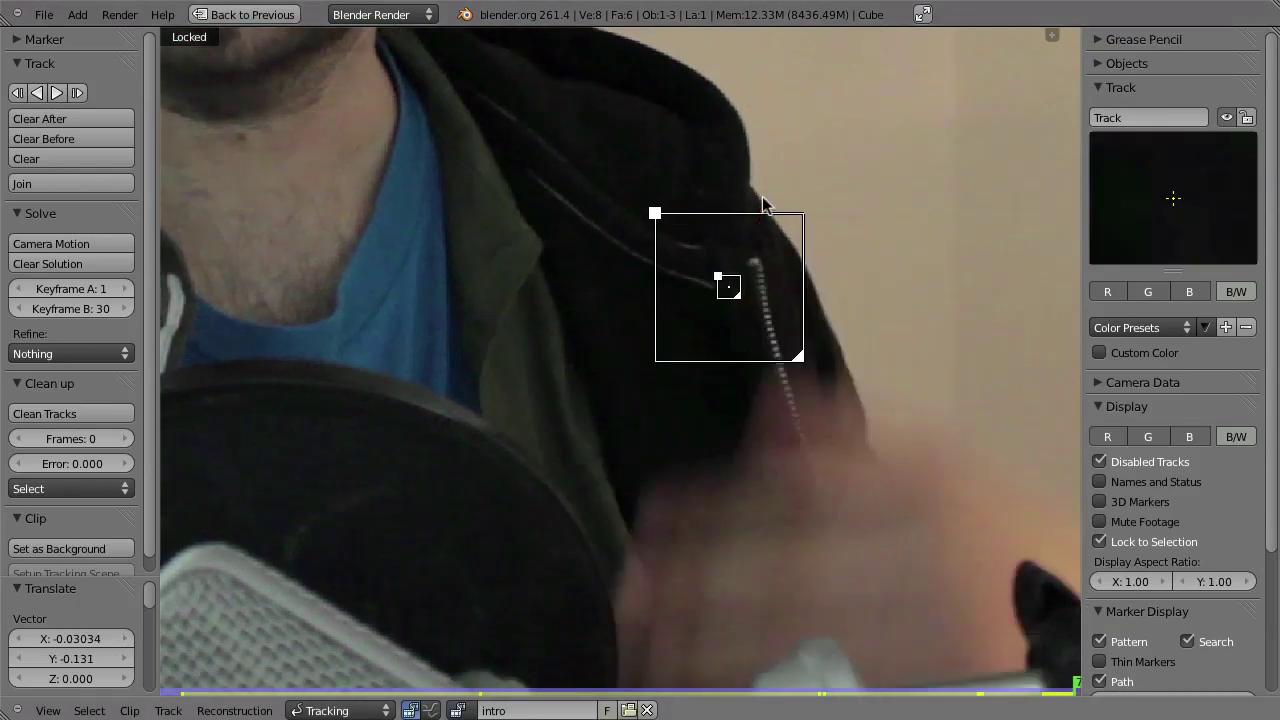
{"action": "key", "text": "g"}
{"action": "left_click", "coordinate": [663, 590]}
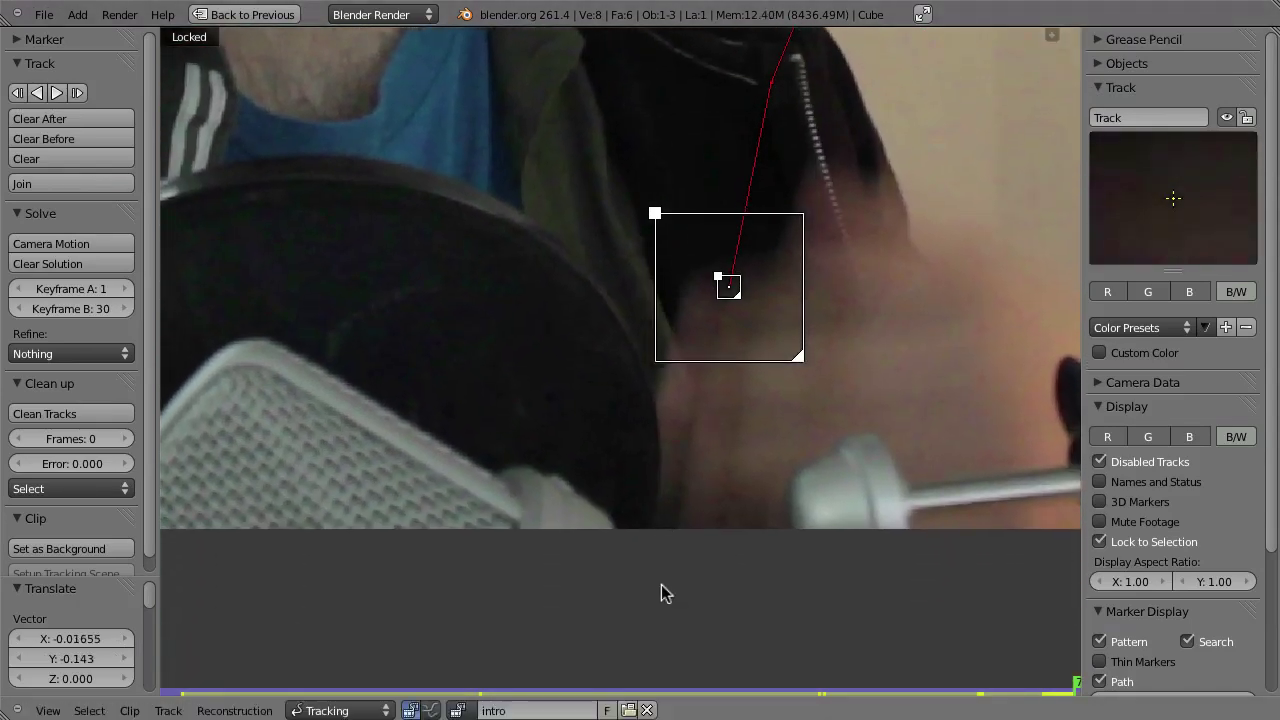
{"action": "key", "text": "g"}
{"action": "left_click", "coordinate": [805, 338]}
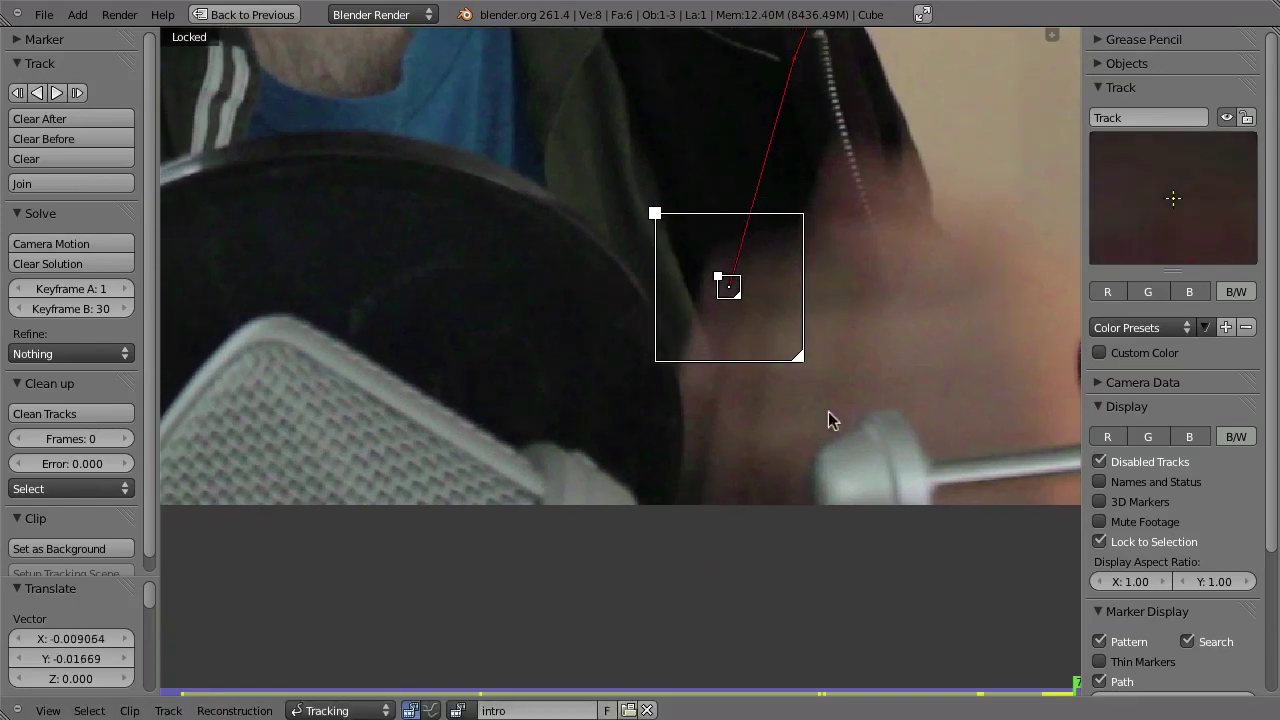
{"action": "key", "text": "Left"}
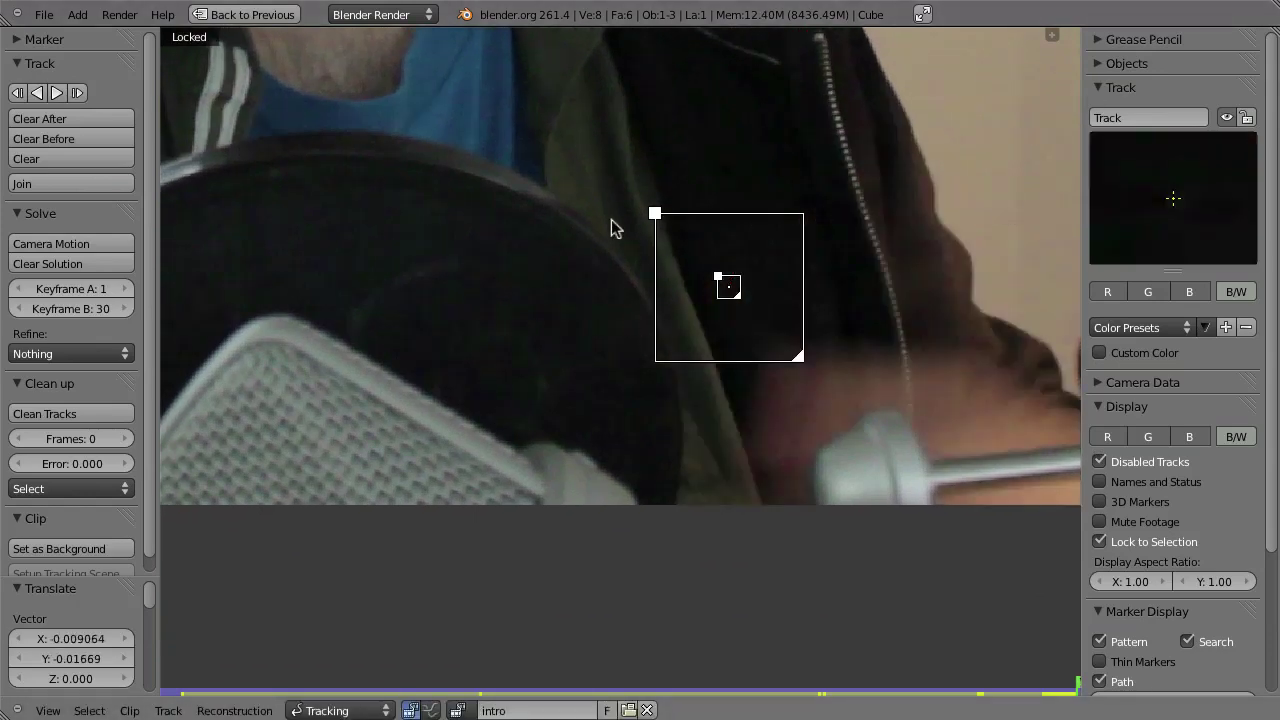
{"action": "key", "text": "g"}
{"action": "left_click", "coordinate": [743, 500]}
{"action": "key", "text": "g"}
{"action": "key", "text": "ctrl+t"}
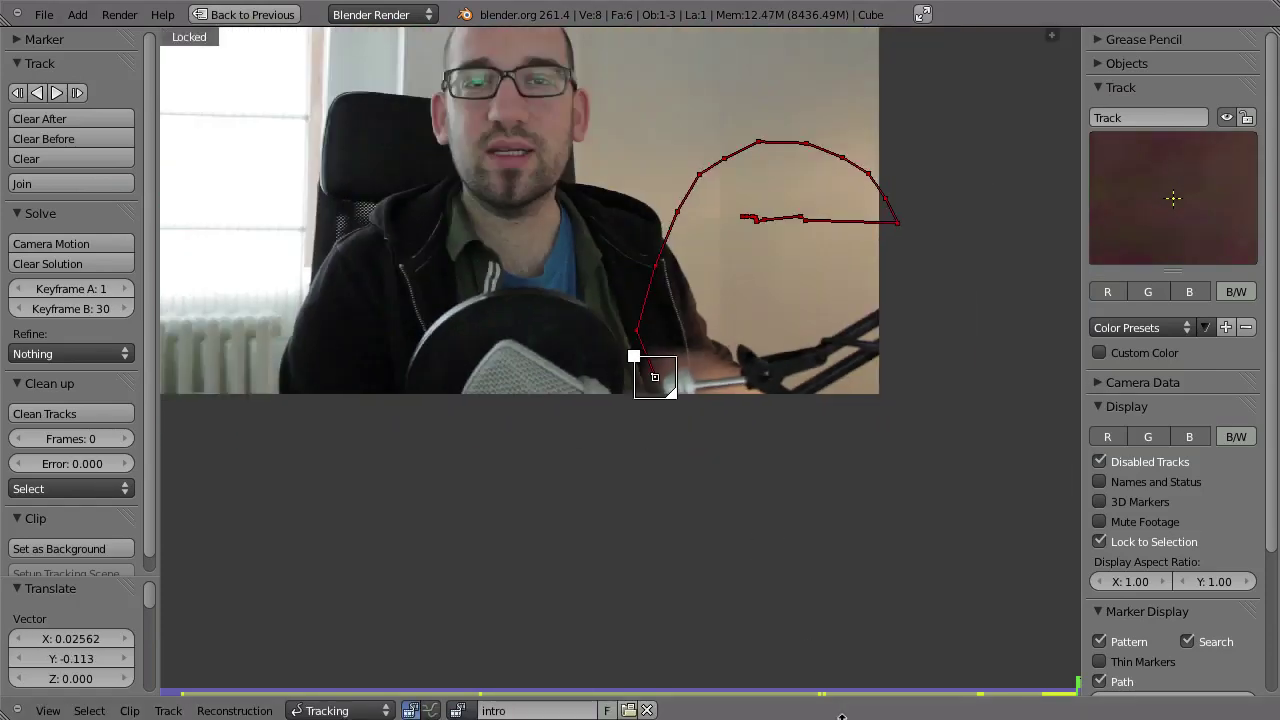
{"action": "key", "text": "ctrl+shift+Left"}
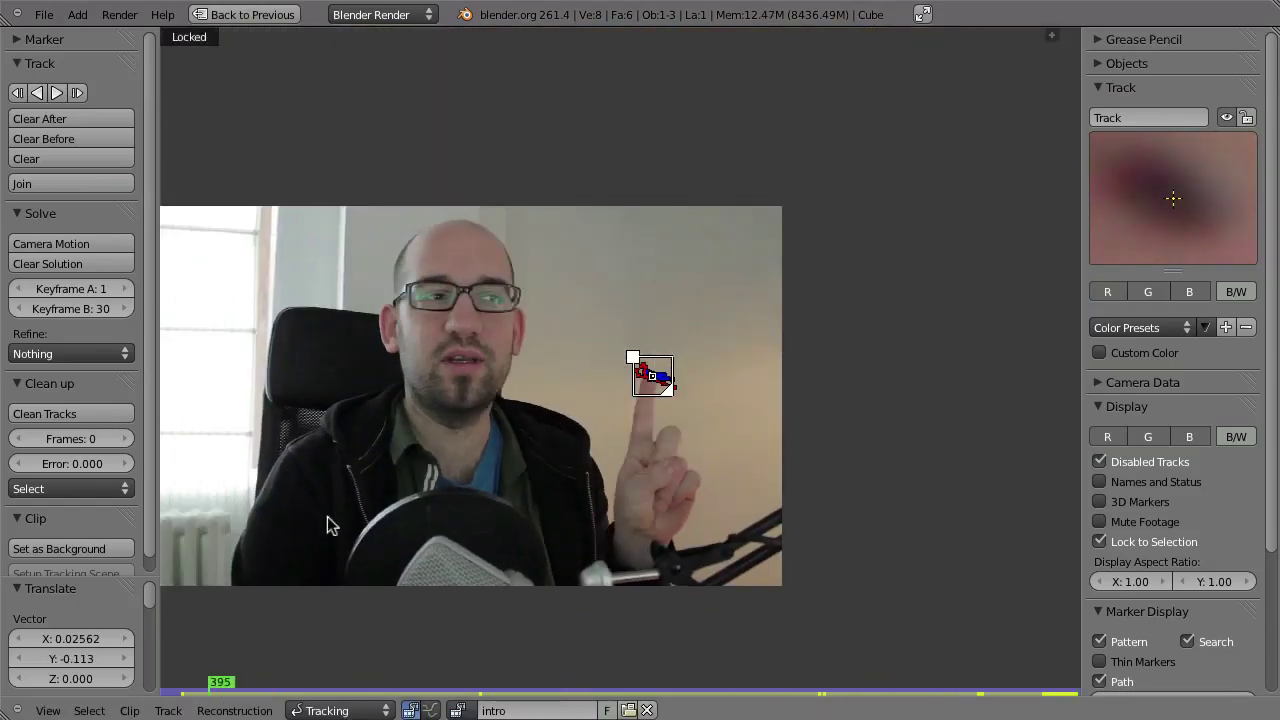
Step back to frame 381 and place the marker on the fingertip there.
{"action": "scroll", "coordinate": [596, 410], "scroll_direction": "up", "scroll_amount": 6}
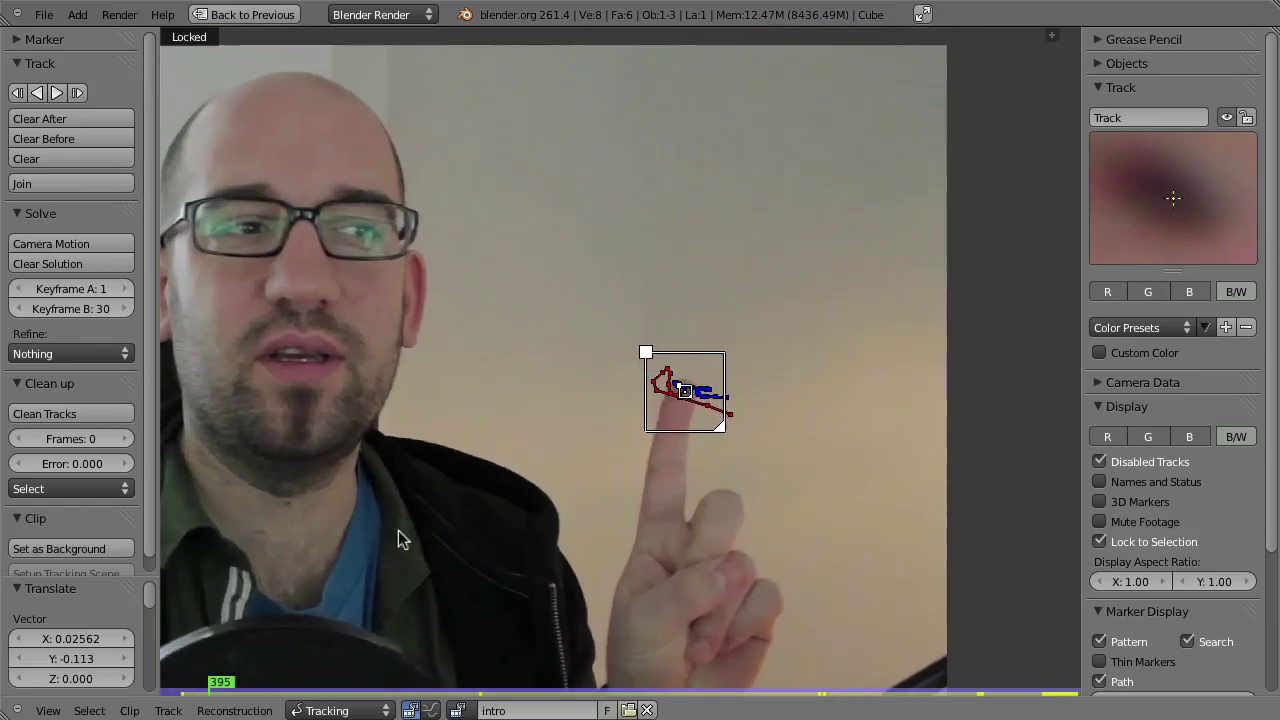
{"action": "key", "text": "Left"}
{"action": "key", "text": "Left"}
{"action": "key", "text": "Left"}
{"action": "key", "text": "Left"}
{"action": "key", "text": "Left"}
{"action": "key", "text": "Left"}
{"action": "key", "text": "Left"}
{"action": "key", "text": "Left"}
{"action": "key", "text": "Left"}
{"action": "key", "text": "Left"}
{"action": "key", "text": "Left"}
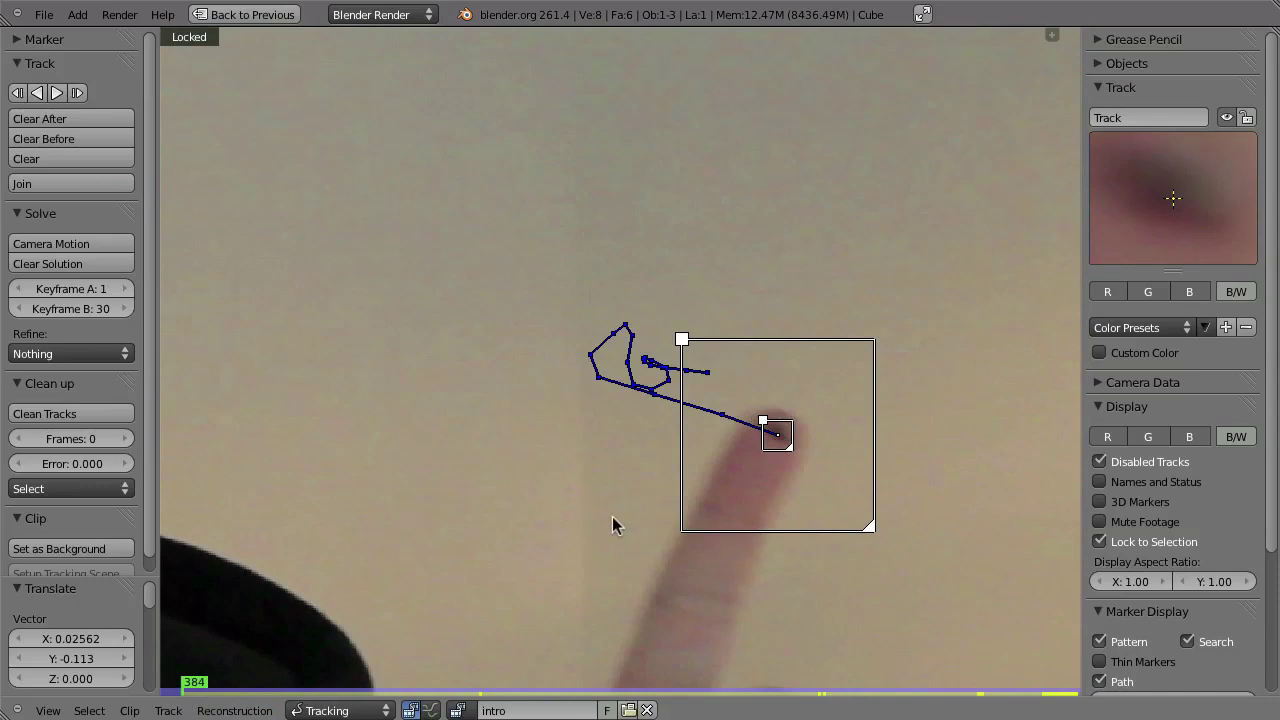
{"action": "key", "text": "alt+Left"}
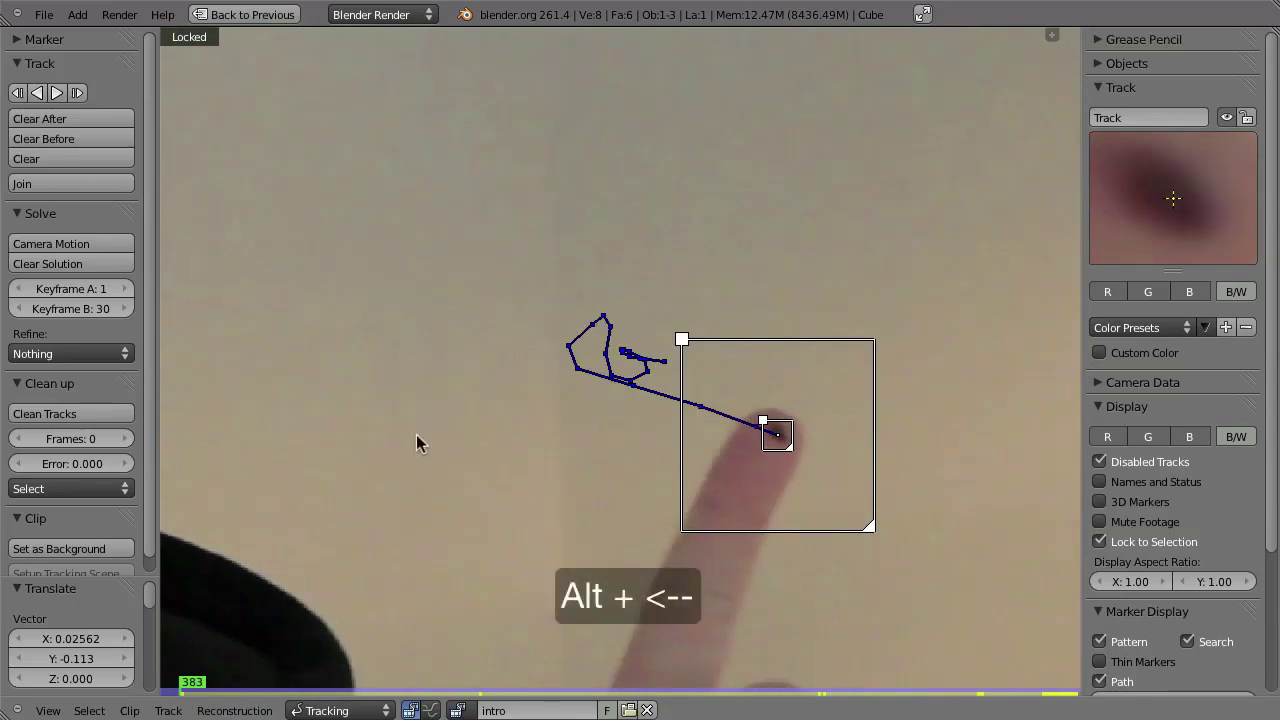
{"action": "key", "text": "alt+Left"}
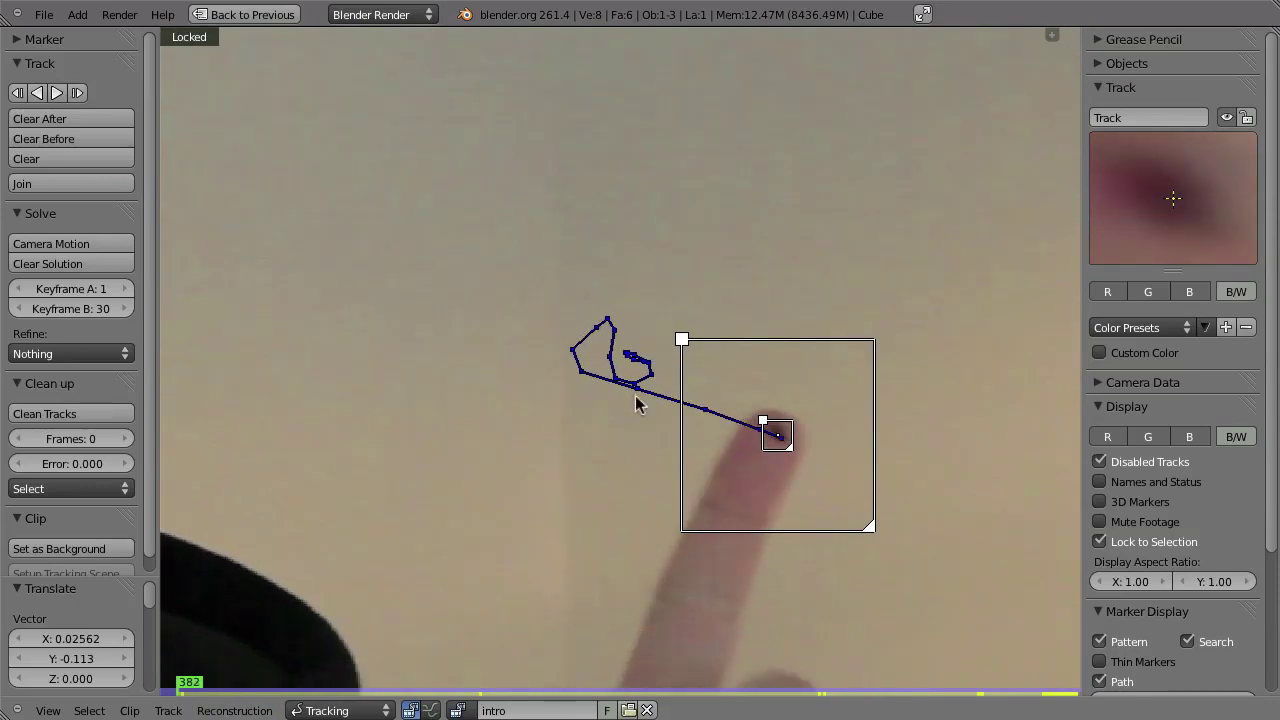
{"action": "key", "text": "alt+Left"}
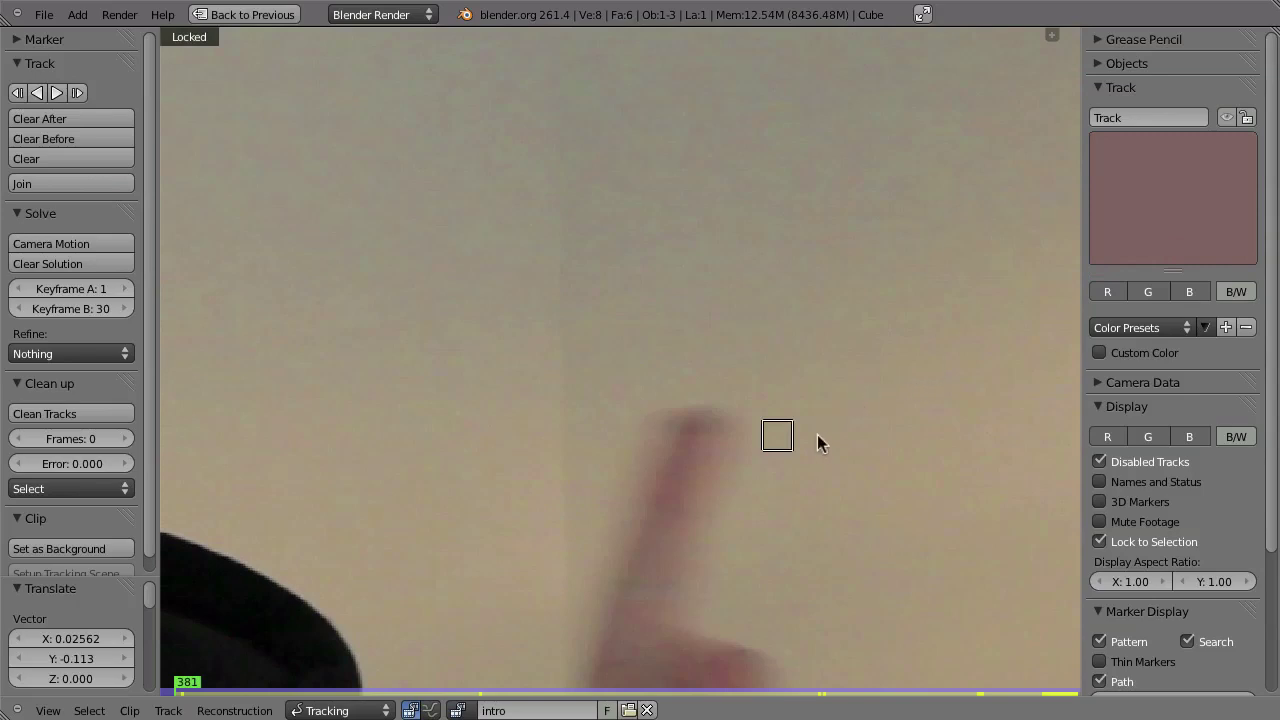
{"action": "key", "text": "g"}
{"action": "left_click", "coordinate": [689, 422]}
Place the marker on the fingertip at frames 380, 379 and 378.
{"action": "key", "text": "alt+Left"}
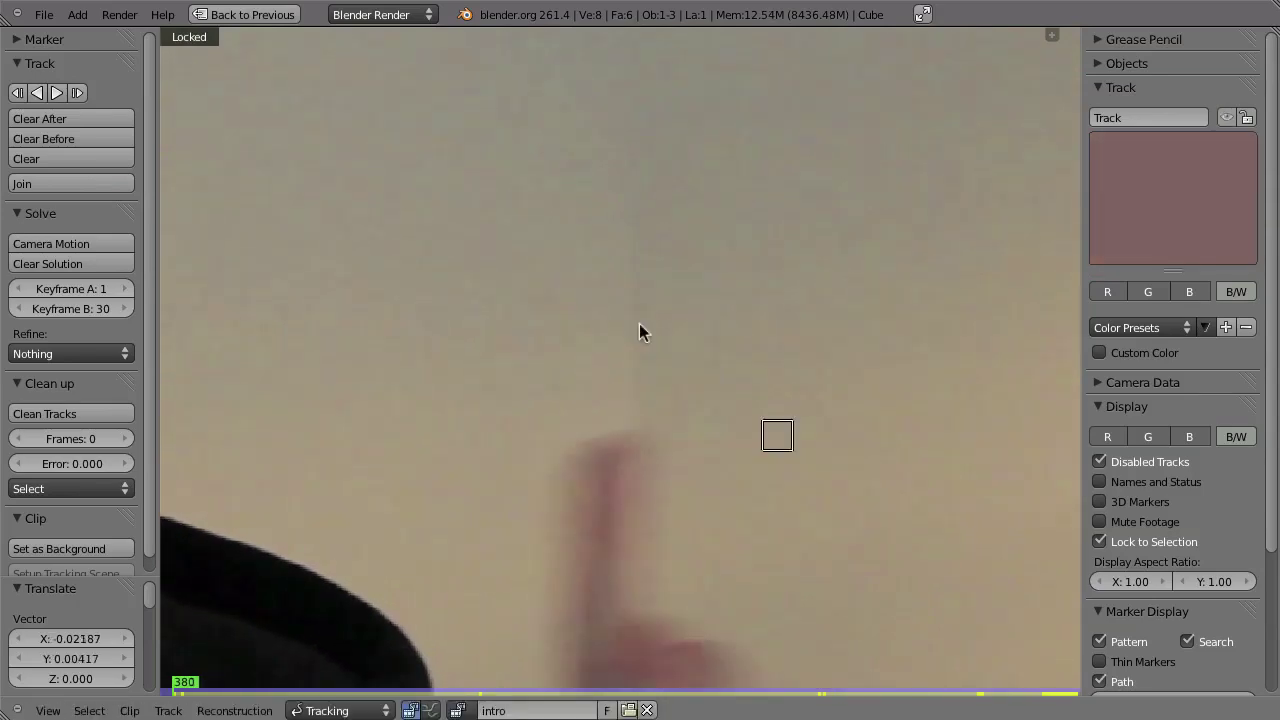
{"action": "key", "text": "g"}
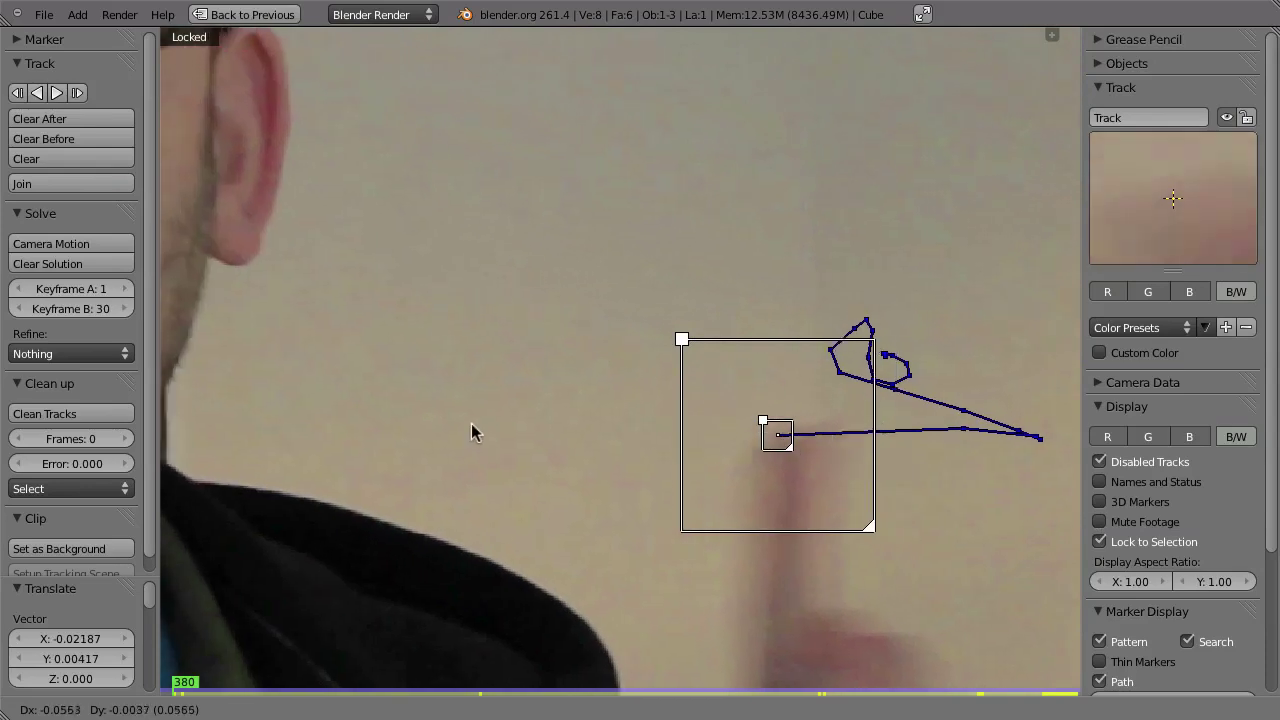
{"action": "left_click", "coordinate": [479, 444]}
{"action": "key", "text": "alt+Left"}
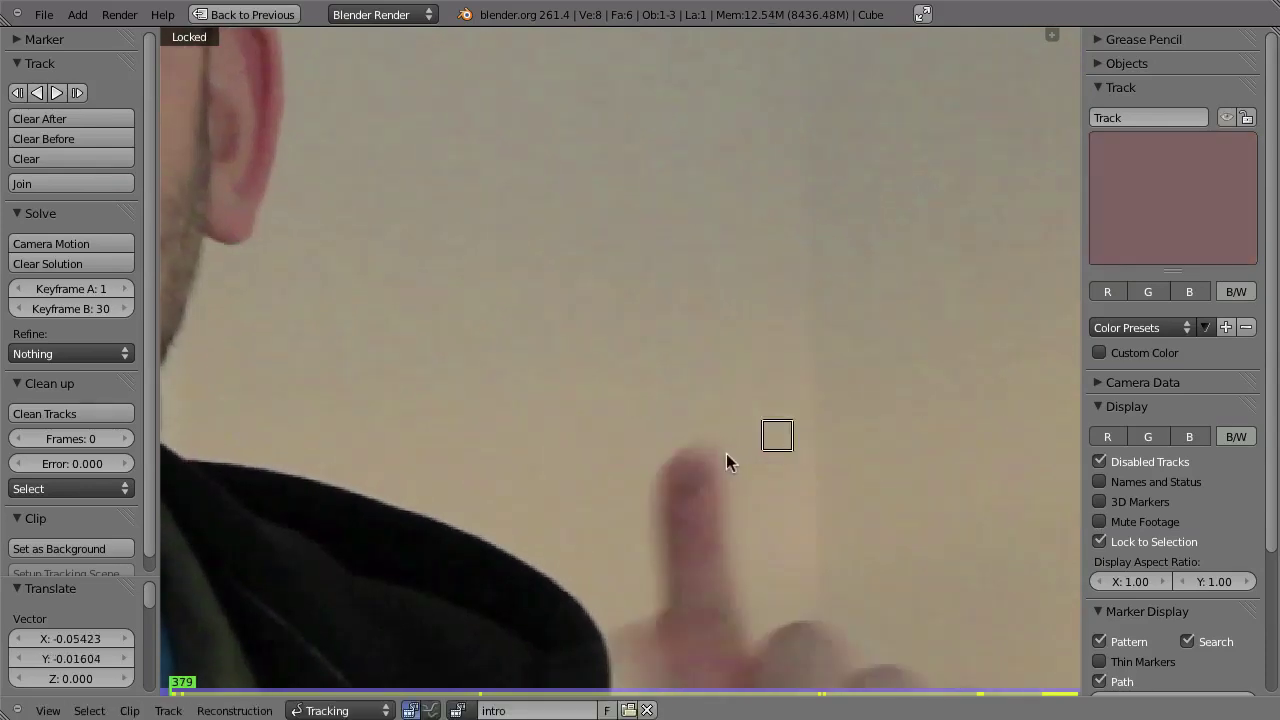
{"action": "key", "text": "g"}
{"action": "left_click", "coordinate": [600, 481]}
{"action": "key", "text": "alt+Left"}
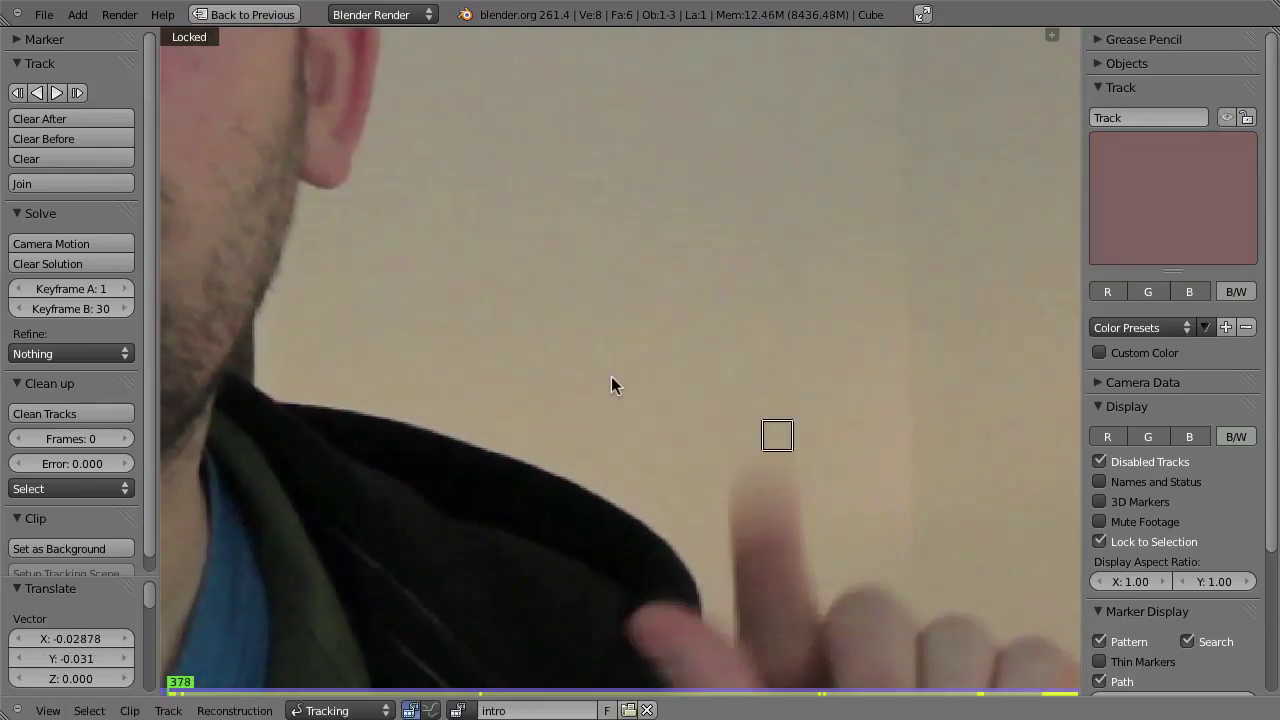
{"action": "key", "text": "g"}
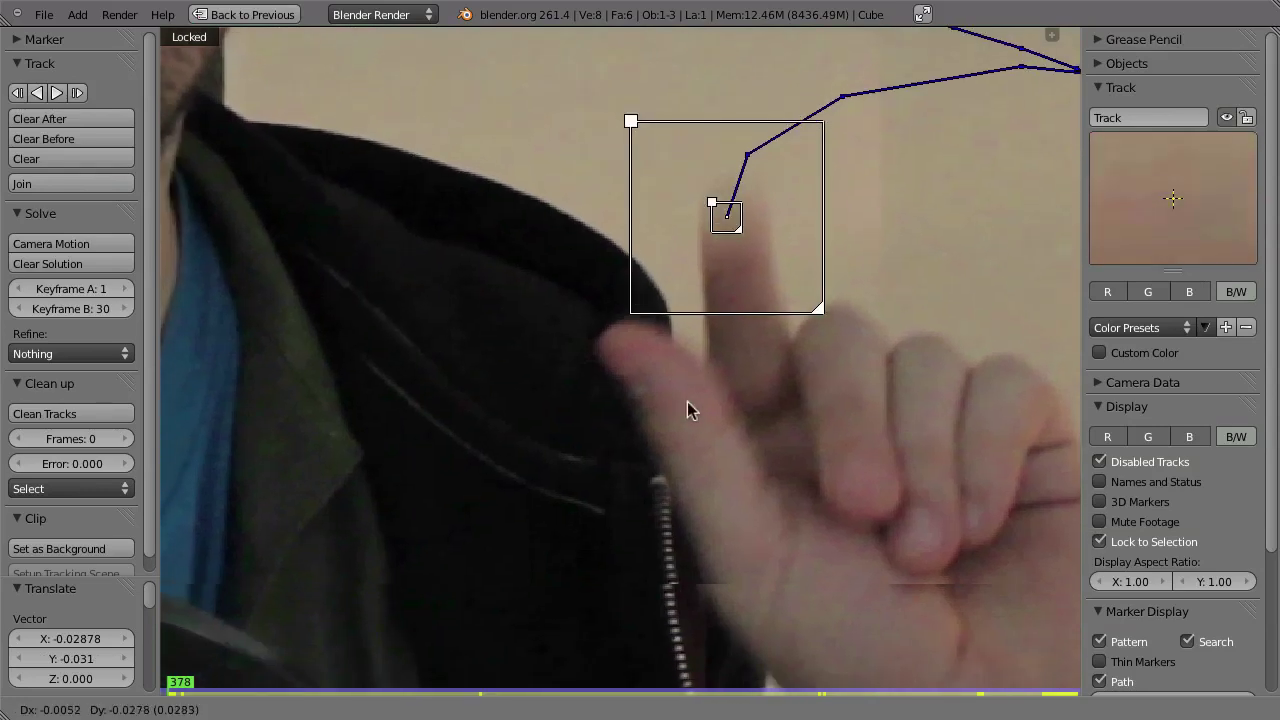
{"action": "left_click", "coordinate": [692, 413]}
Place the marker at frame 377, then disable it at frame 376.
{"action": "key", "text": "alt+Left"}
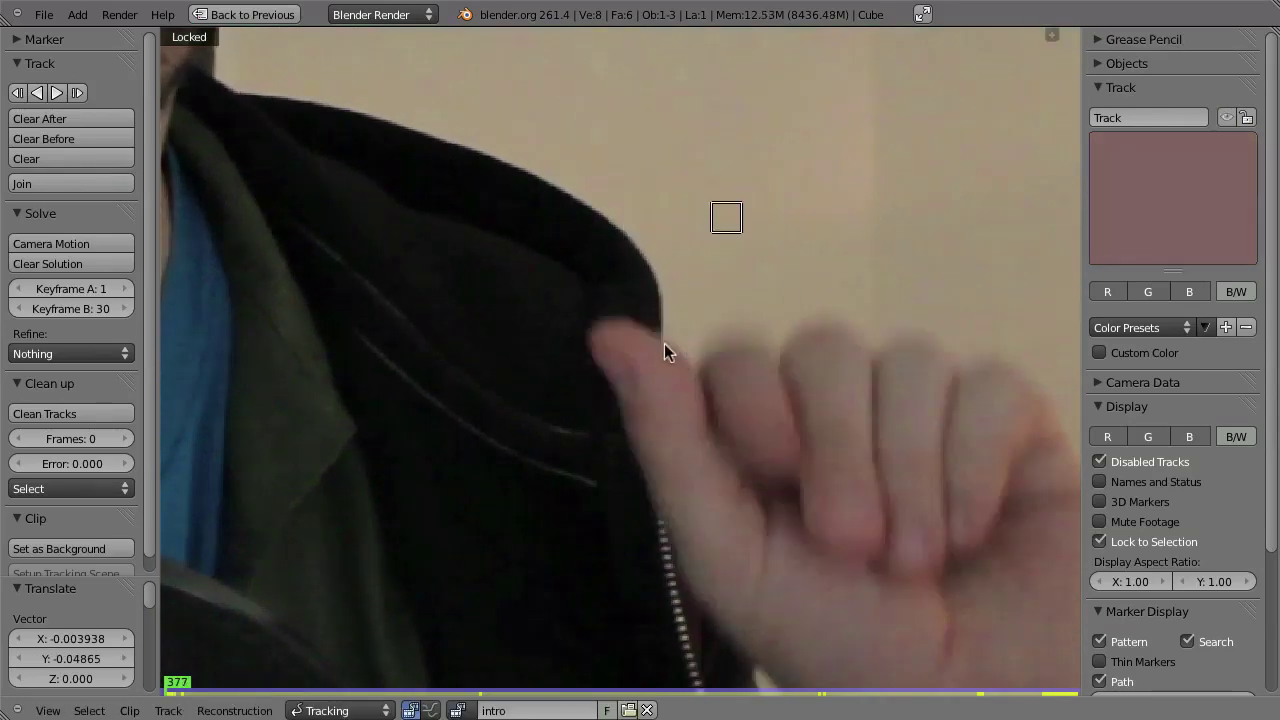
{"action": "key", "text": "g"}
{"action": "left_click", "coordinate": [723, 370]}
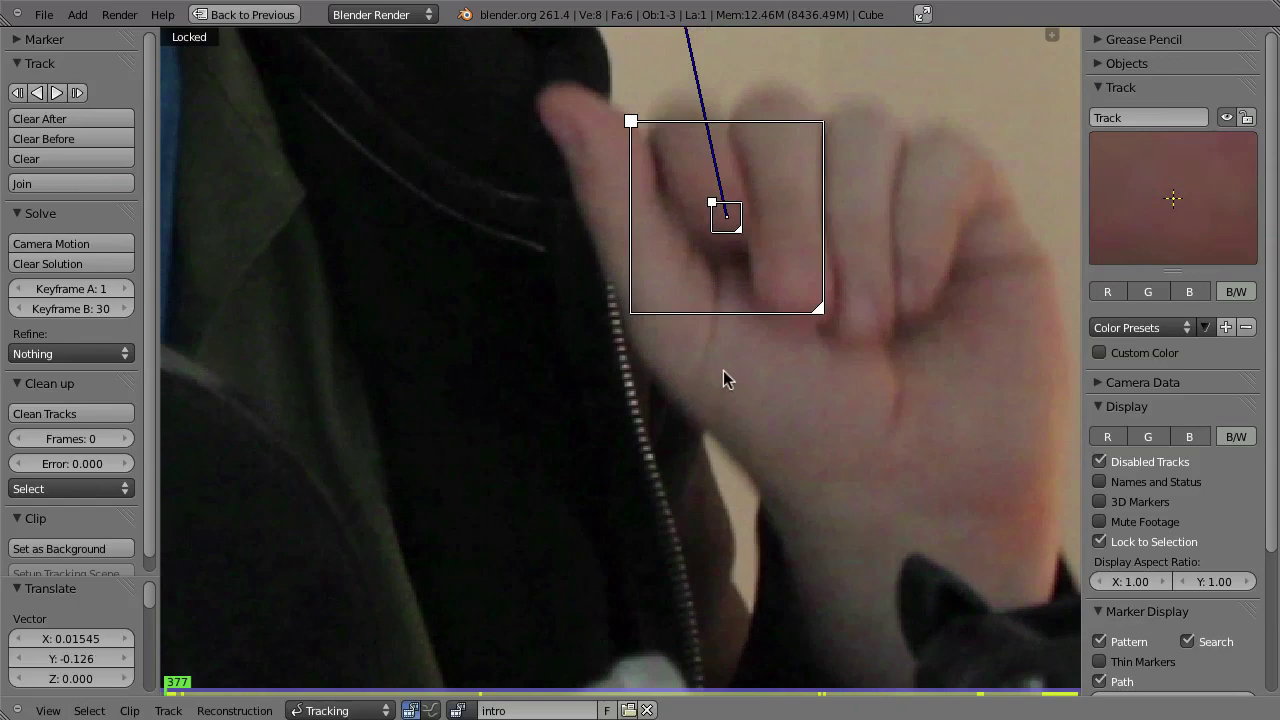
{"action": "key", "text": "alt+Left"}
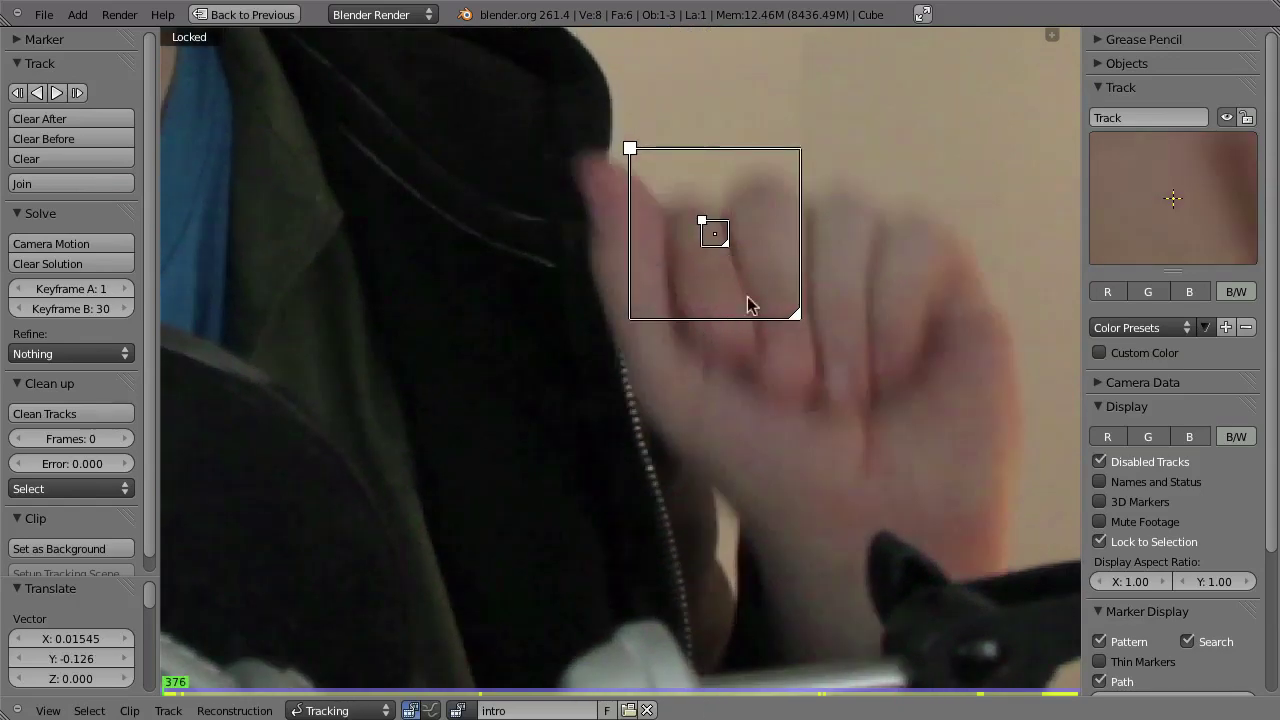
{"action": "key", "text": "d"}
{"action": "key", "text": "alt+Left"}
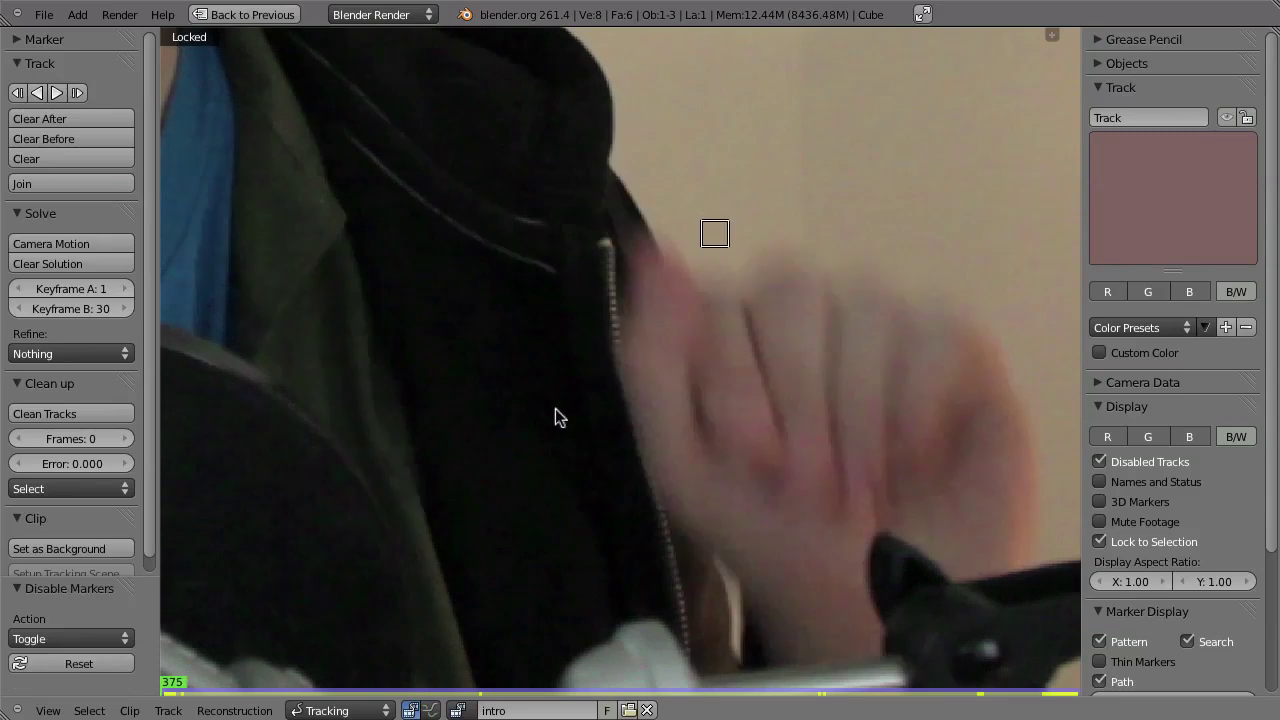
Play back the clip to check the fingertip track, stopping at frame 375.
{"action": "scroll", "coordinate": [692, 483], "scroll_direction": "down", "scroll_amount": 5}
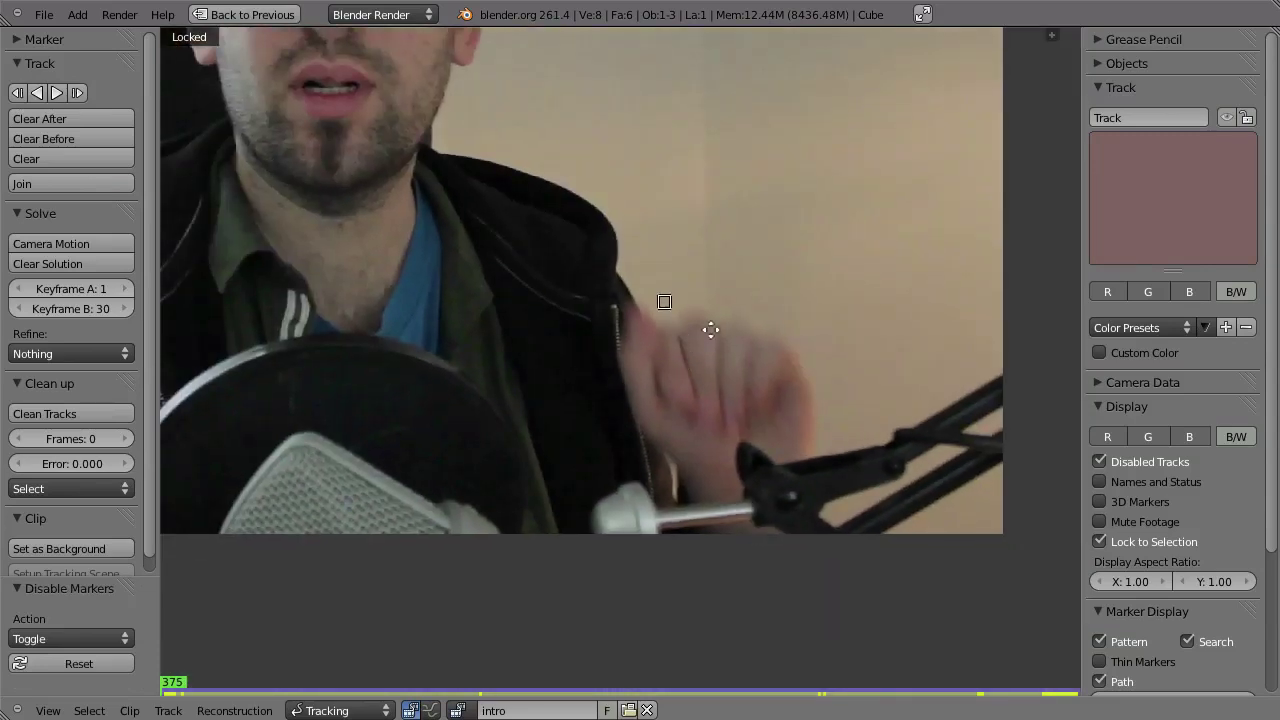
{"action": "key", "text": "alt+a"}
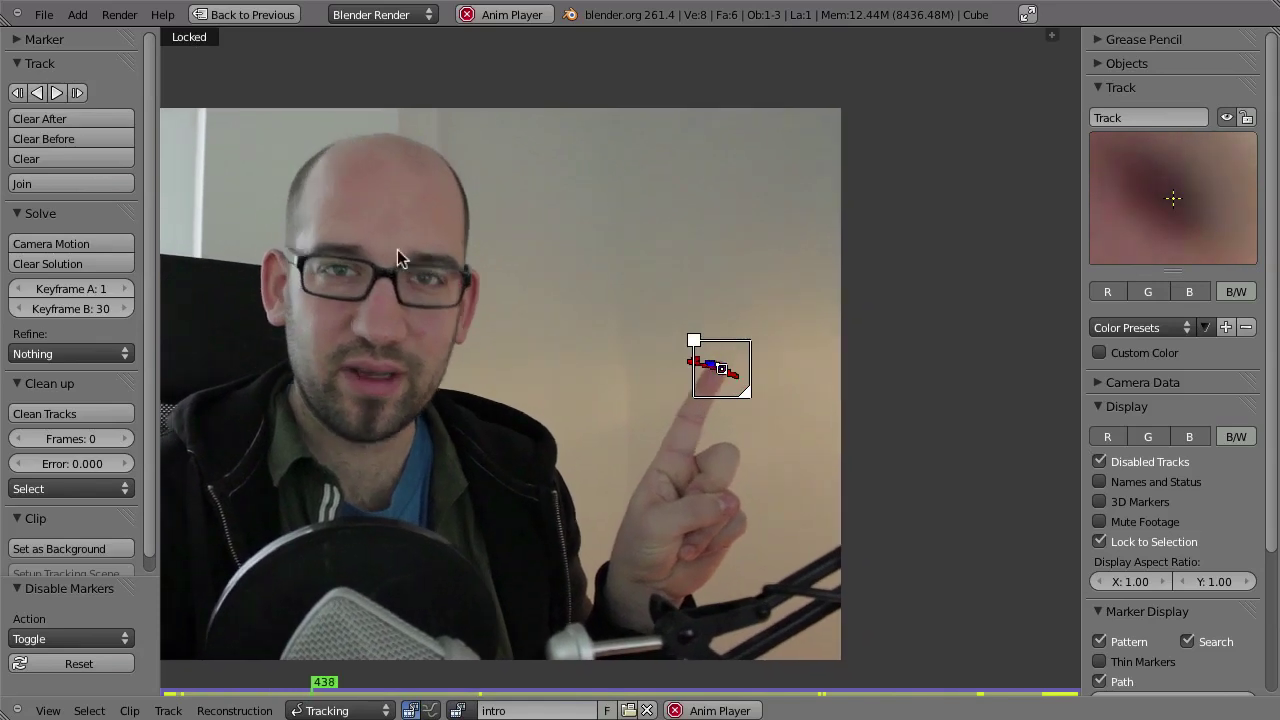
{"action": "key", "text": "Escape"}
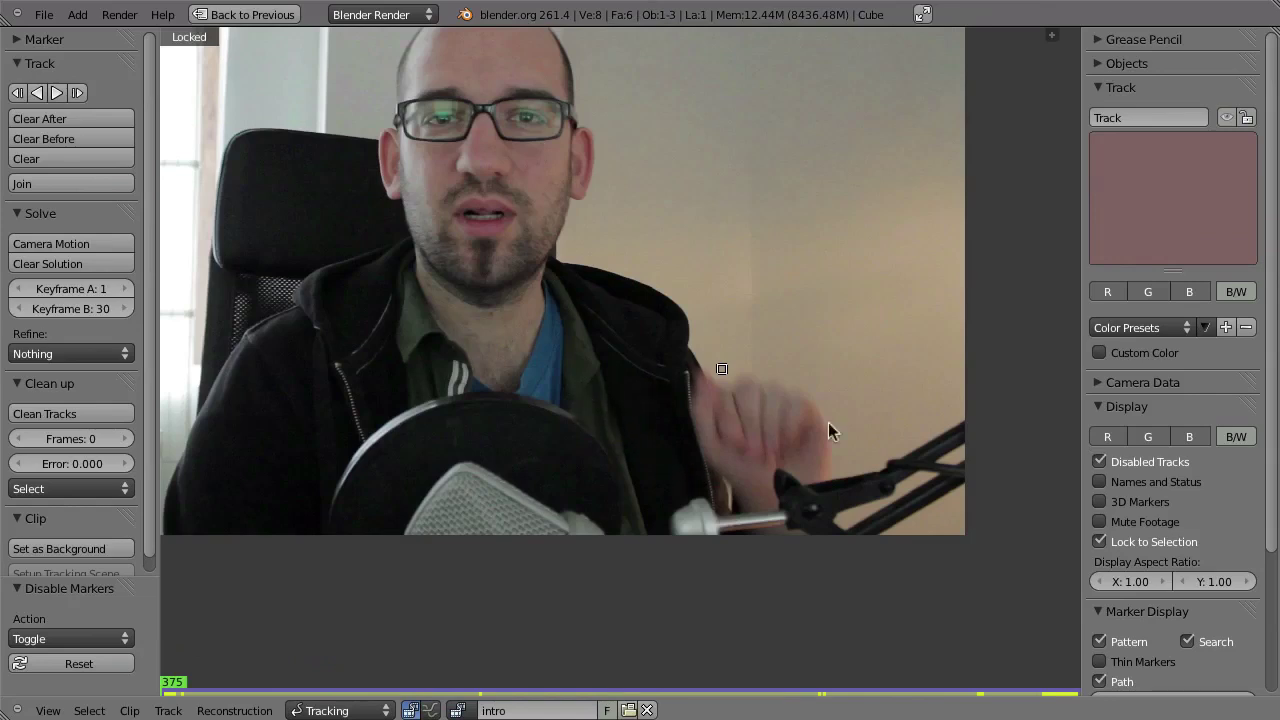
Turn off Lock to Selection and track the fingertip marker forward from frame 375.
{"action": "left_click", "coordinate": [1100, 542]}
{"action": "scroll", "coordinate": [543, 412], "scroll_direction": "down", "scroll_amount": 3}
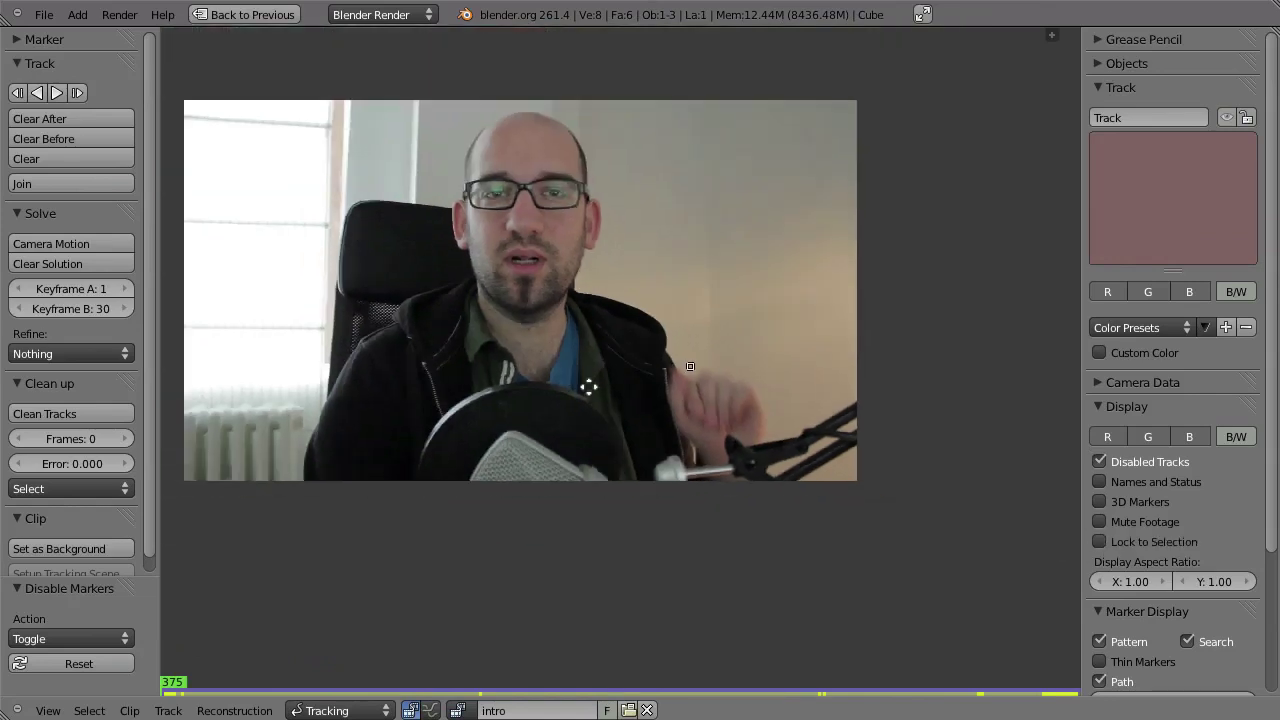
{"action": "scroll", "coordinate": [683, 437], "scroll_direction": "up", "scroll_amount": 2}
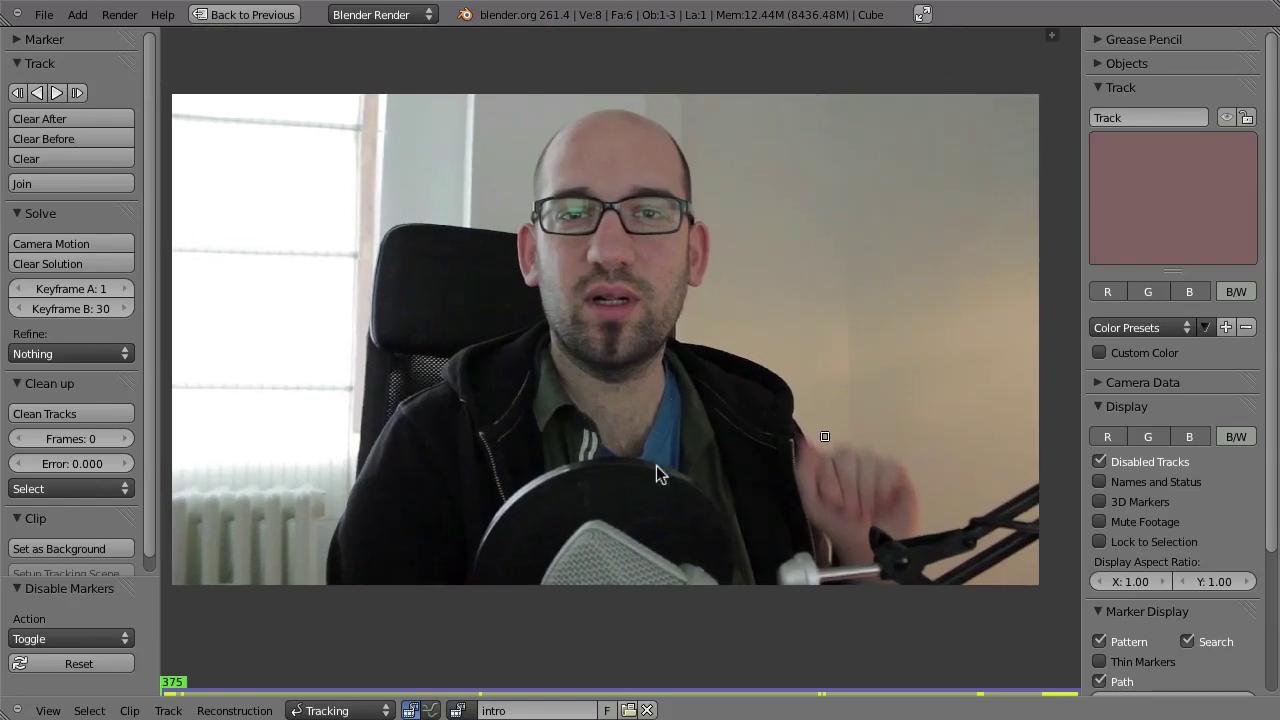
{"action": "key", "text": "ctrl+t"}
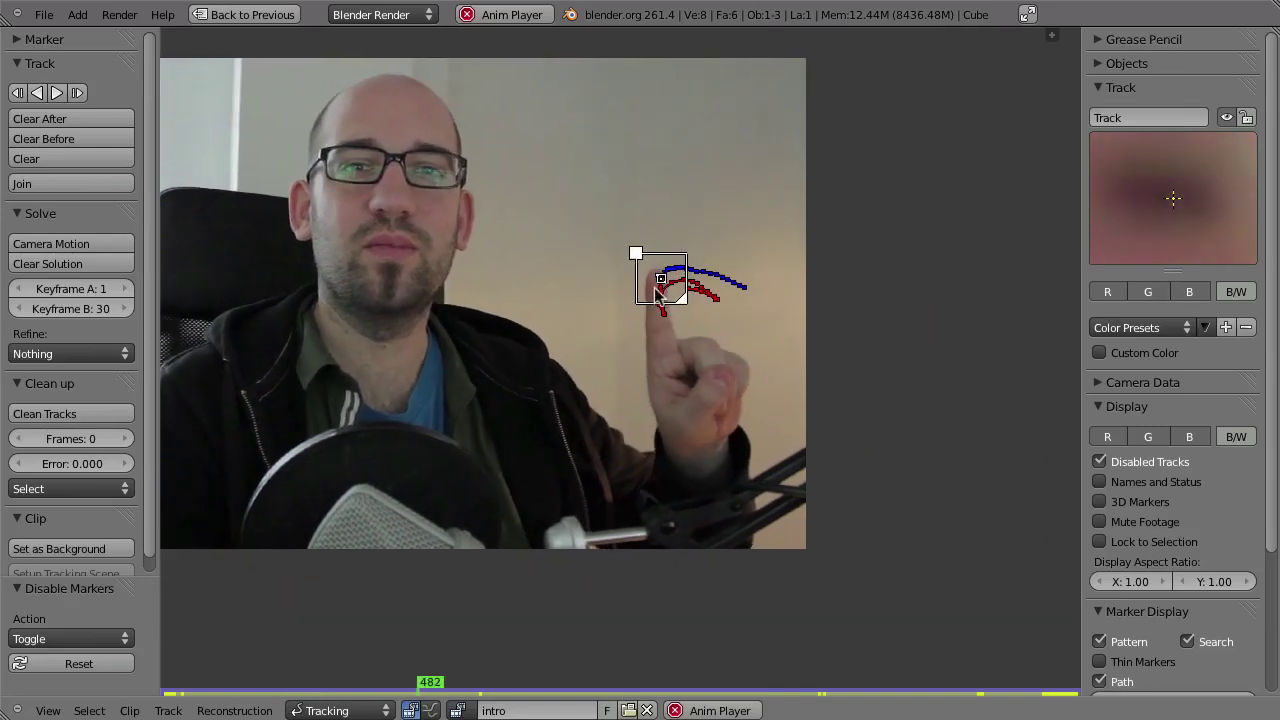
{"action": "scroll", "coordinate": [700, 370], "scroll_direction": "up", "scroll_amount": 5}
{"action": "scroll", "coordinate": [715, 343], "scroll_direction": "up", "scroll_amount": 2}
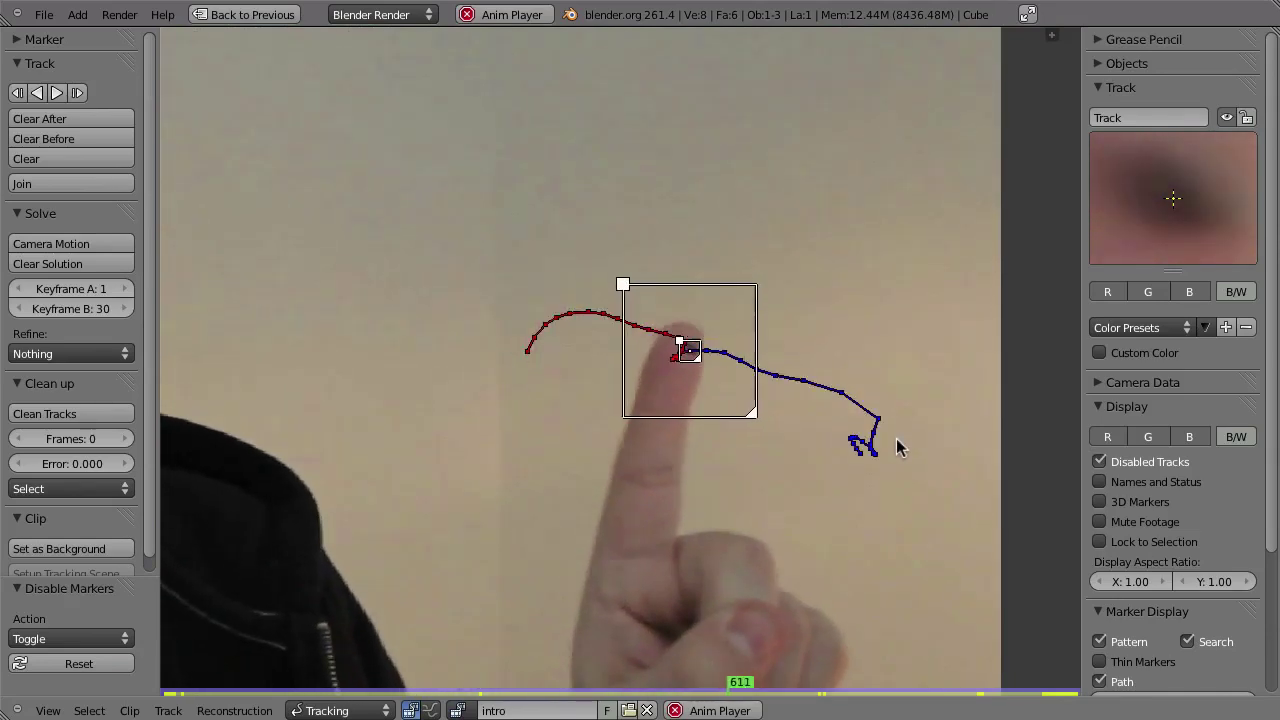
{"action": "scroll", "coordinate": [1167, 506], "scroll_direction": "down", "scroll_amount": 1}
{"action": "scroll", "coordinate": [1167, 506], "scroll_direction": "down", "scroll_amount": 5}
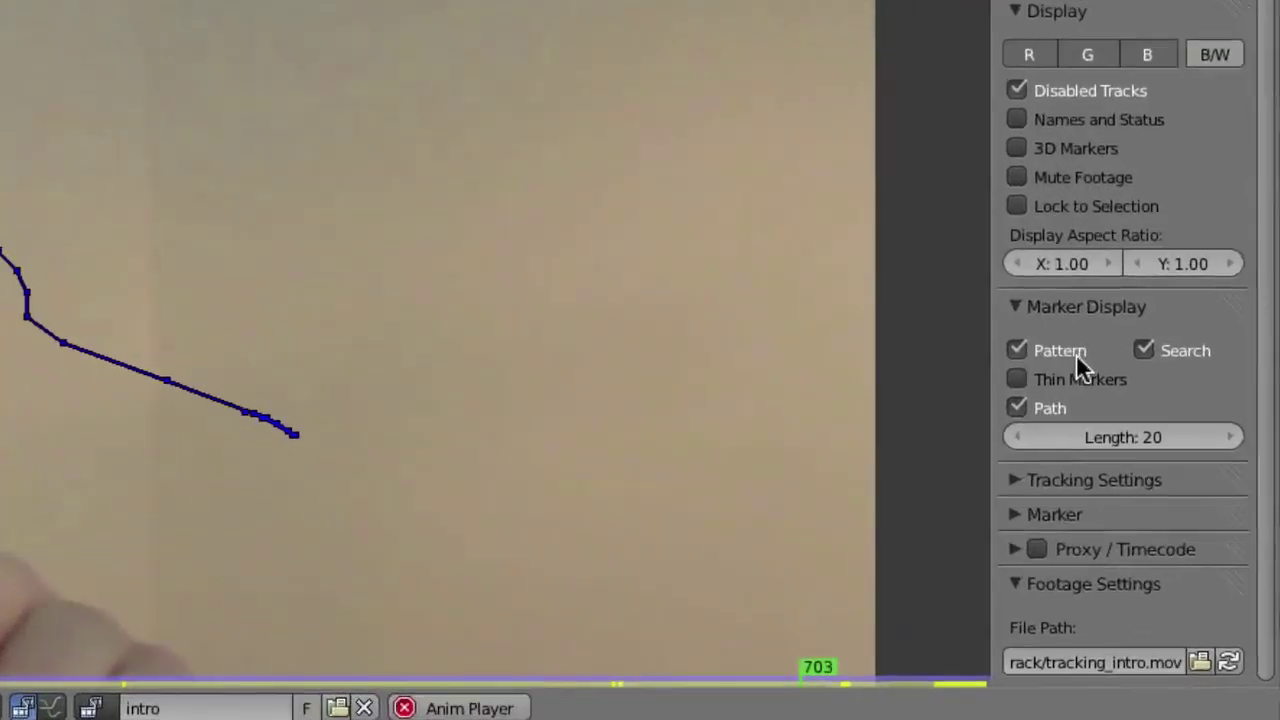
{"action": "left_click", "coordinate": [1015, 405]}
{"action": "left_click", "coordinate": [1017, 402]}
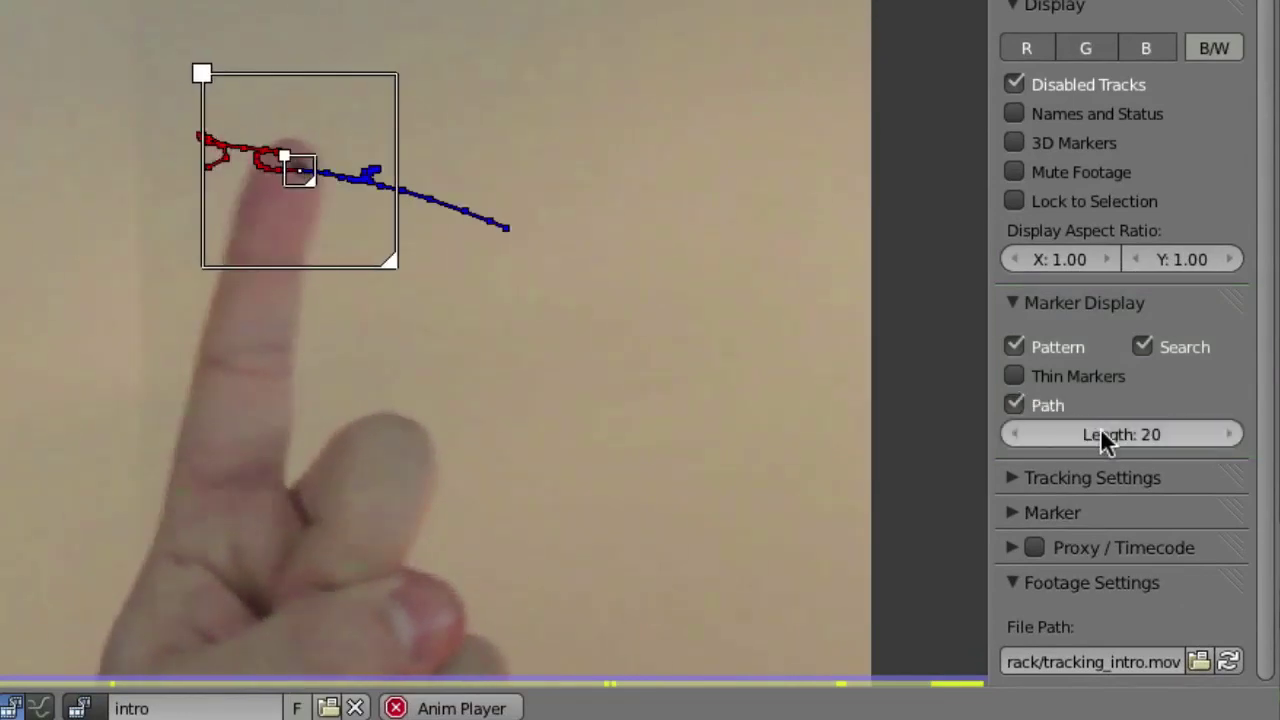
{"action": "left_click_drag", "start_coordinate": [1136, 431], "coordinate": [969, 442]}
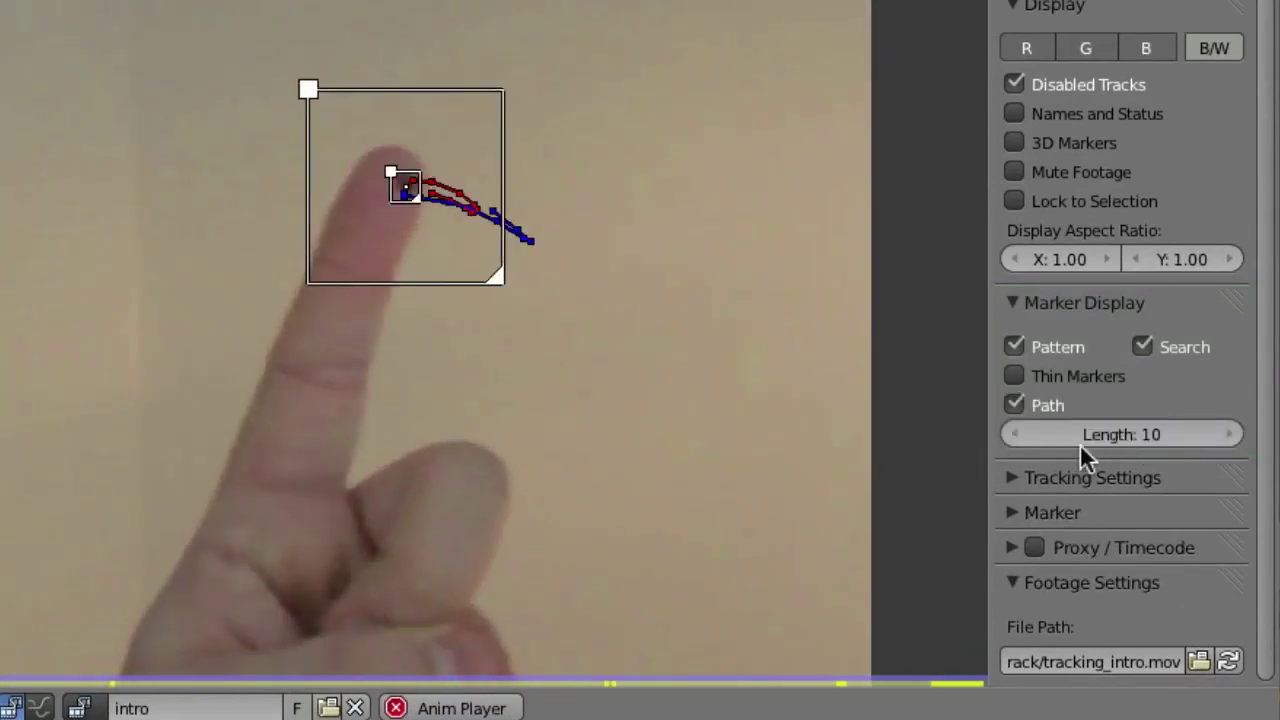
{"action": "left_click_drag", "start_coordinate": [1088, 443], "coordinate": [1165, 443]}
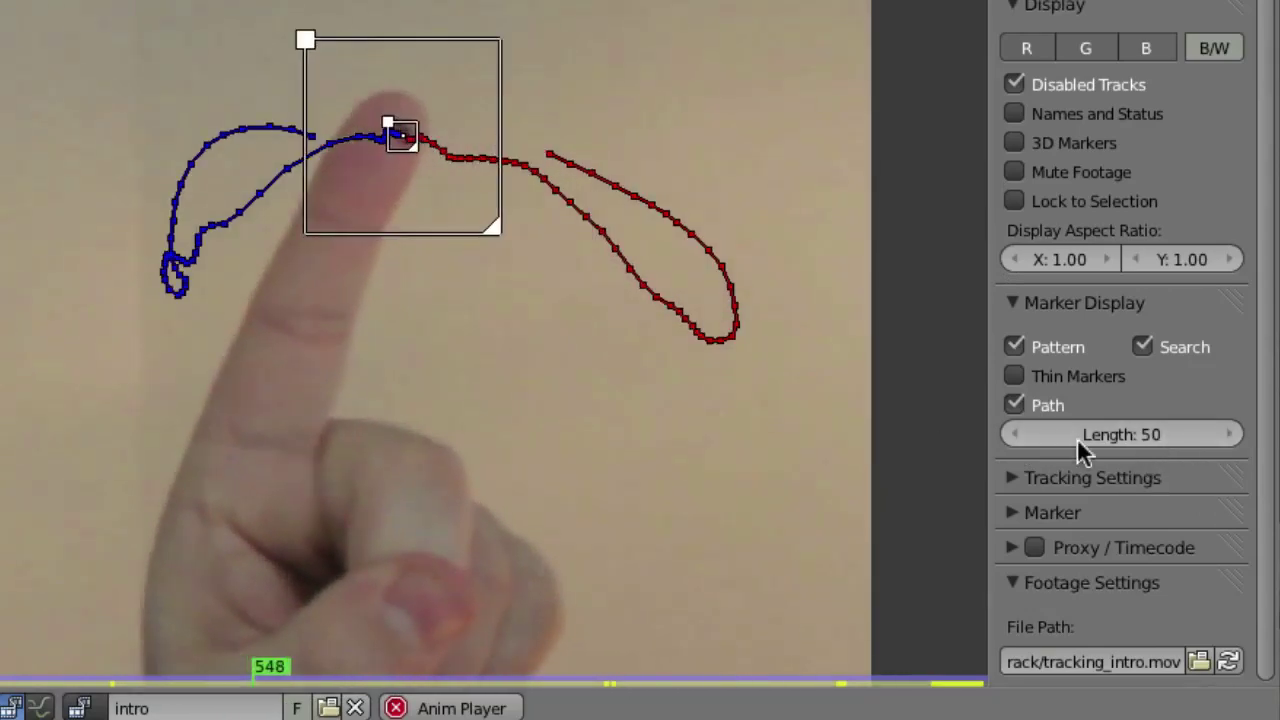
{"action": "left_click", "coordinate": [1079, 432]}
{"action": "type", "text": "1"}
{"action": "key", "text": "Return"}
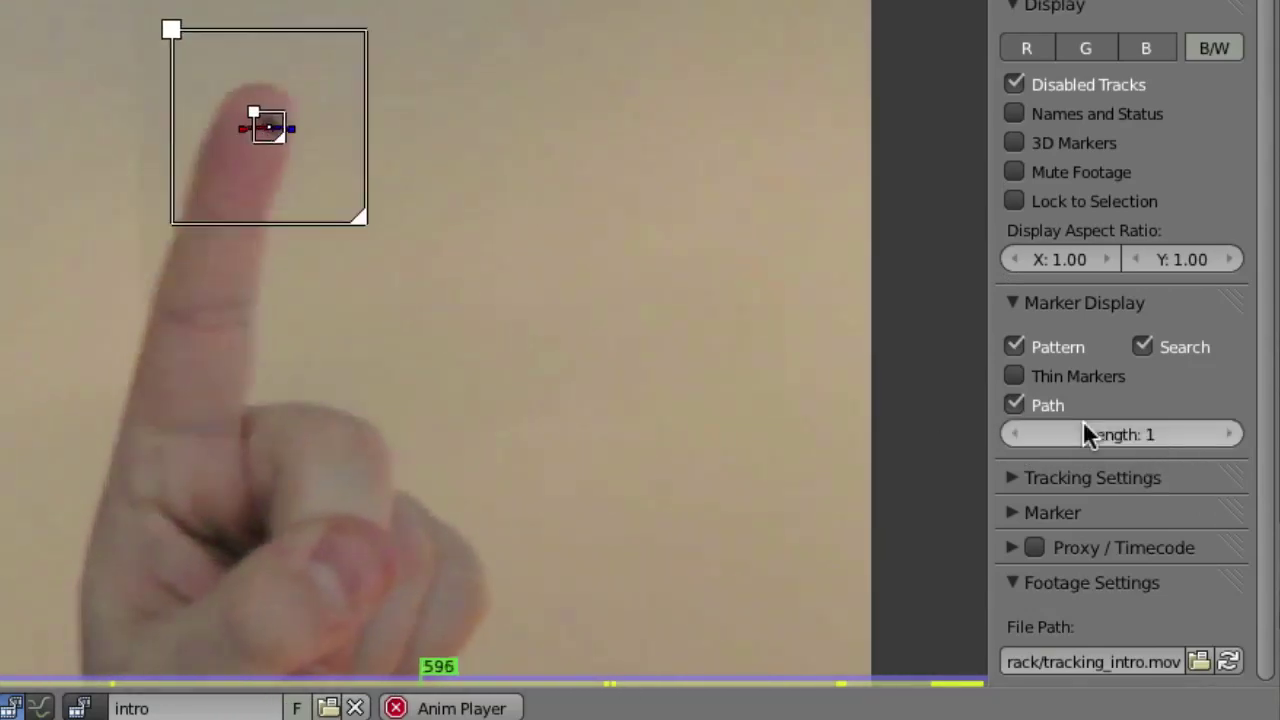
{"action": "left_click", "coordinate": [1215, 433]}
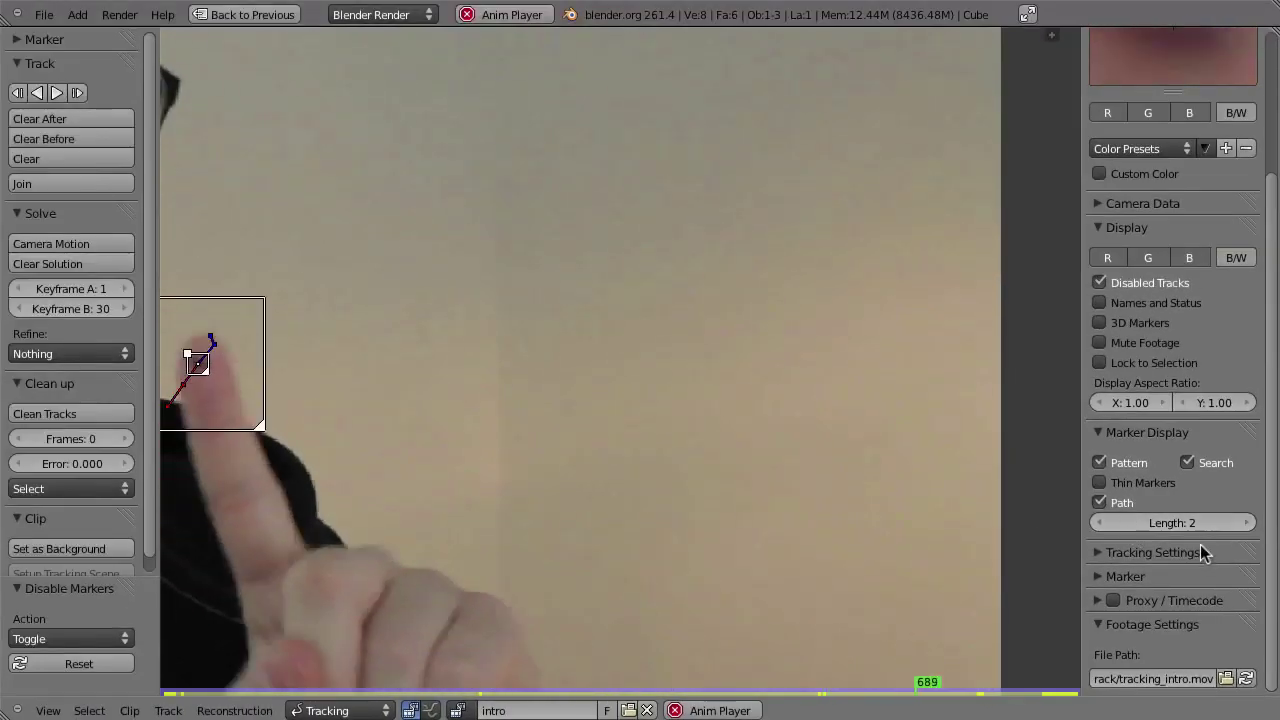
{"action": "left_click", "coordinate": [1166, 522]}
{"action": "type", "text": "20"}
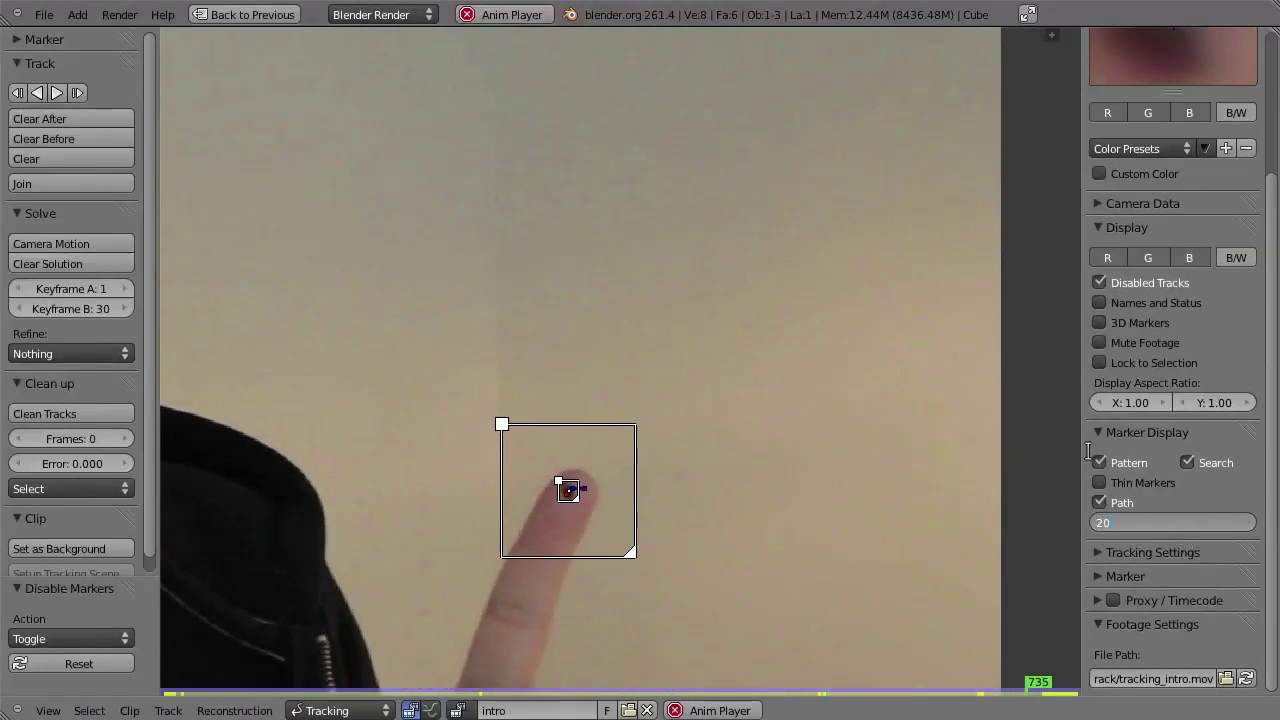
{"action": "key", "text": "Return"}
{"action": "key", "text": "f"}
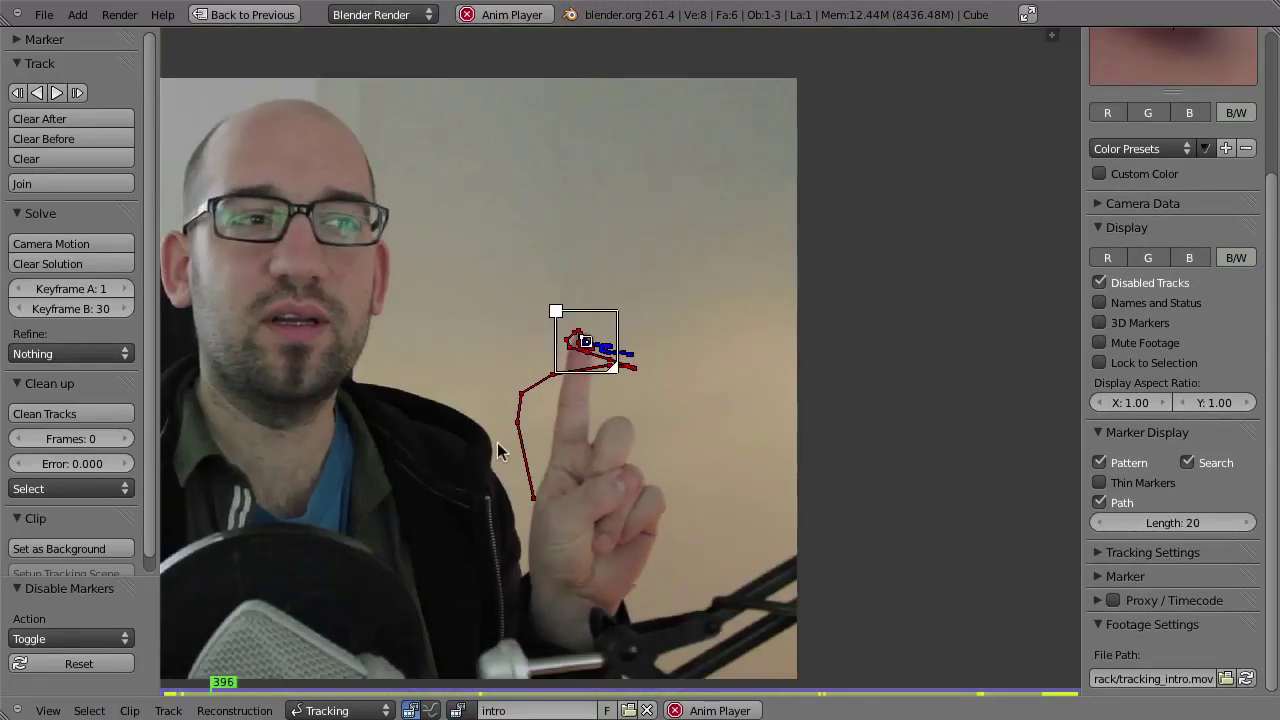
Stop playback, scrub to frame 407 and zoom in on the tracked fingertip marker.
{"action": "key", "text": "Escape"}
{"action": "middle_click_drag", "start_coordinate": [731, 462], "coordinate": [762, 408]}
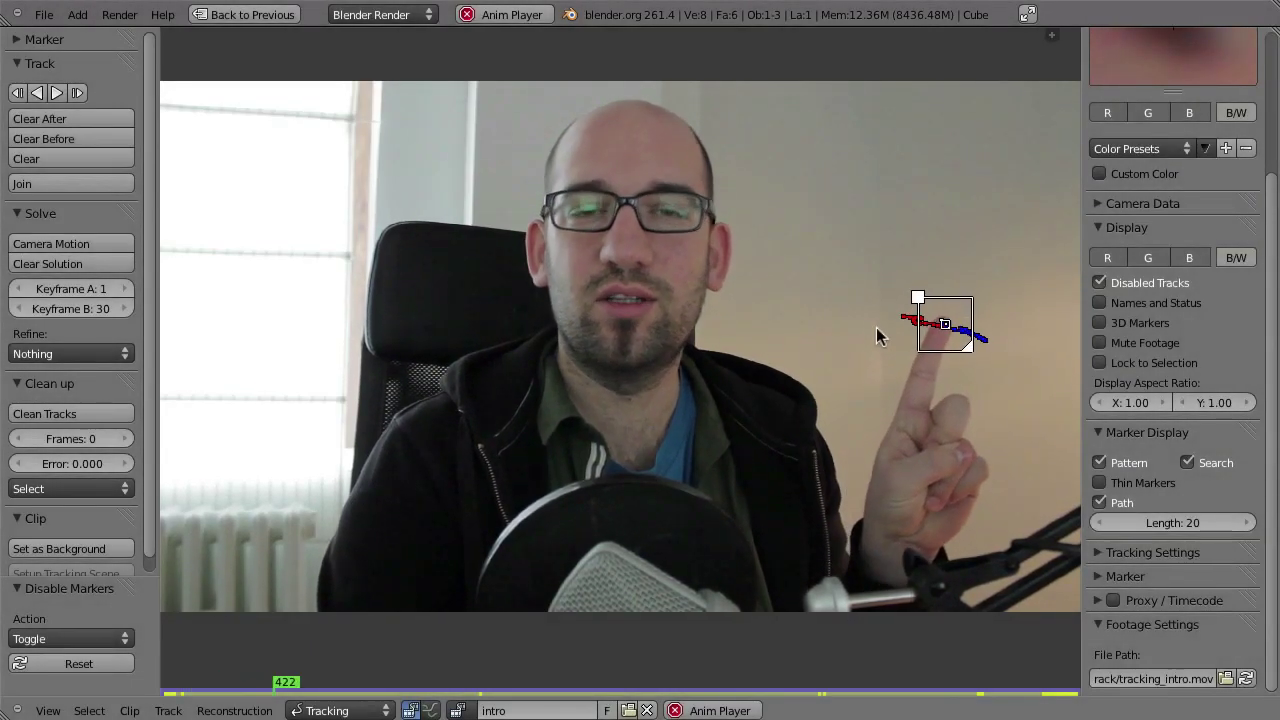
{"action": "key", "text": "Escape"}
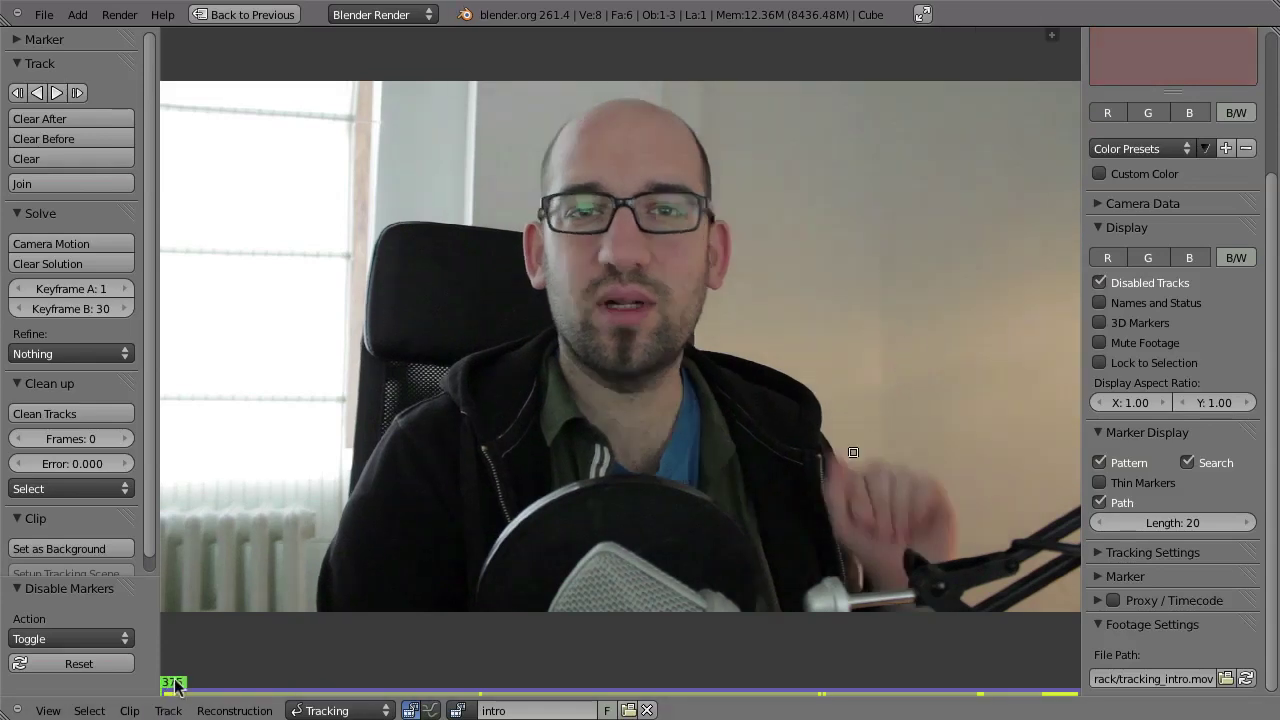
{"action": "left_click_drag", "start_coordinate": [174, 688], "coordinate": [249, 688]}
{"action": "middle_click_drag", "start_coordinate": [950, 315], "coordinate": [762, 342]}
{"action": "scroll", "coordinate": [762, 342], "scroll_direction": "up", "scroll_amount": 7}
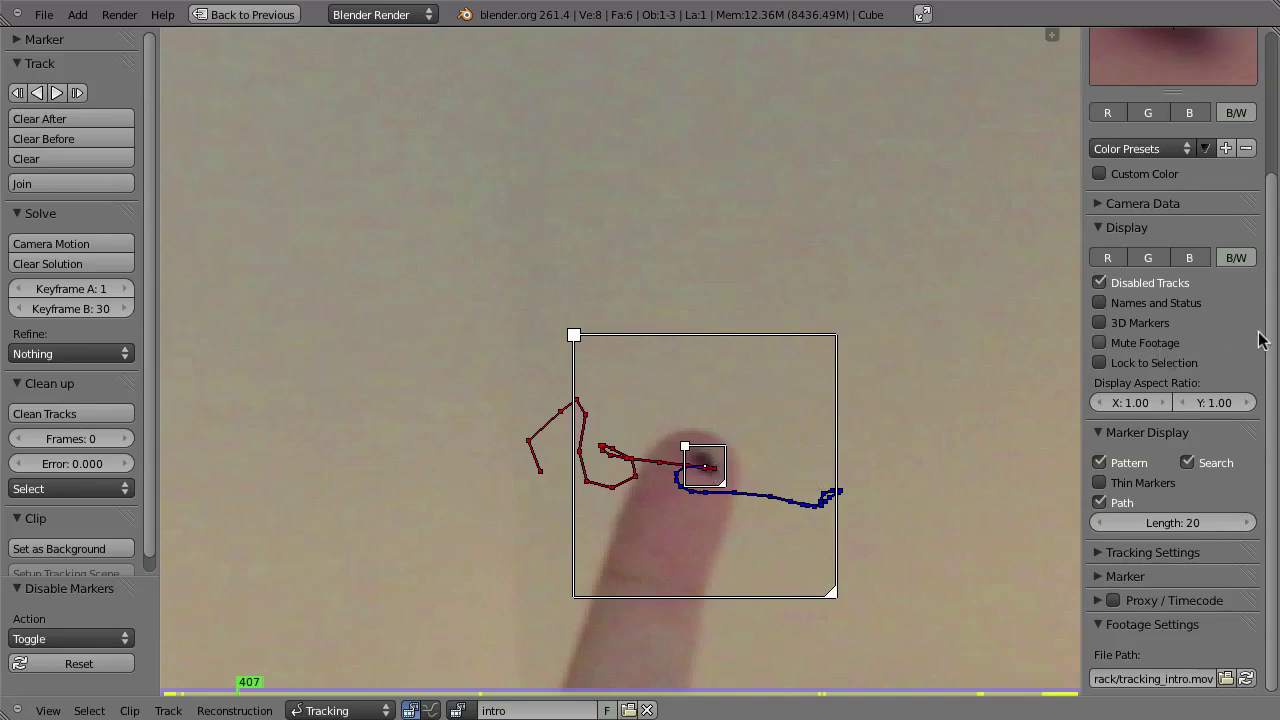
{"action": "scroll", "coordinate": [1275, 340], "scroll_direction": "up", "scroll_amount": 4}
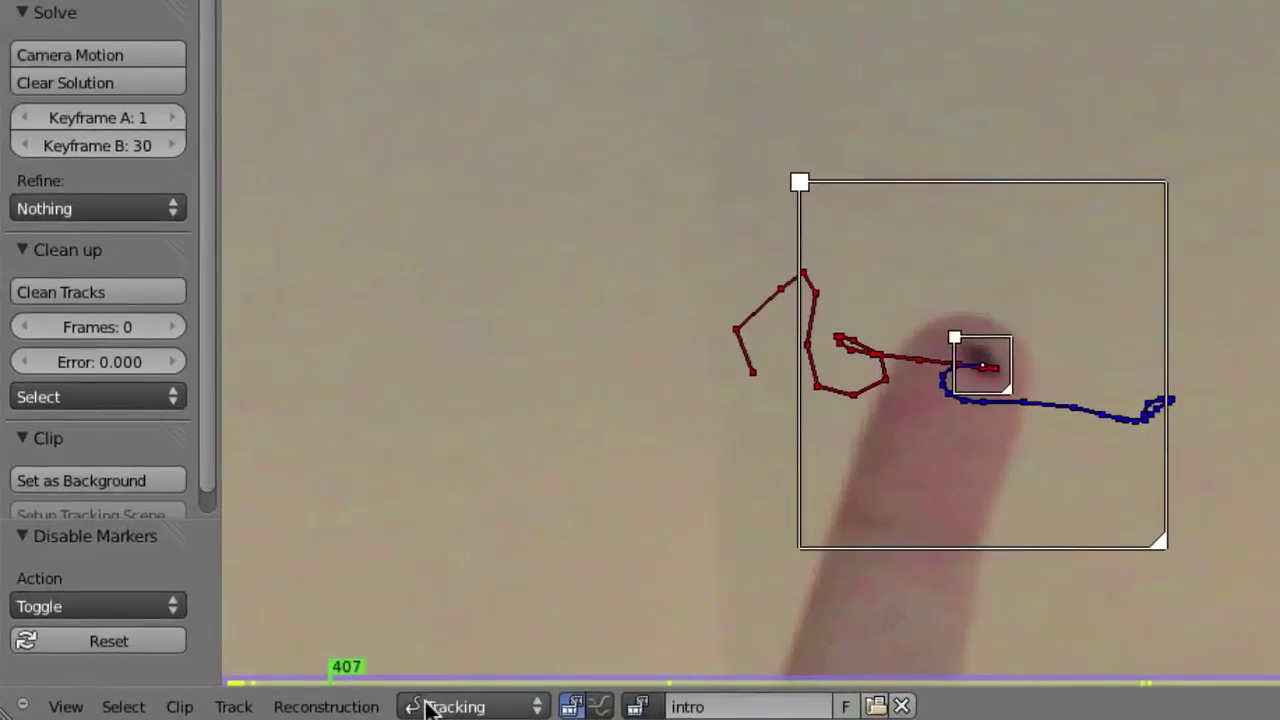
{"action": "left_click", "coordinate": [428, 706]}
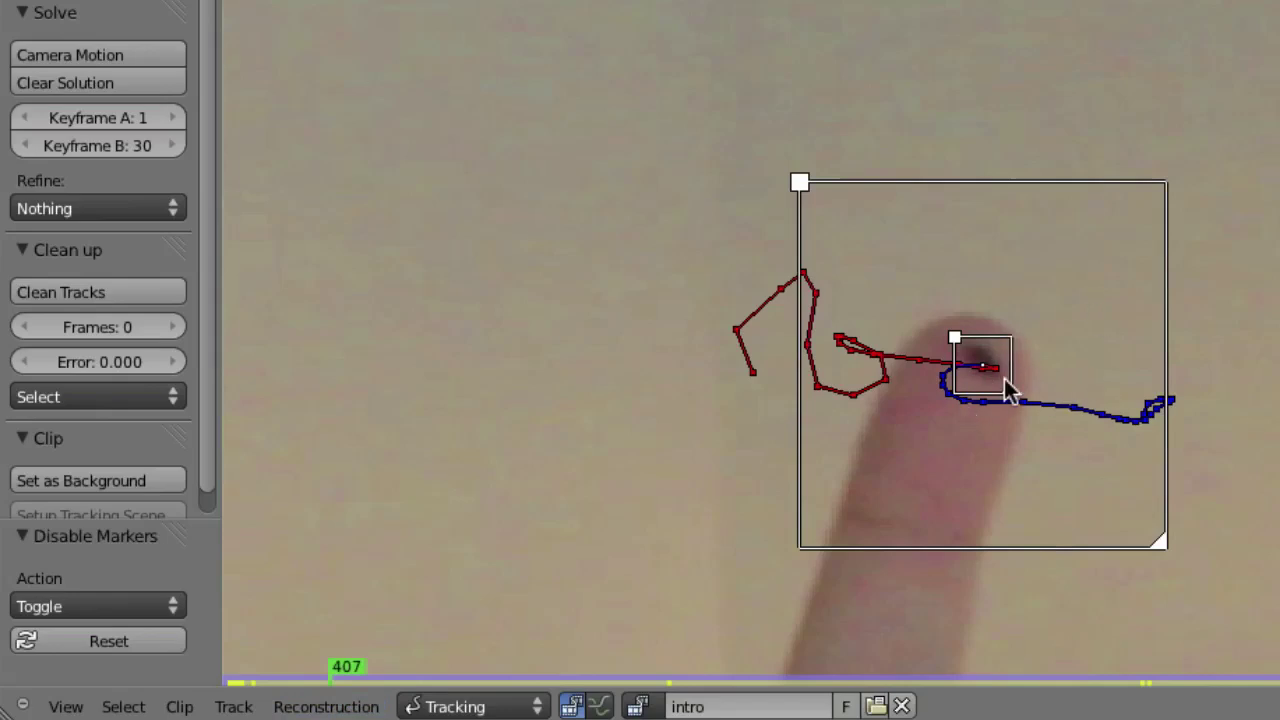
Create a Track empty with Link Empty to Track, restore the layout, and show 3D View.
{"action": "left_click", "coordinate": [340, 707]}
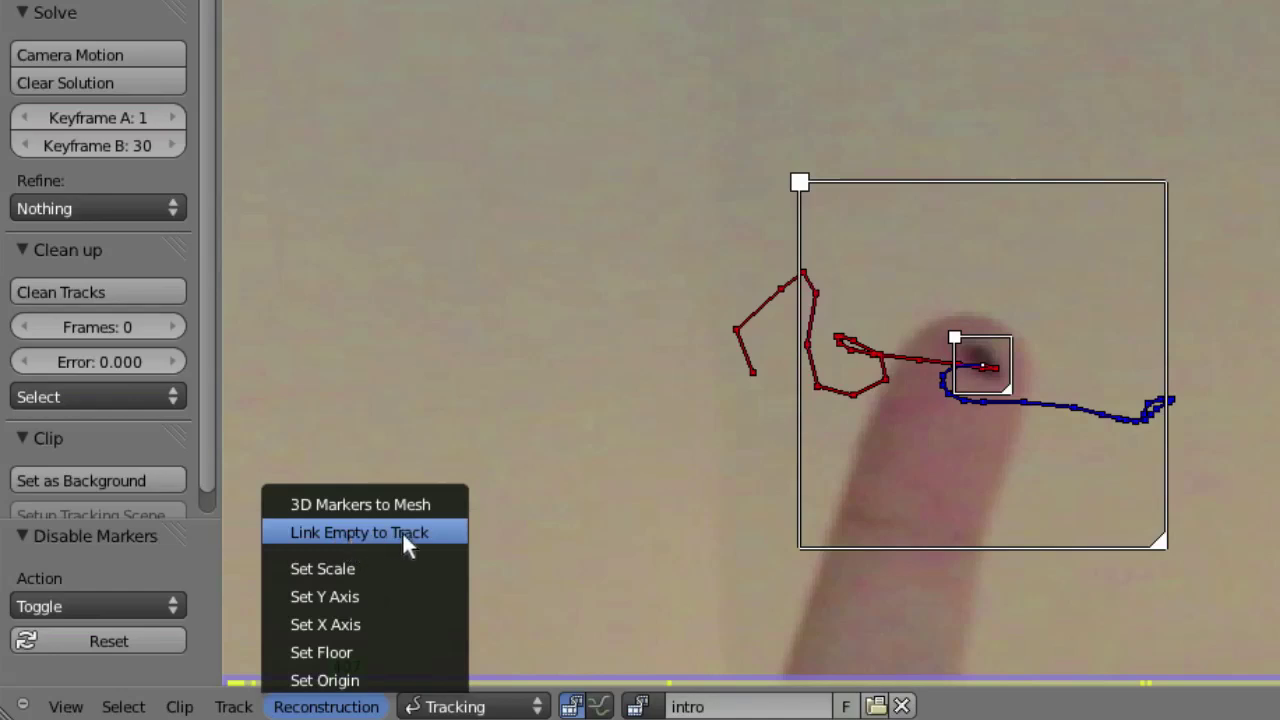
{"action": "left_click", "coordinate": [372, 533]}
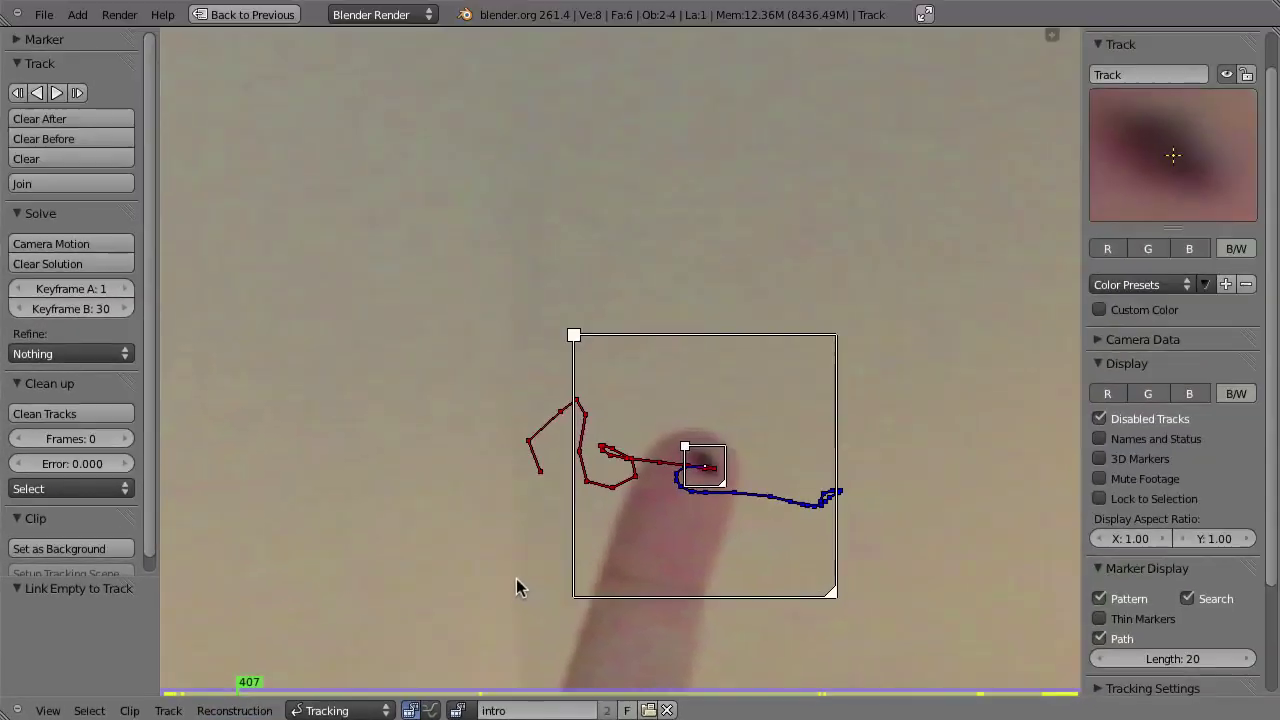
{"action": "key", "text": "ctrl+Up"}
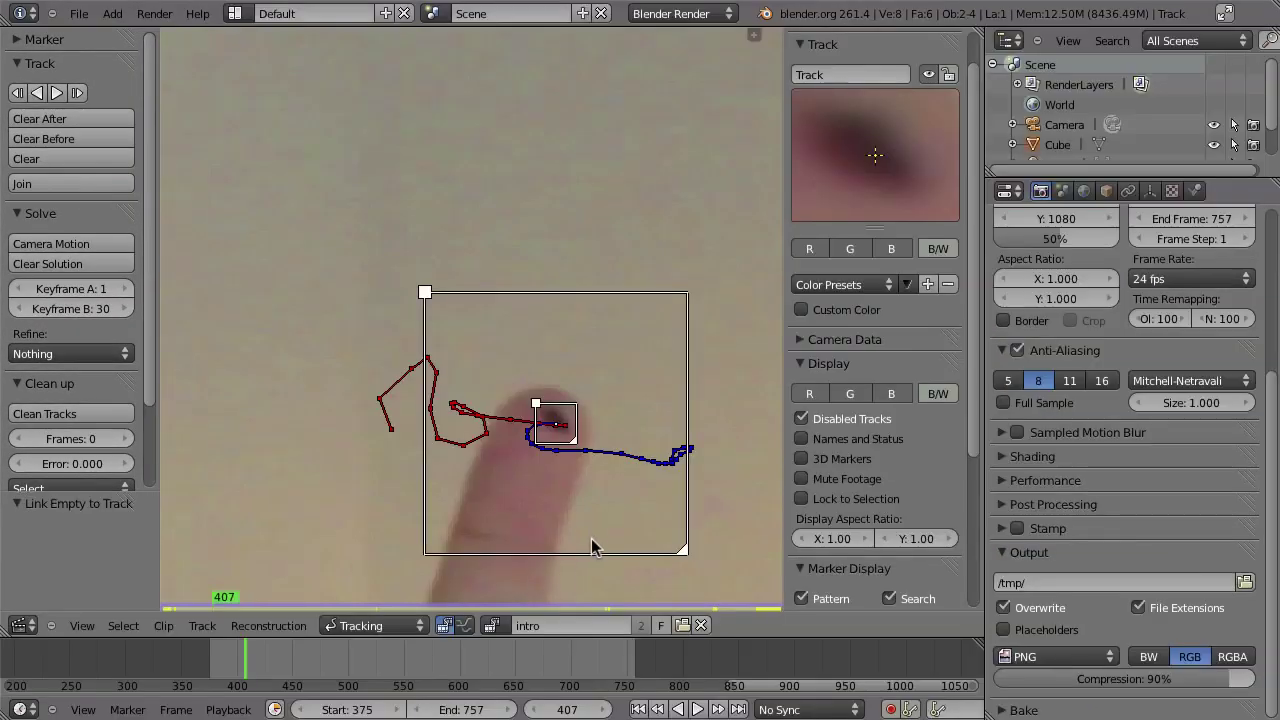
{"action": "left_click", "coordinate": [20, 625]}
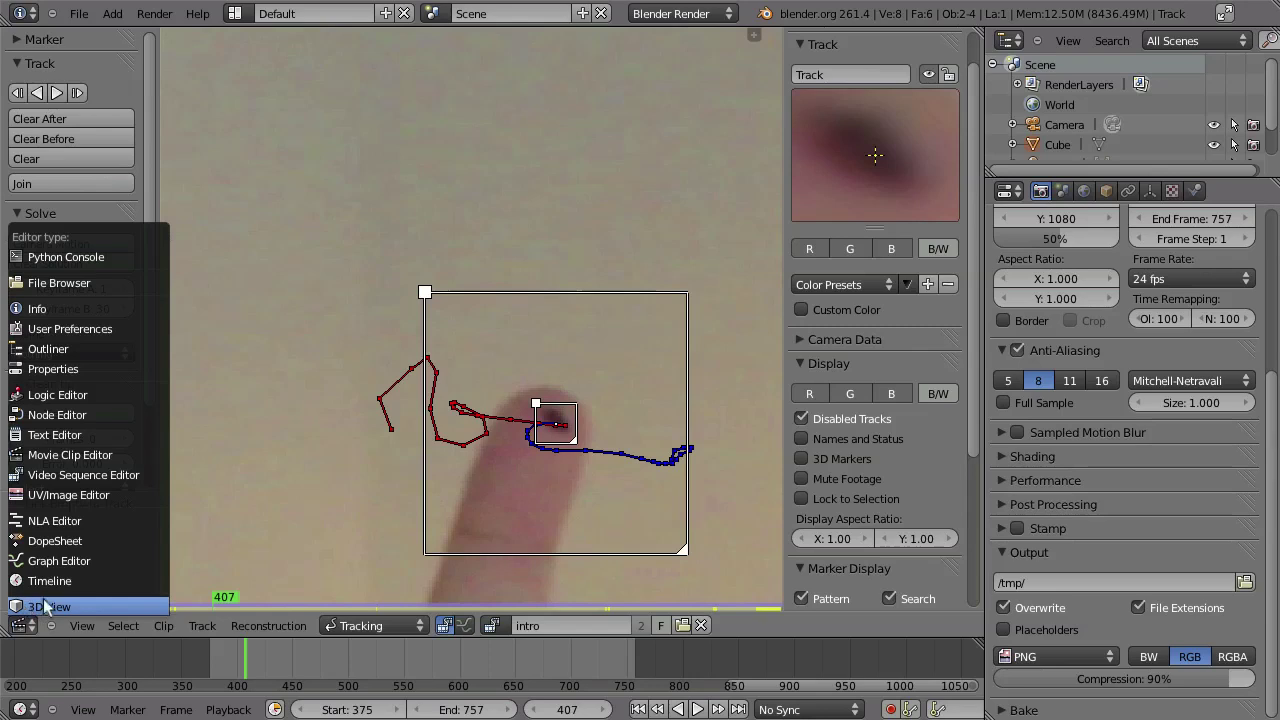
{"action": "left_click", "coordinate": [49, 605]}
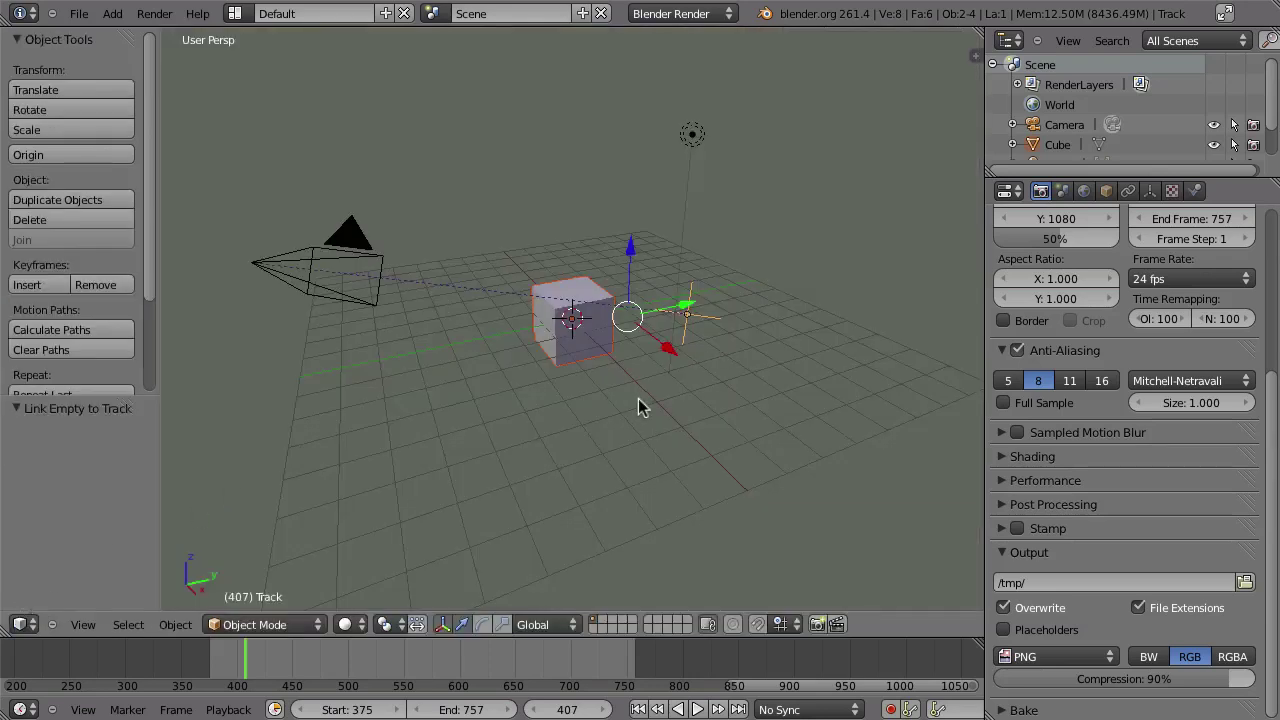
Clear the camera's rotation and location, then raise it 5 units along Z.
{"action": "key", "text": "alt+a"}
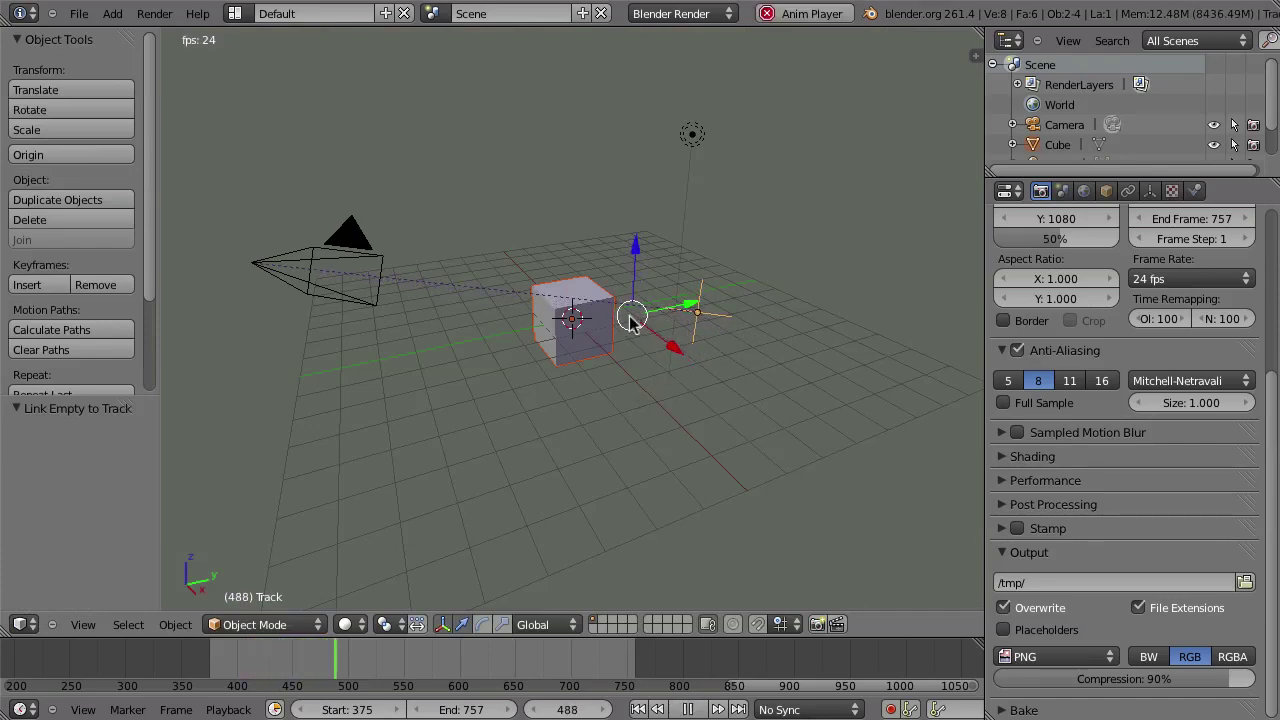
{"action": "key", "text": "Escape"}
{"action": "right_click", "coordinate": [303, 294]}
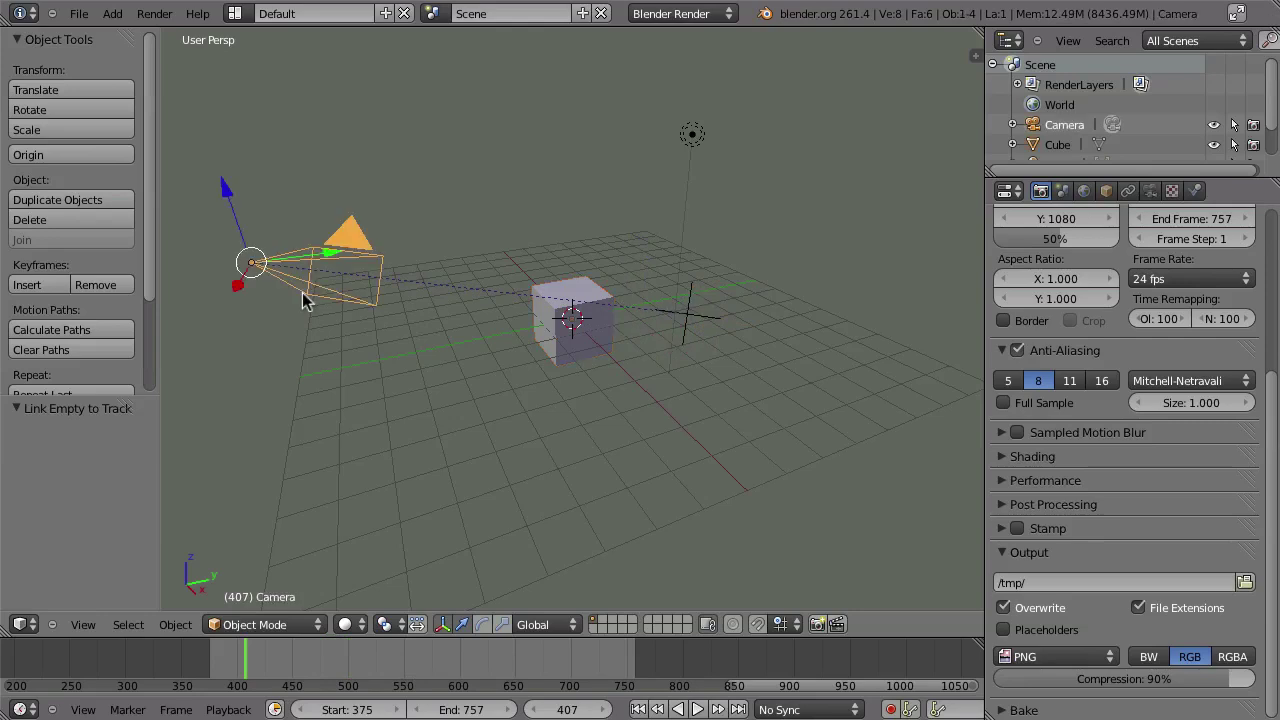
{"action": "key", "text": "g"}
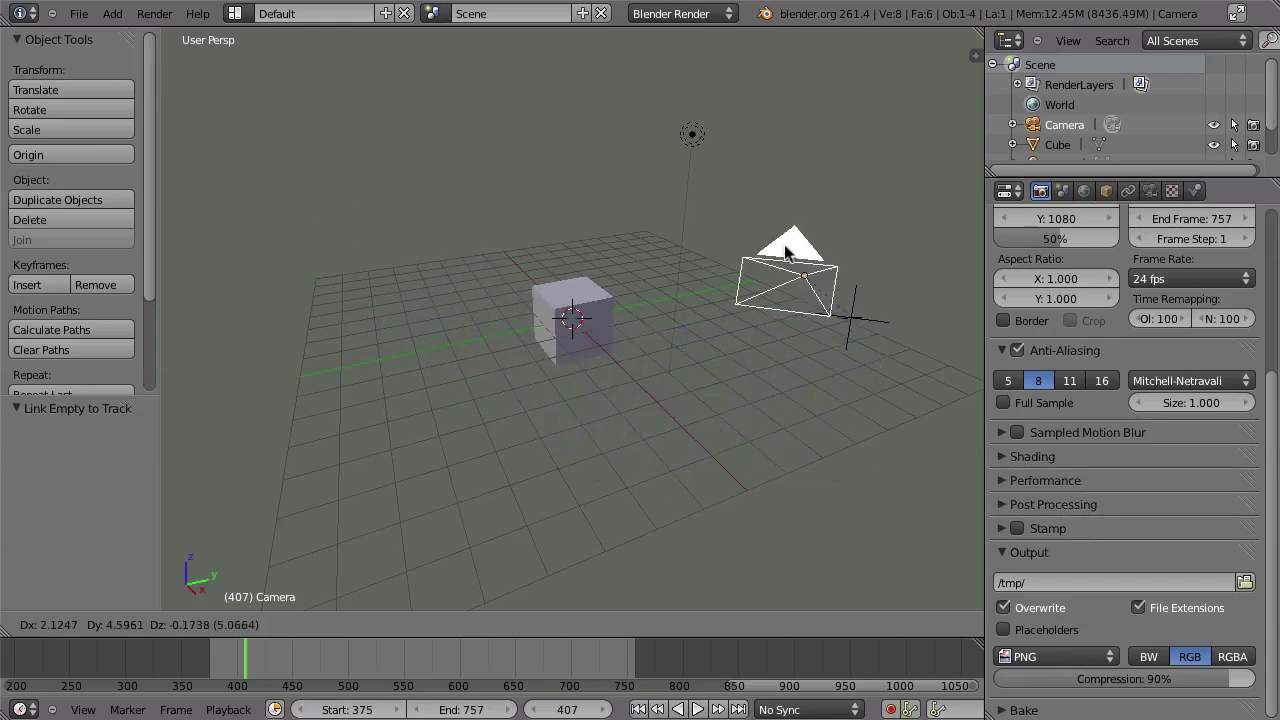
{"action": "right_click", "coordinate": [425, 404]}
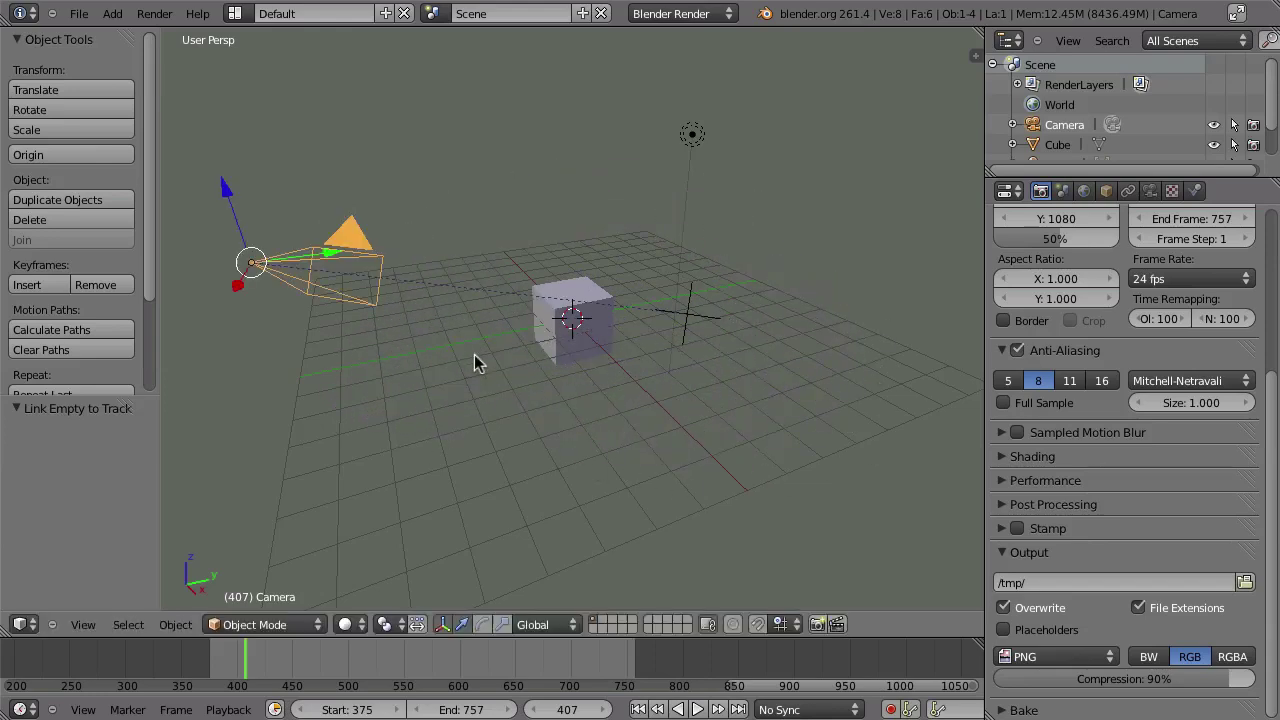
{"action": "middle_click_drag", "start_coordinate": [367, 316], "coordinate": [476, 386]}
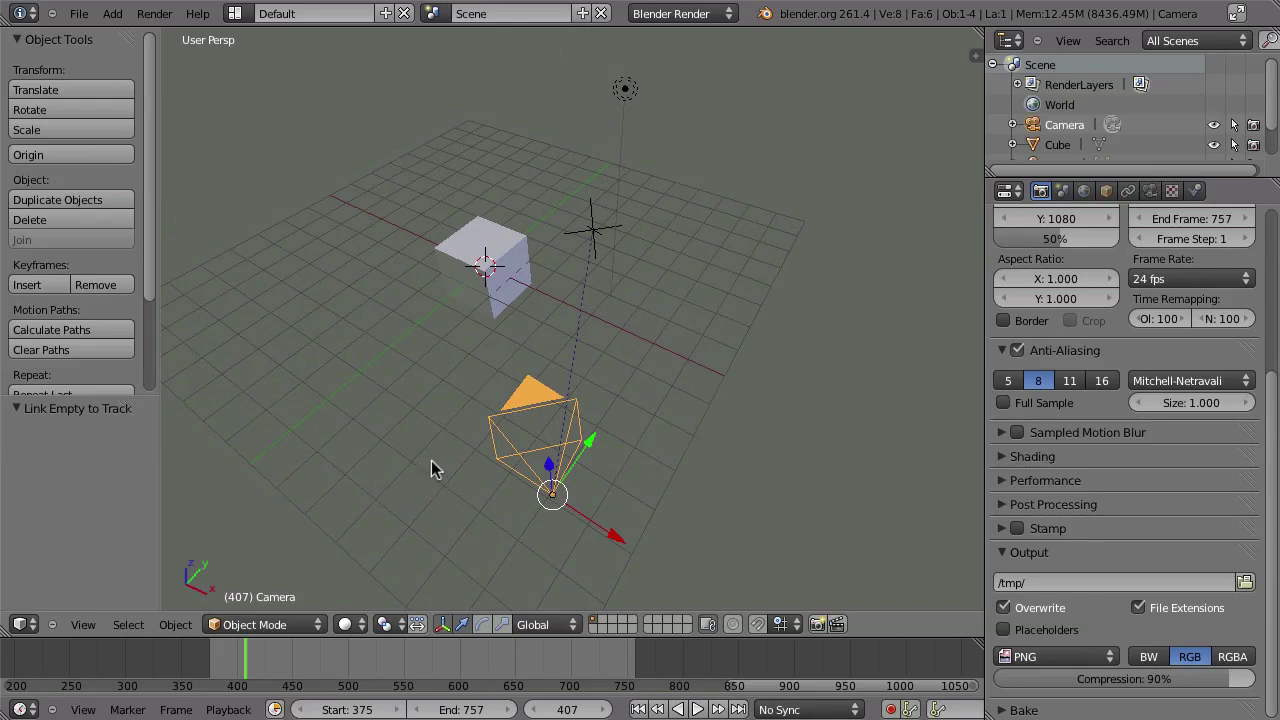
{"action": "key", "text": "alt+r"}
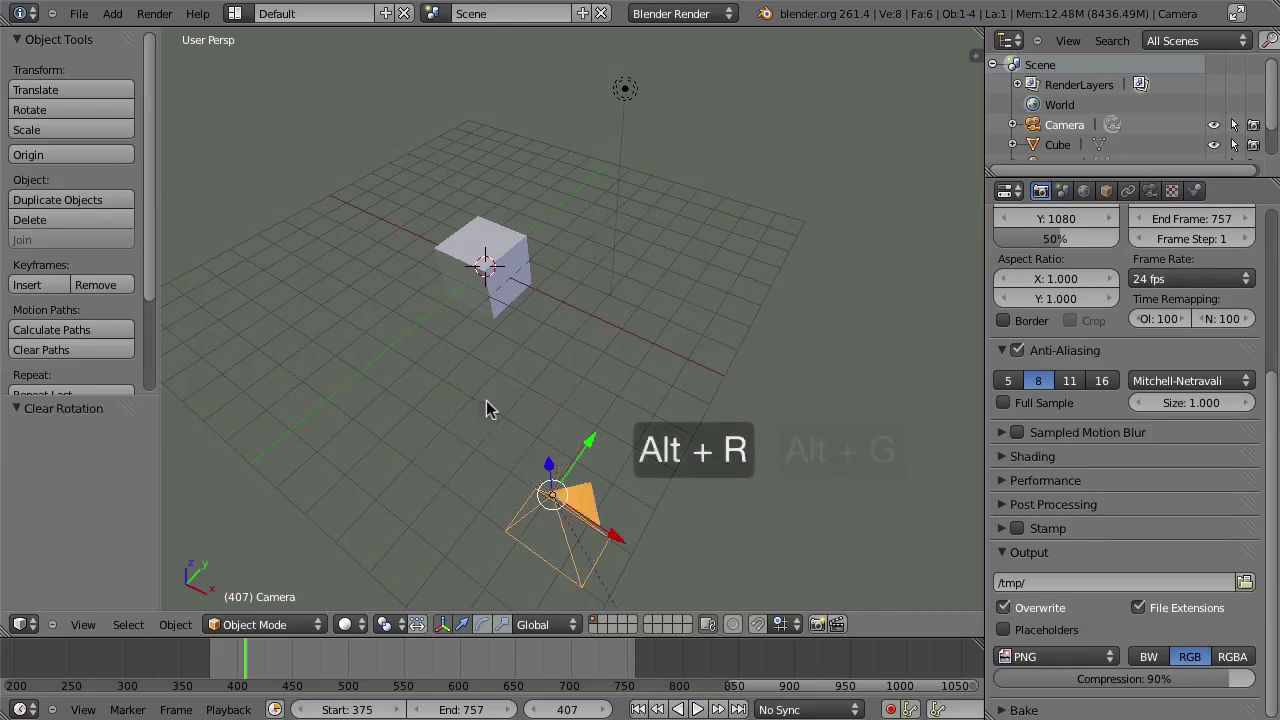
{"action": "key", "text": "alt+g"}
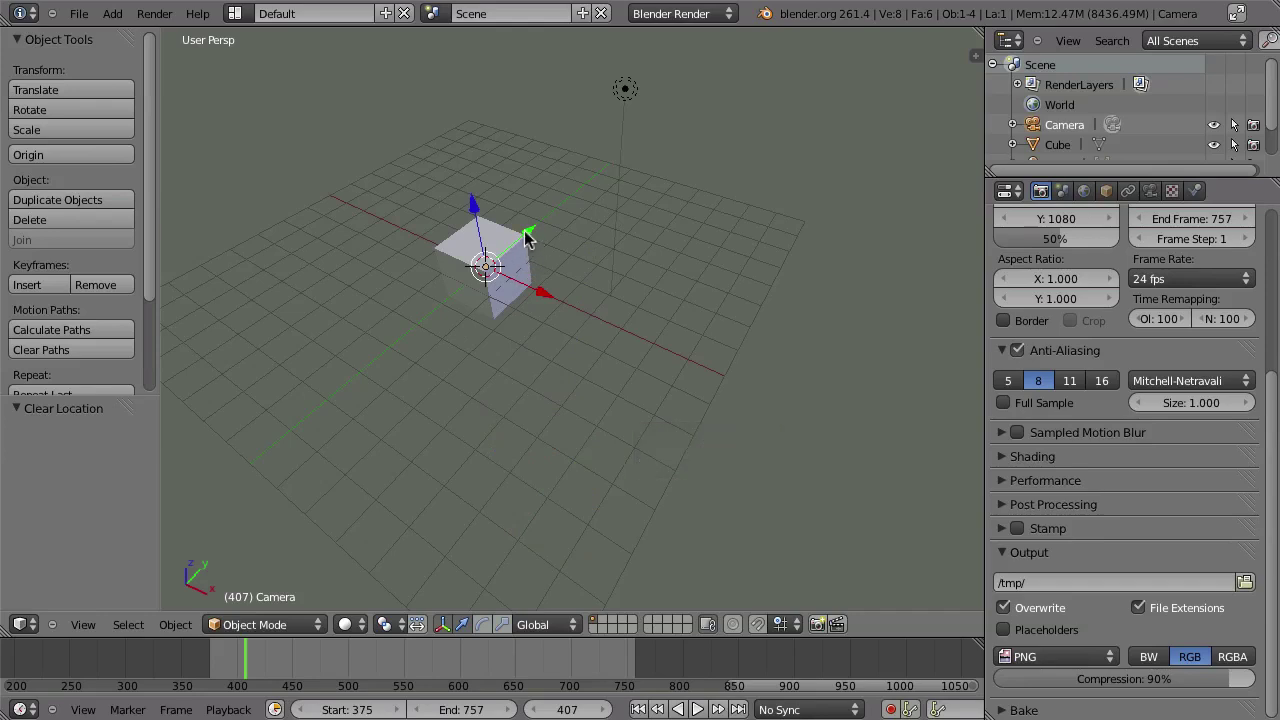
{"action": "key", "text": "g"}
{"action": "key", "text": "z"}
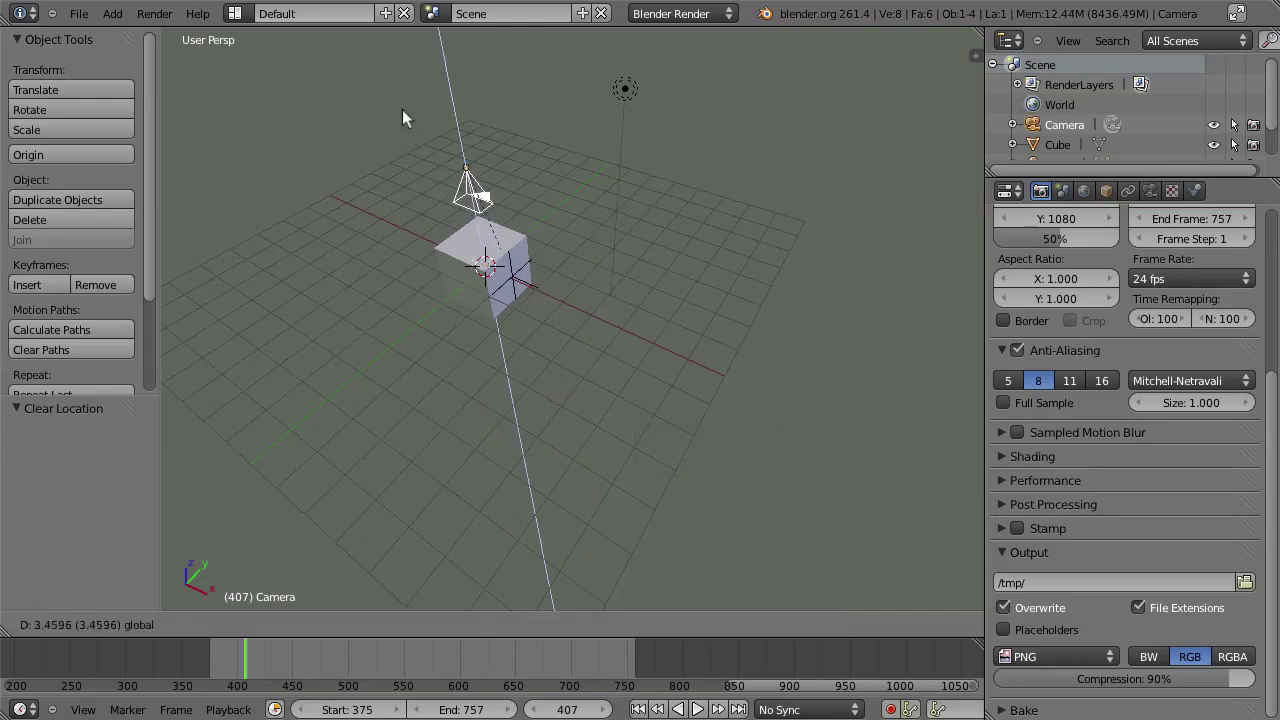
{"action": "left_click", "coordinate": [365, 44]}
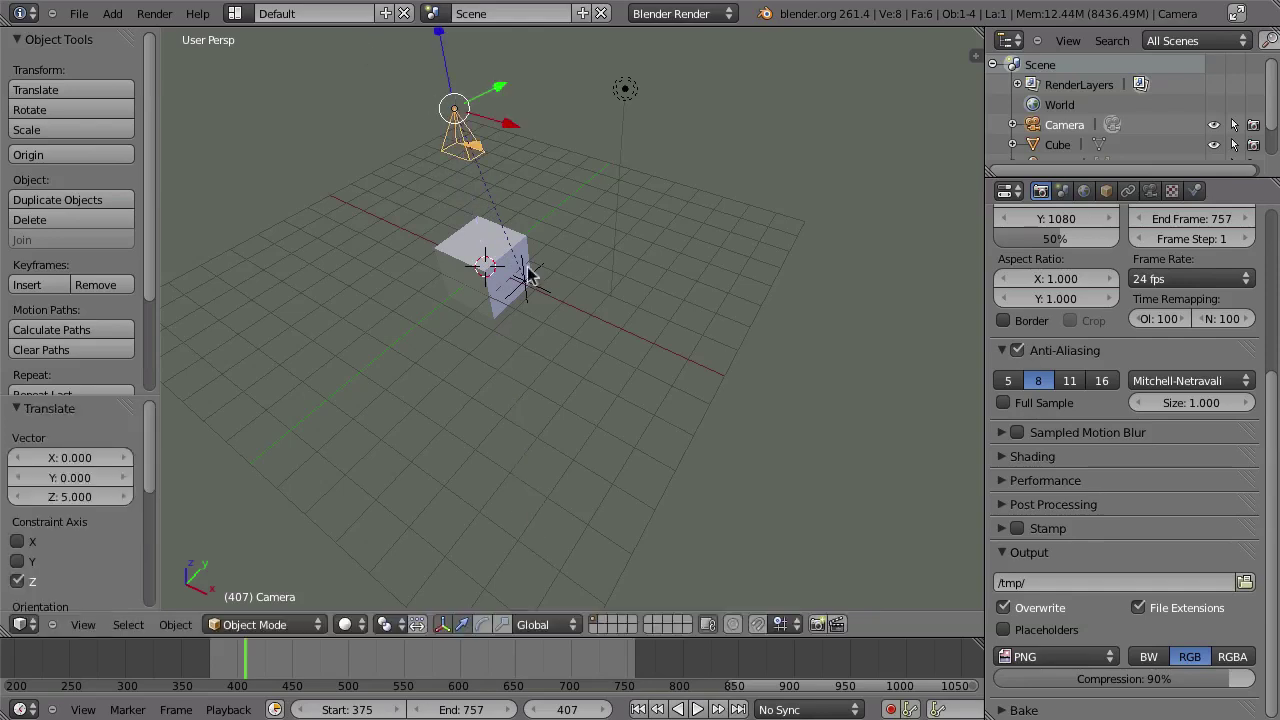
Delete the cube from the scene.
{"action": "right_click", "coordinate": [455, 272]}
{"action": "key", "text": "x"}
{"action": "left_click", "coordinate": [447, 263]}
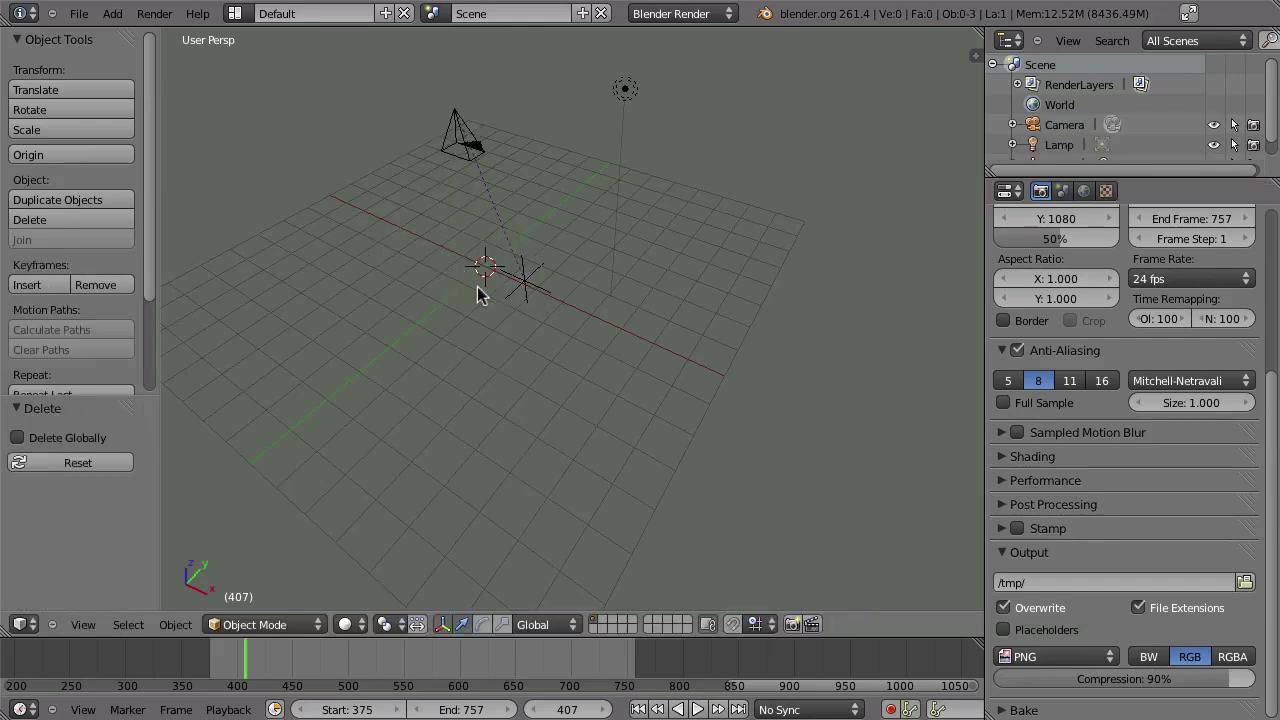
Switch to camera view and enable Background Images in the sidebar.
{"action": "key", "text": "KP_0"}
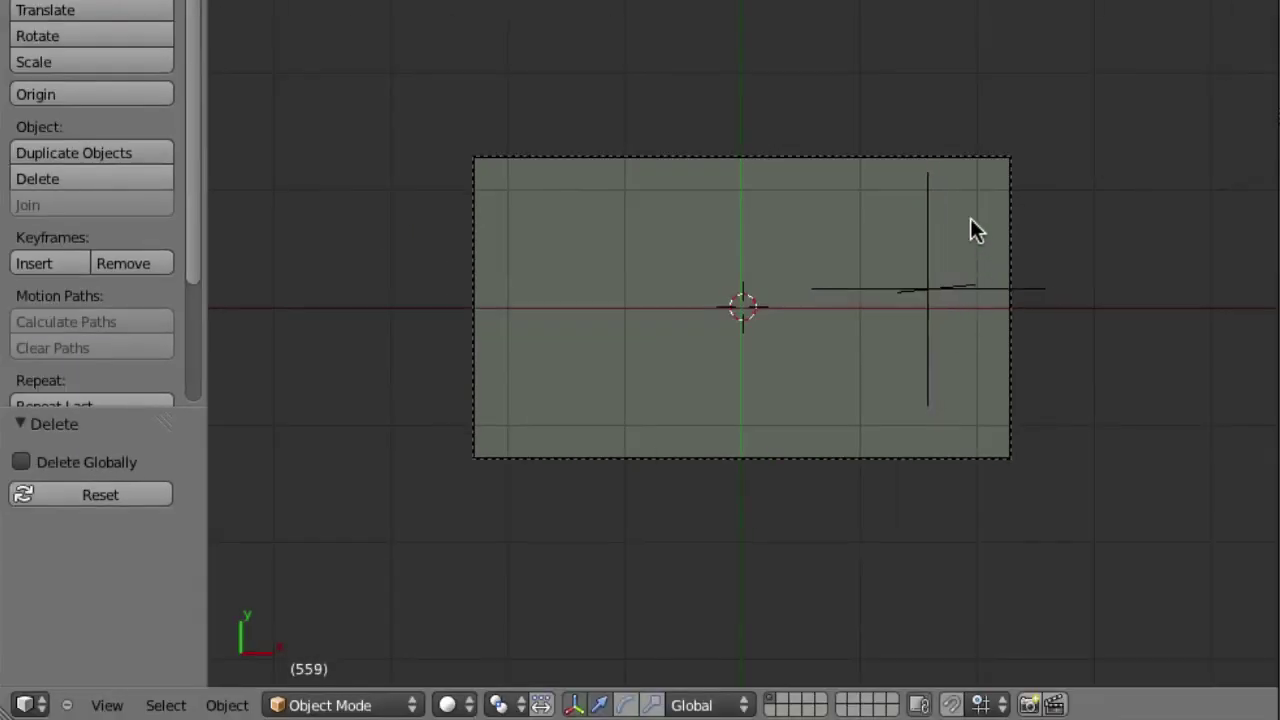
{"action": "key", "text": "n"}
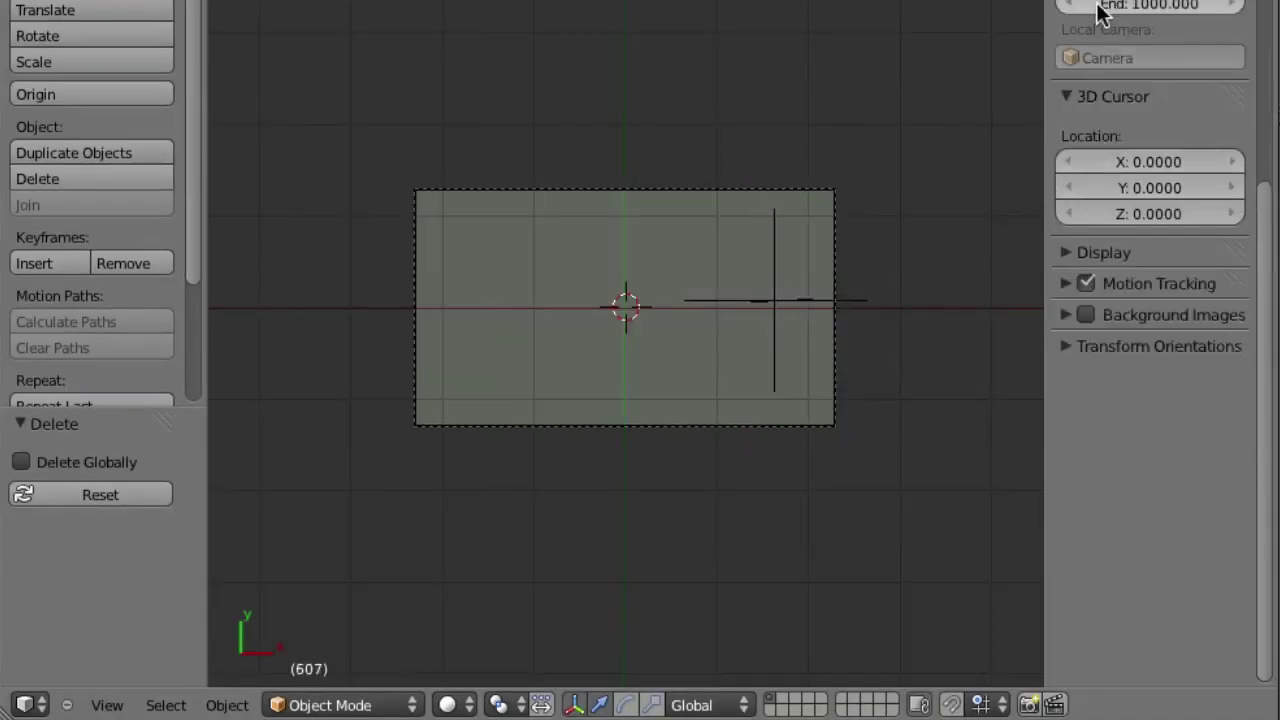
{"action": "left_click", "coordinate": [1084, 314]}
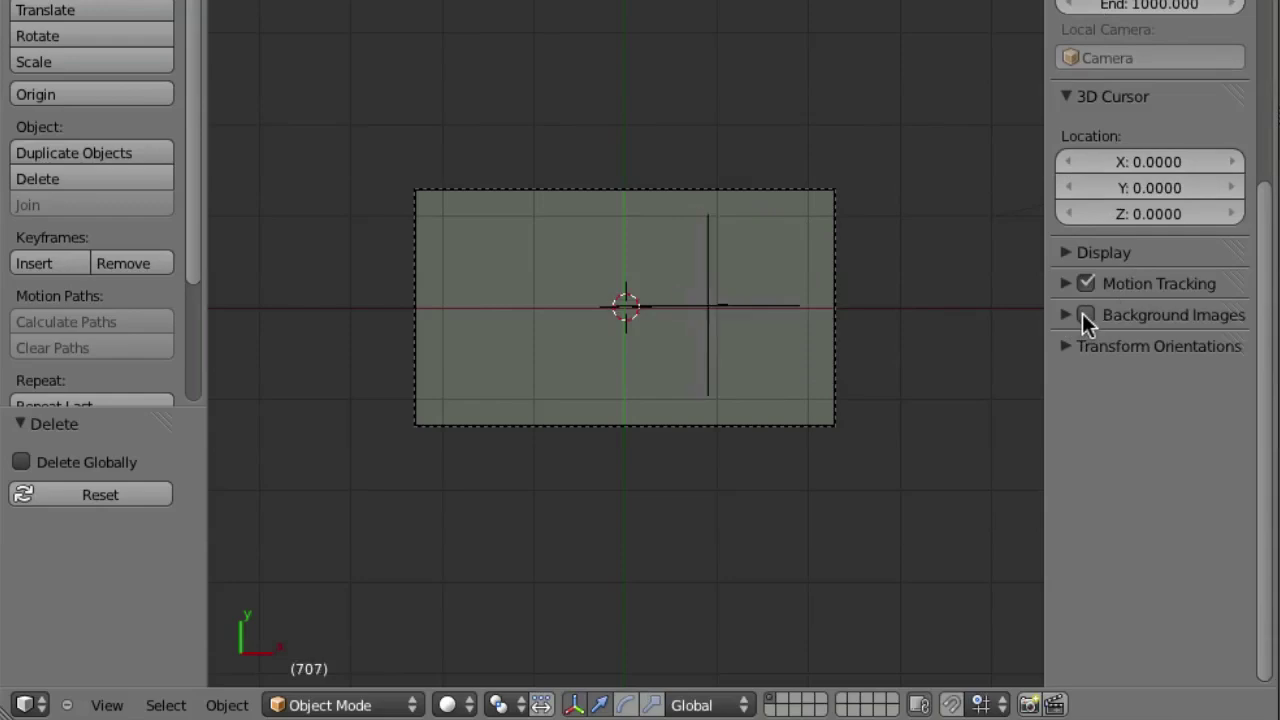
{"action": "left_click", "coordinate": [1065, 314]}
Add a Camera-only background image using the intro movie clip.
{"action": "left_click", "coordinate": [1168, 355]}
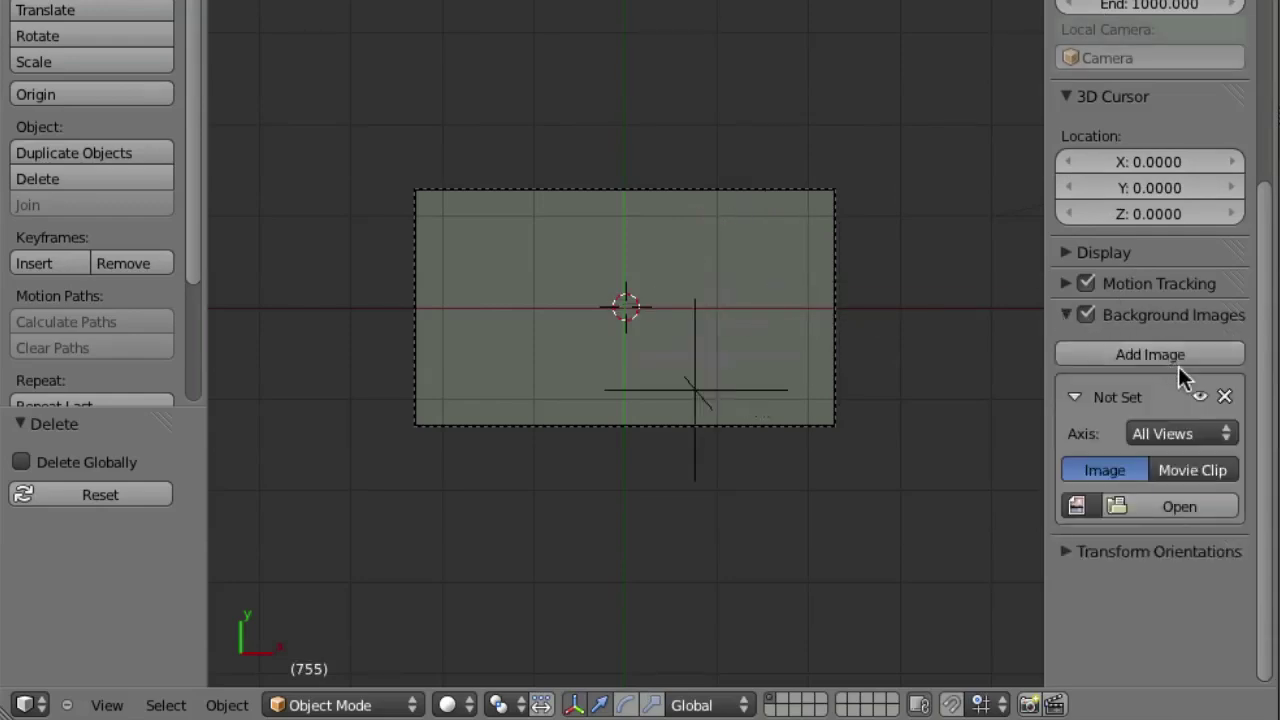
{"action": "left_click", "coordinate": [1148, 432]}
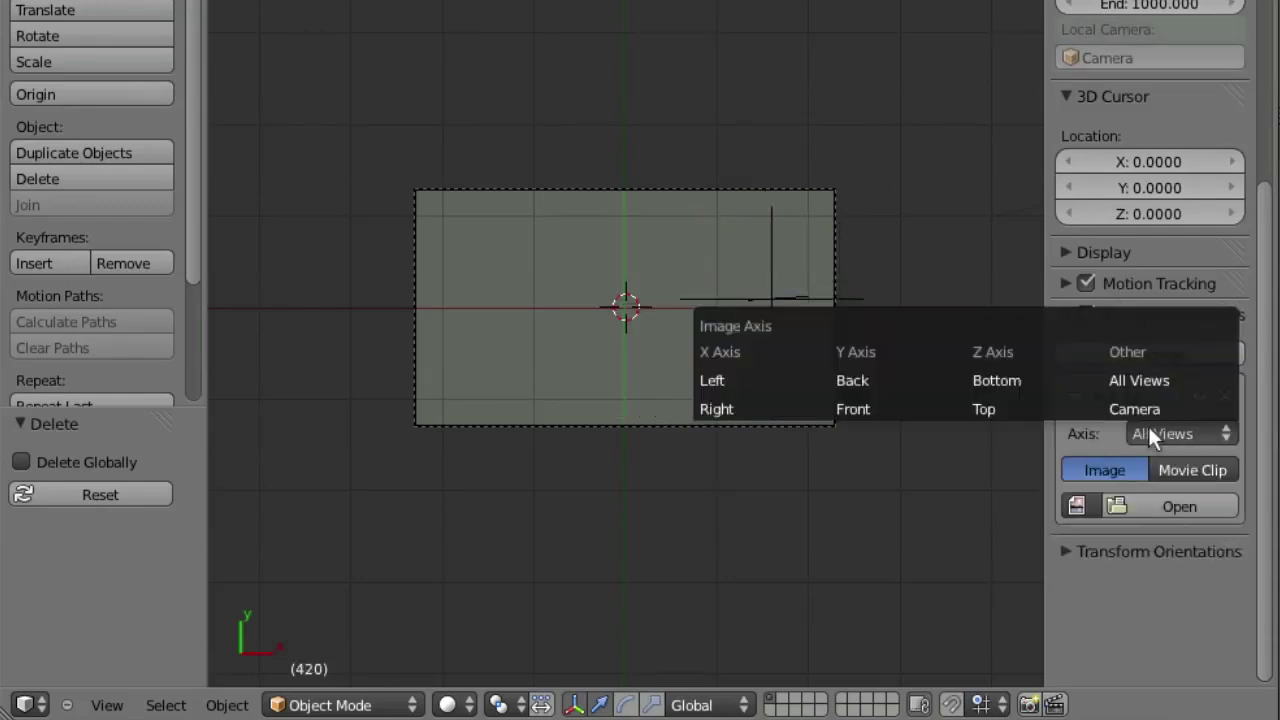
{"action": "left_click", "coordinate": [1135, 408]}
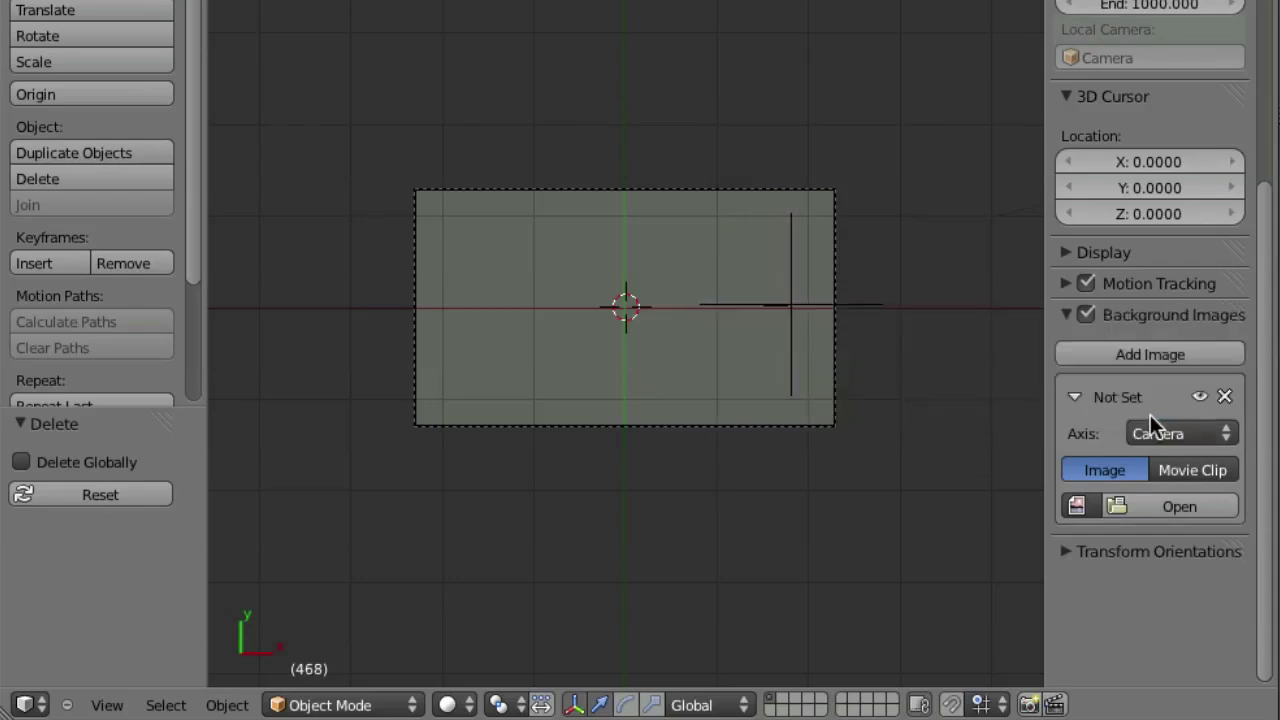
{"action": "left_click", "coordinate": [1219, 468]}
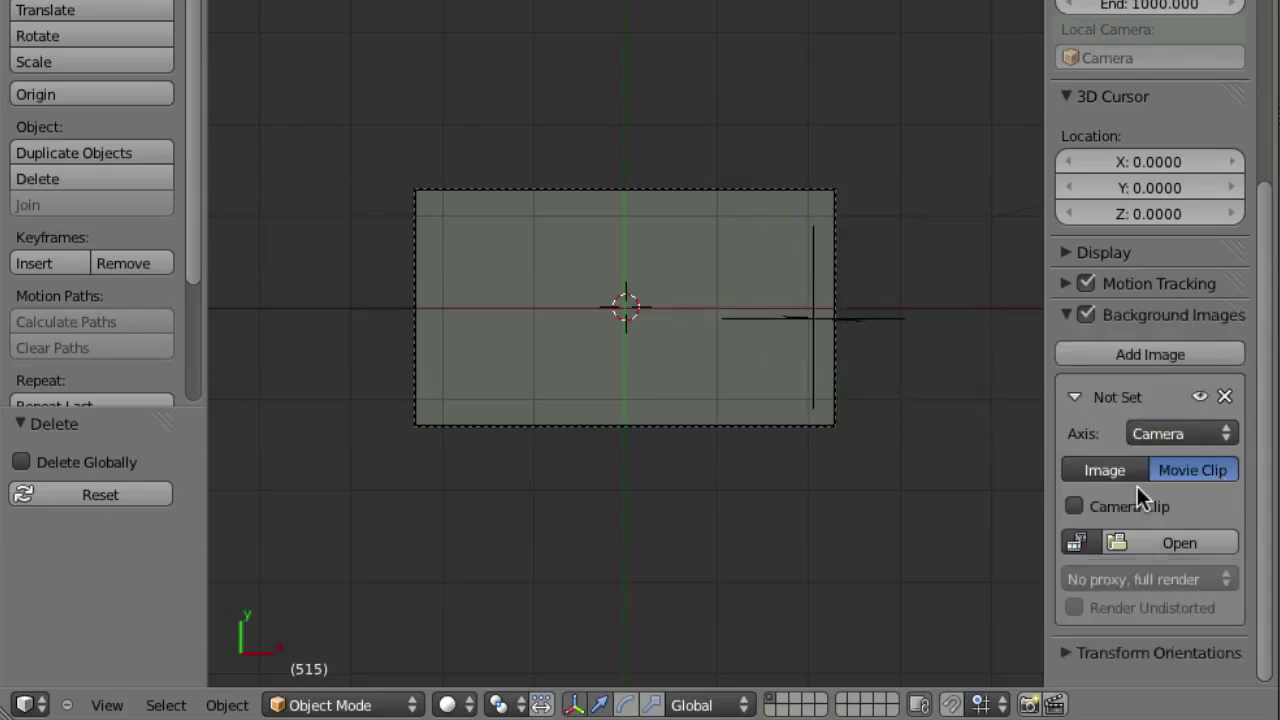
{"action": "left_click", "coordinate": [1075, 541]}
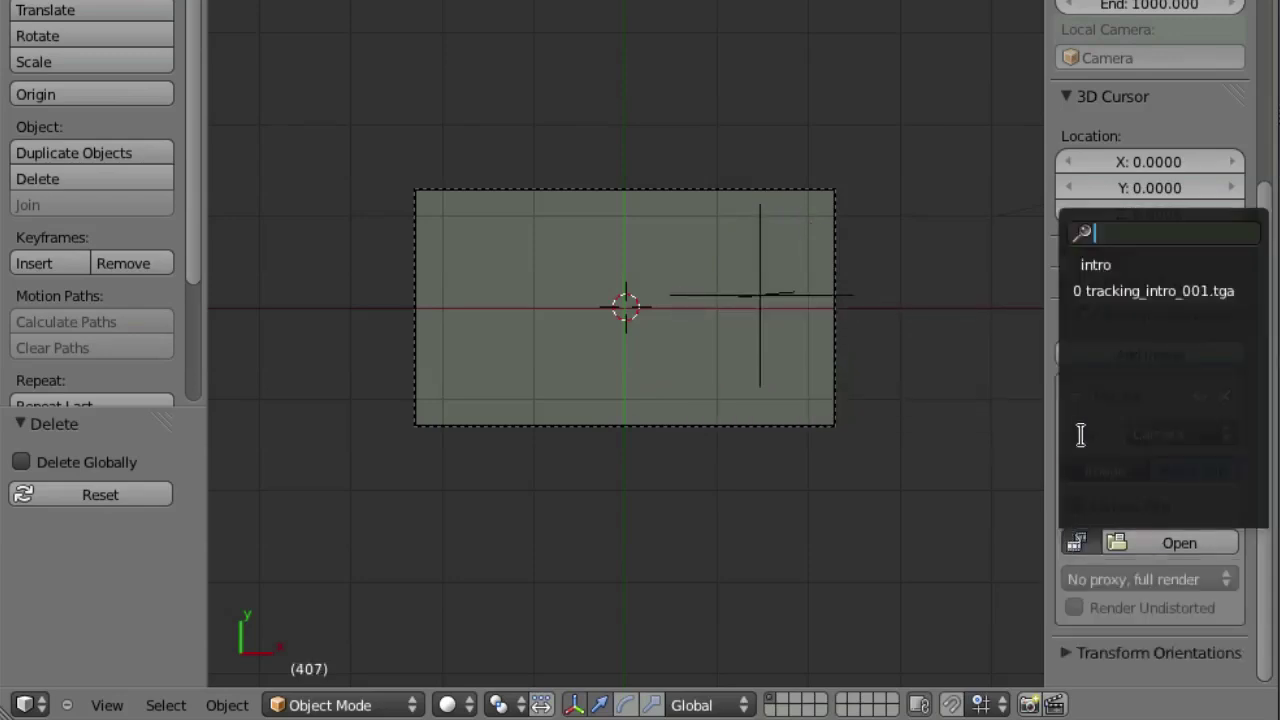
{"action": "left_click", "coordinate": [1118, 265]}
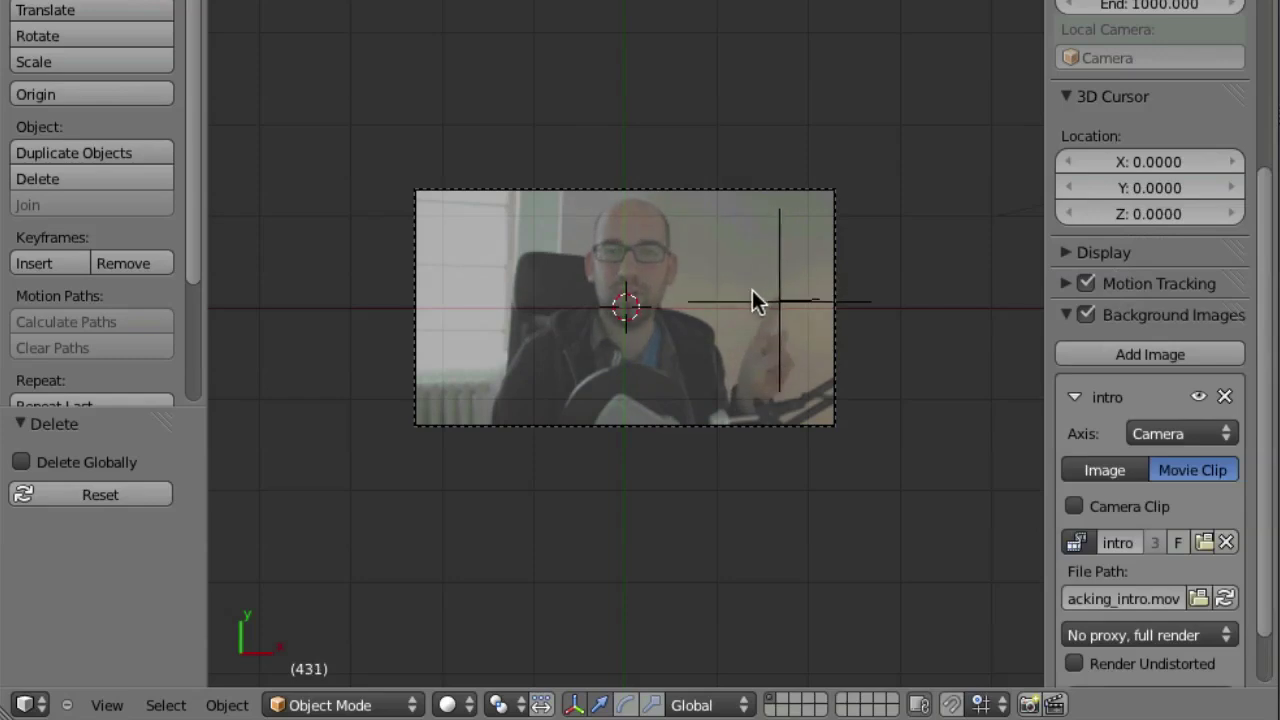
{"action": "scroll", "coordinate": [736, 278], "scroll_direction": "up", "scroll_amount": 4}
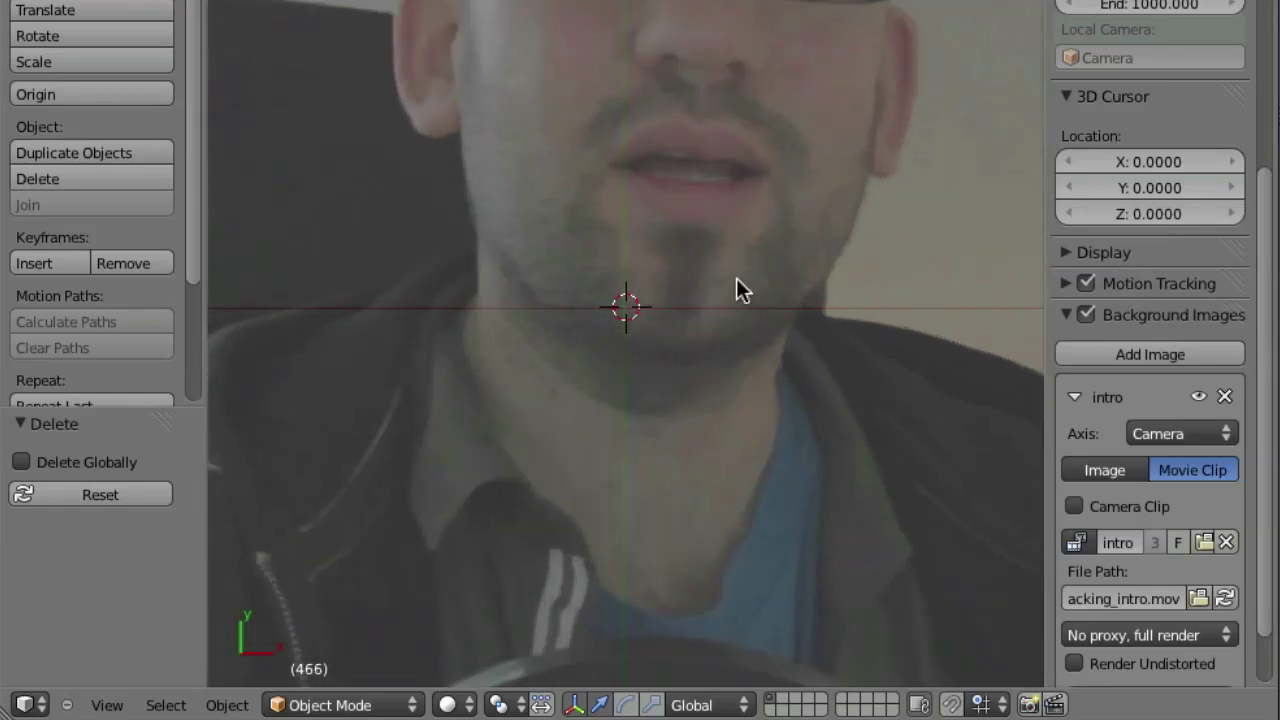
Snap the 3D cursor onto the Track empty at X 1.4747, Y 0.1372.
{"action": "scroll", "coordinate": [742, 512], "scroll_direction": "up", "scroll_amount": 3}
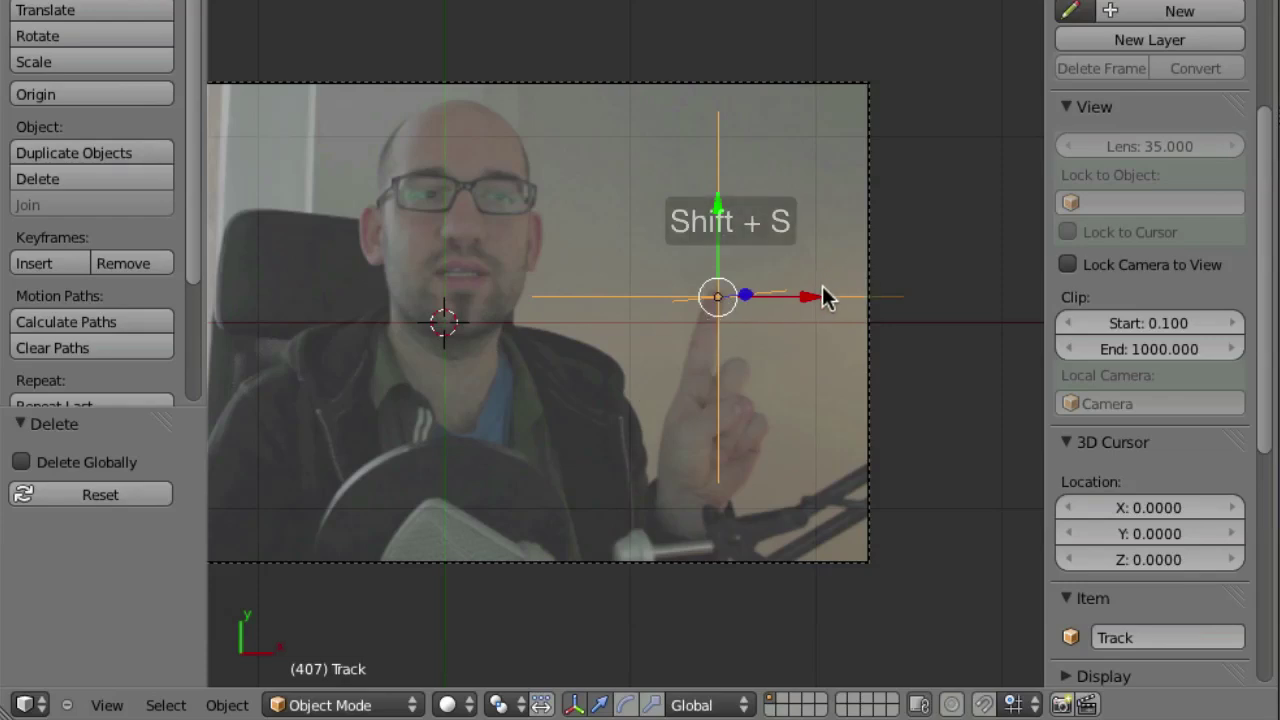
{"action": "key", "text": "shift+s"}
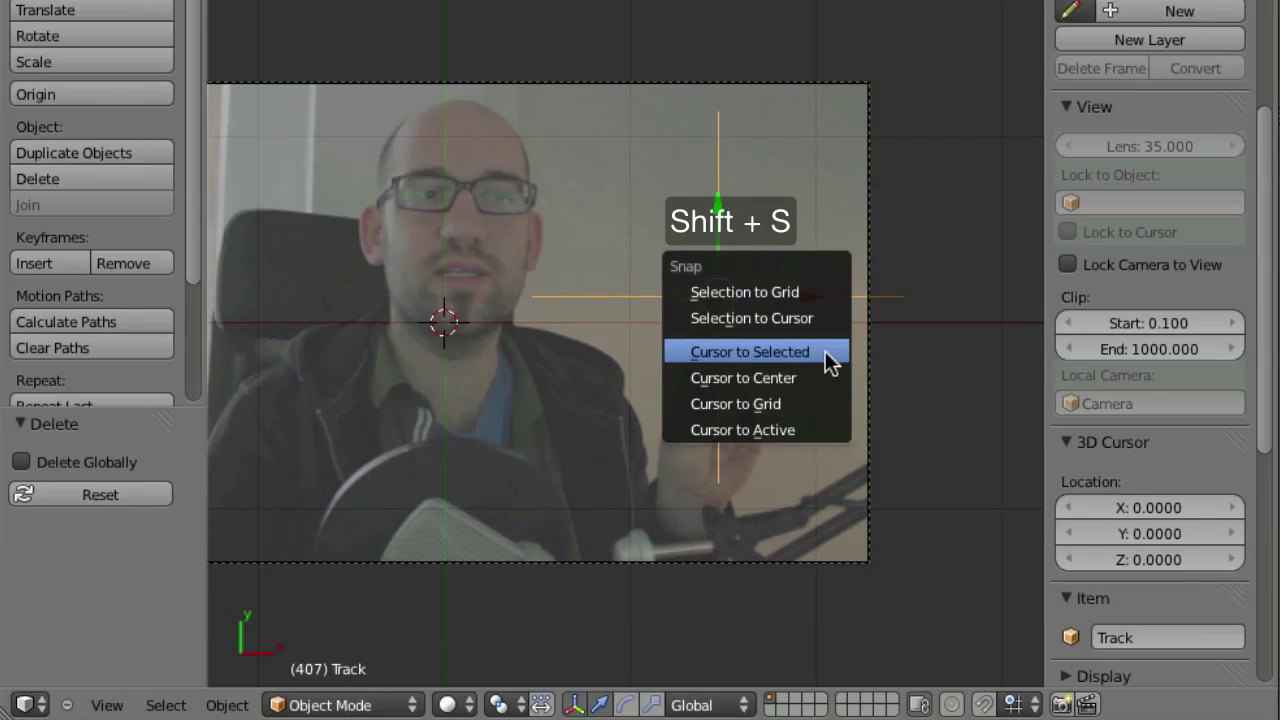
{"action": "key", "text": "3"}
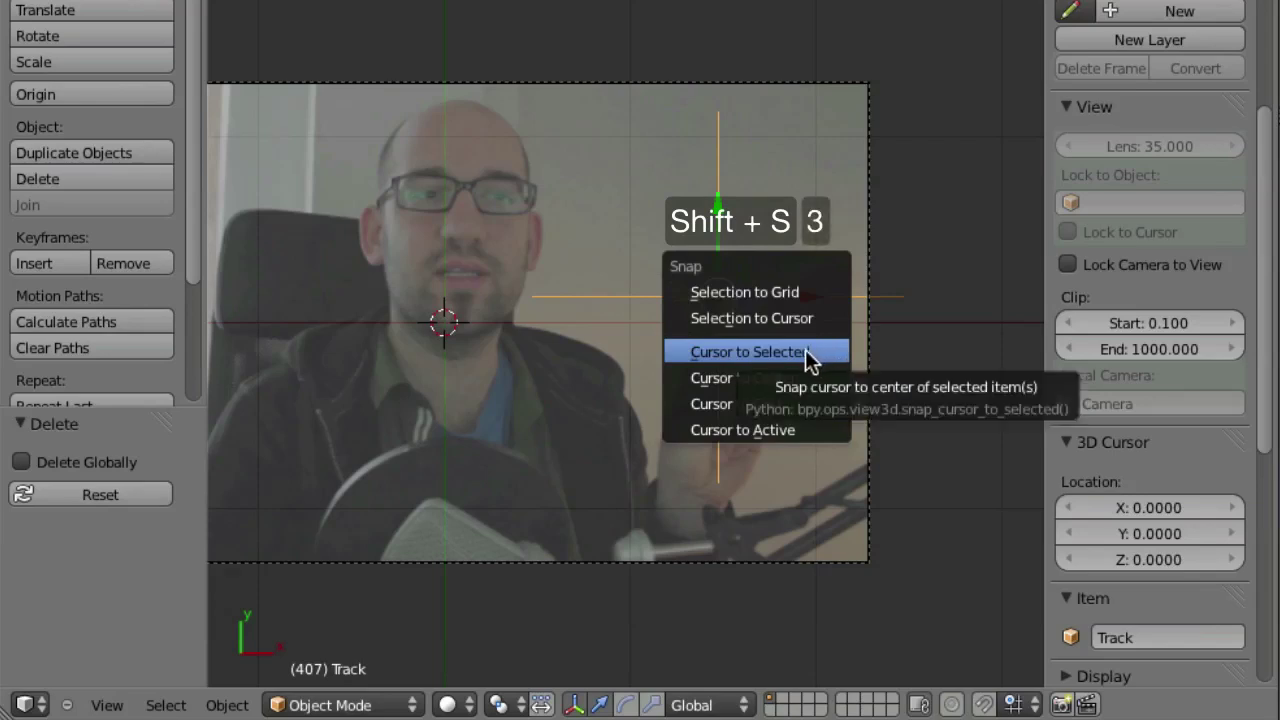
{"action": "left_click", "coordinate": [806, 352]}
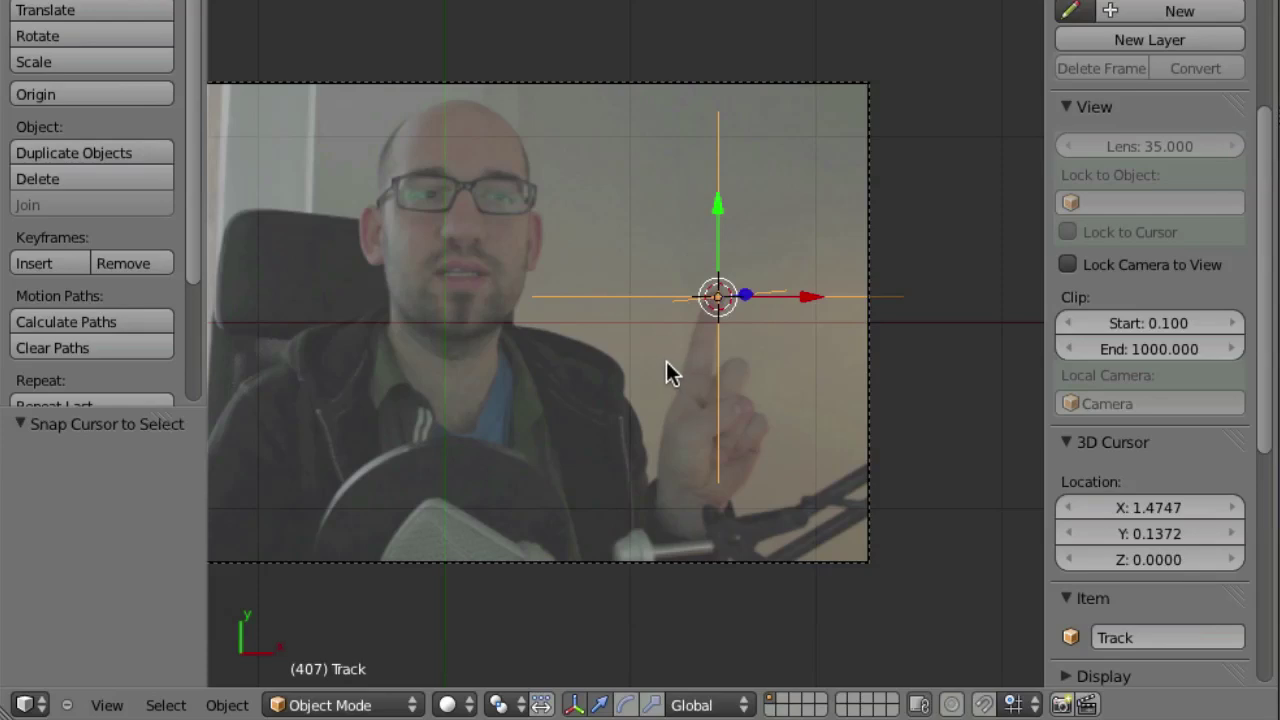
{"action": "key", "text": "shift+a"}
Add a plane at the cursor, scale it down to 0.454, and also select Track.
{"action": "mouse_move", "coordinate": [663, 349]}
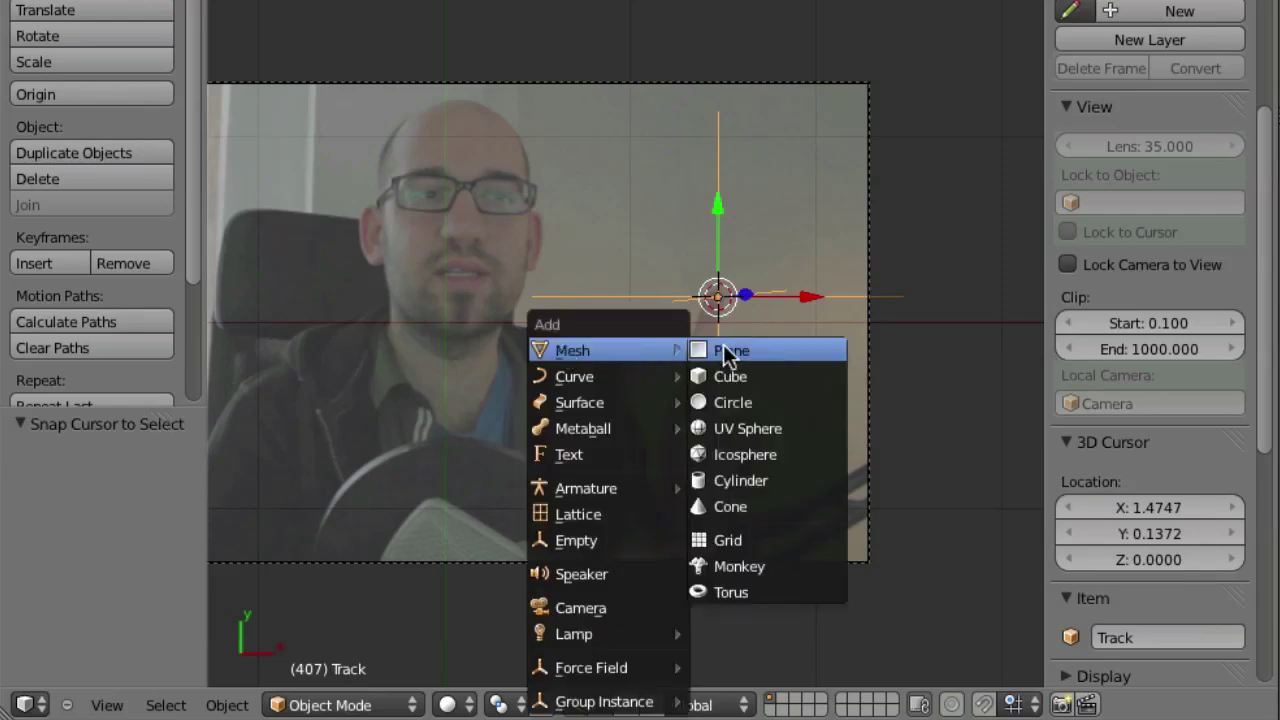
{"action": "left_click", "coordinate": [753, 350]}
{"action": "key", "text": "s"}
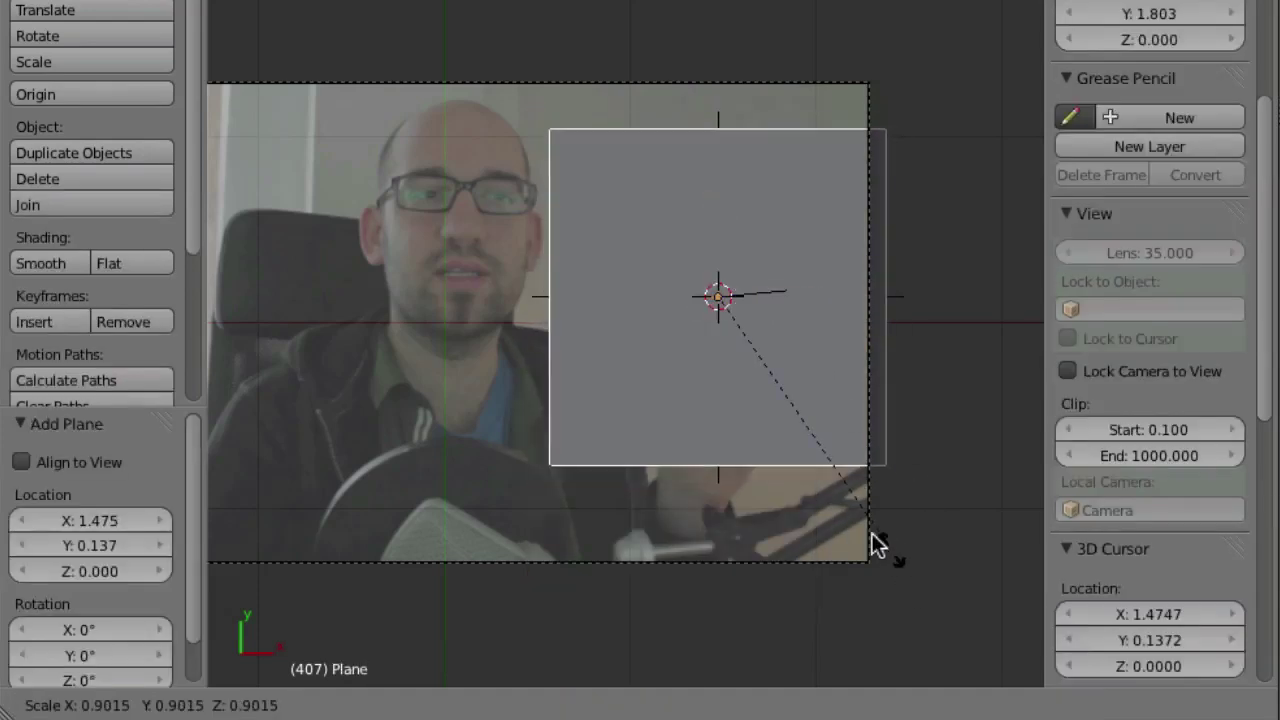
{"action": "left_click", "coordinate": [735, 304]}
{"action": "scroll", "coordinate": [729, 300], "scroll_direction": "up", "scroll_amount": 6}
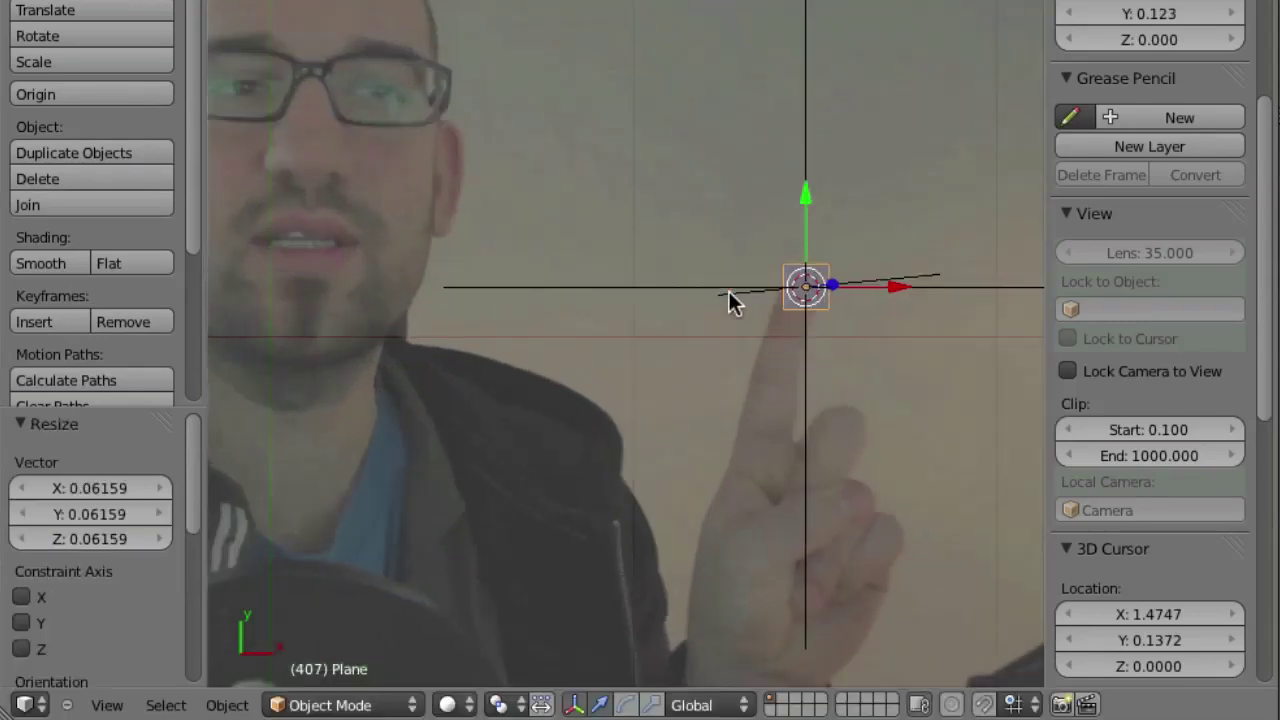
{"action": "key", "text": "s"}
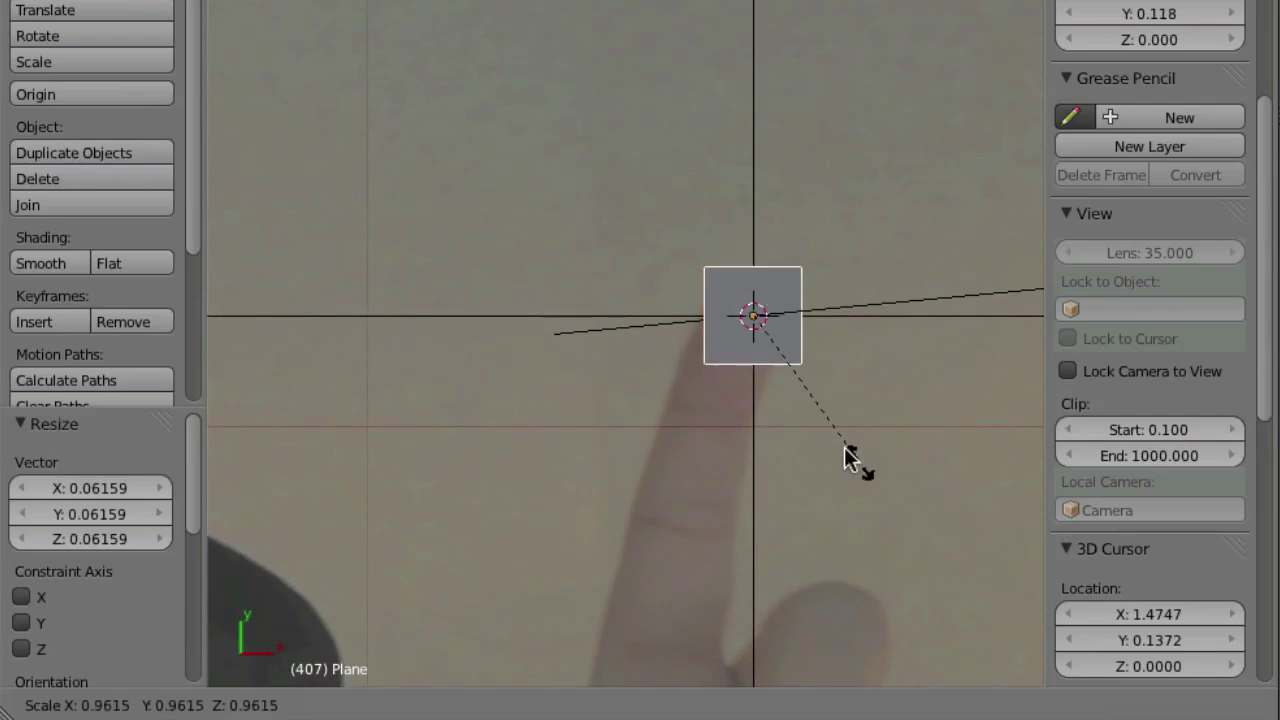
{"action": "left_click", "coordinate": [807, 378]}
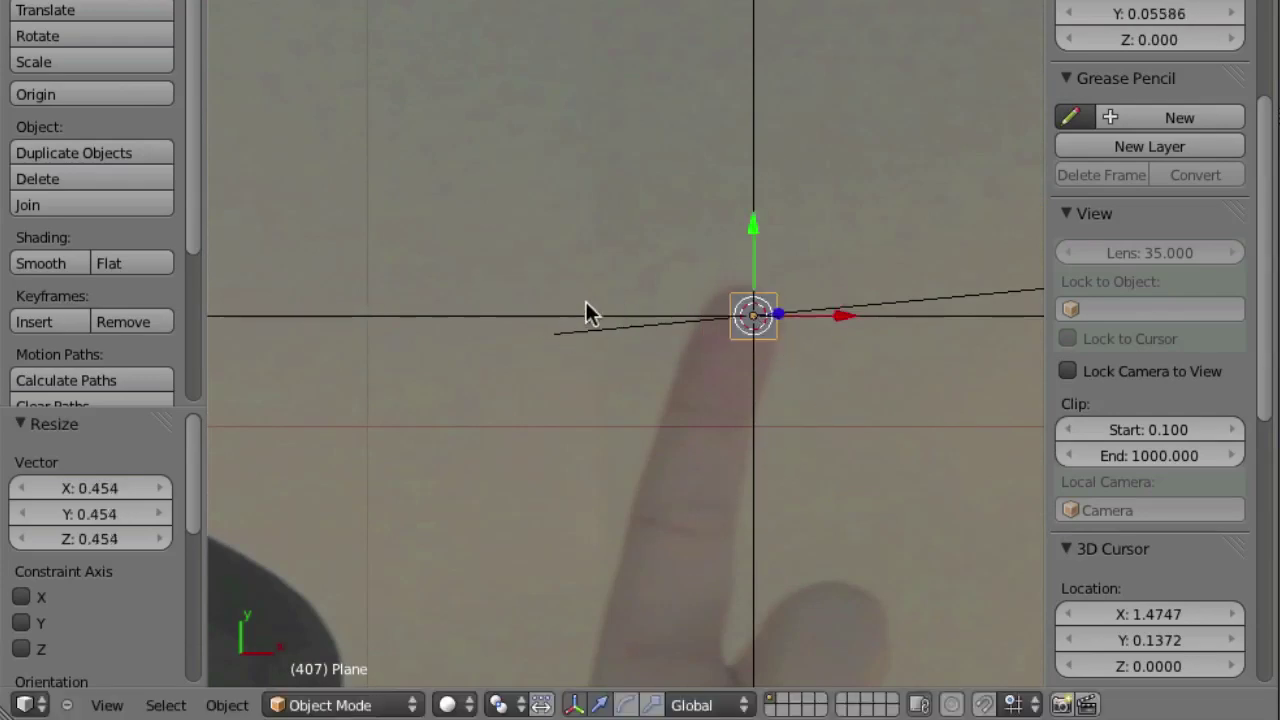
{"action": "right_click", "coordinate": [603, 333], "text": "shift"}
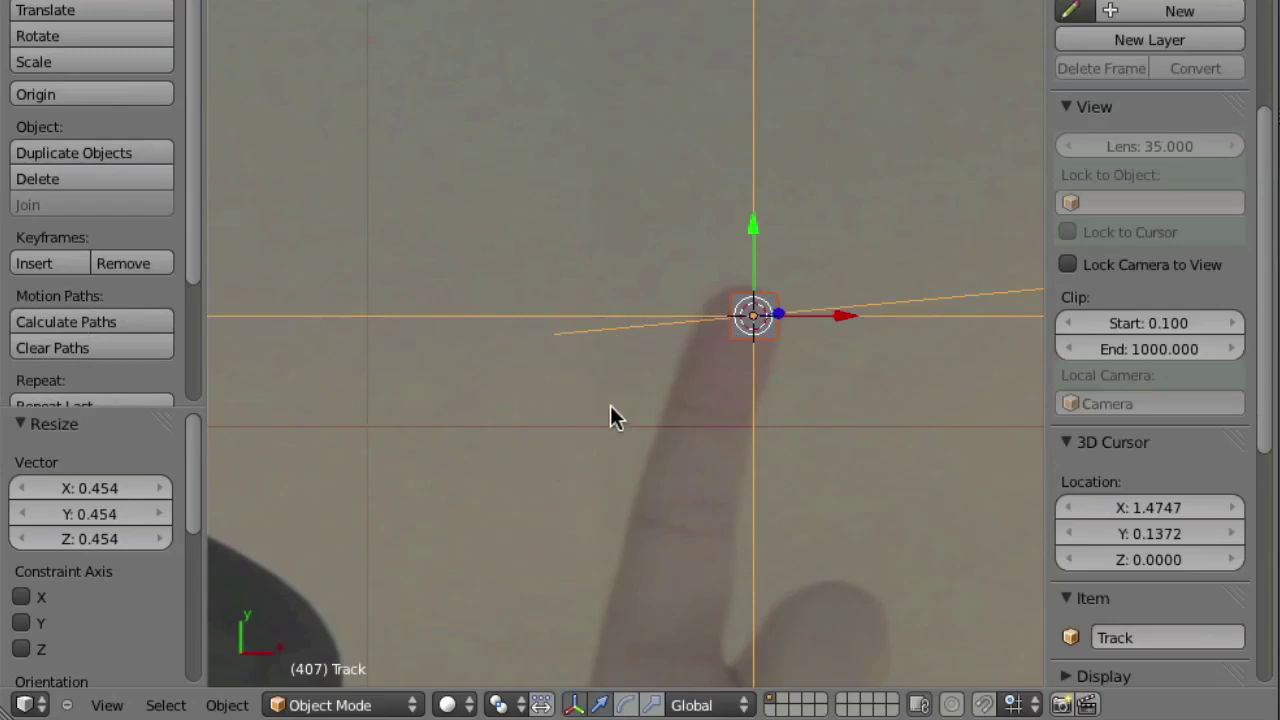
Parent the plane to the Track empty, check it follows in playback, then move Track to another layer.
{"action": "key", "text": "ctrl+p"}
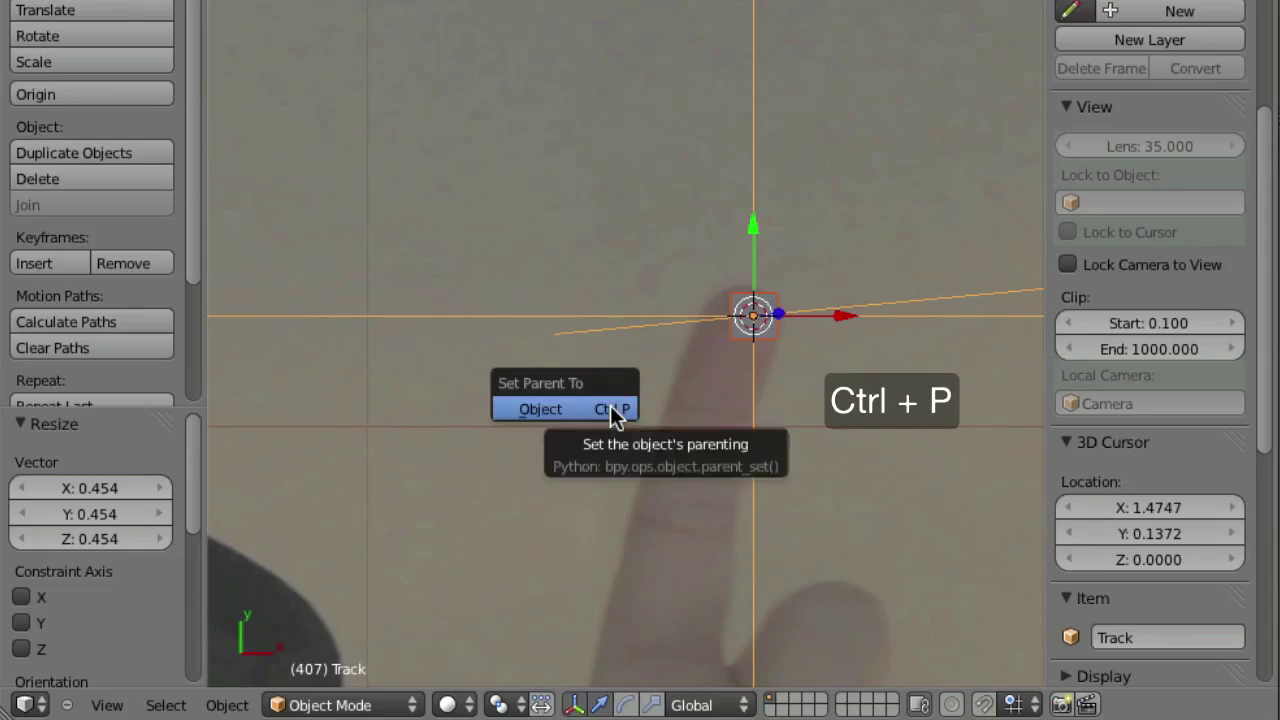
{"action": "left_click", "coordinate": [612, 413]}
{"action": "key", "text": "alt+a"}
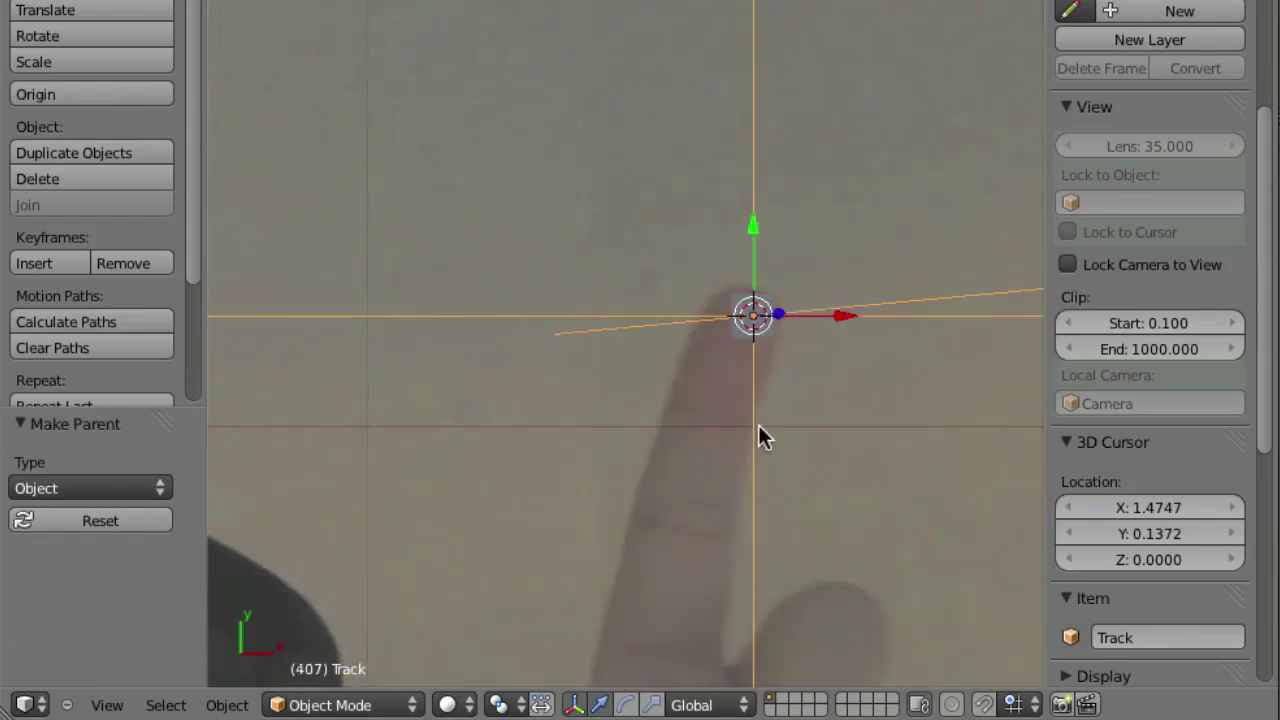
{"action": "key", "text": "m"}
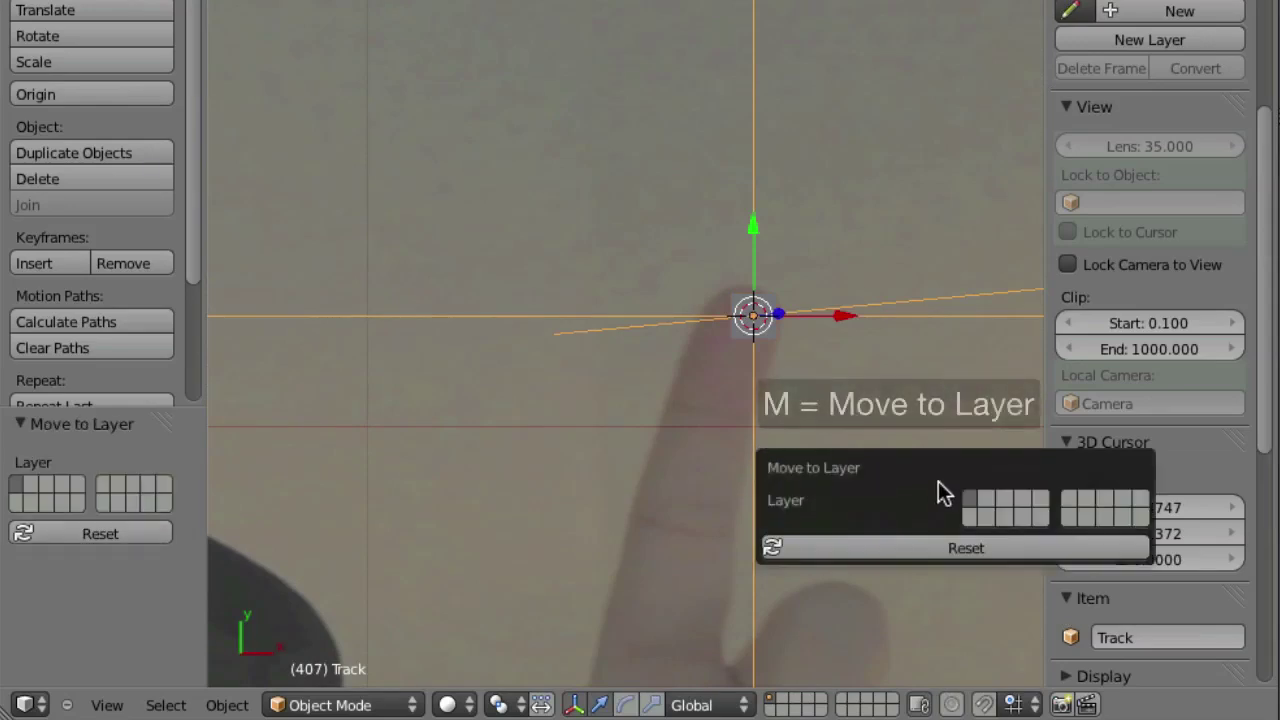
{"action": "left_click", "coordinate": [987, 498]}
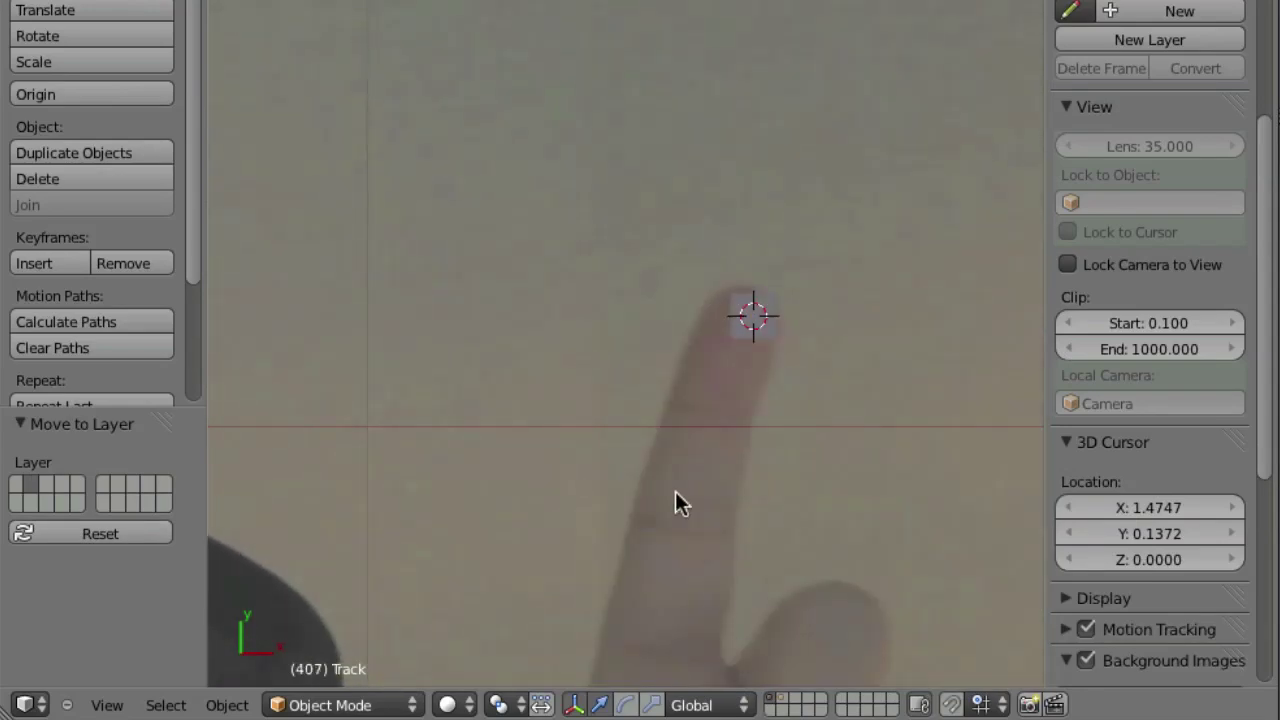
Add a new particle system to the selected plane.
{"action": "right_click", "coordinate": [762, 336]}
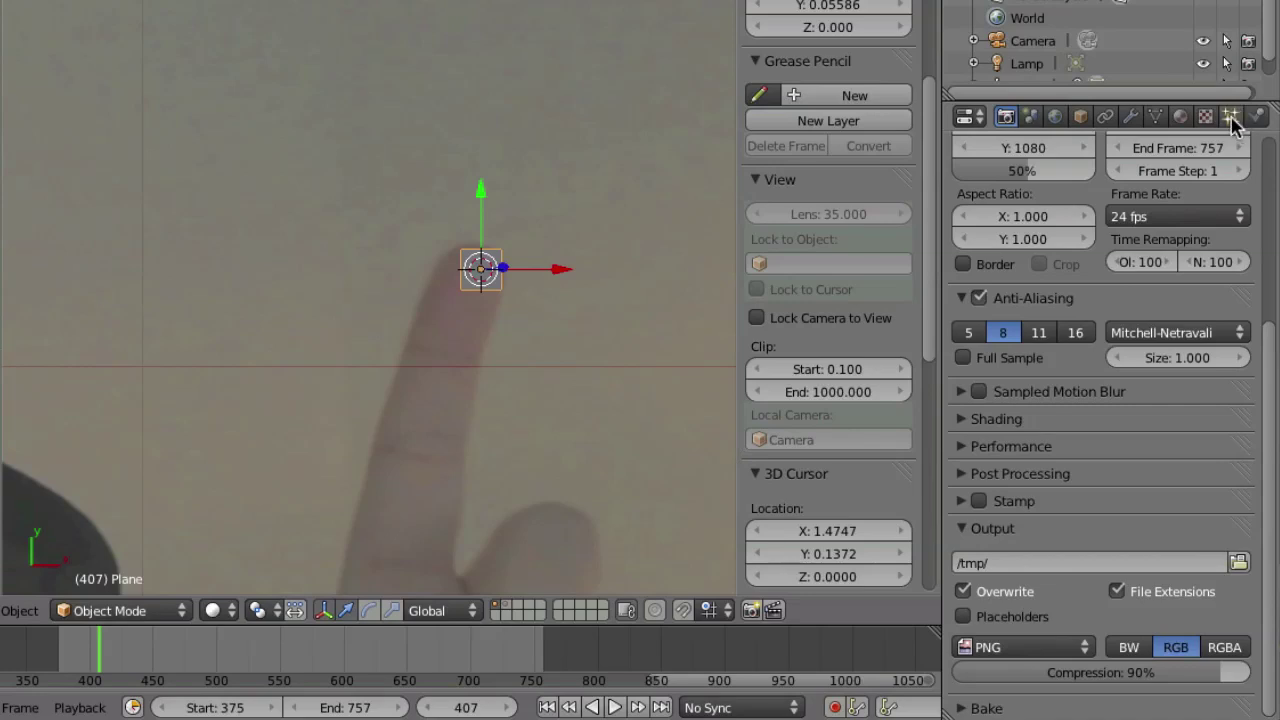
{"action": "left_click", "coordinate": [1231, 117]}
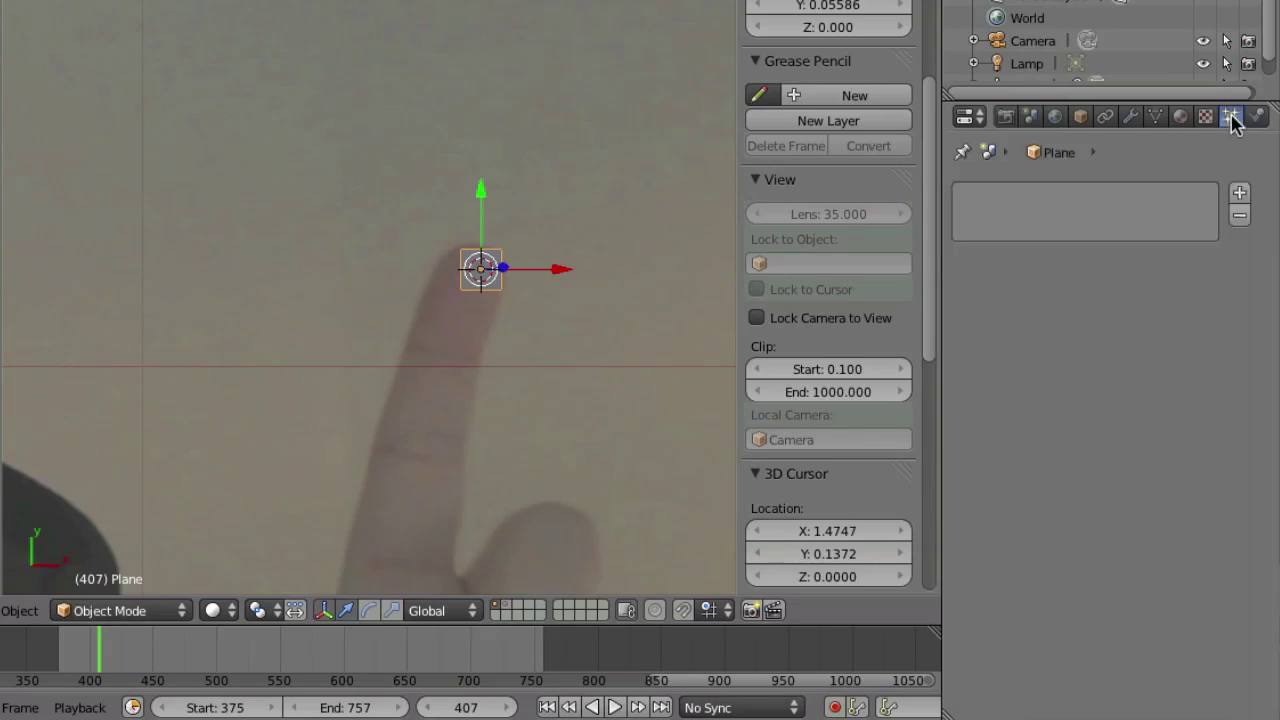
{"action": "left_click", "coordinate": [1240, 192]}
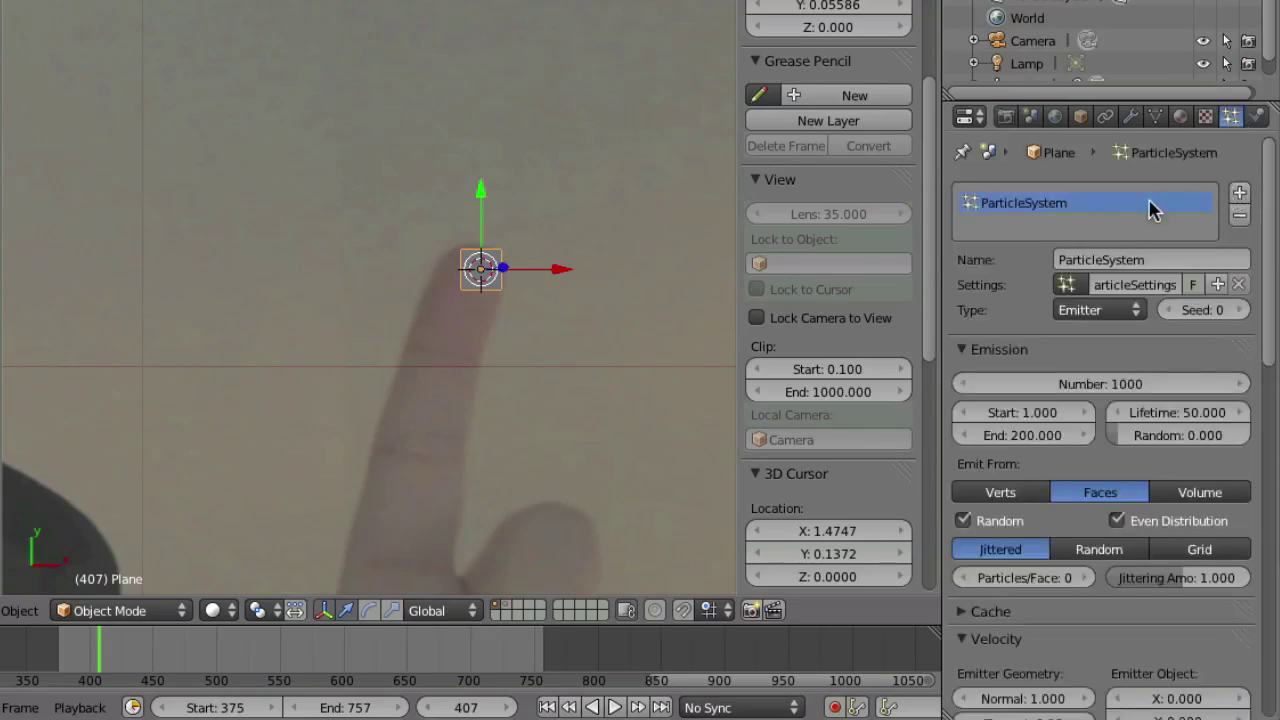
Play the animation from the start frame to preview the particle emitter following the fingertip.
{"action": "key", "text": "alt+a"}
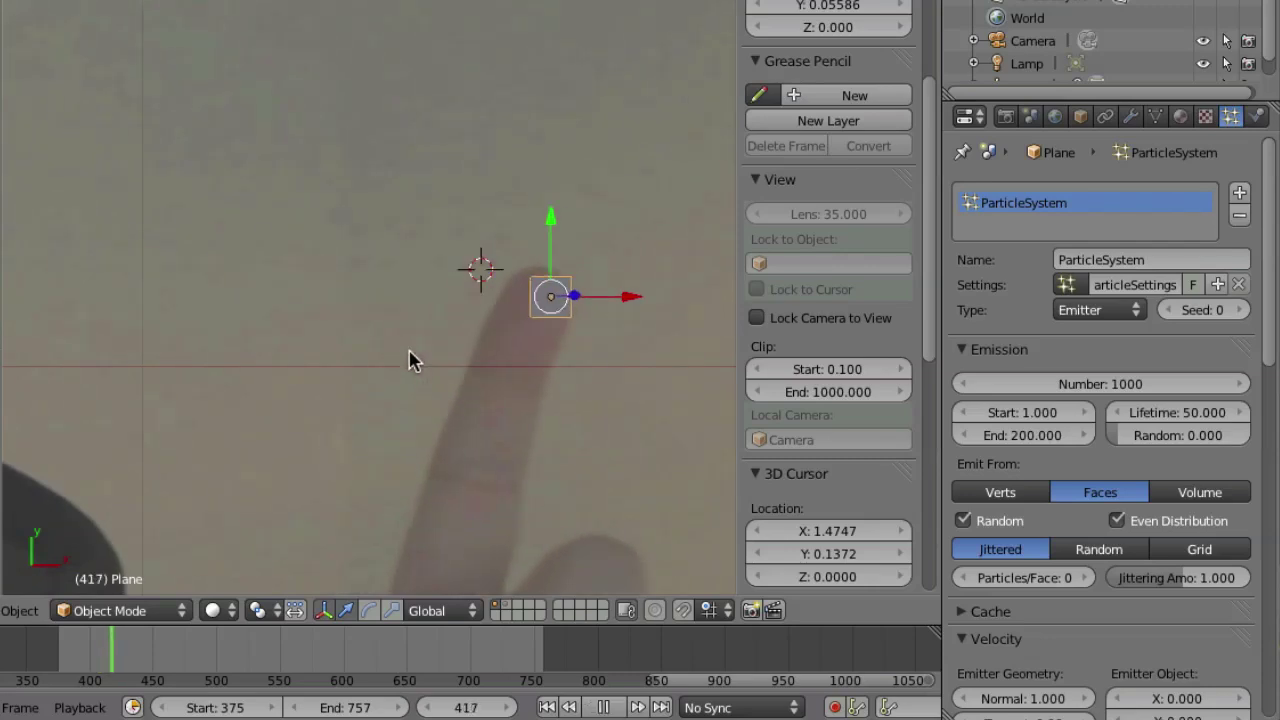
{"action": "key", "text": "Escape"}
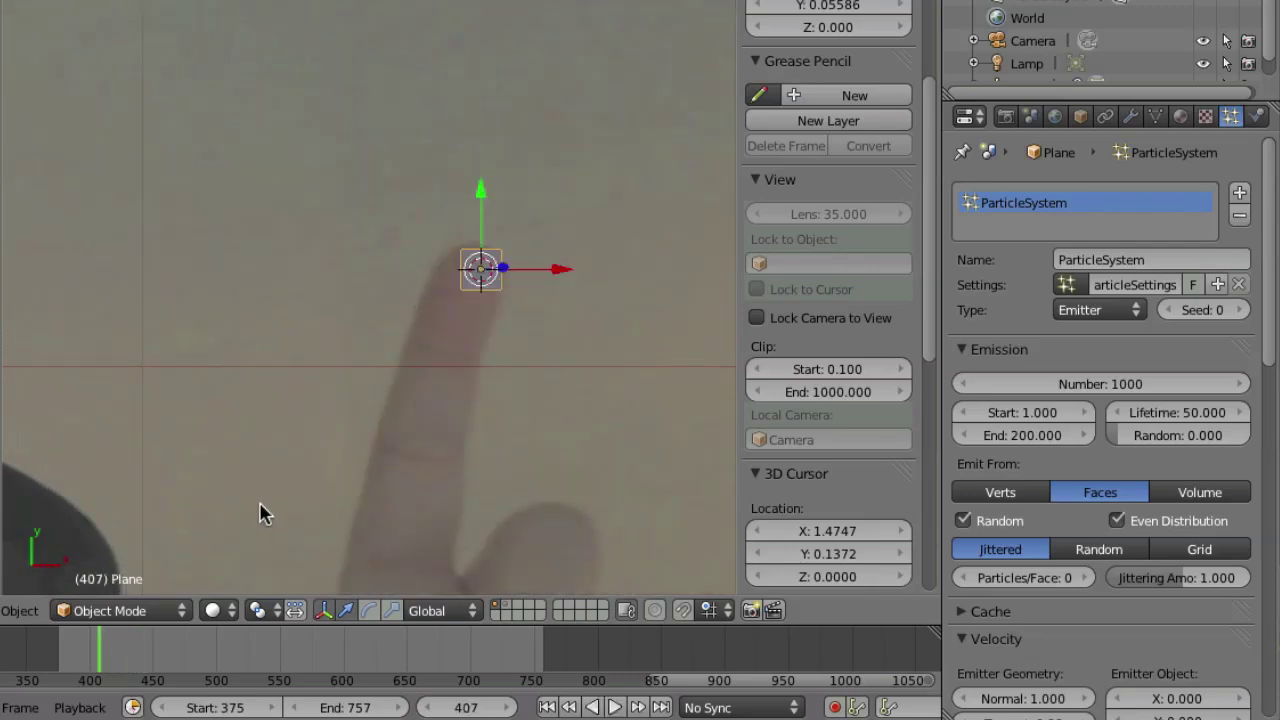
{"action": "key", "text": "shift+Left"}
{"action": "key", "text": "alt+a"}
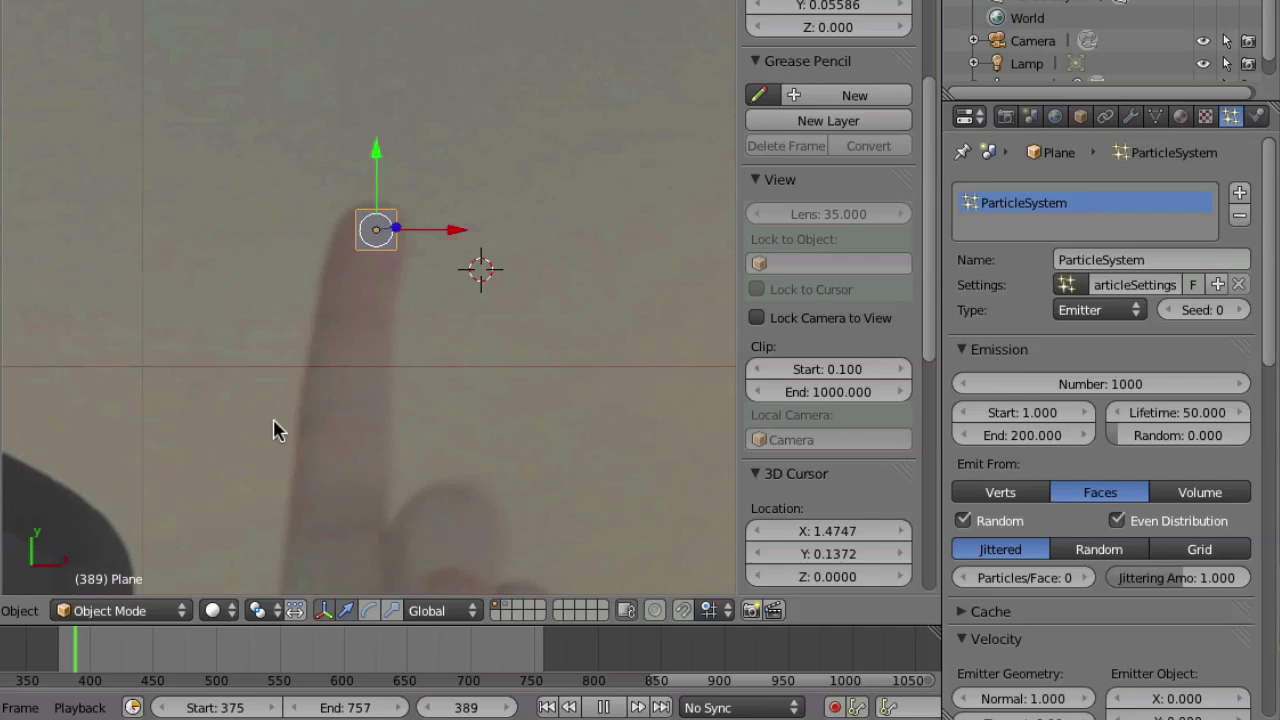
{"action": "key", "text": "shift+Left"}
{"action": "key", "text": "Escape"}
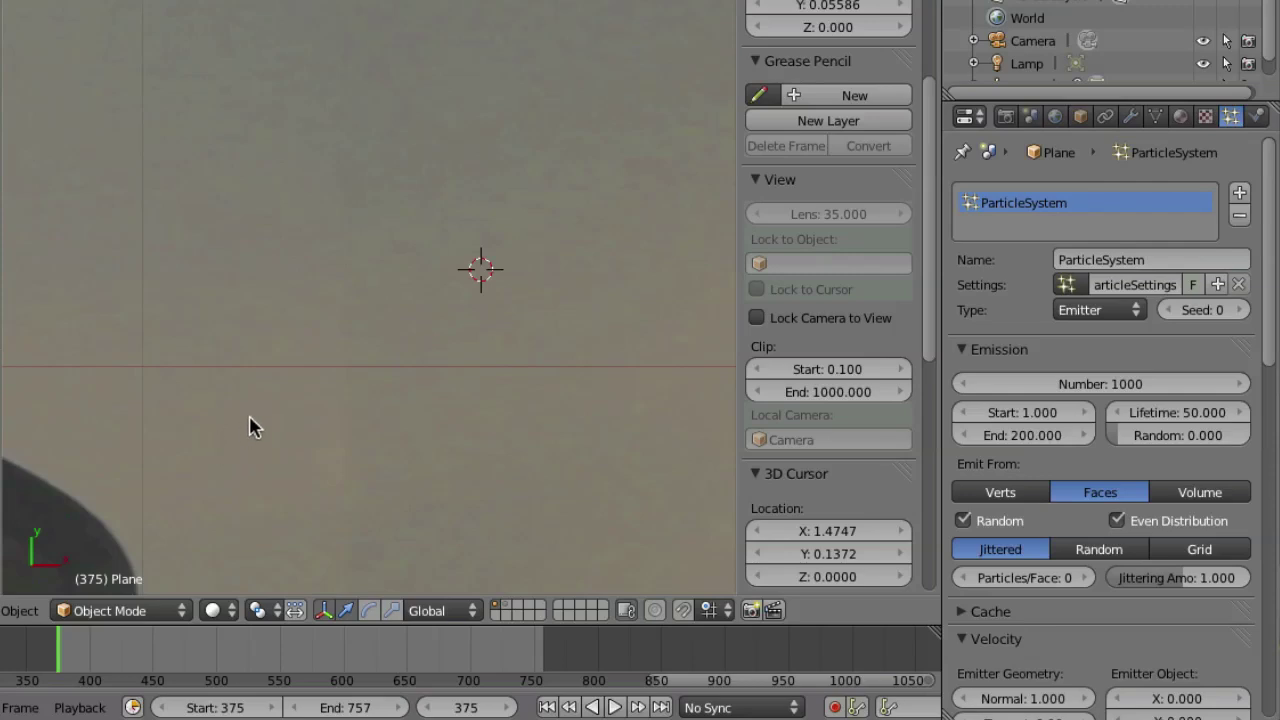
{"action": "key", "text": "i"}
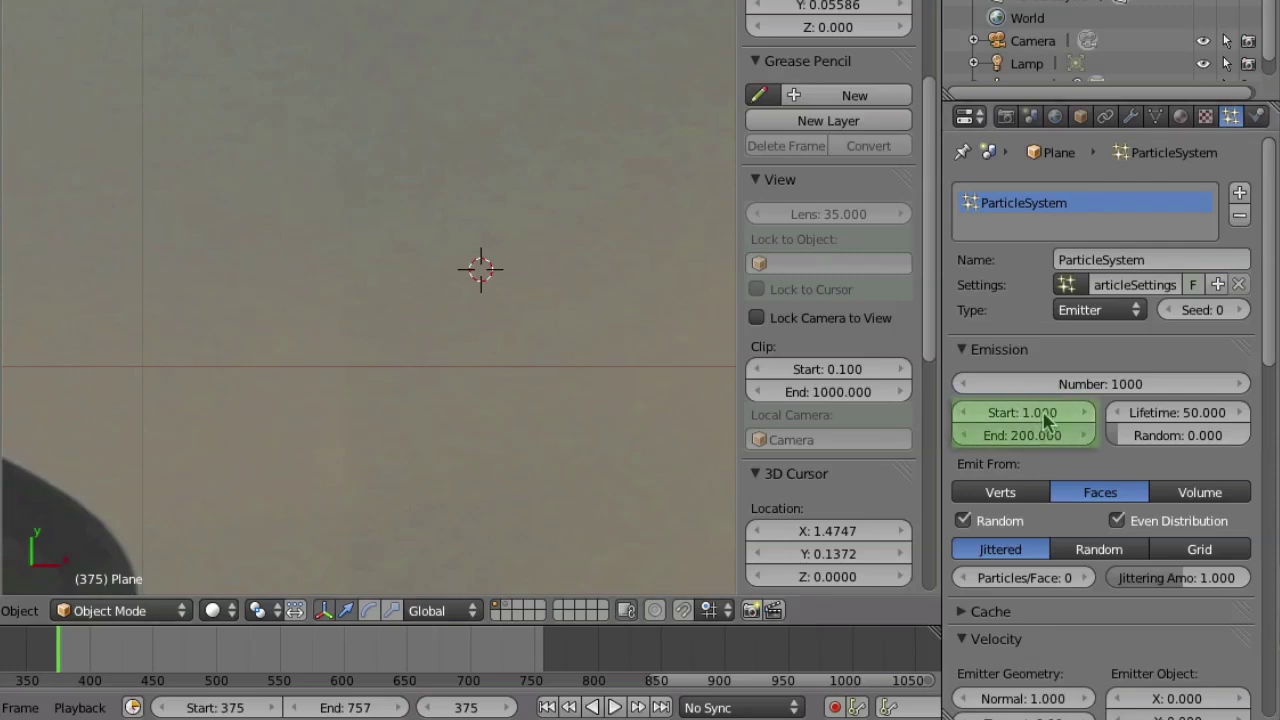
Undo the stray keyframe insertions and bring the plane back into view.
{"action": "key", "text": "ctrl+z"}
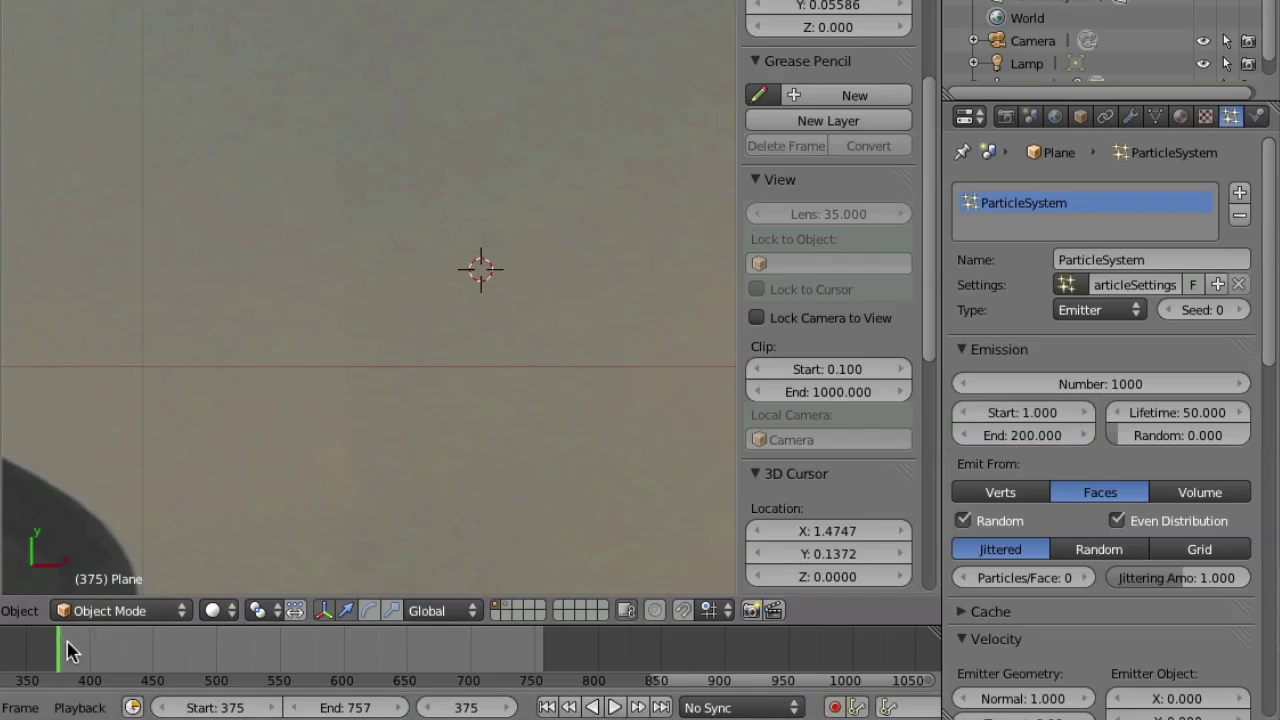
{"action": "key", "text": "i"}
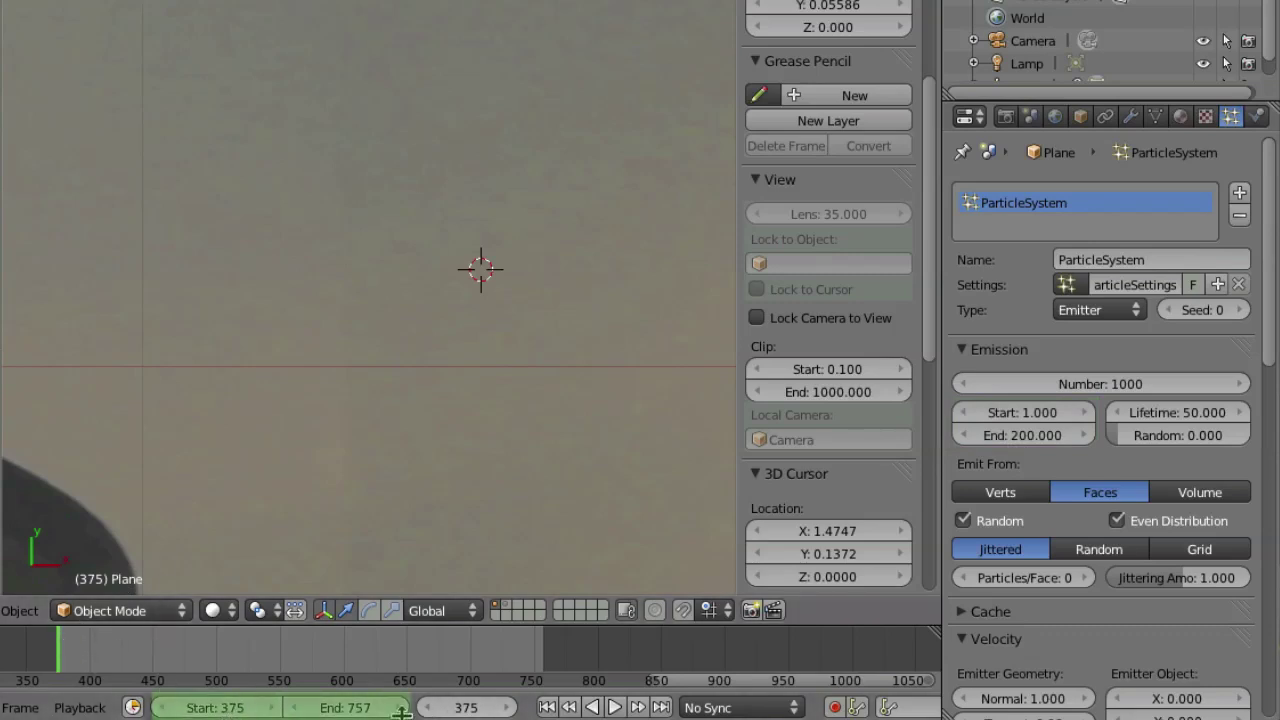
{"action": "key", "text": "ctrl+z"}
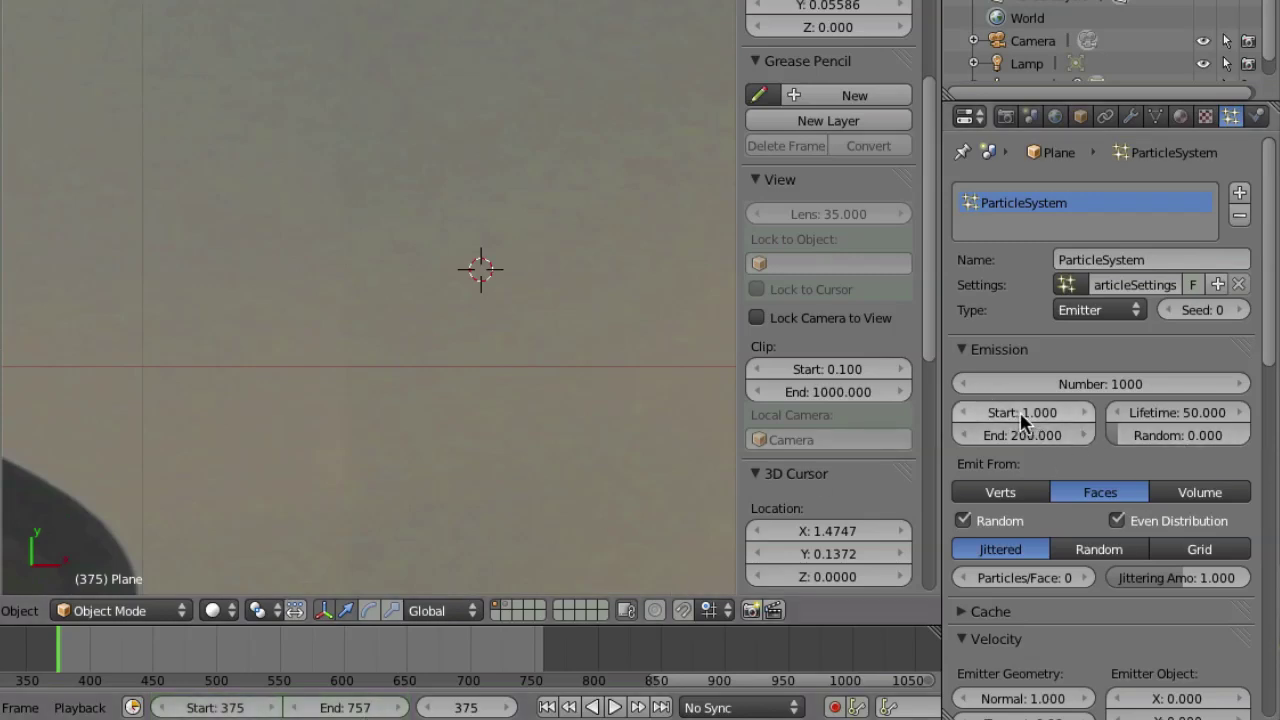
{"action": "middle_click_drag", "start_coordinate": [229, 437], "coordinate": [363, 260], "text": "shift"}
{"action": "scroll", "coordinate": [283, 348], "scroll_direction": "down", "scroll_amount": 2}
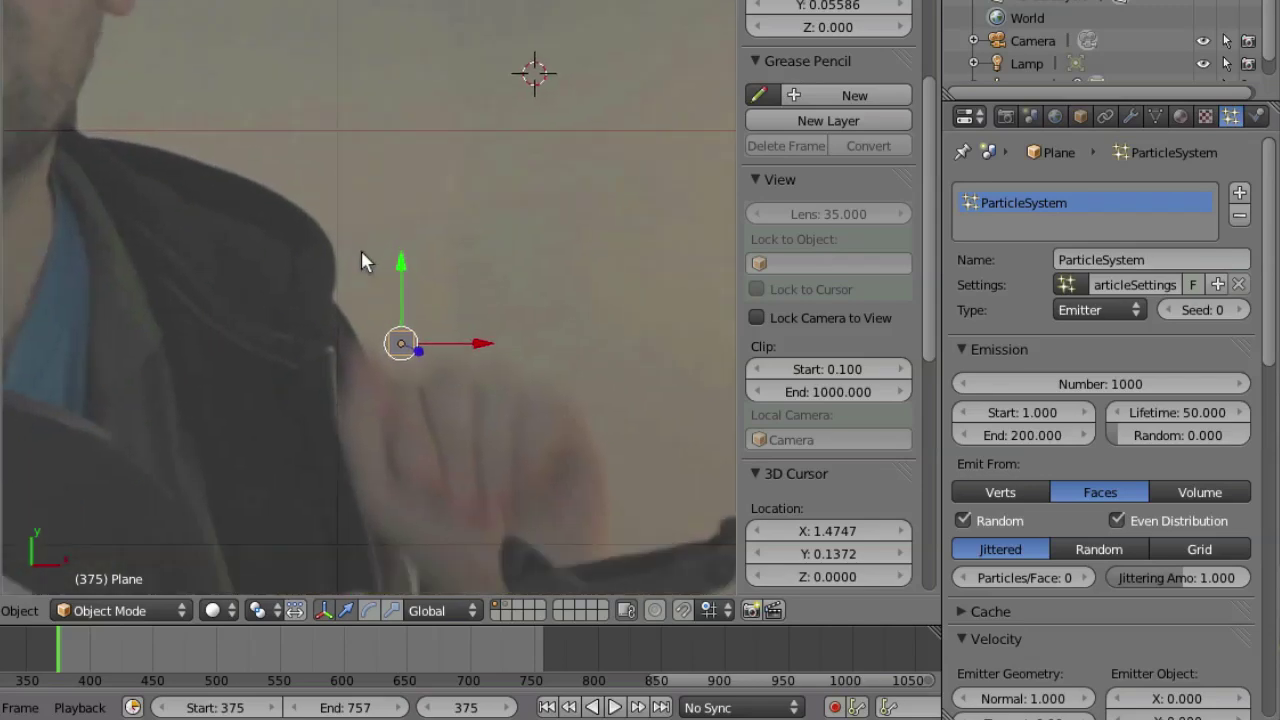
Scrub to where the fingertip appears and copy that frame number into Emission Start.
{"action": "mouse_move", "coordinate": [66, 678]}
{"action": "left_mouse_down"}
{"action": "mouse_move", "coordinate": [76, 645]}
{"action": "mouse_move", "coordinate": [61, 655]}
{"action": "left_mouse_up"}
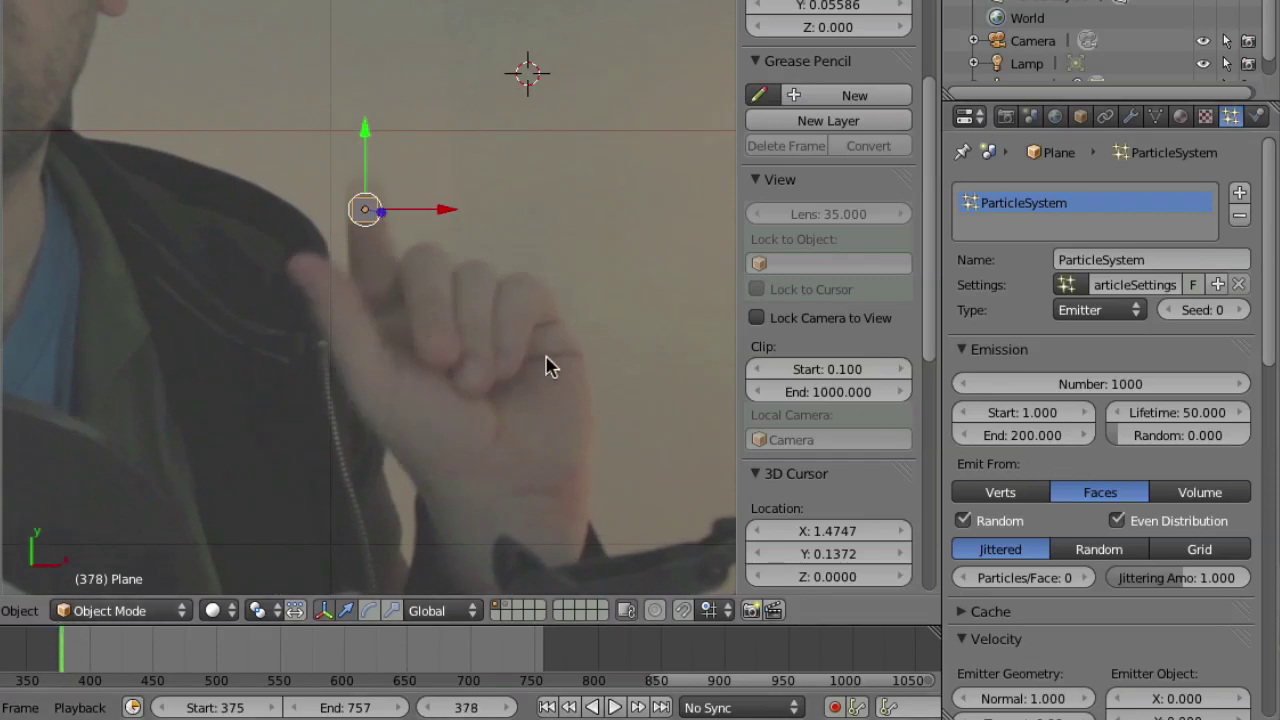
{"action": "key", "text": "Right"}
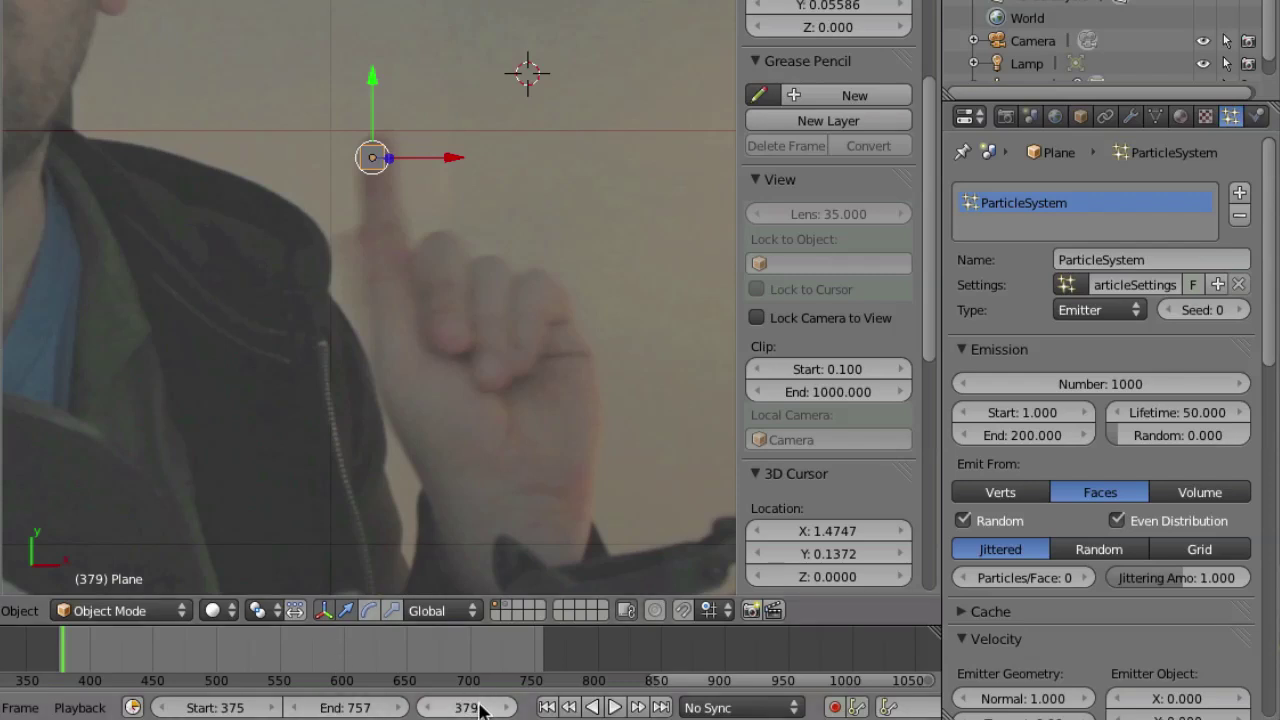
{"action": "key", "text": "ctrl+c"}
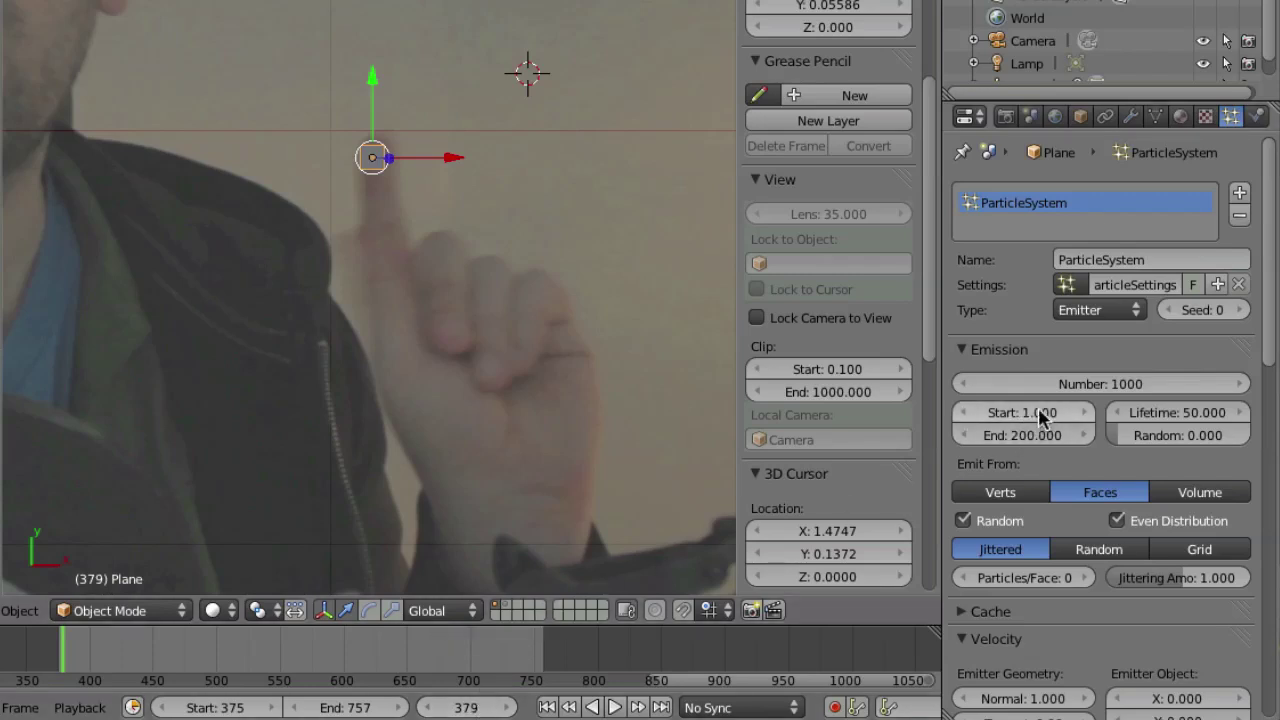
{"action": "key", "text": "ctrl+v"}
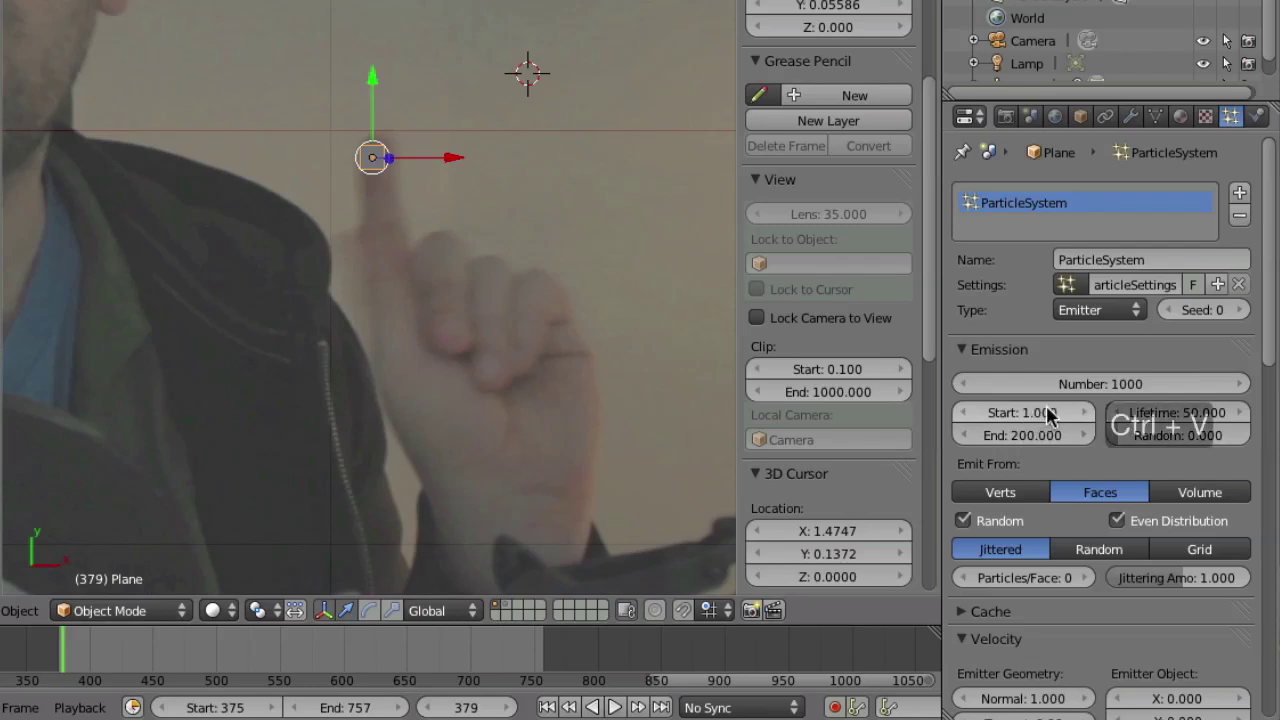
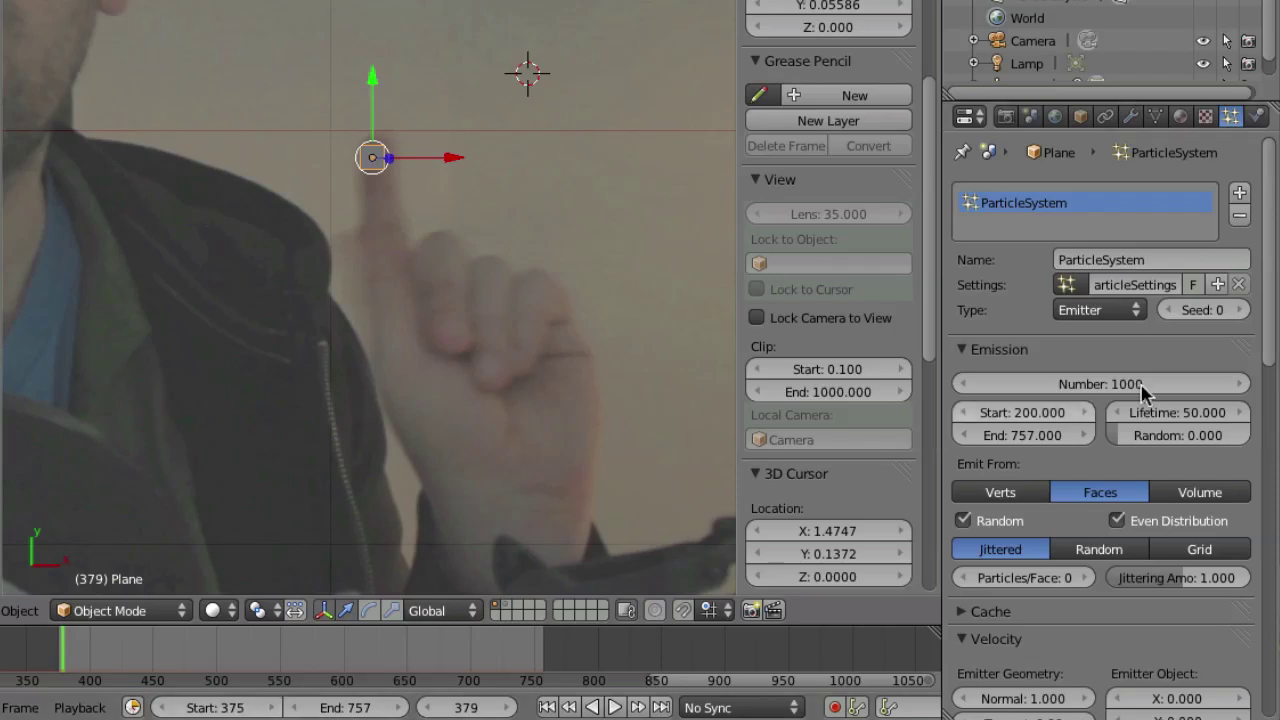
Set the particle Emission Start to frame 375 and preview playback from the start frame.
{"action": "key", "text": "ctrl+v"}
{"action": "key", "text": "alt+a"}
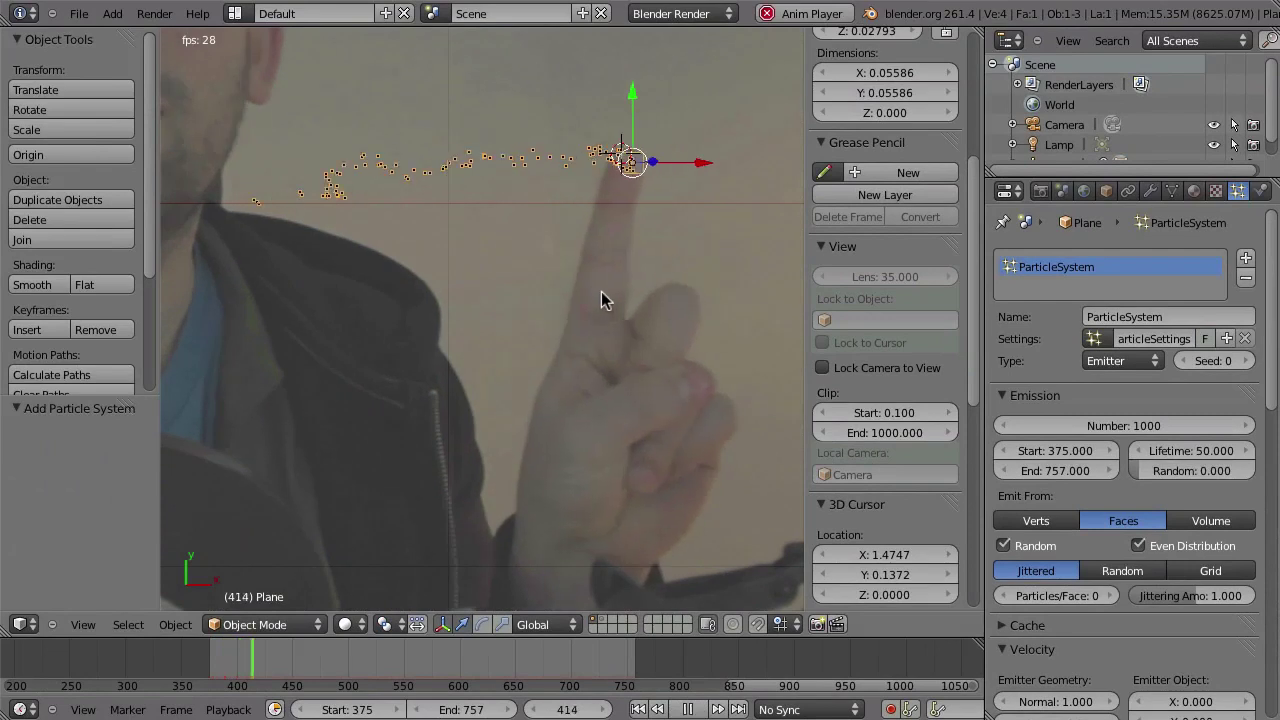
{"action": "key", "text": "shift+Left"}
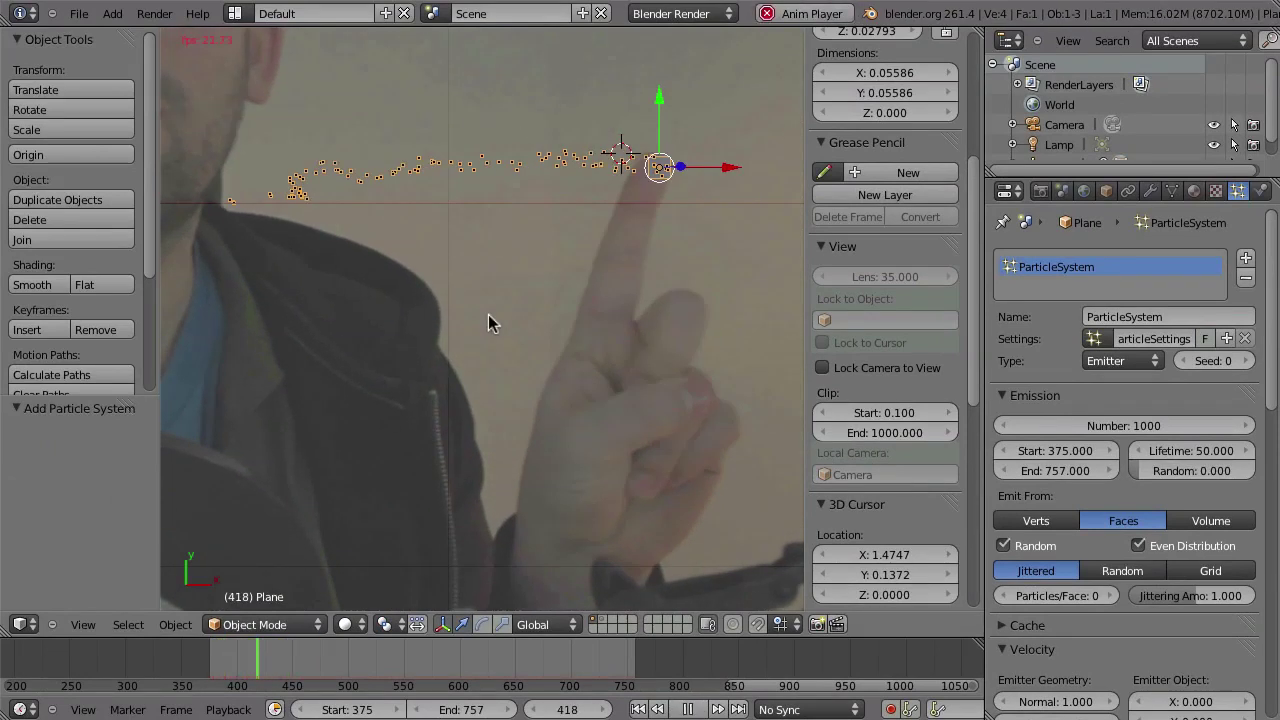
{"action": "key", "text": "shift+Left"}
Leave camera view and orbit around the emitter while the particle stream plays.
{"action": "key", "text": "KP_0"}
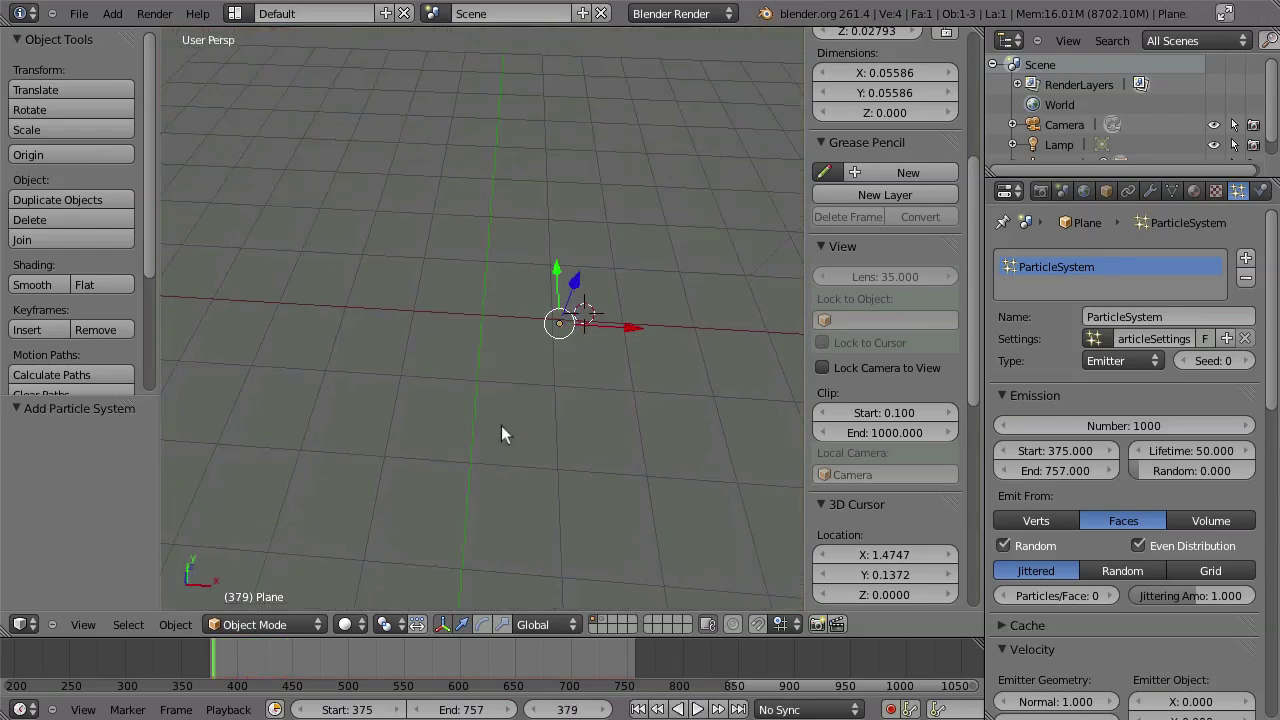
{"action": "middle_click_drag", "start_coordinate": [517, 471], "coordinate": [559, 364]}
{"action": "key", "text": "Escape"}
{"action": "middle_click_drag", "start_coordinate": [563, 305], "coordinate": [491, 471]}
{"action": "key", "text": "alt+a"}
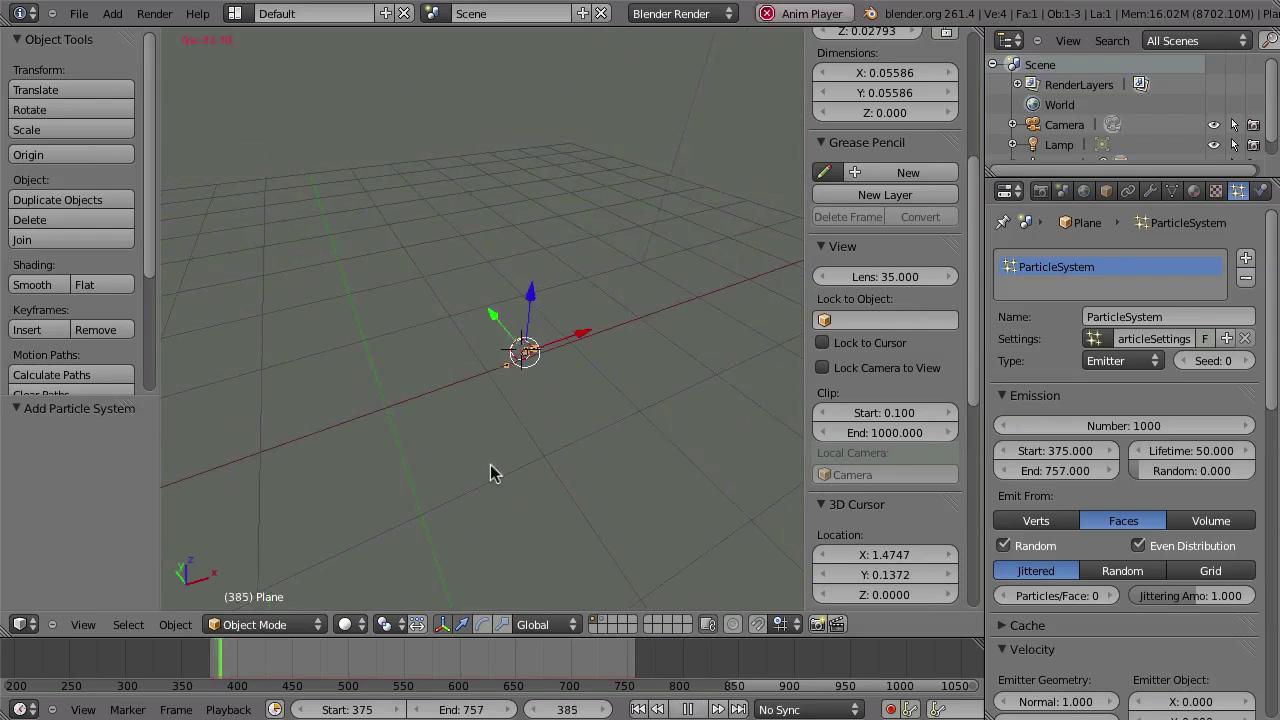
{"action": "middle_click_drag", "start_coordinate": [551, 508], "coordinate": [514, 437]}
{"action": "key", "text": "Escape"}
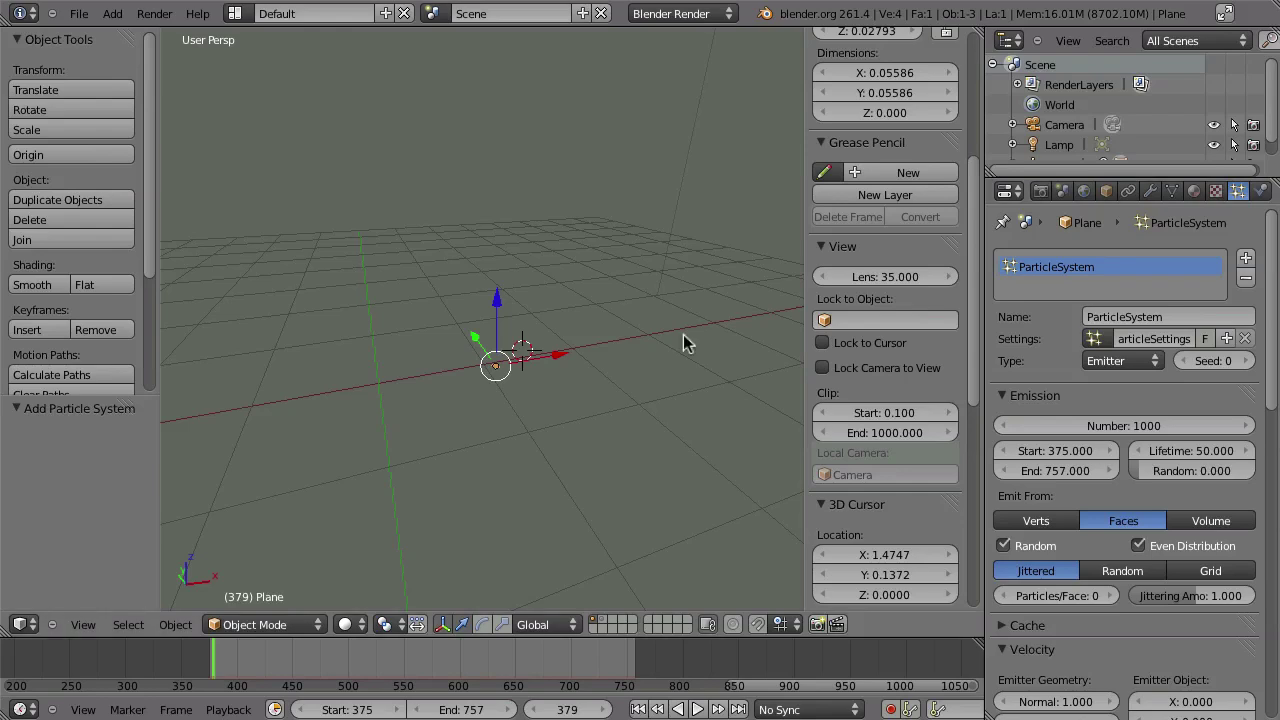
Set the Gravity field weight to 0.000 and play to check the particles.
{"action": "scroll", "coordinate": [1268, 234], "scroll_direction": "down", "scroll_amount": 15}
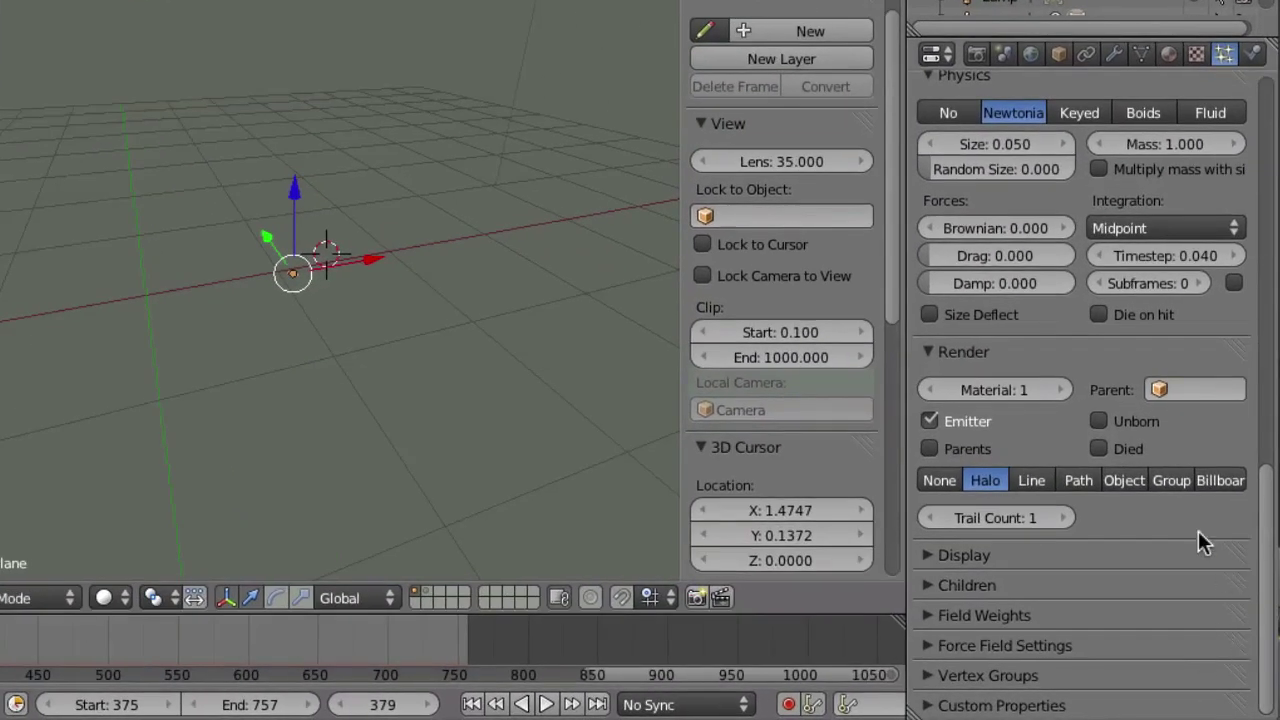
{"action": "left_click", "coordinate": [927, 615]}
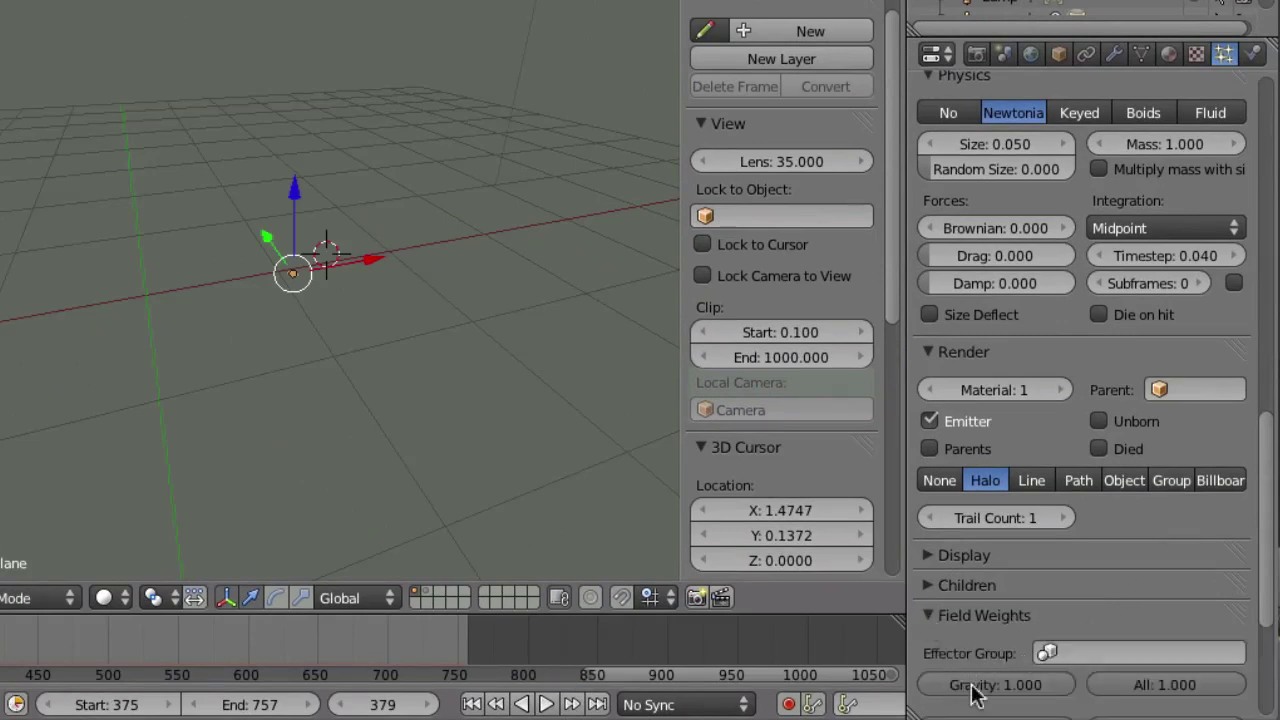
{"action": "left_click_drag", "start_coordinate": [1057, 694], "coordinate": [332, 583]}
{"action": "key", "text": "alt+a"}
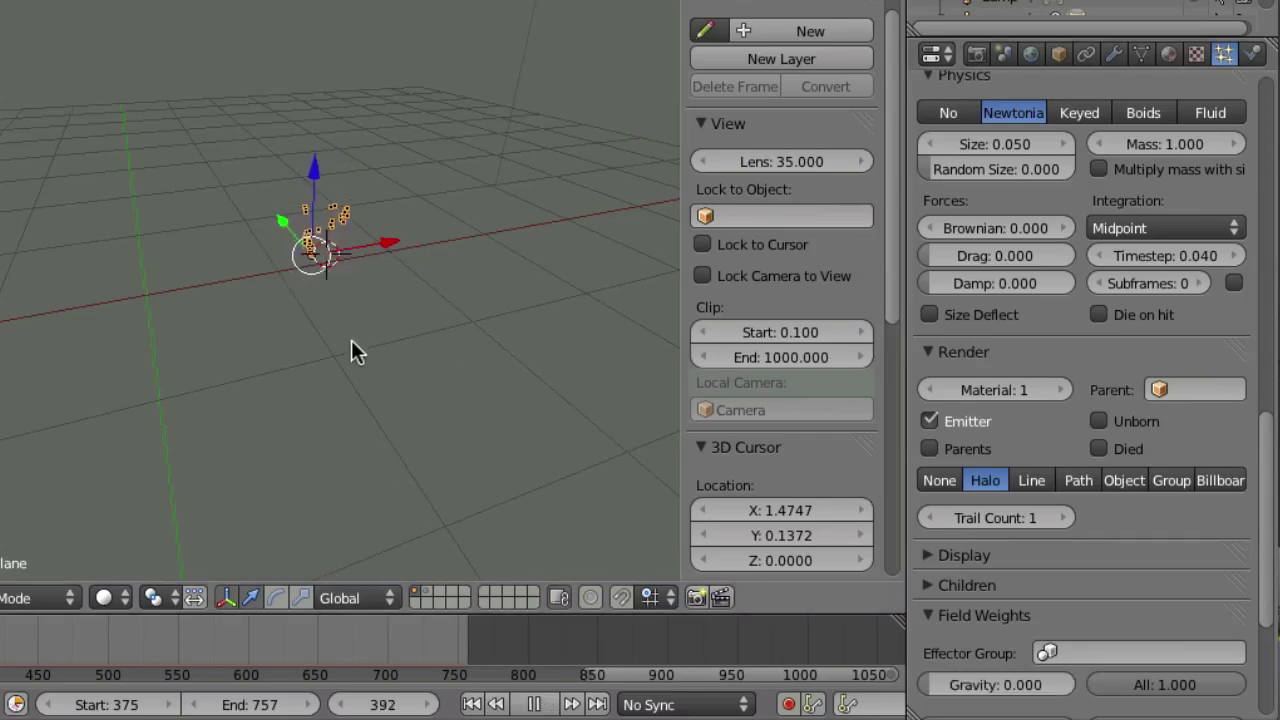
{"action": "key", "text": "shift+Left"}
{"action": "key", "text": "shift+Left"}
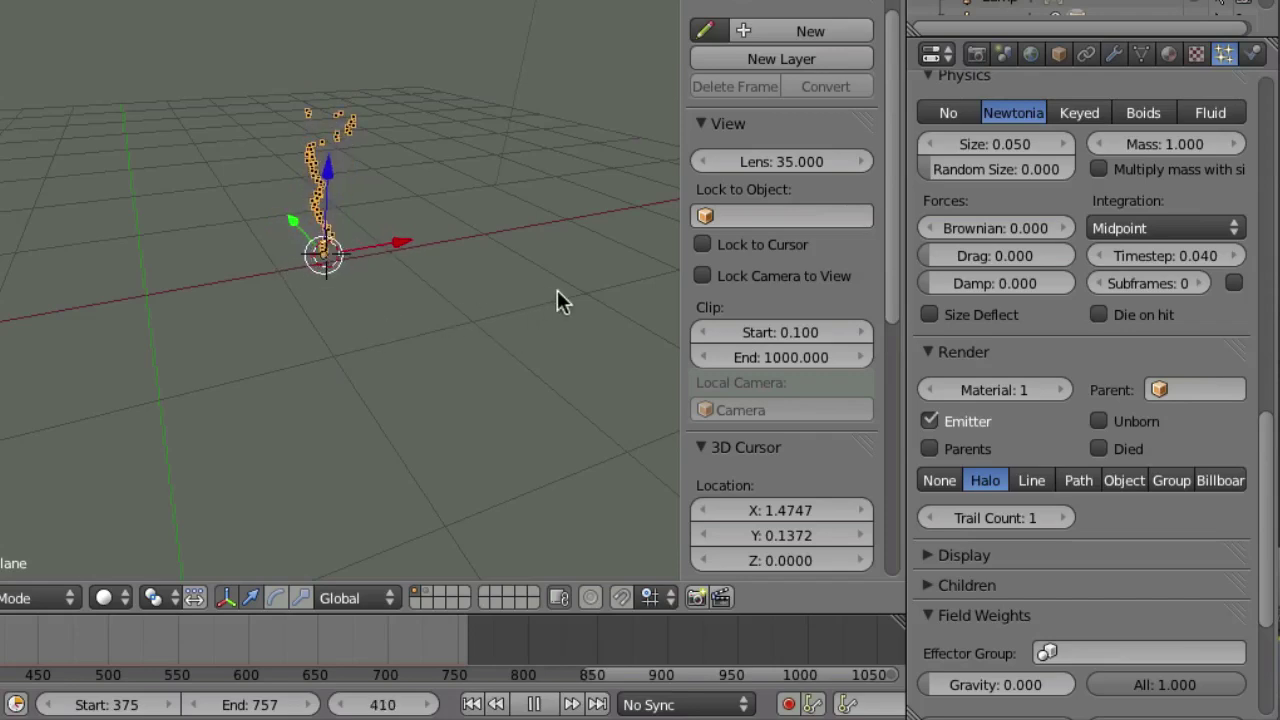
{"action": "key", "text": "Escape"}
Set the Normal velocity to 0 and play the animation to preview.
{"action": "scroll", "coordinate": [1276, 326], "scroll_direction": "up", "scroll_amount": 8}
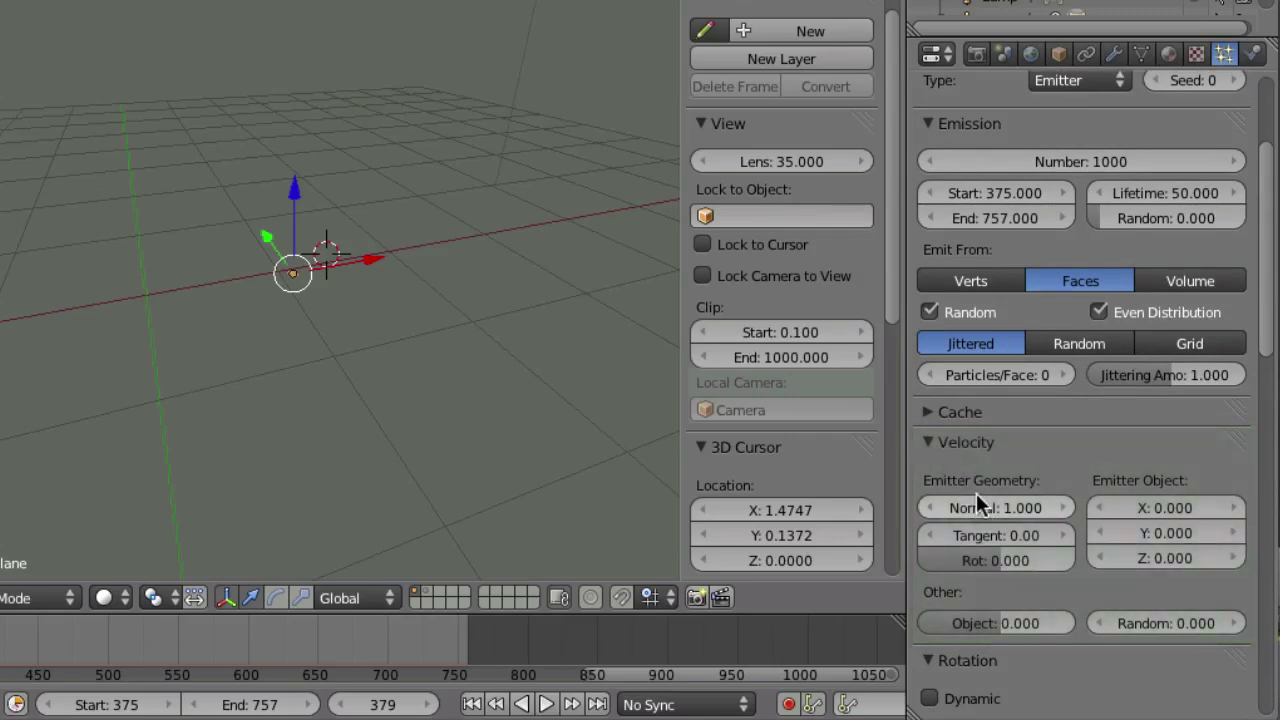
{"action": "left_click", "coordinate": [1031, 505]}
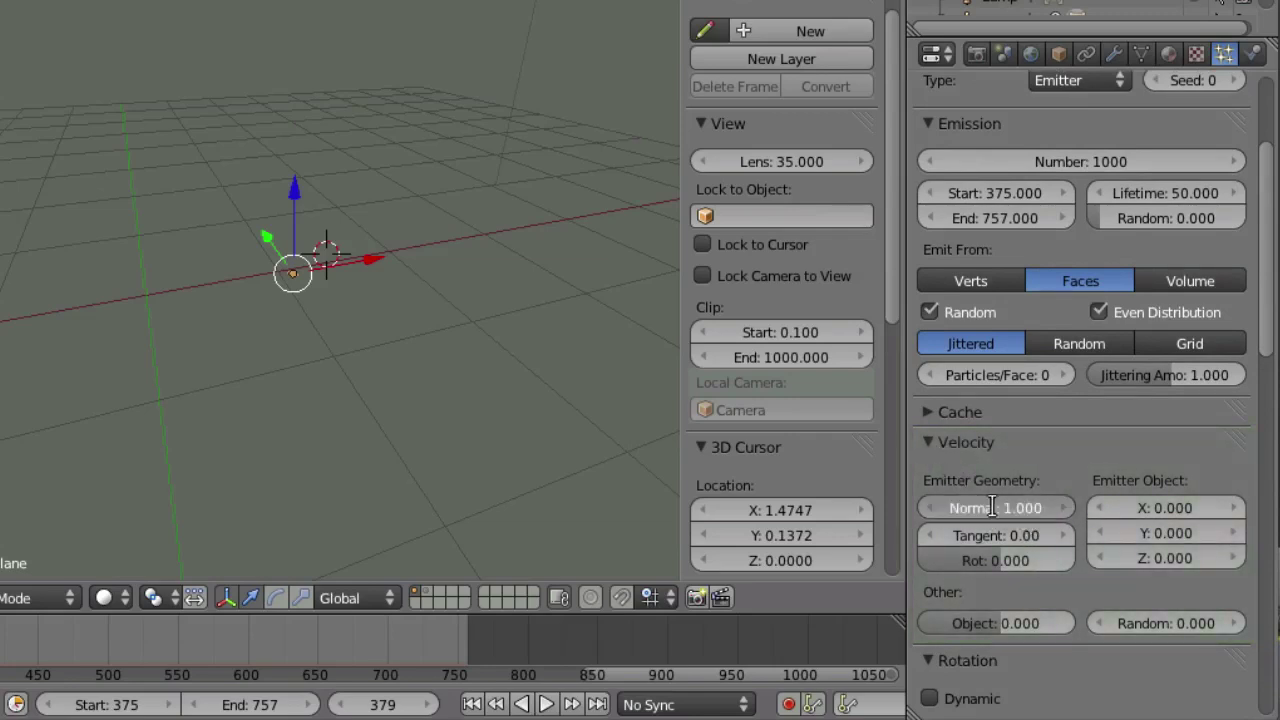
{"action": "type", "text": "0"}
{"action": "key", "text": "Return"}
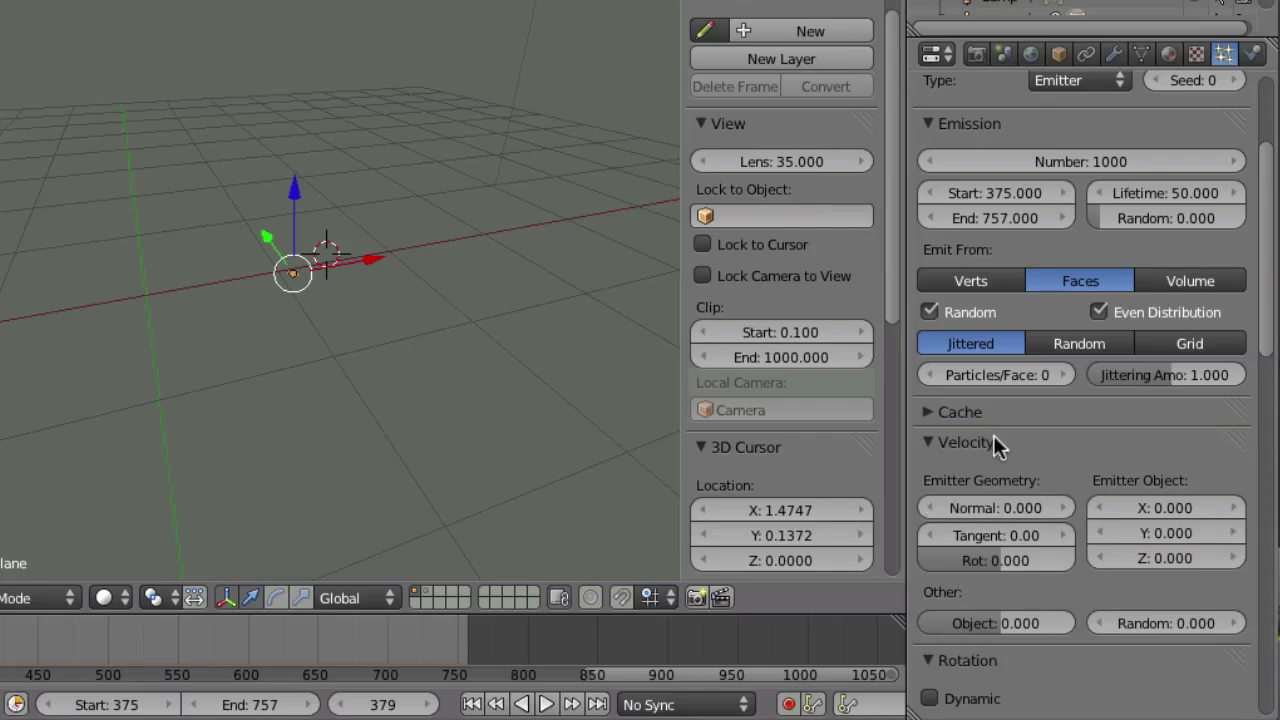
{"action": "key", "text": "alt+a"}
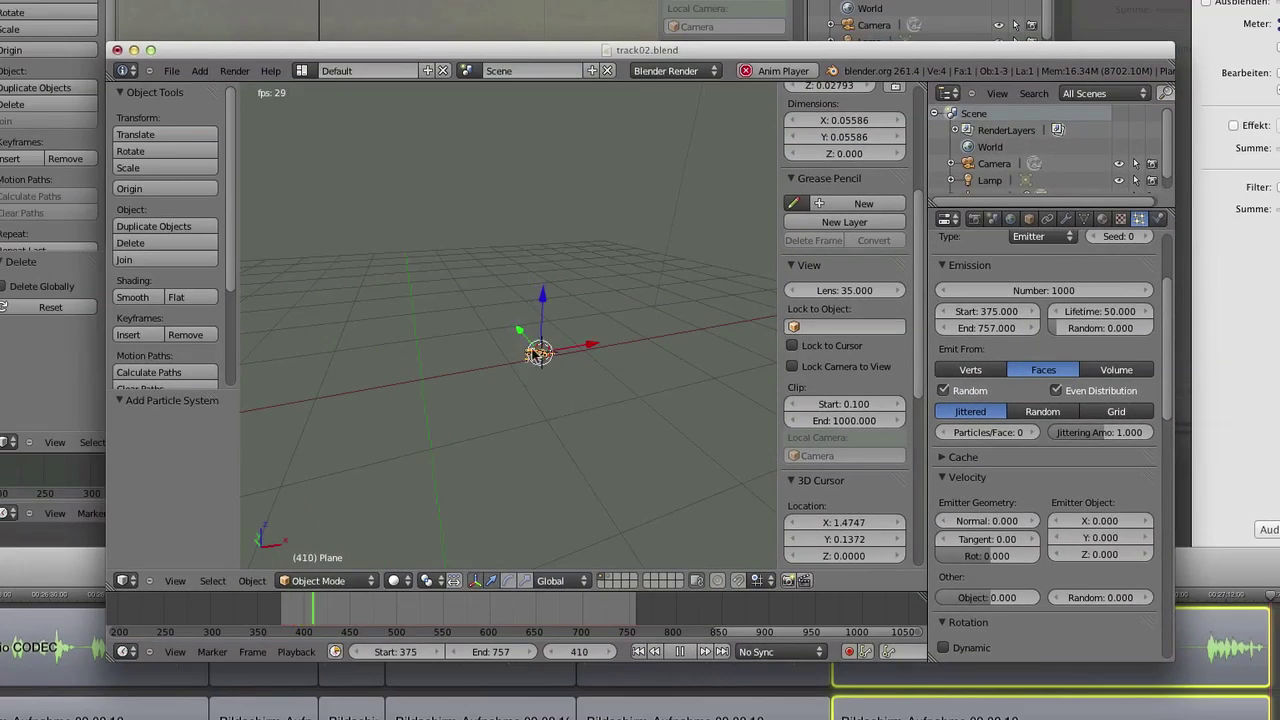
Return to camera view over the footage and move to frame 431.
{"action": "key", "text": "KP_0"}
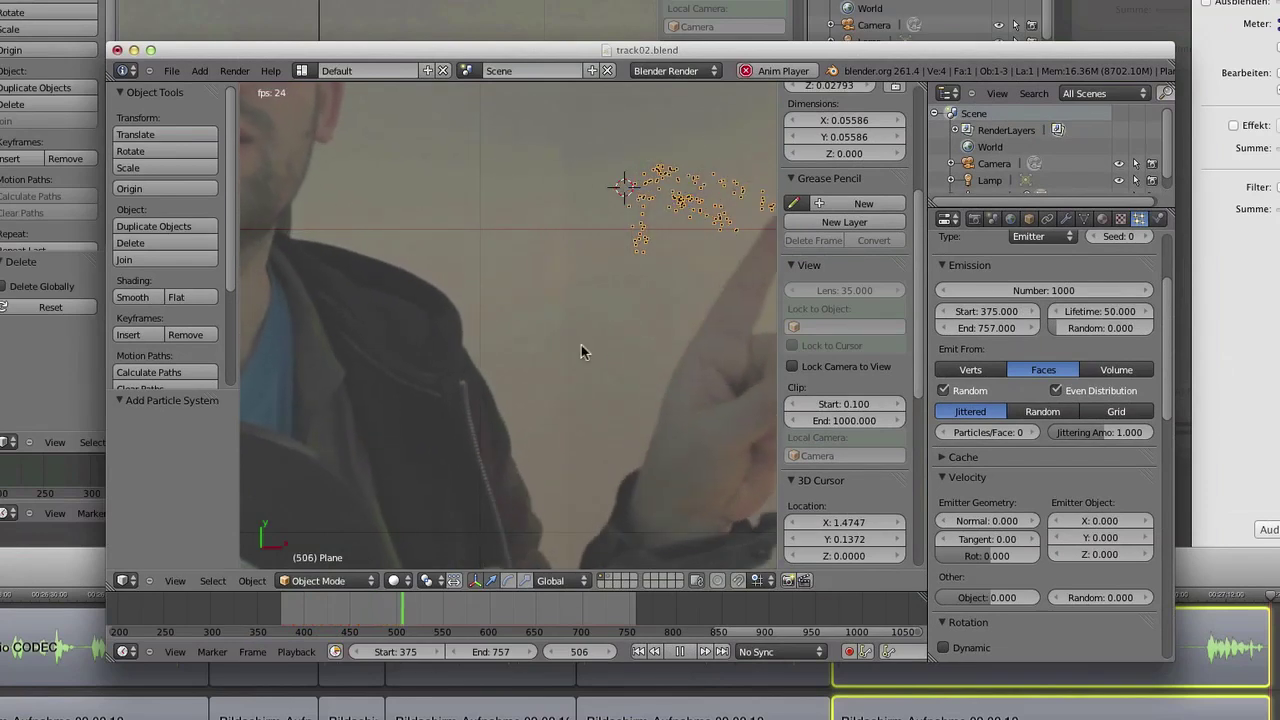
{"action": "key", "text": "Escape"}
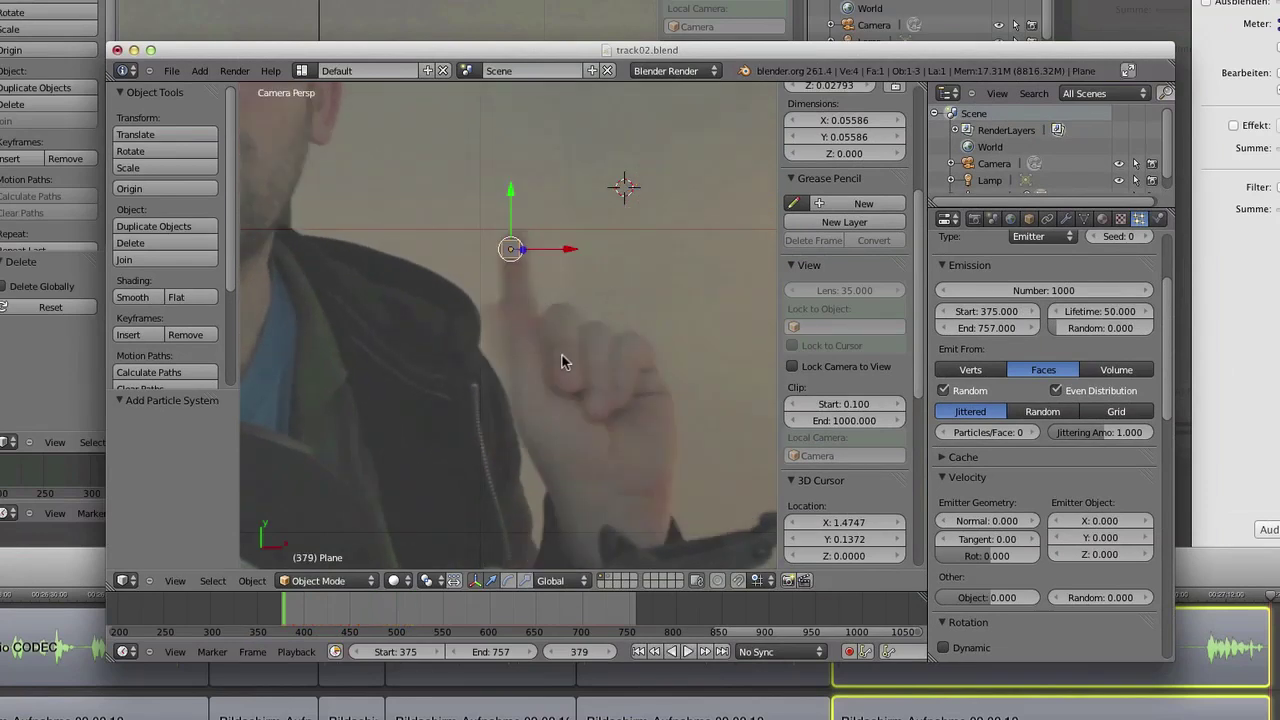
{"action": "left_click_drag", "start_coordinate": [297, 604], "coordinate": [332, 610]}
{"action": "middle_click_drag", "start_coordinate": [655, 213], "coordinate": [592, 257], "text": "shift"}
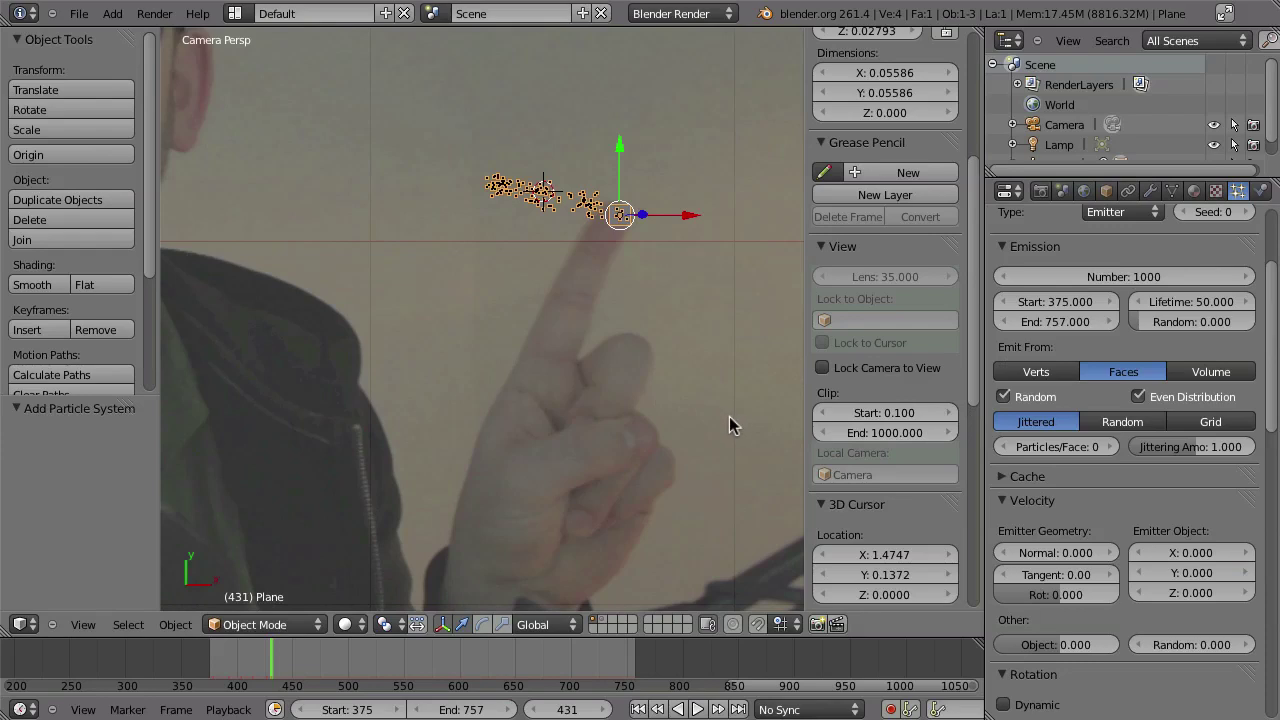
Turn off Random and Even Distribution, set Particles/Face to 1, and preview playback.
{"action": "left_click", "coordinate": [1030, 398]}
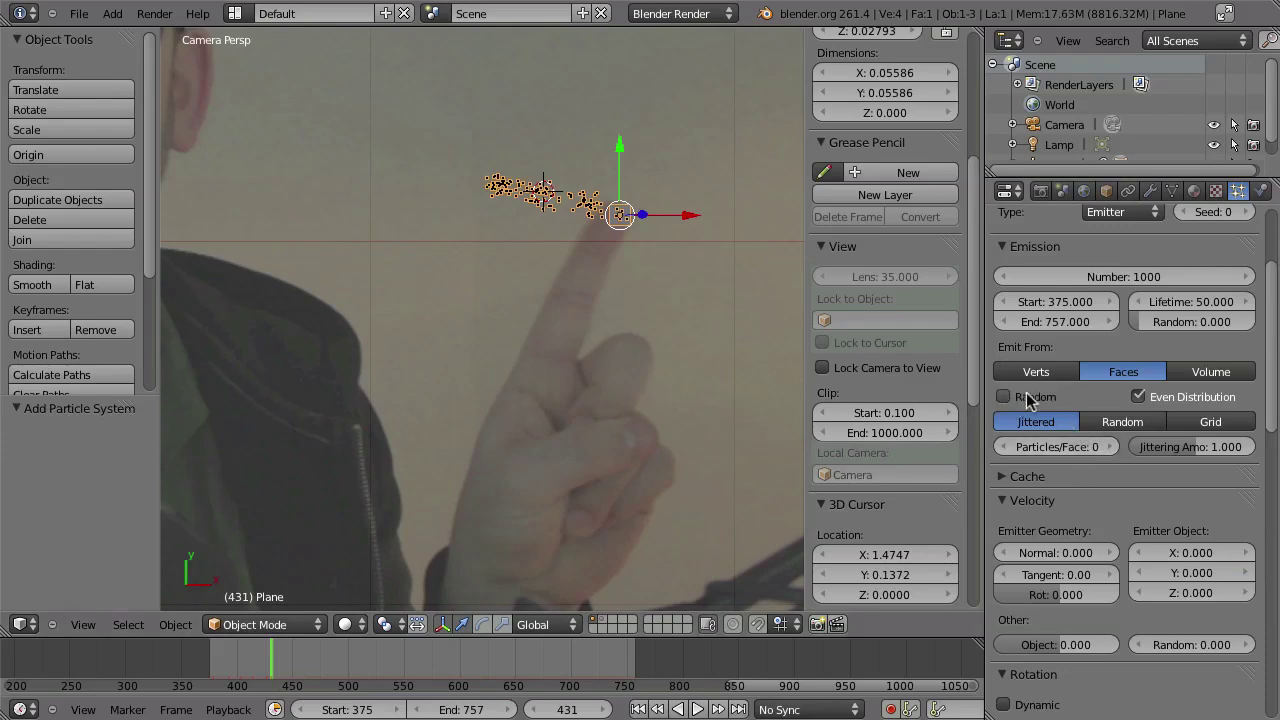
{"action": "left_click", "coordinate": [1140, 398]}
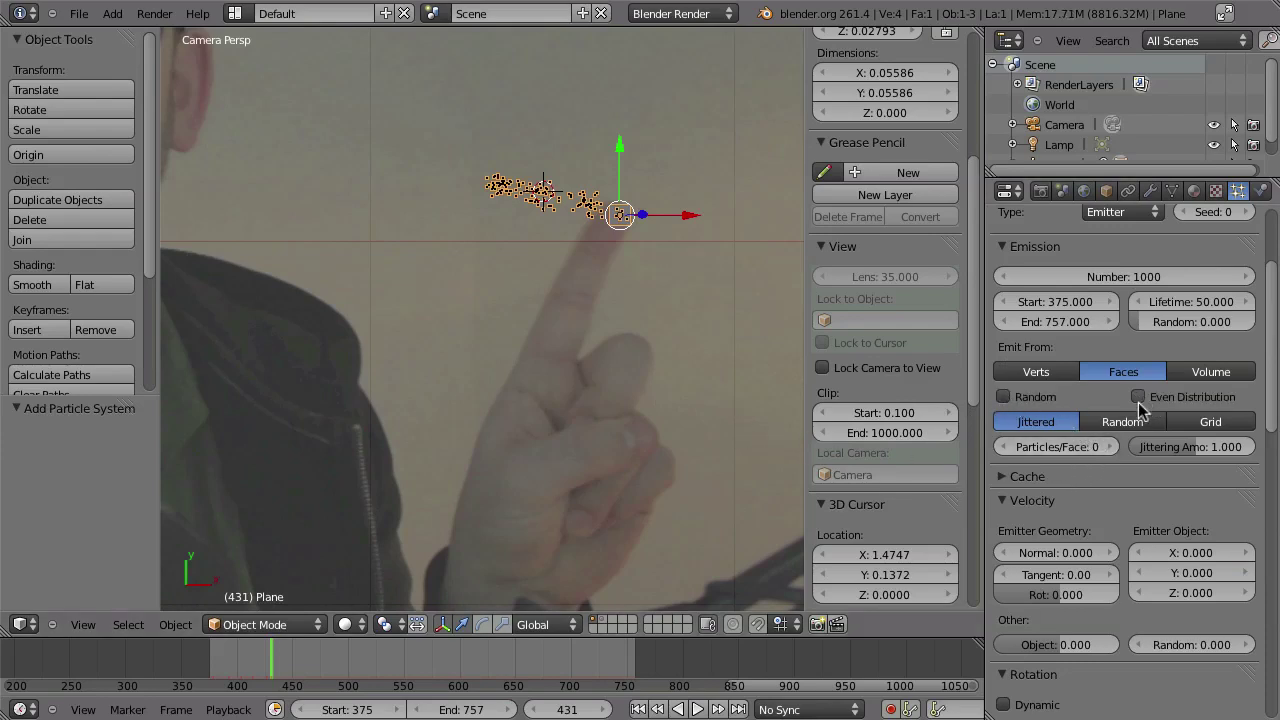
{"action": "left_click", "coordinate": [1077, 453]}
{"action": "type", "text": "1"}
{"action": "key", "text": "Return"}
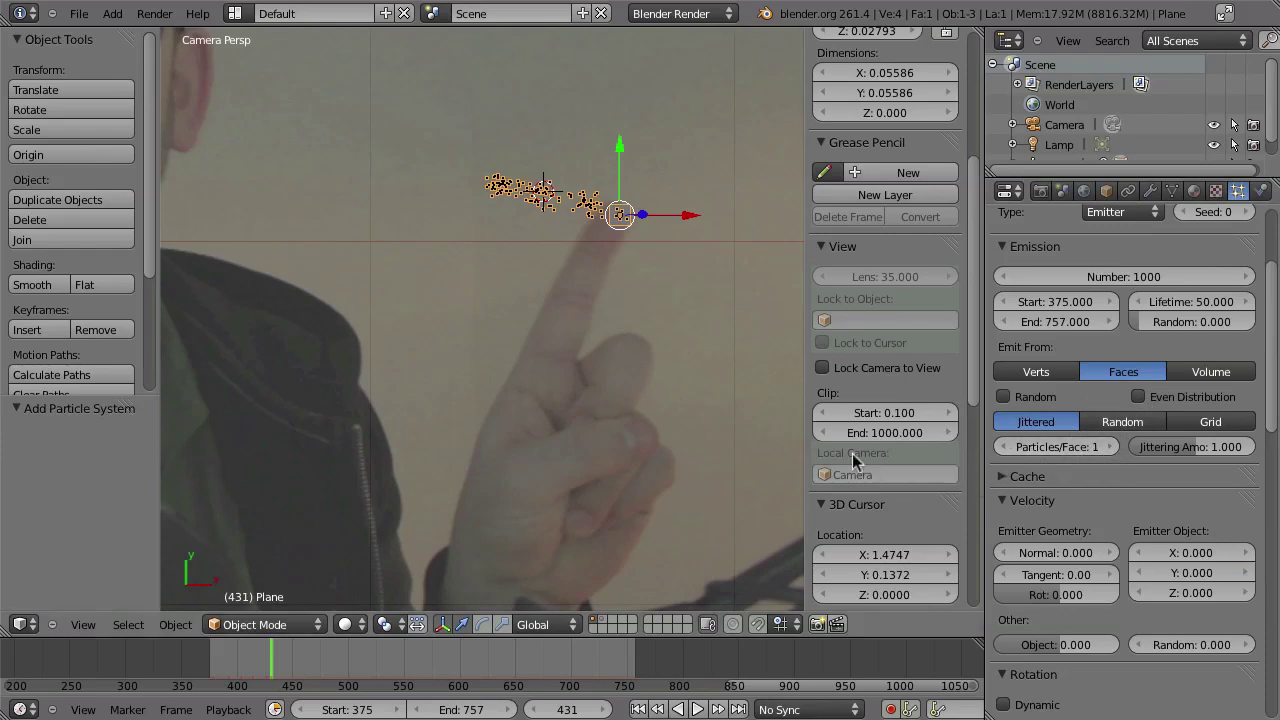
{"action": "key", "text": "alt+a"}
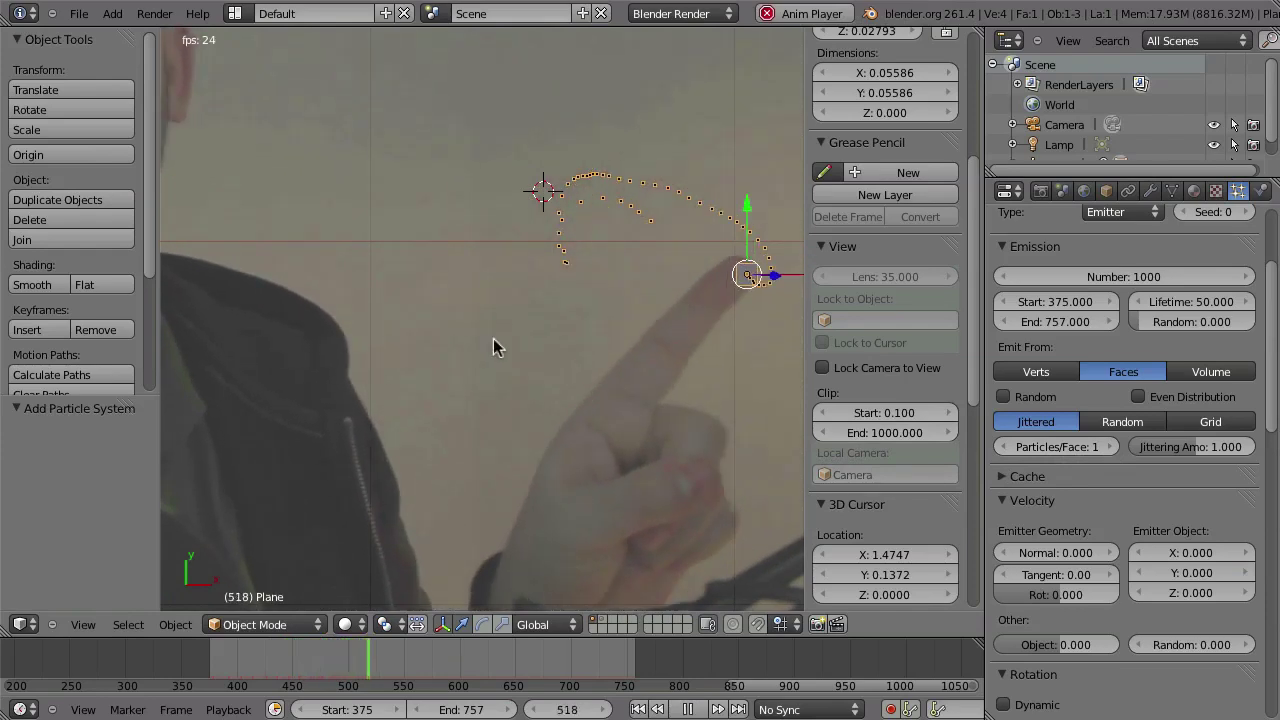
{"action": "key", "text": "Escape"}
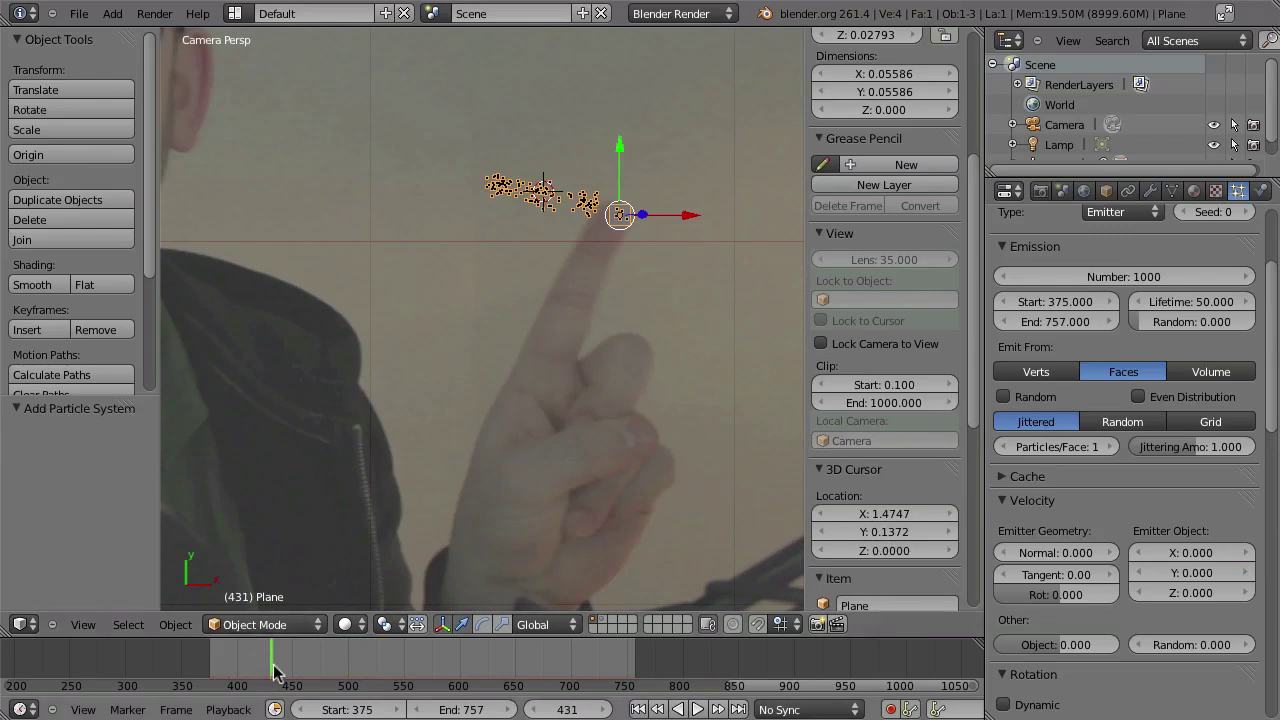
Move ahead to frame 612 and play the animation from there.
{"action": "scroll", "coordinate": [435, 464], "scroll_direction": "down", "scroll_amount": 2}
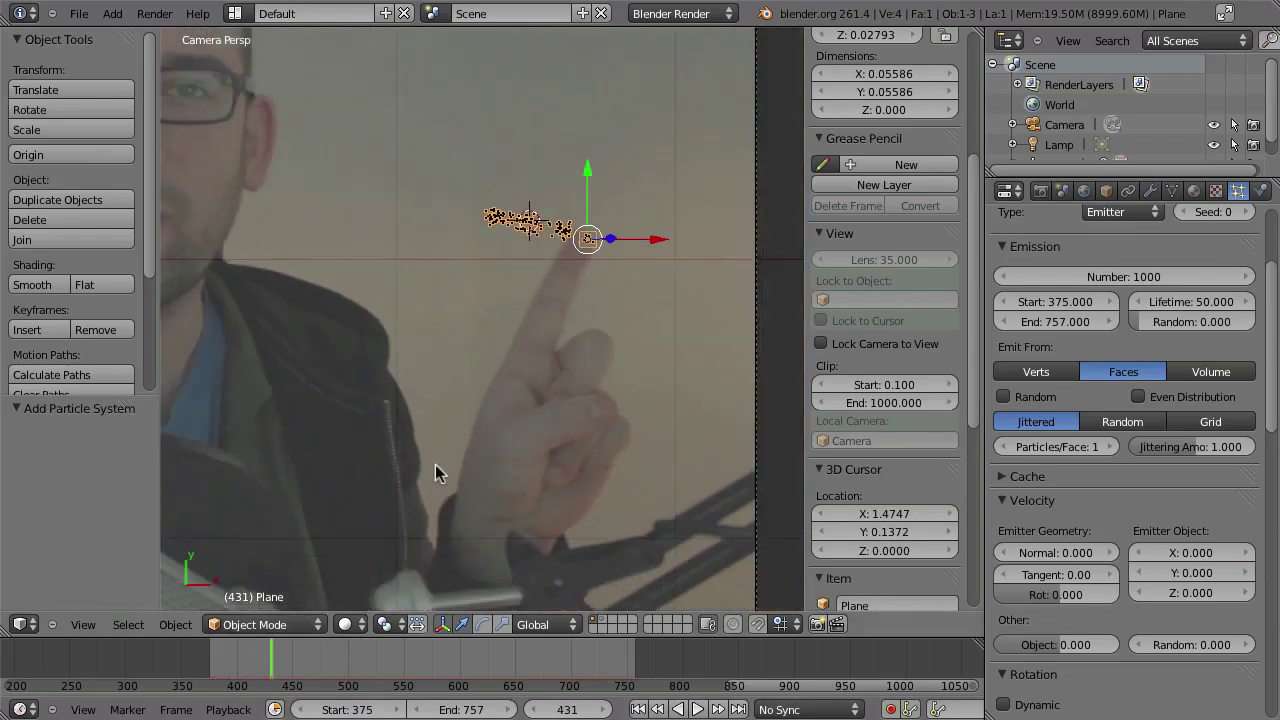
{"action": "left_click_drag", "start_coordinate": [293, 668], "coordinate": [474, 665]}
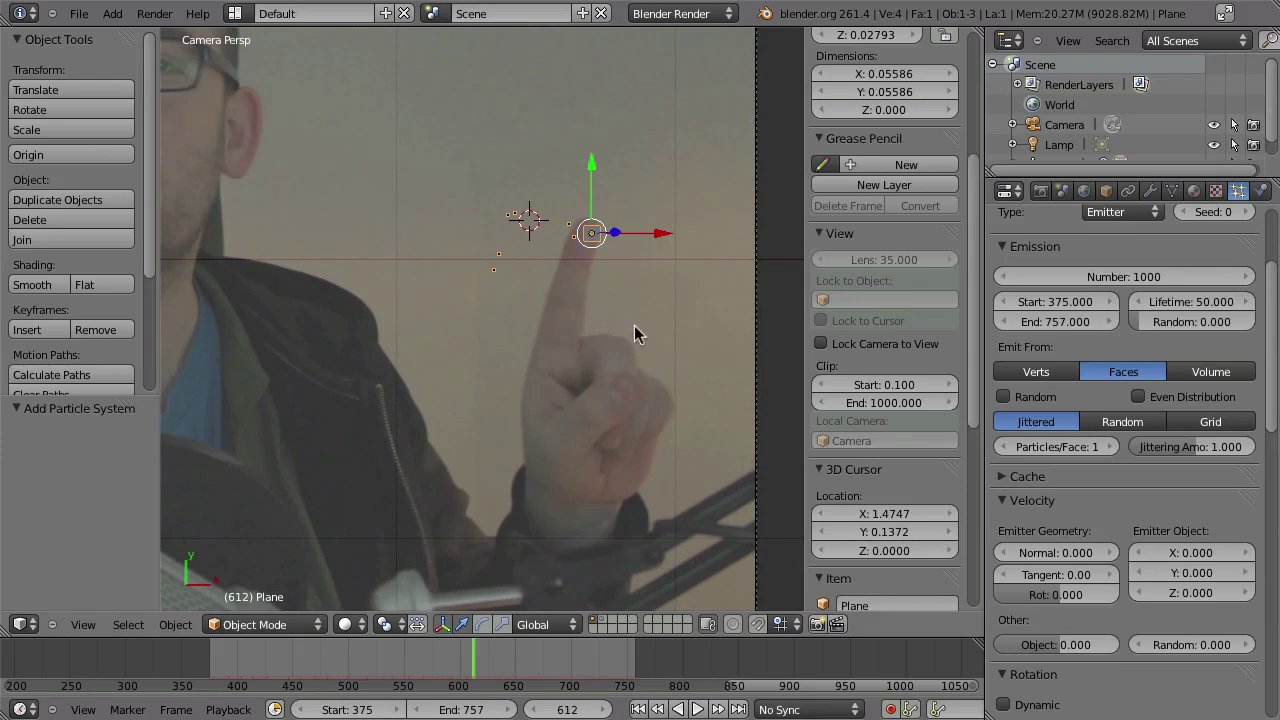
{"action": "key", "text": "alt+a"}
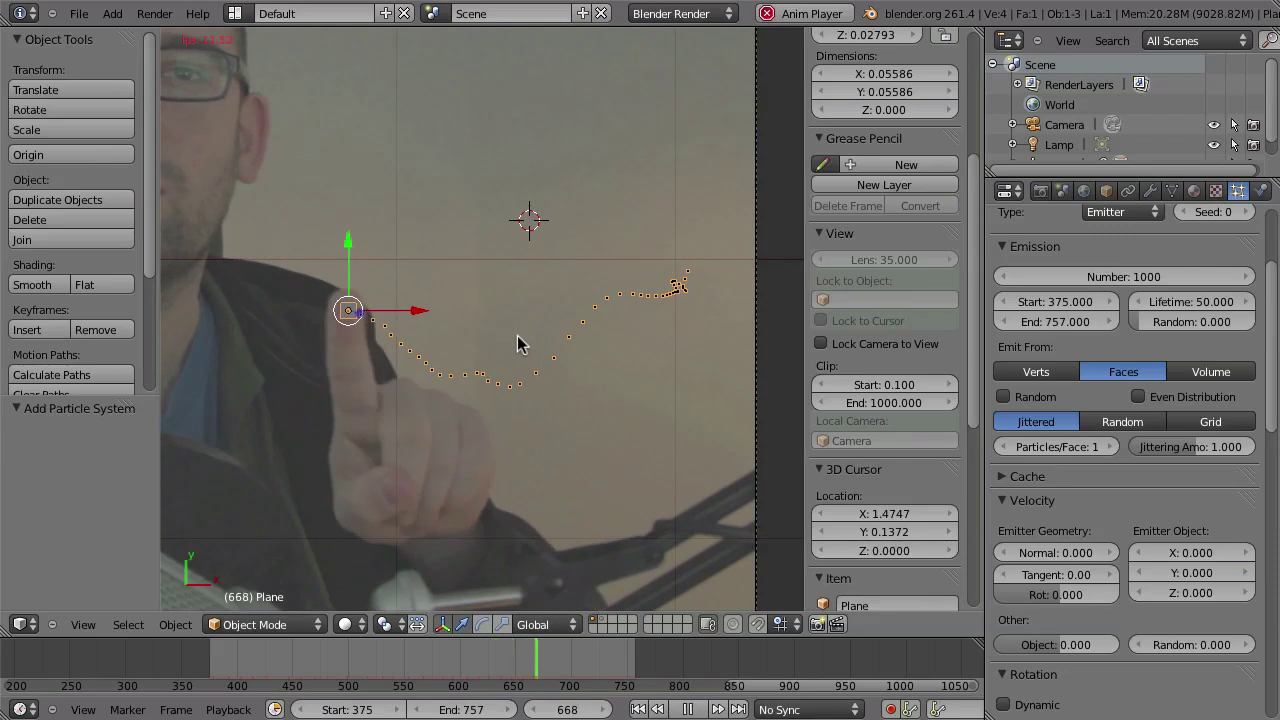
{"action": "key", "text": "Escape"}
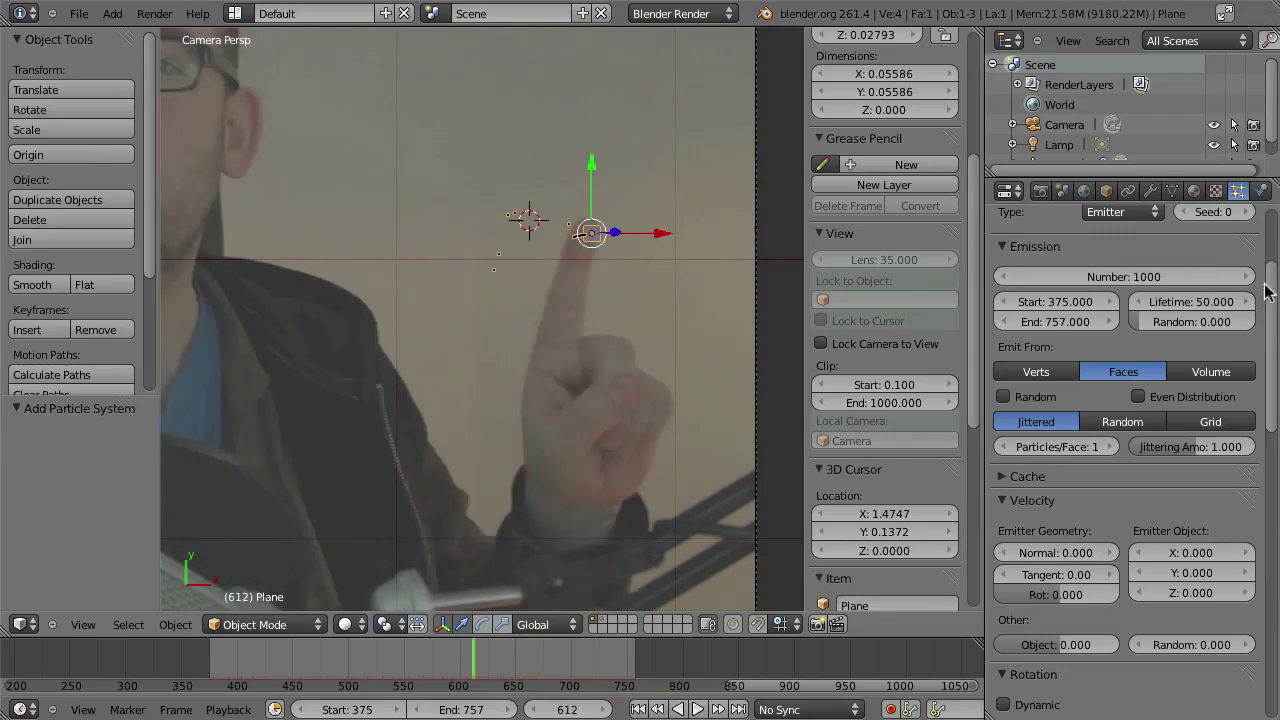
Raise the Halo Trail Count to 100 and scrub back to frame 577 to inspect the trails.
{"action": "left_click_drag", "start_coordinate": [1270, 280], "coordinate": [1258, 518]}
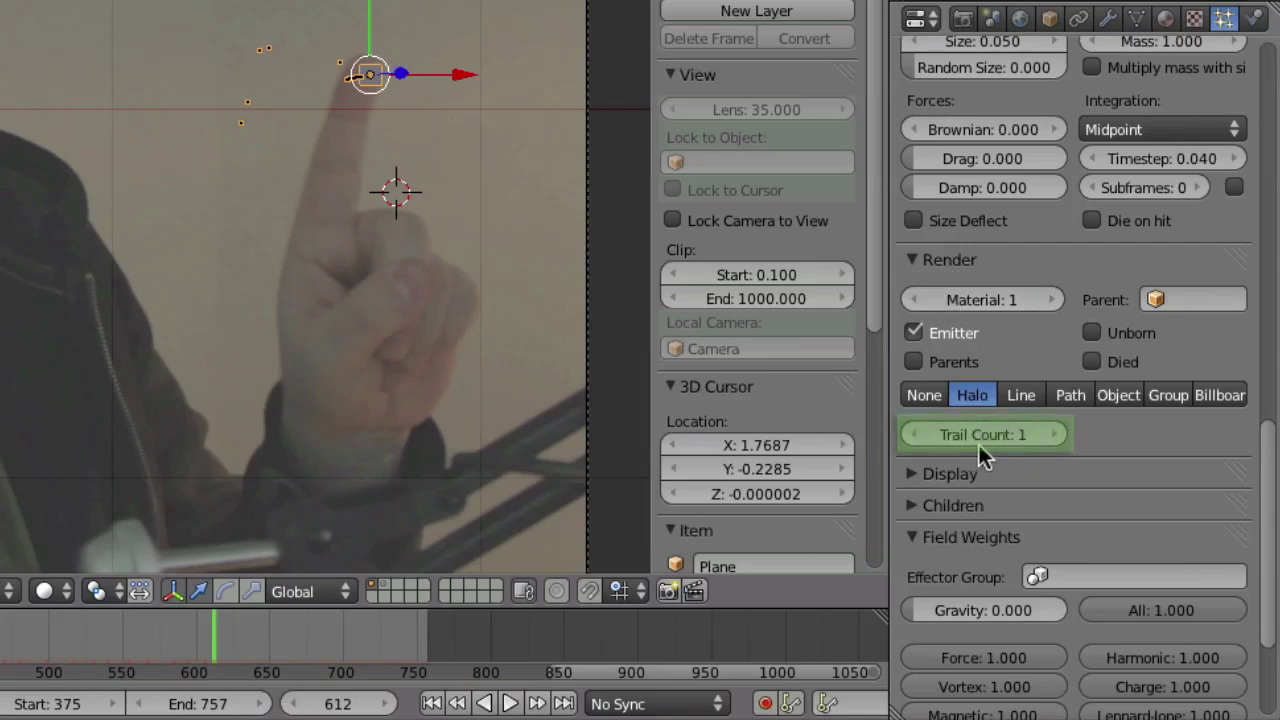
{"action": "left_click", "coordinate": [1055, 434]}
{"action": "left_click", "coordinate": [1055, 434]}
{"action": "left_click", "coordinate": [1055, 434]}
{"action": "mouse_move", "coordinate": [1064, 435]}
{"action": "left_mouse_down"}
{"action": "mouse_move", "coordinate": [1160, 436]}
{"action": "mouse_move", "coordinate": [1032, 434]}
{"action": "mouse_move", "coordinate": [1160, 434]}
{"action": "mouse_move", "coordinate": [1078, 416]}
{"action": "left_mouse_up"}
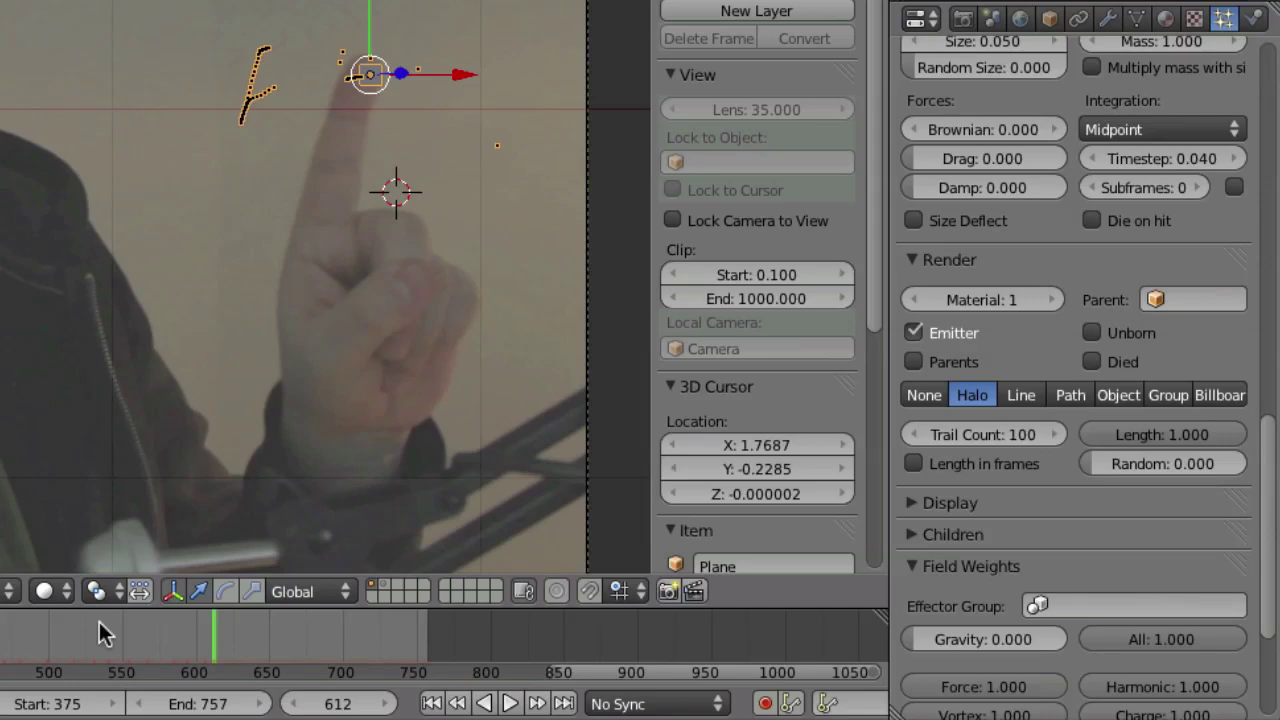
{"action": "left_click_drag", "start_coordinate": [210, 639], "coordinate": [125, 630]}
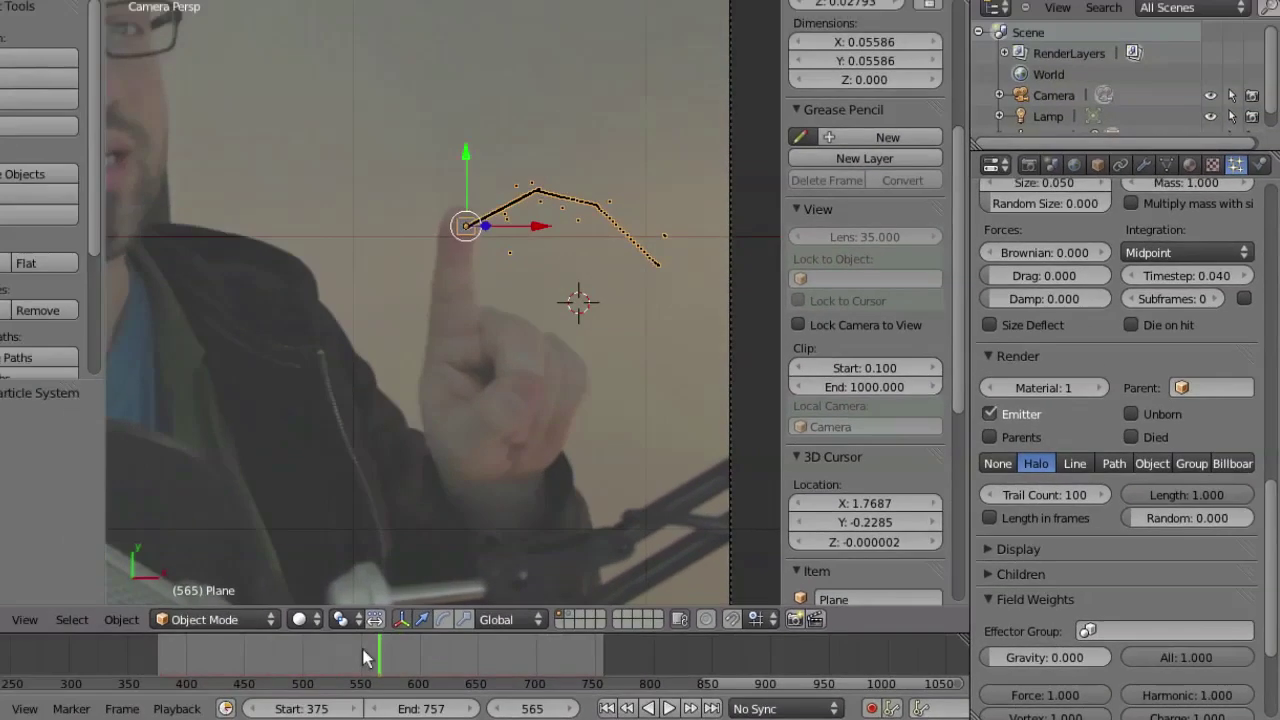
{"action": "left_click_drag", "start_coordinate": [365, 657], "coordinate": [391, 645]}
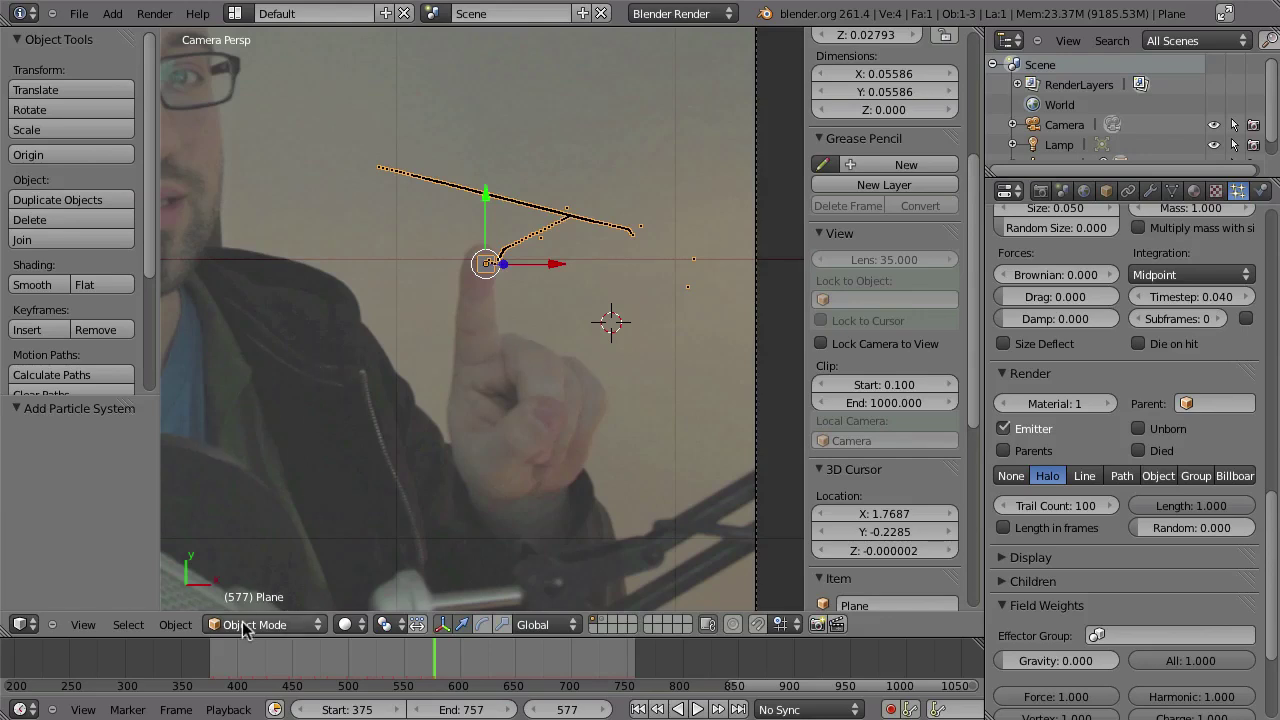
At frame 378, enable Quick Cache in the particle Cache panel with Cache Step 1.
{"action": "left_click", "coordinate": [209, 668]}
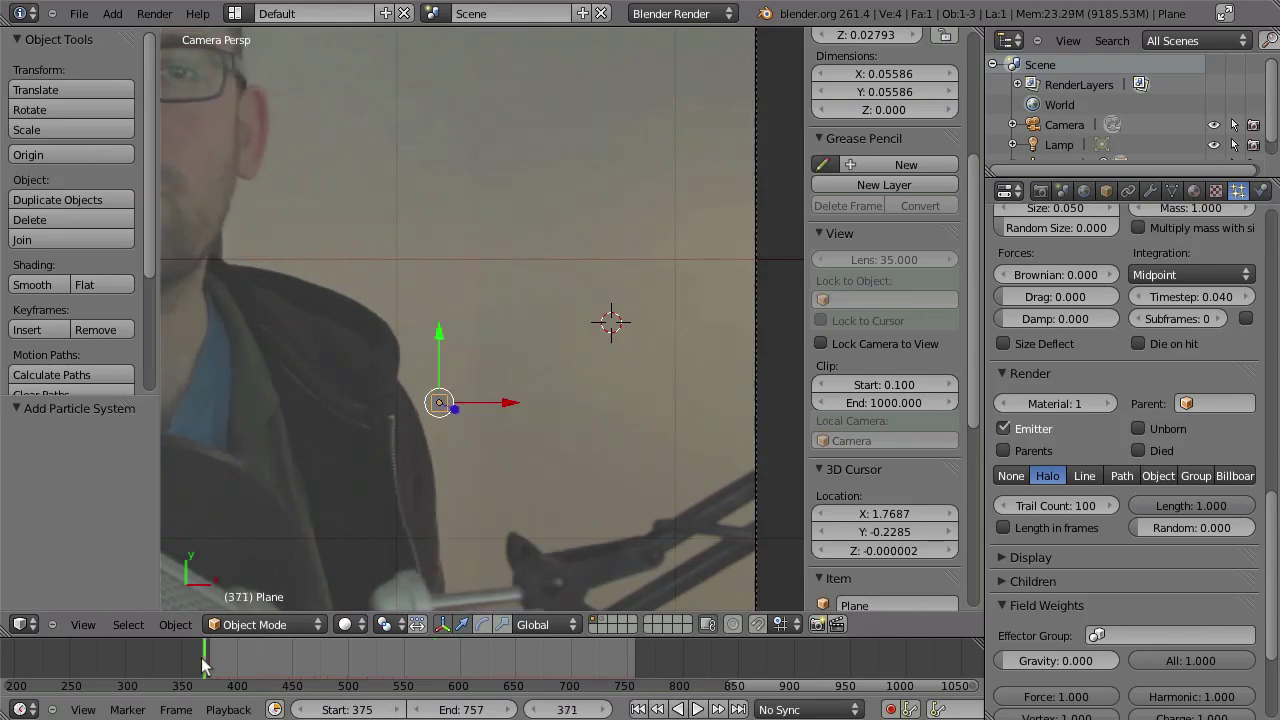
{"action": "key", "text": "Right"}
{"action": "key", "text": "Right"}
{"action": "key", "text": "Right"}
{"action": "key", "text": "Right"}
{"action": "key", "text": "Right"}
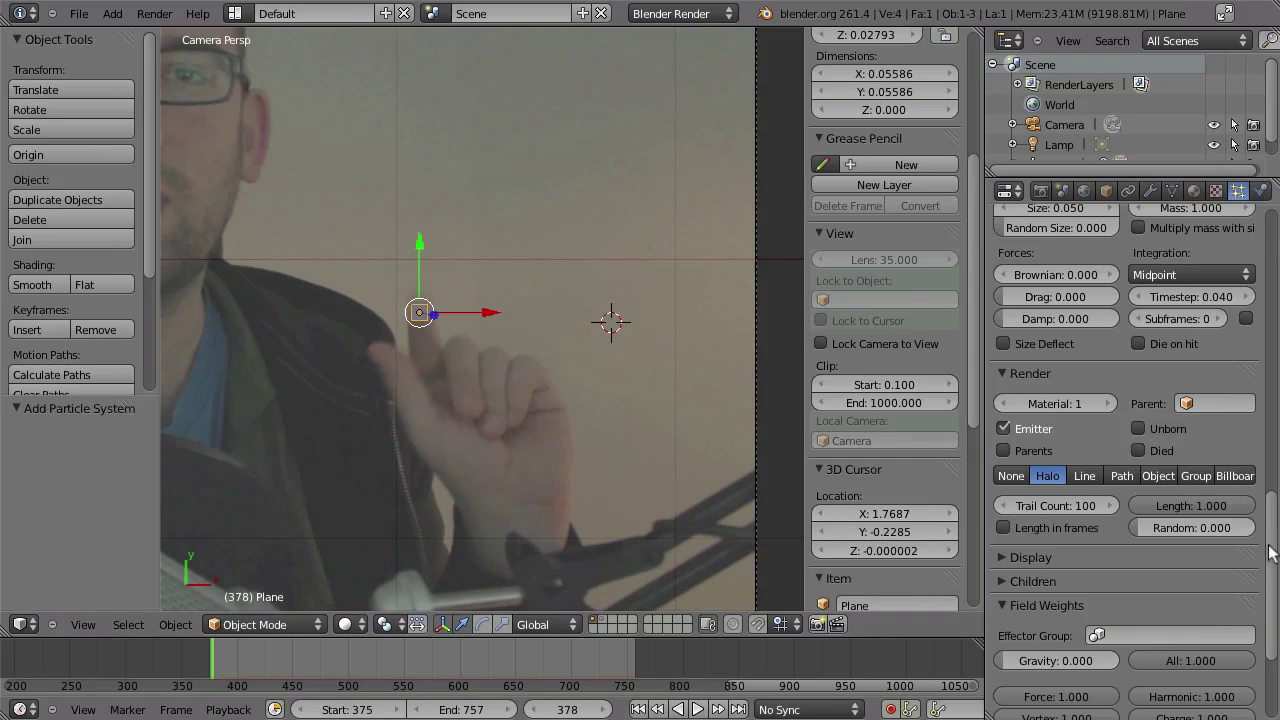
{"action": "scroll", "coordinate": [1275, 560], "scroll_direction": "up", "scroll_amount": 15}
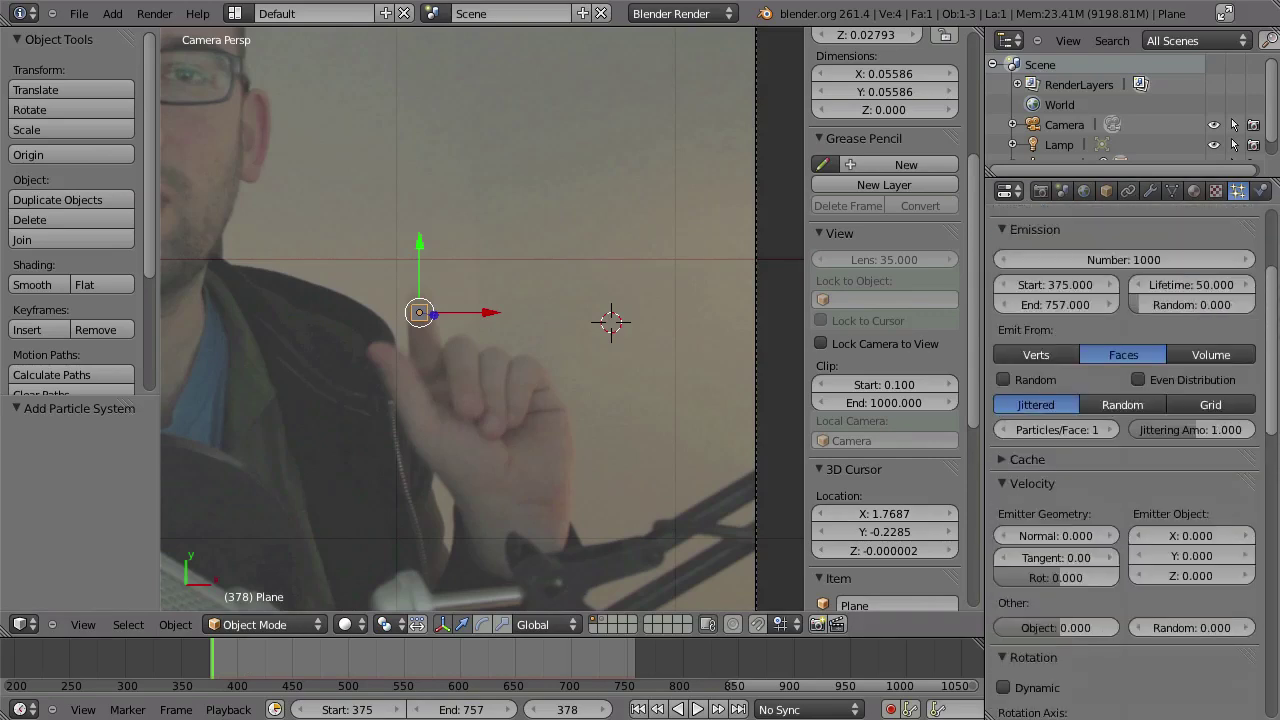
{"action": "left_click", "coordinate": [1022, 622]}
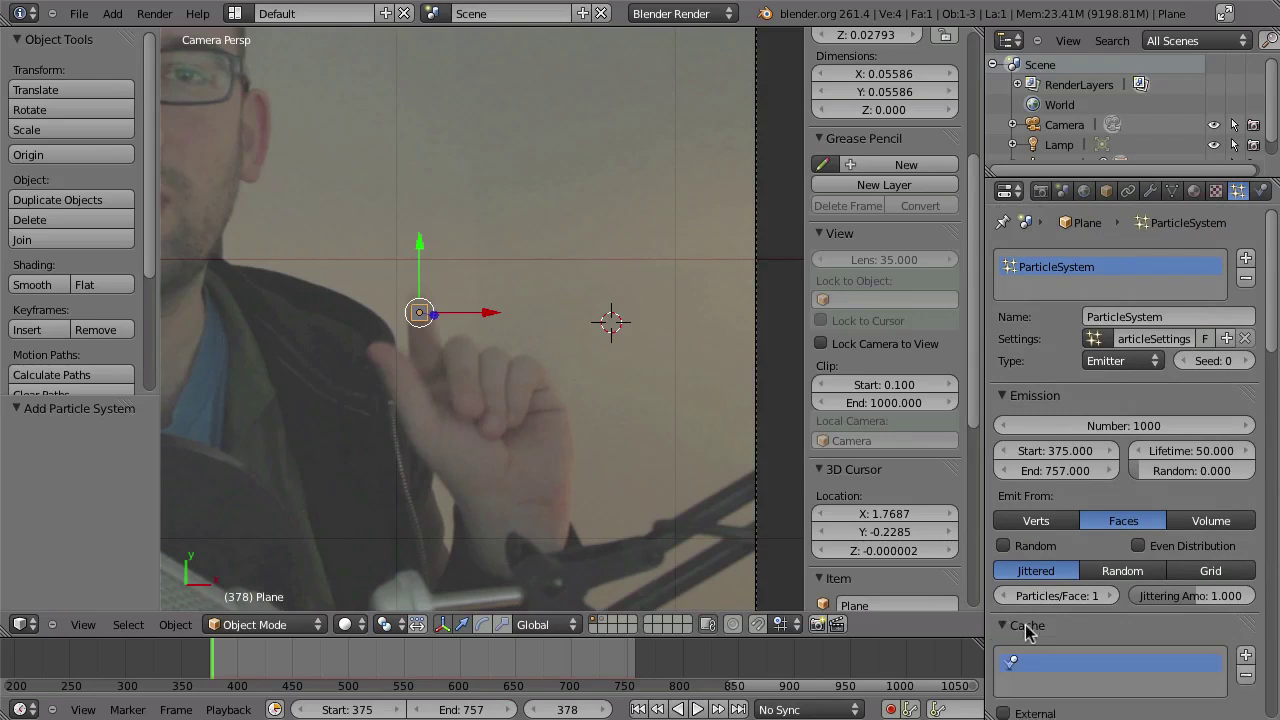
{"action": "scroll", "coordinate": [1157, 470], "scroll_direction": "down", "scroll_amount": 5}
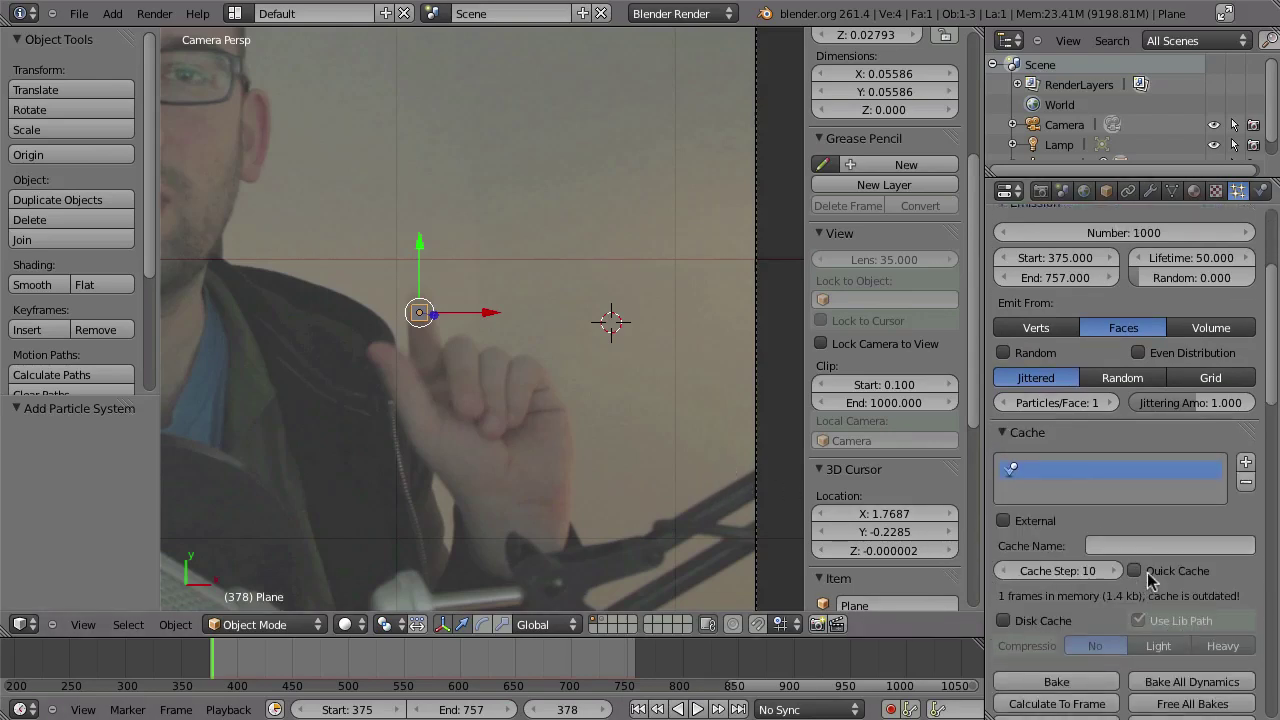
{"action": "left_click", "coordinate": [1136, 571]}
{"action": "left_click", "coordinate": [1058, 571]}
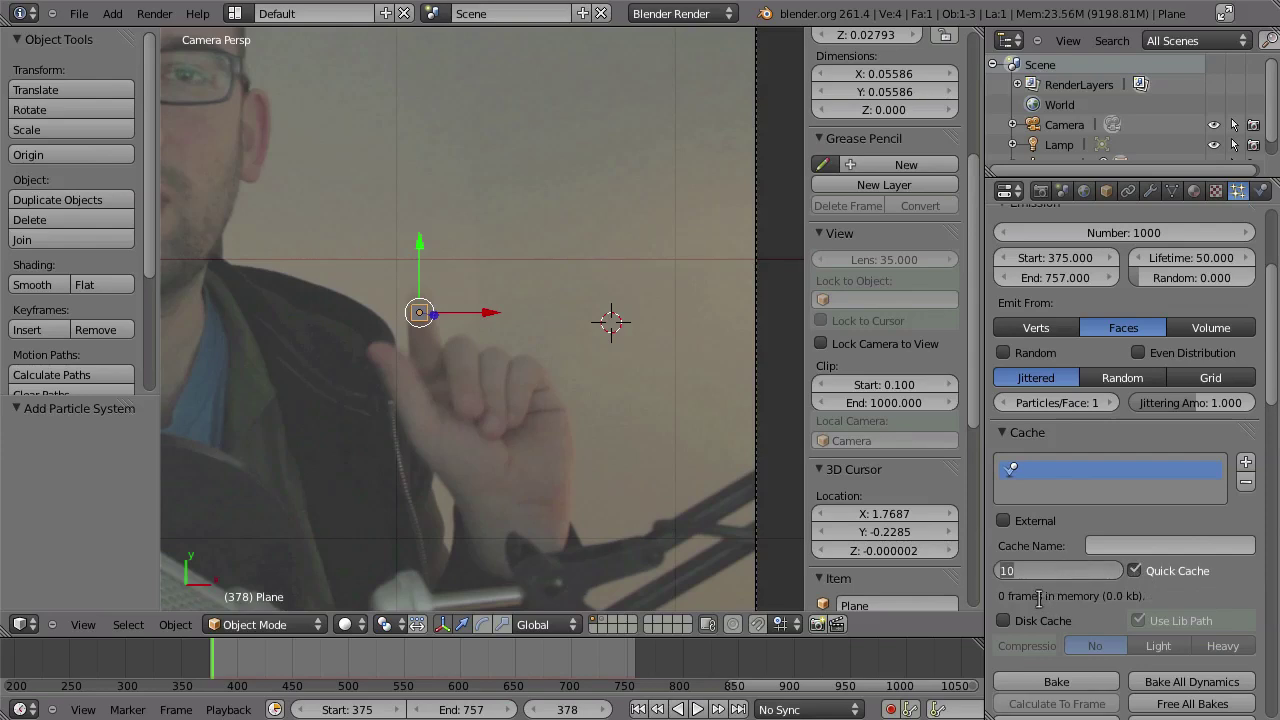
{"action": "key", "text": "Return"}
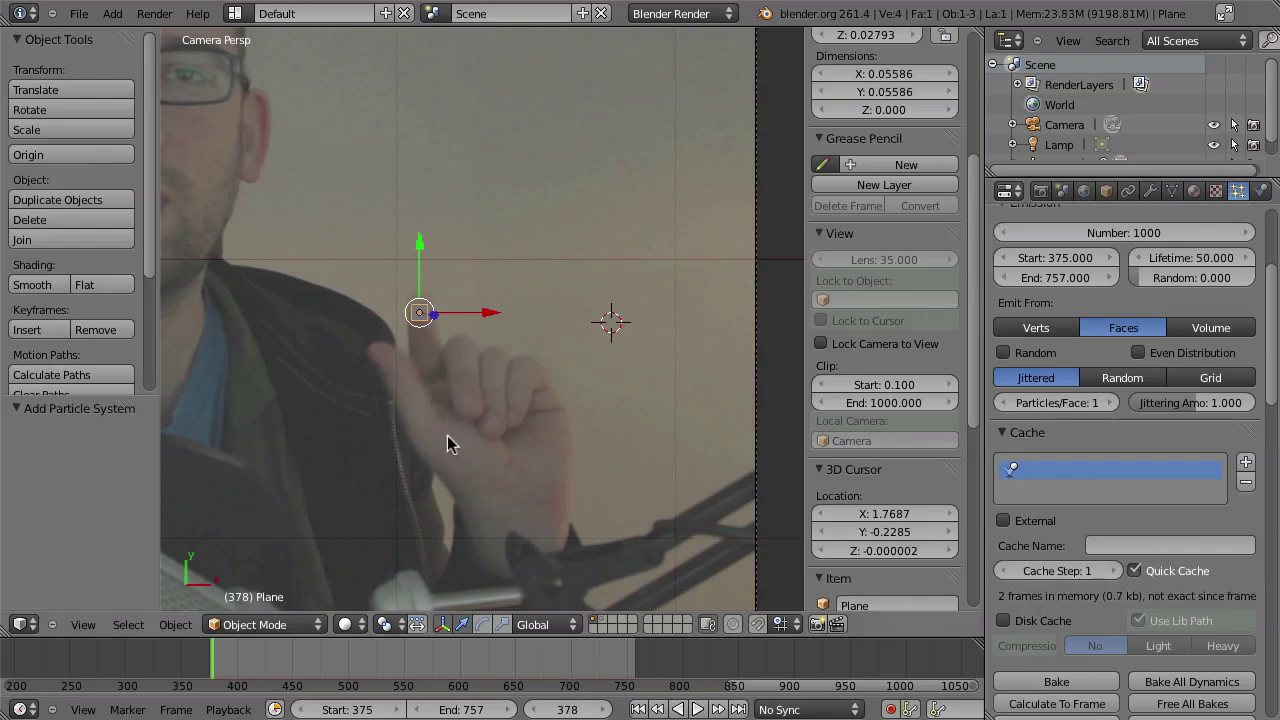
Play the cached particles, then scrub forward to see the full trail.
{"action": "key", "text": "alt+a"}
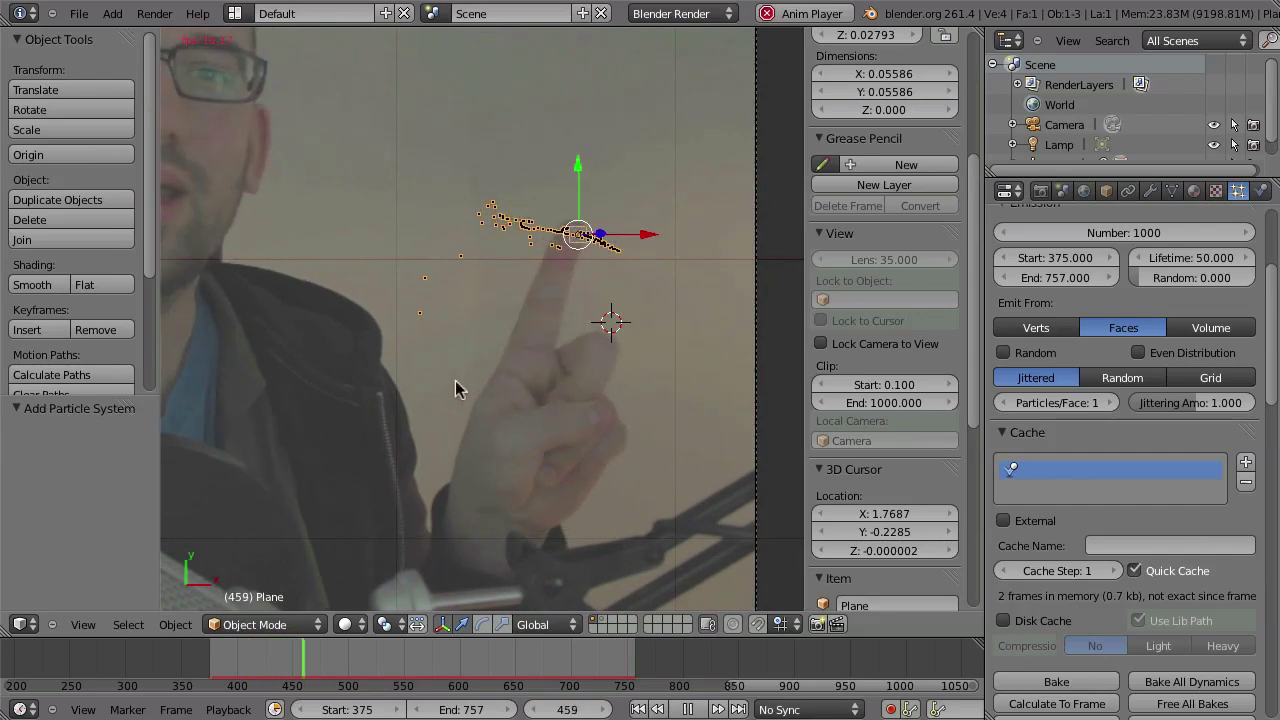
{"action": "key", "text": "Escape"}
{"action": "left_click_drag", "start_coordinate": [248, 664], "coordinate": [466, 680]}
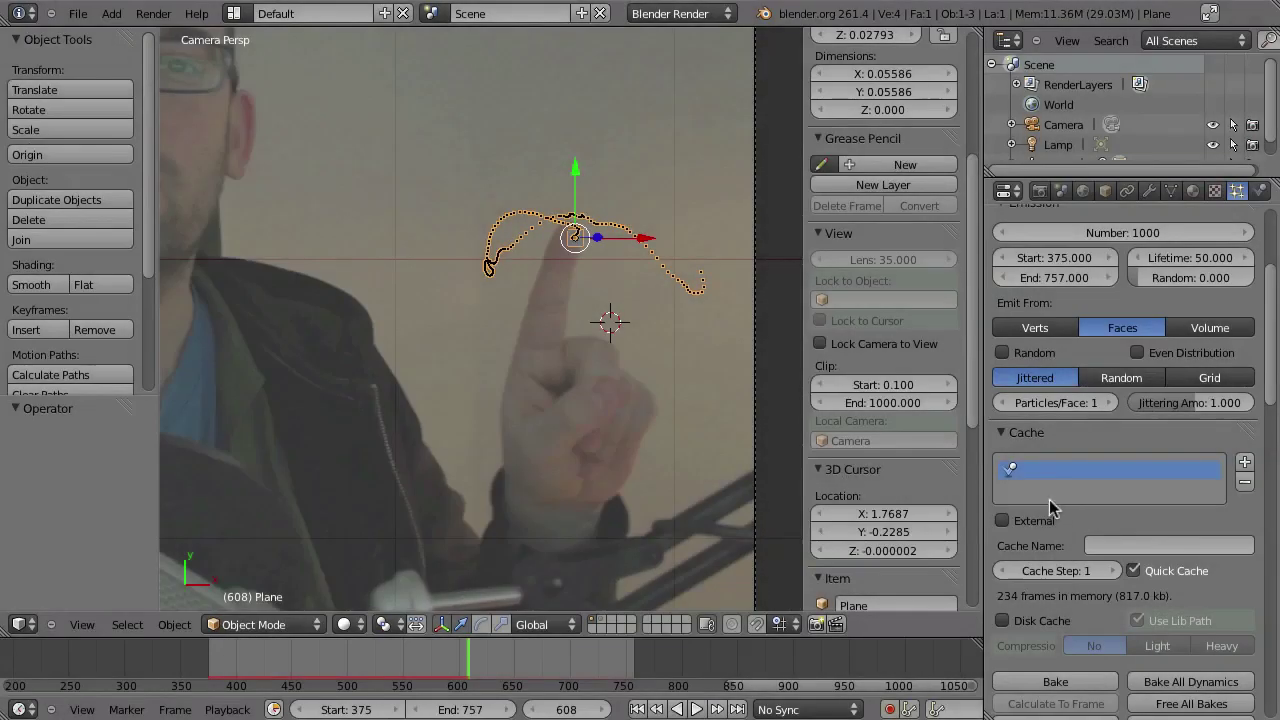
{"action": "scroll", "coordinate": [1074, 618], "scroll_direction": "down", "scroll_amount": 10}
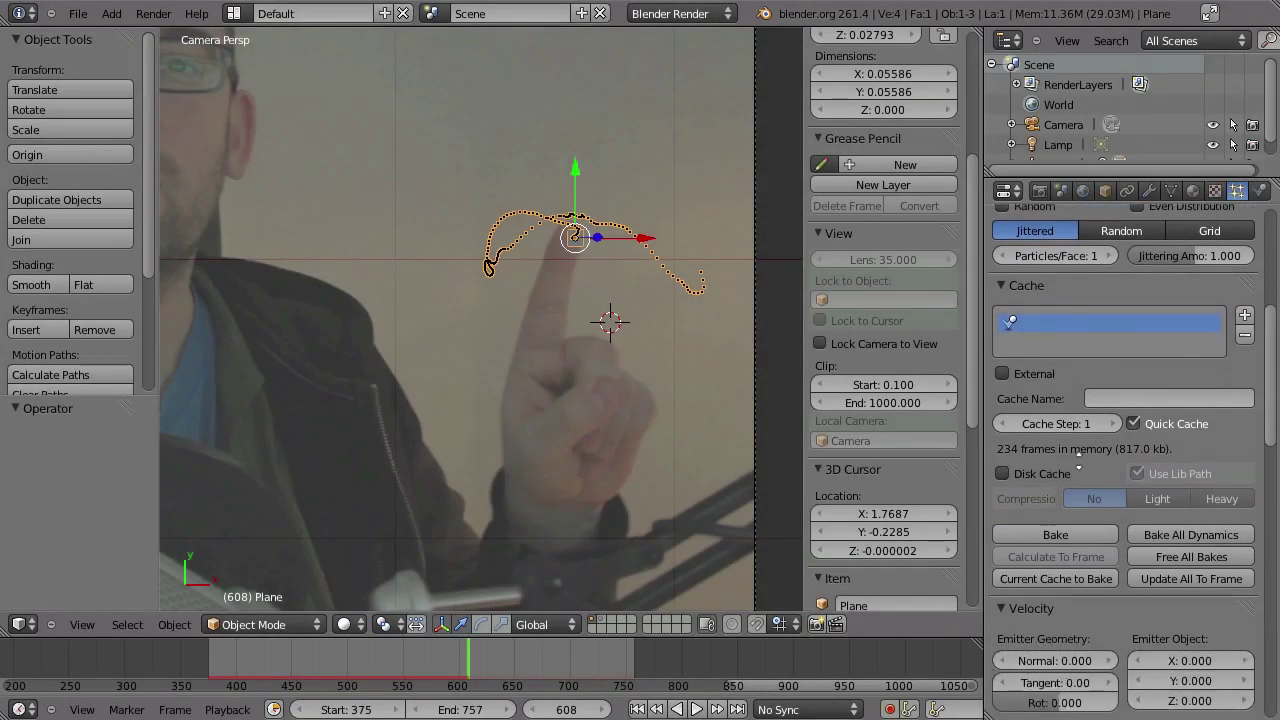
{"action": "scroll", "coordinate": [1075, 497], "scroll_direction": "down", "scroll_amount": 12}
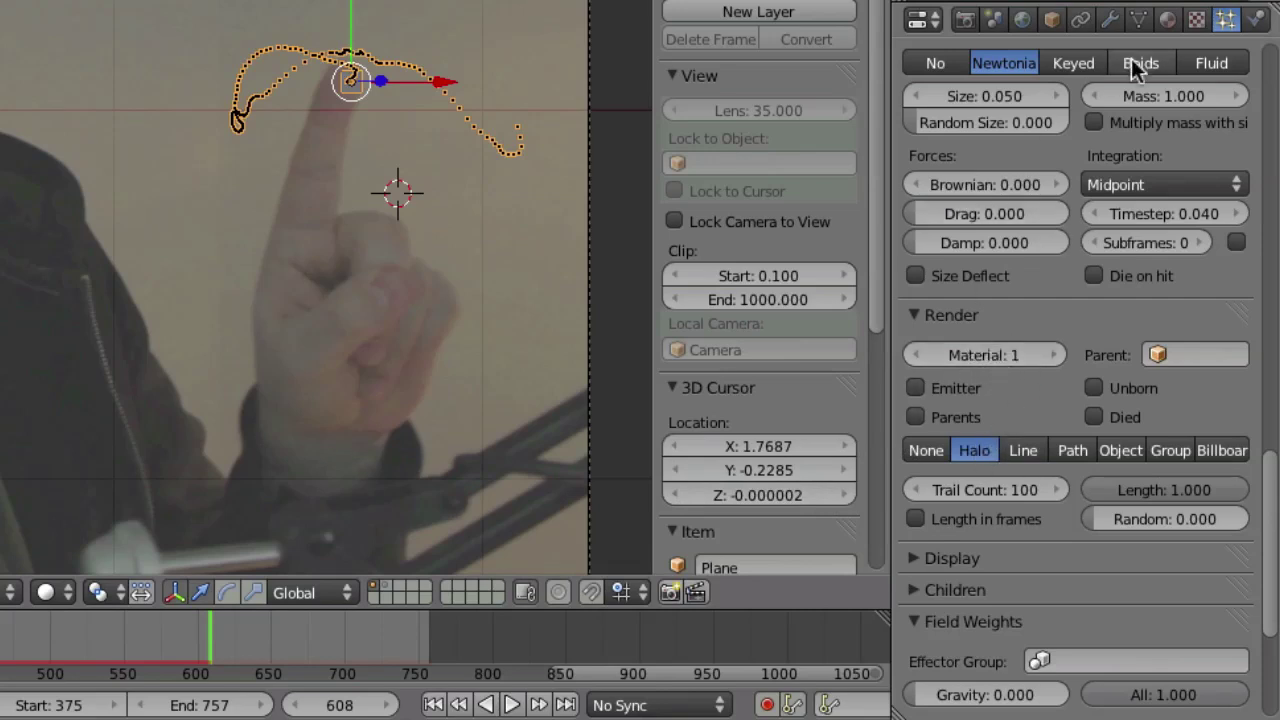
Create a new Halo material for the plane and check a test render.
{"action": "left_click", "coordinate": [1168, 20]}
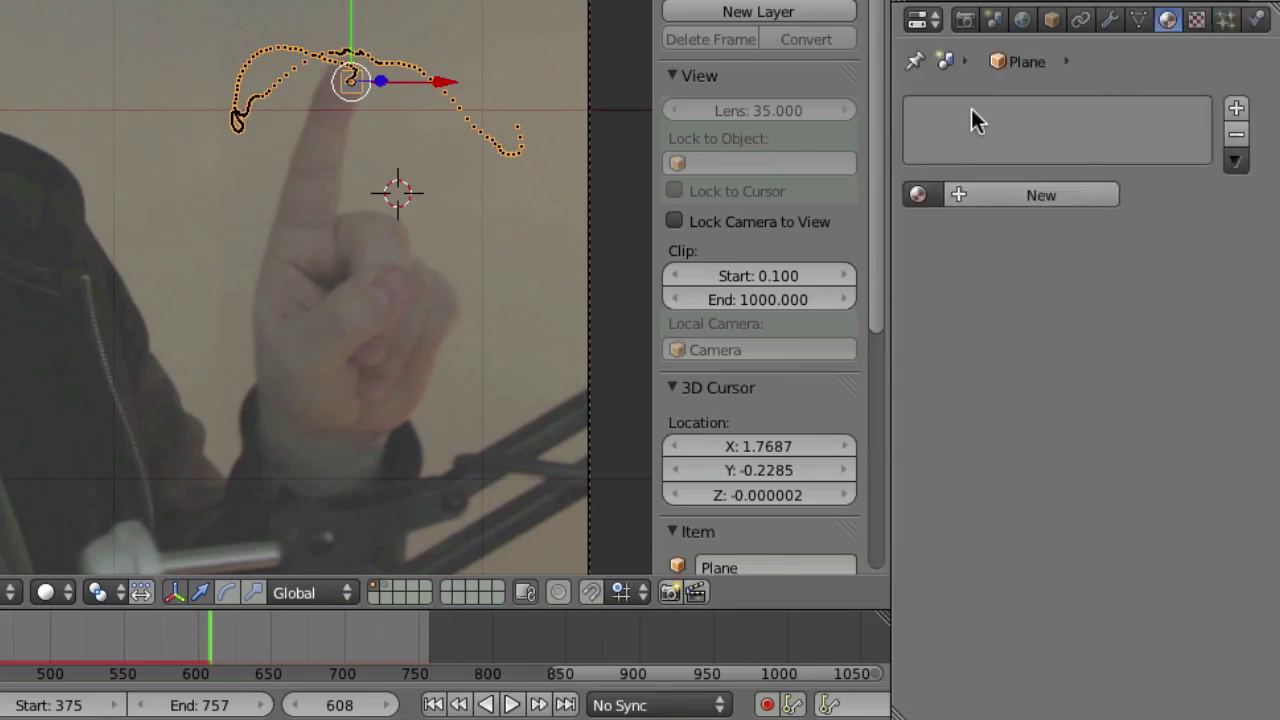
{"action": "left_click", "coordinate": [1035, 192]}
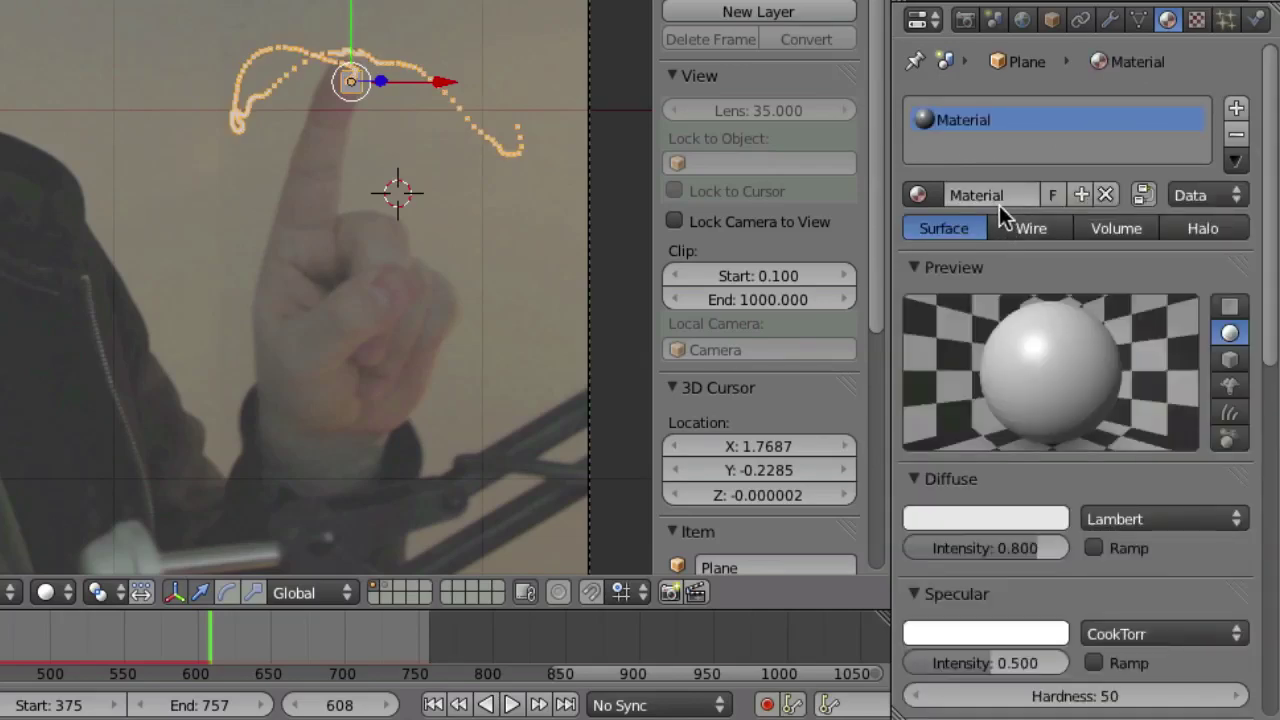
{"action": "left_click", "coordinate": [1205, 230]}
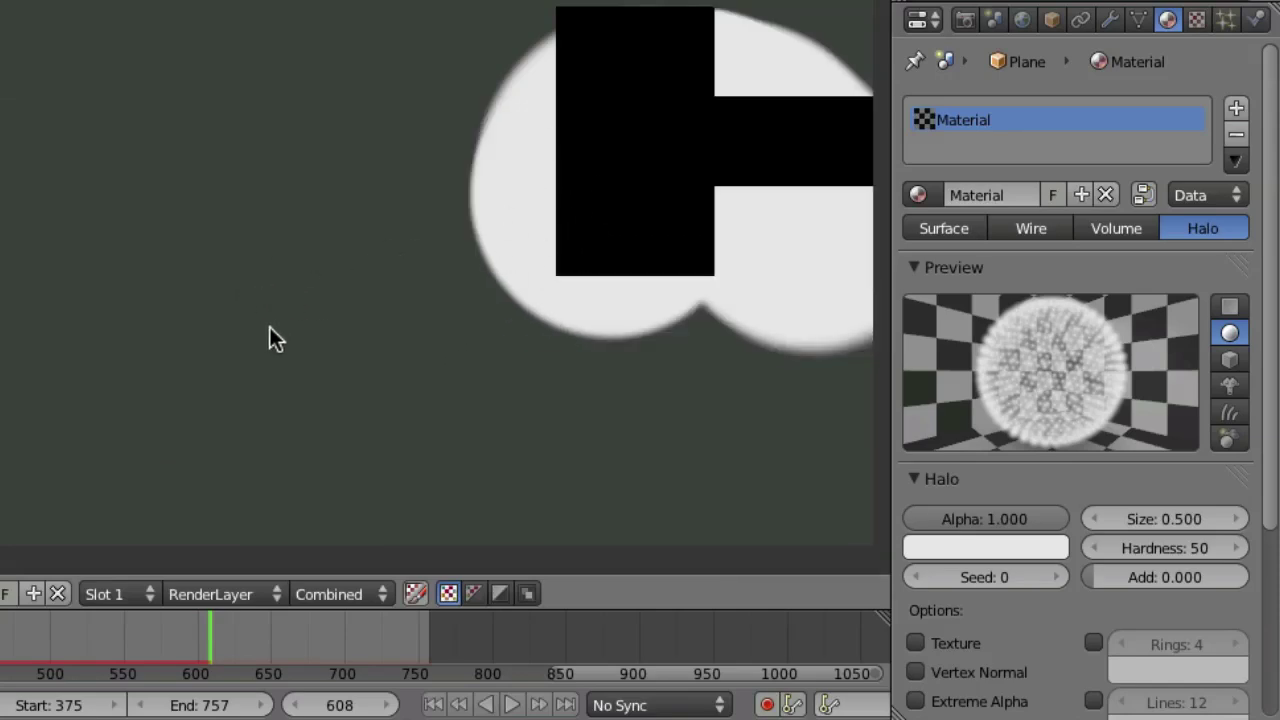
{"action": "key", "text": "Escape"}
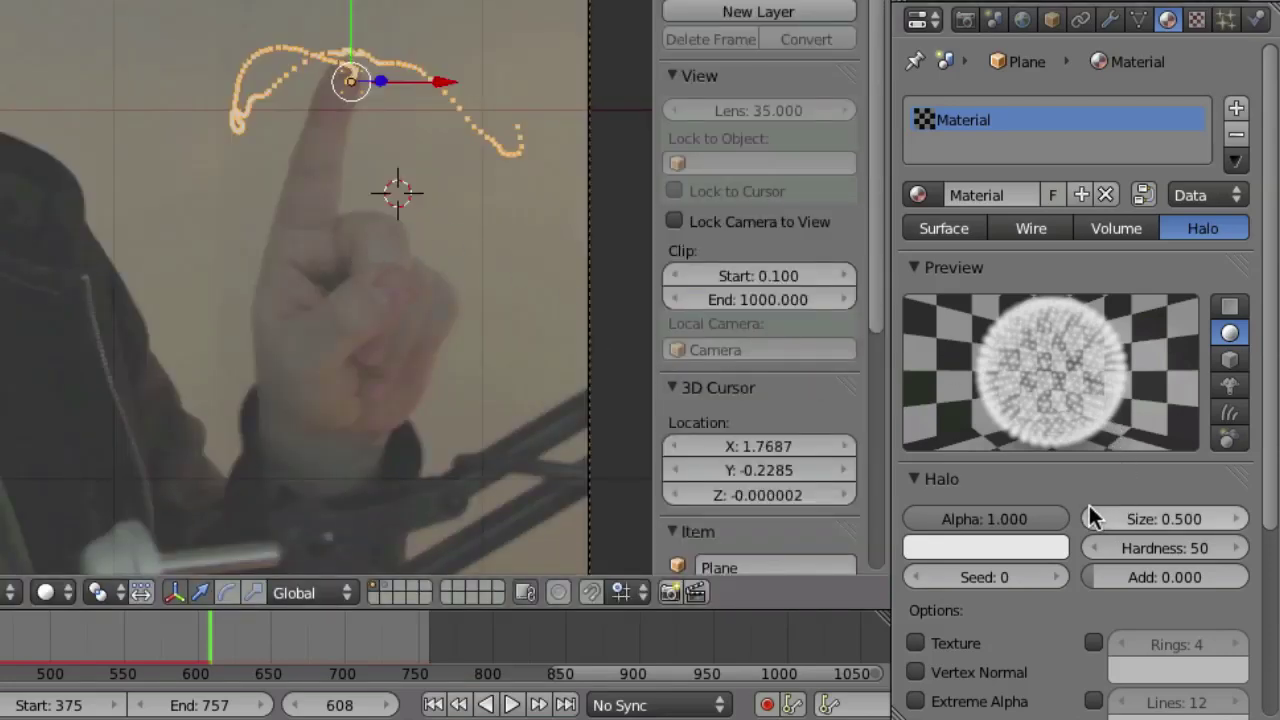
Set the Halo Size to 0.04 and re-render to check the smaller halos.
{"action": "scroll", "coordinate": [1066, 490], "scroll_direction": "down", "scroll_amount": 2}
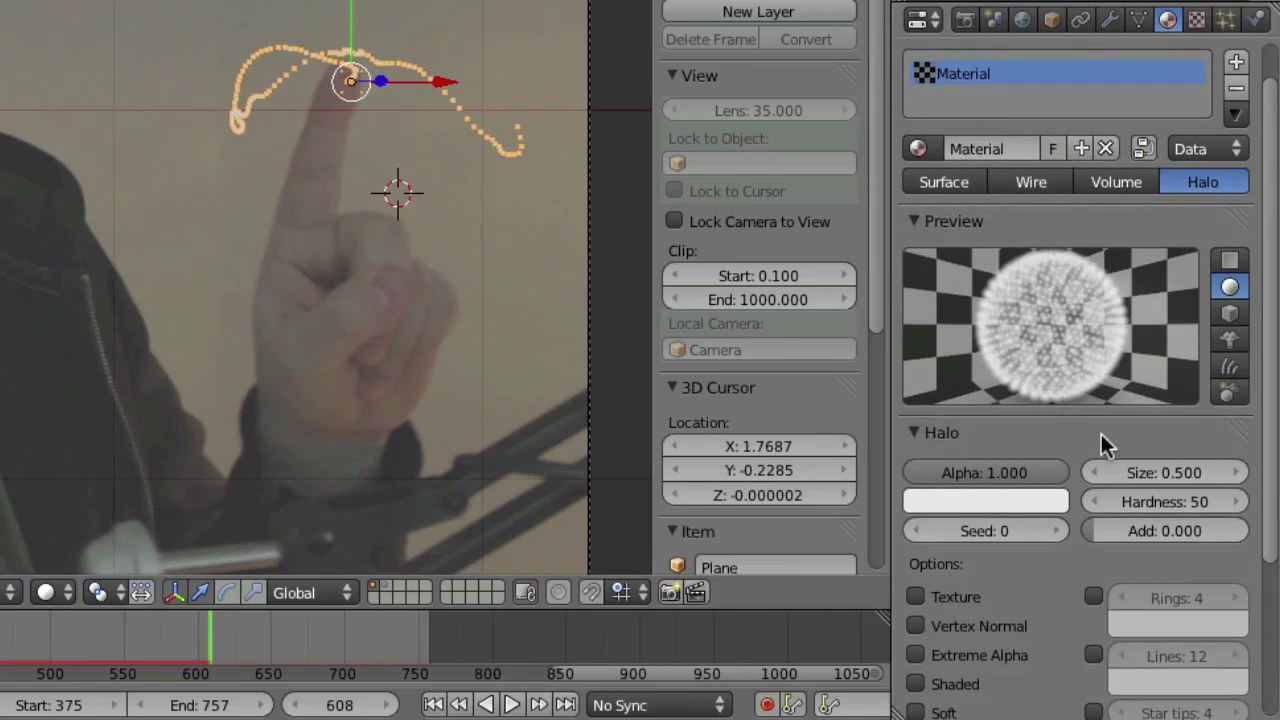
{"action": "left_click", "coordinate": [1159, 475]}
{"action": "key", "text": "BackSpace"}
{"action": "type", "text": "0.04"}
{"action": "key", "text": "Return"}
{"action": "key", "text": "F12"}
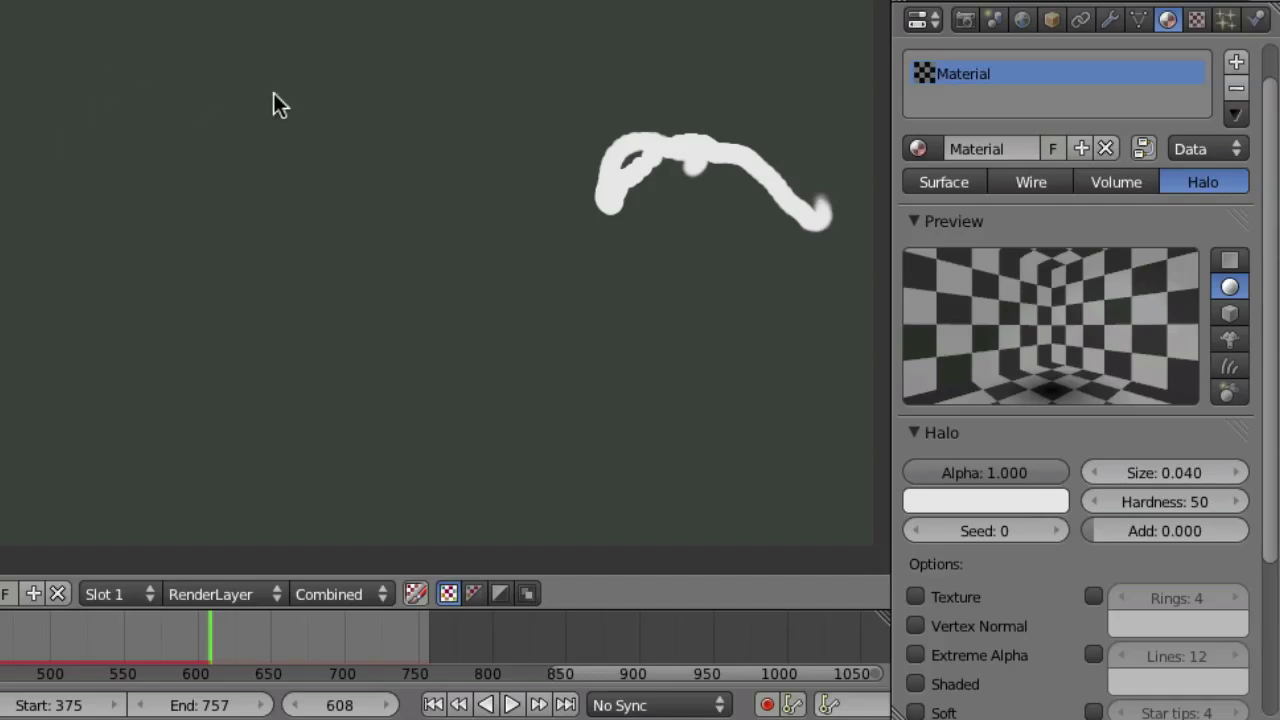
{"action": "left_click", "coordinate": [1024, 20]}
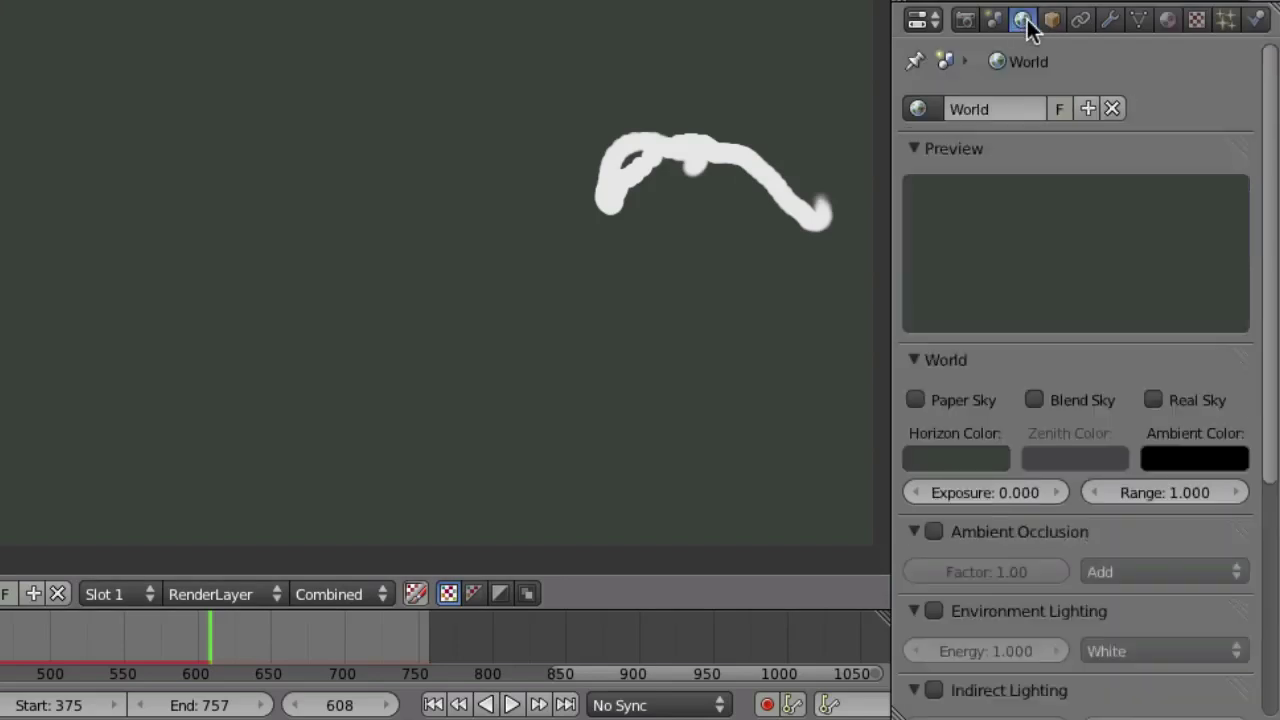
Set the world Horizon Color to black and render to check the dark background.
{"action": "left_click", "coordinate": [928, 456]}
{"action": "left_click", "coordinate": [1004, 458]}
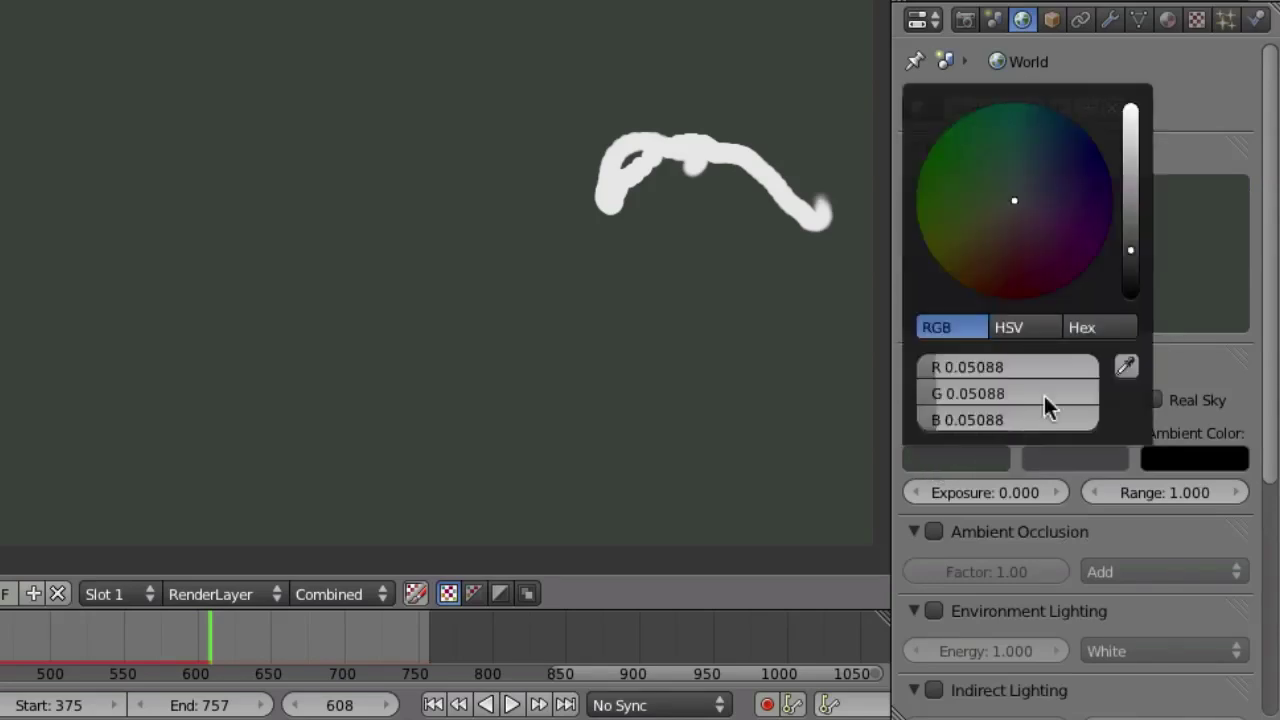
{"action": "left_click_drag", "start_coordinate": [1134, 254], "coordinate": [1137, 305]}
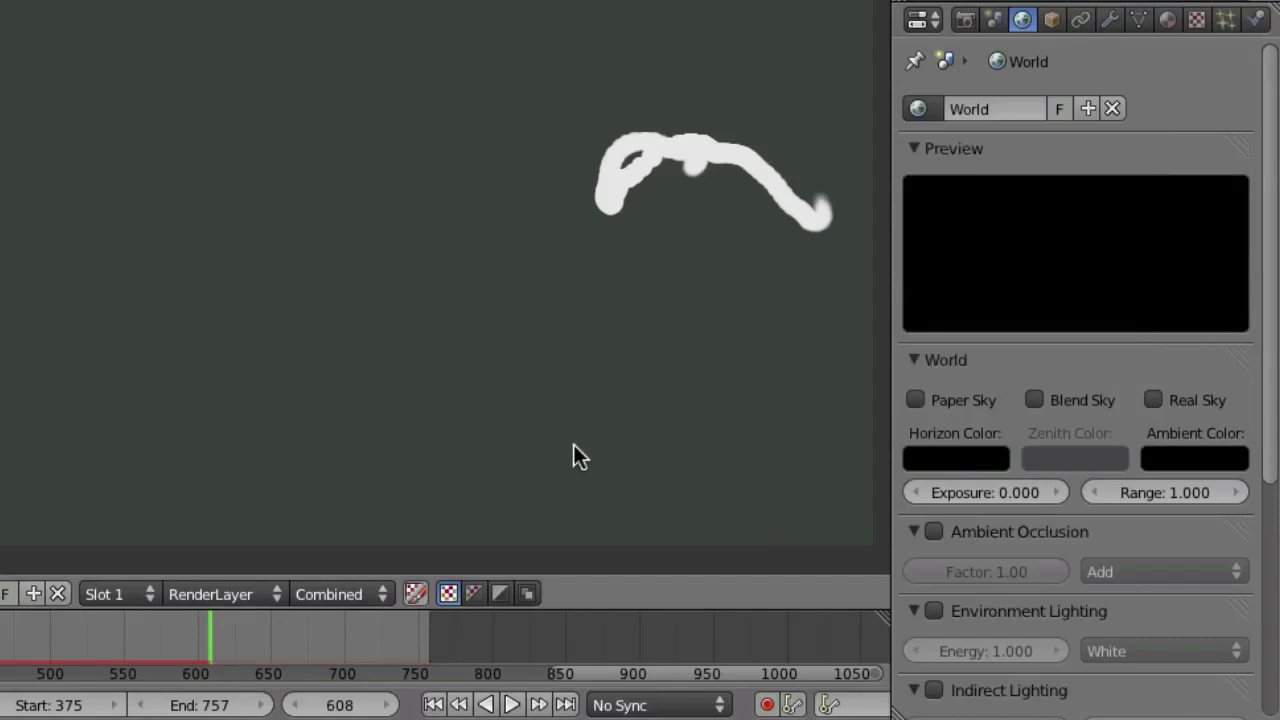
{"action": "key", "text": "F12"}
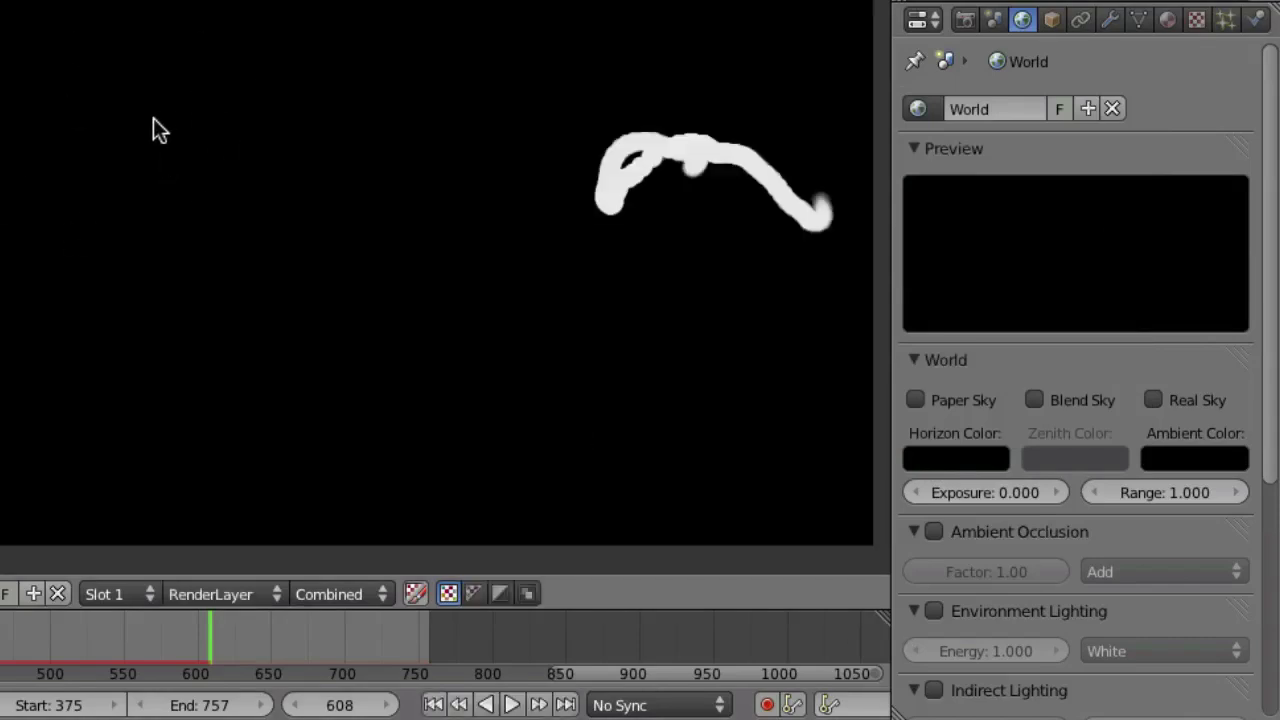
{"action": "key", "text": "Escape"}
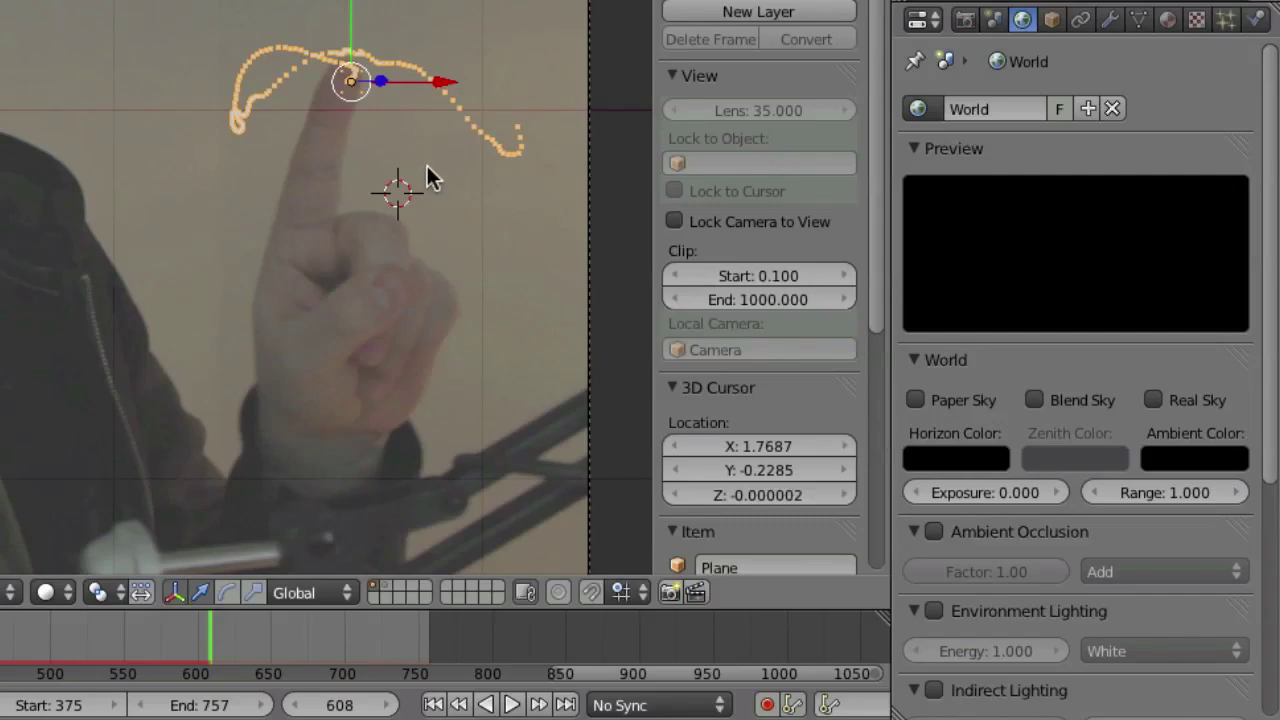
{"action": "left_click", "coordinate": [1170, 22]}
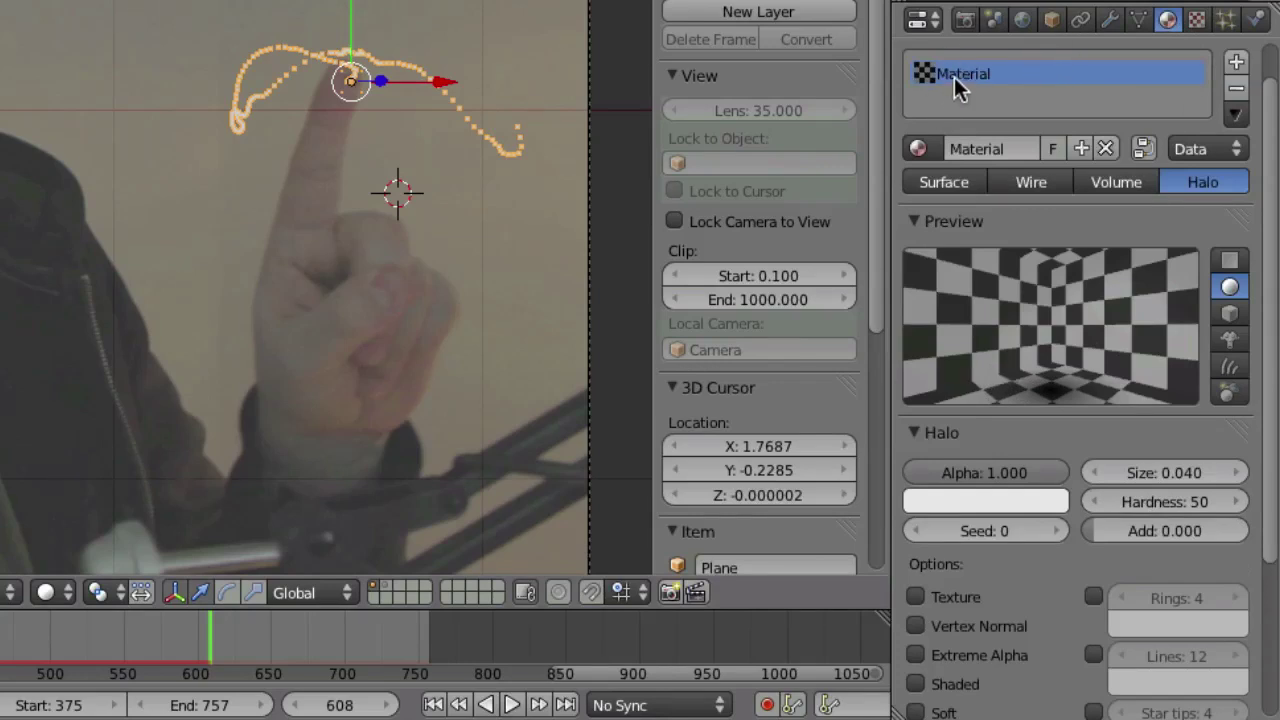
{"action": "left_click", "coordinate": [1195, 21]}
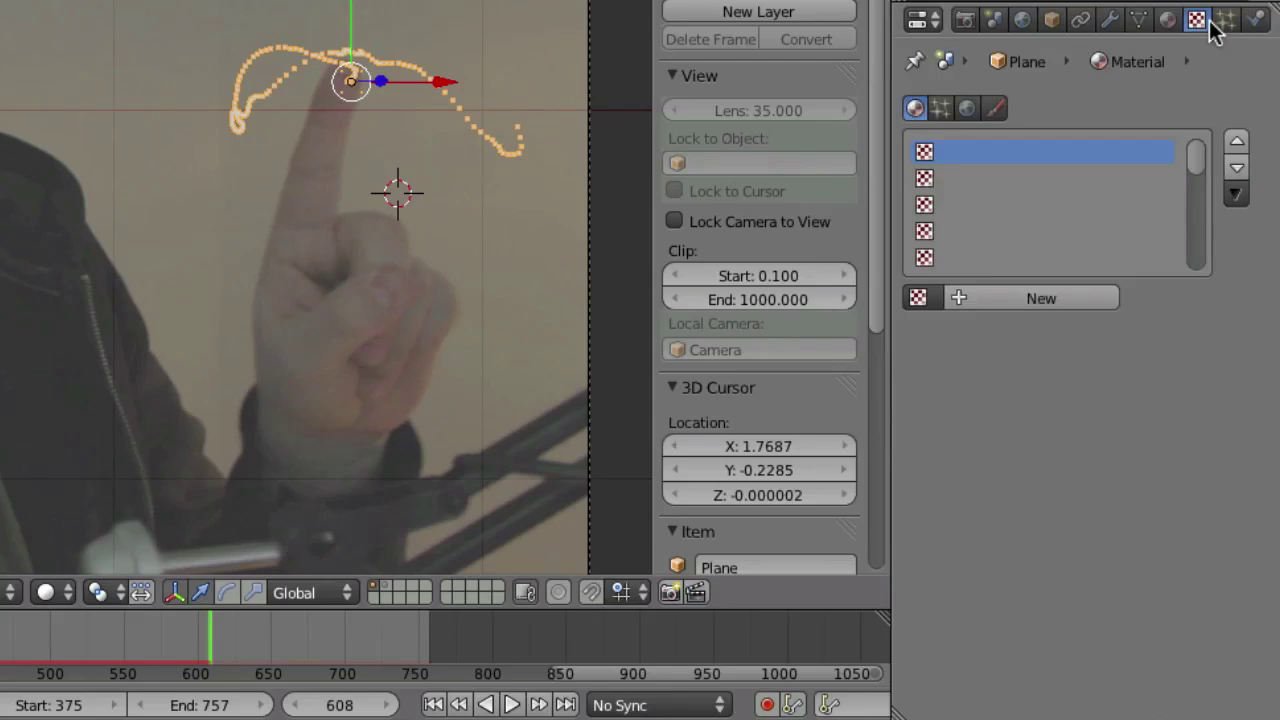
Add a Blend texture to the halo material and enable its colour ramp.
{"action": "left_click", "coordinate": [1056, 299]}
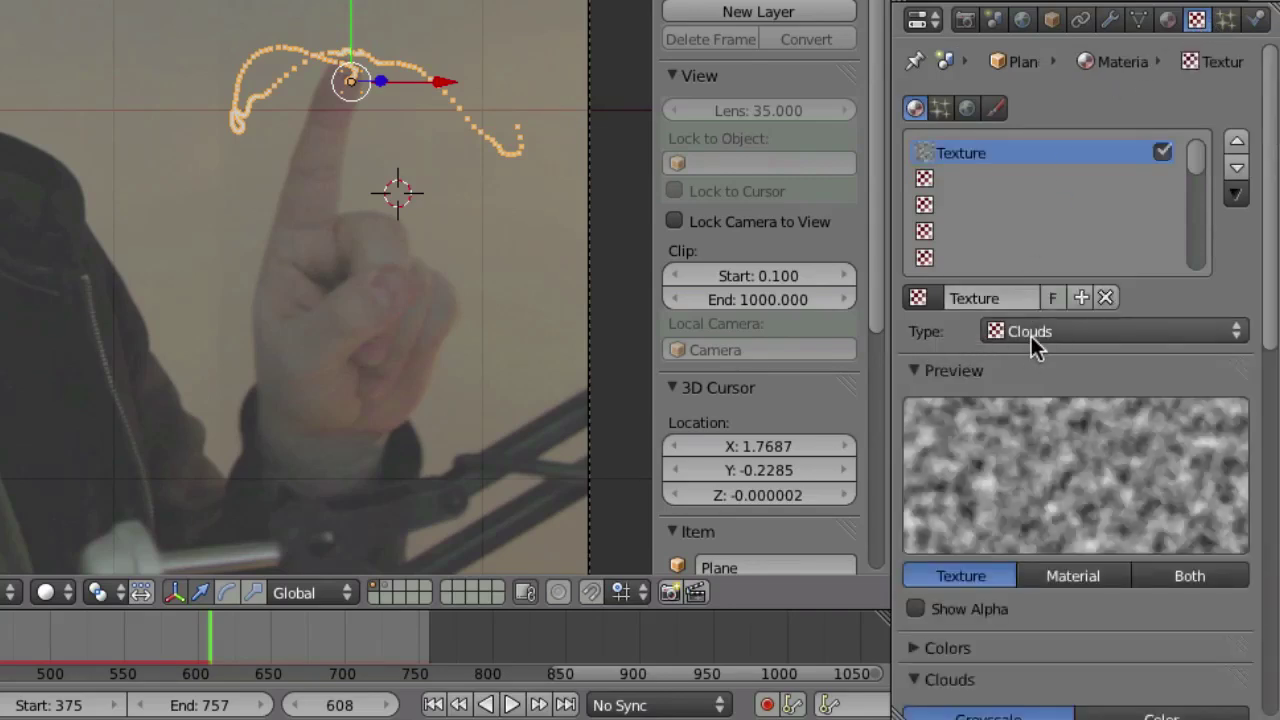
{"action": "left_click", "coordinate": [1040, 338]}
{"action": "left_click", "coordinate": [1022, 274]}
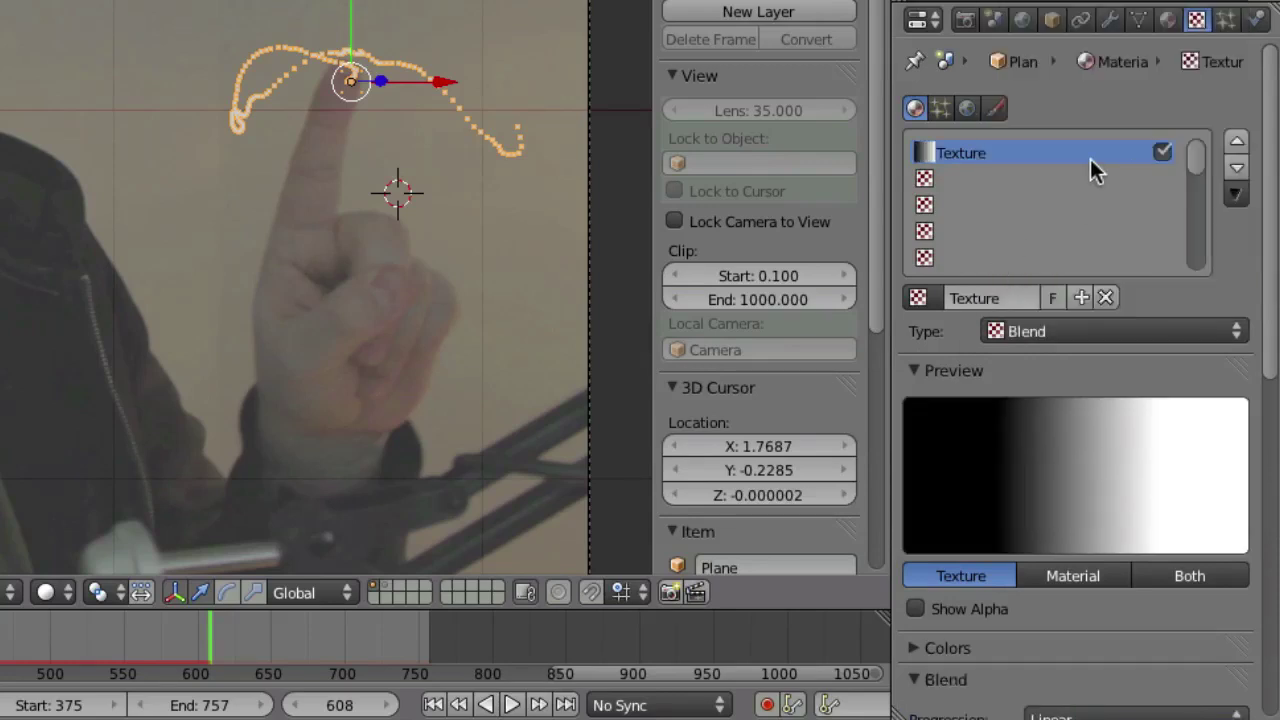
{"action": "scroll", "coordinate": [1088, 541], "scroll_direction": "down", "scroll_amount": 6}
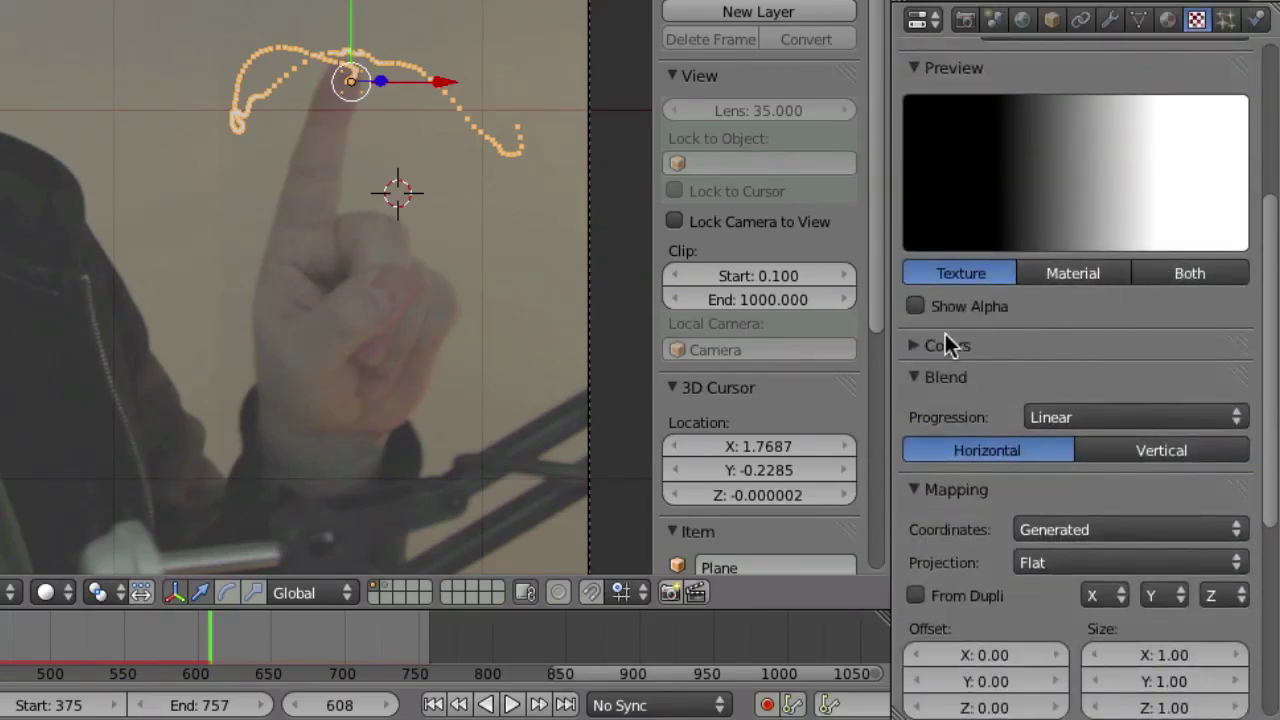
{"action": "left_click", "coordinate": [912, 346]}
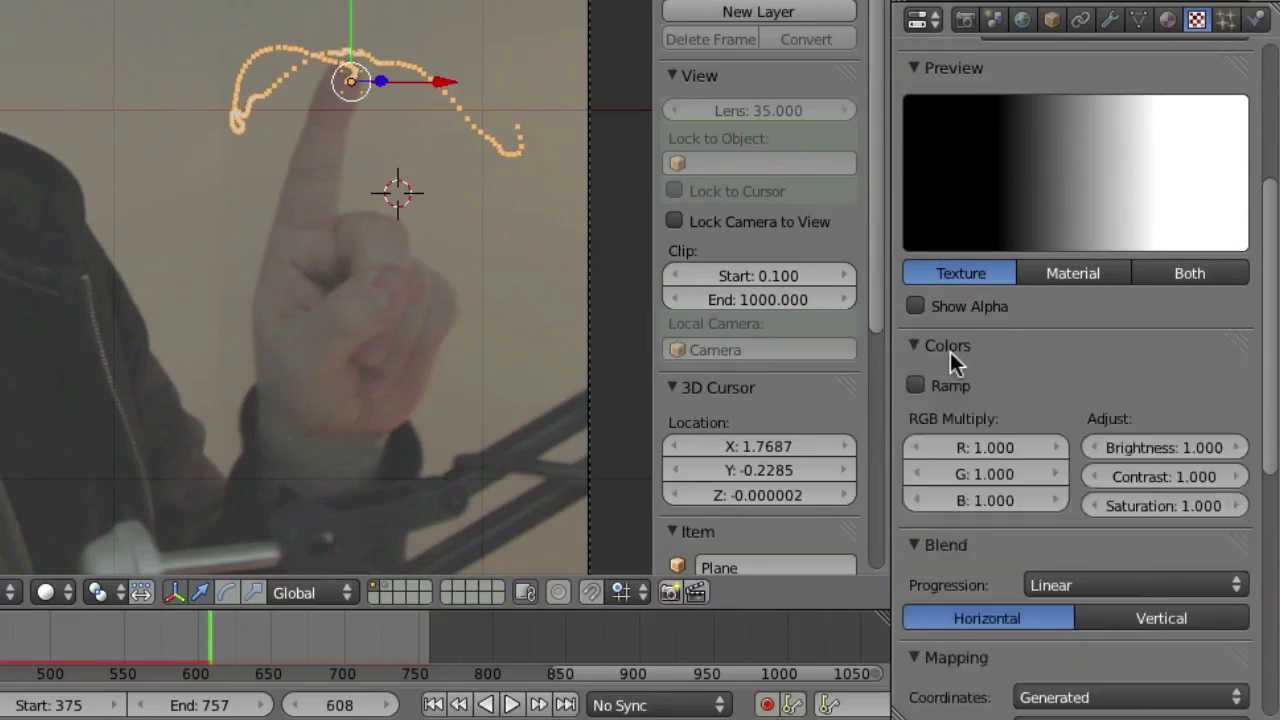
{"action": "left_click", "coordinate": [916, 386]}
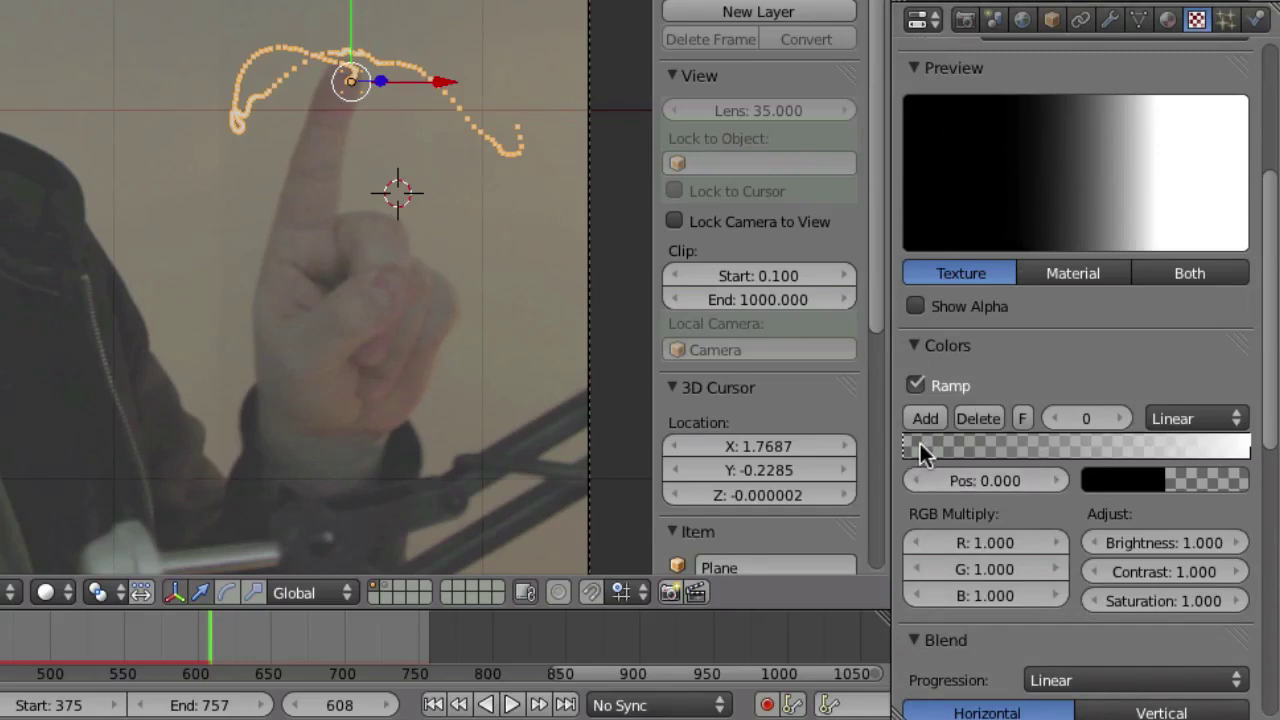
Make ramp stop 0 opaque yellow, stop 1 alpha 0, and tick Show Alpha.
{"action": "left_click", "coordinate": [1134, 485]}
{"action": "left_click_drag", "start_coordinate": [1031, 446], "coordinate": [1185, 442]}
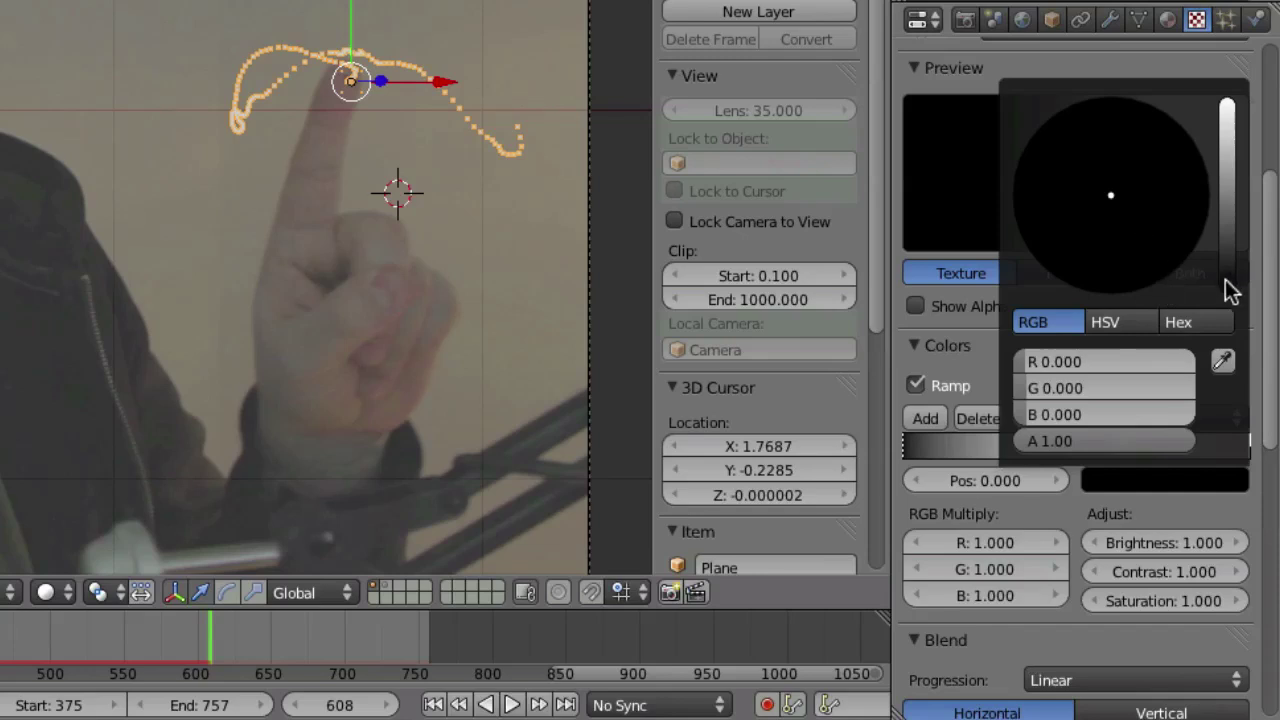
{"action": "left_click_drag", "start_coordinate": [1228, 279], "coordinate": [1167, 102]}
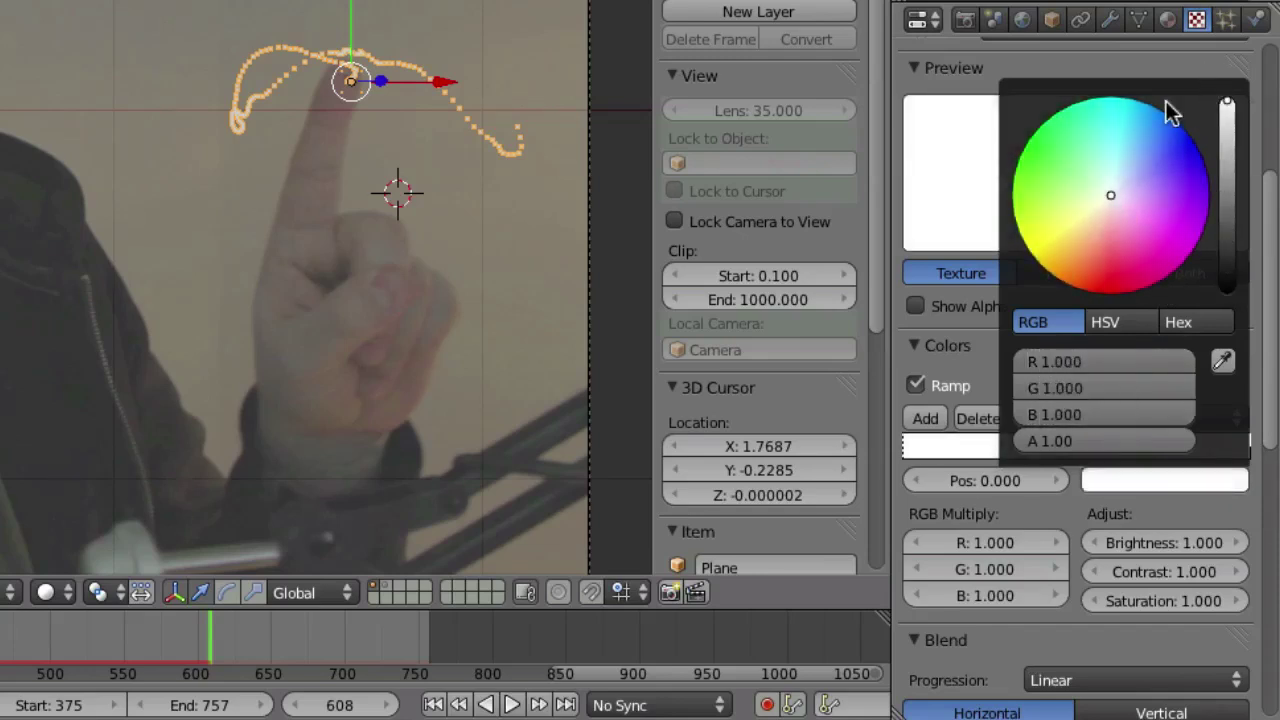
{"action": "left_click_drag", "start_coordinate": [1114, 203], "coordinate": [1056, 257]}
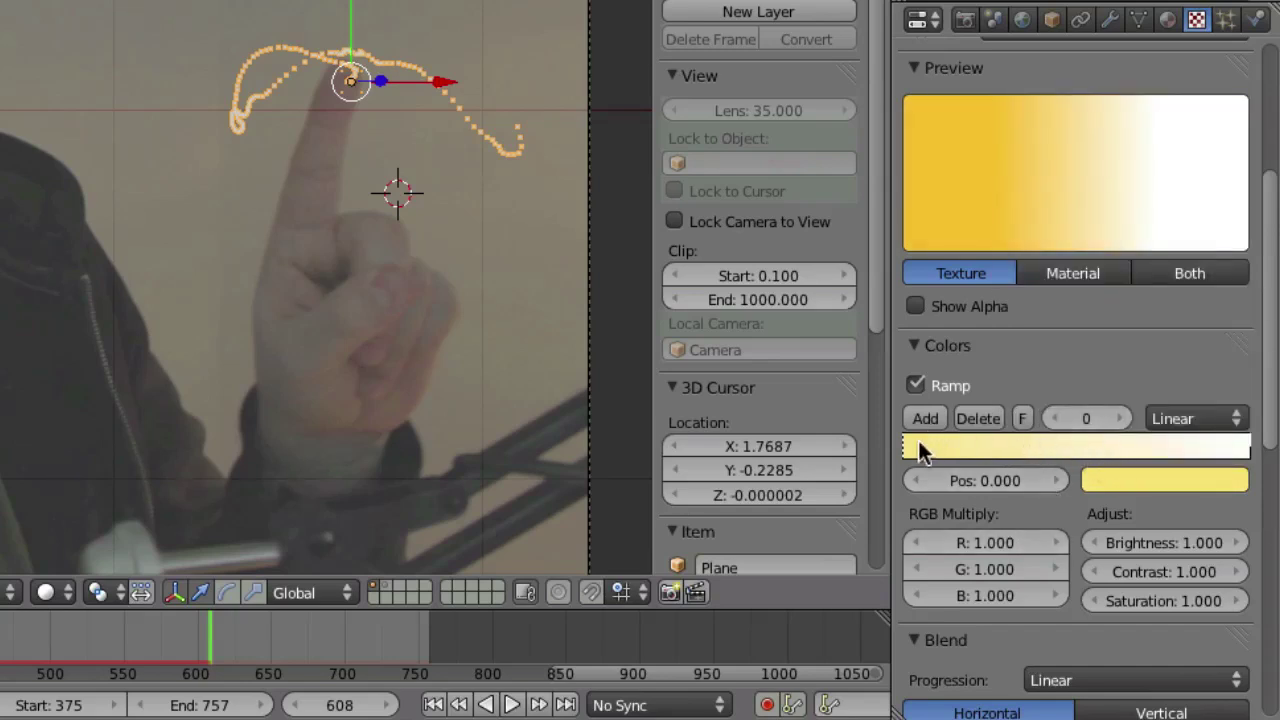
{"action": "left_click", "coordinate": [1243, 447]}
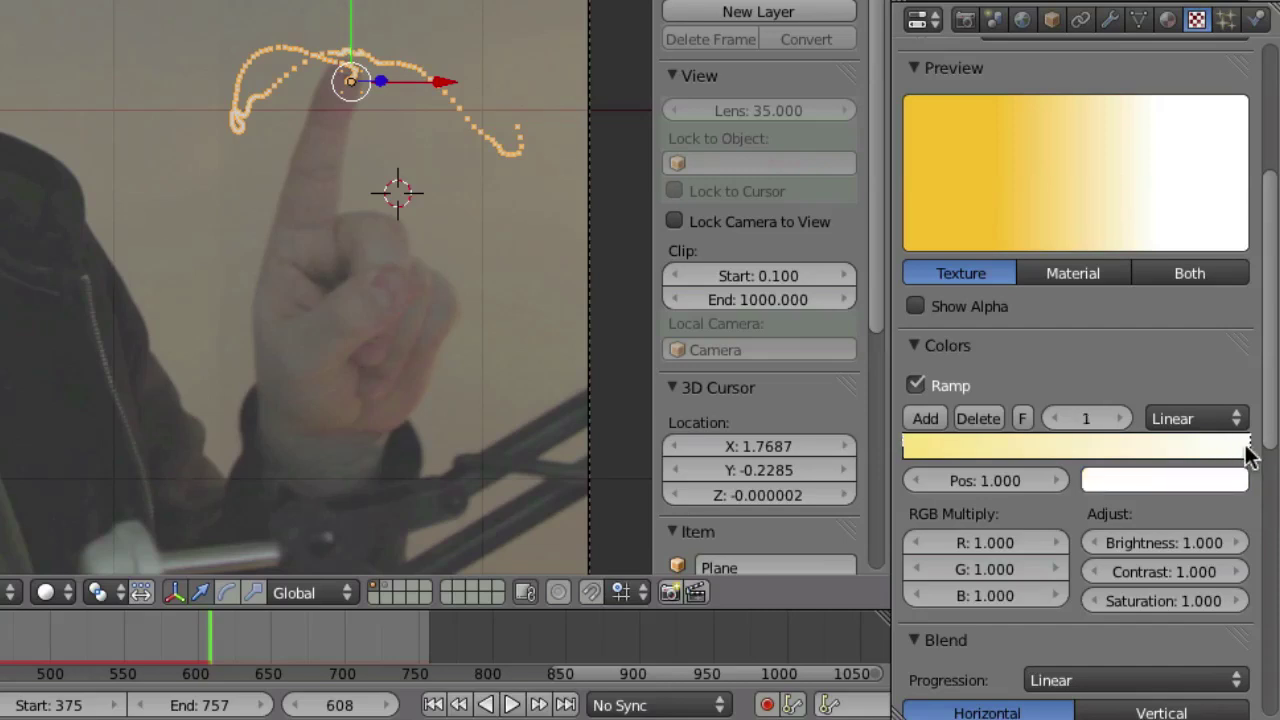
{"action": "left_click", "coordinate": [1201, 480]}
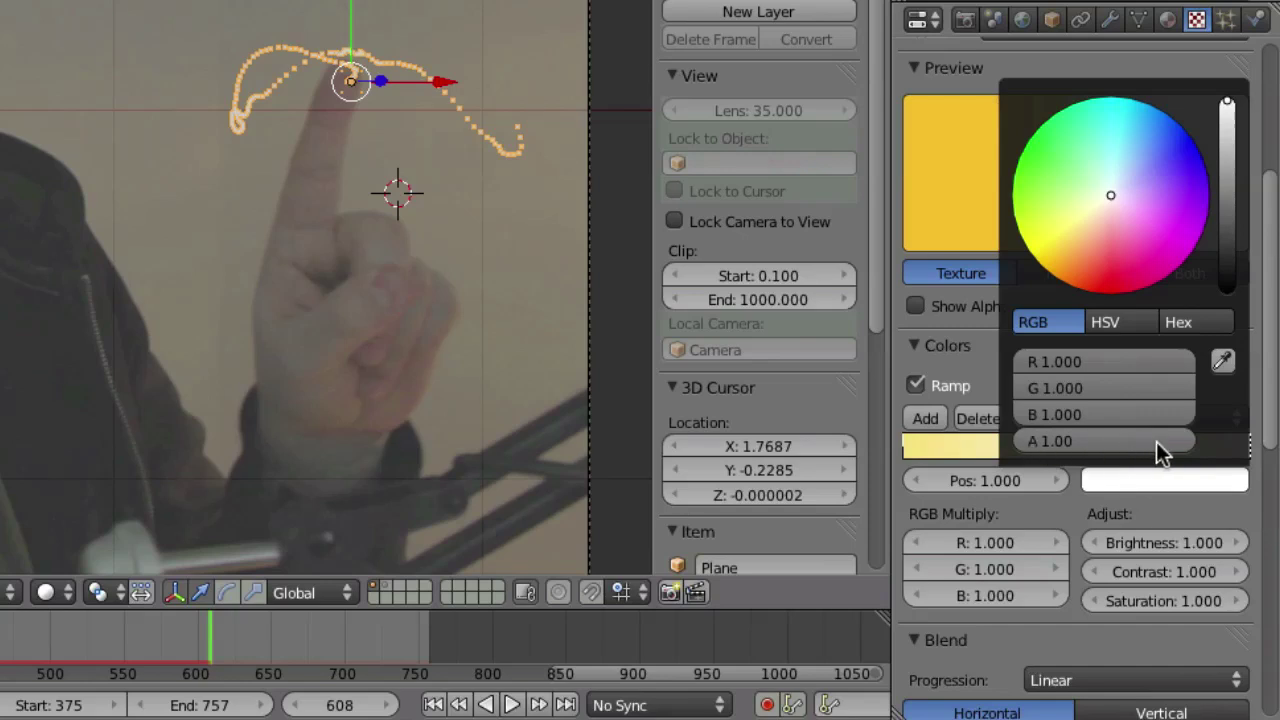
{"action": "left_click_drag", "start_coordinate": [1148, 454], "coordinate": [742, 452]}
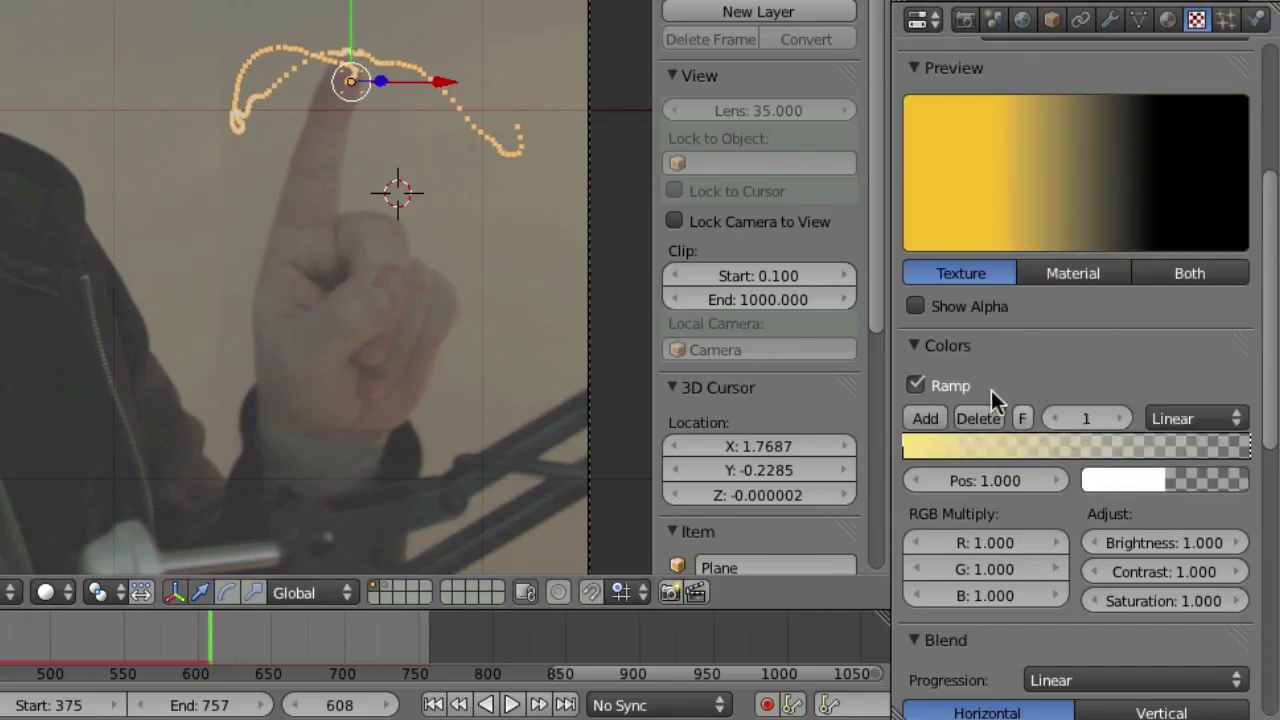
{"action": "left_click", "coordinate": [913, 308]}
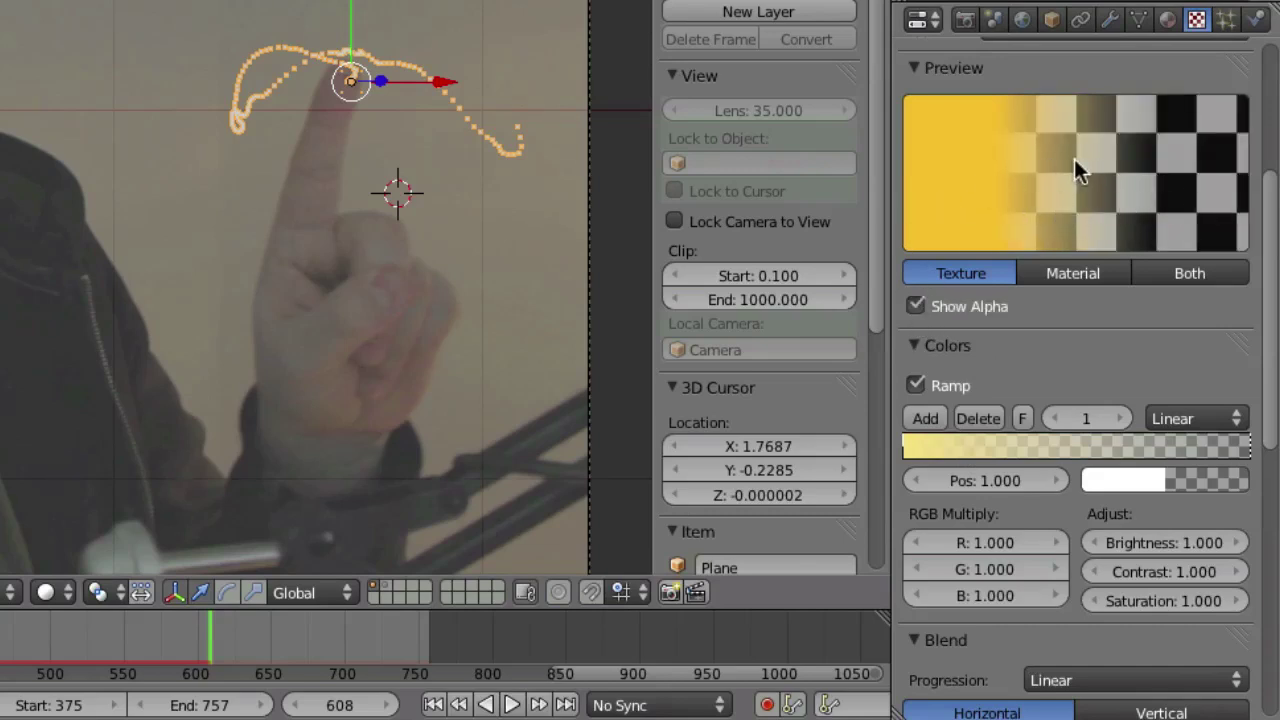
{"action": "scroll", "coordinate": [937, 620], "scroll_direction": "down", "scroll_amount": 10}
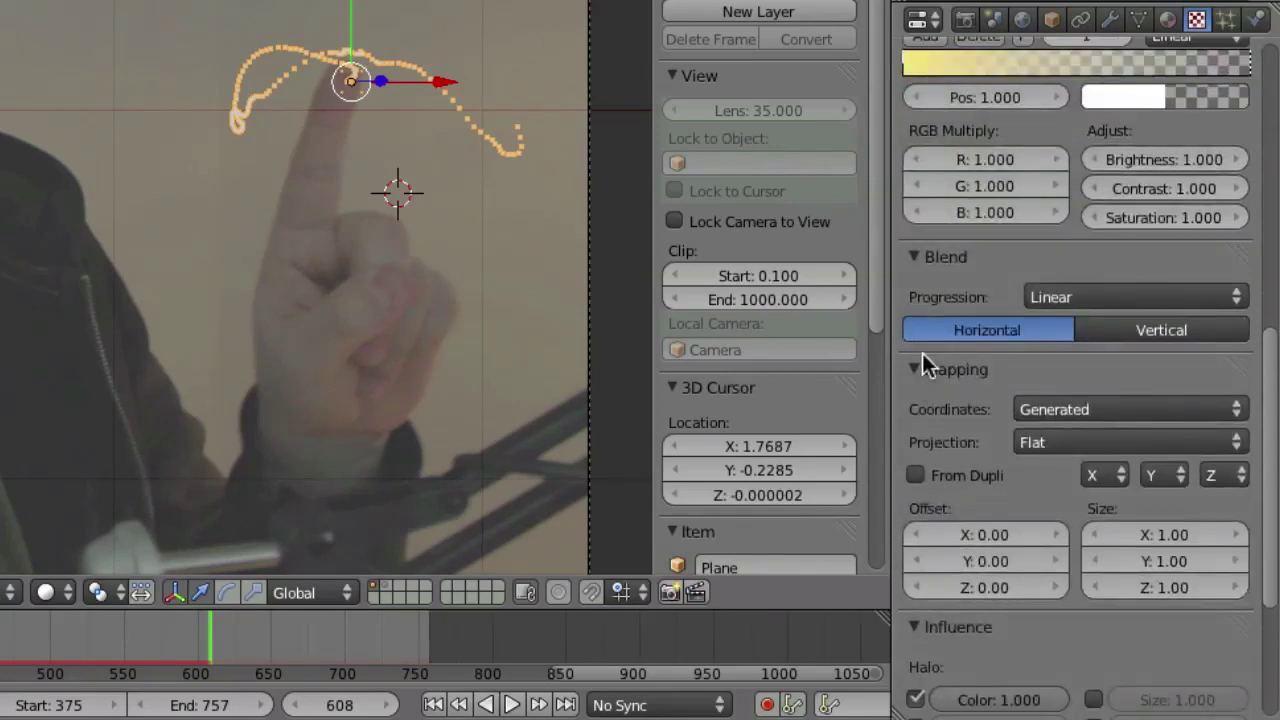
Map the texture by Strand / Particle coordinates, enable Halo Alpha influence, and render the frame.
{"action": "left_click", "coordinate": [1035, 411]}
{"action": "left_click", "coordinate": [1137, 268]}
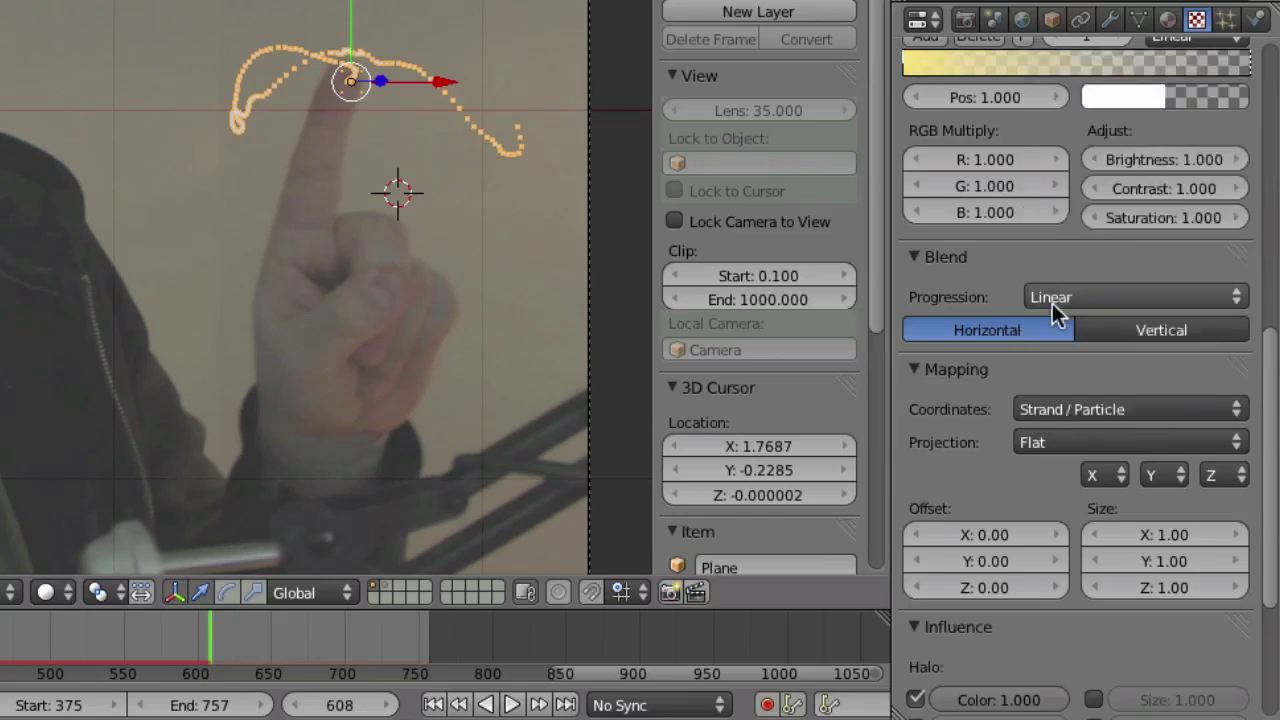
{"action": "scroll", "coordinate": [1068, 648], "scroll_direction": "down", "scroll_amount": 2}
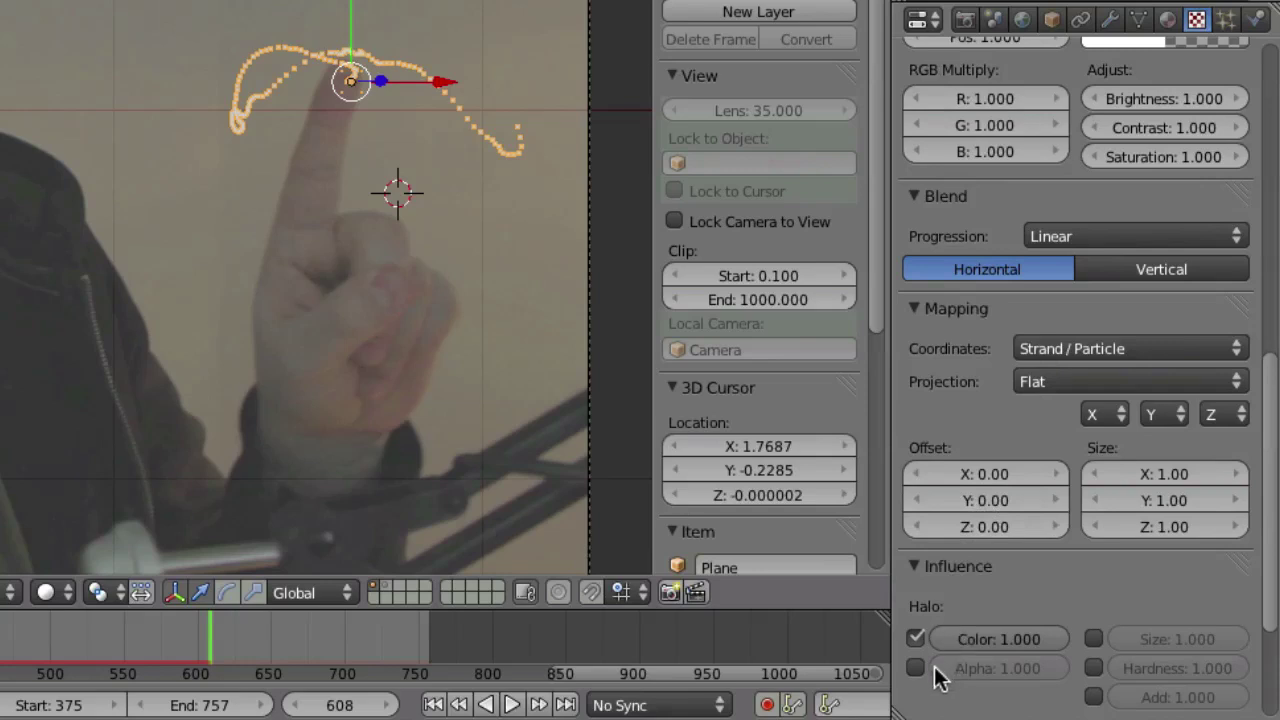
{"action": "left_click", "coordinate": [916, 669]}
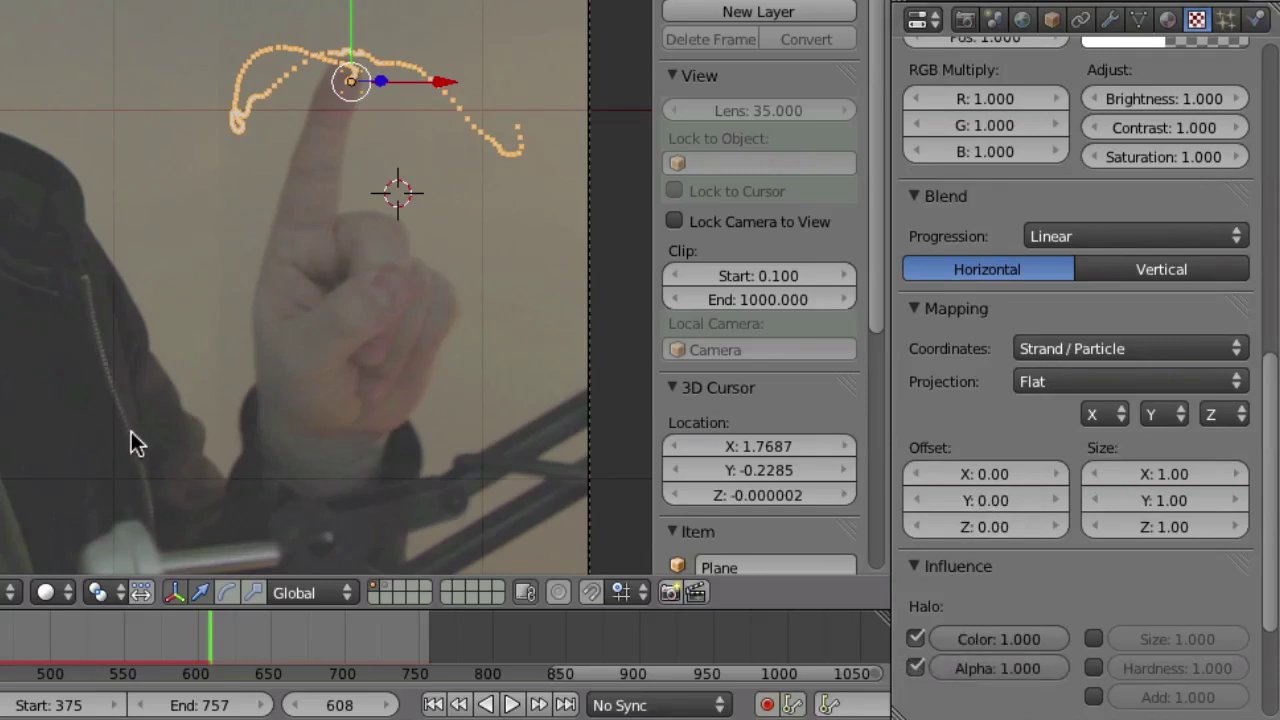
{"action": "key", "text": "F12"}
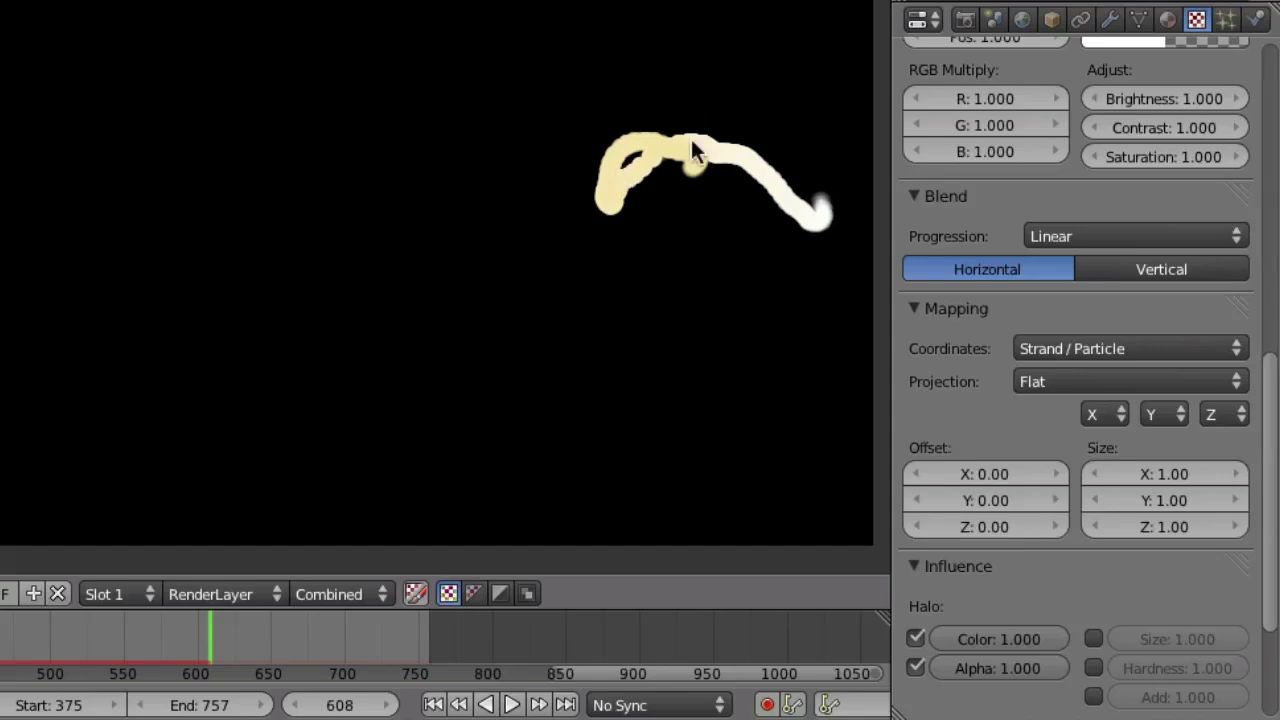
{"action": "left_click", "coordinate": [1167, 19]}
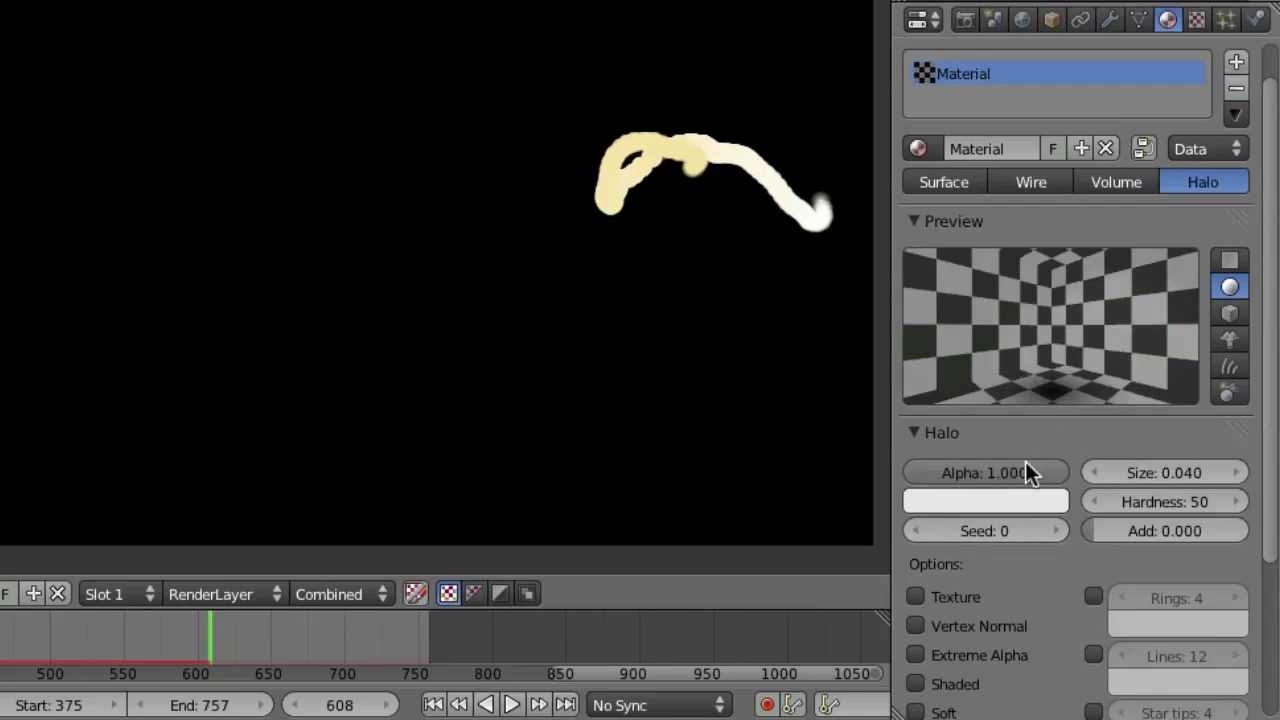
Set the halo colour swatch to black and Alpha to 0.000, then re-render frame 608.
{"action": "left_click", "coordinate": [951, 501]}
{"action": "left_click", "coordinate": [1047, 207]}
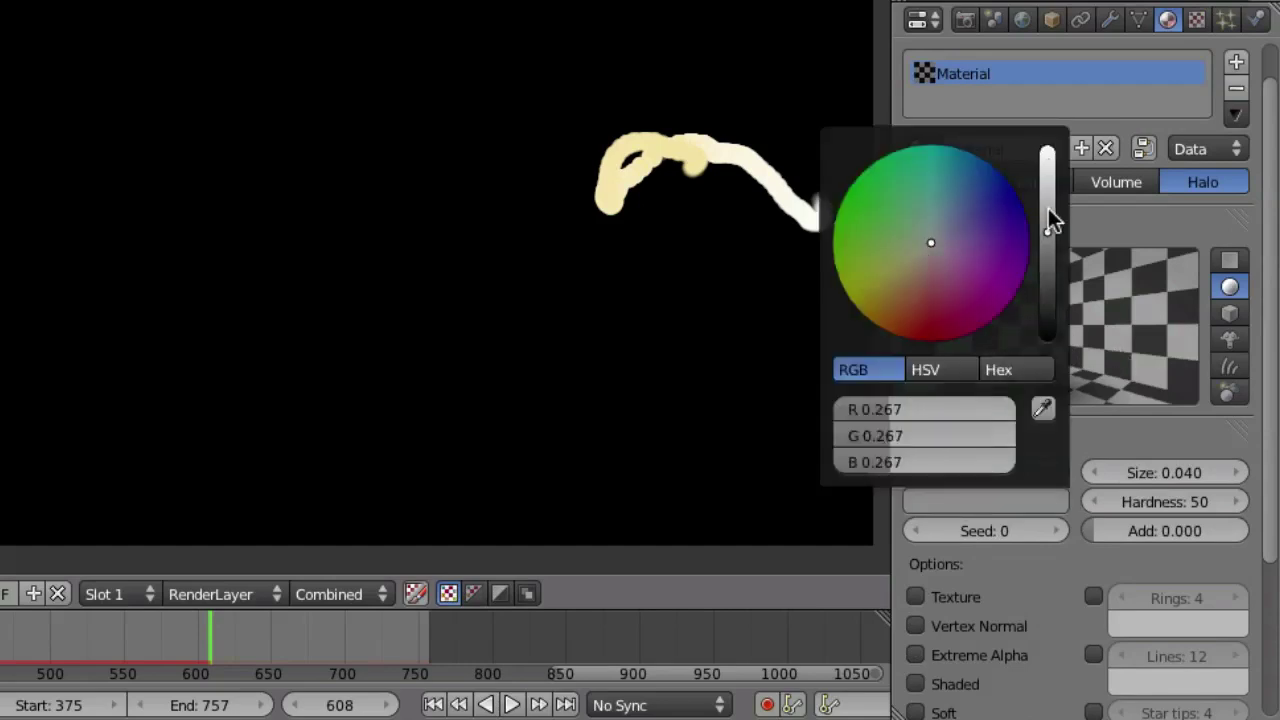
{"action": "left_click_drag", "start_coordinate": [1043, 196], "coordinate": [1047, 340]}
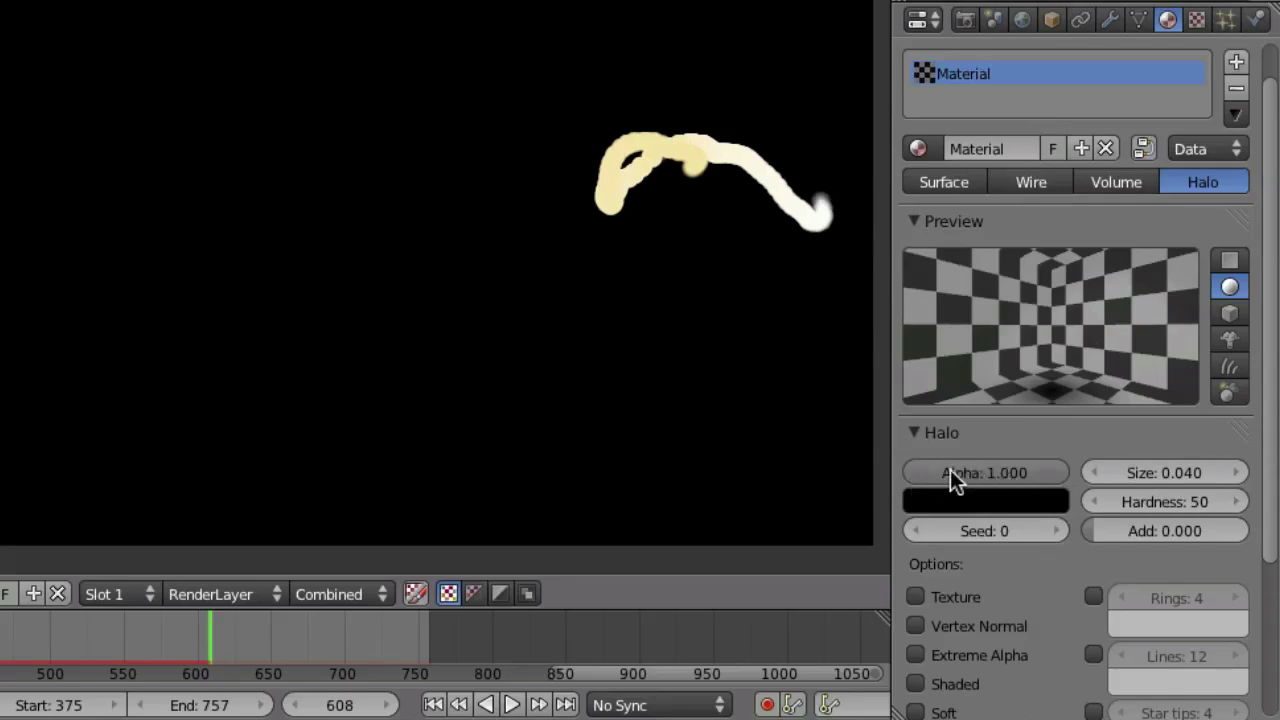
{"action": "left_click_drag", "start_coordinate": [984, 472], "coordinate": [631, 454]}
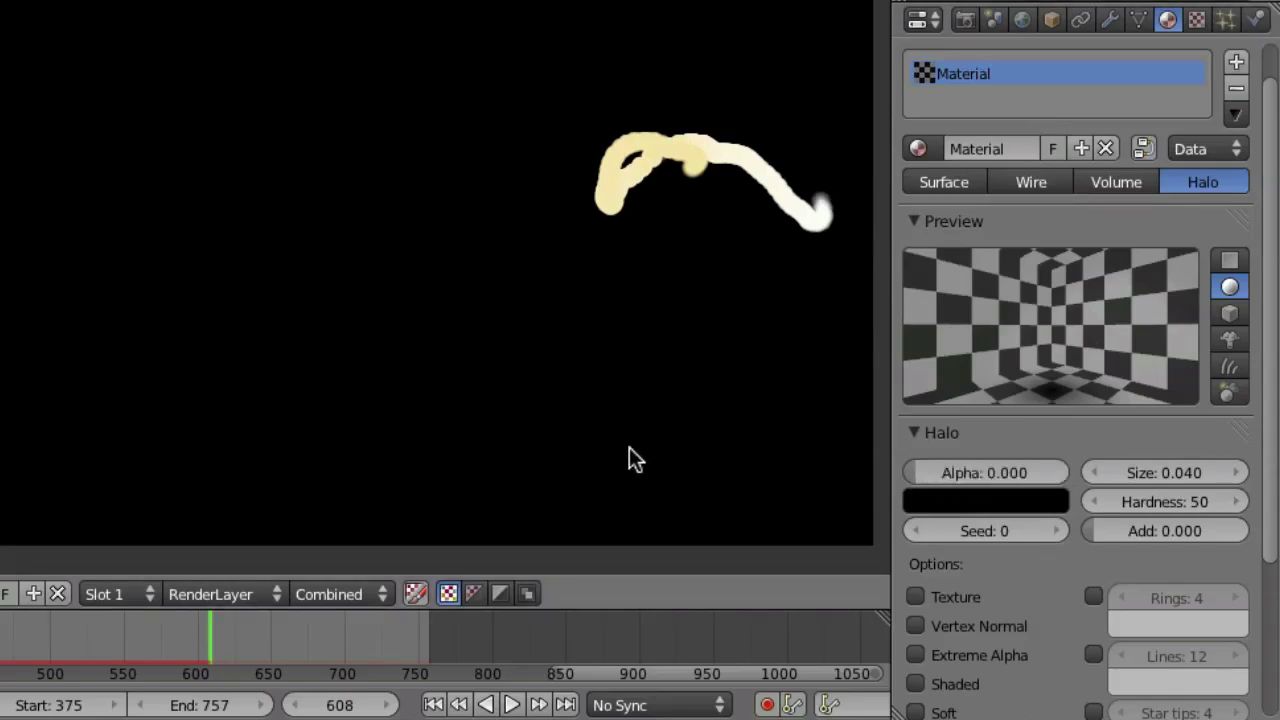
{"action": "left_click", "coordinate": [1196, 20]}
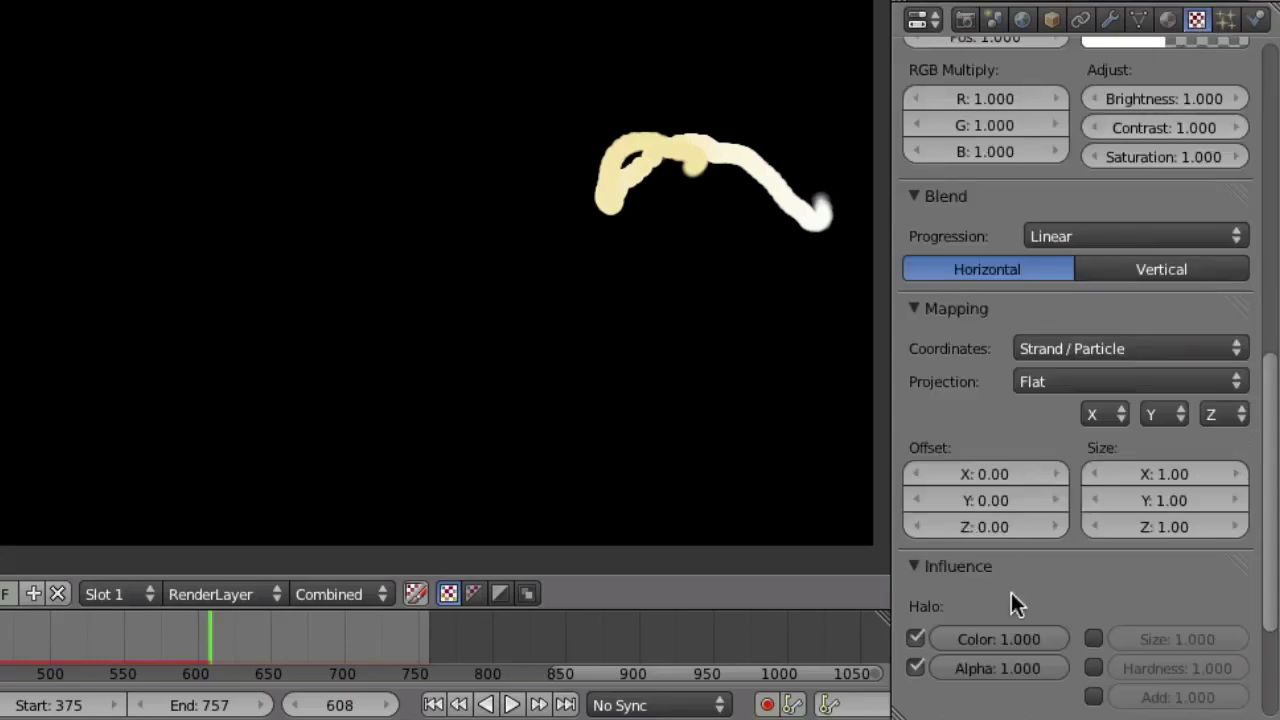
{"action": "left_click", "coordinate": [1167, 20]}
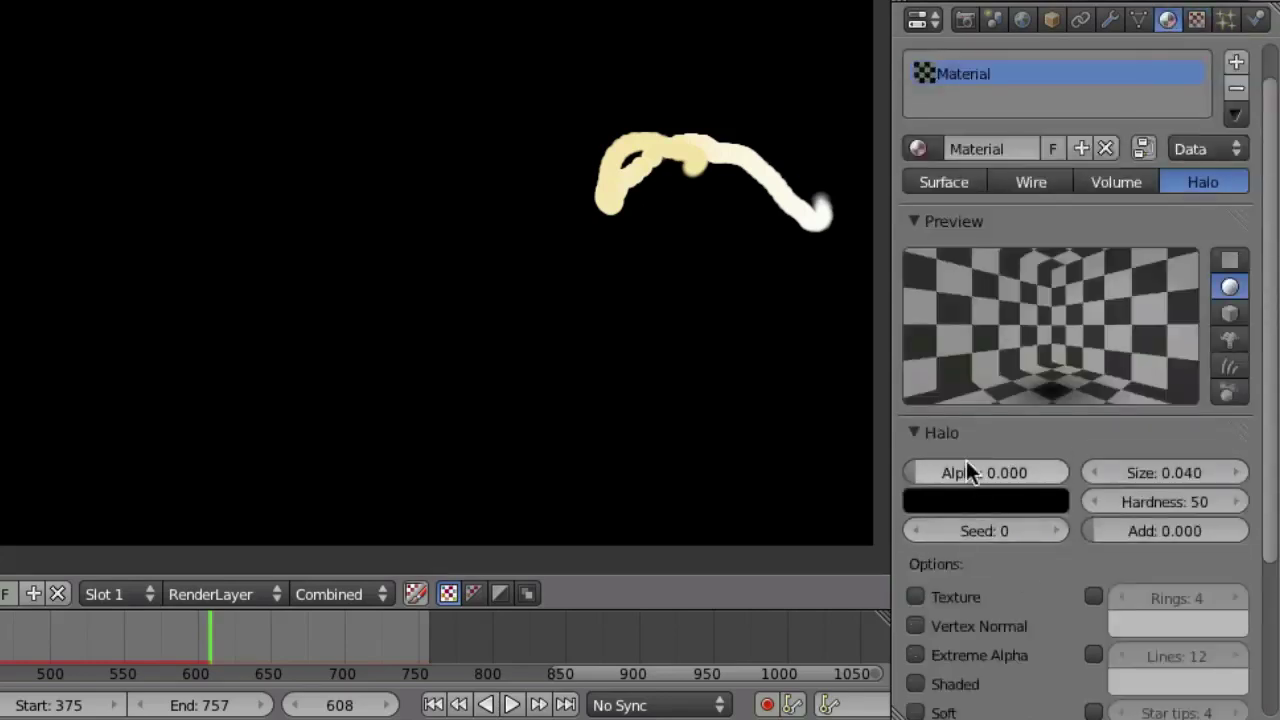
{"action": "key", "text": "F12"}
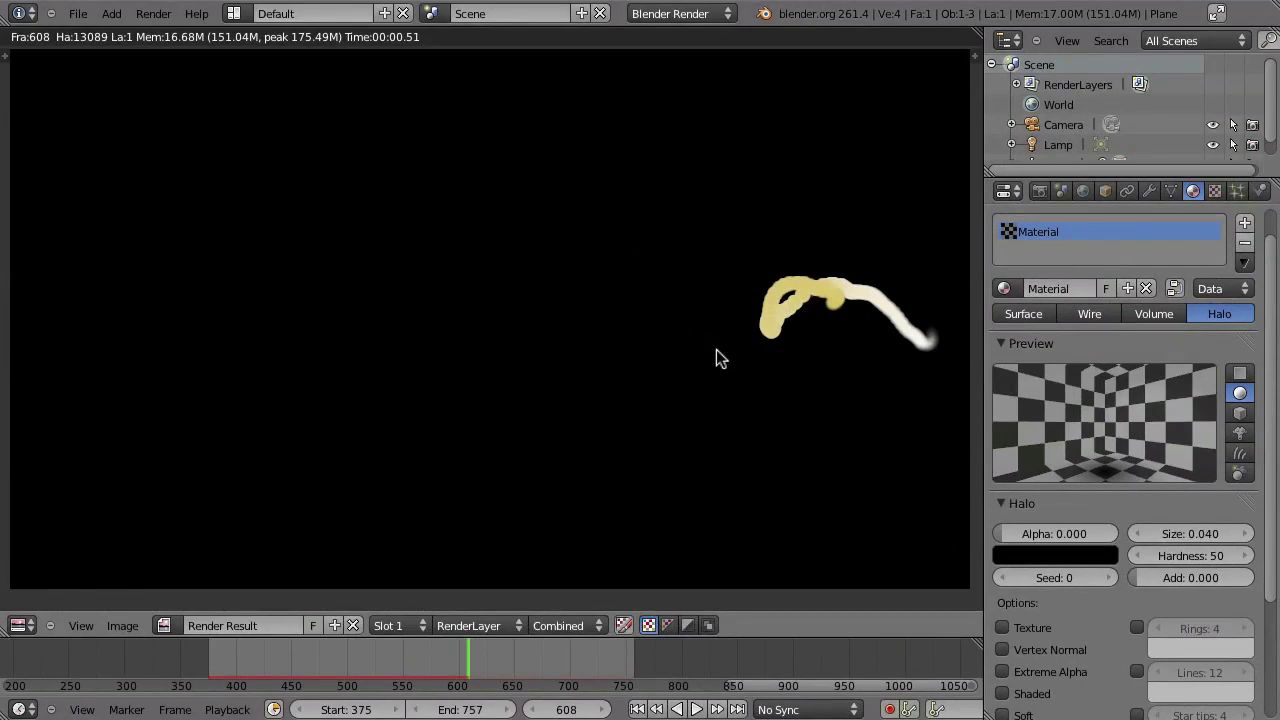
Switch to the Compositing workspace and enable Use Nodes so Render Layers feeds Composite.
{"action": "left_click", "coordinate": [236, 14]}
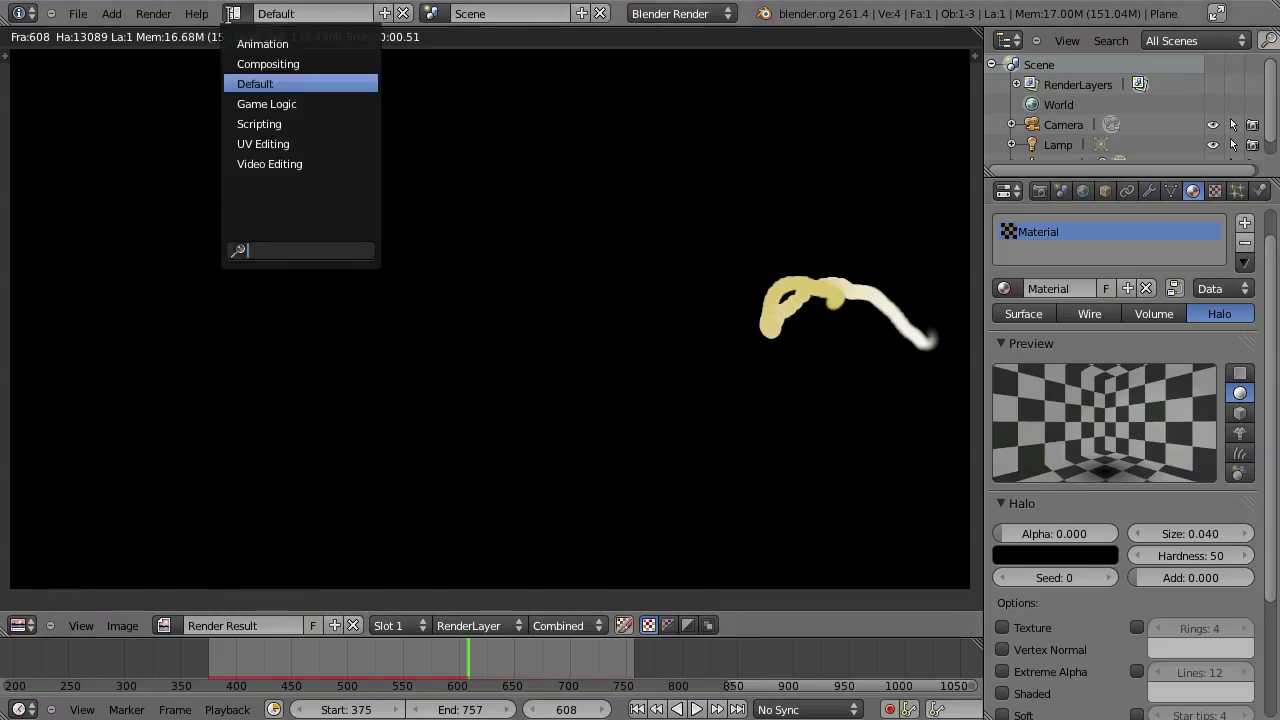
{"action": "left_click", "coordinate": [312, 63]}
{"action": "key", "text": "ctrl+Left"}
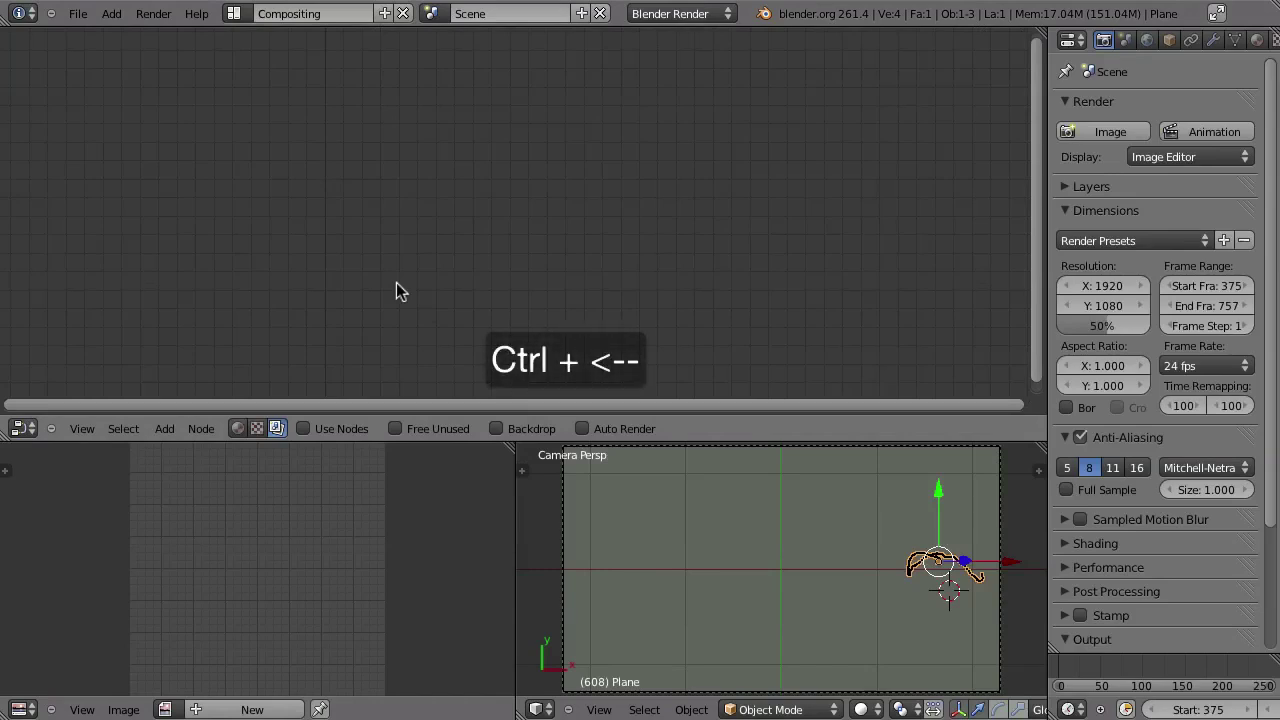
{"action": "key", "text": "ctrl+Left"}
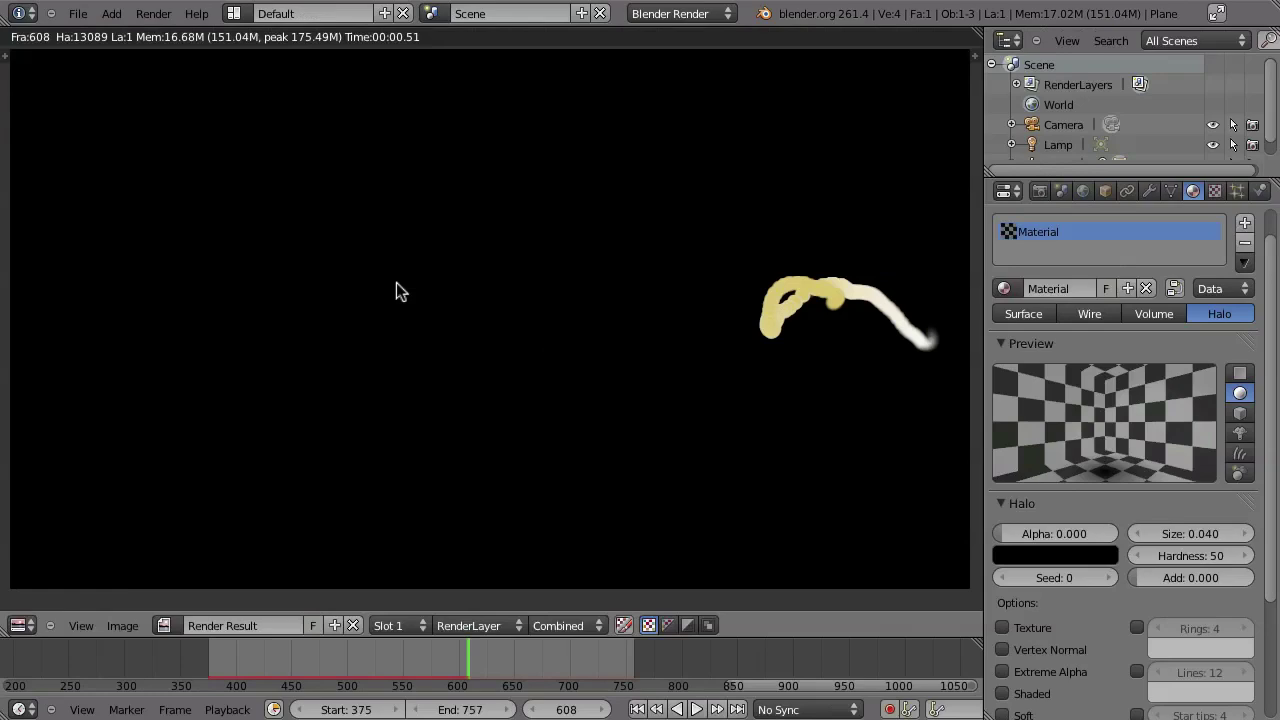
{"action": "key", "text": "ctrl+Right"}
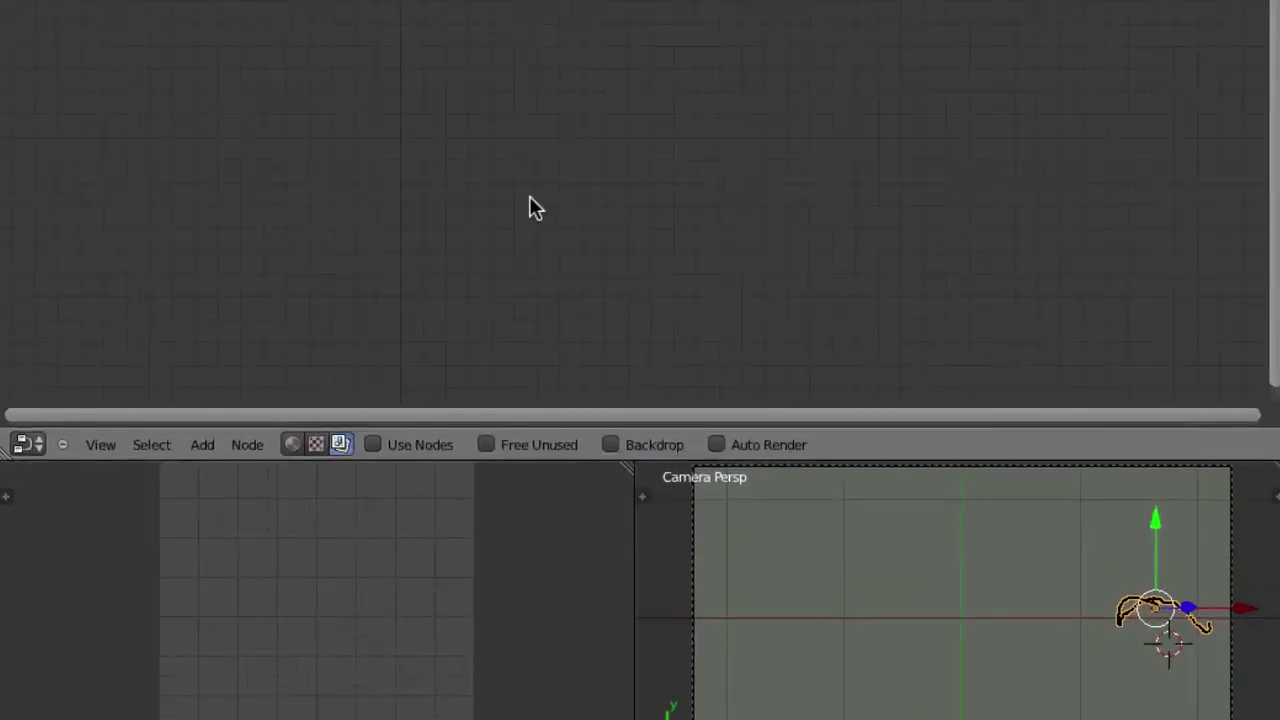
{"action": "left_click", "coordinate": [375, 444]}
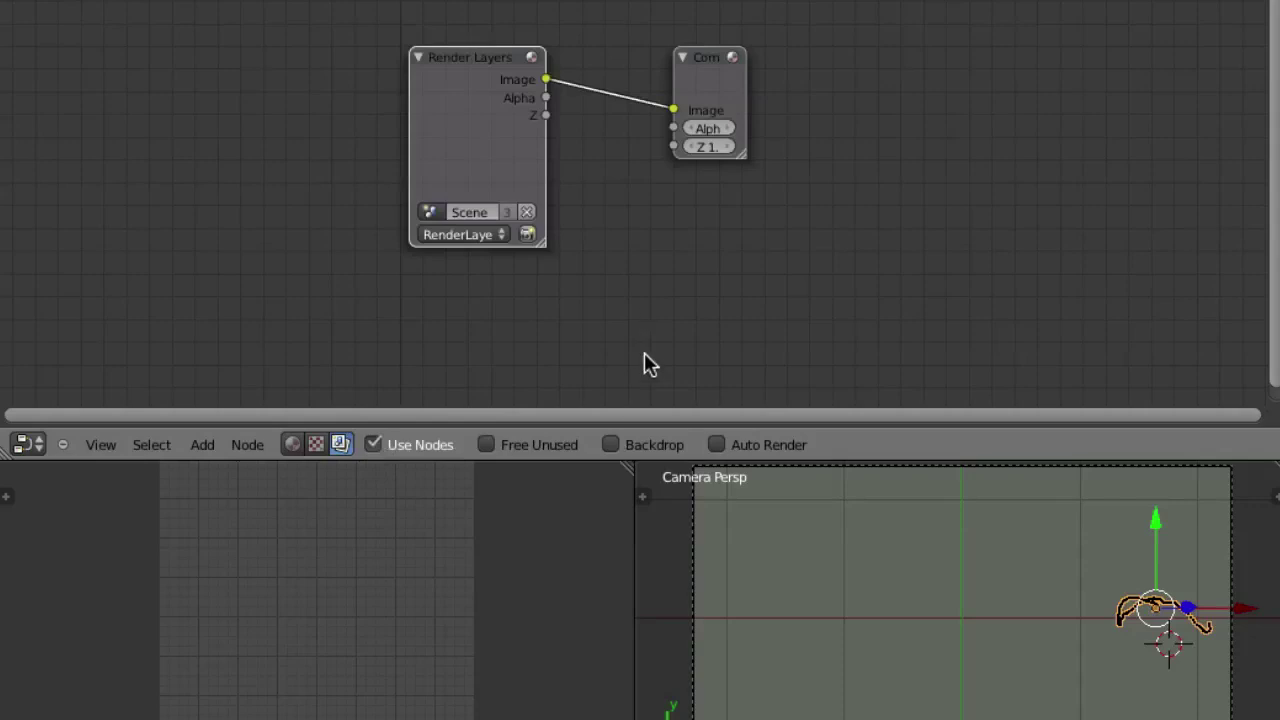
Turn on the node backdrop and maximise the node editor.
{"action": "left_click", "coordinate": [610, 445]}
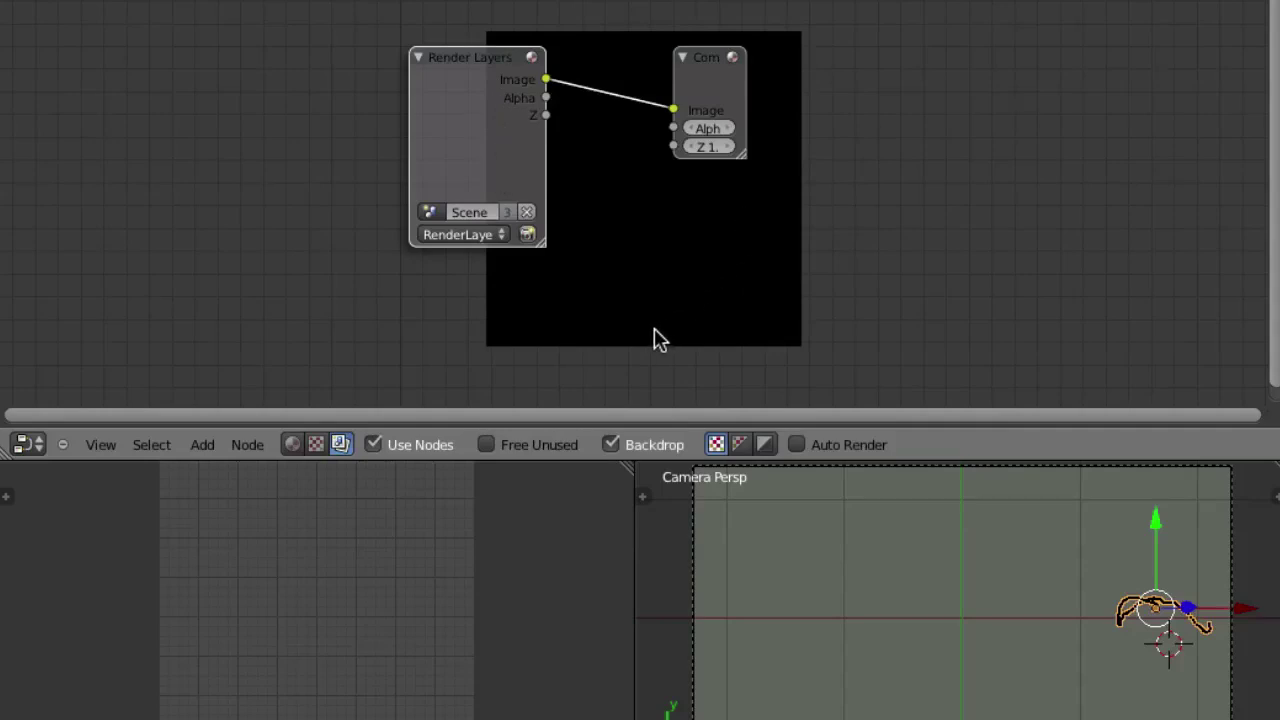
{"action": "key", "text": "ctrl+space"}
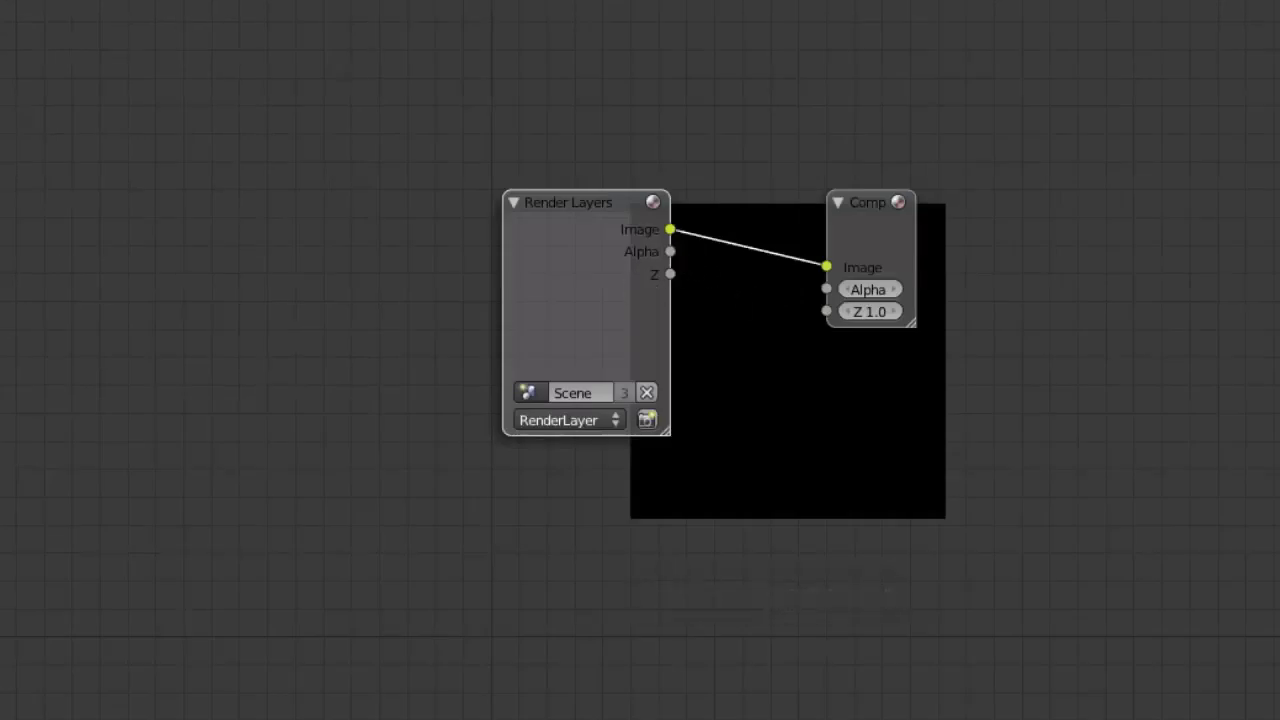
{"action": "middle_click_drag", "start_coordinate": [775, 413], "coordinate": [722, 608]}
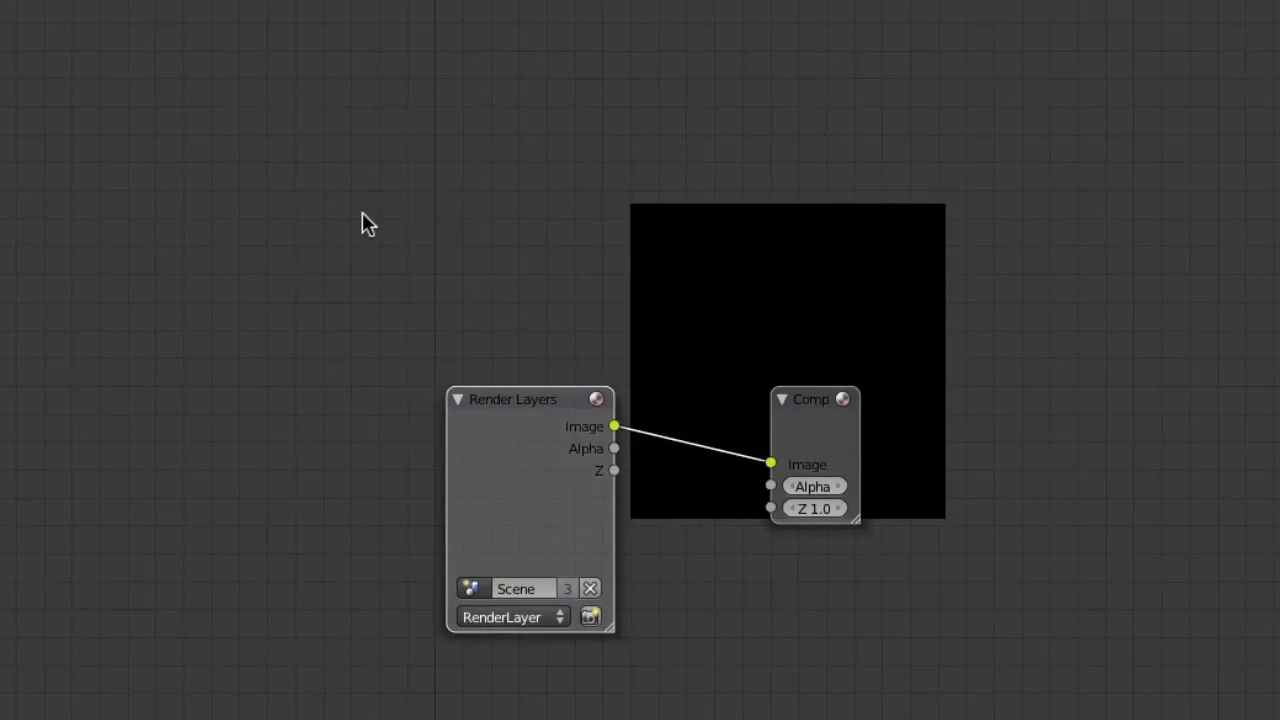
Add a Movie Clip node loaded with the 'intro' clip and place it upper left.
{"action": "key", "text": "shift+a"}
{"action": "mouse_move", "coordinate": [111, 150]}
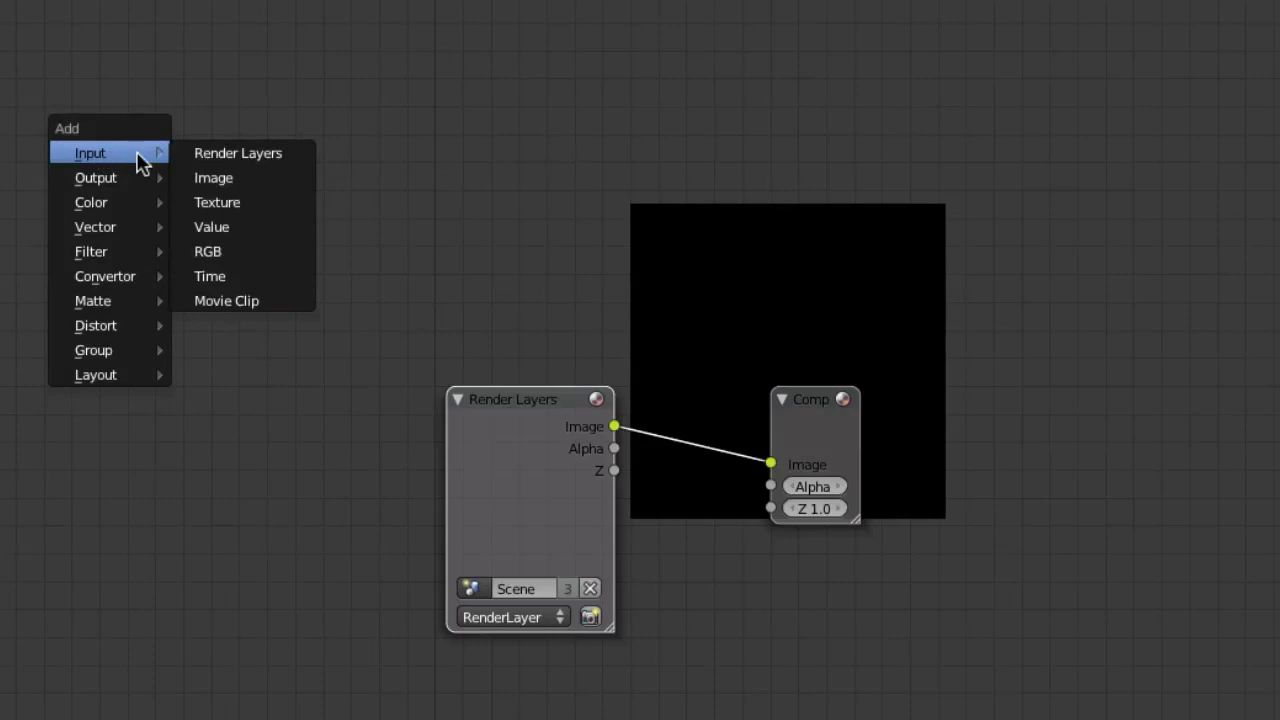
{"action": "left_click", "coordinate": [255, 301]}
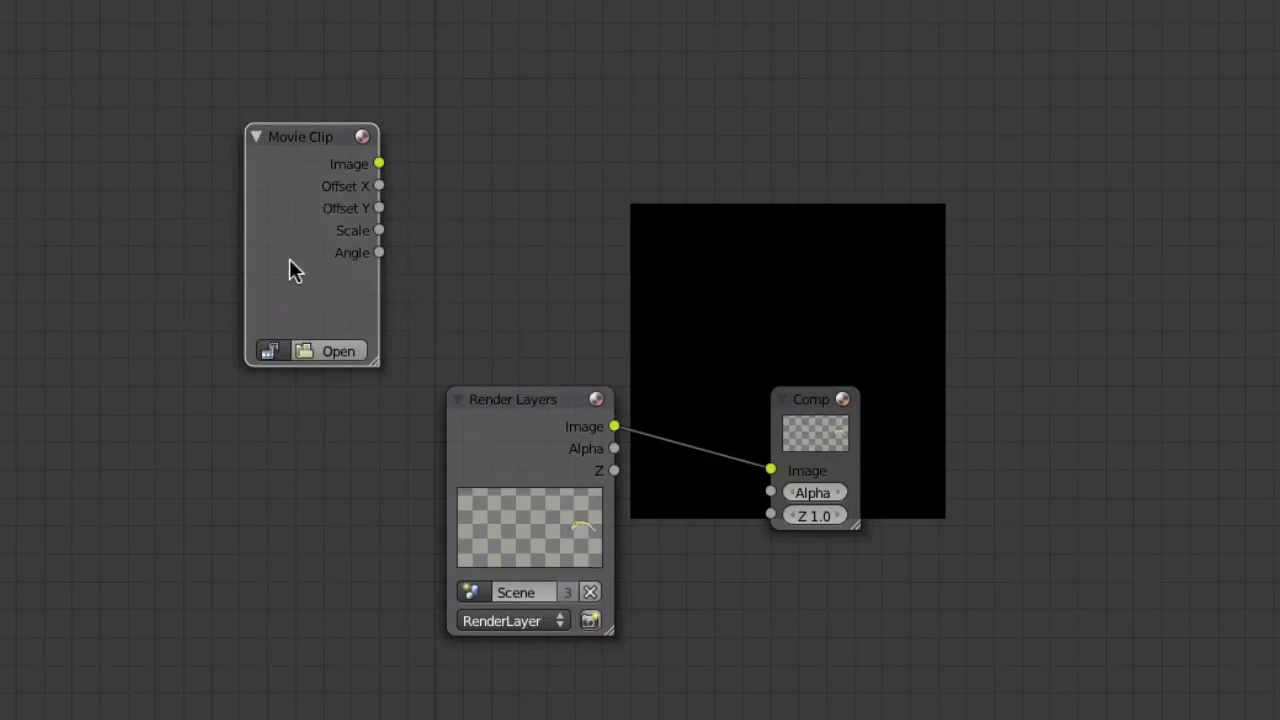
{"action": "left_click", "coordinate": [270, 350]}
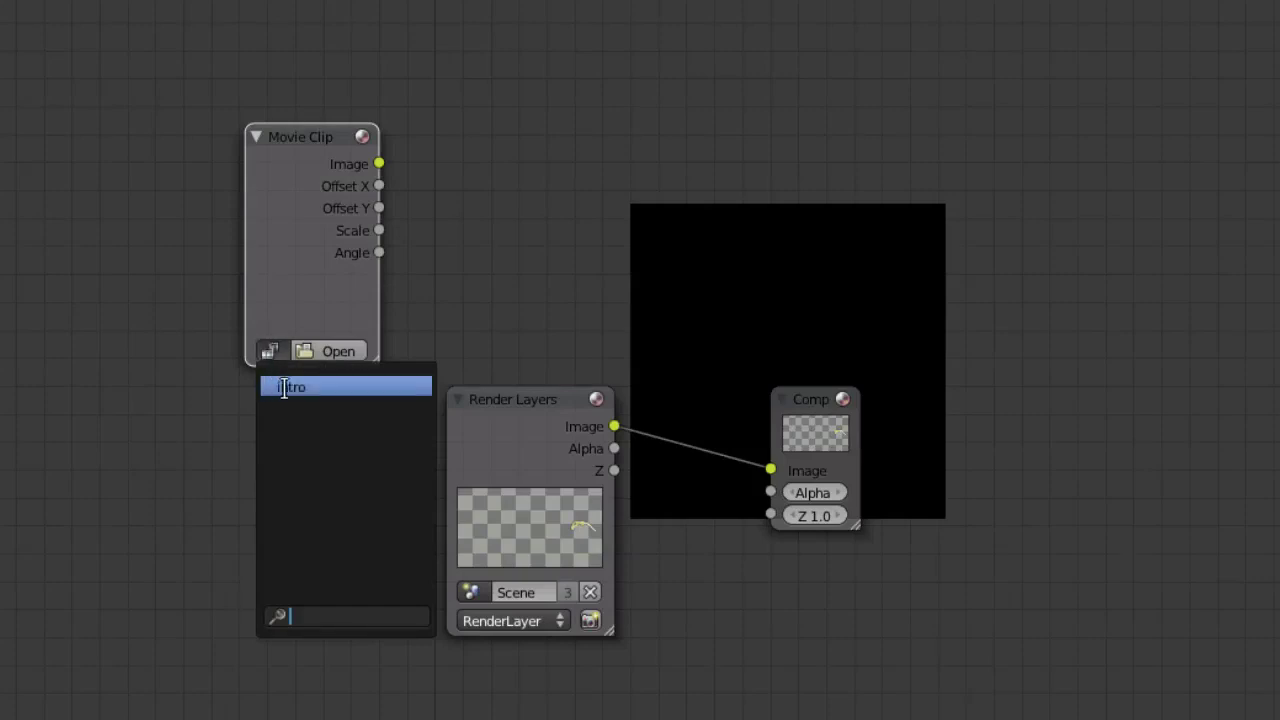
{"action": "left_click", "coordinate": [310, 387]}
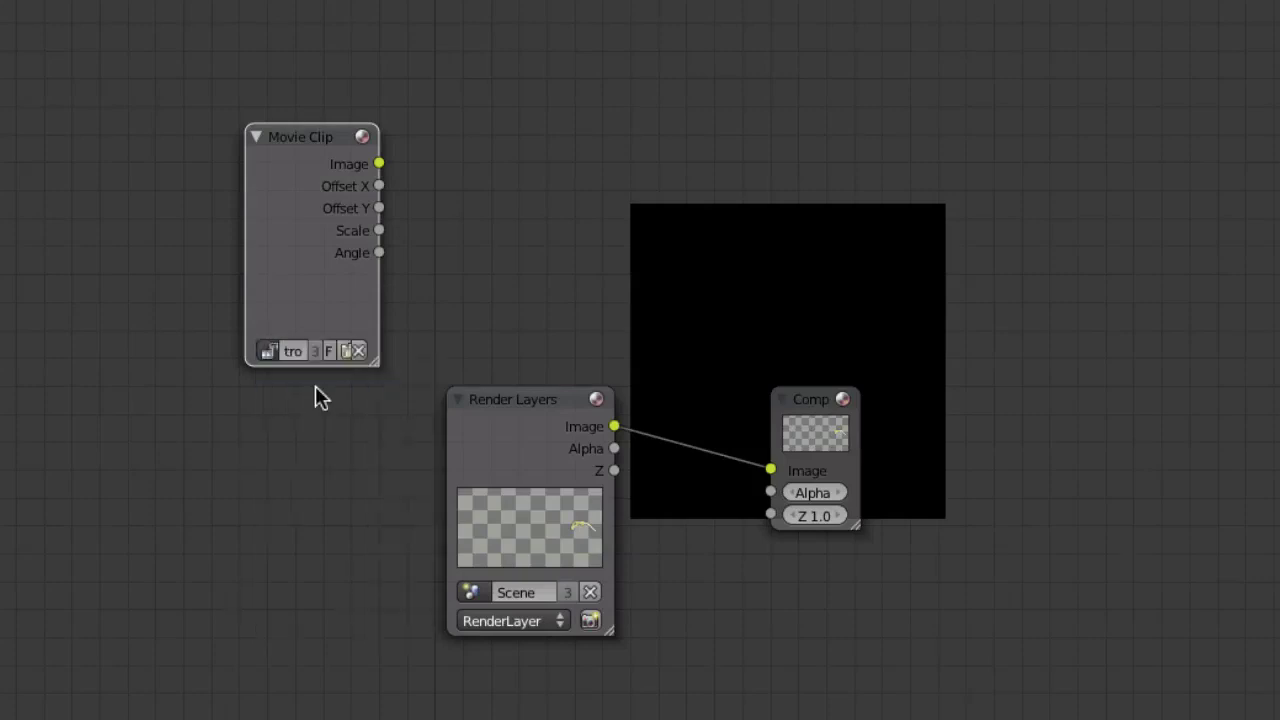
{"action": "left_click_drag", "start_coordinate": [304, 203], "coordinate": [236, 68]}
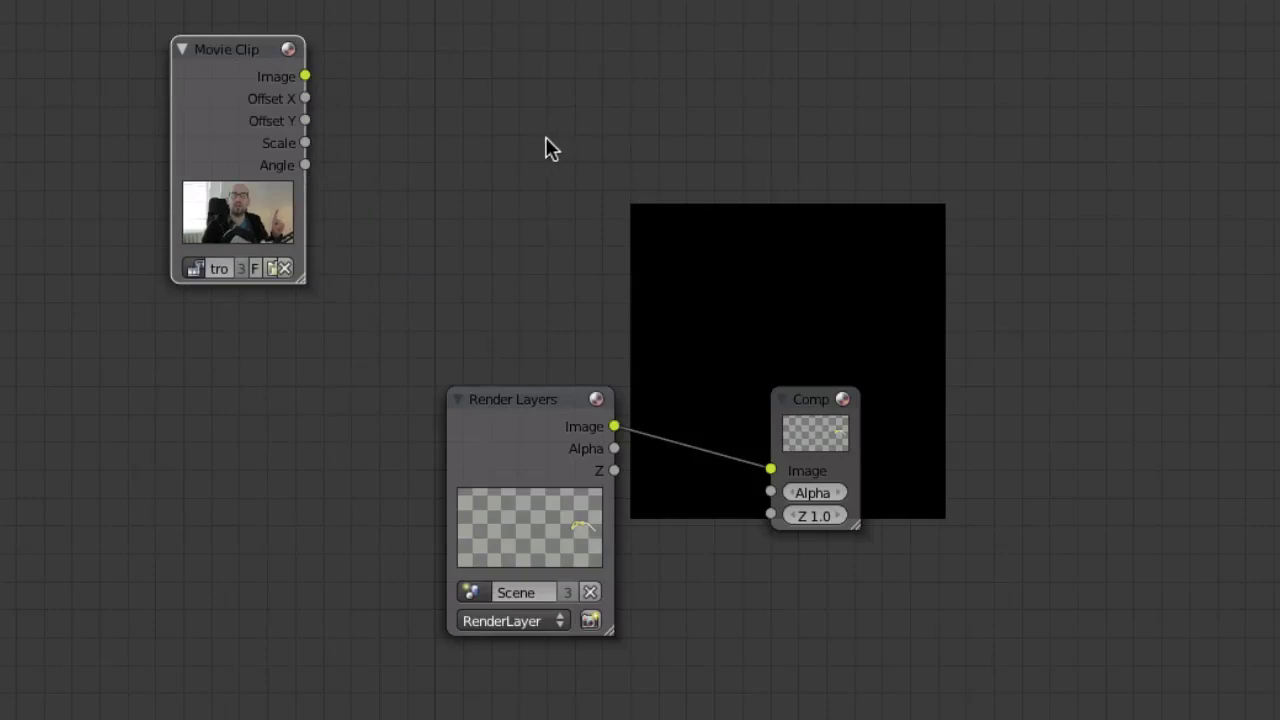
Browse the Add menu's Output category for an output node.
{"action": "key", "text": "shift+a"}
{"action": "mouse_move", "coordinate": [554, 131]}
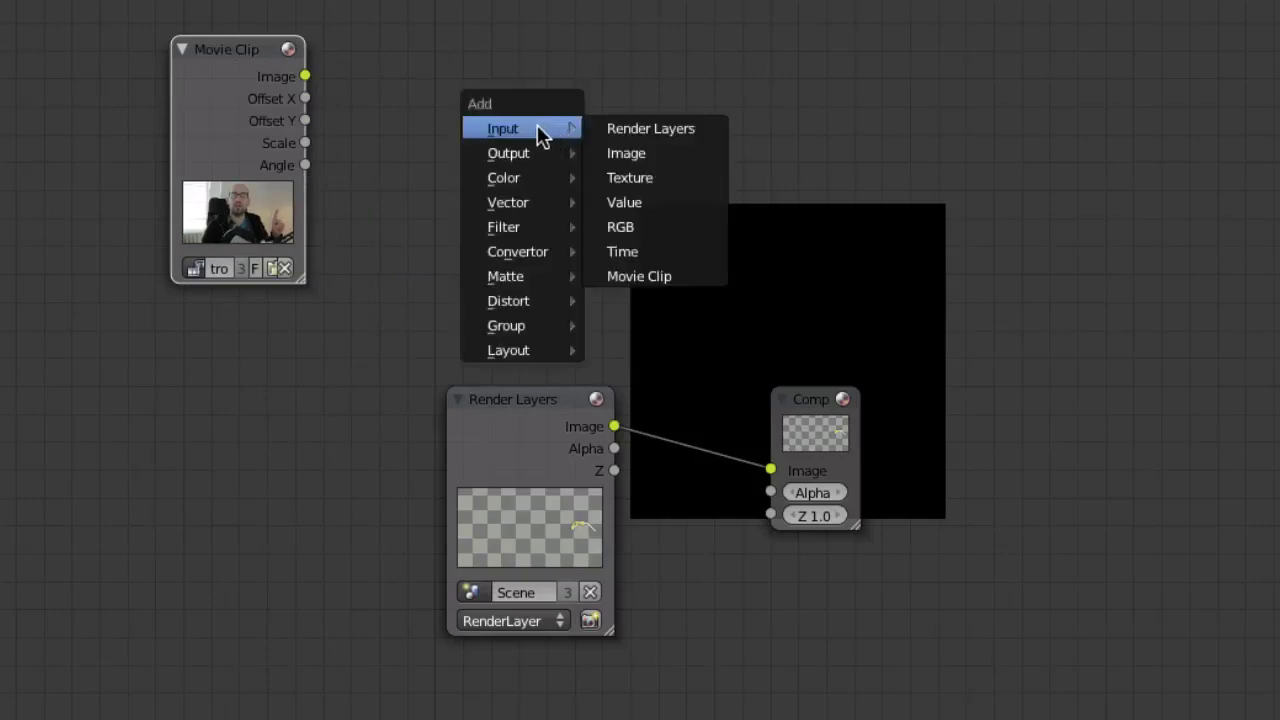
{"action": "mouse_move", "coordinate": [498, 163]}
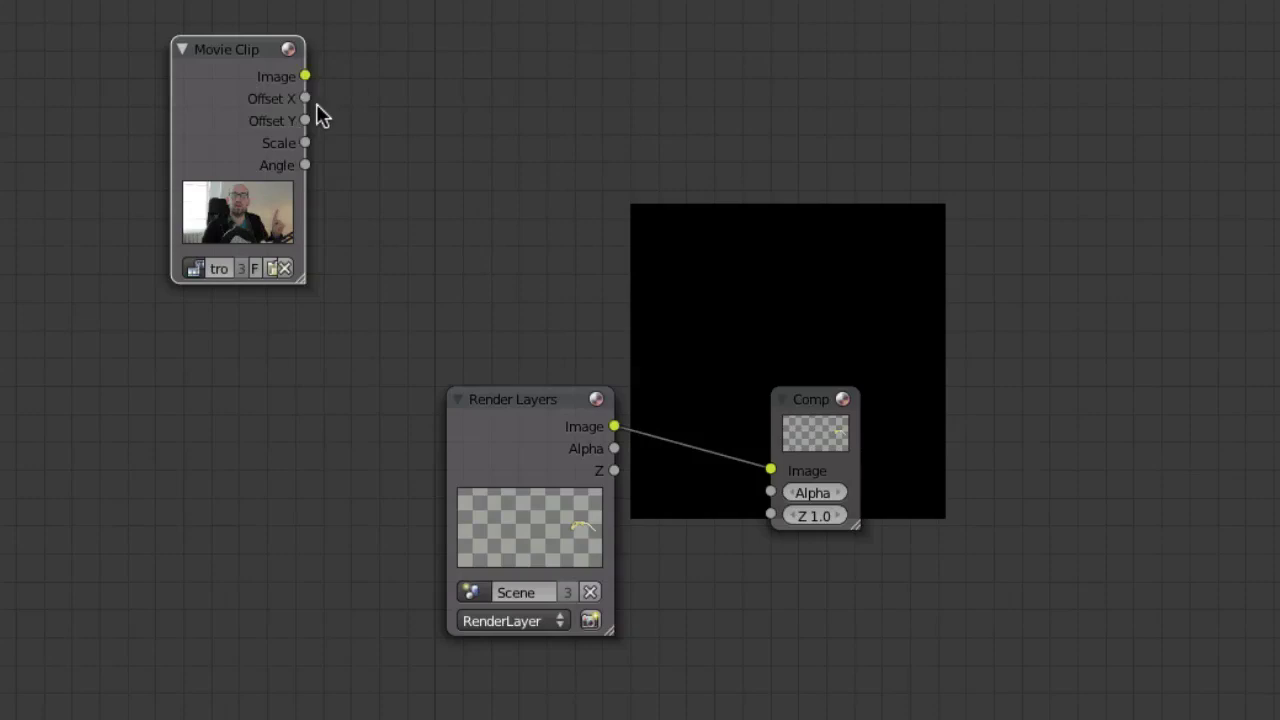
{"action": "key", "text": "shift+a"}
Add a Viewer node at upper right, link the Movie Clip's Image to it, and enlarge it.
{"action": "mouse_move", "coordinate": [328, 162]}
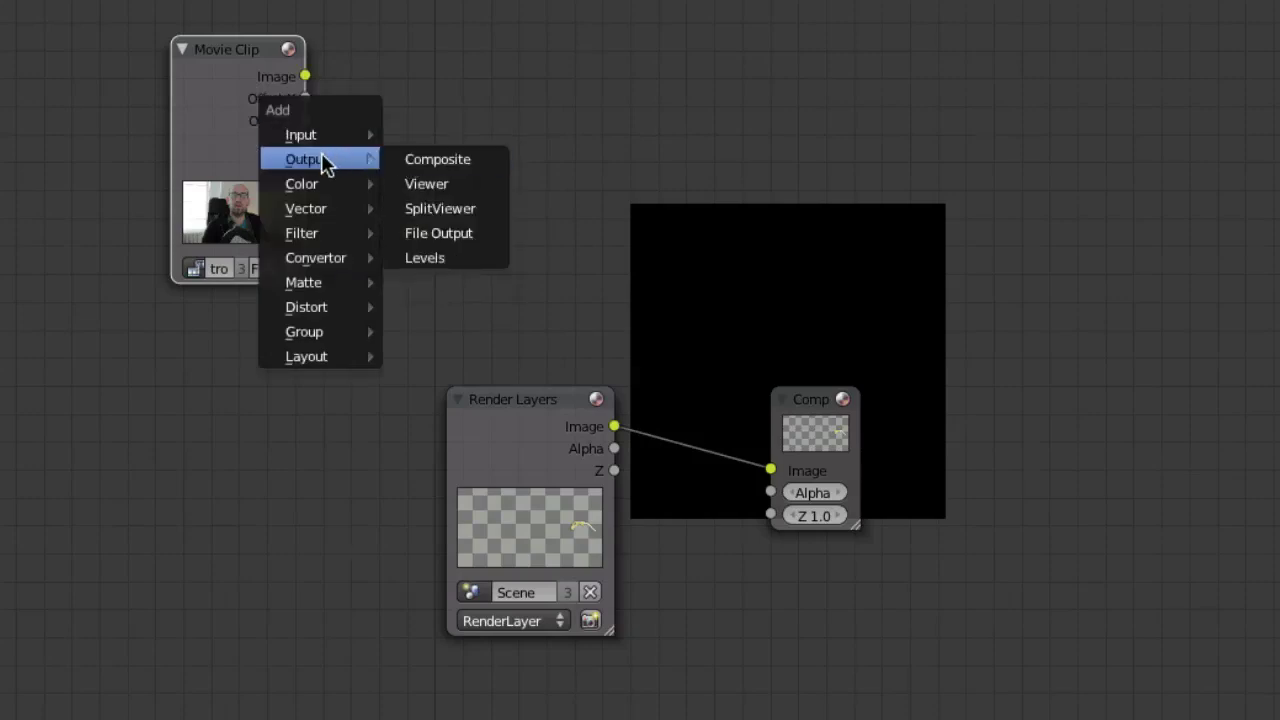
{"action": "left_click", "coordinate": [505, 183]}
{"action": "left_click", "coordinate": [514, 177]}
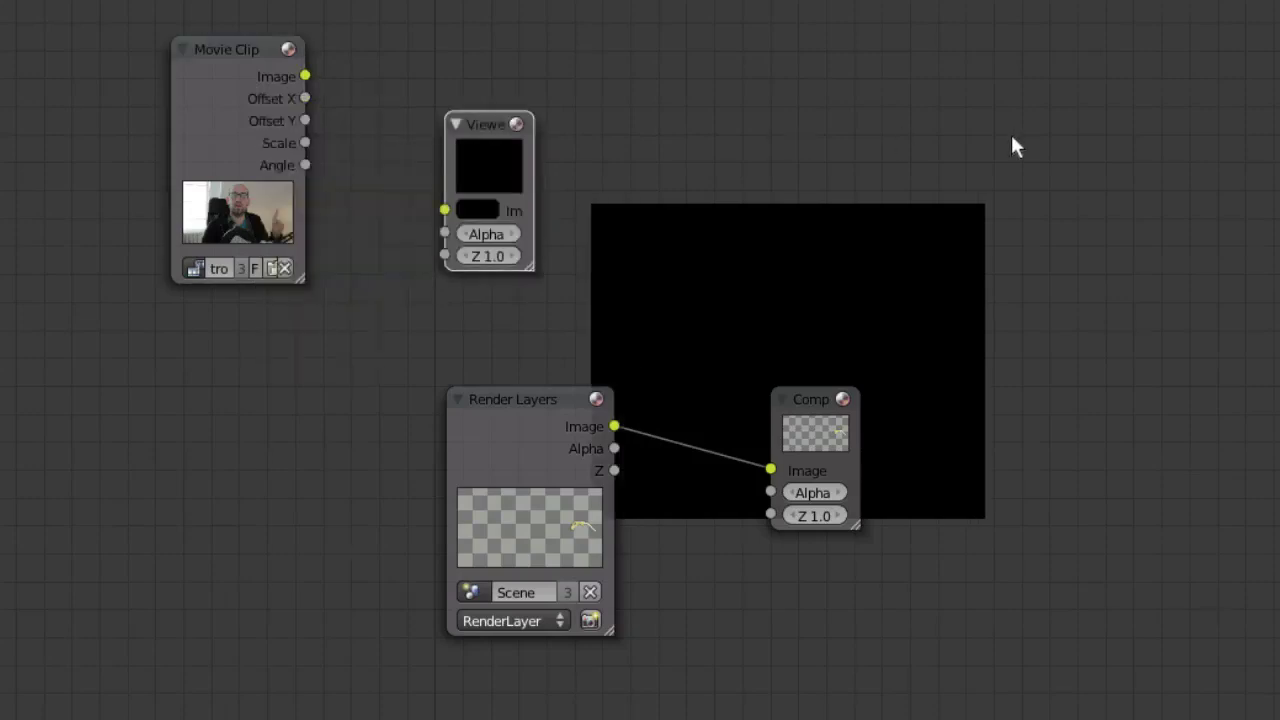
{"action": "left_click", "coordinate": [1029, 123]}
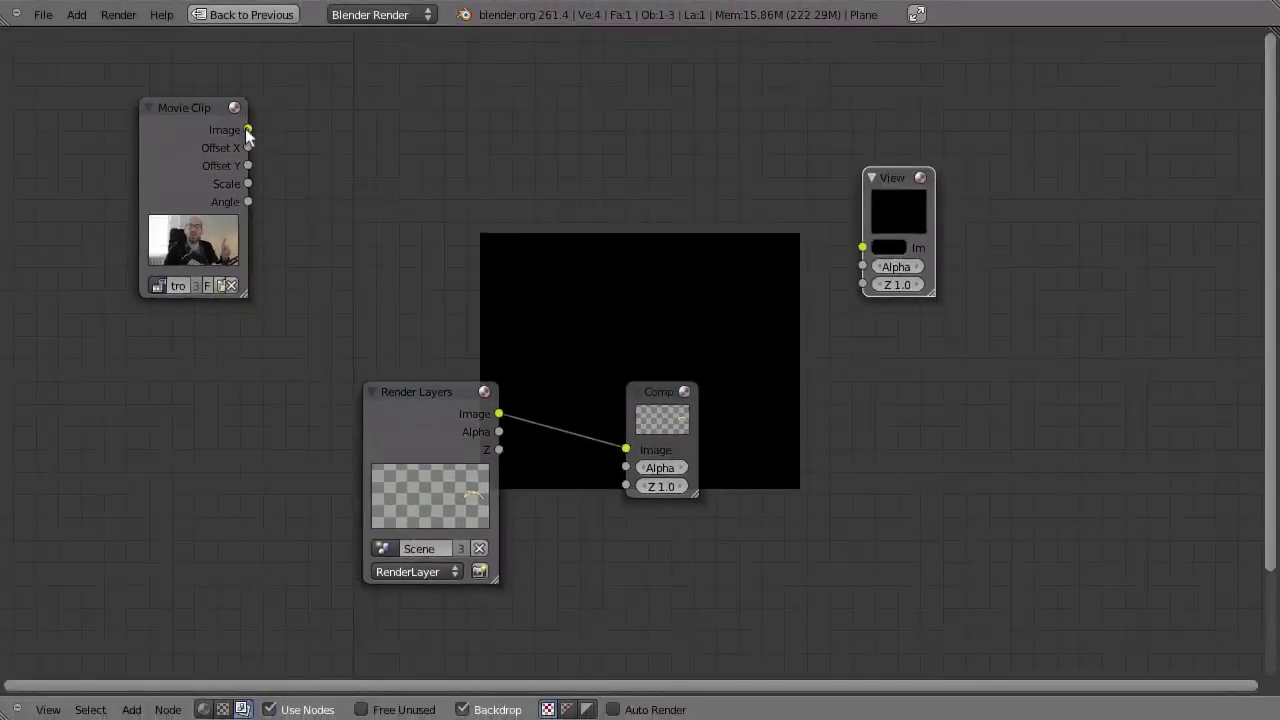
{"action": "left_click_drag", "start_coordinate": [335, 148], "coordinate": [864, 247]}
{"action": "left_click_drag", "start_coordinate": [932, 277], "coordinate": [1040, 355]}
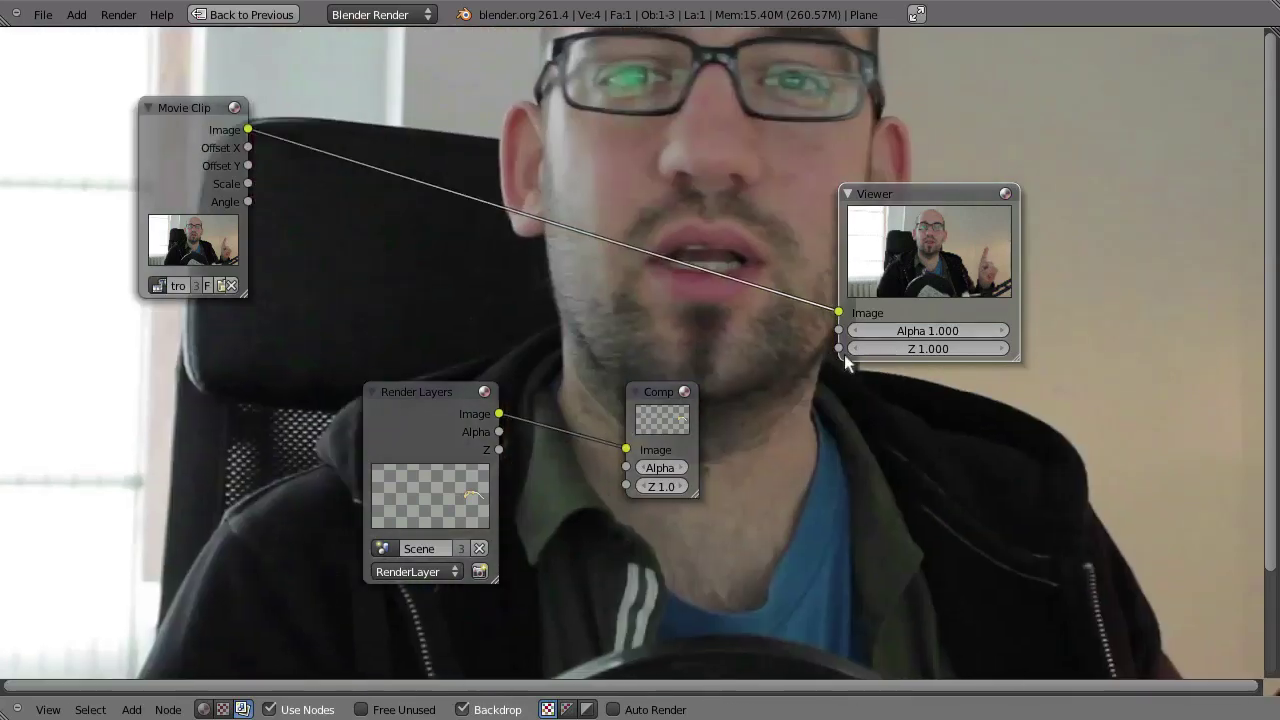
{"action": "mouse_move", "coordinate": [866, 258]}
{"action": "left_mouse_down"}
{"action": "mouse_move", "coordinate": [852, 241]}
{"action": "mouse_move", "coordinate": [863, 247]}
{"action": "left_mouse_up"}
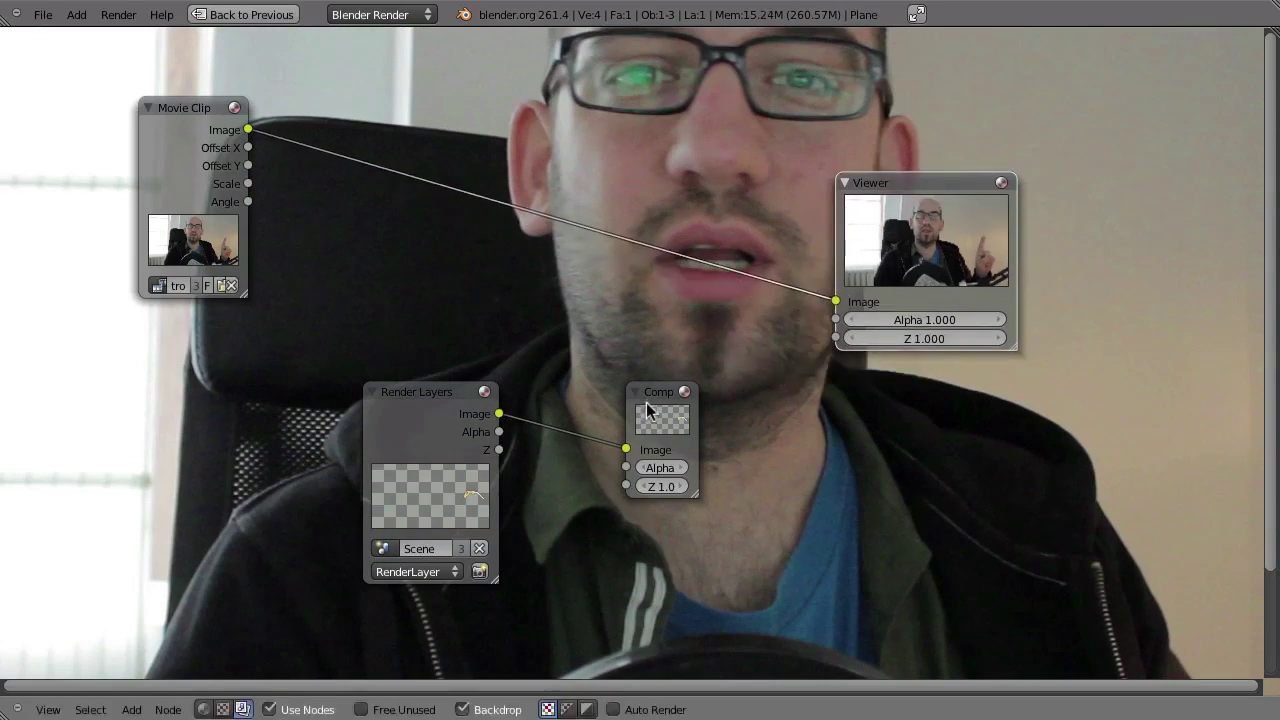
{"action": "key", "text": "ctrl+Up"}
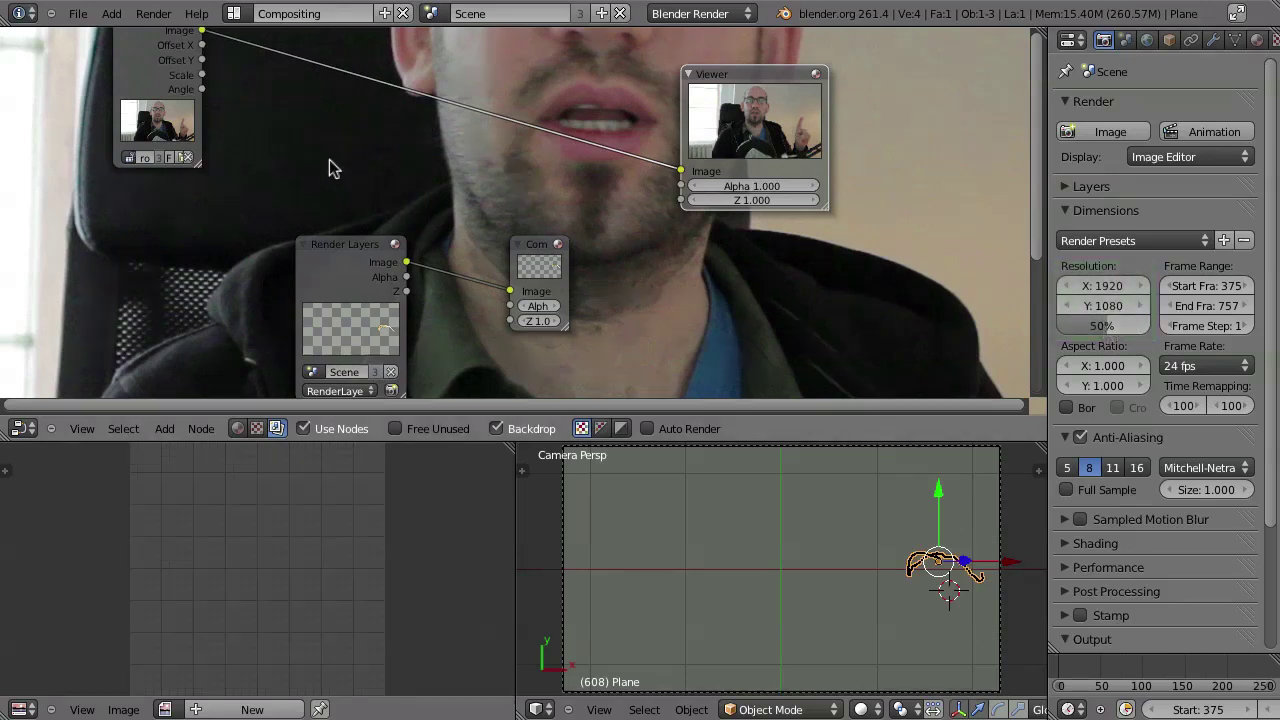
{"action": "key", "text": "ctrl+Up"}
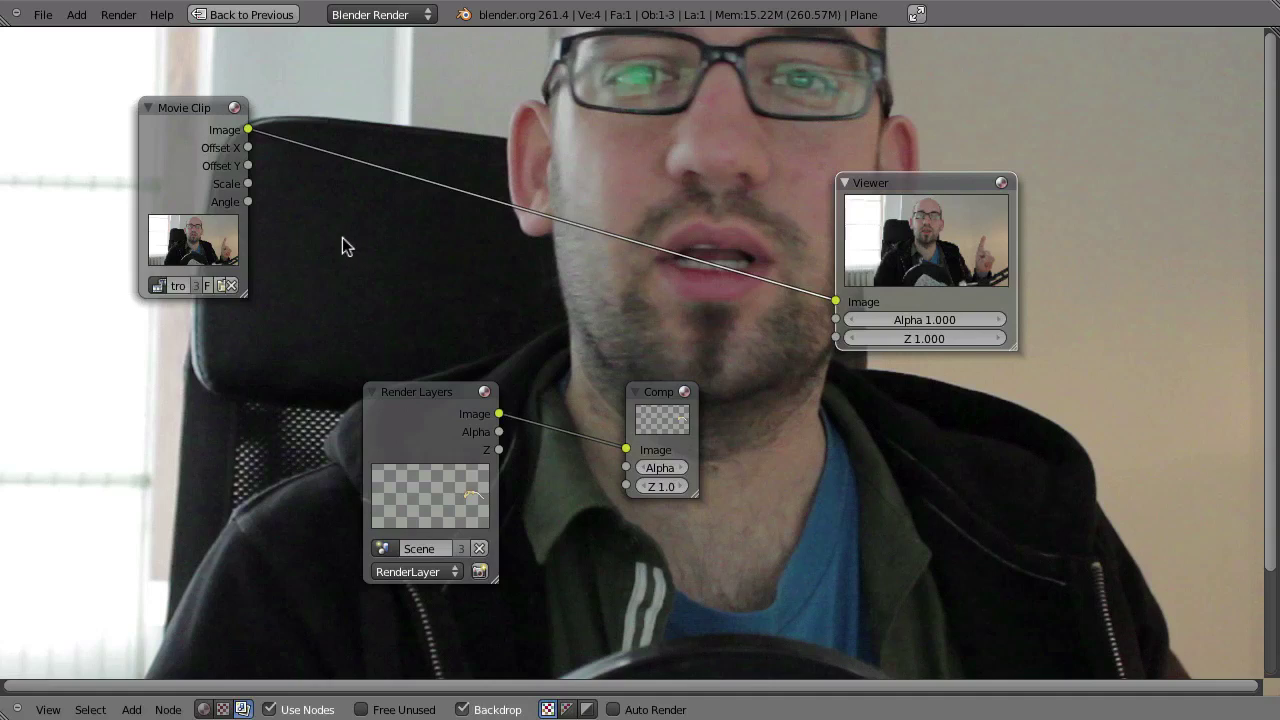
Add a Scale node set to Render Size.
{"action": "key", "text": "shift+a"}
{"action": "mouse_move", "coordinate": [352, 205]}
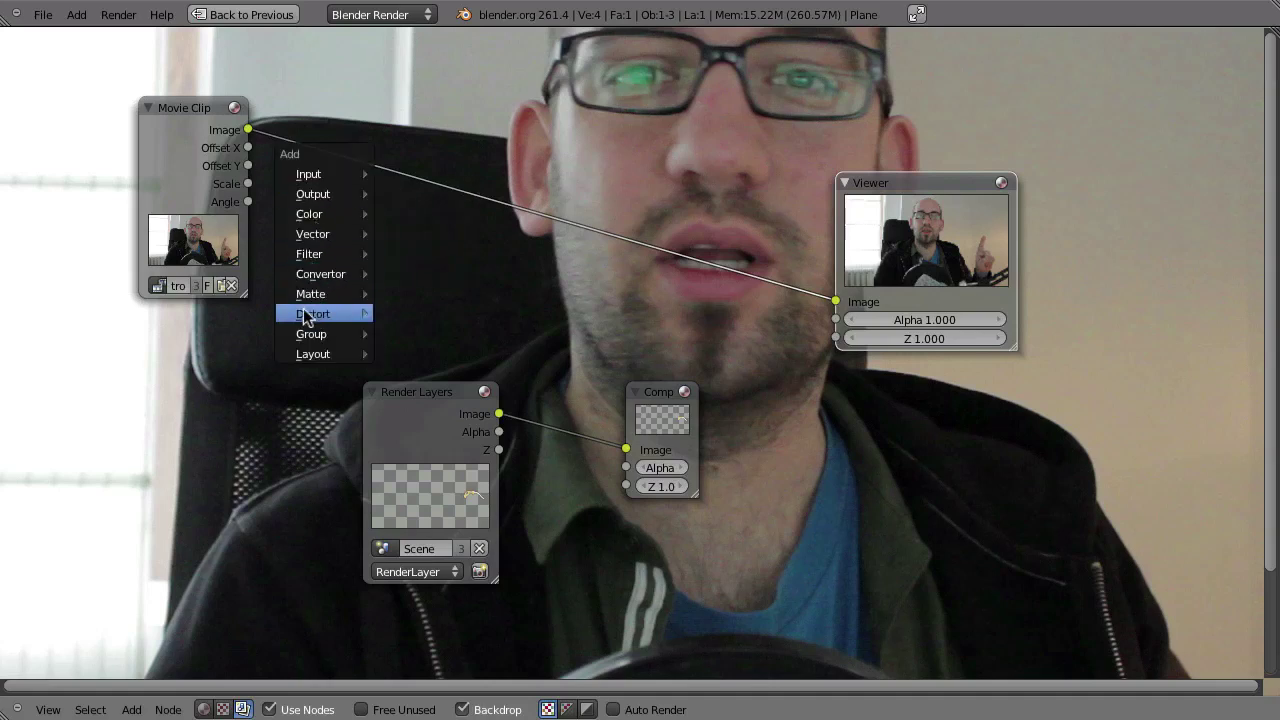
{"action": "mouse_move", "coordinate": [297, 315]}
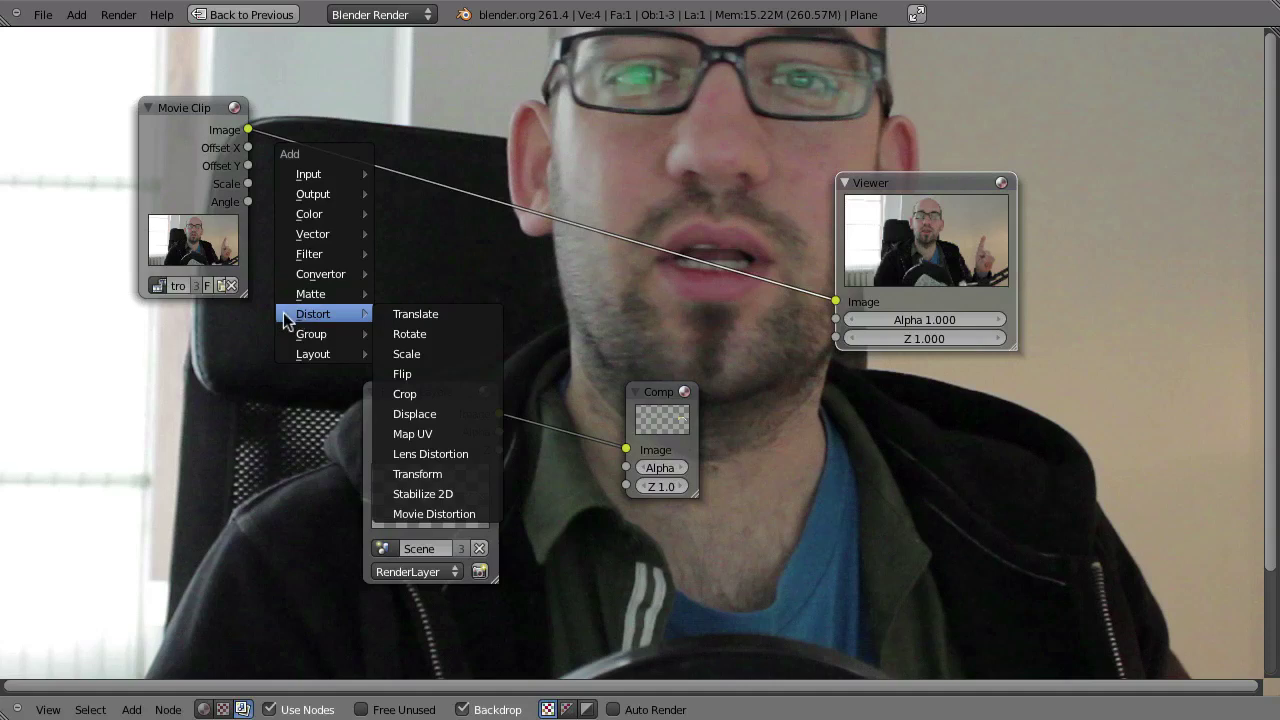
{"action": "left_click", "coordinate": [412, 353]}
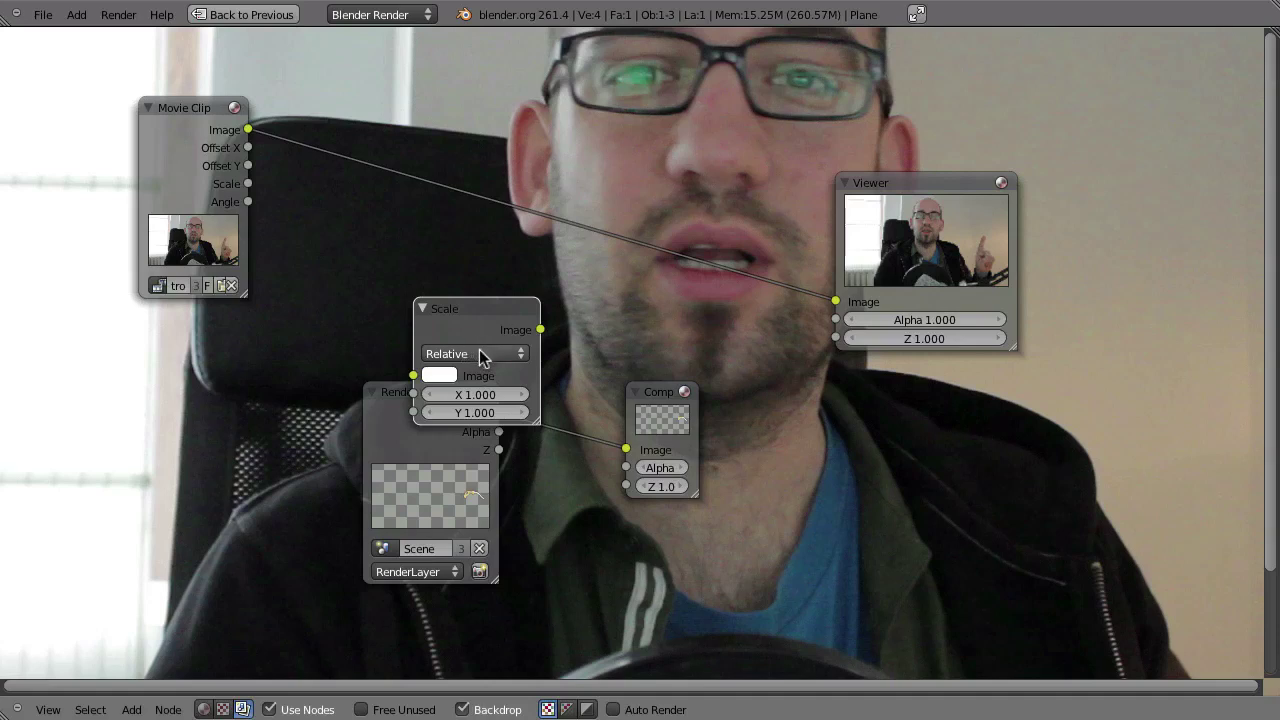
{"action": "left_click", "coordinate": [498, 353]}
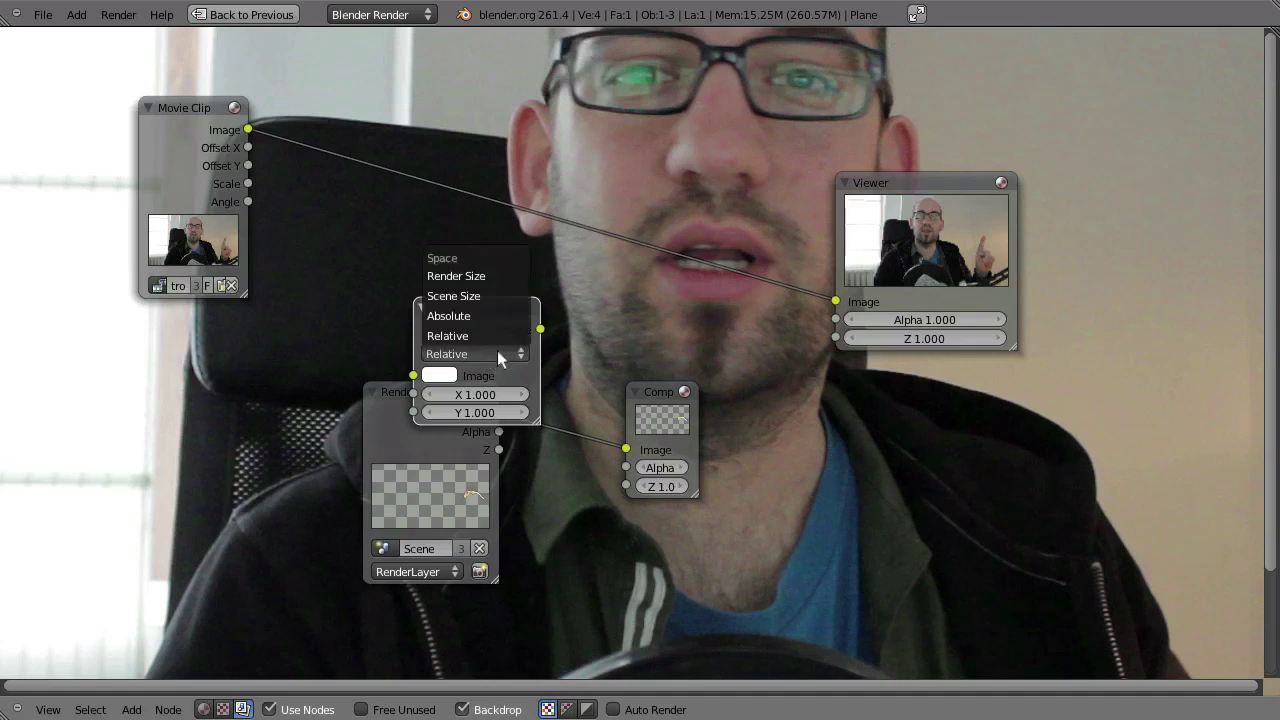
{"action": "left_click", "coordinate": [468, 276]}
{"action": "key", "text": "ctrl+Up"}
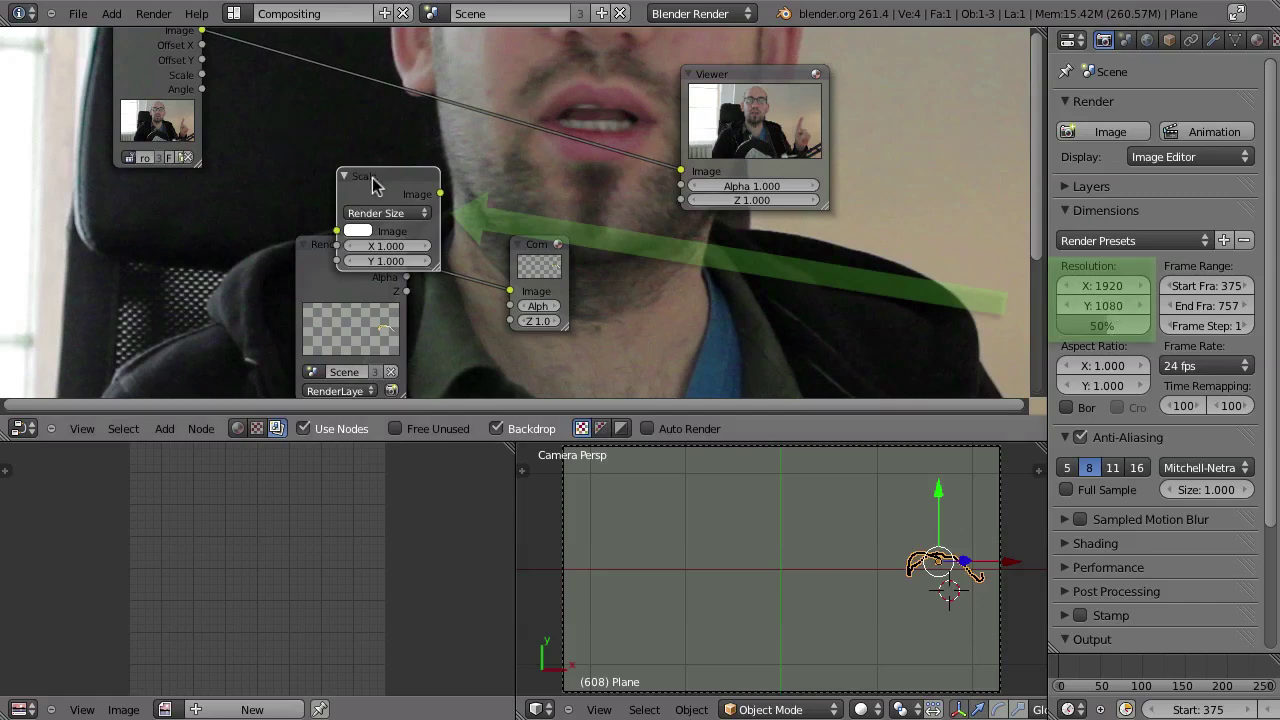
{"action": "key", "text": "ctrl+Up"}
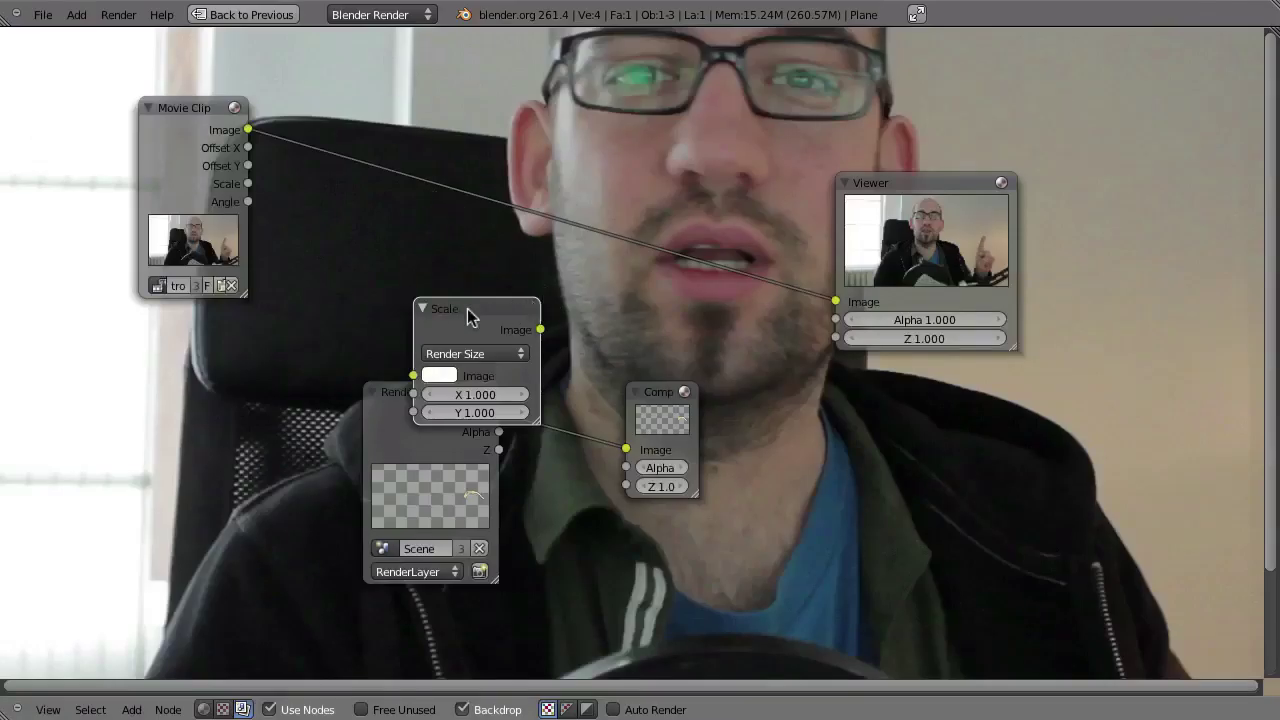
Drop the Scale node between Movie Clip and Viewer, and move Render Layers aside.
{"action": "left_click_drag", "start_coordinate": [486, 302], "coordinate": [372, 131]}
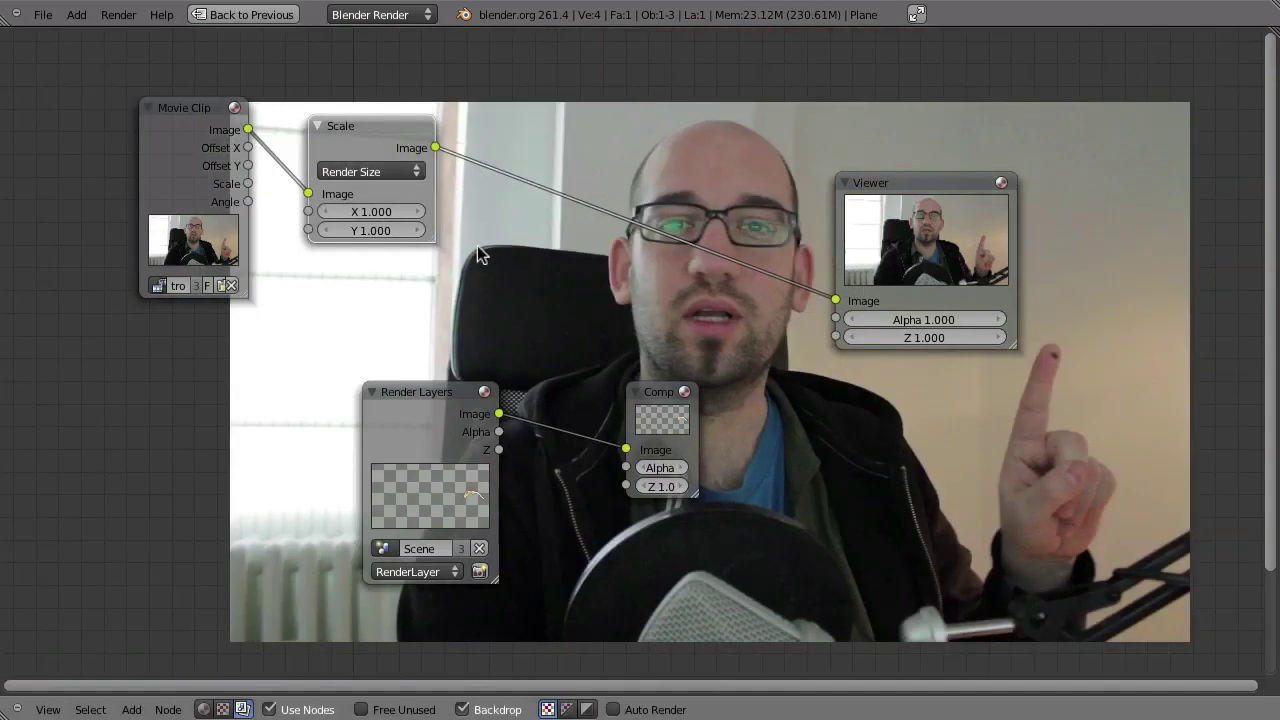
{"action": "left_click_drag", "start_coordinate": [335, 125], "coordinate": [309, 110]}
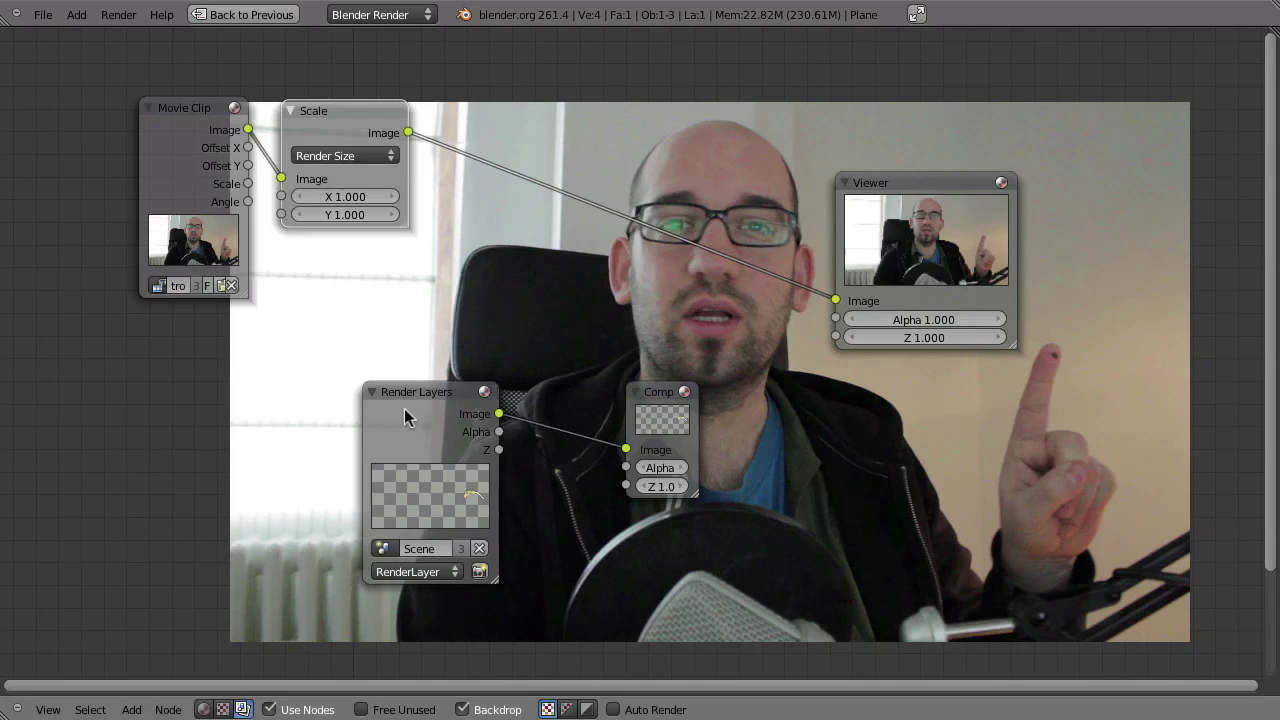
{"action": "left_click_drag", "start_coordinate": [404, 417], "coordinate": [100, 405]}
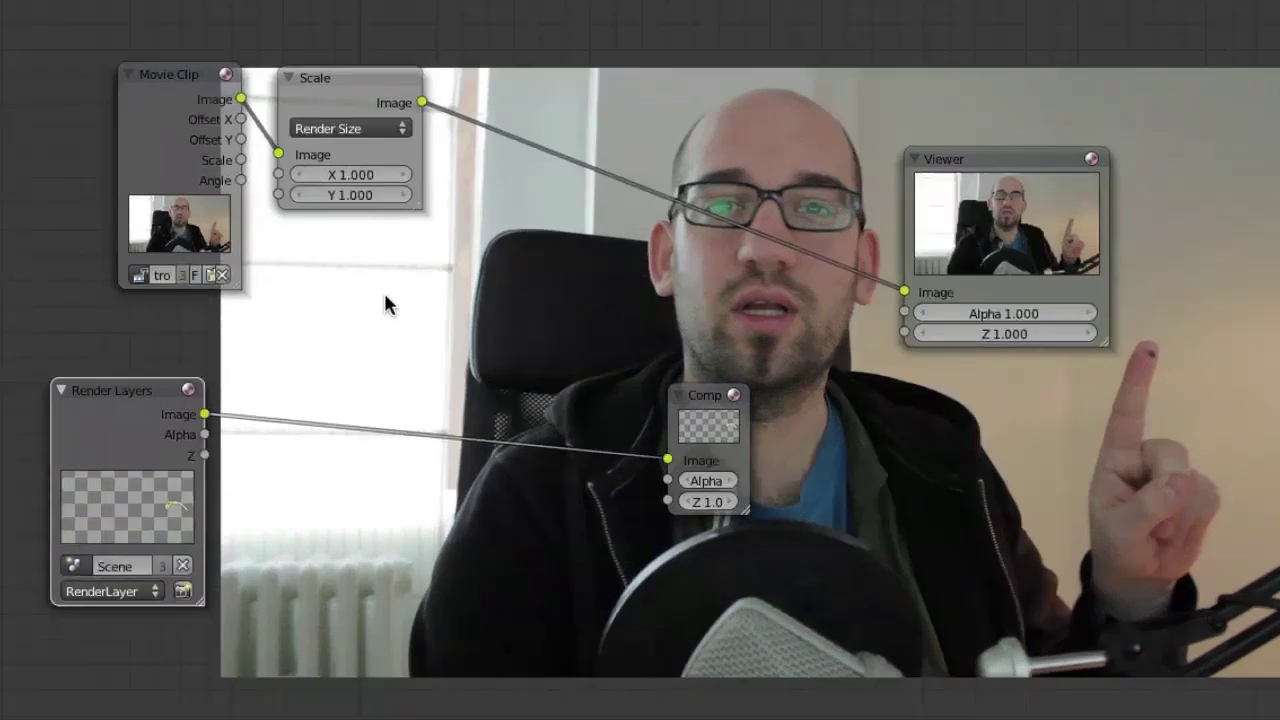
Insert a Mix node after Scale and feed the Render Layers image into its second input.
{"action": "key", "text": "shift+a"}
{"action": "mouse_move", "coordinate": [345, 308]}
{"action": "mouse_move", "coordinate": [300, 172]}
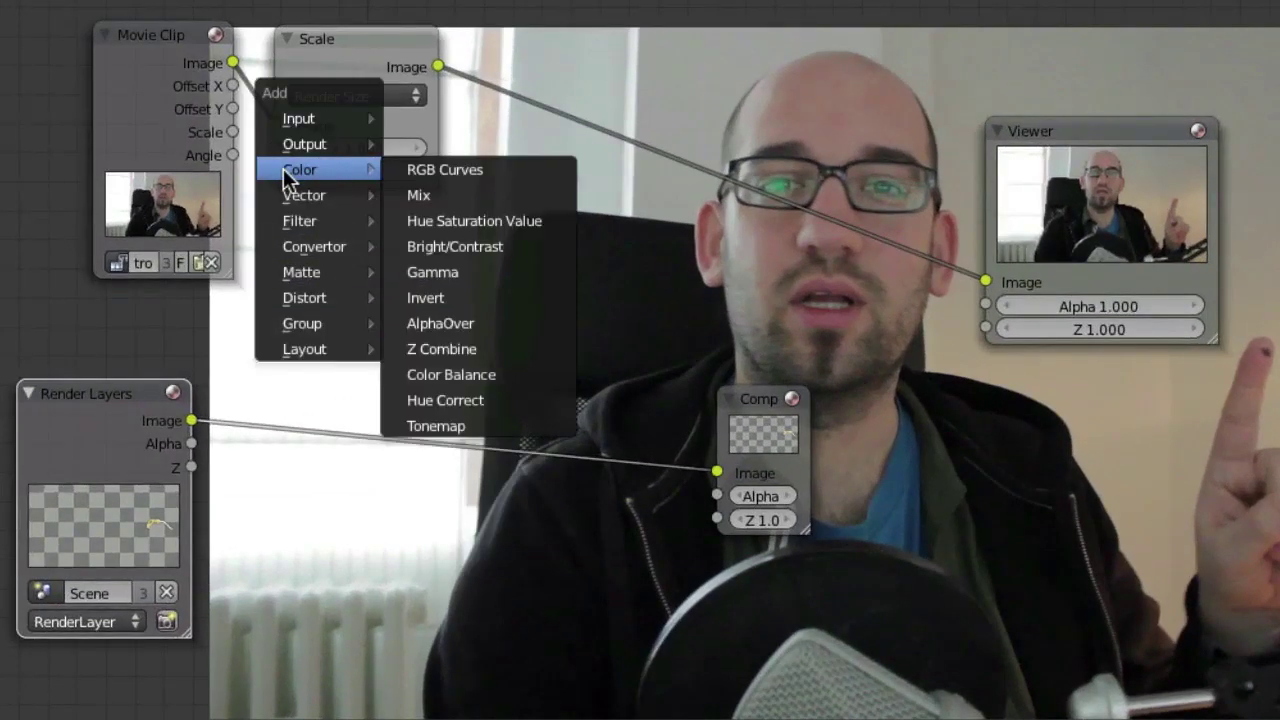
{"action": "left_click", "coordinate": [426, 195]}
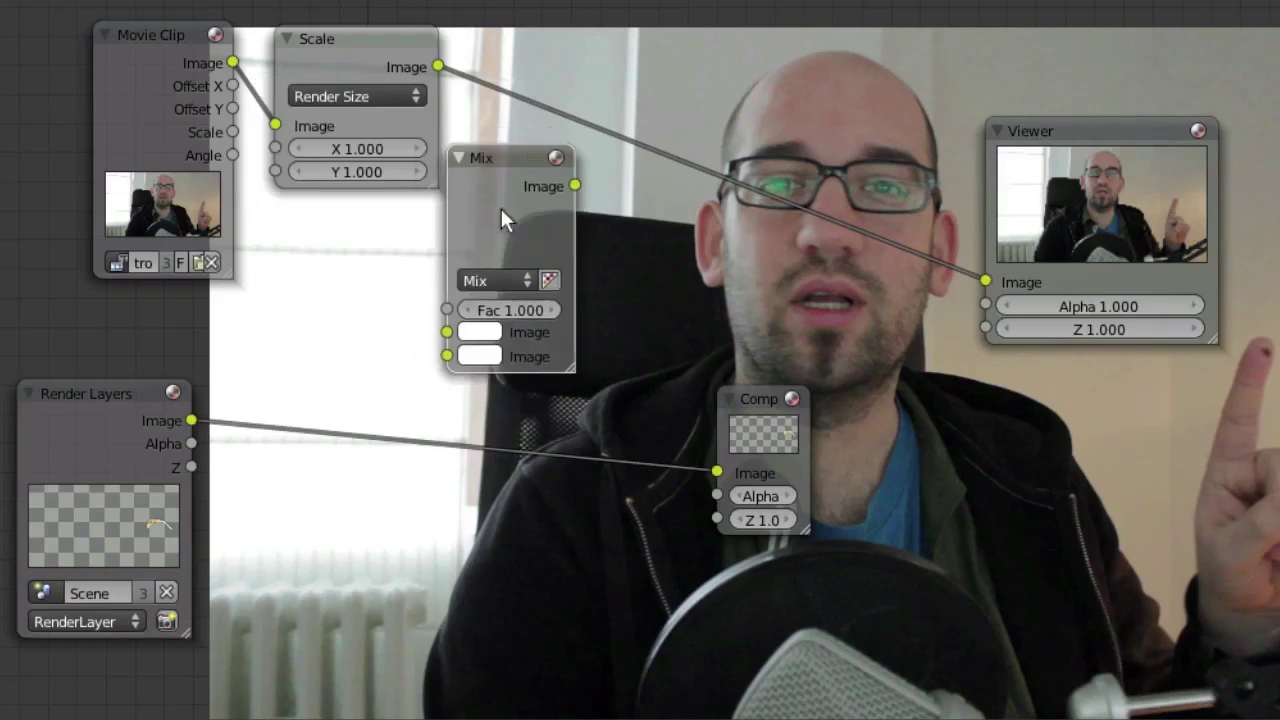
{"action": "left_click", "coordinate": [551, 209]}
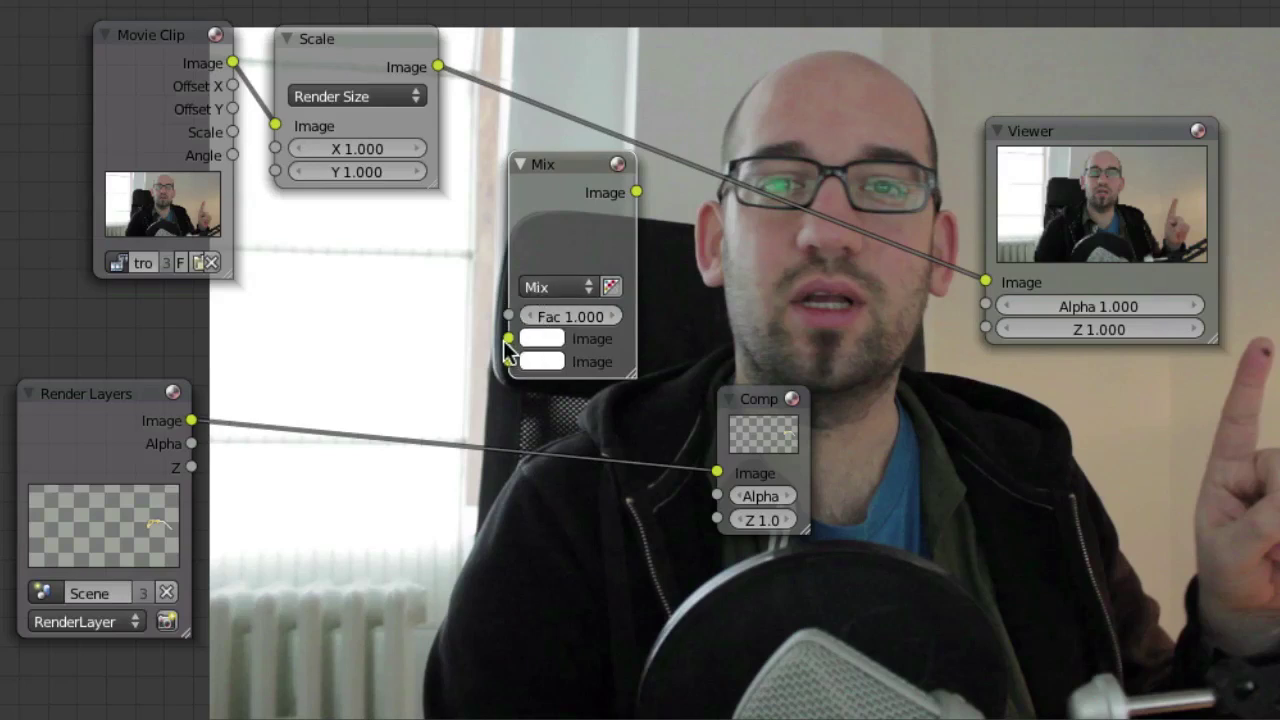
{"action": "left_click_drag", "start_coordinate": [521, 204], "coordinate": [603, 97]}
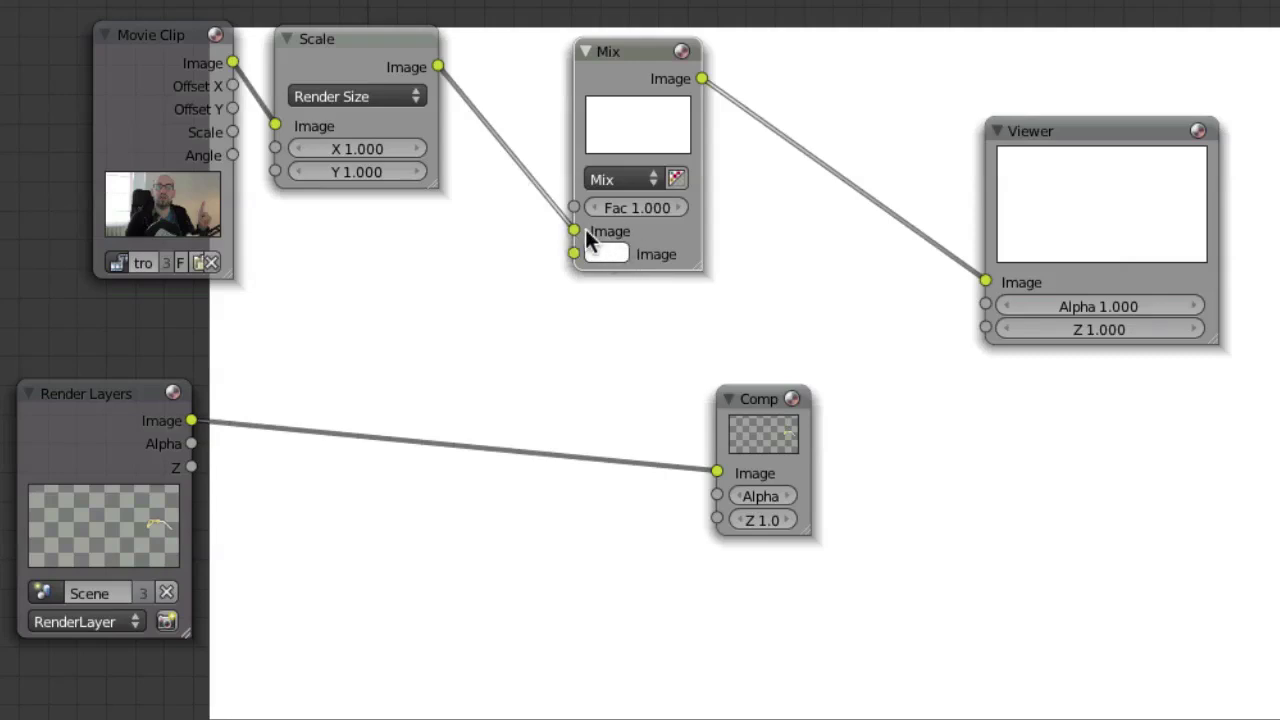
{"action": "left_click_drag", "start_coordinate": [655, 90], "coordinate": [642, 91]}
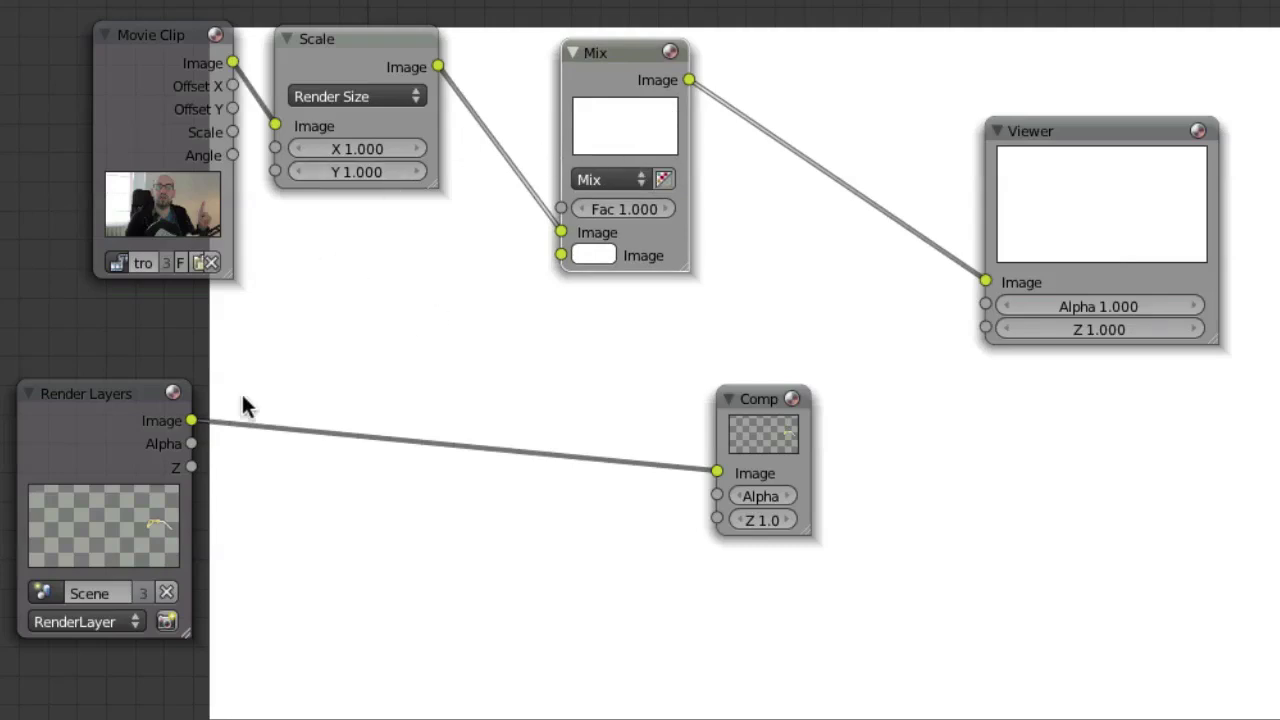
{"action": "left_click_drag", "start_coordinate": [191, 420], "coordinate": [342, 371]}
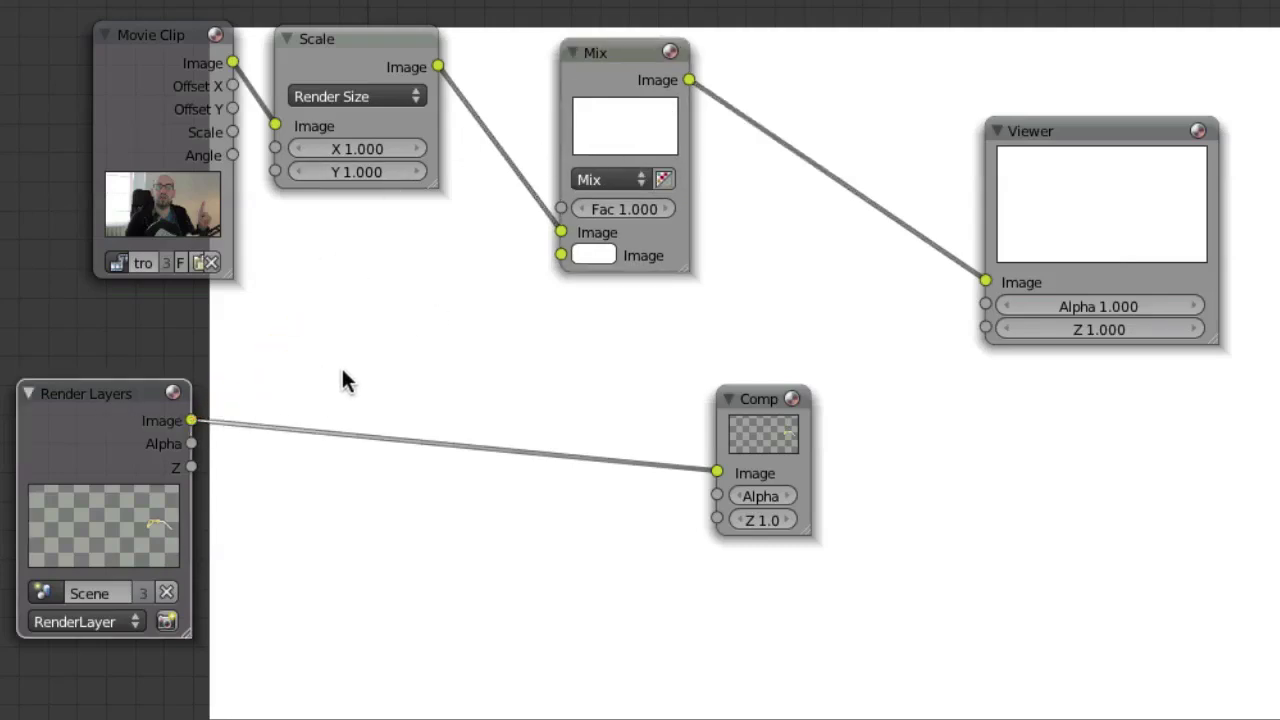
{"action": "left_click_drag", "start_coordinate": [192, 421], "coordinate": [561, 255]}
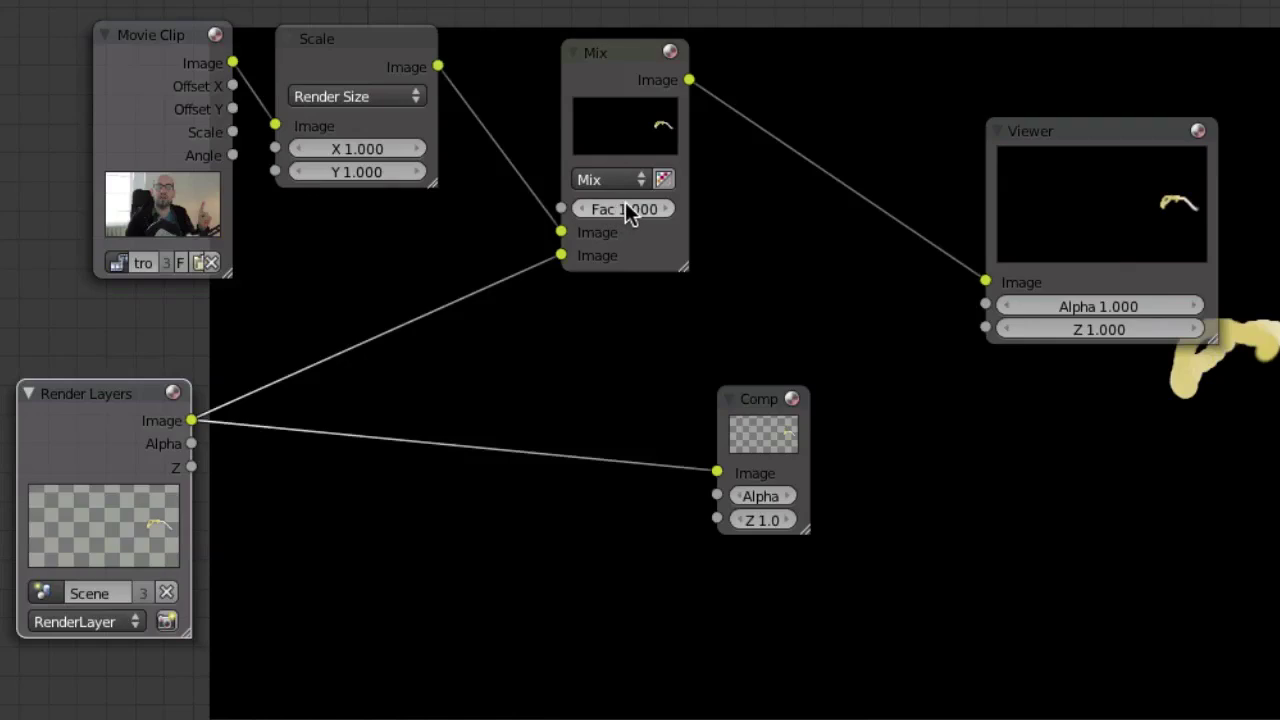
Set the Mix node's Fac to 1.000 and its blend type to Add.
{"action": "left_click", "coordinate": [582, 211]}
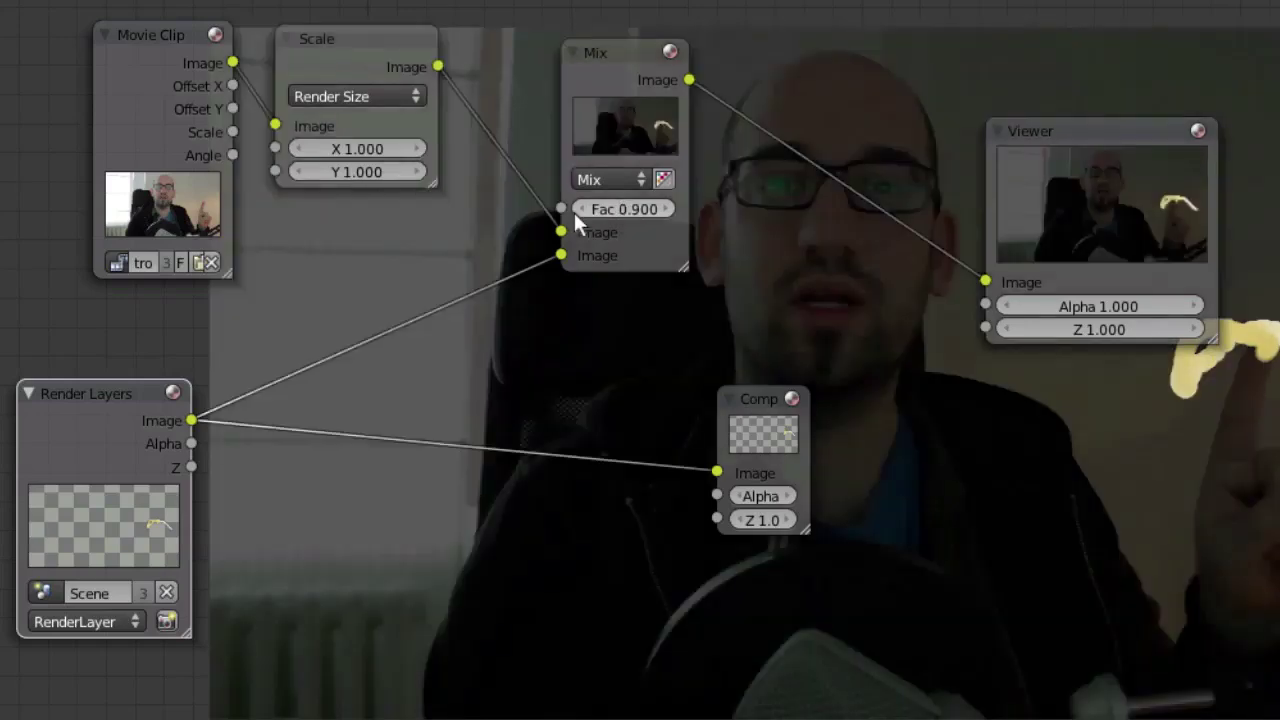
{"action": "left_click", "coordinate": [576, 210]}
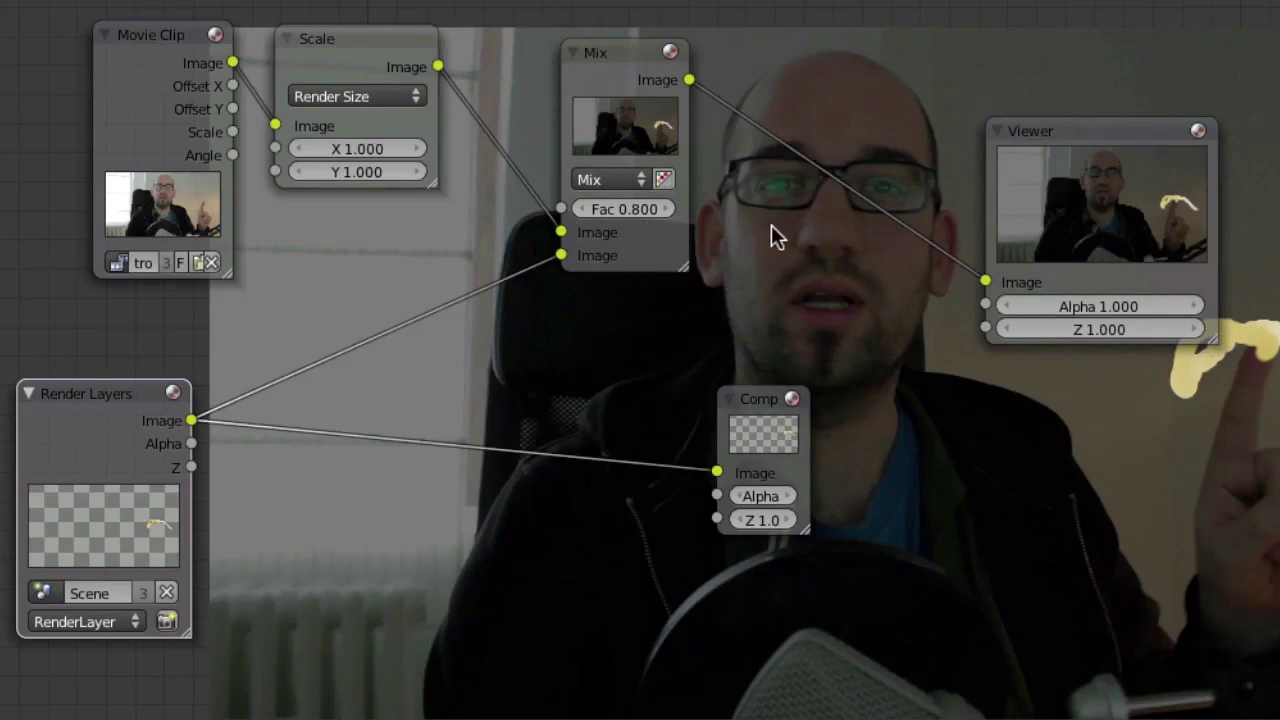
{"action": "left_click", "coordinate": [657, 211]}
{"action": "left_click", "coordinate": [653, 208]}
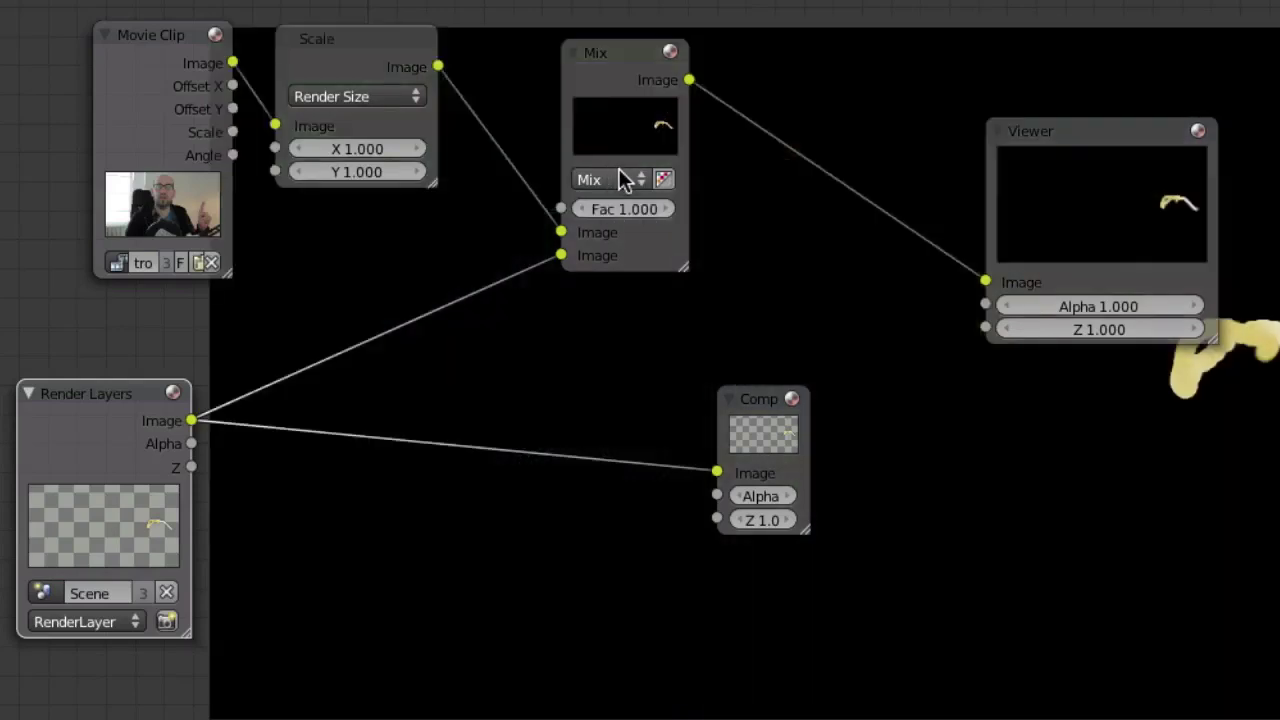
{"action": "left_click", "coordinate": [620, 179]}
{"action": "left_click", "coordinate": [601, 188]}
{"action": "left_click", "coordinate": [601, 183]}
{"action": "left_click", "coordinate": [614, 228]}
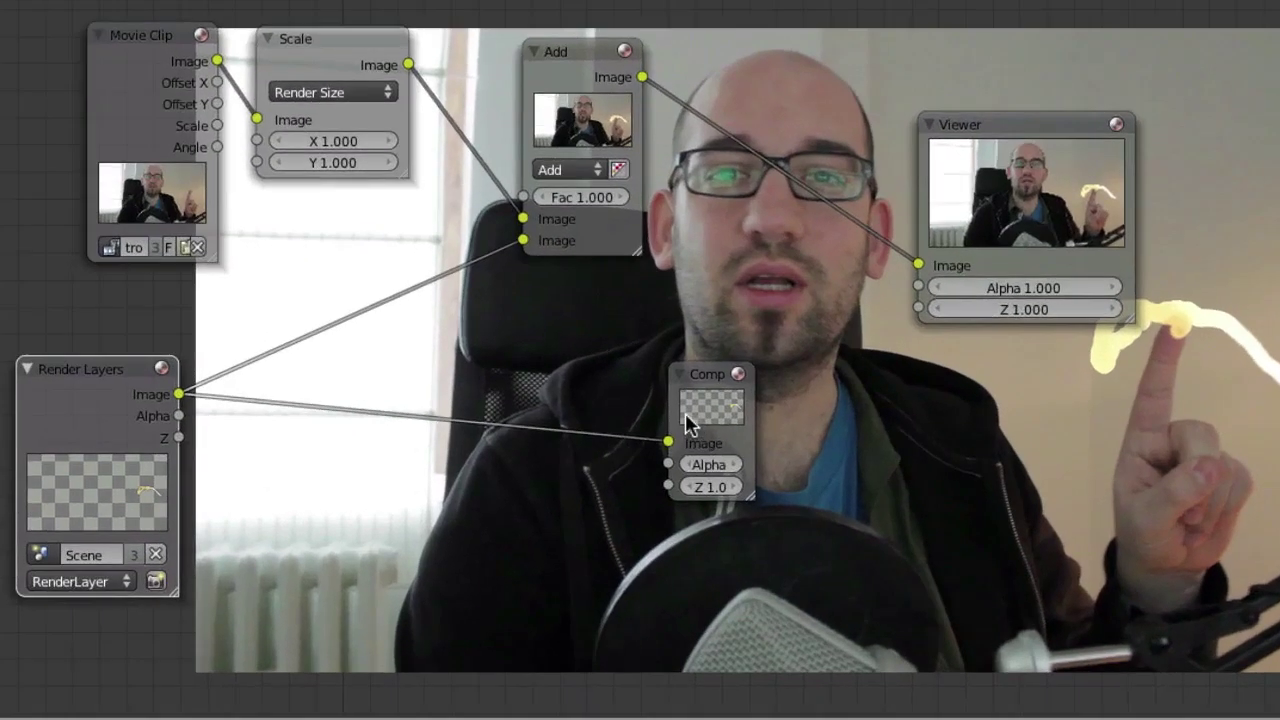
Cut the Render Layers link into the Composite node.
{"action": "mouse_move", "coordinate": [685, 413]}
{"action": "left_mouse_down"}
{"action": "mouse_move", "coordinate": [707, 425]}
{"action": "mouse_move", "coordinate": [693, 418]}
{"action": "left_mouse_up"}
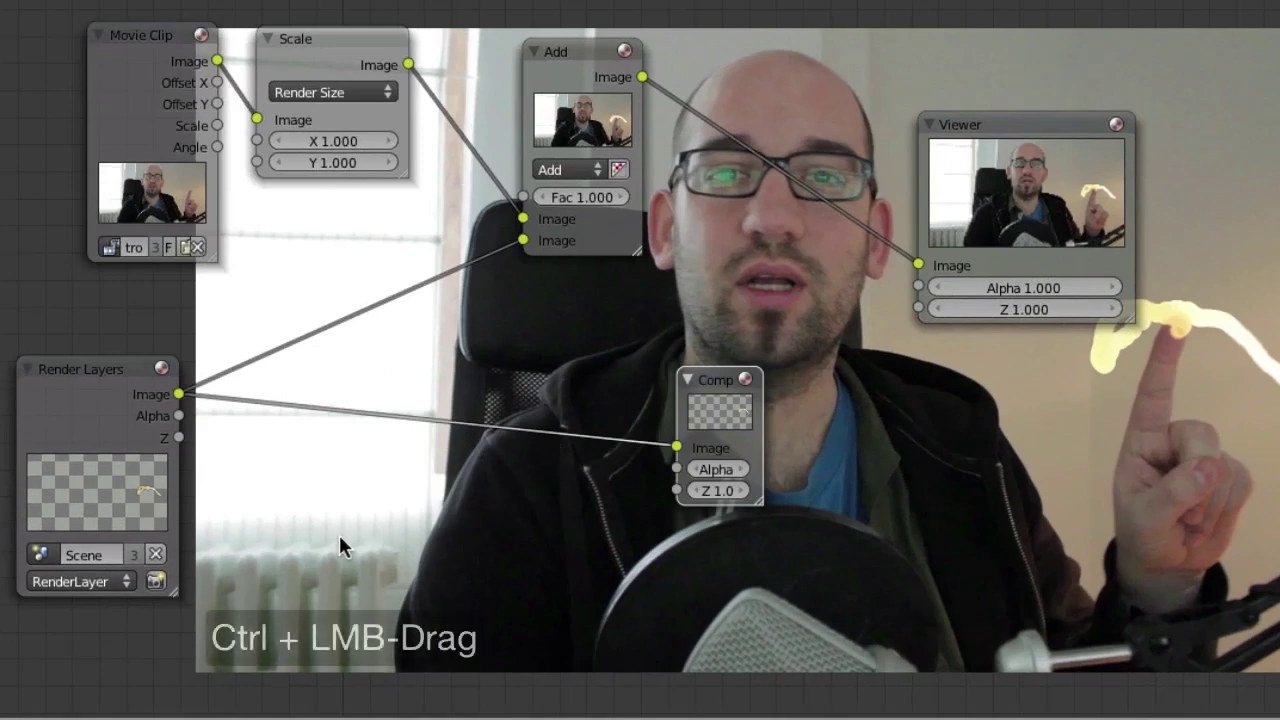
{"action": "mouse_move", "coordinate": [409, 480]}
{"action": "left_mouse_down", "text": "ctrl"}
{"action": "mouse_move", "coordinate": [557, 326]}
{"action": "mouse_move", "coordinate": [590, 413]}
{"action": "left_mouse_up", "text": "ctrl"}
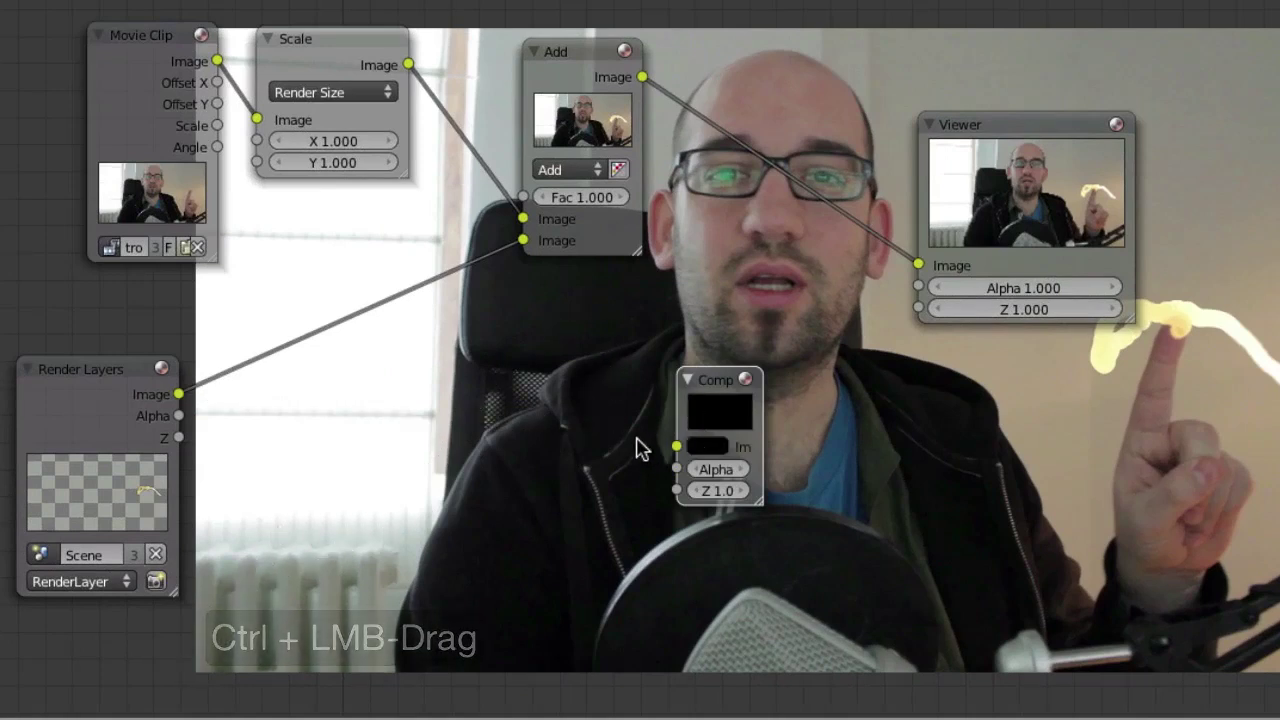
{"action": "scroll", "coordinate": [820, 480], "scroll_direction": "up", "scroll_amount": 3}
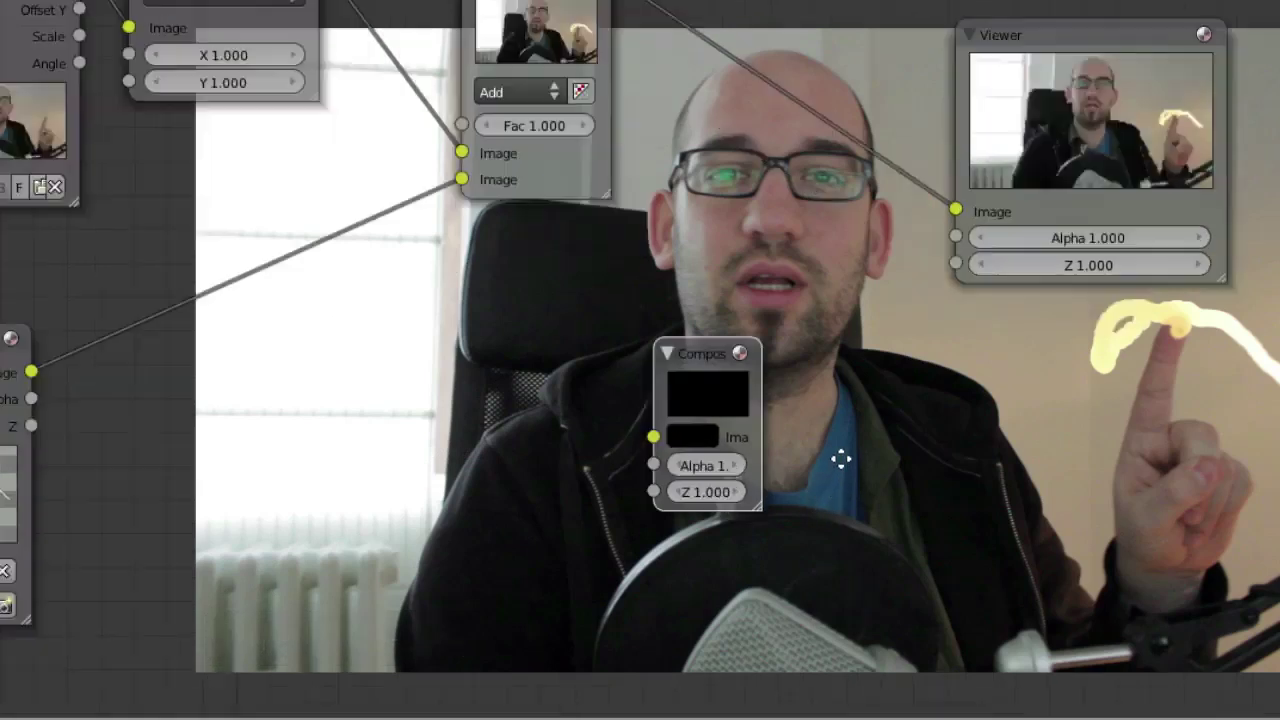
{"action": "scroll", "coordinate": [866, 430], "scroll_direction": "down", "scroll_amount": 4}
{"action": "scroll", "coordinate": [860, 445], "scroll_direction": "down", "scroll_amount": 3}
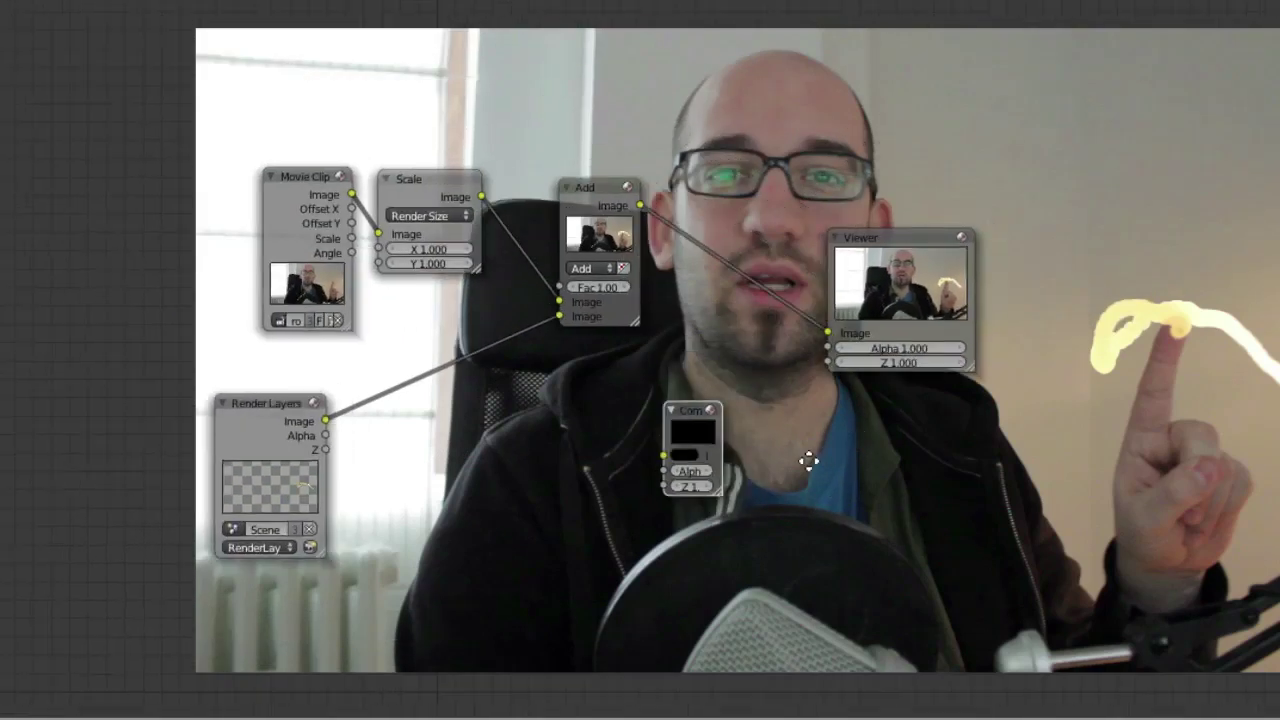
Move Composite and Viewer to the right and shift the Add node down-left.
{"action": "key", "text": "g"}
{"action": "left_click", "coordinate": [1170, 200]}
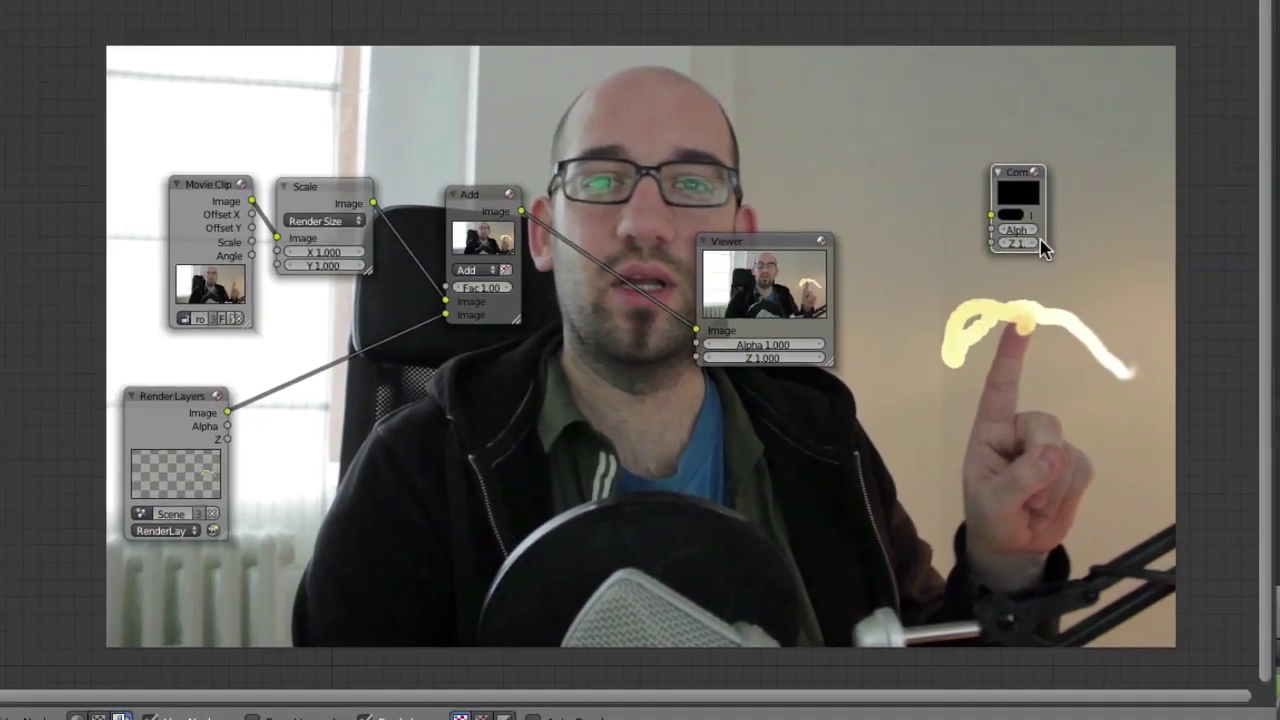
{"action": "left_click_drag", "start_coordinate": [1198, 244], "coordinate": [1260, 247]}
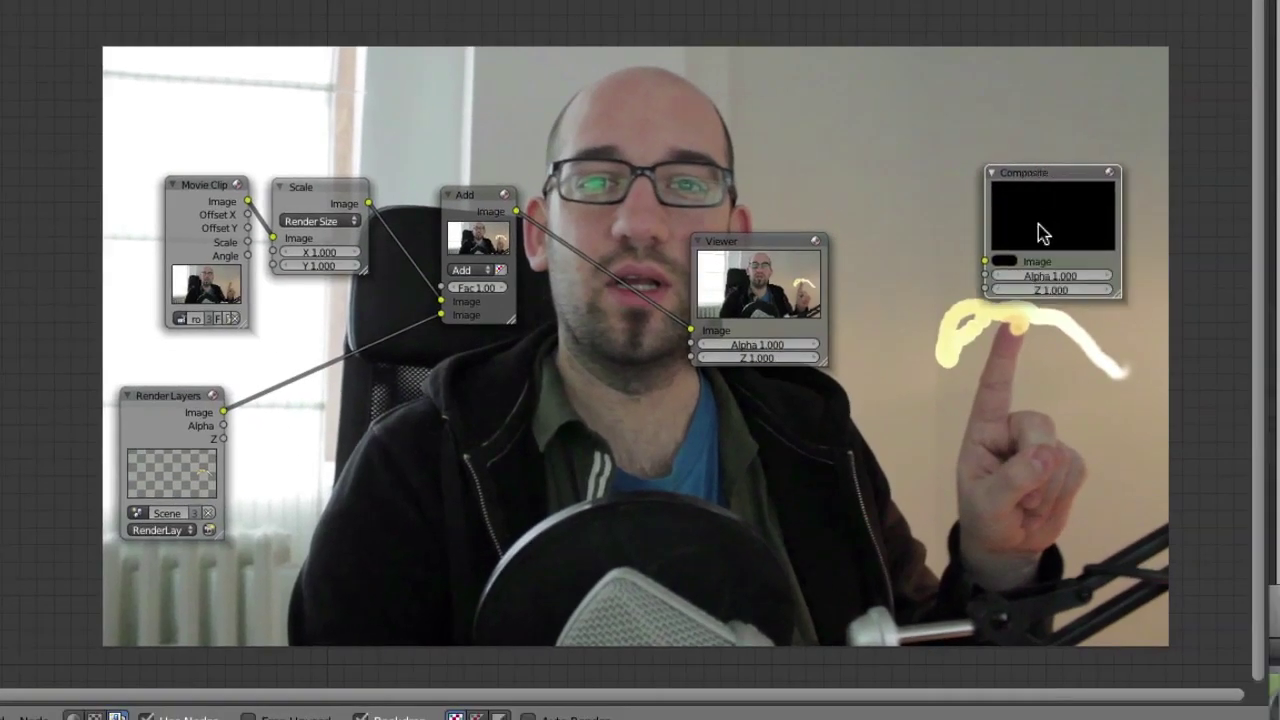
{"action": "left_click_drag", "start_coordinate": [1007, 220], "coordinate": [1160, 137]}
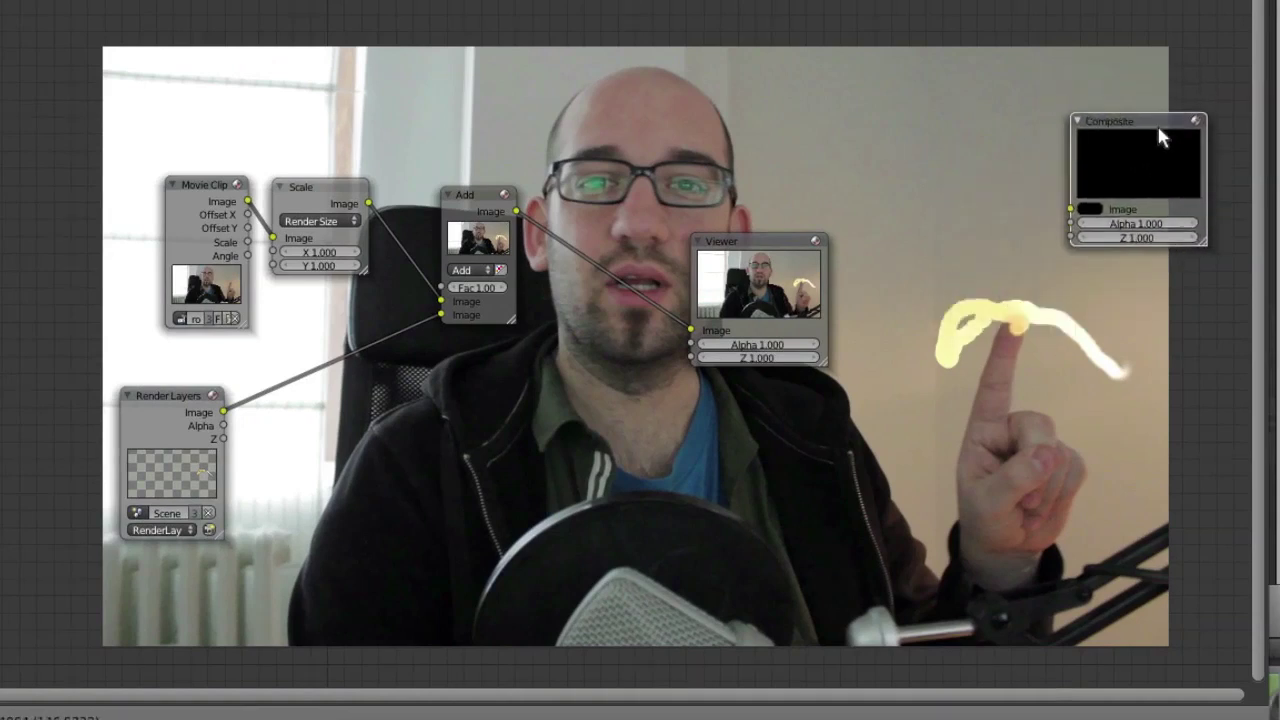
{"action": "mouse_move", "coordinate": [735, 270]}
{"action": "left_mouse_down"}
{"action": "mouse_move", "coordinate": [1045, 330]}
{"action": "mouse_move", "coordinate": [1195, 295]}
{"action": "left_mouse_up"}
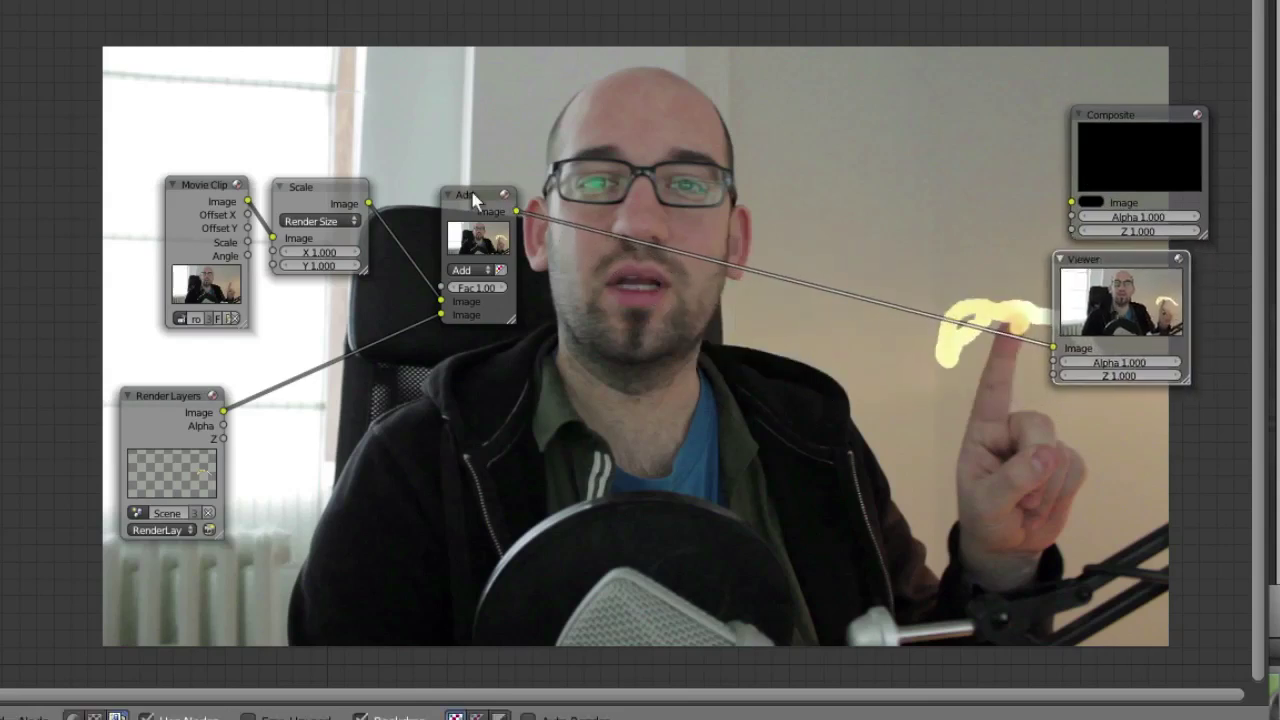
{"action": "left_click_drag", "start_coordinate": [474, 200], "coordinate": [488, 254]}
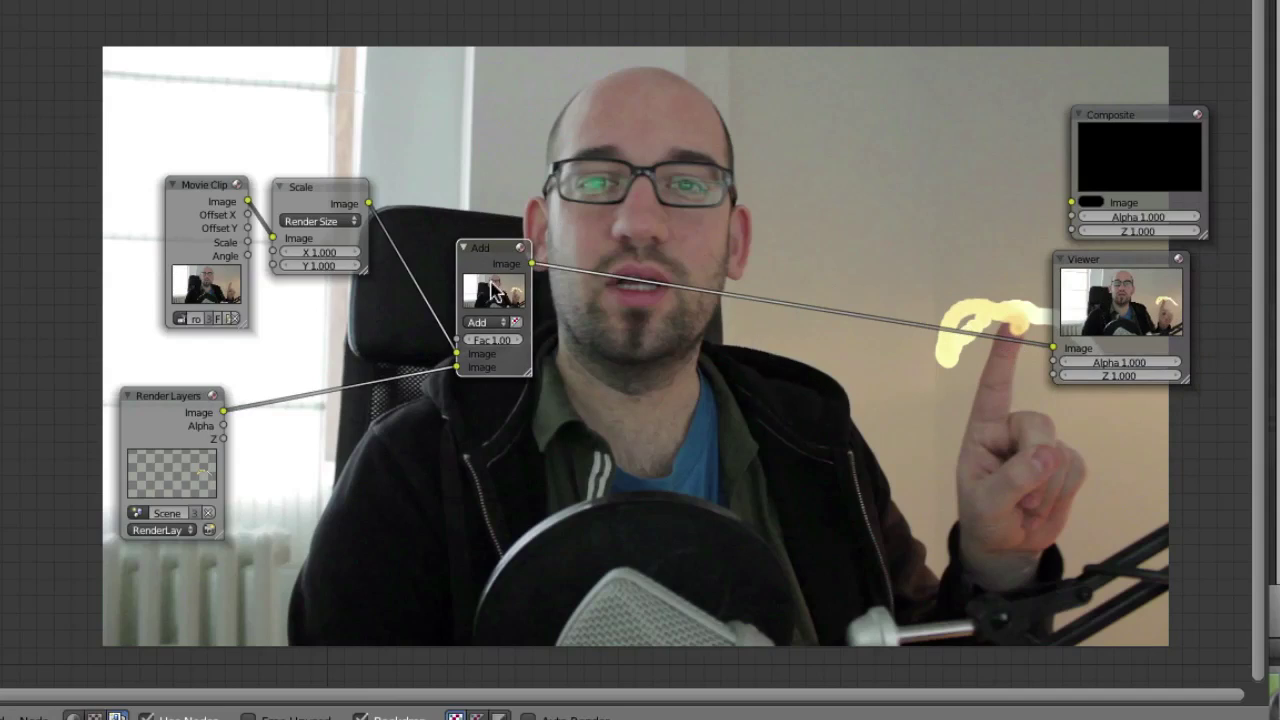
{"action": "left_click_drag", "start_coordinate": [470, 273], "coordinate": [430, 309]}
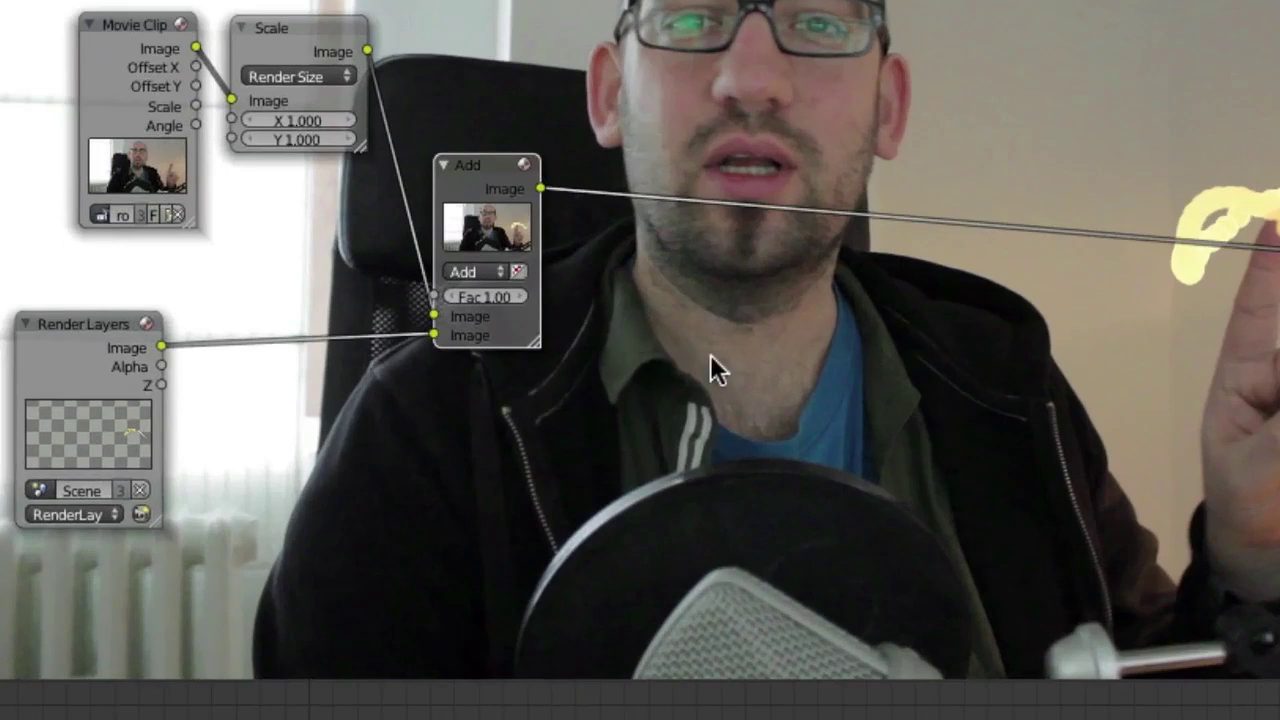
Add a Blur node fed by the Render Layers image.
{"action": "key", "text": "shift+a"}
{"action": "mouse_move", "coordinate": [663, 423]}
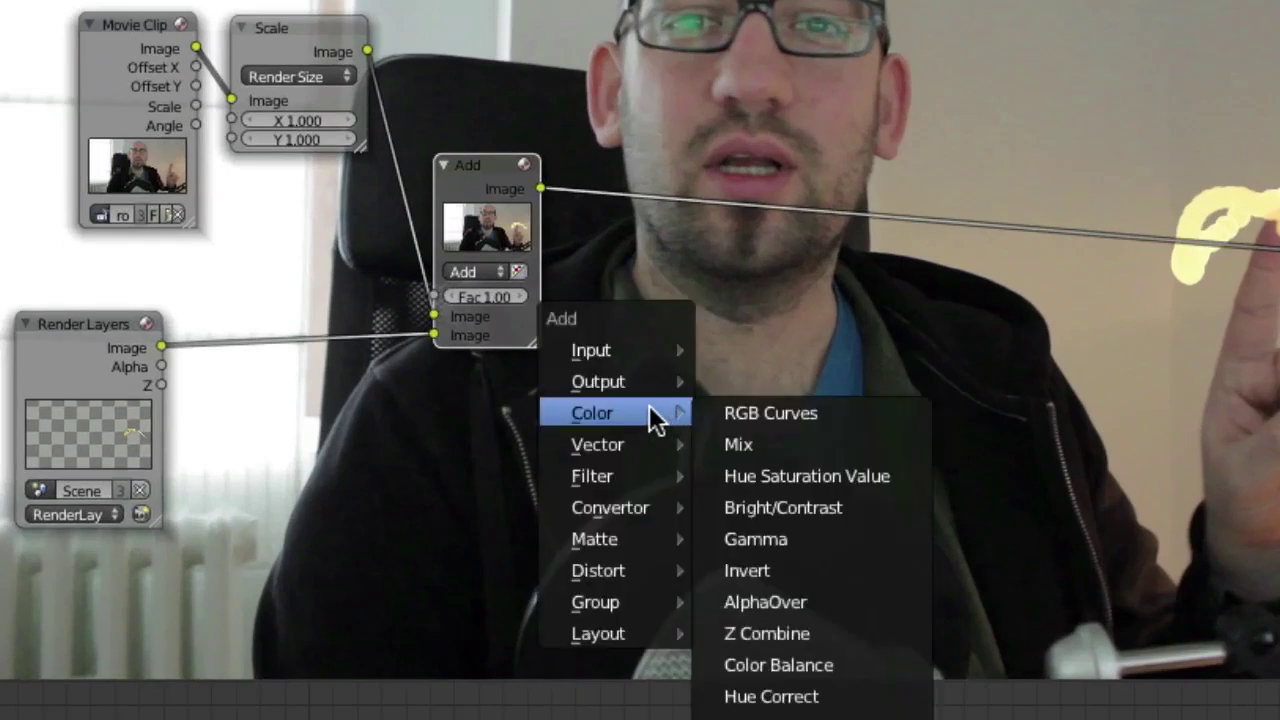
{"action": "mouse_move", "coordinate": [578, 478]}
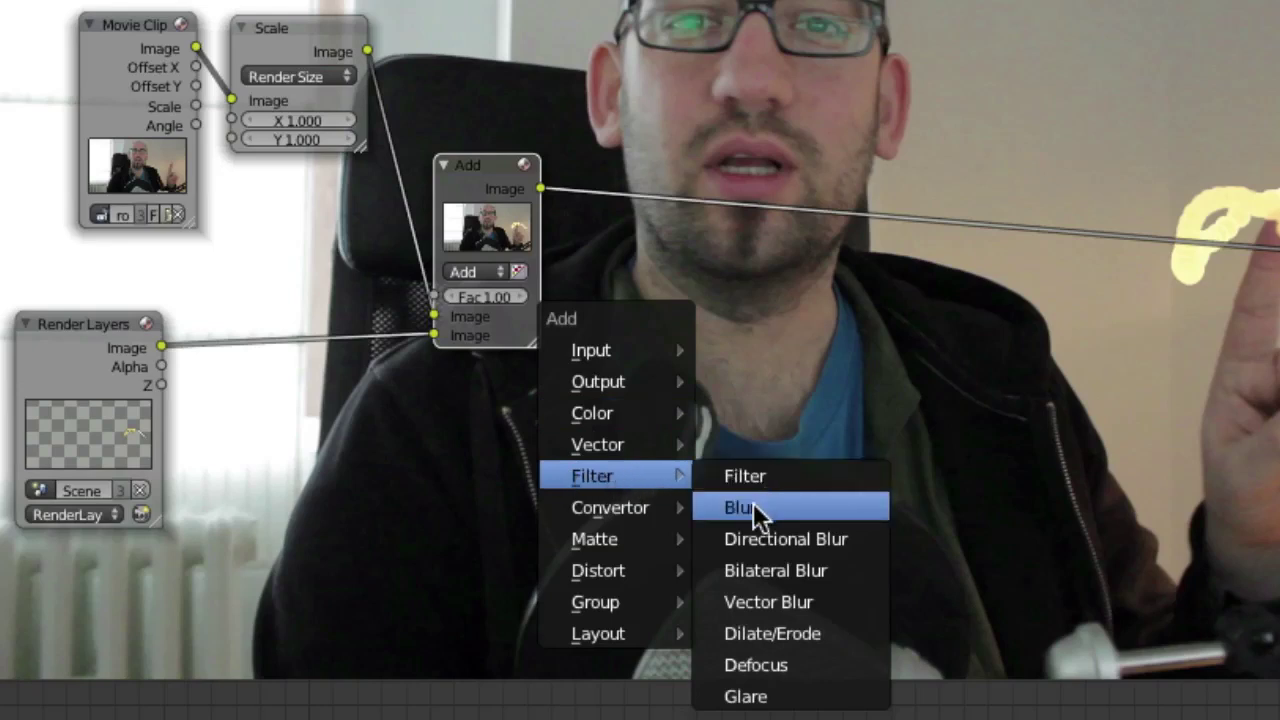
{"action": "left_click", "coordinate": [814, 507]}
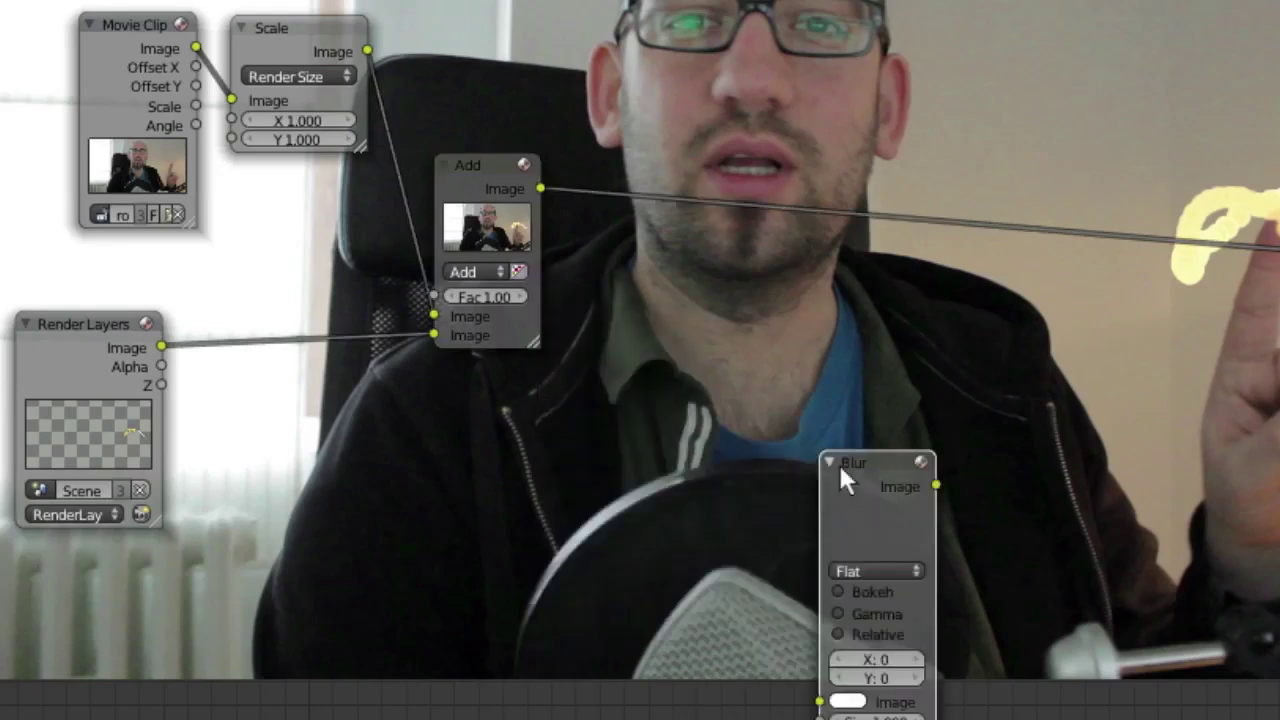
{"action": "left_click", "coordinate": [731, 349]}
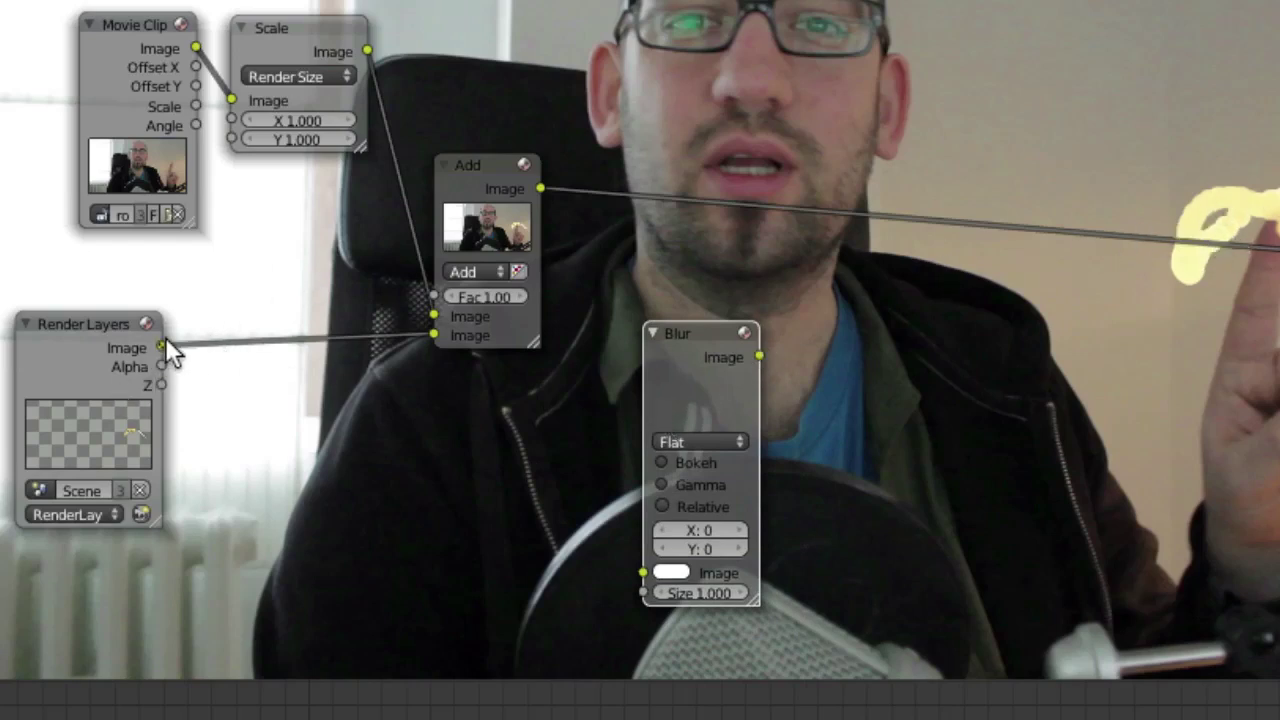
{"action": "left_click_drag", "start_coordinate": [190, 265], "coordinate": [642, 573]}
{"action": "left_click_drag", "start_coordinate": [745, 424], "coordinate": [700, 440]}
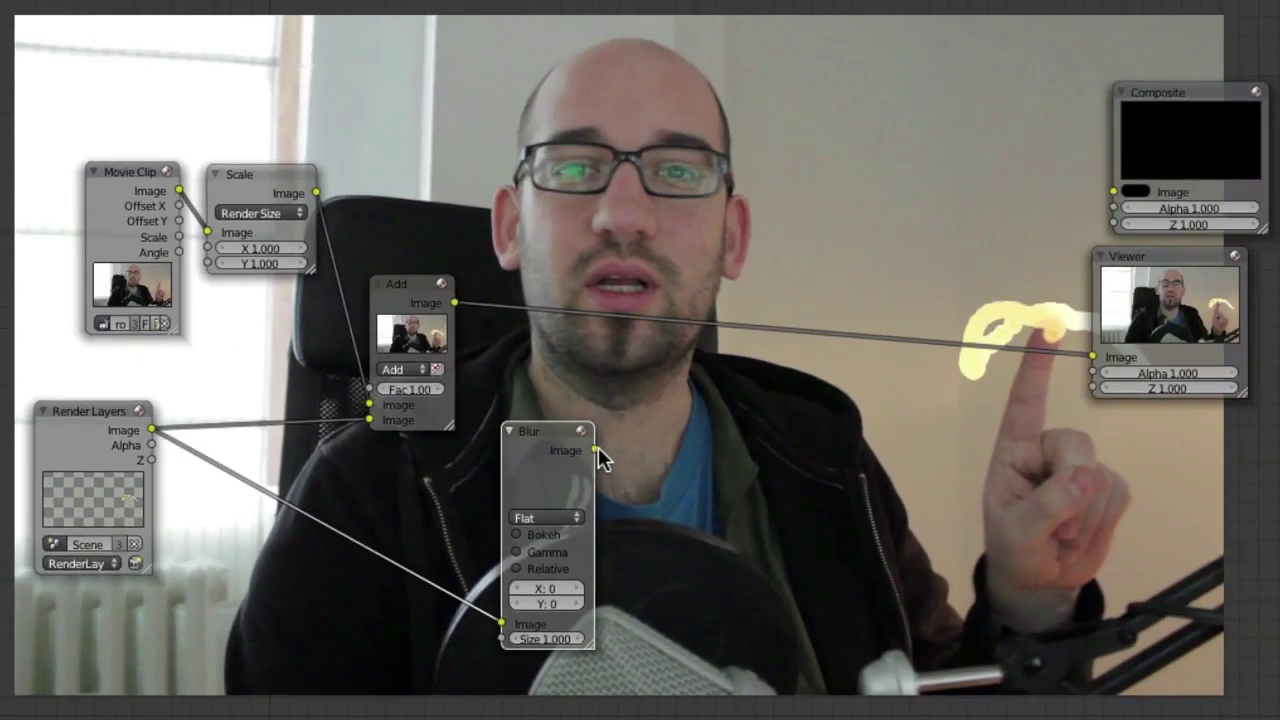
Route the Blur output to the Viewer and preview the blurred trail alone.
{"action": "left_click_drag", "start_coordinate": [617, 402], "coordinate": [597, 423]}
{"action": "left_click_drag", "start_coordinate": [770, 425], "coordinate": [1019, 351]}
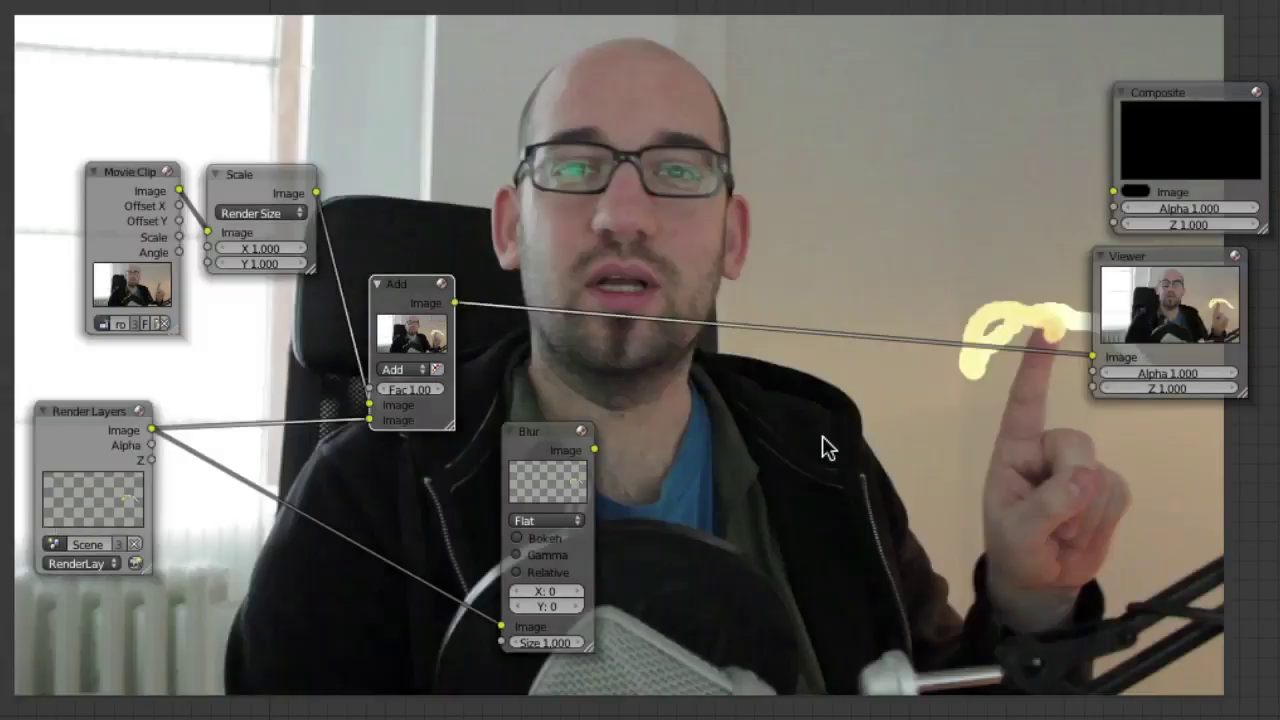
{"action": "left_click", "coordinate": [434, 298], "text": "ctrl+shift"}
{"action": "left_click", "coordinate": [531, 445], "text": "ctrl+shift"}
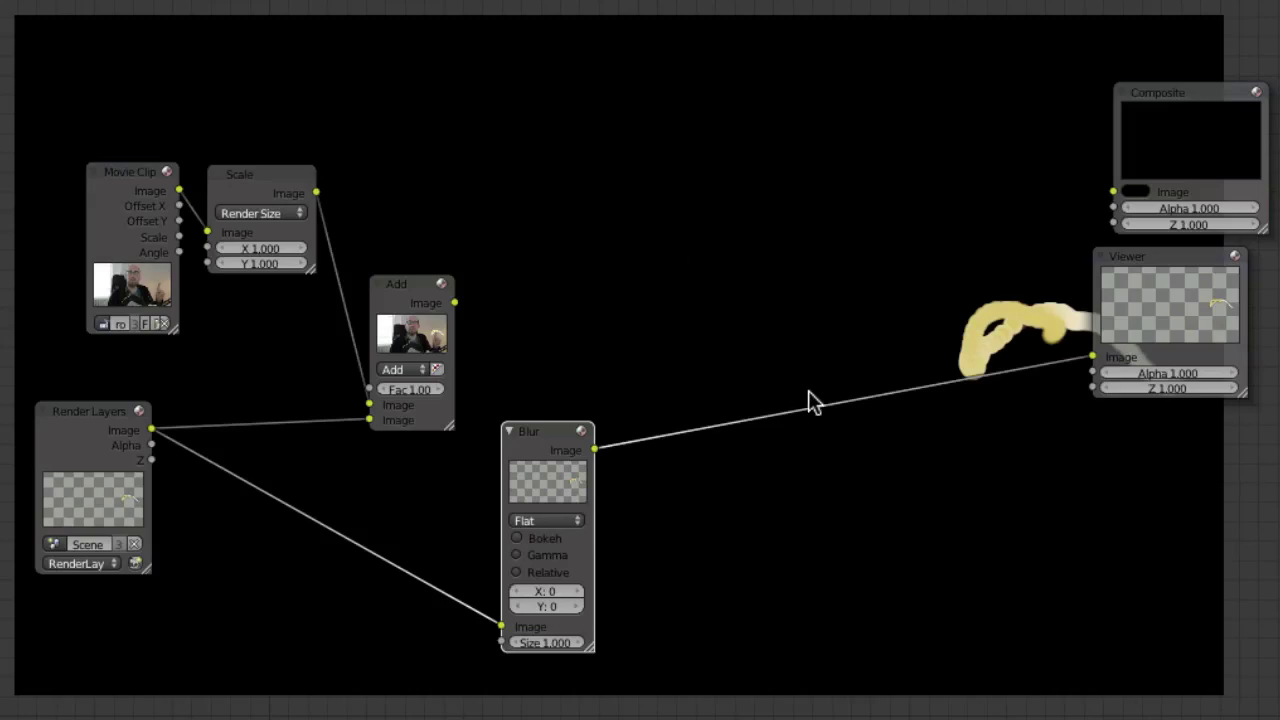
{"action": "left_click", "coordinate": [541, 591]}
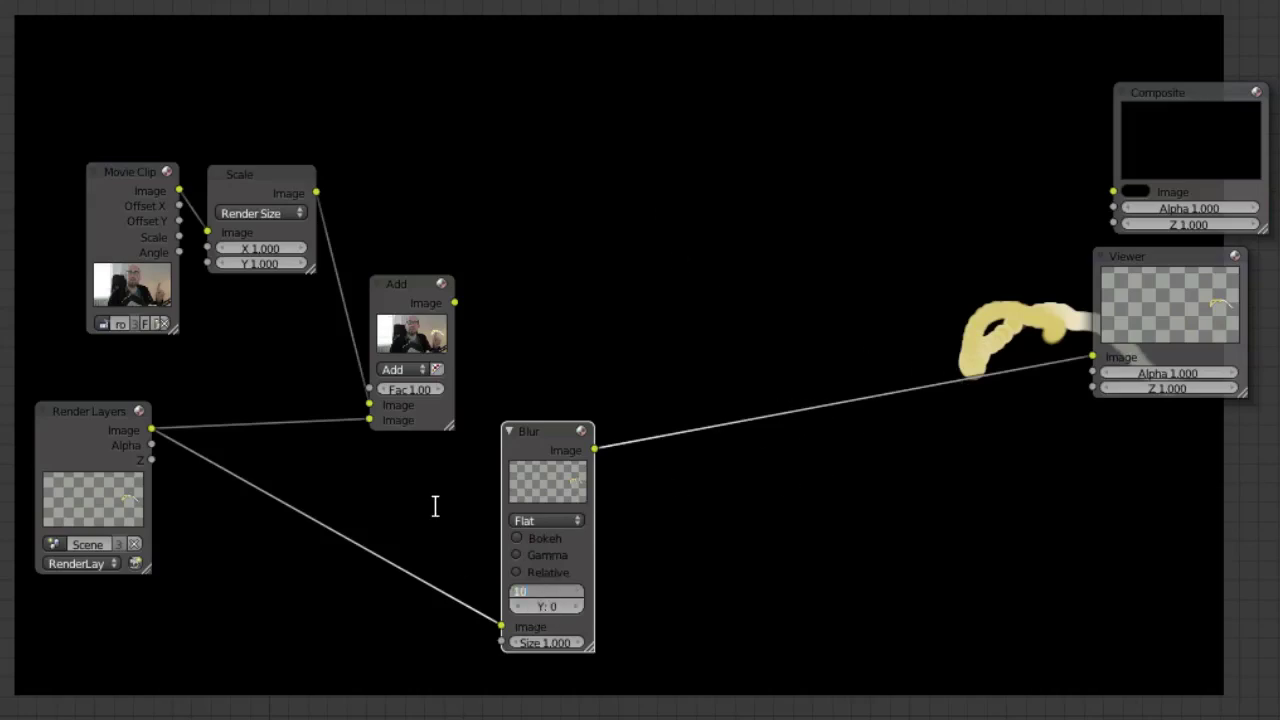
Set the Blur node's X and Y sizes to 10.
{"action": "type", "text": "10"}
{"action": "key", "text": "Tab"}
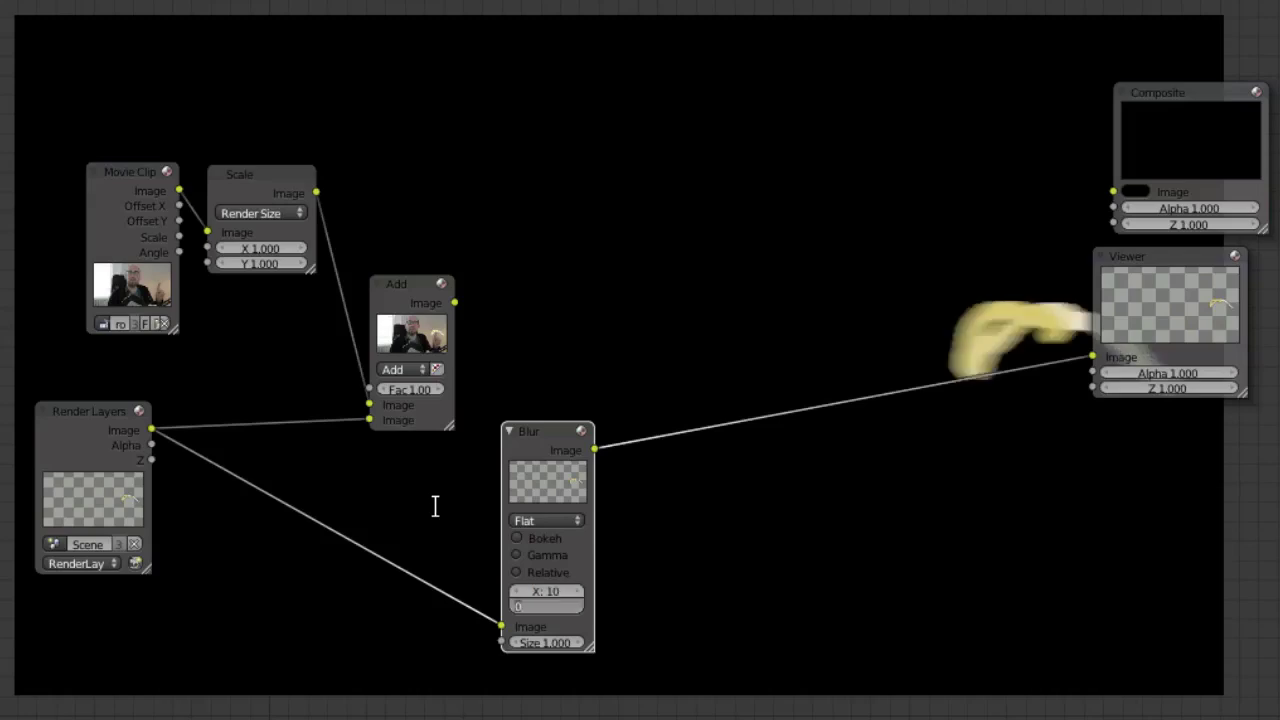
{"action": "type", "text": "10"}
{"action": "key", "text": "Return"}
{"action": "middle_click_drag", "start_coordinate": [966, 352], "coordinate": [903, 385]}
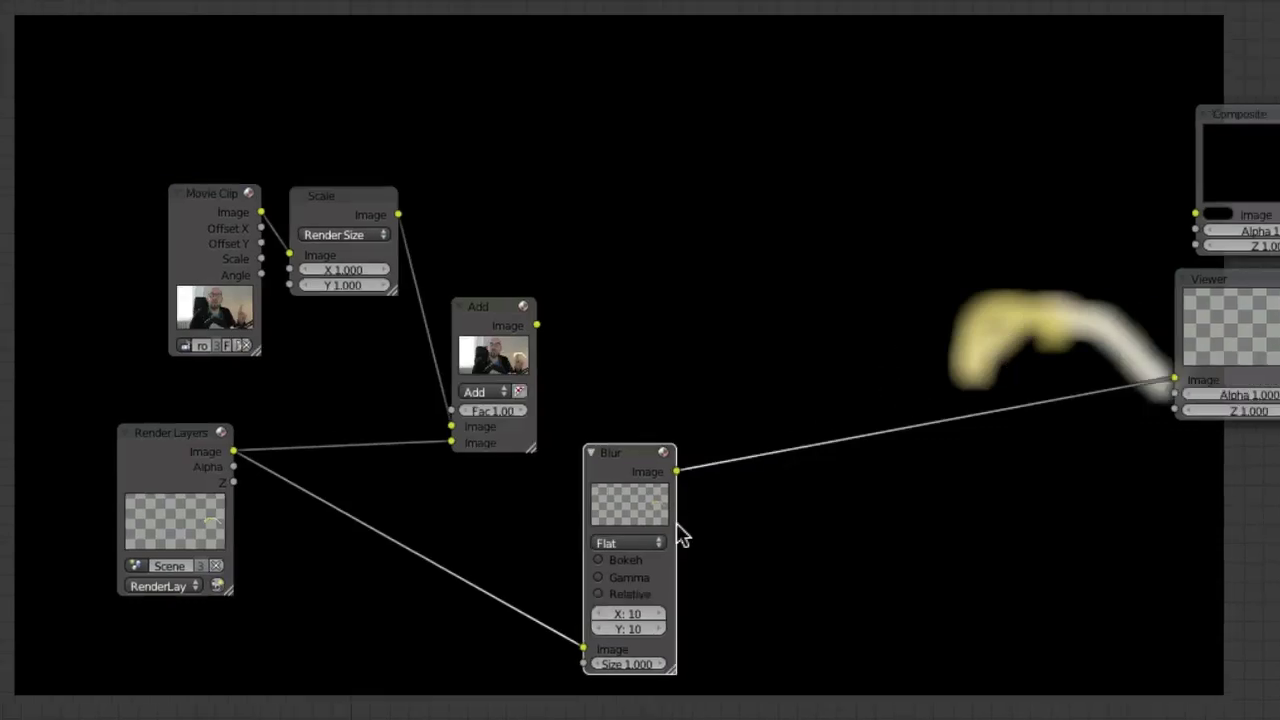
Switch the blur filter to Fast Gaussian and preview the Add node's result again.
{"action": "left_click", "coordinate": [631, 543]}
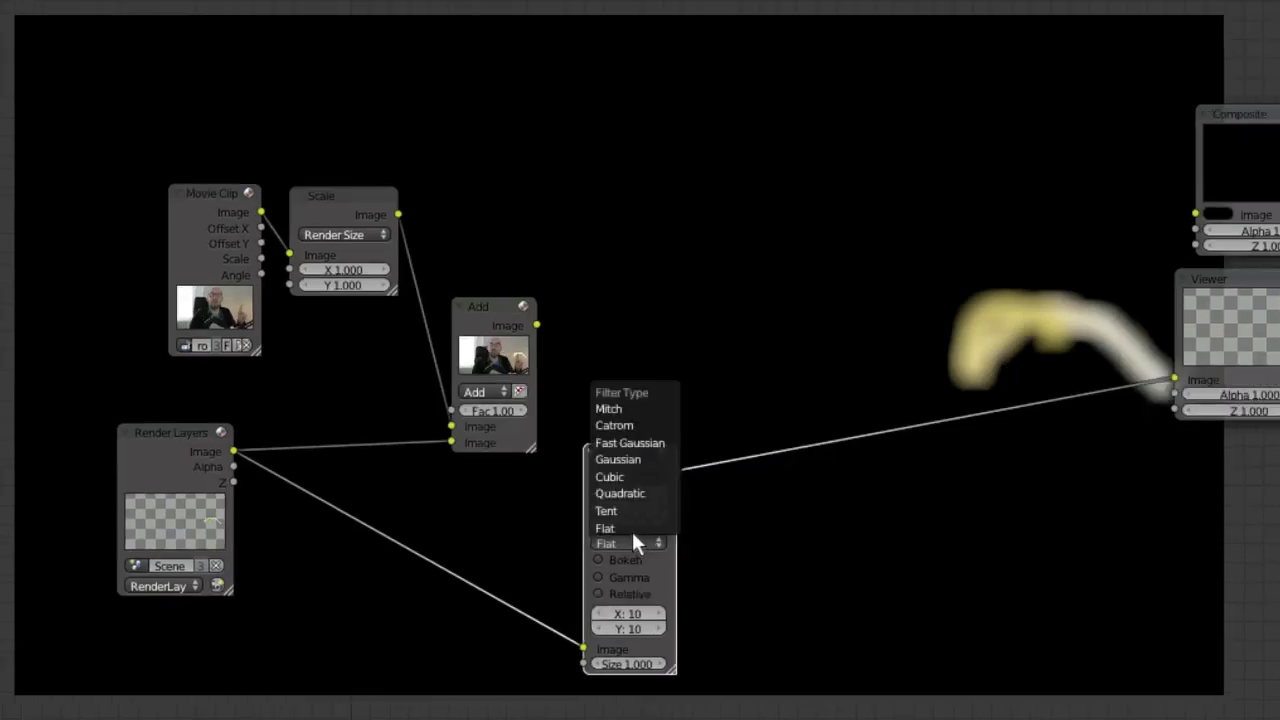
{"action": "left_click", "coordinate": [622, 446]}
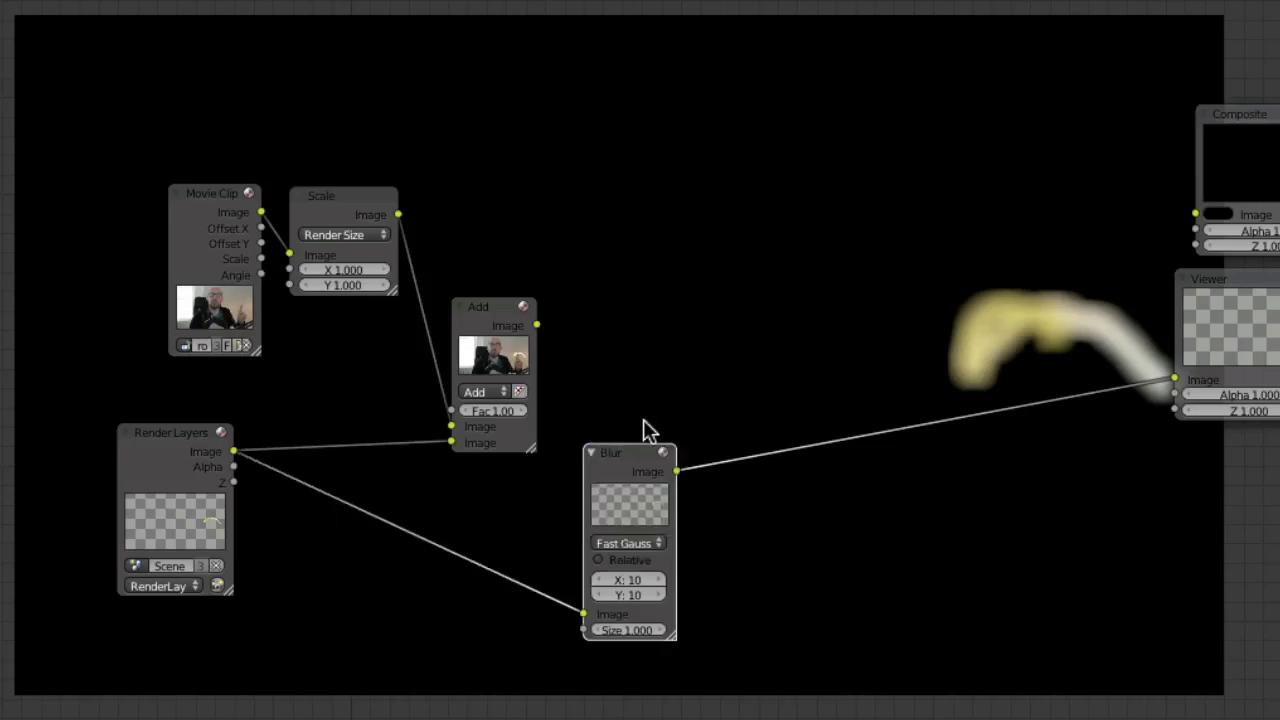
{"action": "left_click_drag", "start_coordinate": [608, 458], "coordinate": [566, 495]}
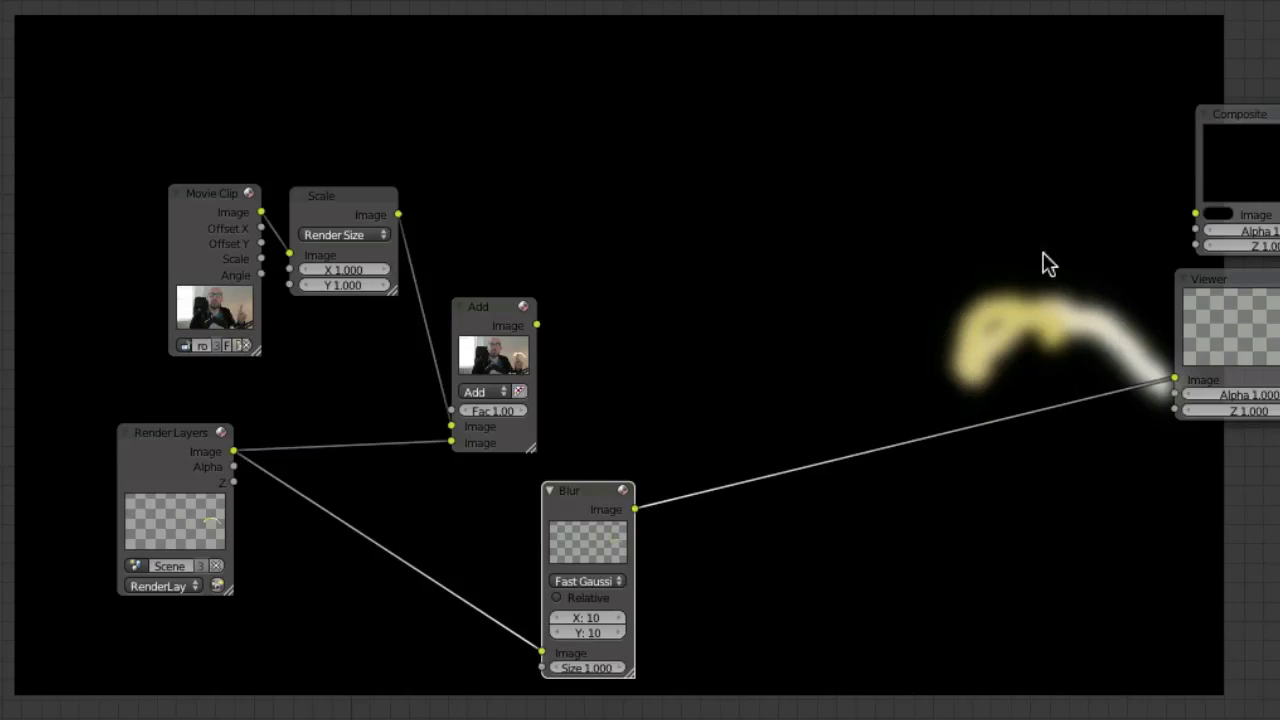
{"action": "left_click", "coordinate": [475, 316], "text": "ctrl+shift"}
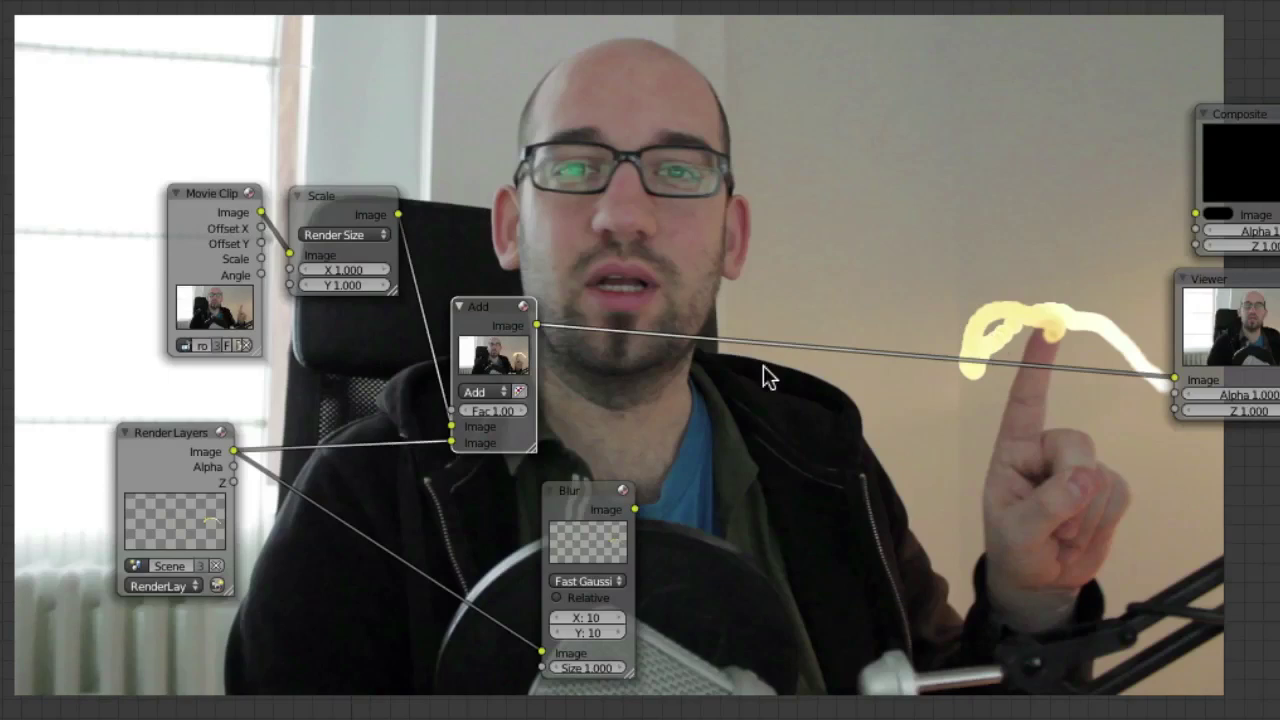
Duplicate the Add node and insert the copy into the link to the Viewer.
{"action": "left_click_drag", "start_coordinate": [566, 486], "coordinate": [612, 474]}
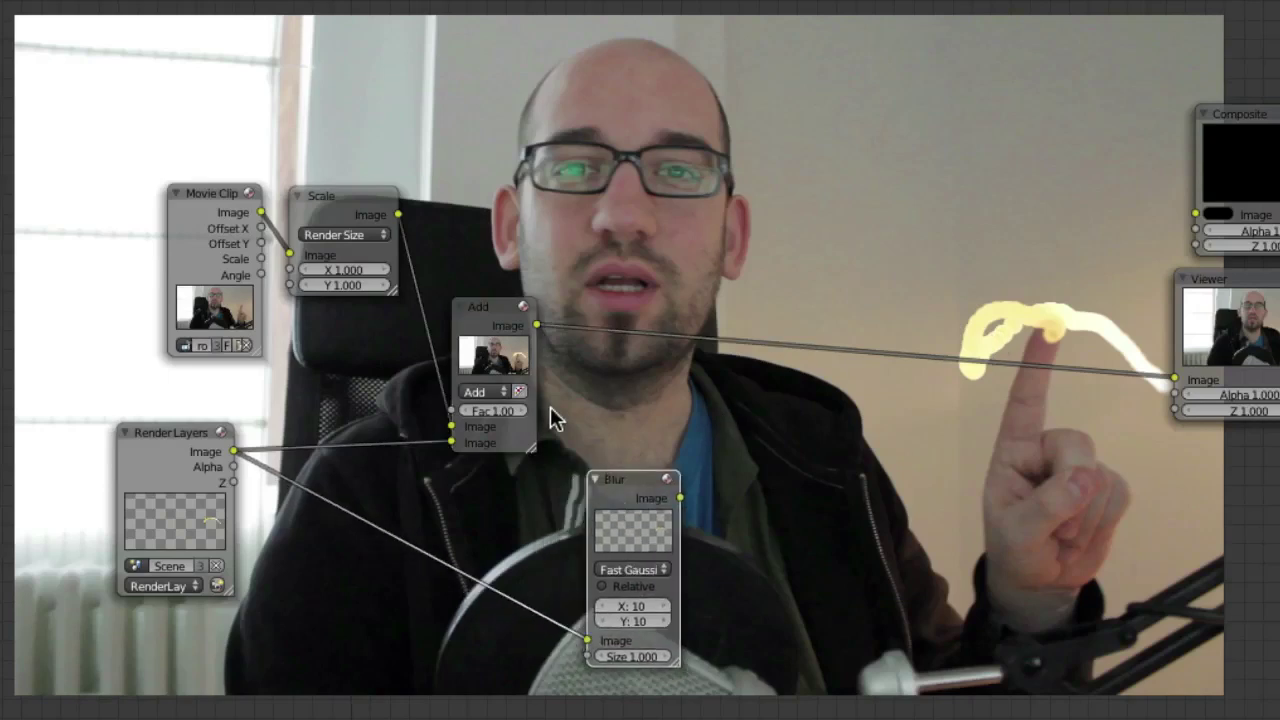
{"action": "left_click_drag", "start_coordinate": [486, 329], "coordinate": [478, 333]}
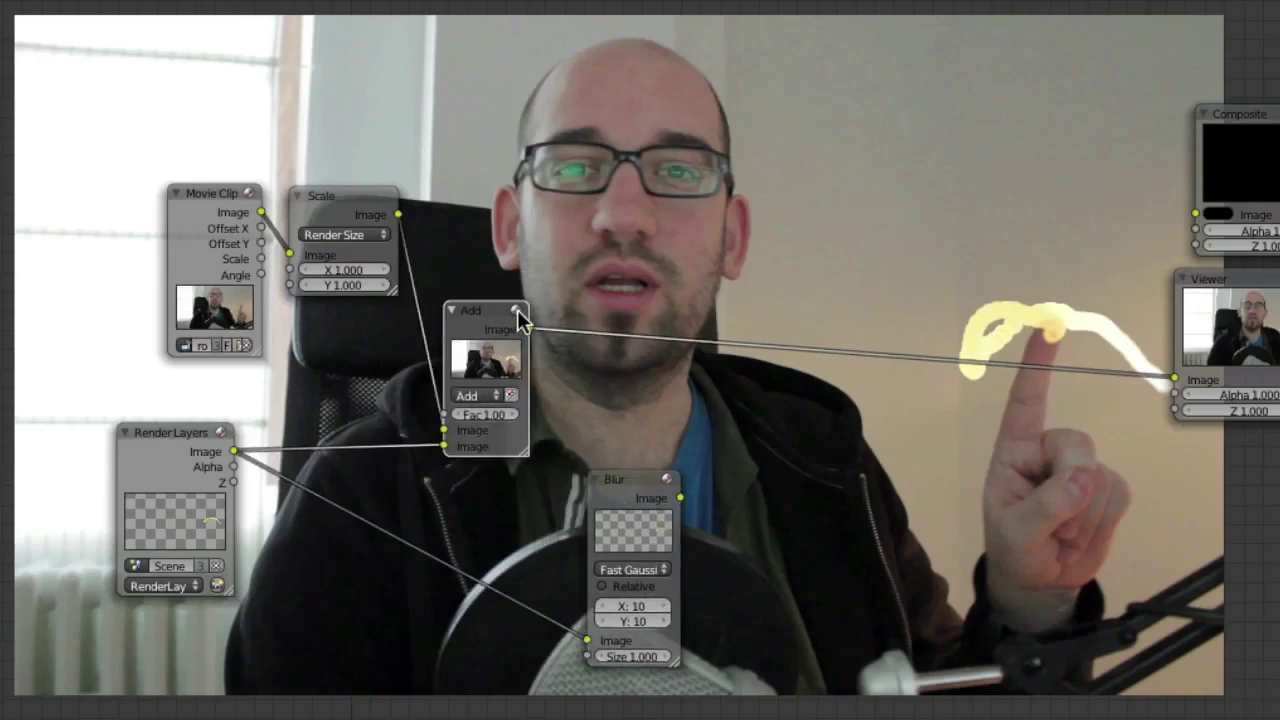
{"action": "key", "text": "shift+d"}
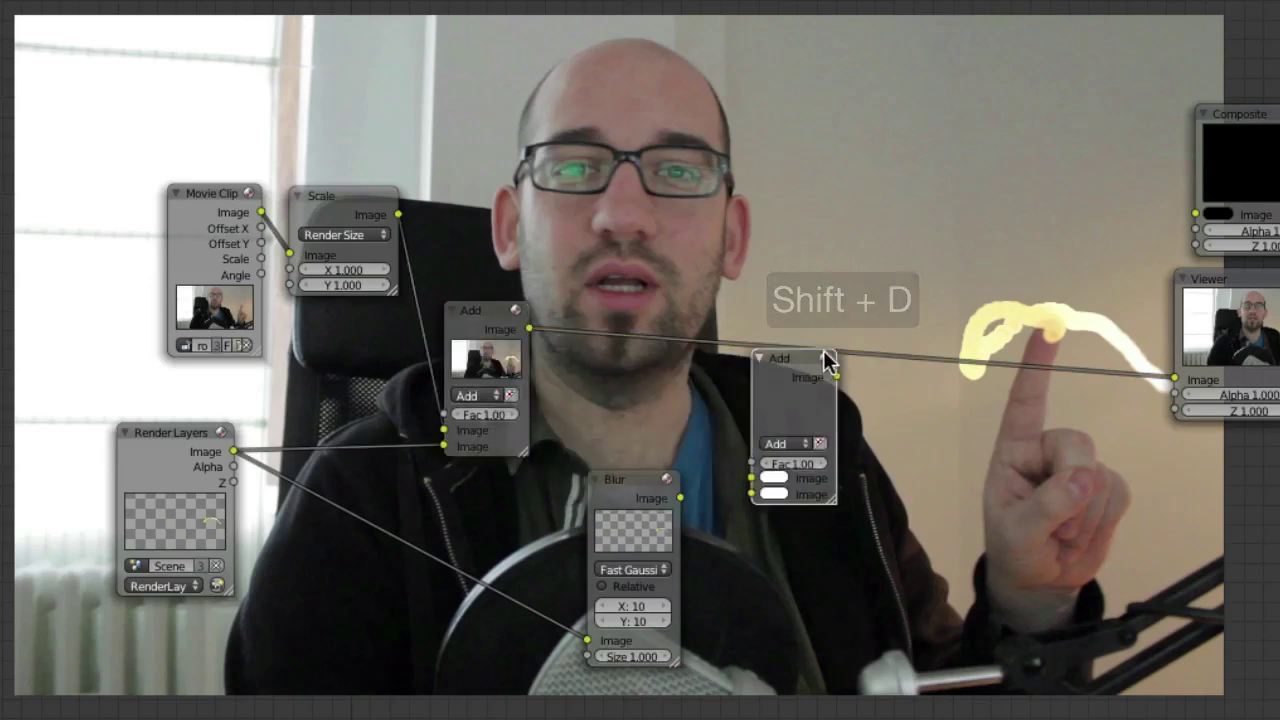
{"action": "left_click", "coordinate": [812, 297]}
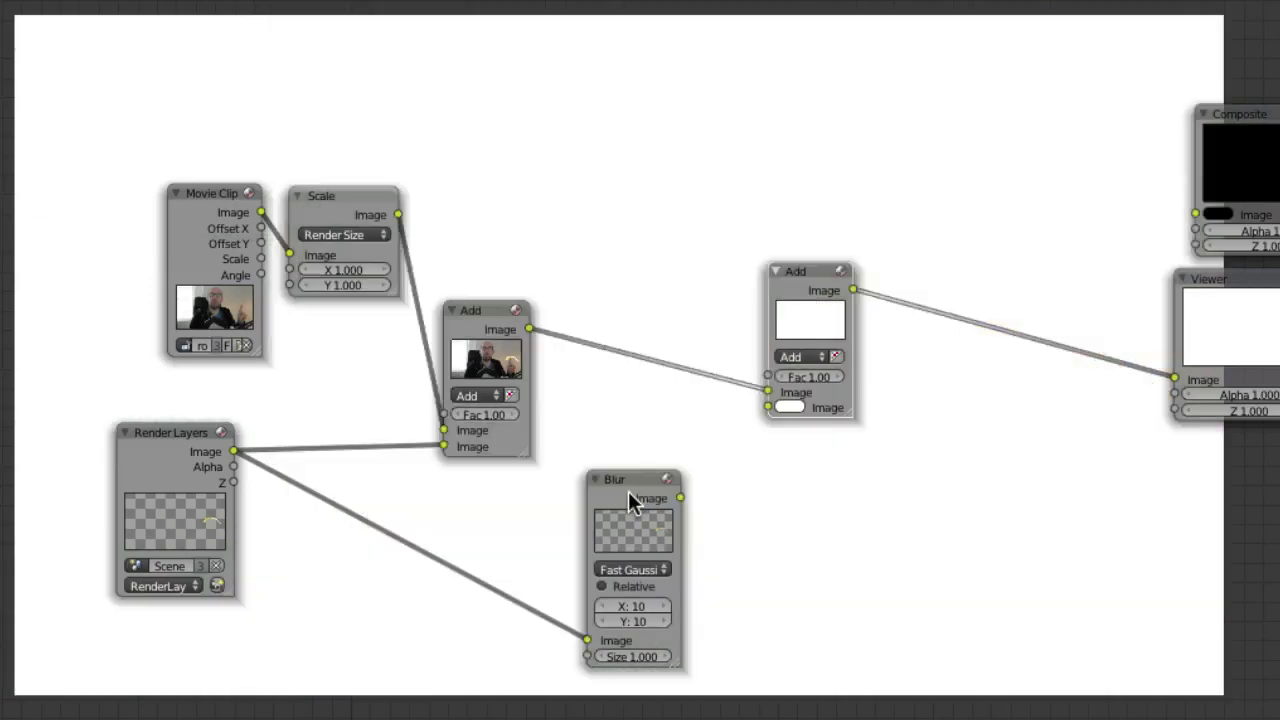
Connect the Blur node's Image output to the second Add node's lower Image input.
{"action": "left_click_drag", "start_coordinate": [628, 491], "coordinate": [521, 501]}
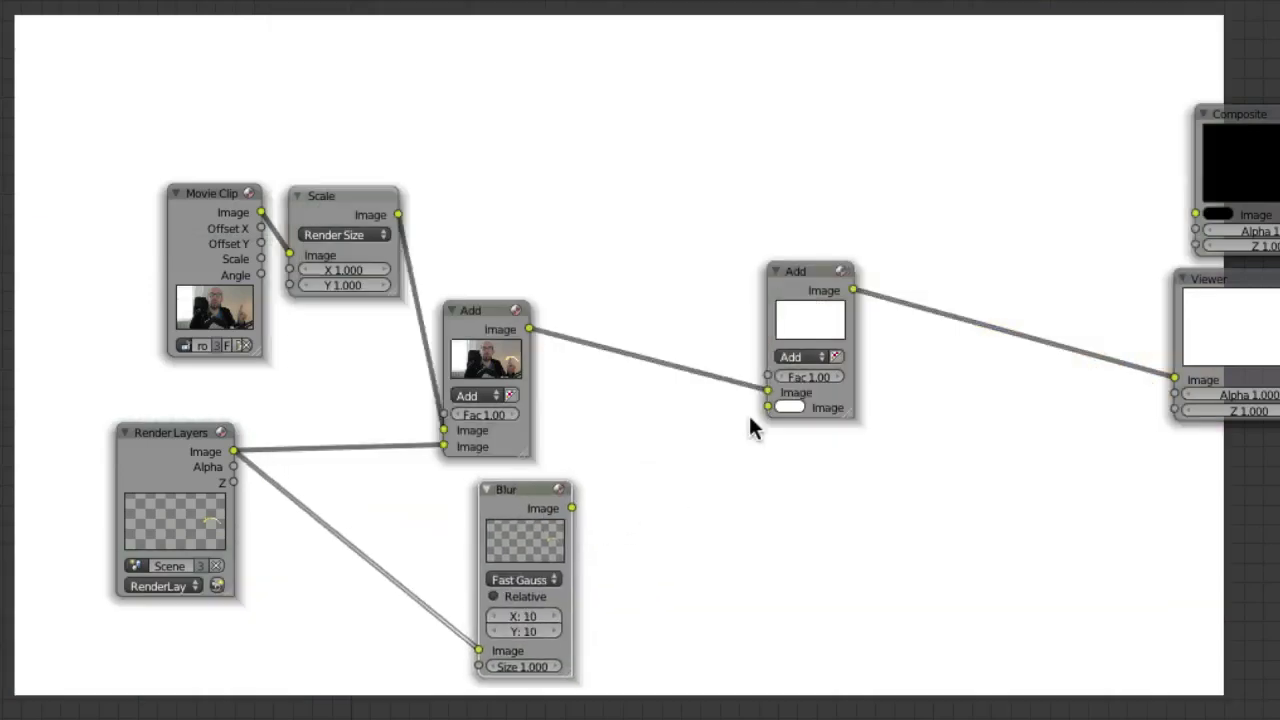
{"action": "left_click_drag", "start_coordinate": [799, 279], "coordinate": [819, 304]}
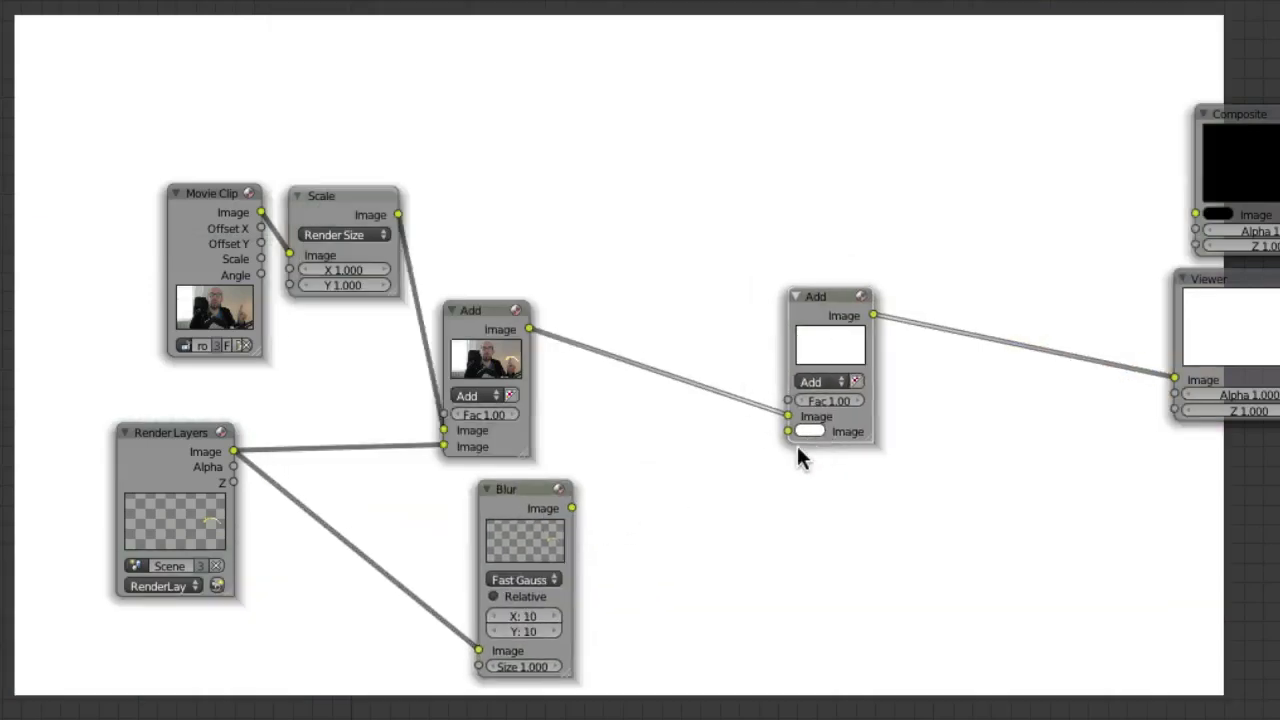
{"action": "left_click_drag", "start_coordinate": [571, 508], "coordinate": [1036, 378]}
{"action": "left_click_drag", "start_coordinate": [571, 508], "coordinate": [799, 427]}
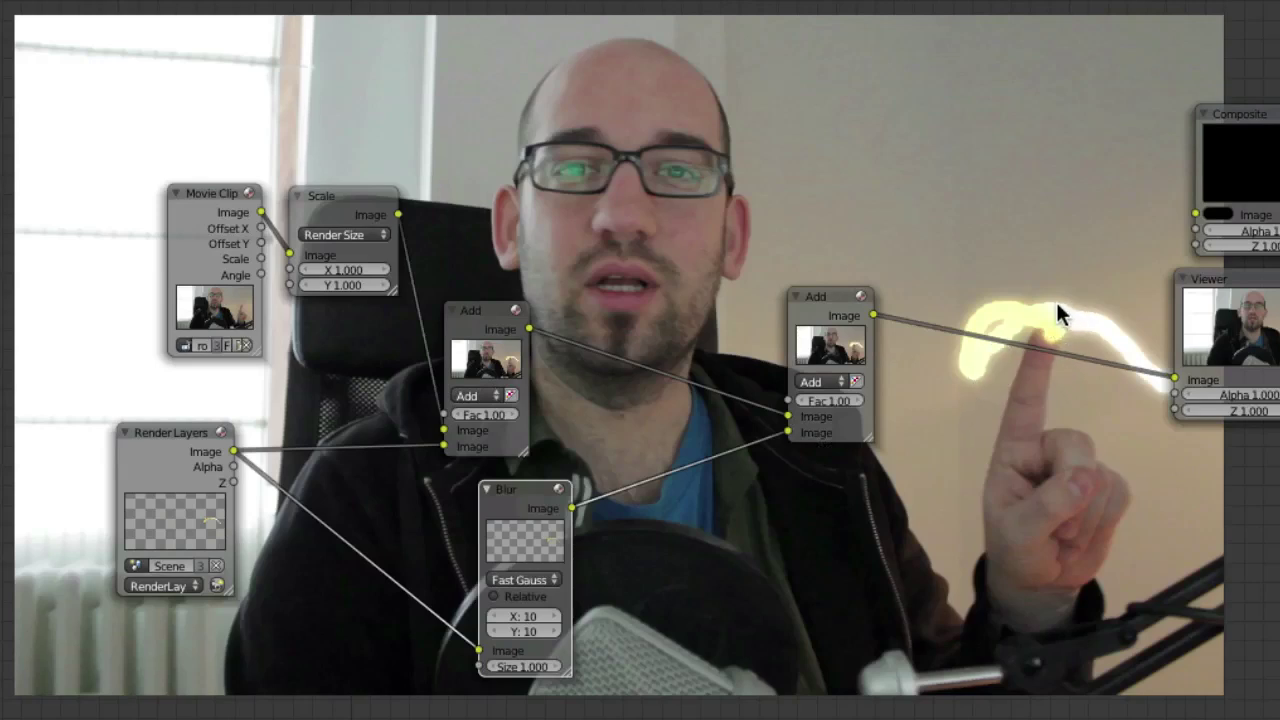
{"action": "middle_click_drag", "start_coordinate": [1063, 348], "coordinate": [1106, 383]}
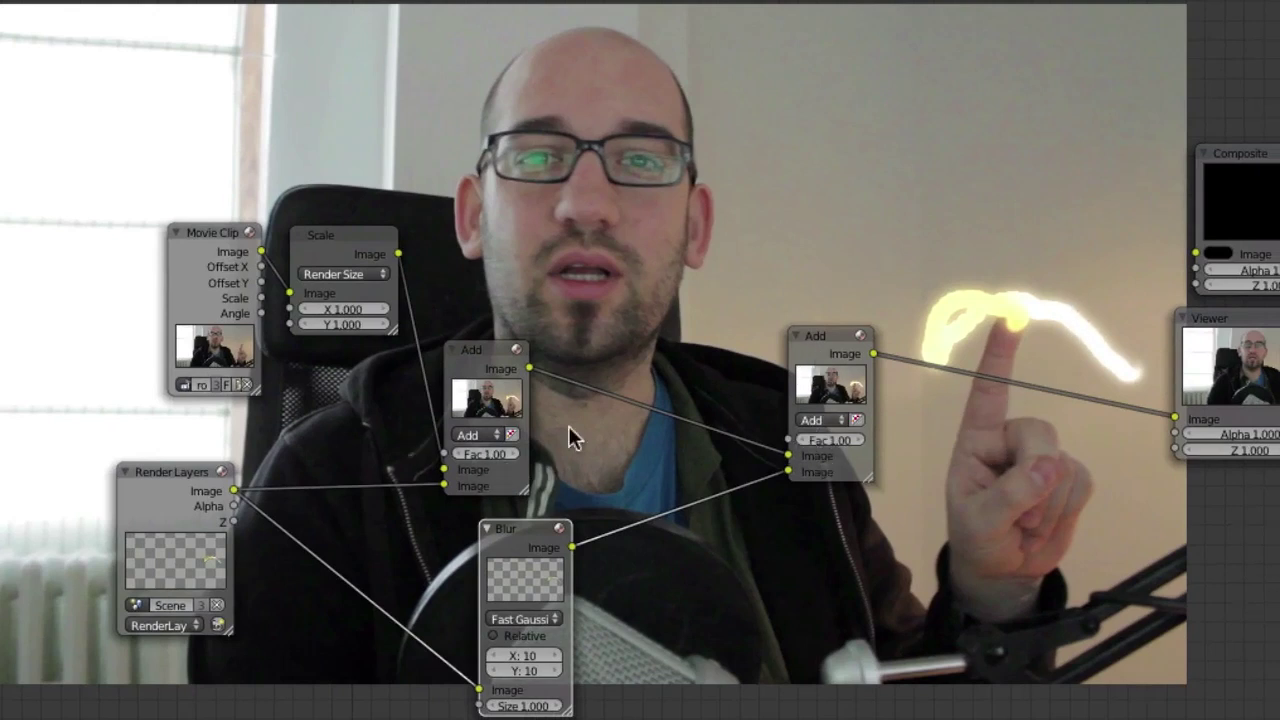
Set the first Add node's factor to 0.40.
{"action": "left_click", "coordinate": [460, 455]}
{"action": "left_click", "coordinate": [460, 454]}
{"action": "left_click", "coordinate": [460, 454]}
{"action": "left_click", "coordinate": [460, 454]}
{"action": "left_click", "coordinate": [461, 452]}
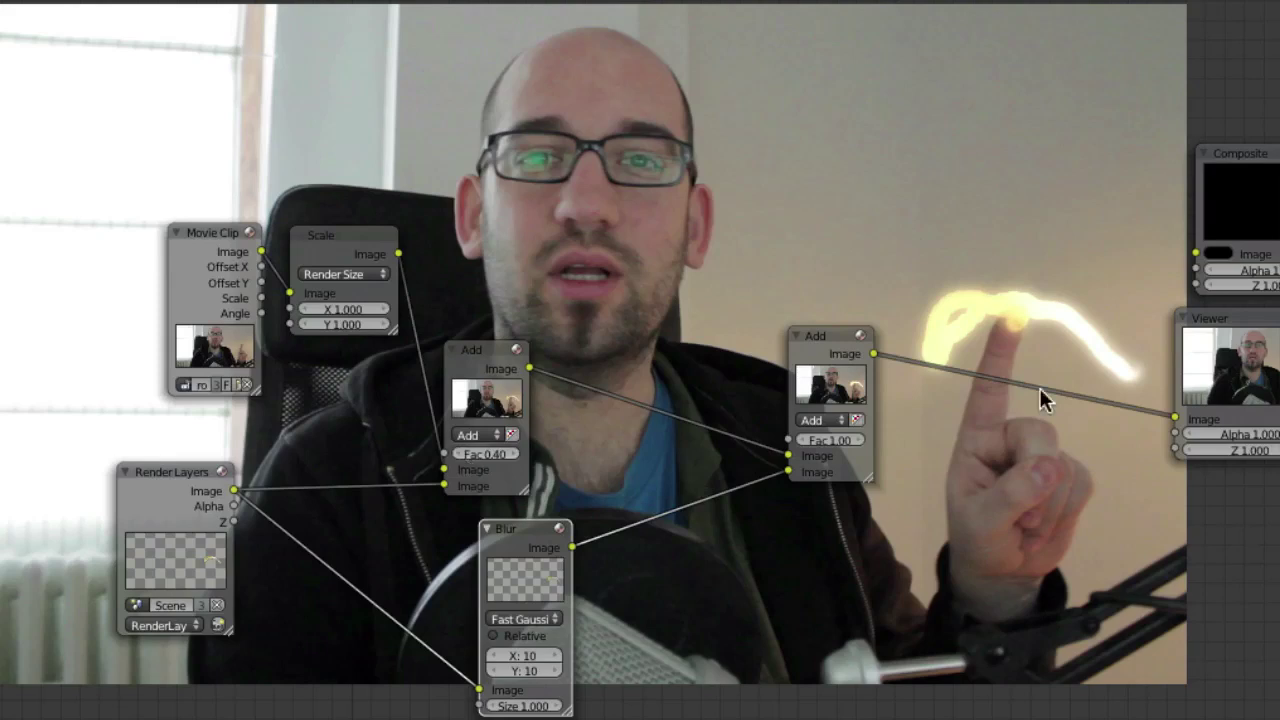
{"action": "left_click", "coordinate": [461, 452]}
{"action": "left_click", "coordinate": [514, 452]}
Insert a third Add node into the Viewer link and duplicate the Blur node.
{"action": "left_click_drag", "start_coordinate": [844, 359], "coordinate": [702, 397]}
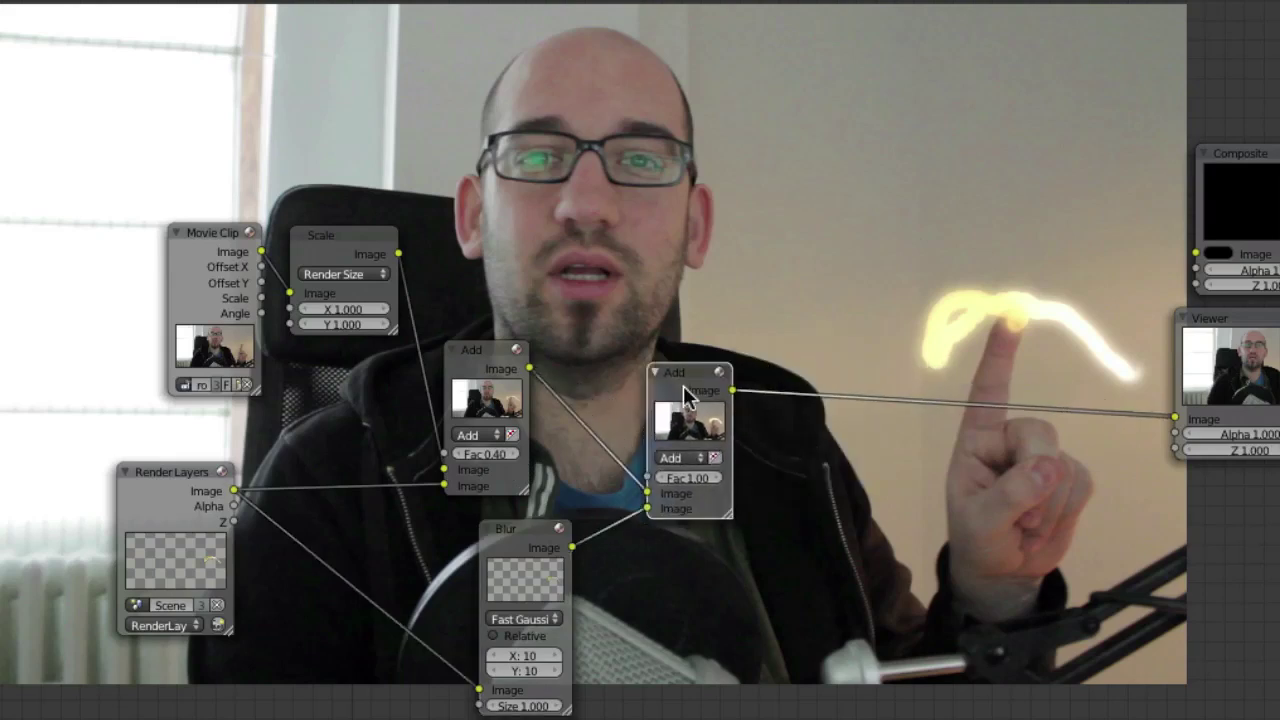
{"action": "key", "text": "shift+d"}
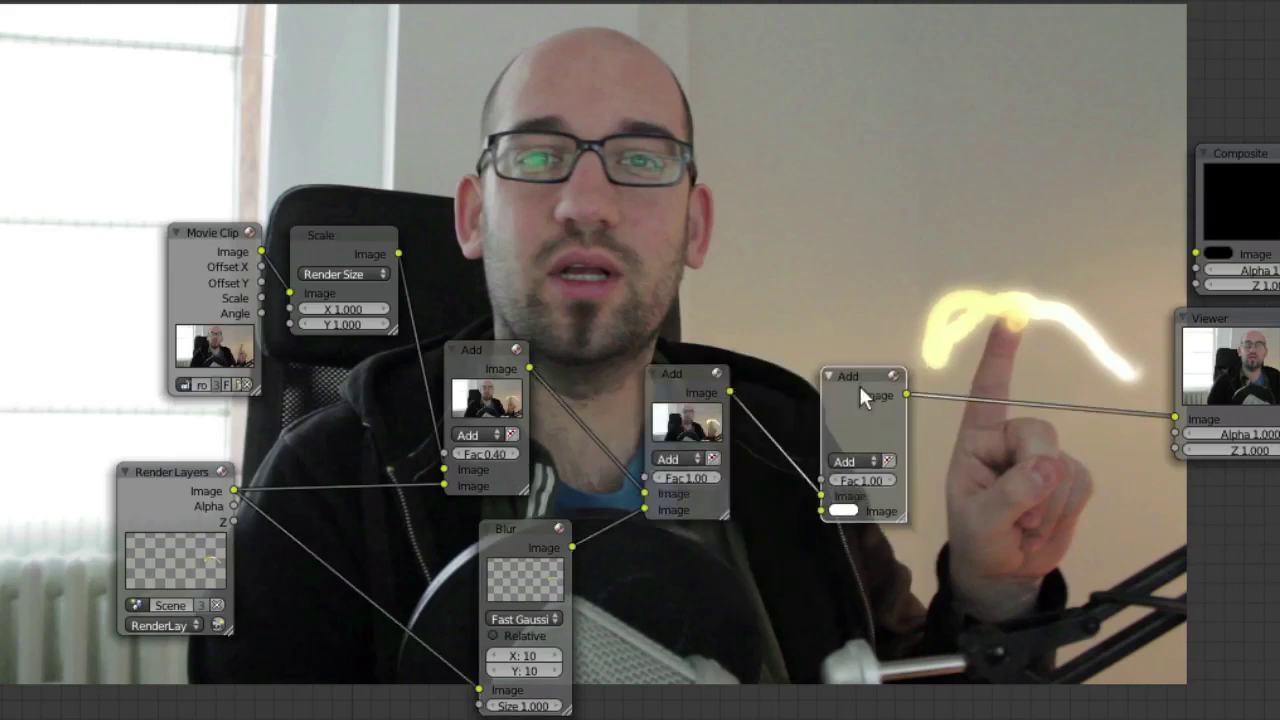
{"action": "left_click", "coordinate": [859, 383]}
{"action": "left_click", "coordinate": [552, 553]}
{"action": "key", "text": "shift+d"}
{"action": "left_click_drag", "start_coordinate": [545, 545], "coordinate": [682, 710]}
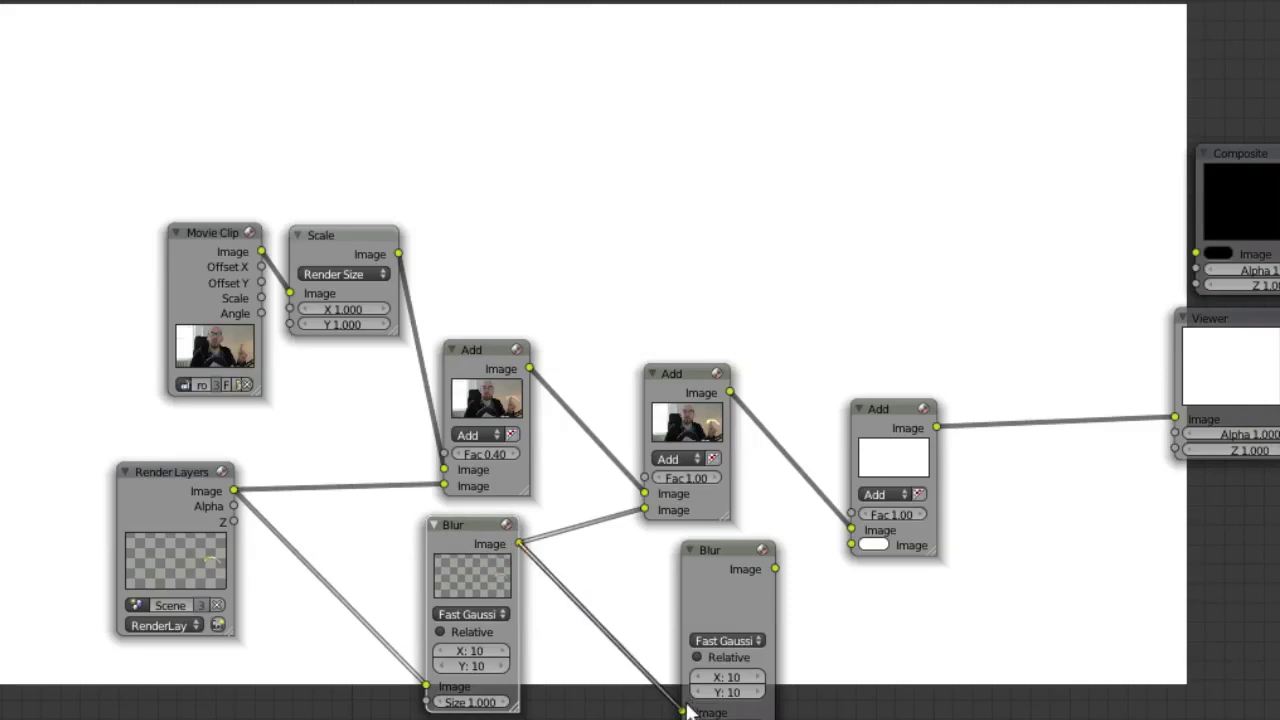
Set the copied blur to 100×100, then preview it and the third Add's combined glow.
{"action": "left_click", "coordinate": [735, 683]}
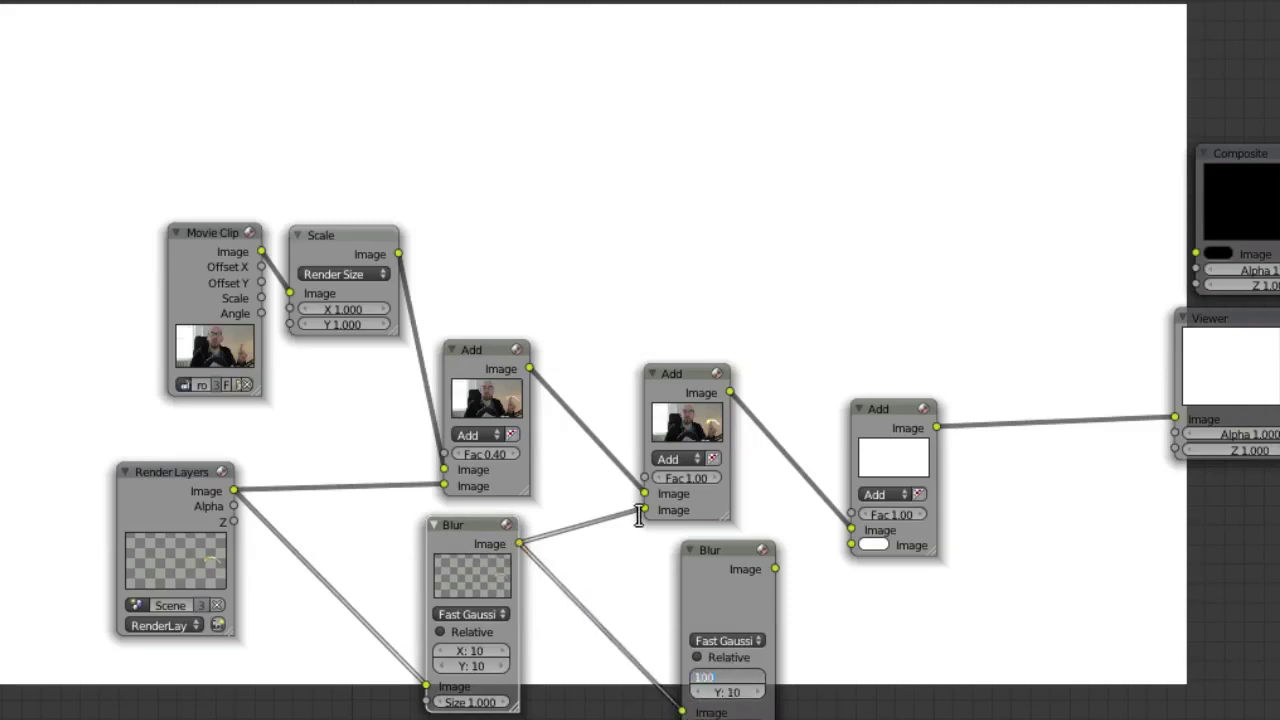
{"action": "key", "text": "Tab"}
{"action": "key", "text": "Return"}
{"action": "left_click", "coordinate": [712, 560], "text": "ctrl+shift"}
{"action": "left_click_drag", "start_coordinate": [737, 557], "coordinate": [702, 571]}
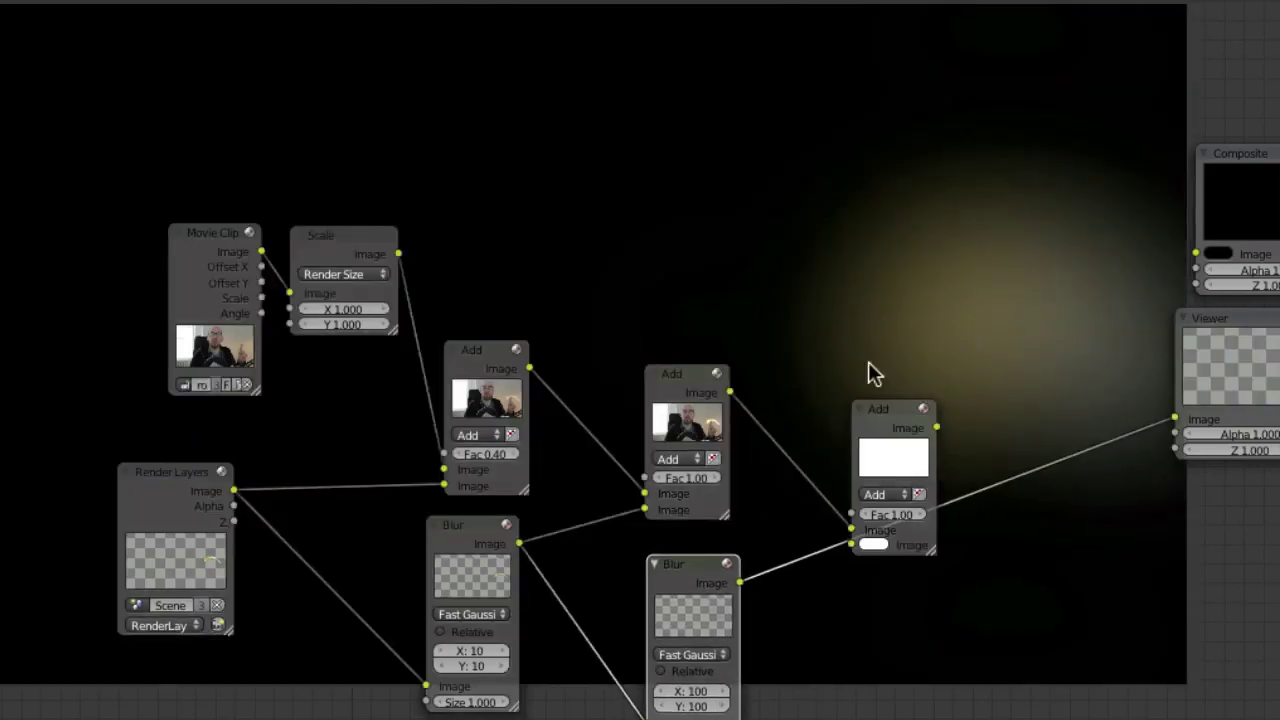
{"action": "left_click", "coordinate": [891, 427], "text": "ctrl+shift"}
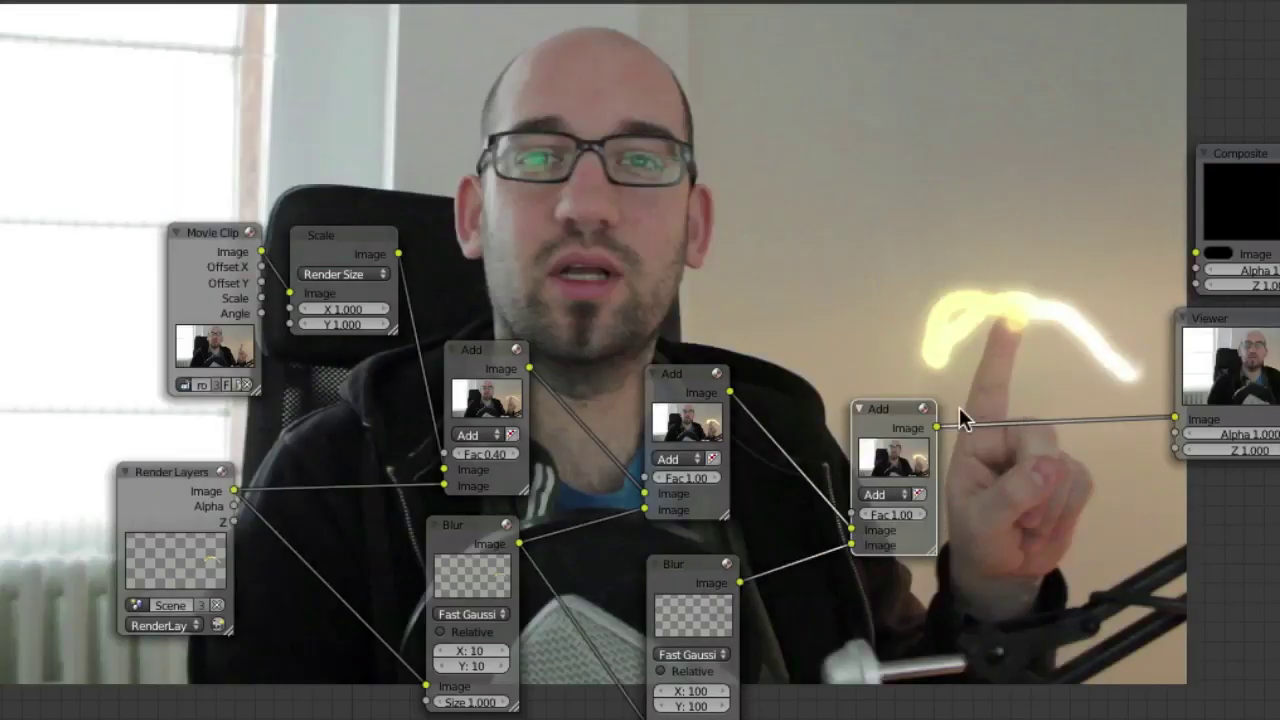
{"action": "middle_click_drag", "start_coordinate": [1032, 365], "coordinate": [933, 440]}
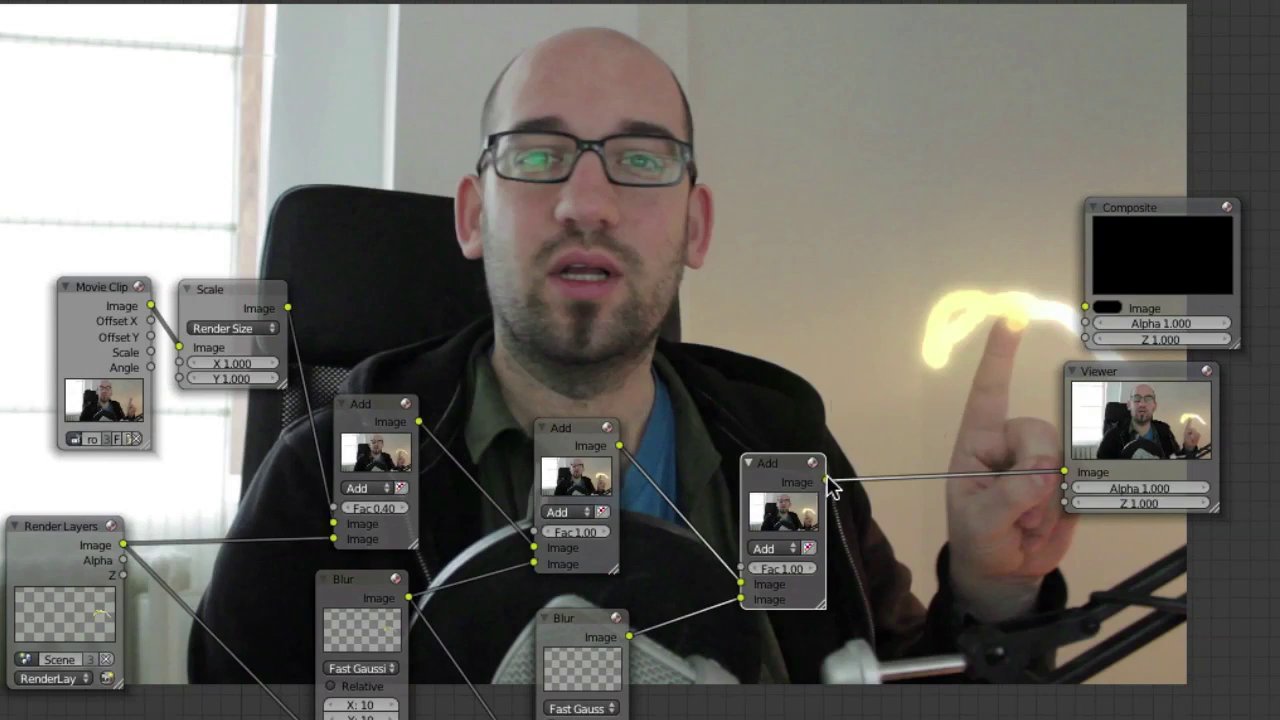
Connect the last Add node's output to the Composite node and expand the render Output settings.
{"action": "left_click_drag", "start_coordinate": [788, 492], "coordinate": [1130, 212]}
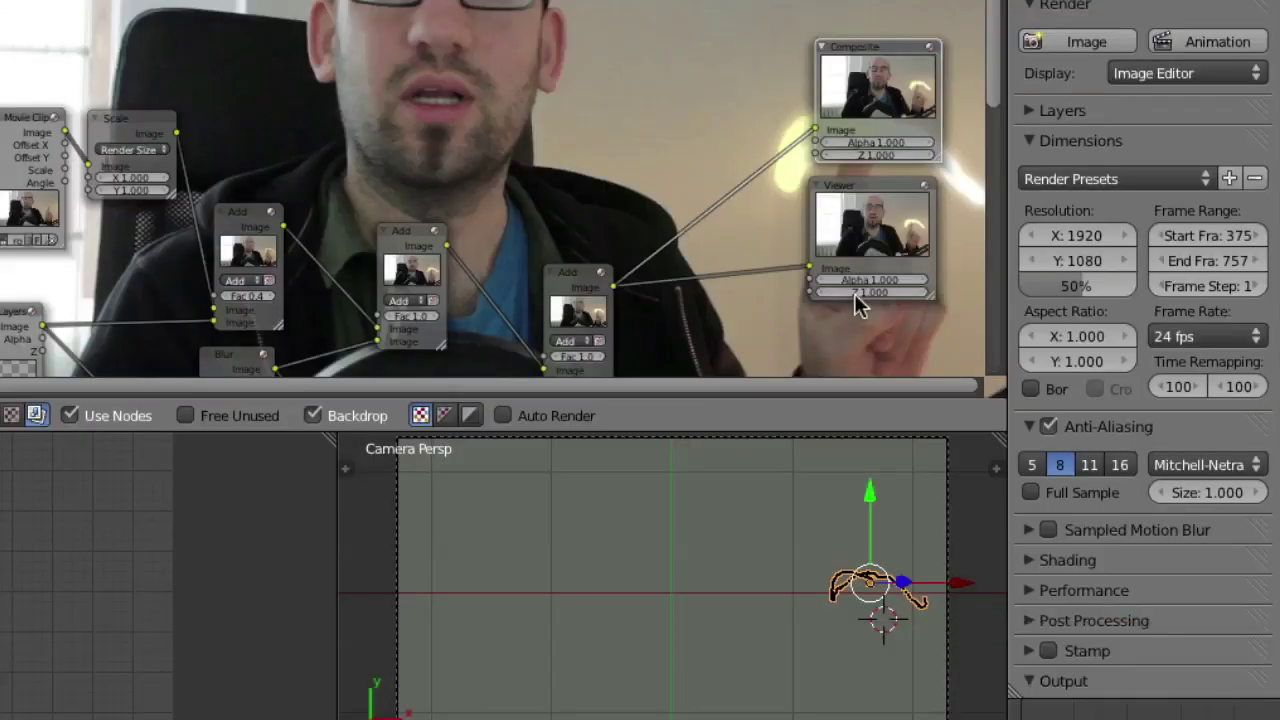
{"action": "left_click_drag", "start_coordinate": [874, 96], "coordinate": [880, 88]}
{"action": "left_click", "coordinate": [1063, 681]}
{"action": "scroll", "coordinate": [1070, 660], "scroll_direction": "down", "scroll_amount": 5}
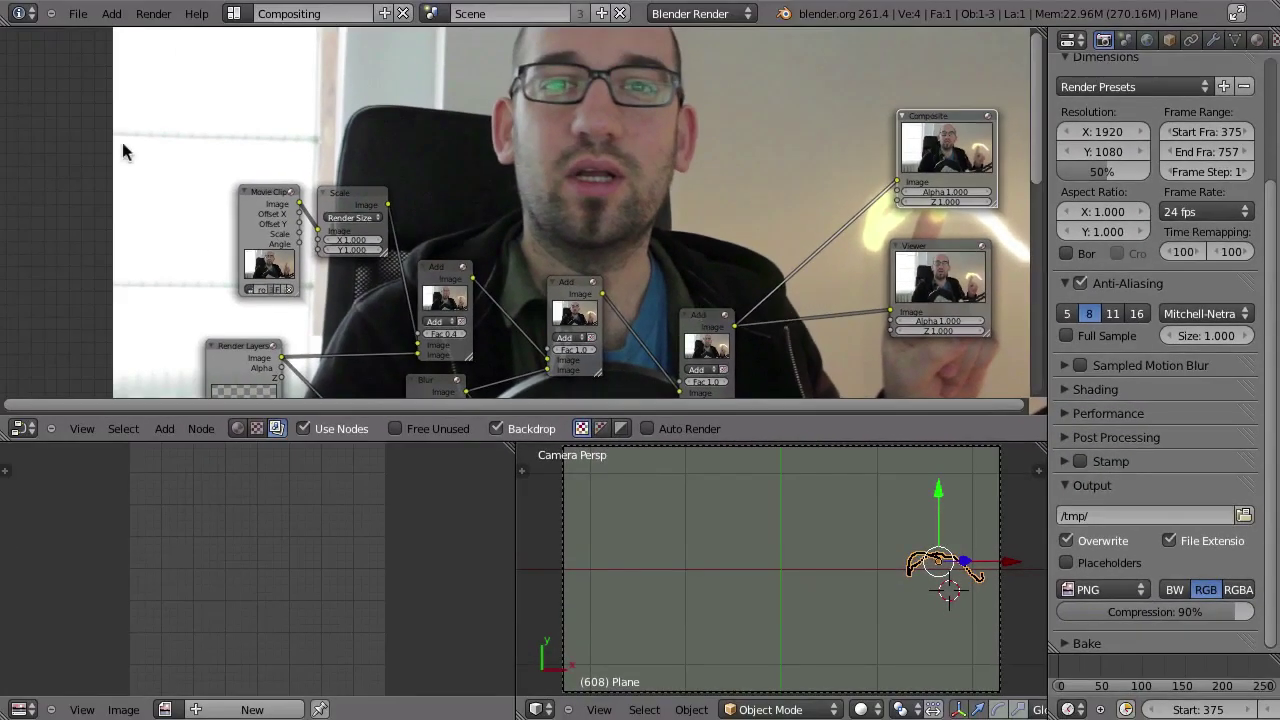
Begin File > Save As and increment the file name to track05.blend.
{"action": "key", "text": "F2"}
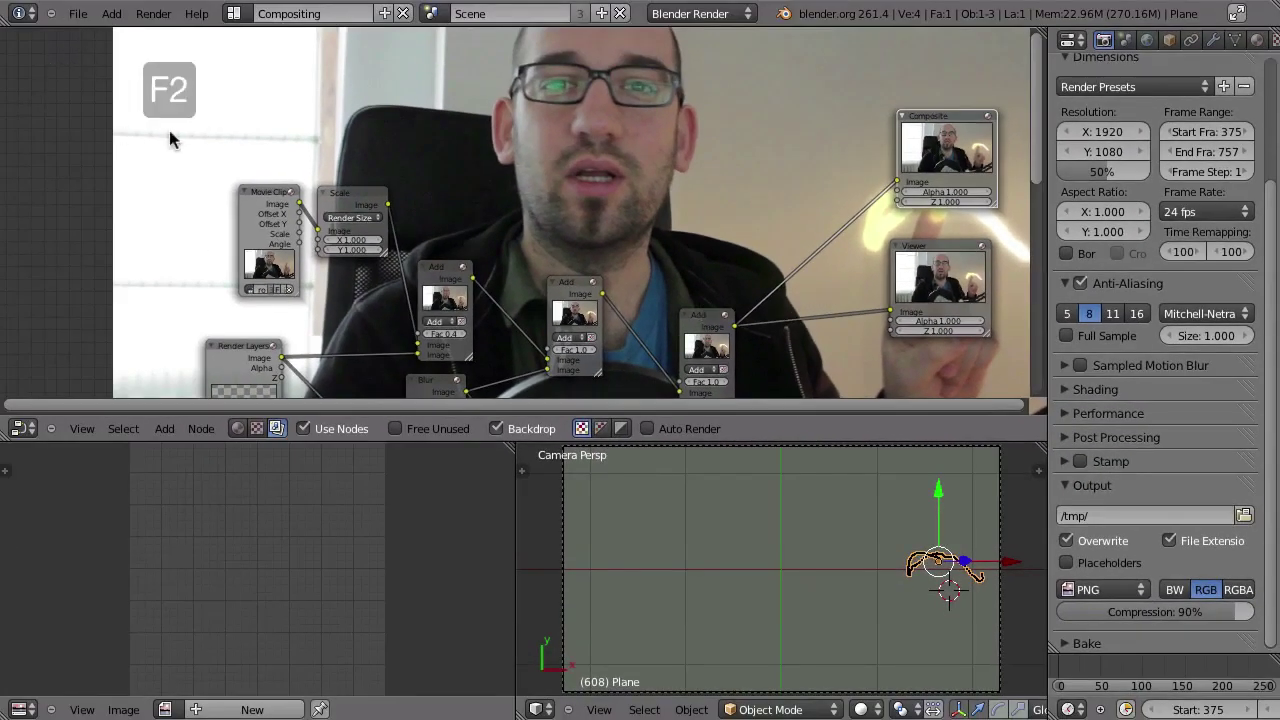
{"action": "left_click", "coordinate": [79, 15]}
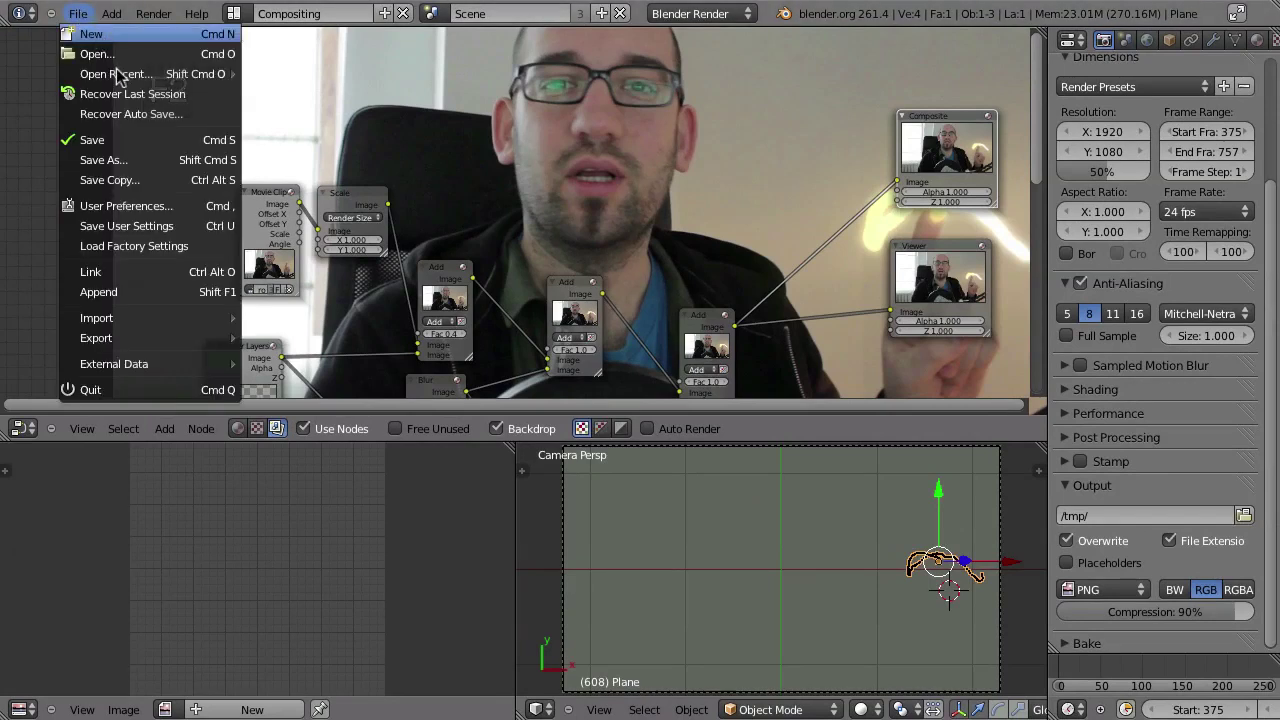
{"action": "left_click", "coordinate": [105, 162]}
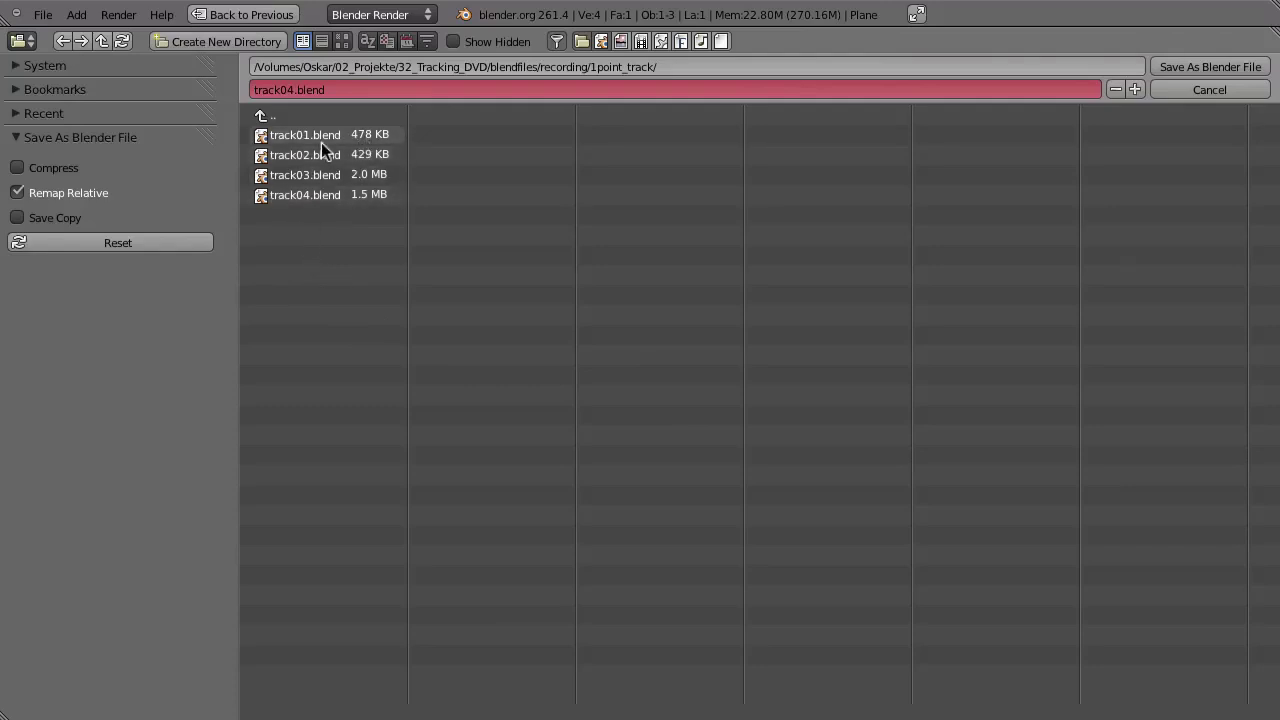
{"action": "left_click", "coordinate": [1136, 89]}
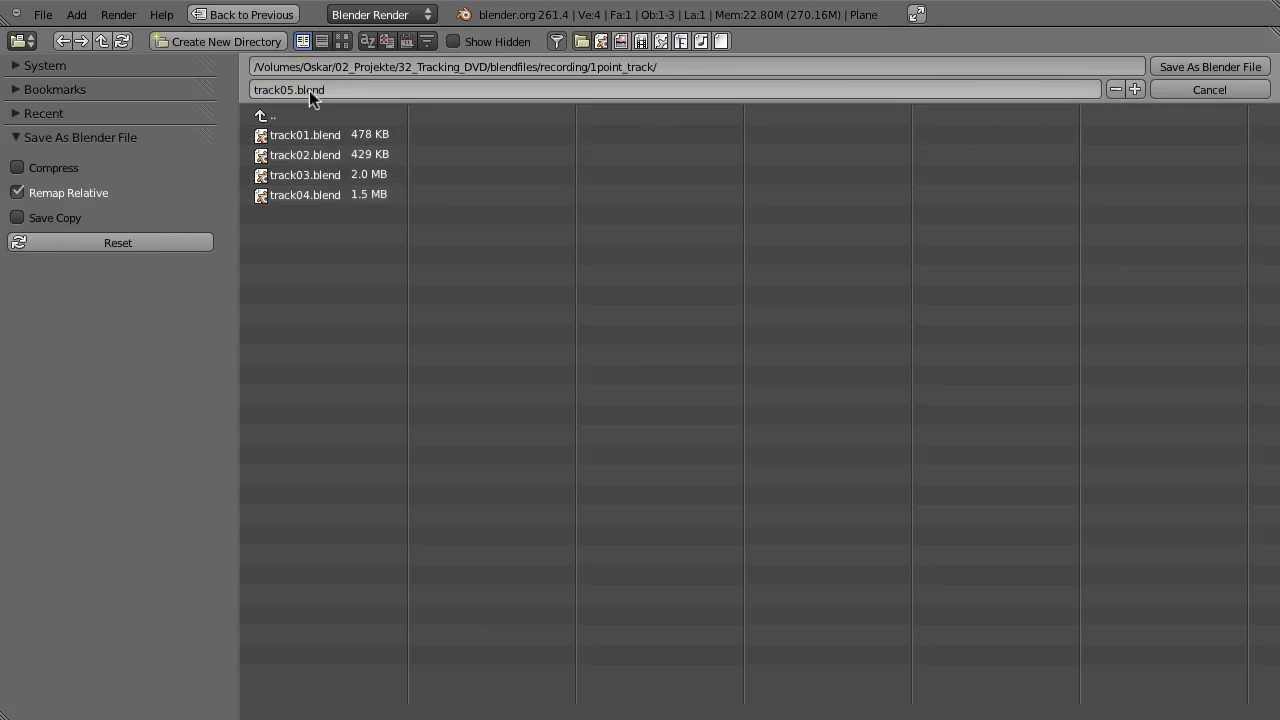
Save the project as track05.blend and set the render output path to //render/.
{"action": "left_click", "coordinate": [1197, 66]}
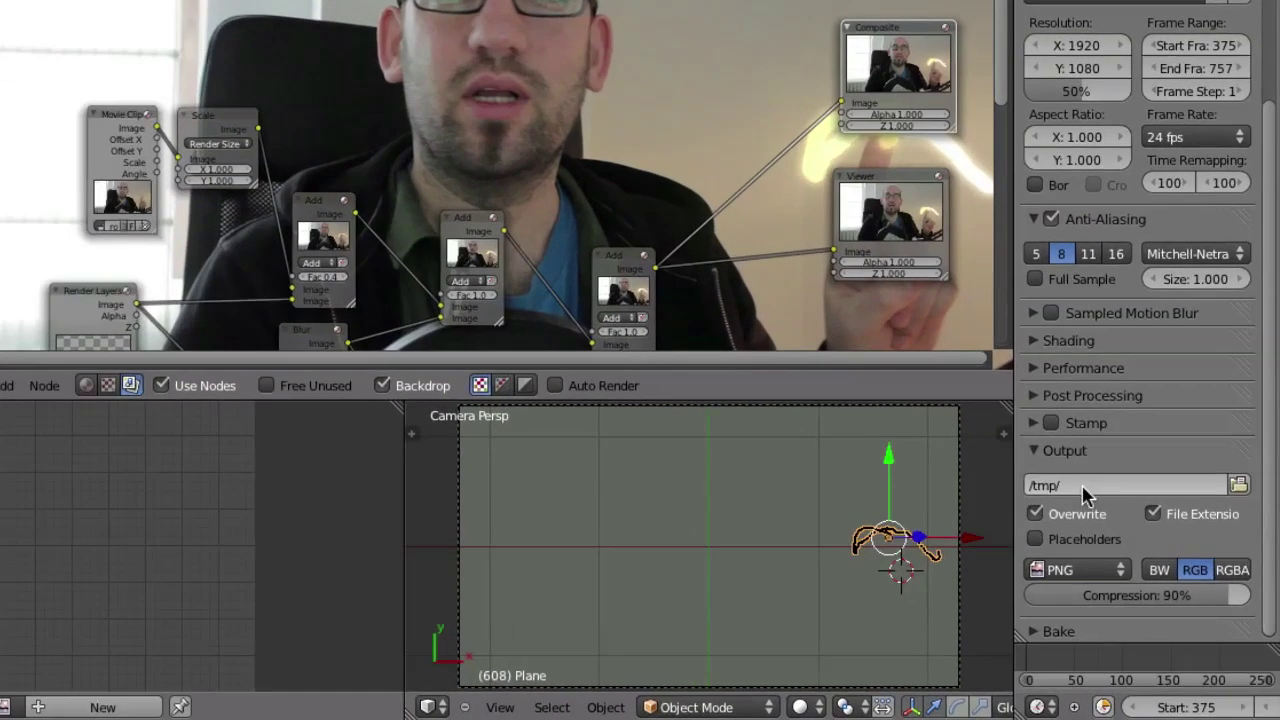
{"action": "left_click", "coordinate": [1112, 517]}
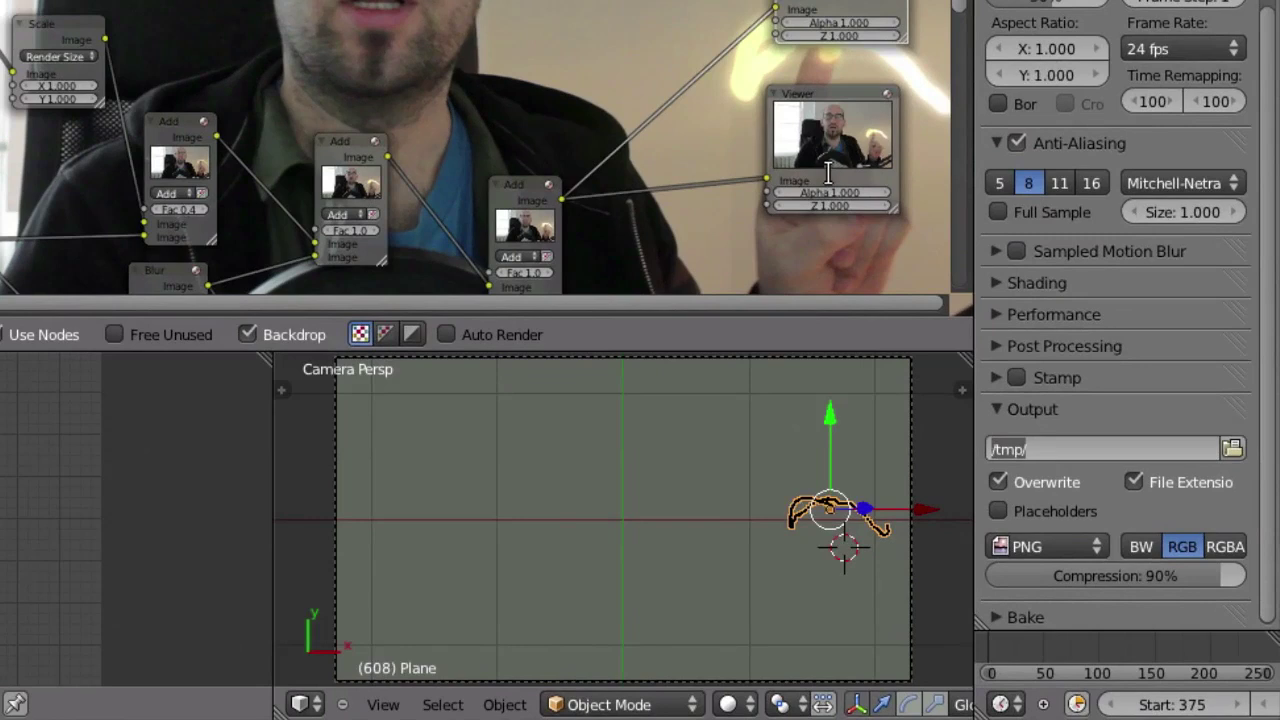
{"action": "type", "text": "//"}
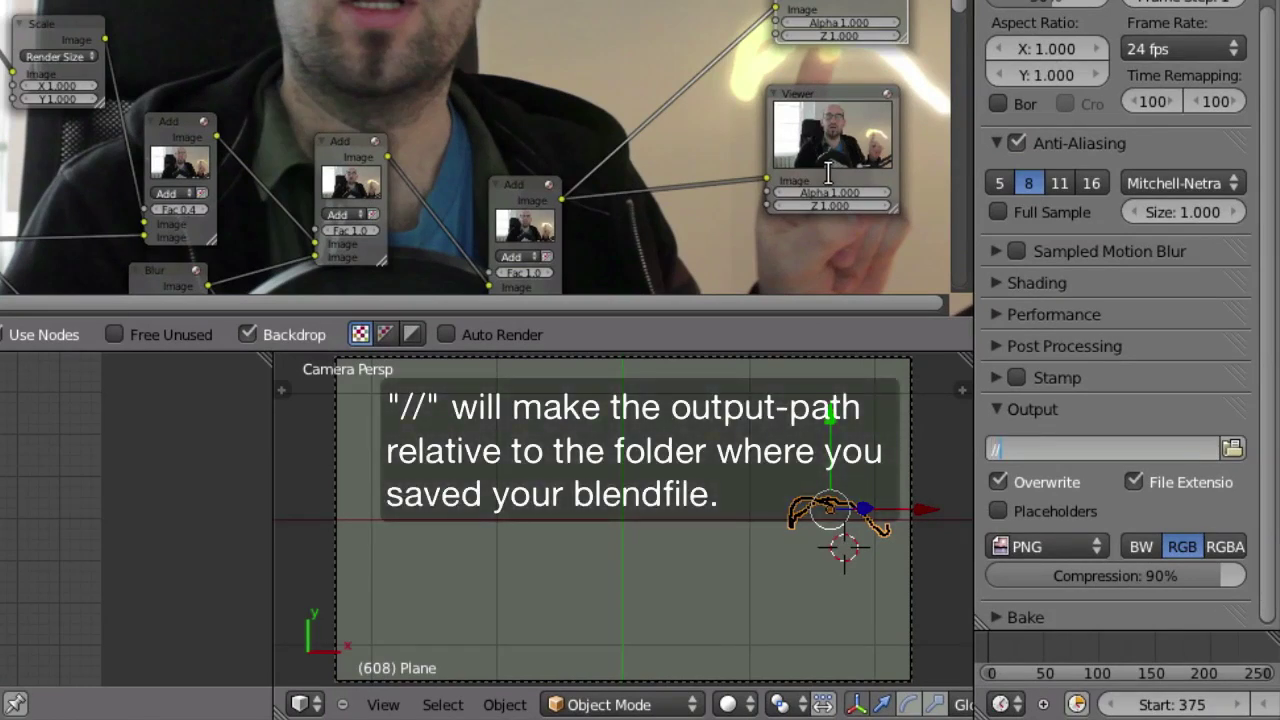
{"action": "type", "text": "render/"}
{"action": "key", "text": "Return"}
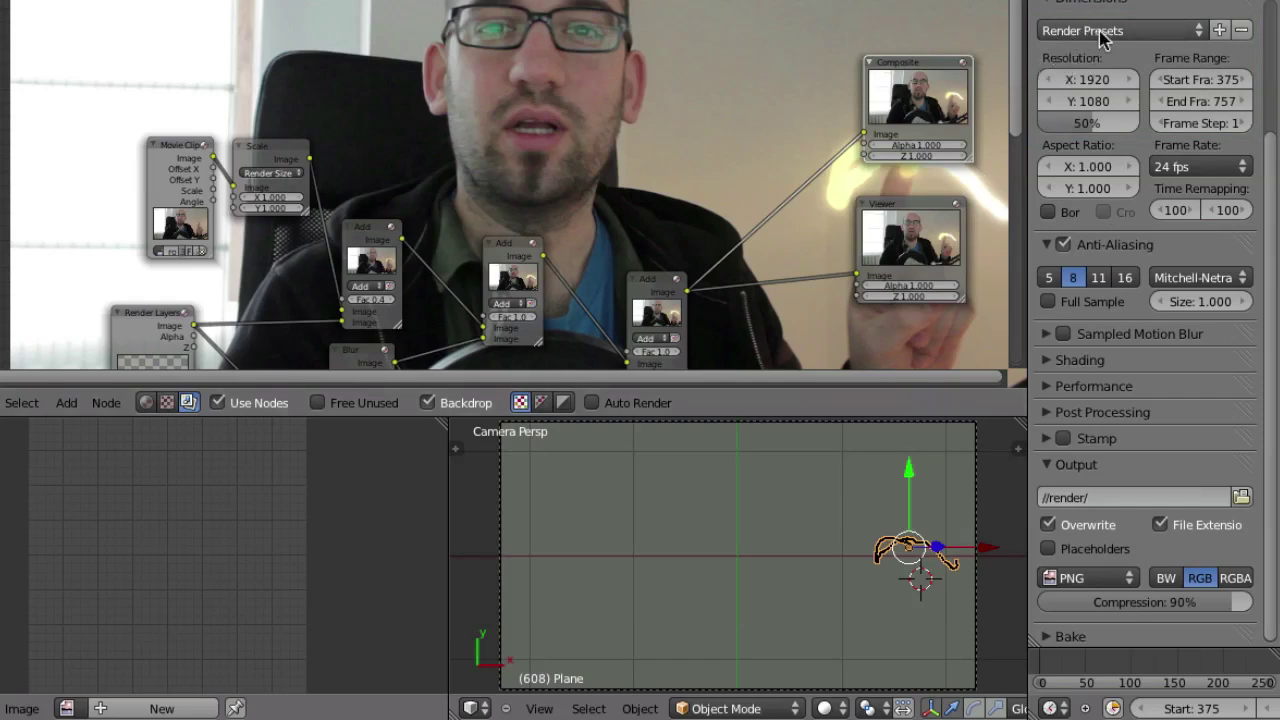
{"action": "scroll", "coordinate": [1075, 66], "scroll_direction": "up", "scroll_amount": 1}
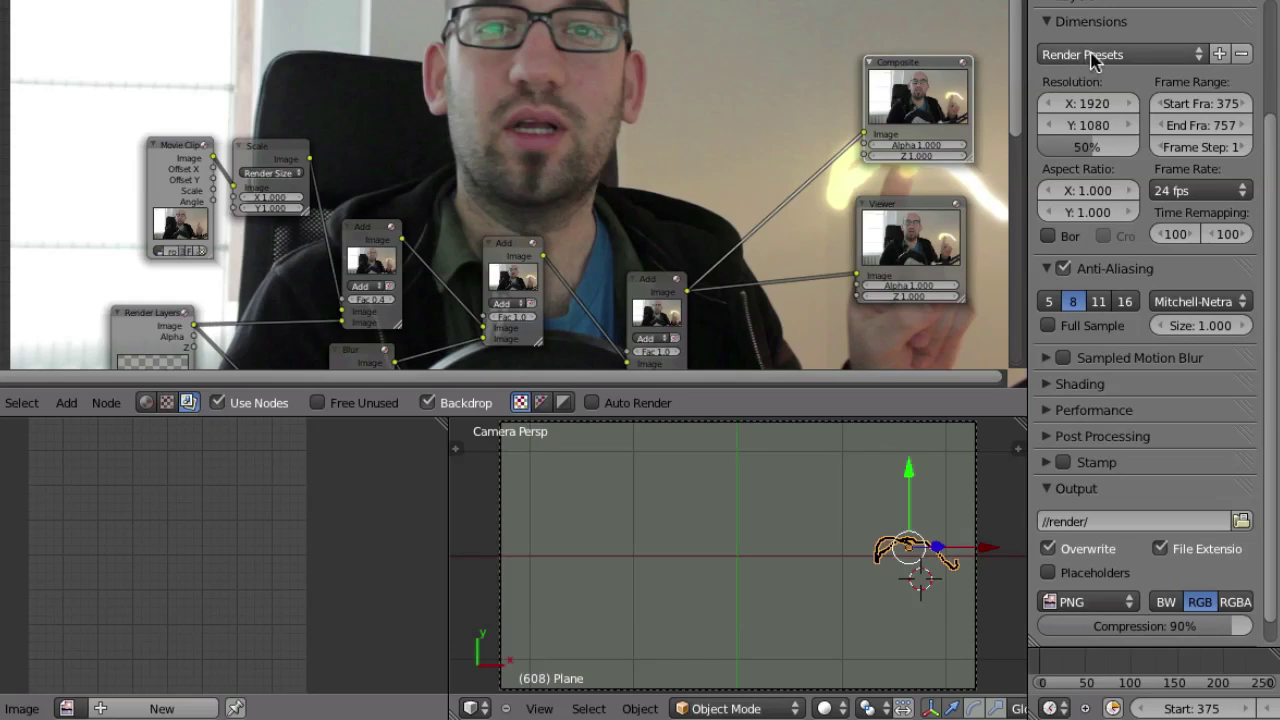
{"action": "left_click", "coordinate": [1087, 57]}
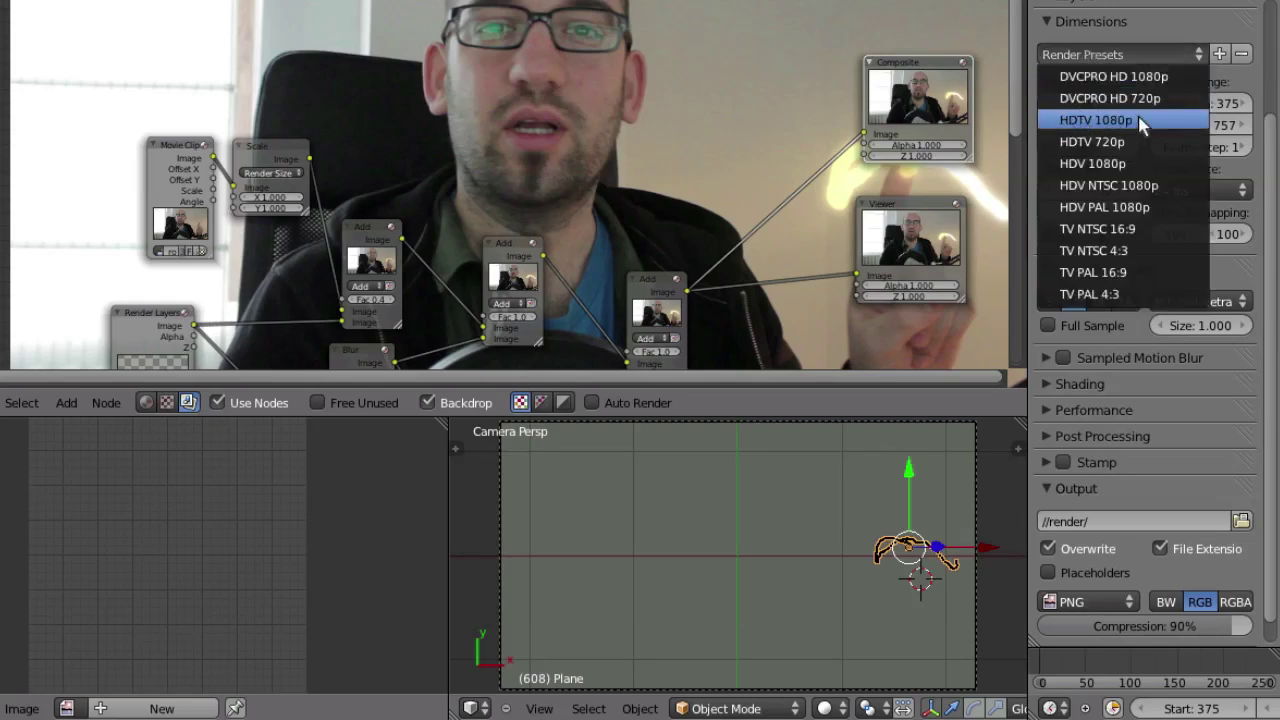
{"action": "left_click", "coordinate": [1118, 142]}
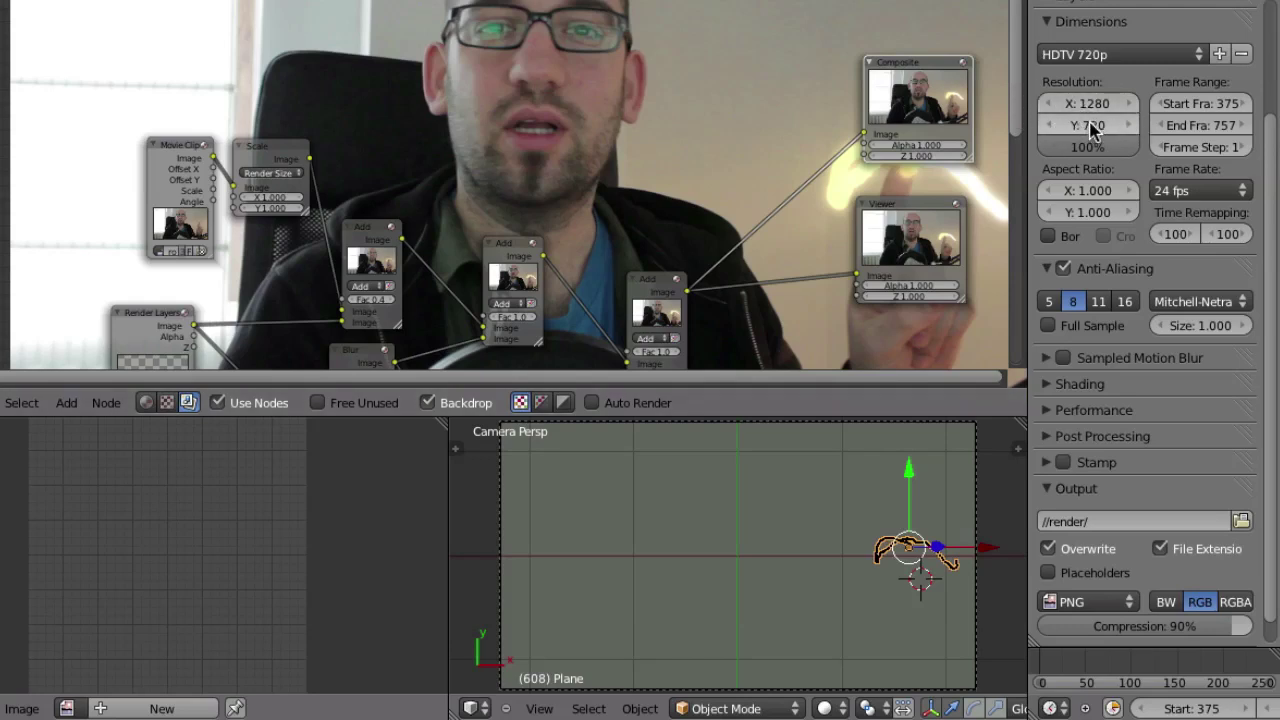
{"action": "scroll", "coordinate": [1120, 180], "scroll_direction": "up", "scroll_amount": 2}
{"action": "scroll", "coordinate": [1155, 90], "scroll_direction": "up", "scroll_amount": 4}
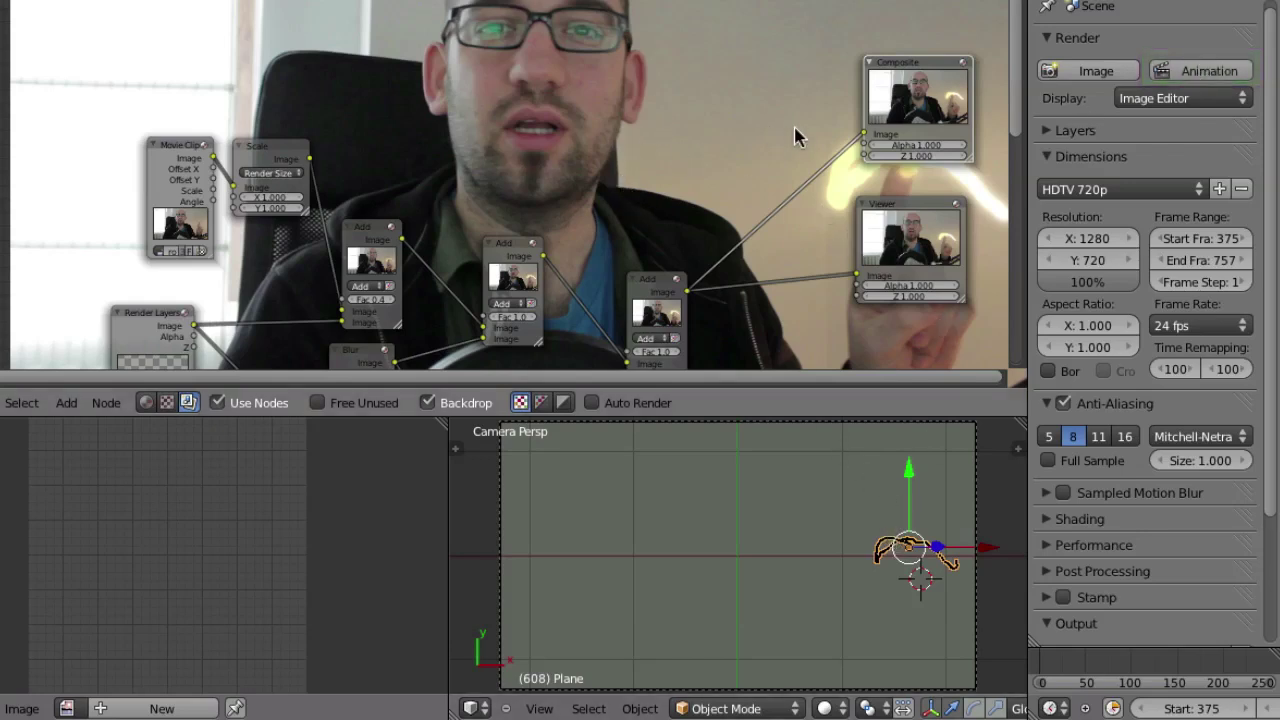
{"action": "scroll", "coordinate": [1097, 490], "scroll_direction": "down", "scroll_amount": 2}
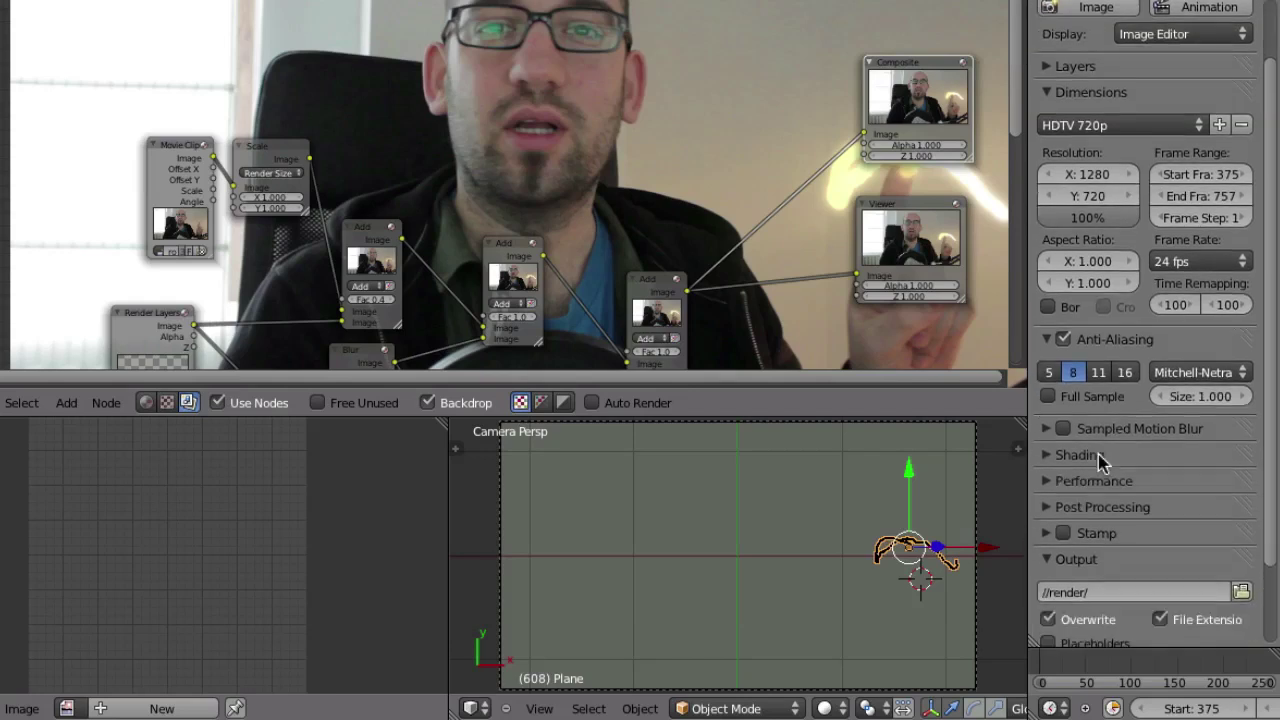
{"action": "scroll", "coordinate": [1175, 45], "scroll_direction": "up", "scroll_amount": 4}
Render the composite as an animation, then reload the default start-up file.
{"action": "left_click", "coordinate": [1200, 74]}
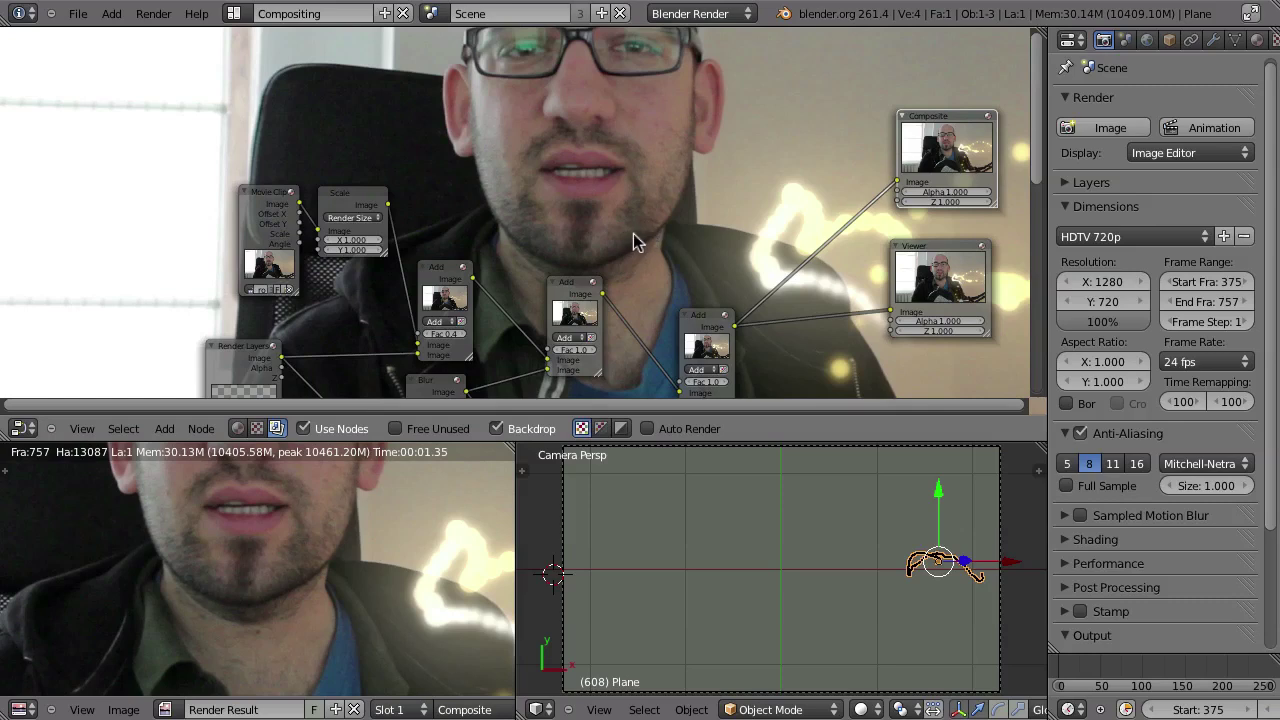
{"action": "key", "text": "ctrl+n"}
{"action": "left_click", "coordinate": [579, 193]}
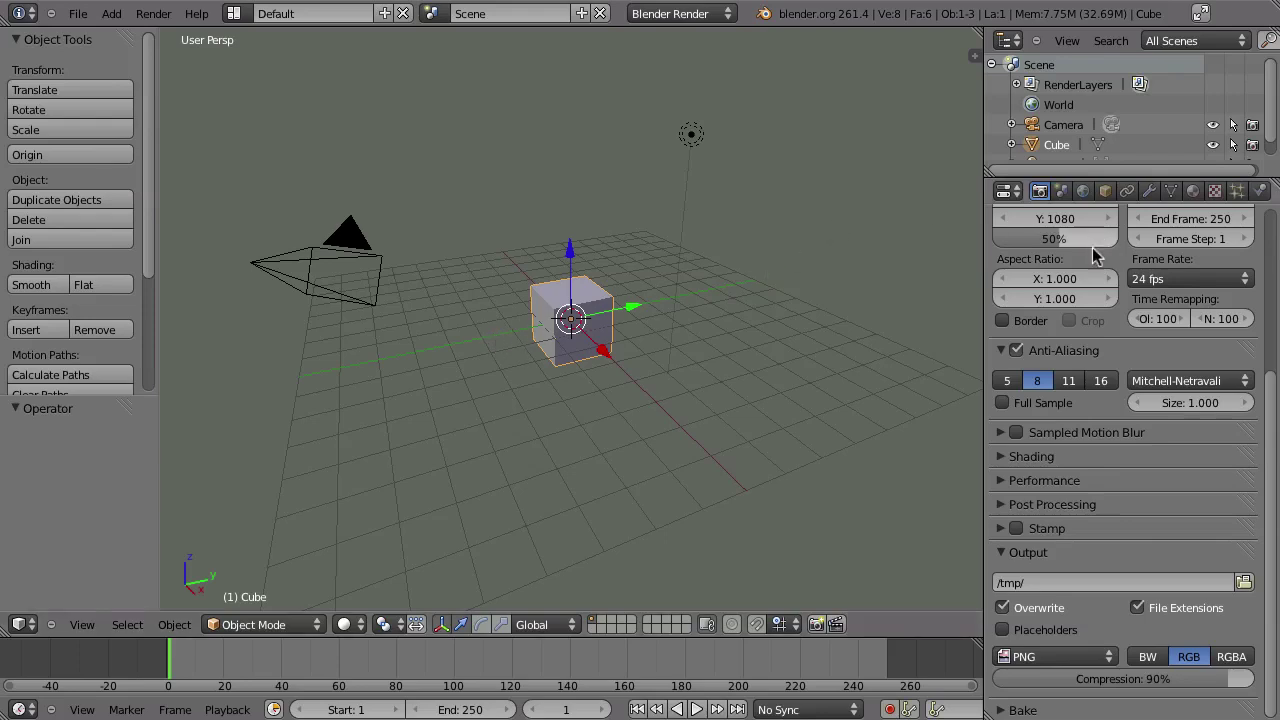
Change the scene's frame rate in Dimensions from 24 to 25 fps.
{"action": "scroll", "coordinate": [1045, 340], "scroll_direction": "up", "scroll_amount": 2}
{"action": "scroll", "coordinate": [1058, 426], "scroll_direction": "up", "scroll_amount": 1}
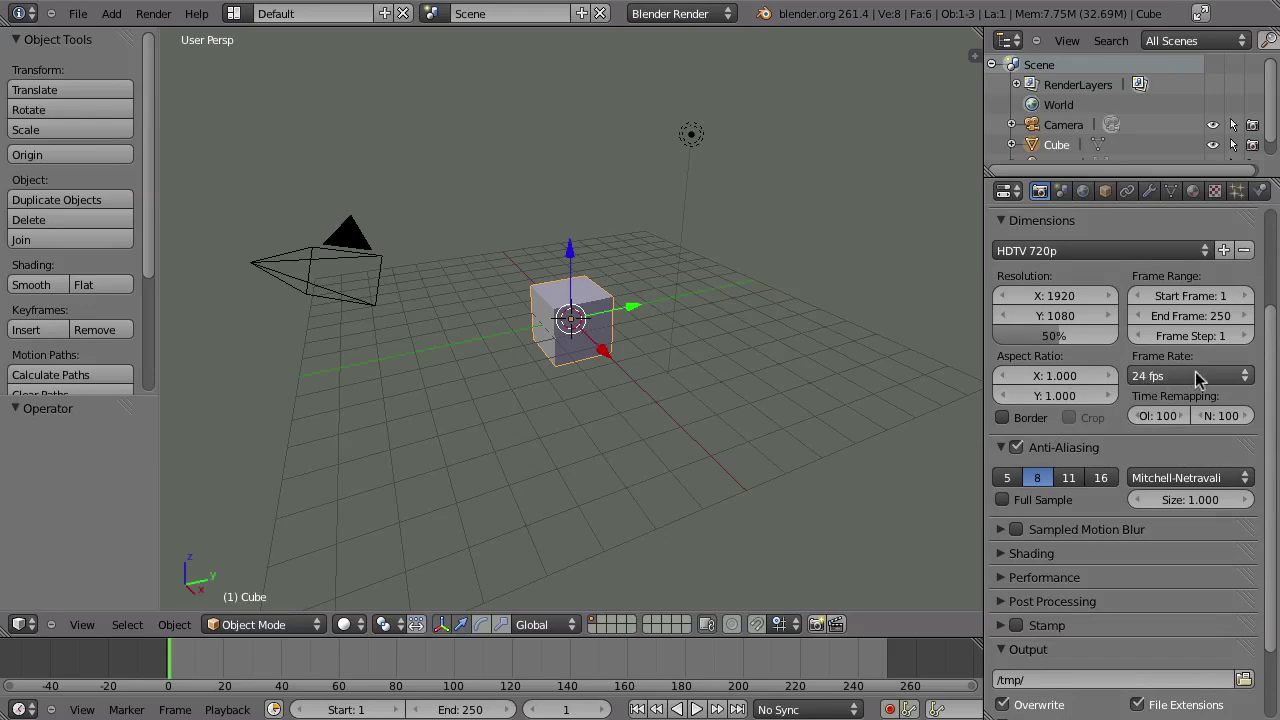
{"action": "scroll", "coordinate": [1097, 371], "scroll_direction": "up", "scroll_amount": 1}
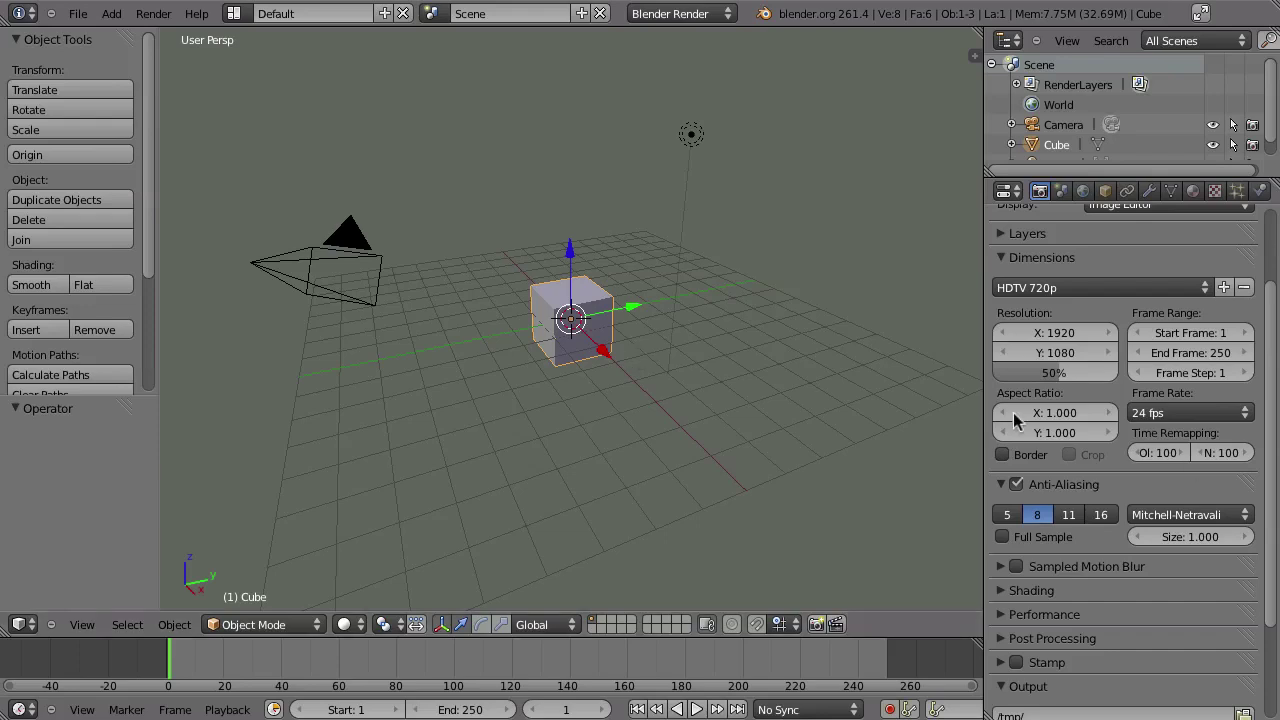
{"action": "left_click", "coordinate": [1170, 408]}
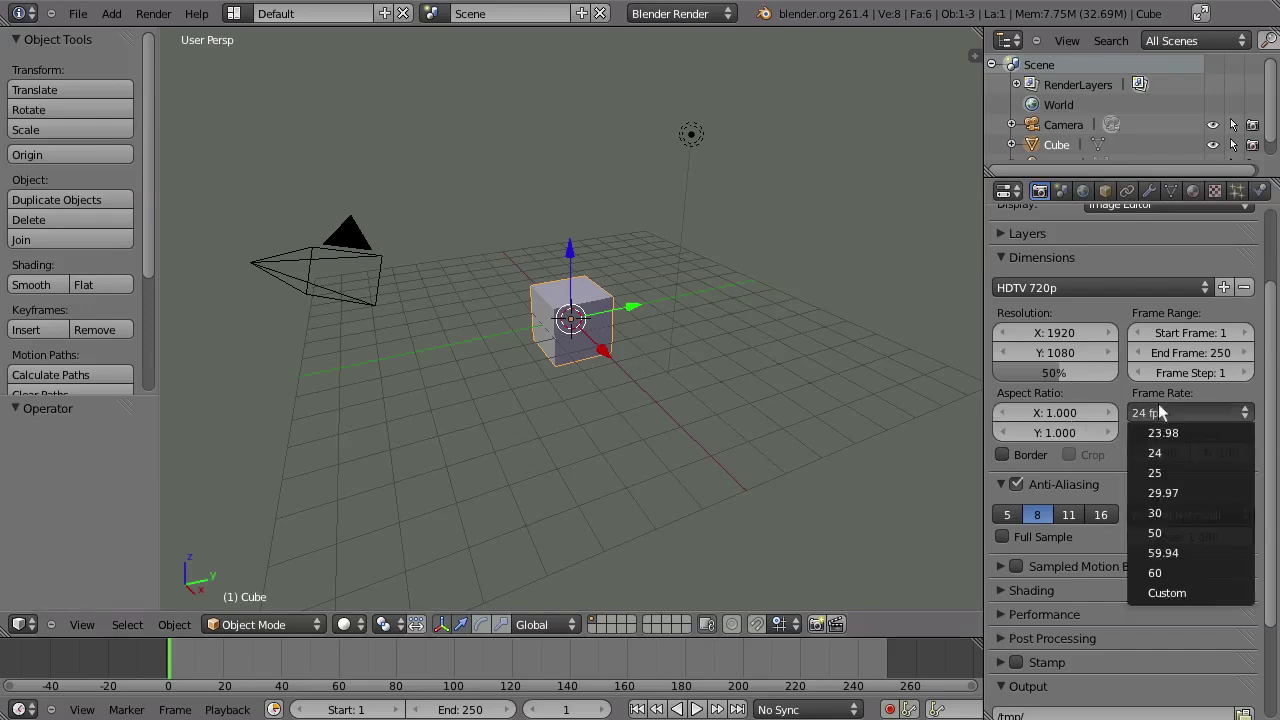
{"action": "left_click", "coordinate": [1172, 472]}
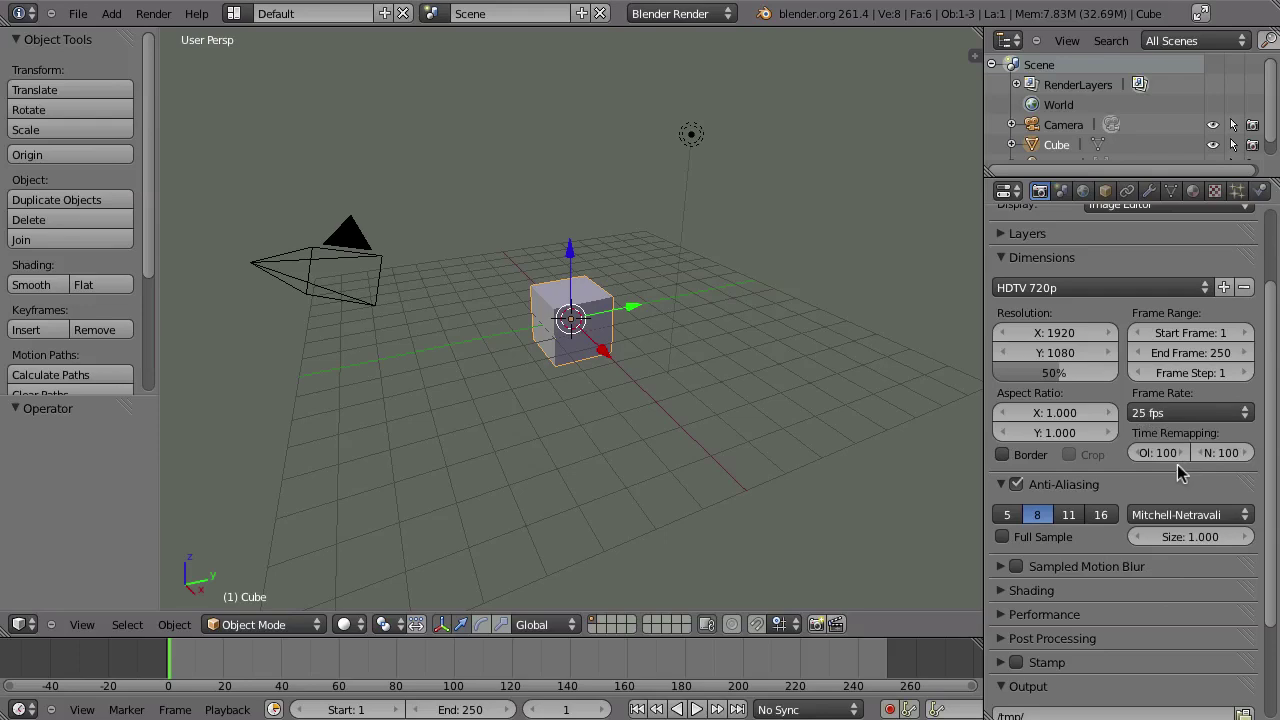
{"action": "left_click", "coordinate": [236, 13]}
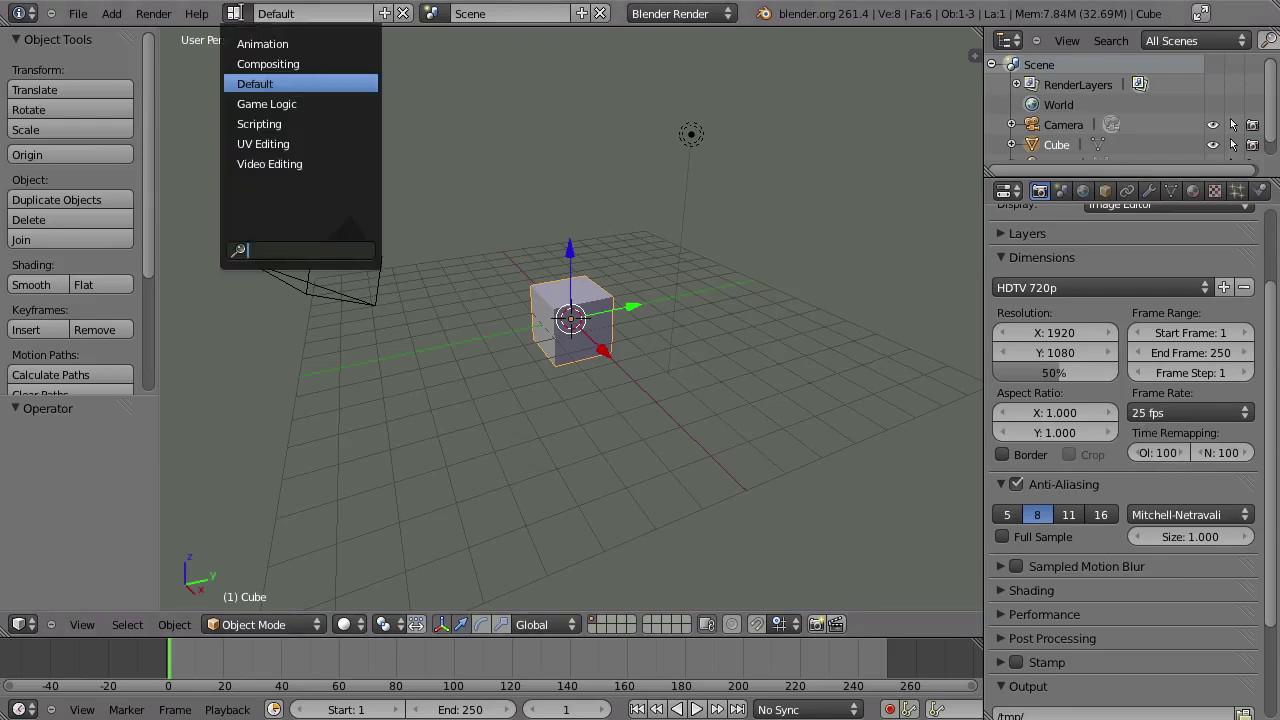
Switch to the Video Editing layout and pick tracking_intro.mov as a new movie strip.
{"action": "left_click", "coordinate": [249, 164]}
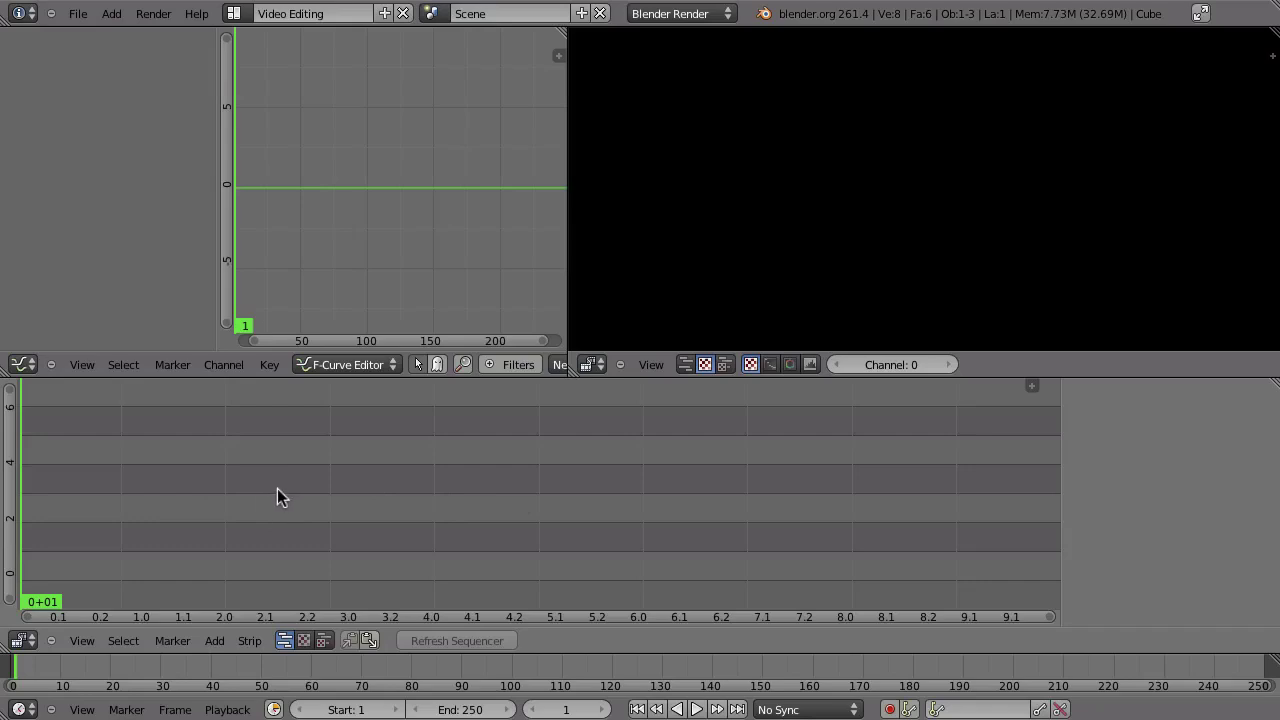
{"action": "key", "text": "shift+a"}
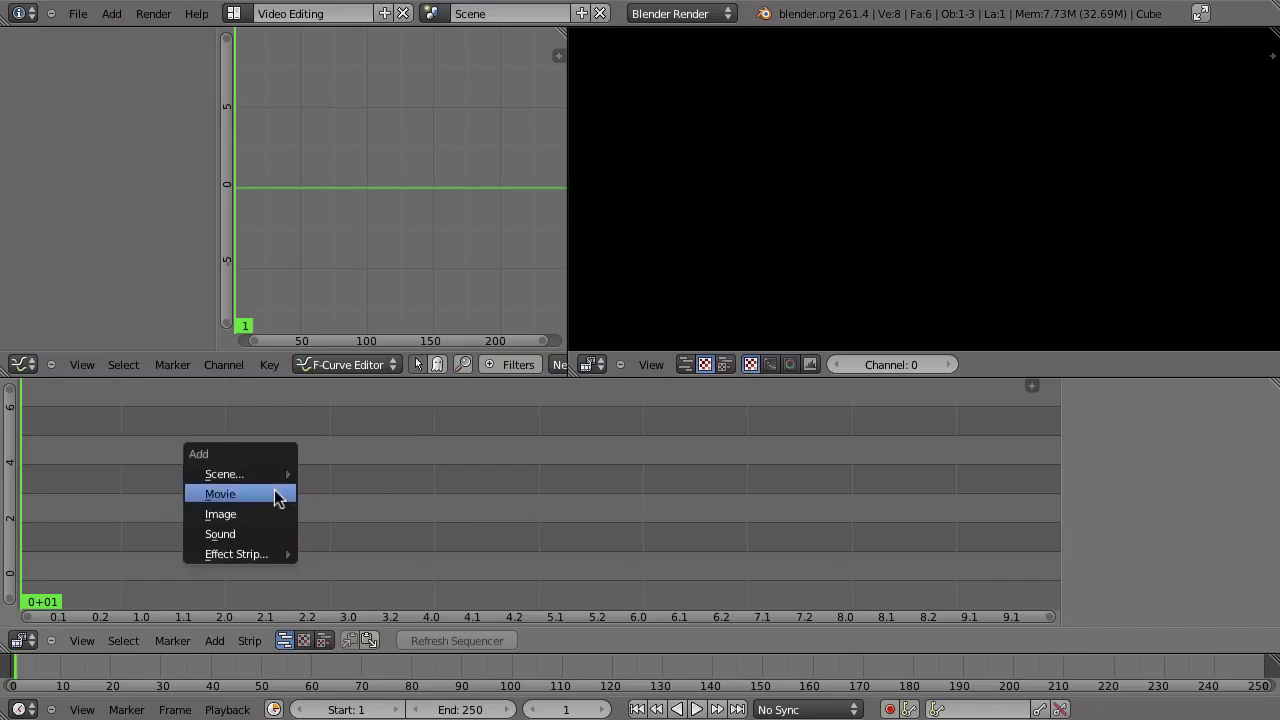
{"action": "left_click", "coordinate": [268, 502]}
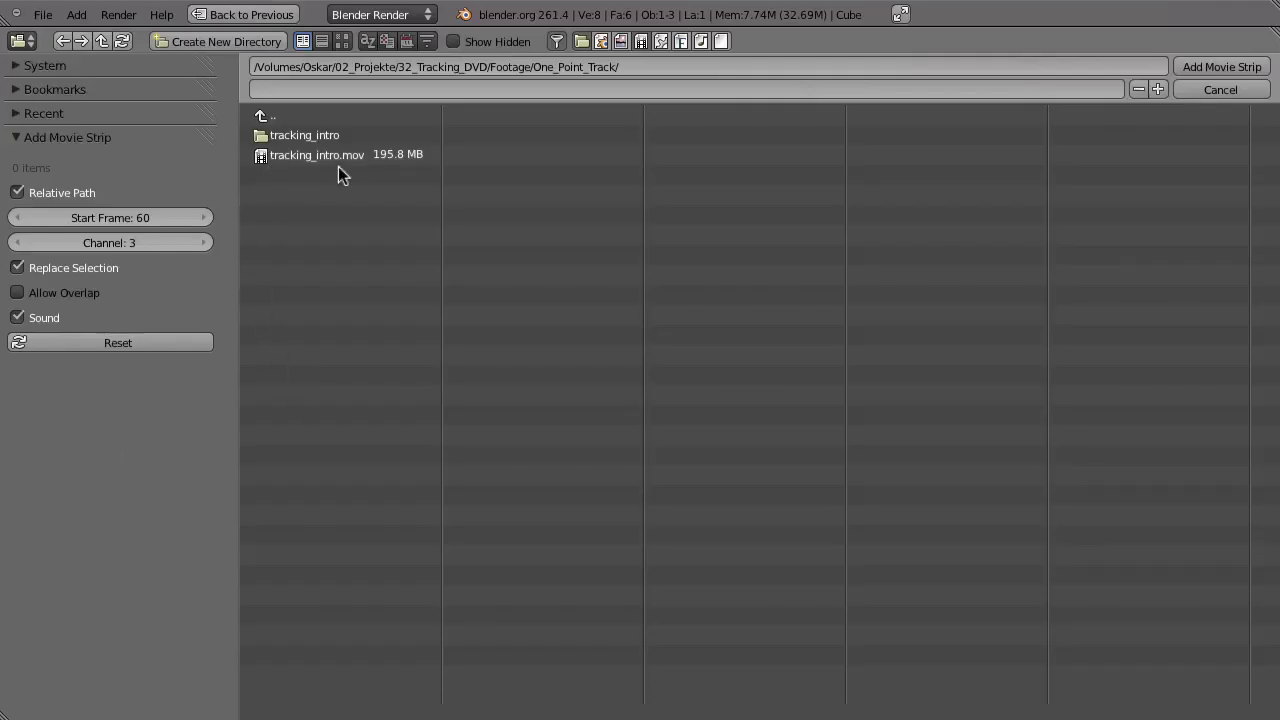
{"action": "left_click", "coordinate": [272, 157]}
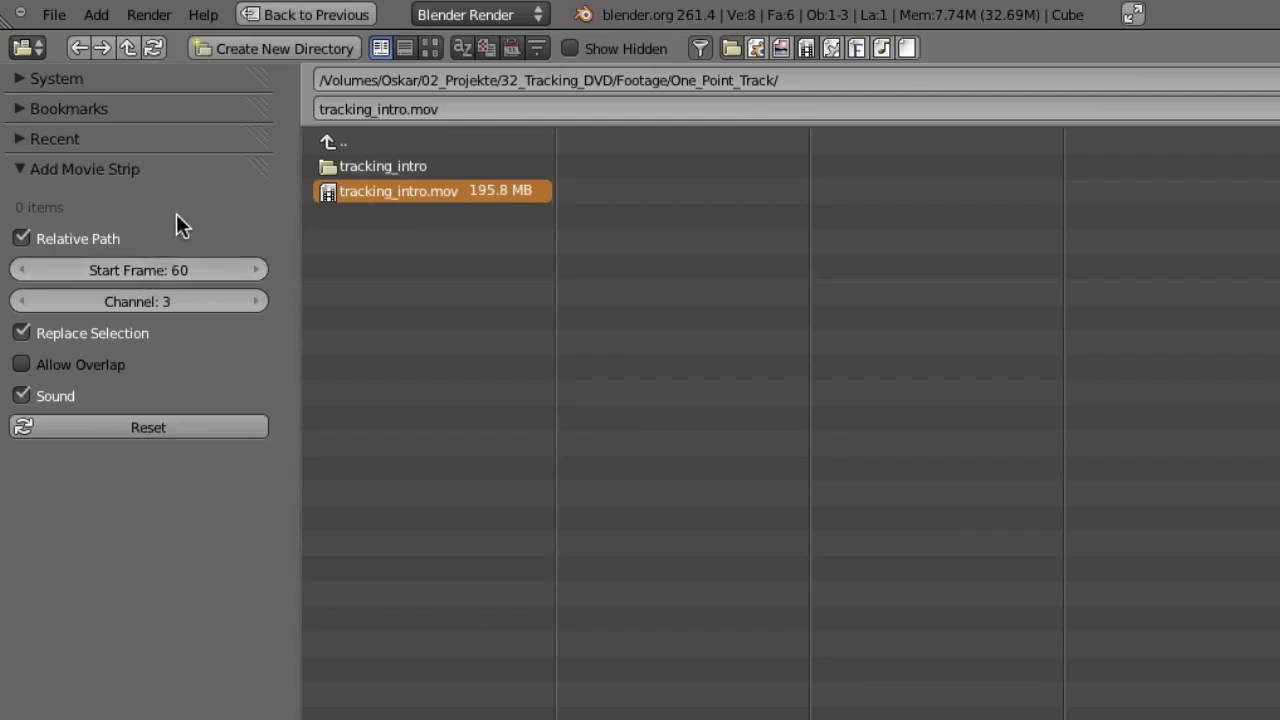
Place the movie strip at start frame 1 on channel 1 and add it.
{"action": "left_click", "coordinate": [152, 269]}
{"action": "type", "text": "1"}
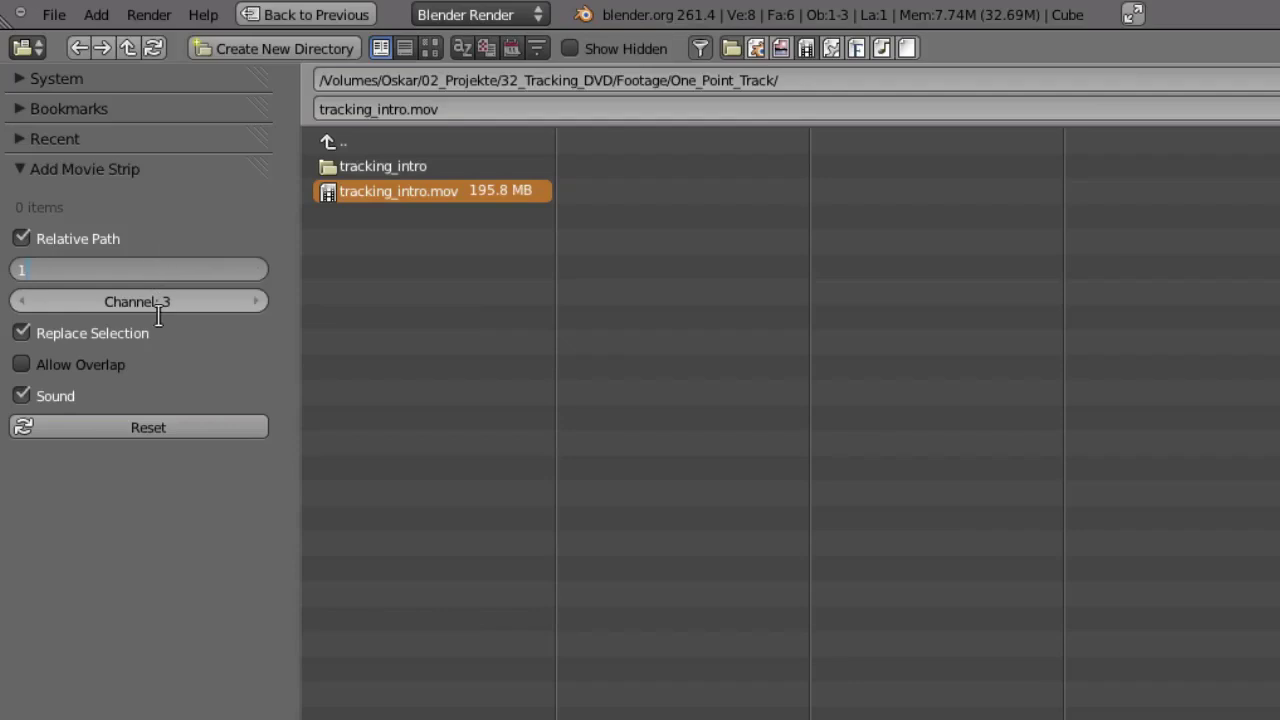
{"action": "key", "text": "Return"}
{"action": "left_click", "coordinate": [22, 332]}
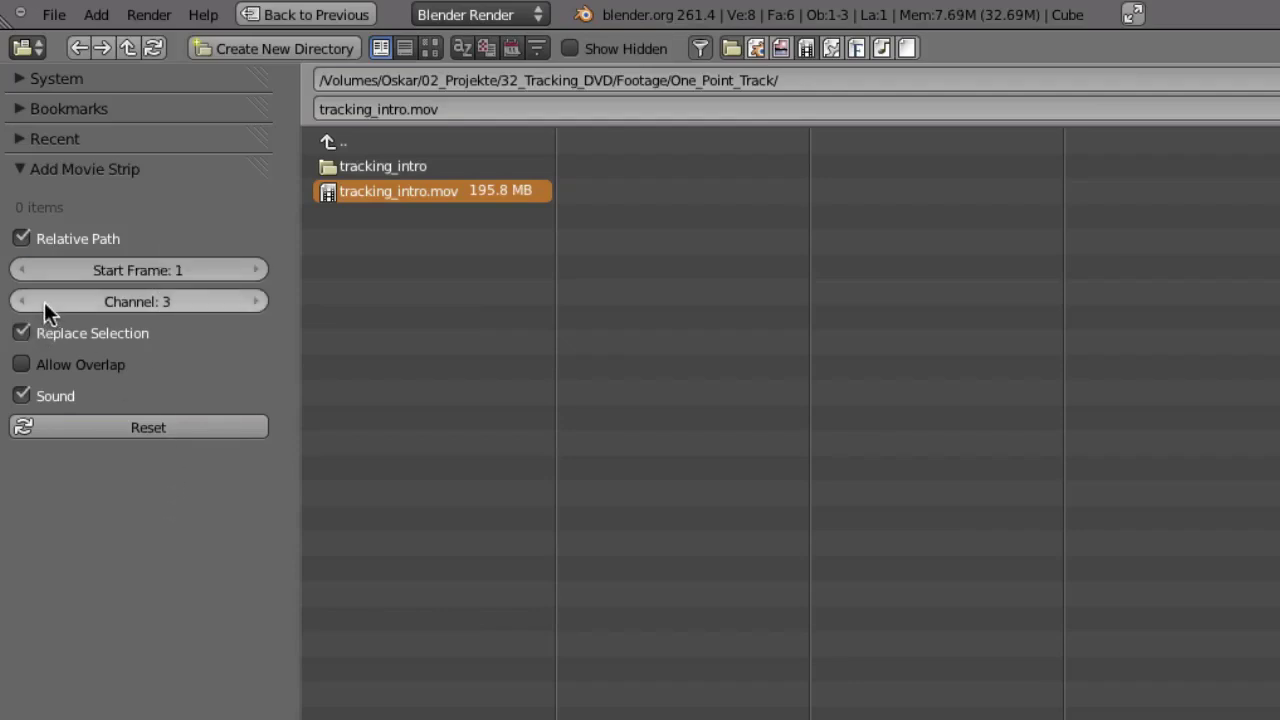
{"action": "left_click", "coordinate": [19, 302]}
{"action": "left_click", "coordinate": [19, 302]}
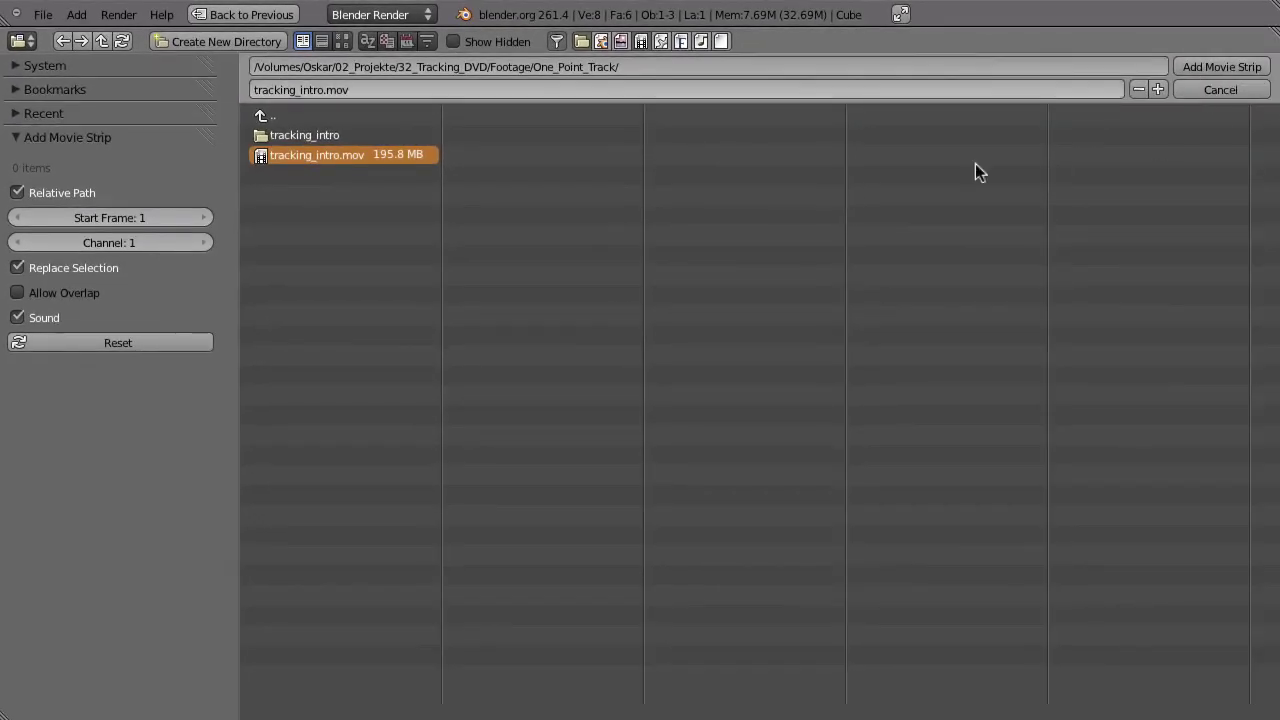
{"action": "left_click", "coordinate": [1203, 66]}
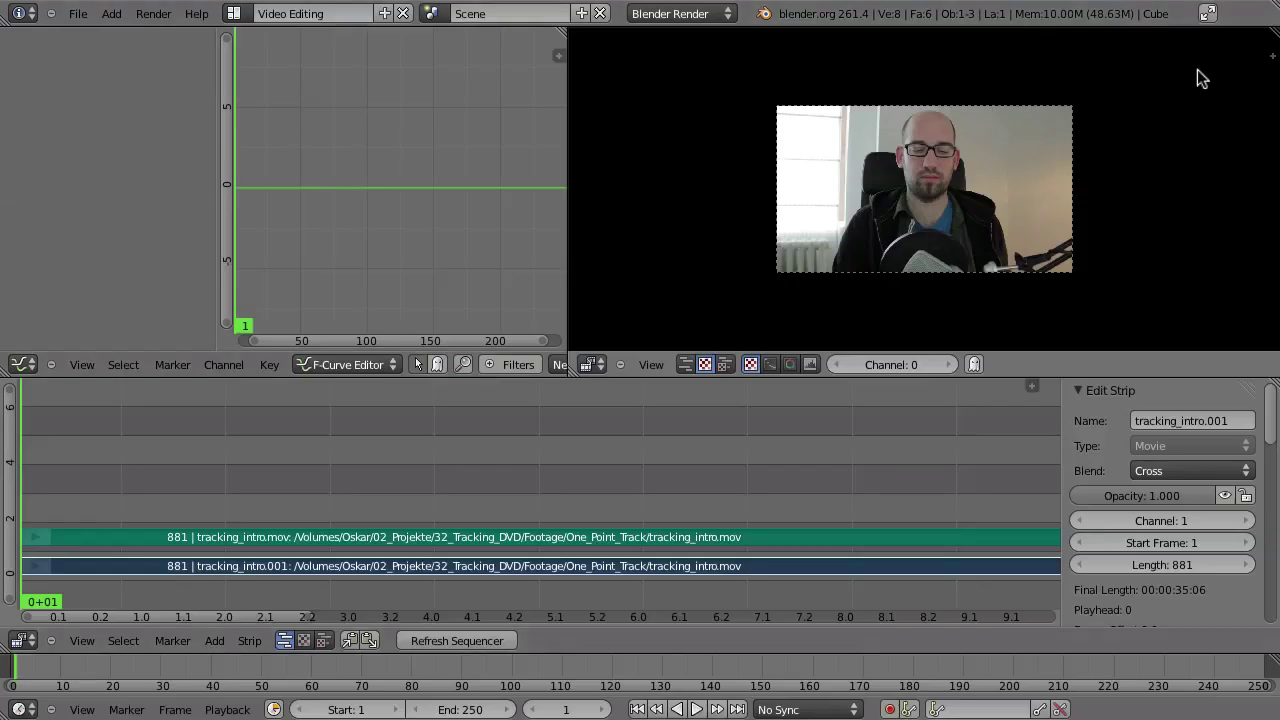
Pan and zoom the sequencer to see the strips, then jump to frame 868.
{"action": "middle_click_drag", "start_coordinate": [220, 500], "coordinate": [343, 500]}
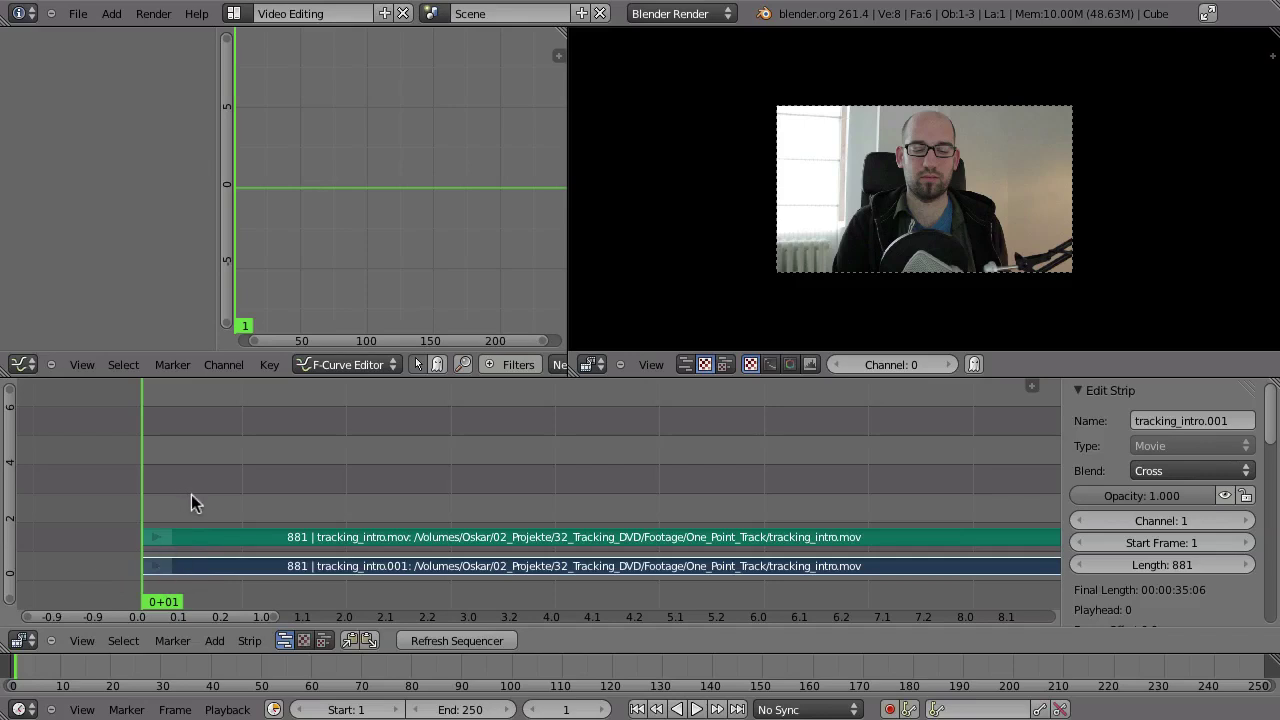
{"action": "middle_click_drag", "start_coordinate": [161, 501], "coordinate": [156, 502]}
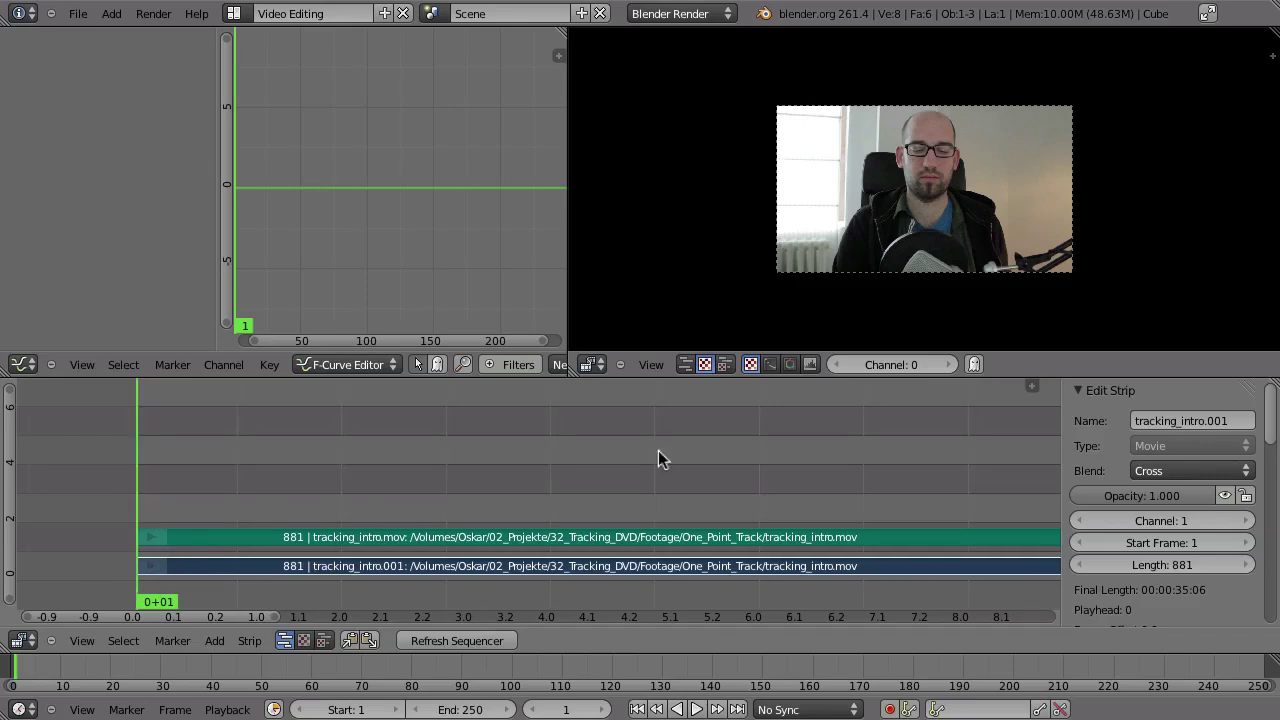
{"action": "scroll", "coordinate": [749, 506], "scroll_direction": "down", "scroll_amount": 4}
{"action": "middle_click_drag", "start_coordinate": [811, 514], "coordinate": [702, 501]}
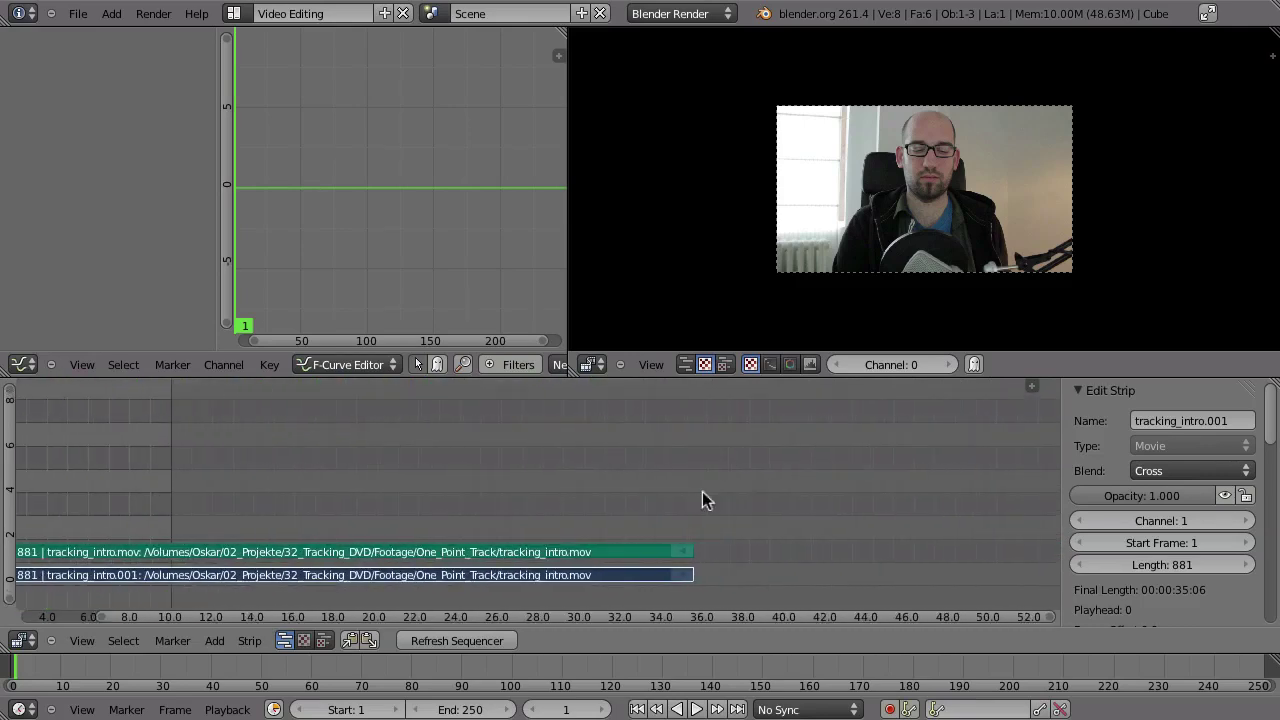
{"action": "scroll", "coordinate": [702, 501], "scroll_direction": "up", "scroll_amount": 3}
{"action": "left_click", "coordinate": [655, 528]}
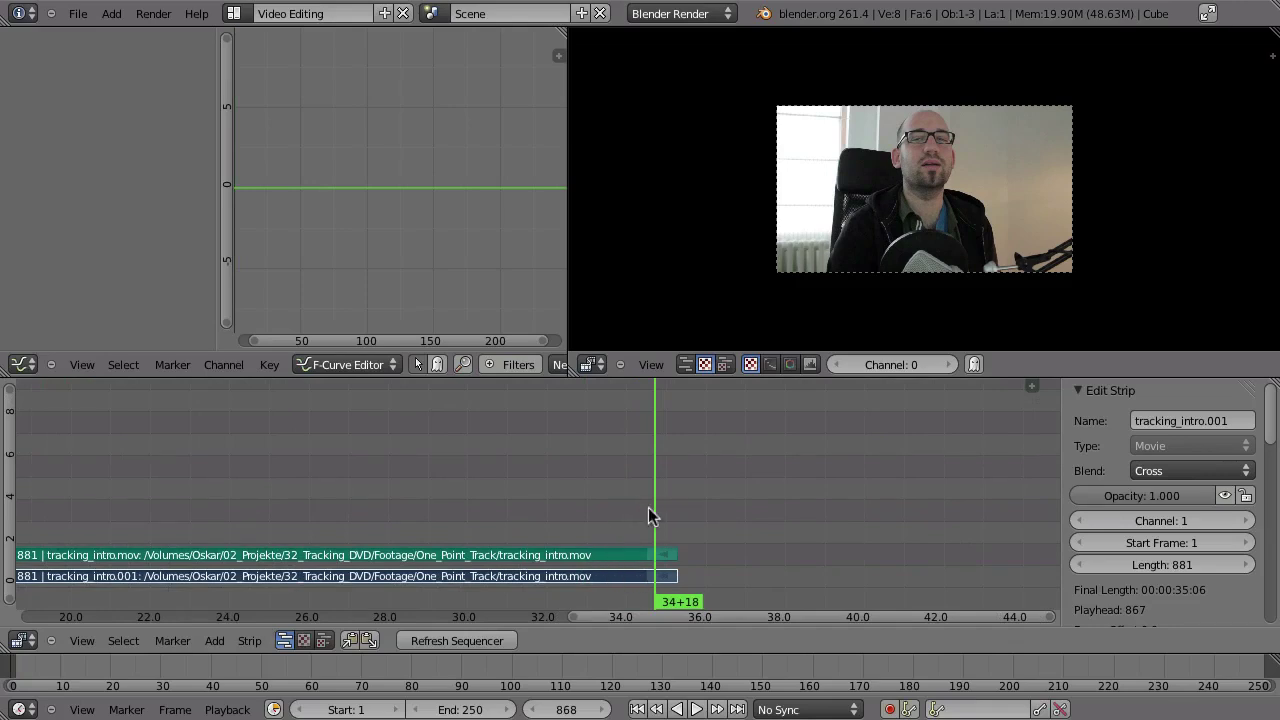
{"action": "scroll", "coordinate": [568, 544], "scroll_direction": "left", "scroll_amount": 5}
{"action": "scroll", "coordinate": [806, 523], "scroll_direction": "down", "scroll_amount": 3}
{"action": "scroll", "coordinate": [677, 523], "scroll_direction": "left", "scroll_amount": 2}
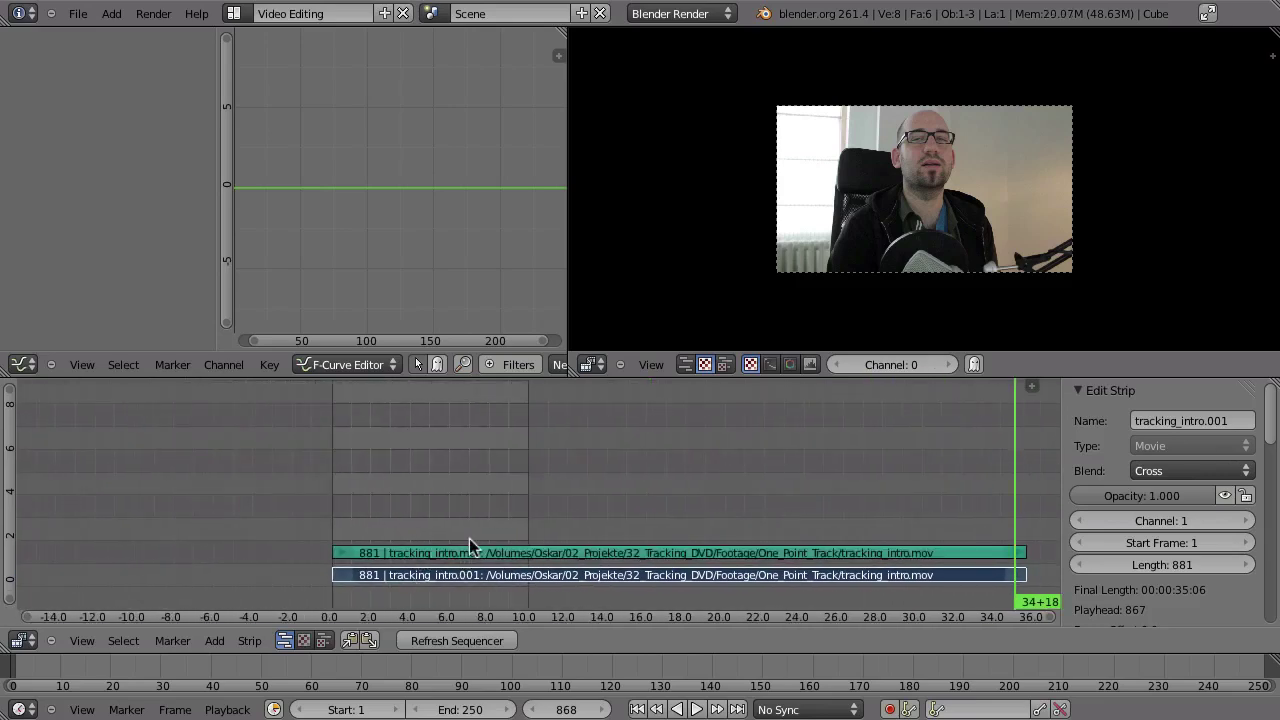
{"action": "scroll", "coordinate": [471, 543], "scroll_direction": "up", "scroll_amount": 2}
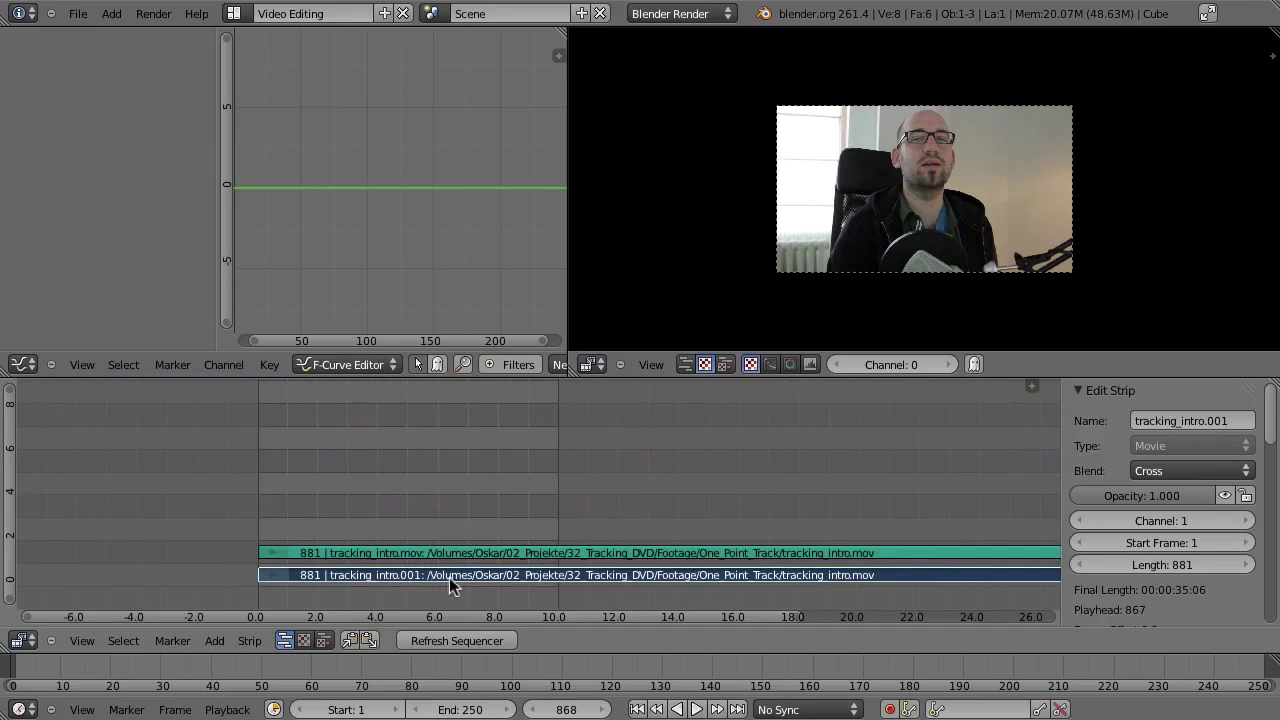
Select the upper sound strip, scrub through the opening frames and play the sequence back.
{"action": "left_click", "coordinate": [443, 553]}
{"action": "middle_click_drag", "start_coordinate": [443, 551], "coordinate": [563, 543]}
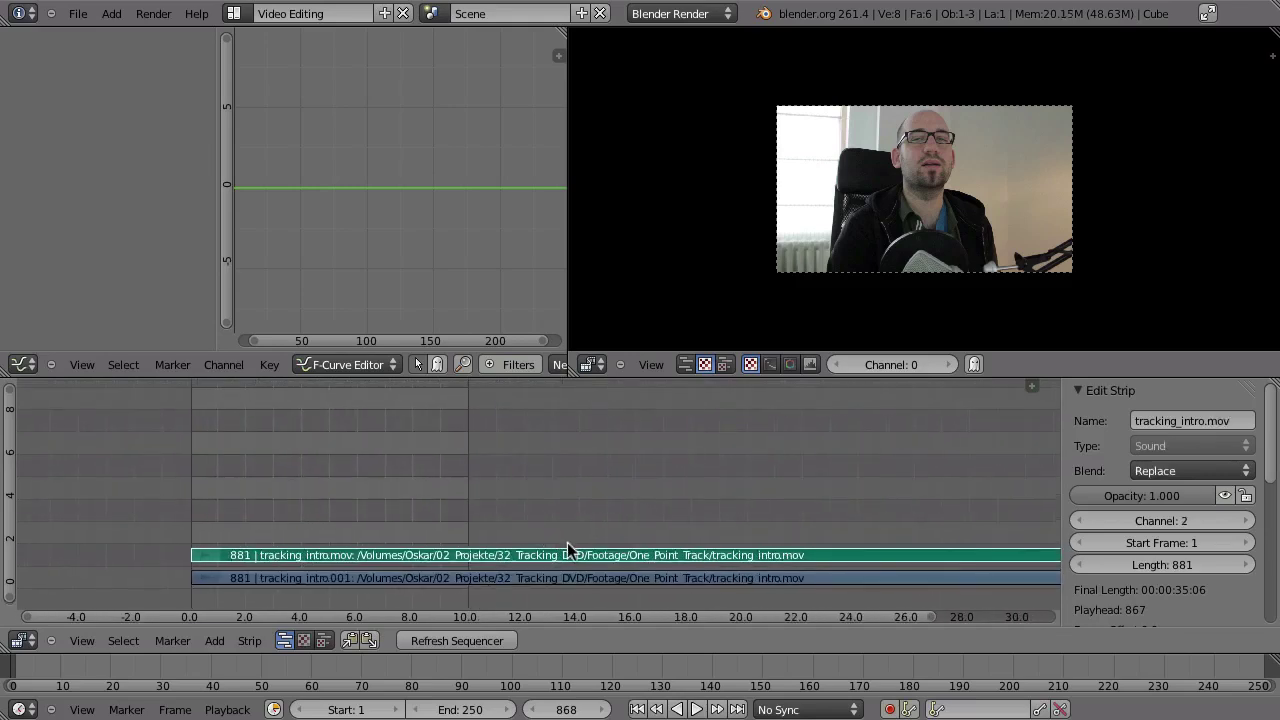
{"action": "scroll", "coordinate": [590, 518], "scroll_direction": "down", "scroll_amount": 3}
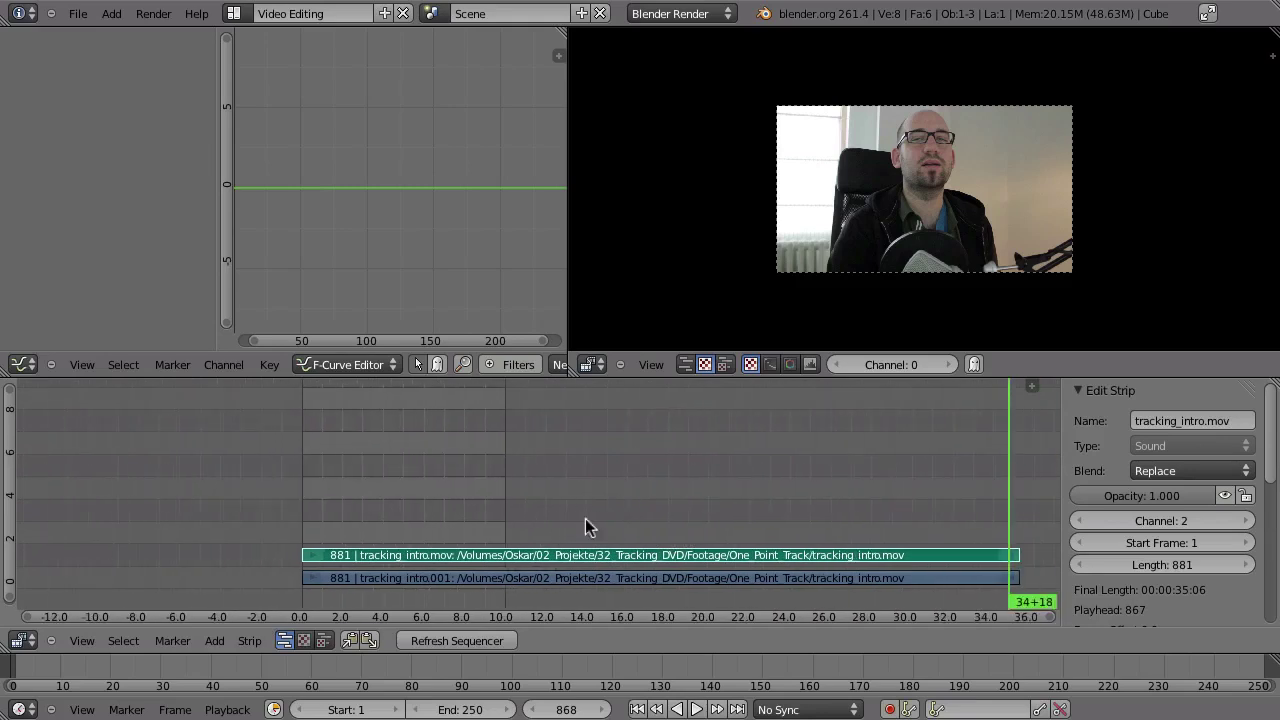
{"action": "left_click_drag", "start_coordinate": [285, 468], "coordinate": [431, 477]}
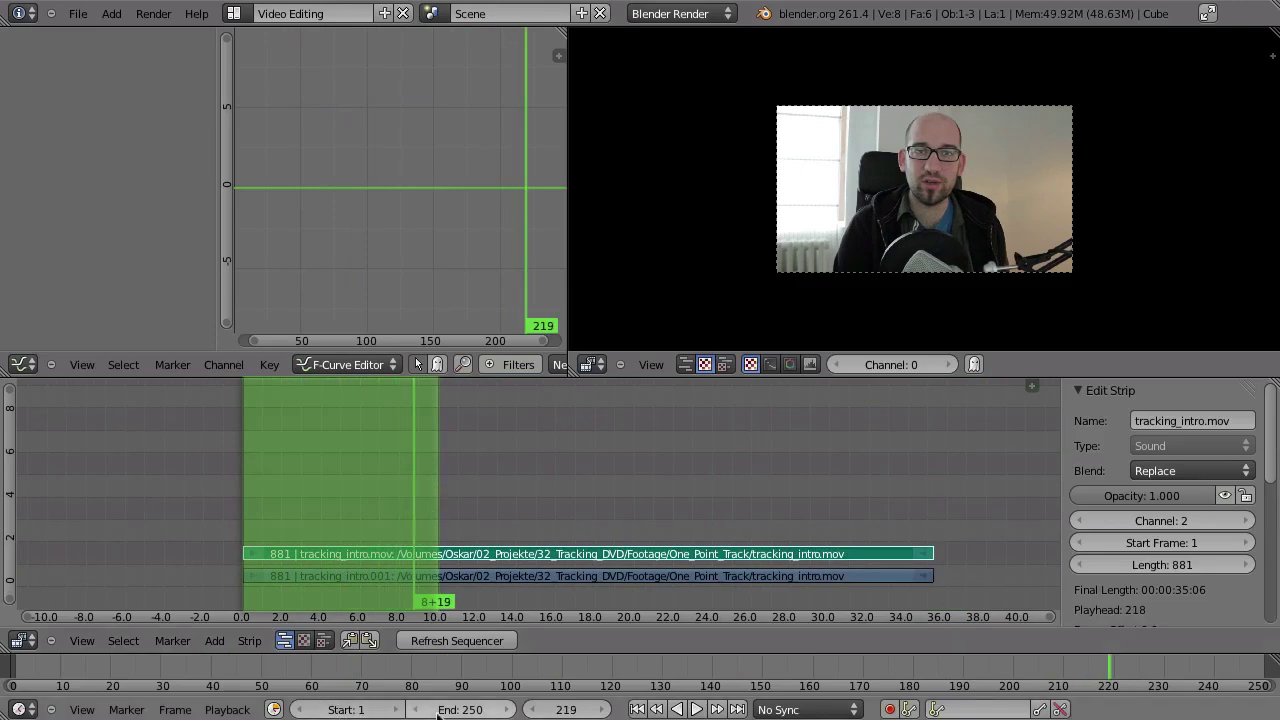
{"action": "mouse_move", "coordinate": [416, 515]}
{"action": "left_mouse_down"}
{"action": "mouse_move", "coordinate": [430, 514]}
{"action": "mouse_move", "coordinate": [411, 513]}
{"action": "left_mouse_up"}
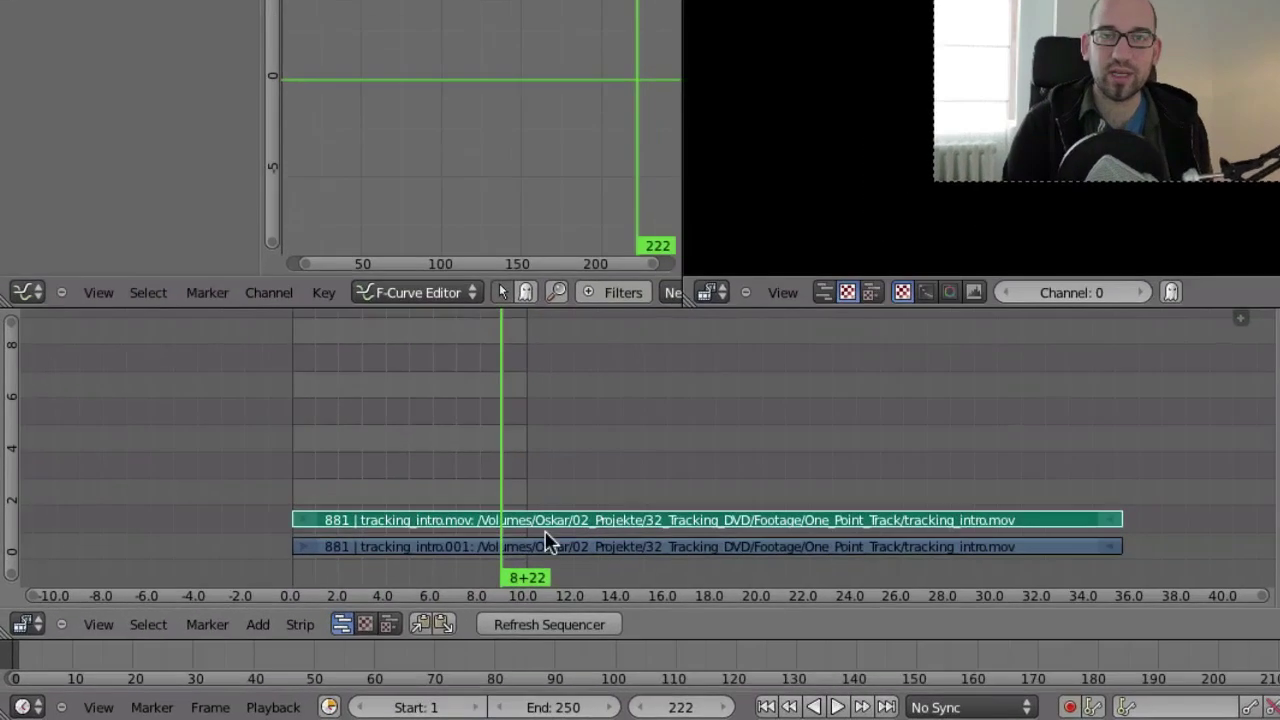
{"action": "key", "text": "alt+a"}
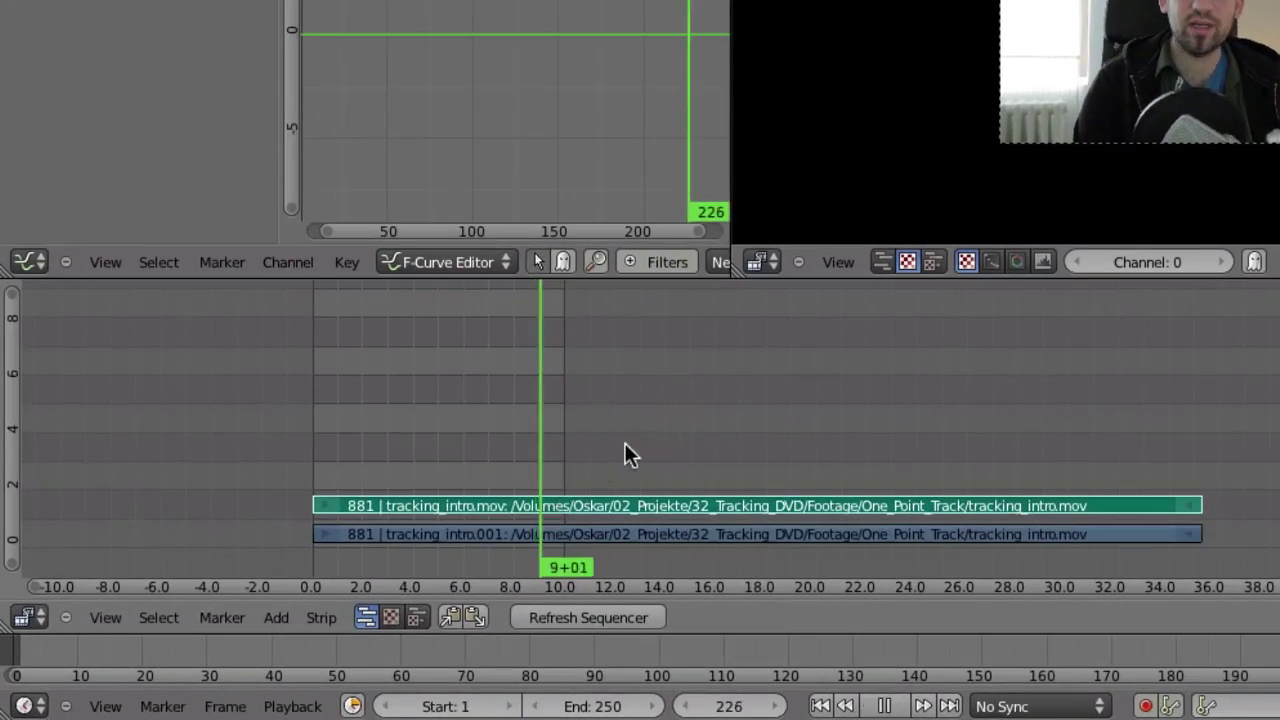
{"action": "key", "text": "Escape"}
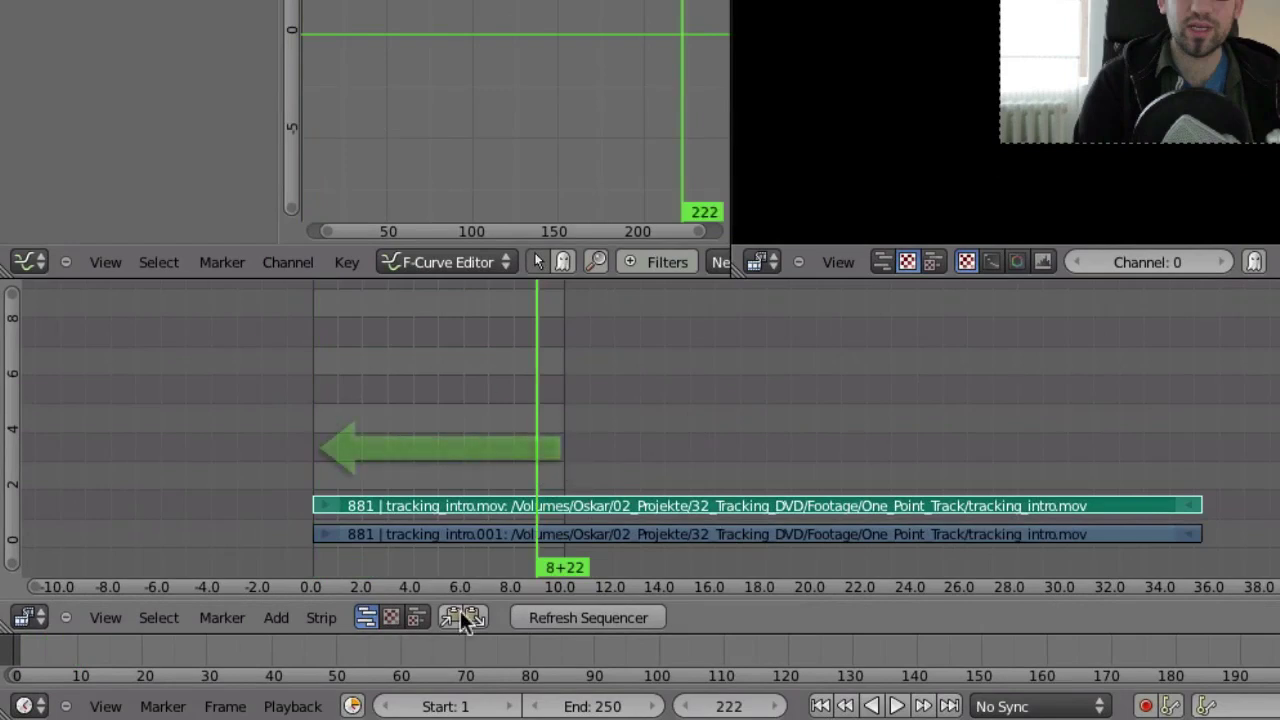
Set the scene end frame to 881 and move the current frame to 571.
{"action": "left_click", "coordinate": [592, 708]}
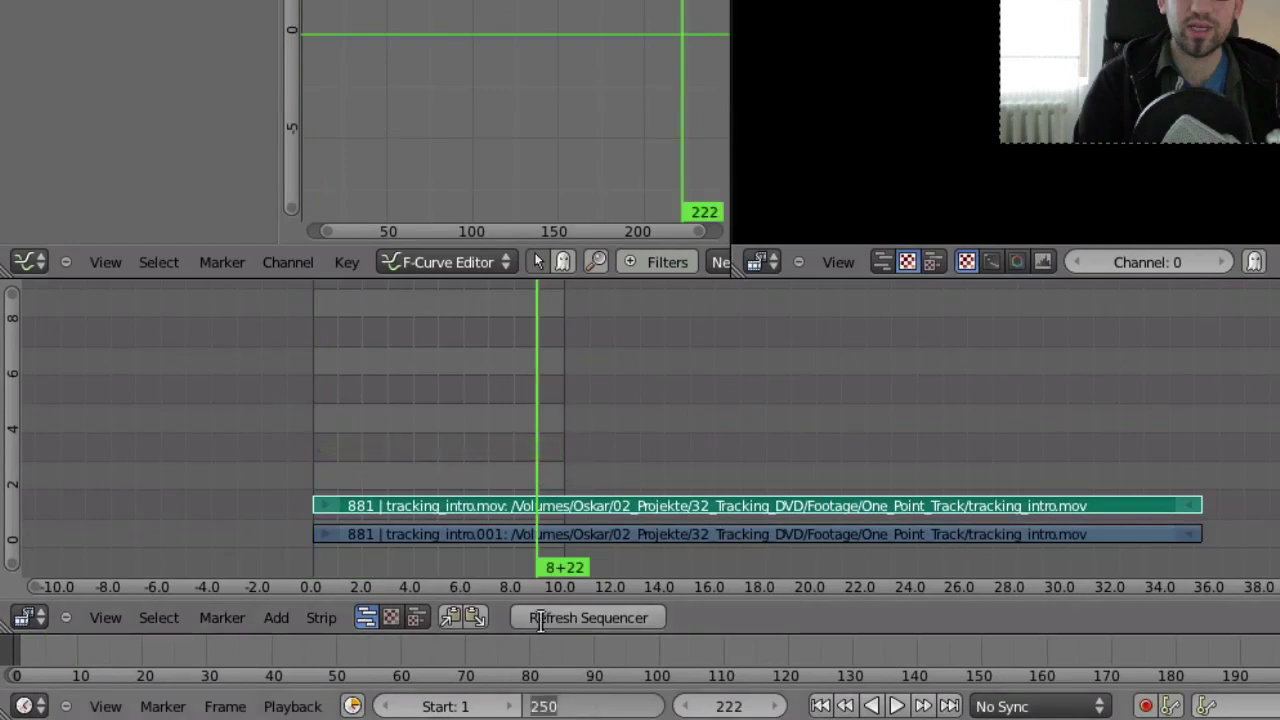
{"action": "type", "text": "881"}
{"action": "key", "text": "Return"}
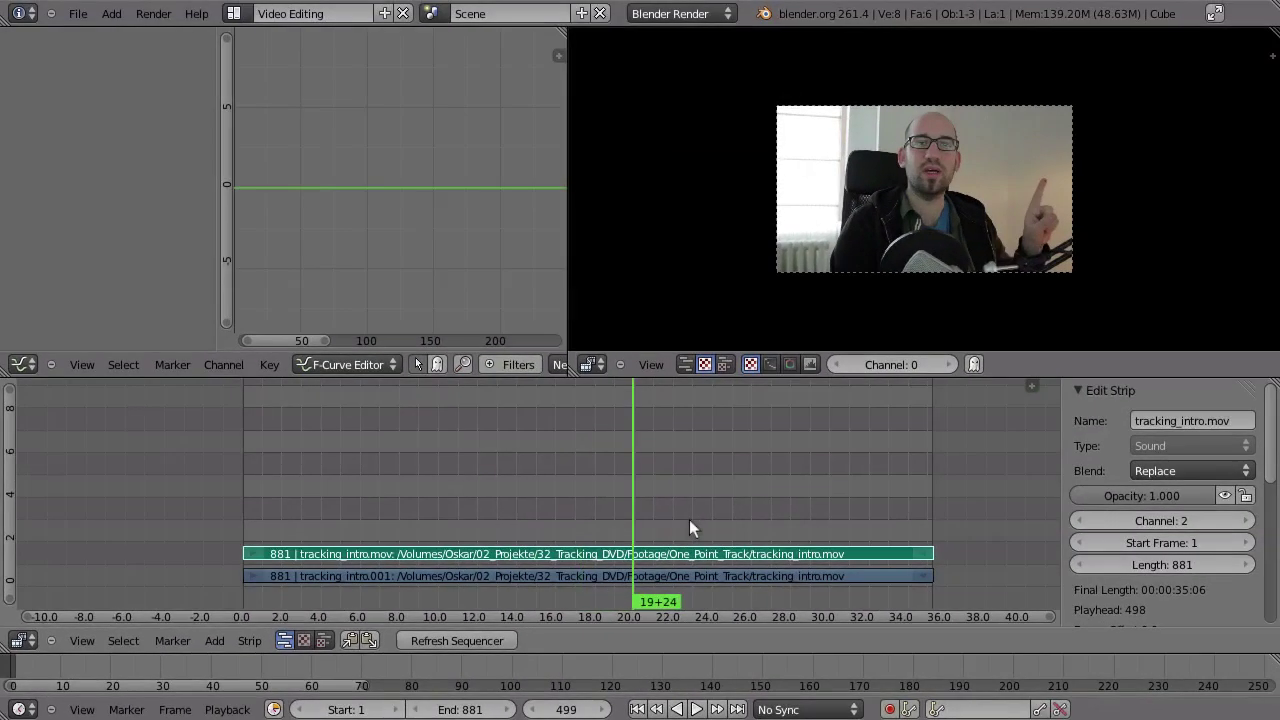
{"action": "left_click", "coordinate": [858, 468]}
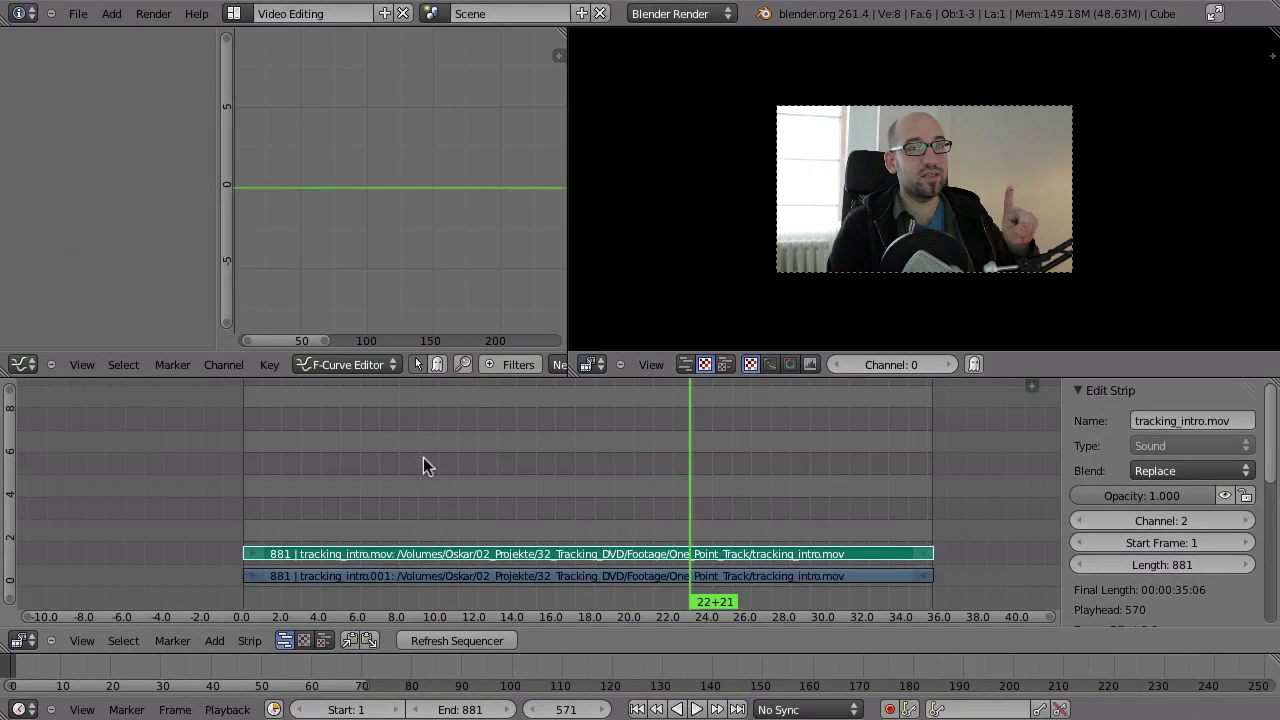
Add an image strip from blendfiles/recording/1point_track/render, selecting all the PNG frames.
{"action": "key", "text": "shift+a"}
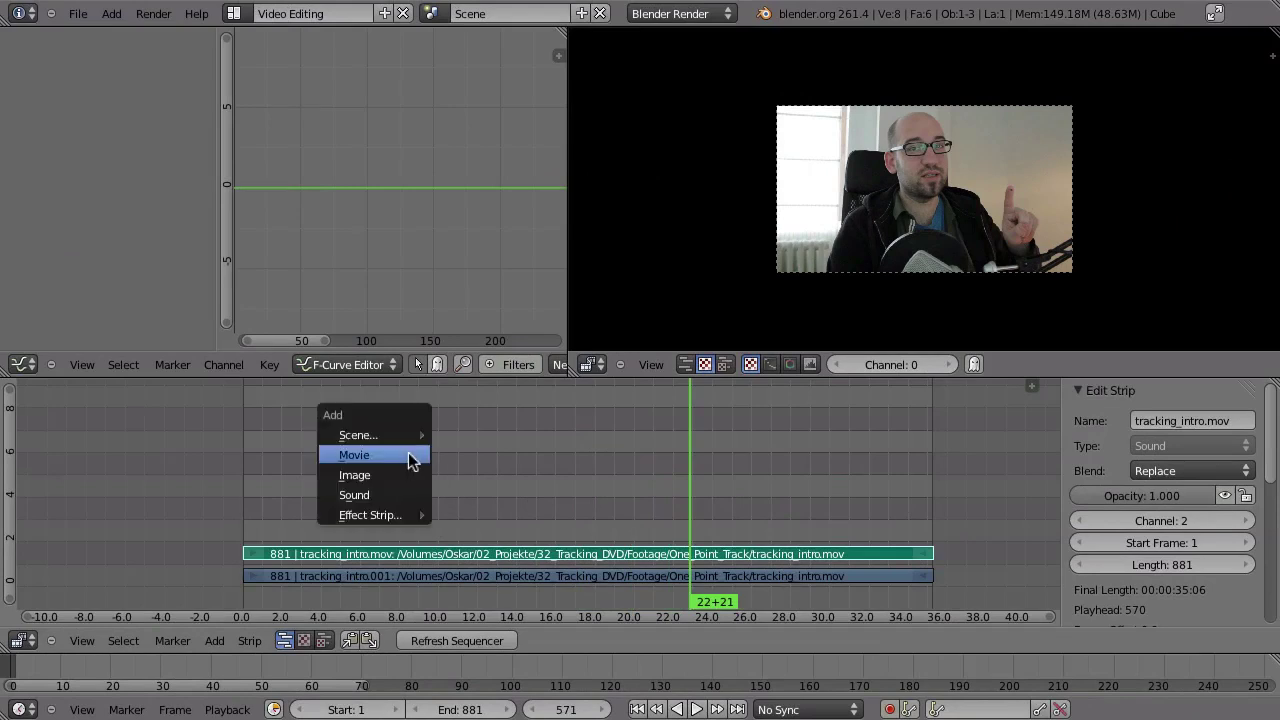
{"action": "left_click", "coordinate": [364, 477]}
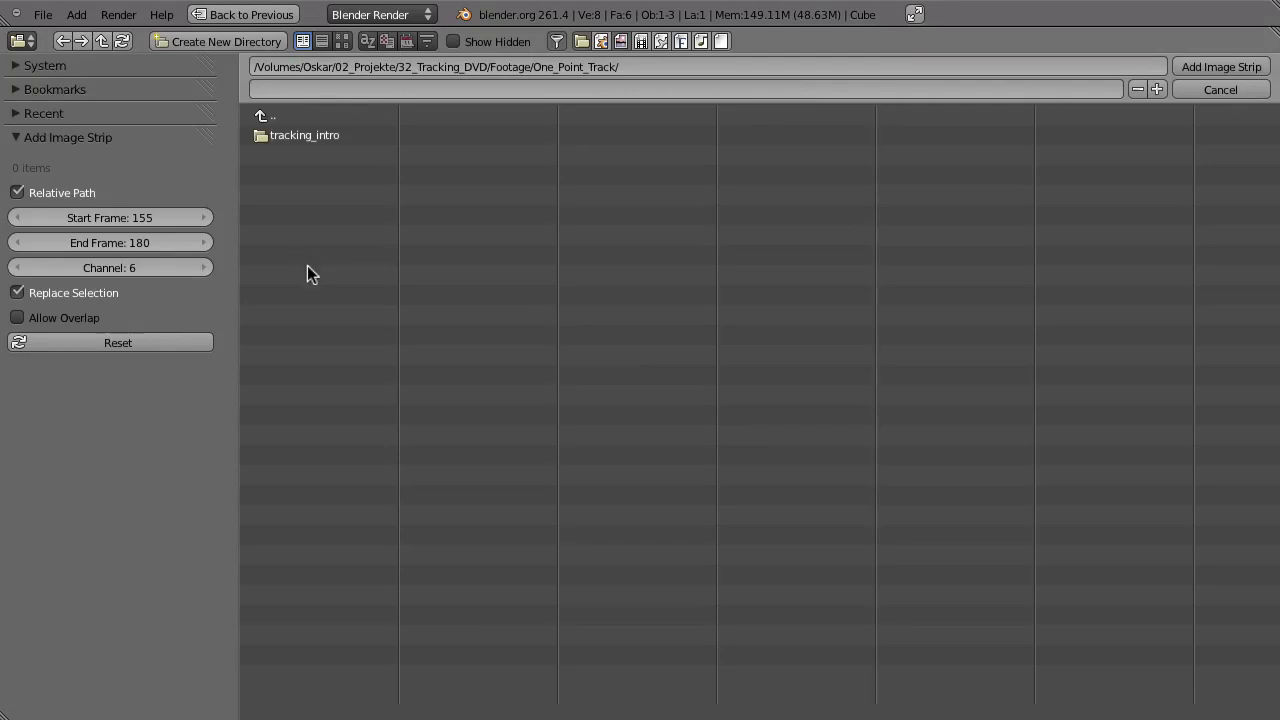
{"action": "left_click", "coordinate": [262, 116]}
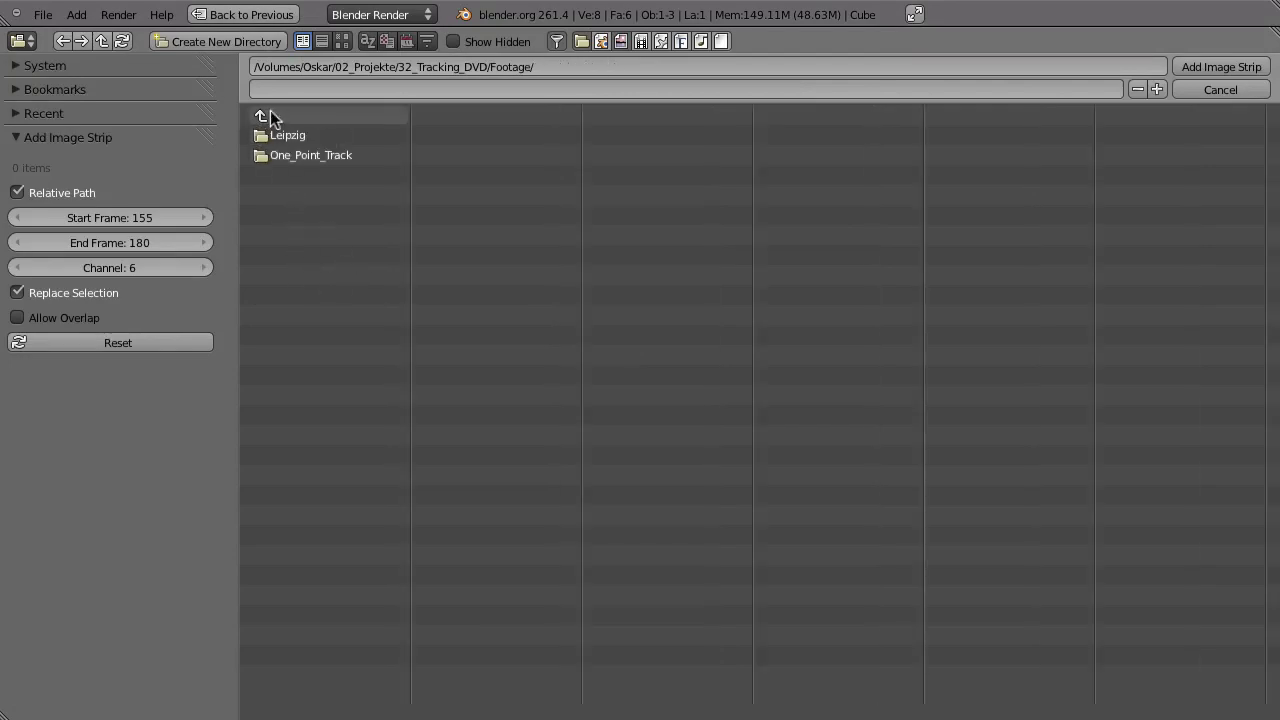
{"action": "left_click", "coordinate": [268, 116]}
{"action": "left_click", "coordinate": [291, 135]}
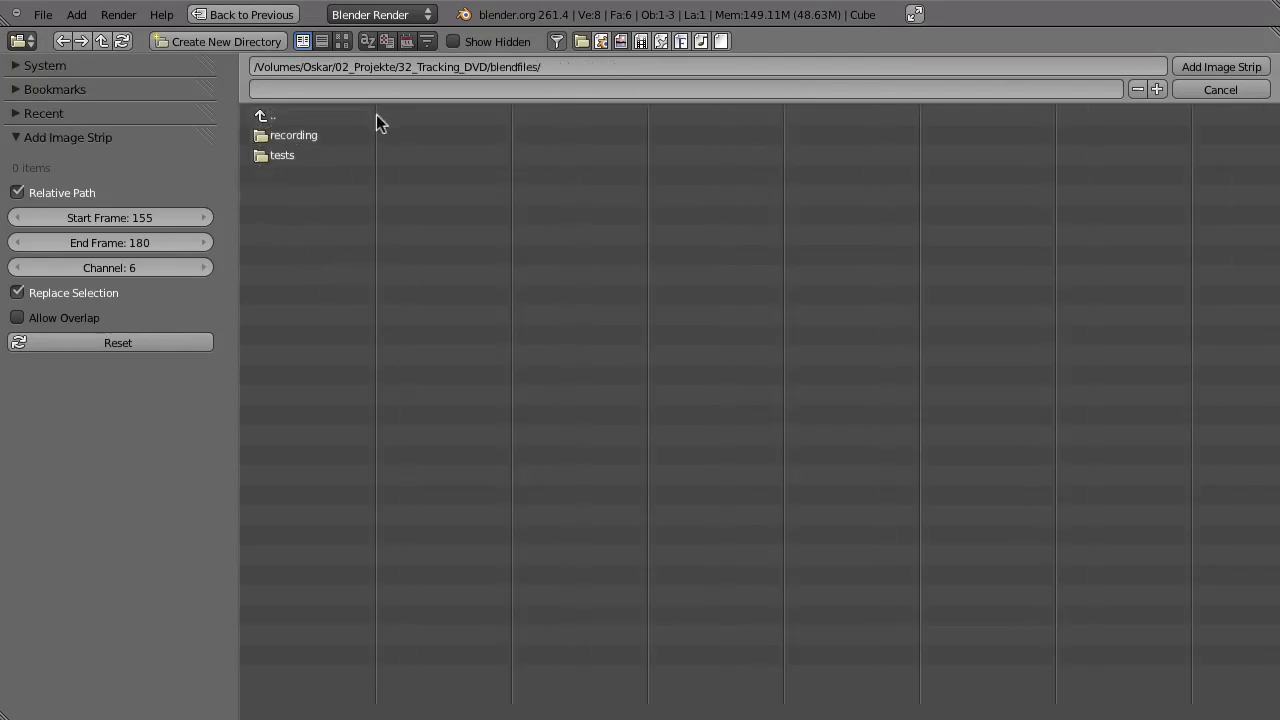
{"action": "left_click", "coordinate": [300, 135]}
{"action": "left_click", "coordinate": [318, 134]}
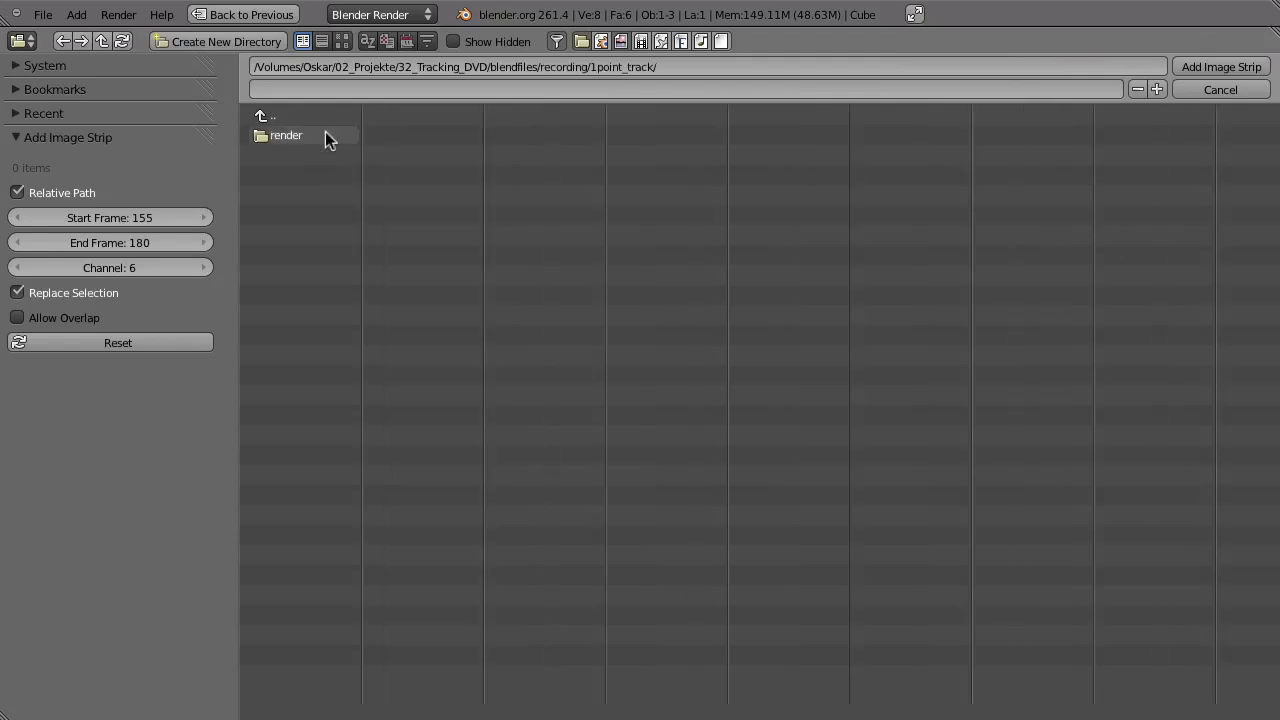
{"action": "left_click", "coordinate": [295, 135]}
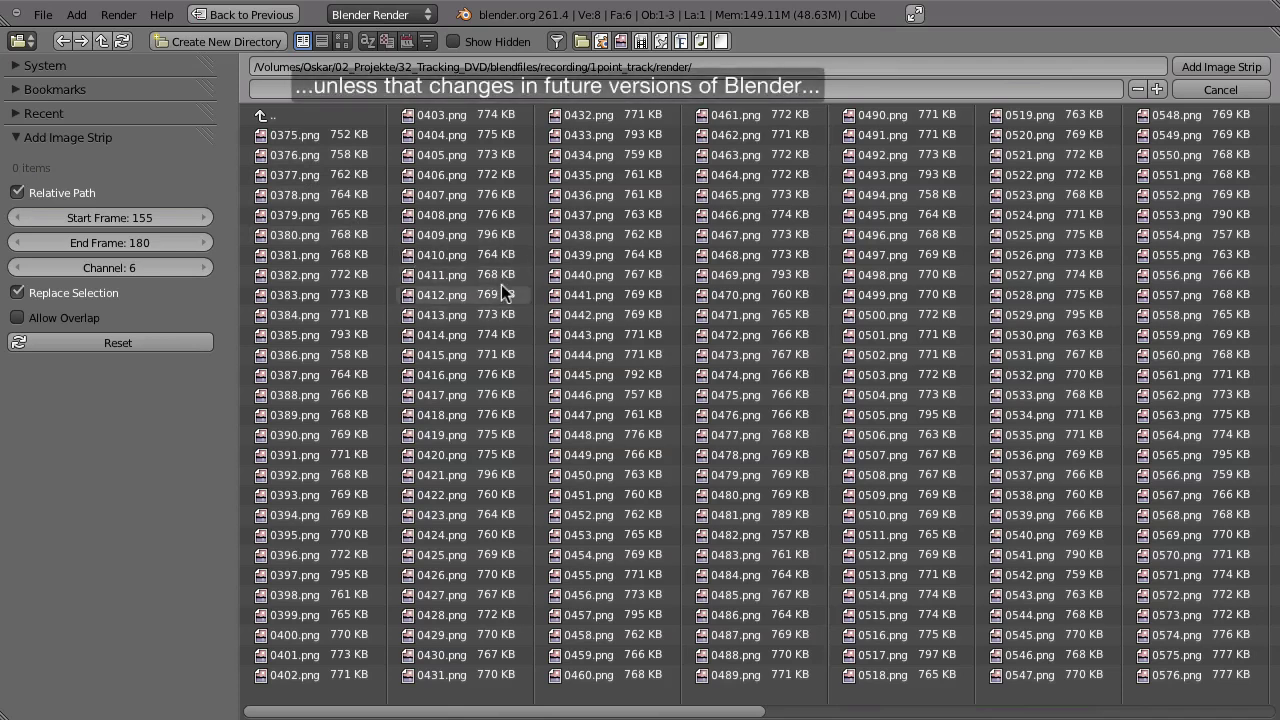
{"action": "key", "text": "a"}
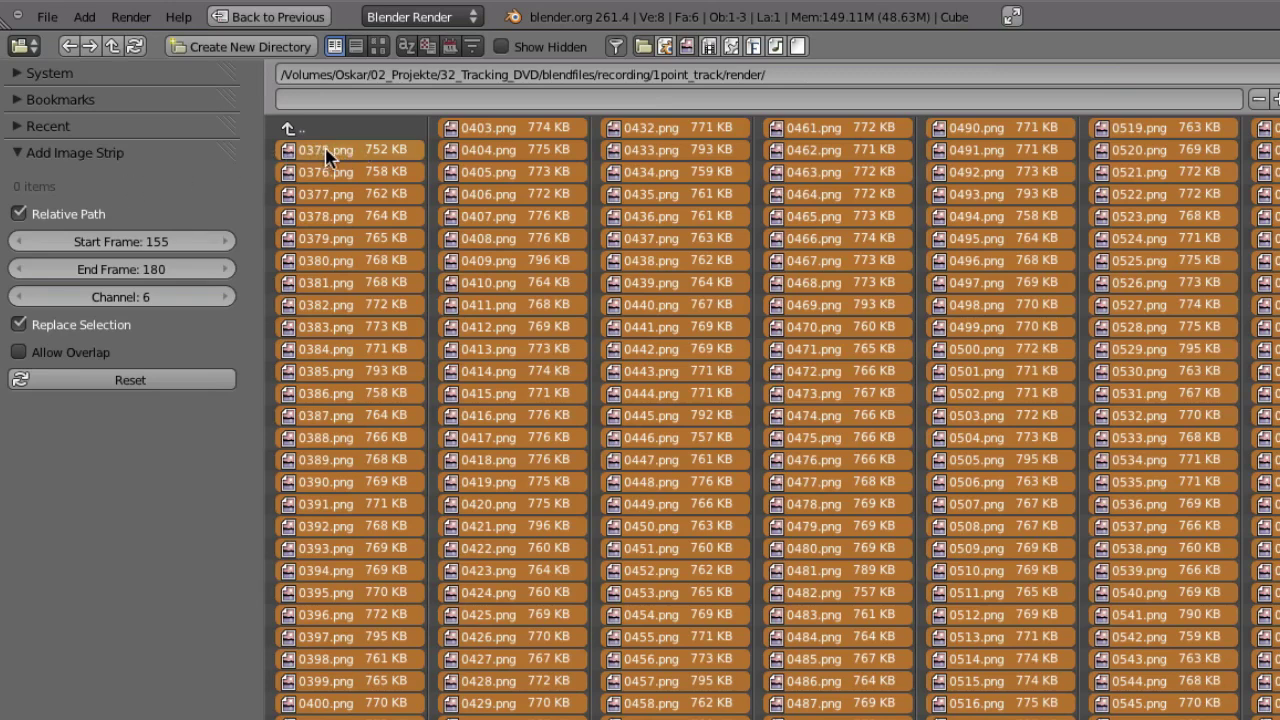
Set the image strip's start frame to 375 and end frame to 757, then add it.
{"action": "left_click", "coordinate": [117, 246]}
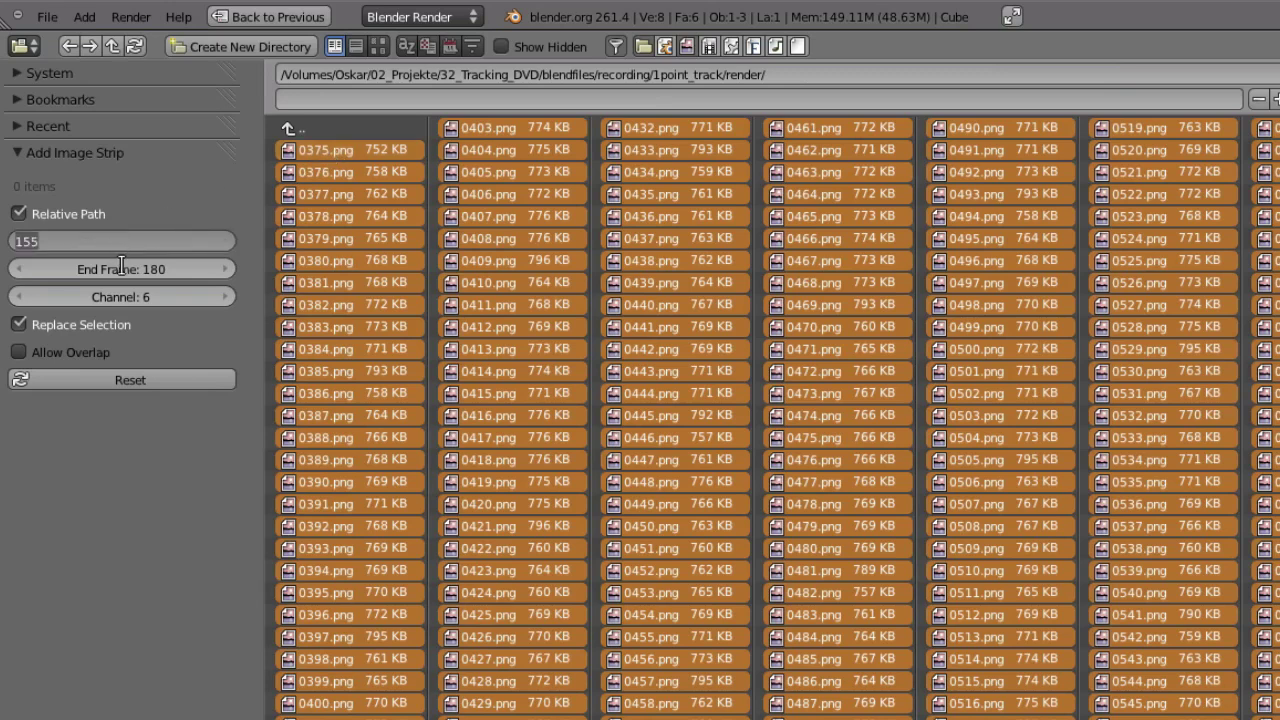
{"action": "type", "text": "375"}
{"action": "key", "text": "Return"}
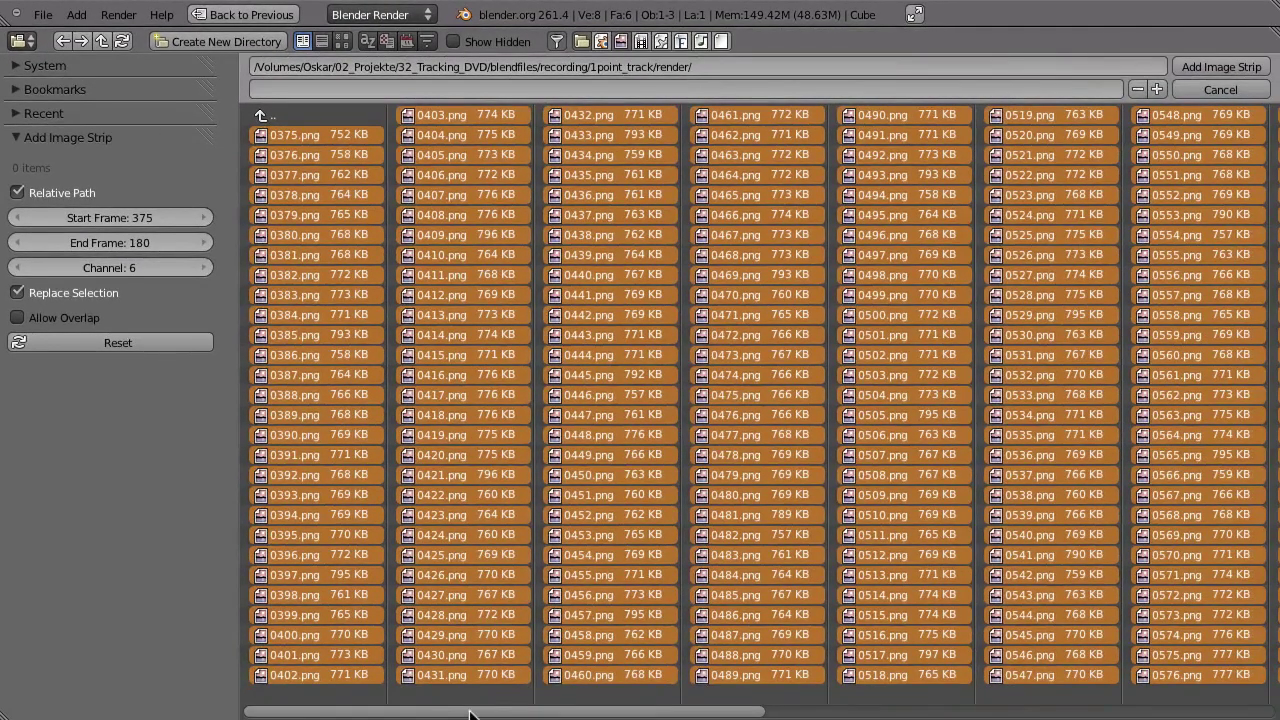
{"action": "left_click_drag", "start_coordinate": [668, 712], "coordinate": [1267, 710]}
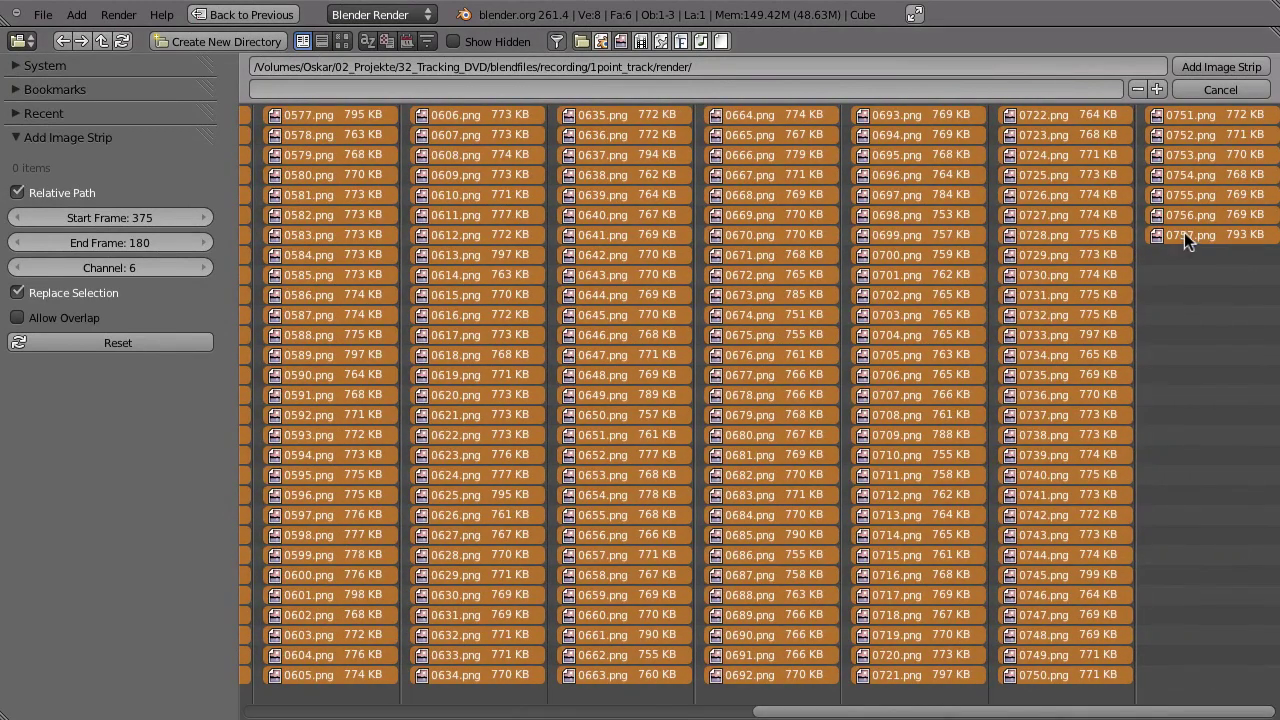
{"action": "left_click", "coordinate": [105, 238]}
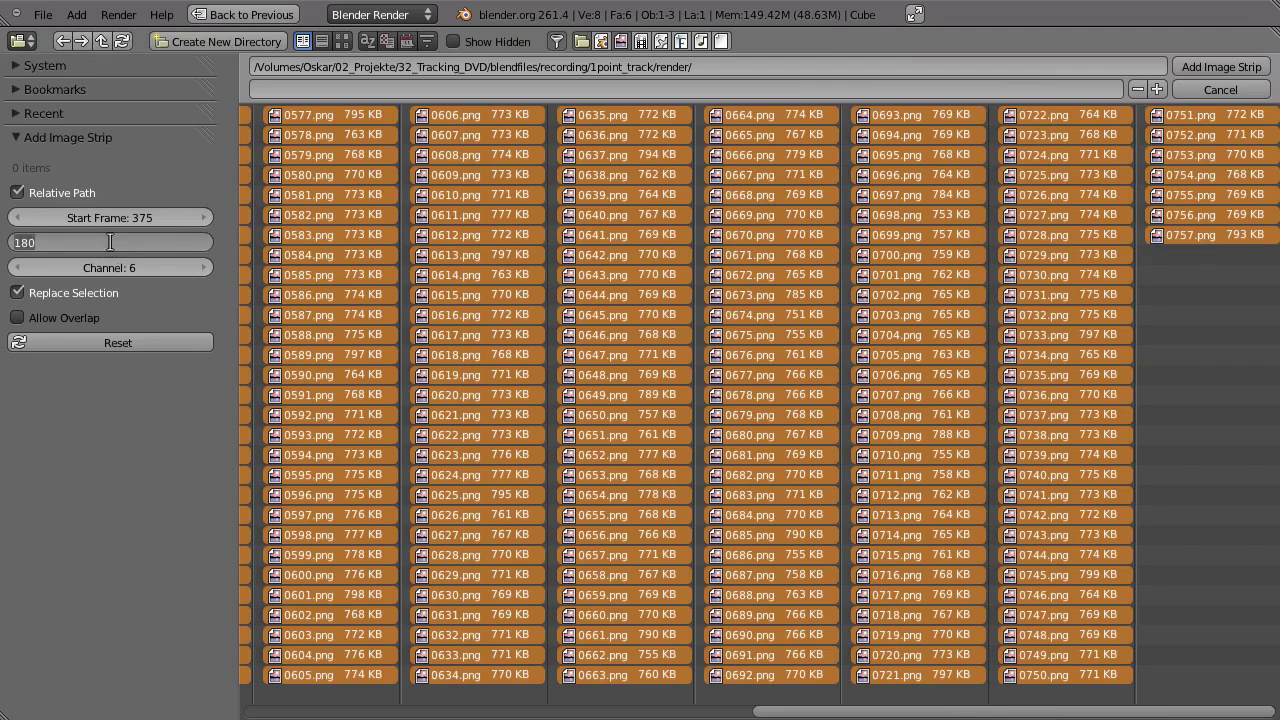
{"action": "type", "text": "757"}
{"action": "key", "text": "Return"}
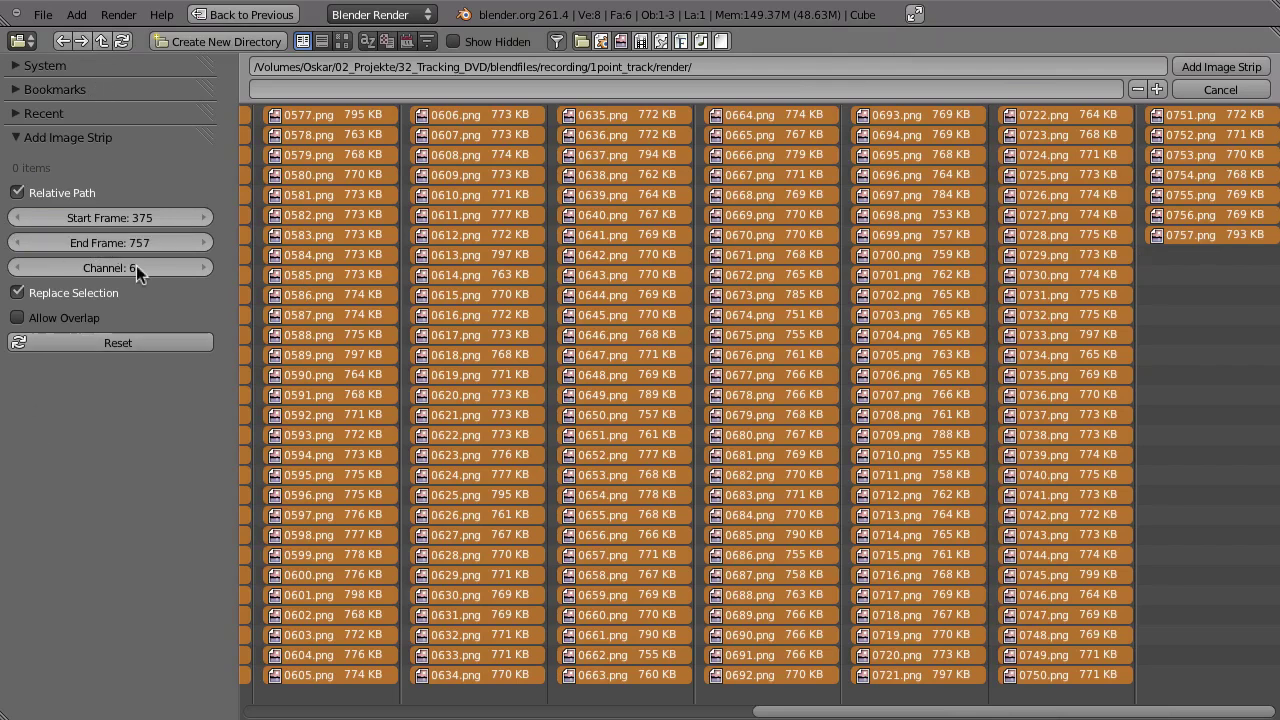
{"action": "left_click", "coordinate": [1221, 66]}
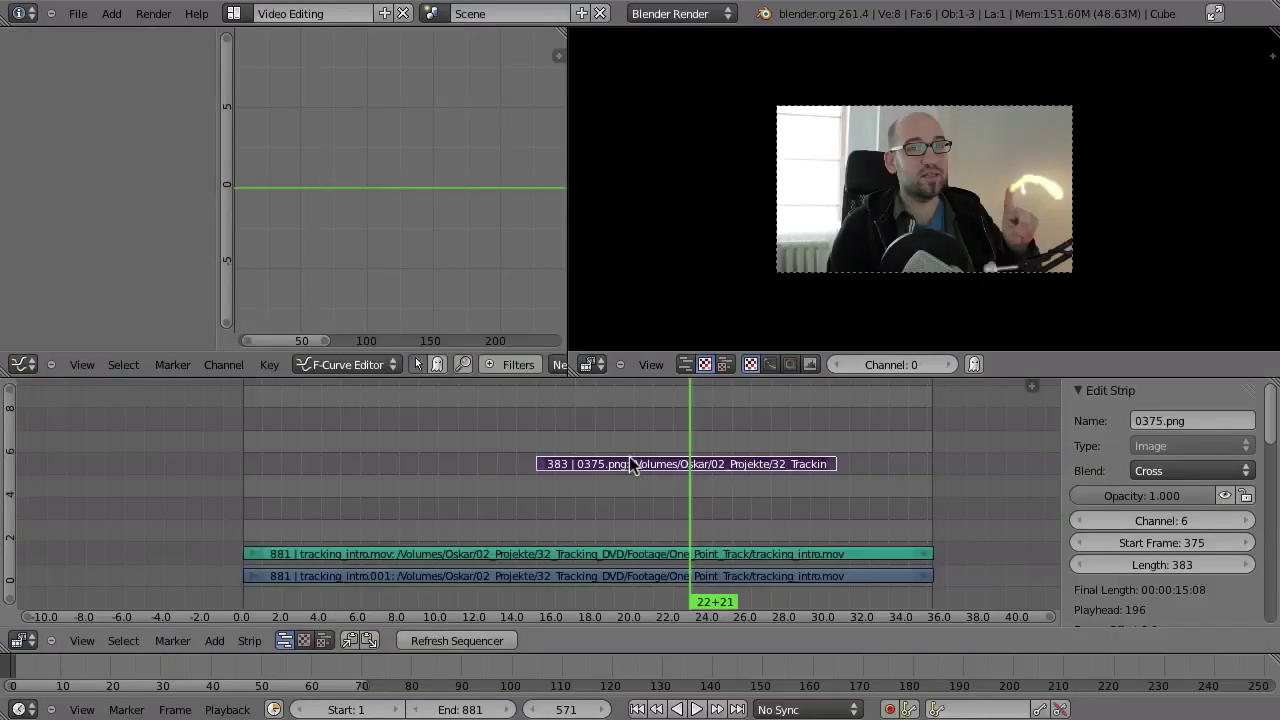
Scrub and reverse-play near the PNG strip's start, enlarging the preview to see the trail over the footage.
{"action": "left_click_drag", "start_coordinate": [671, 435], "coordinate": [531, 436]}
{"action": "scroll", "coordinate": [559, 448], "scroll_direction": "up", "scroll_amount": 4}
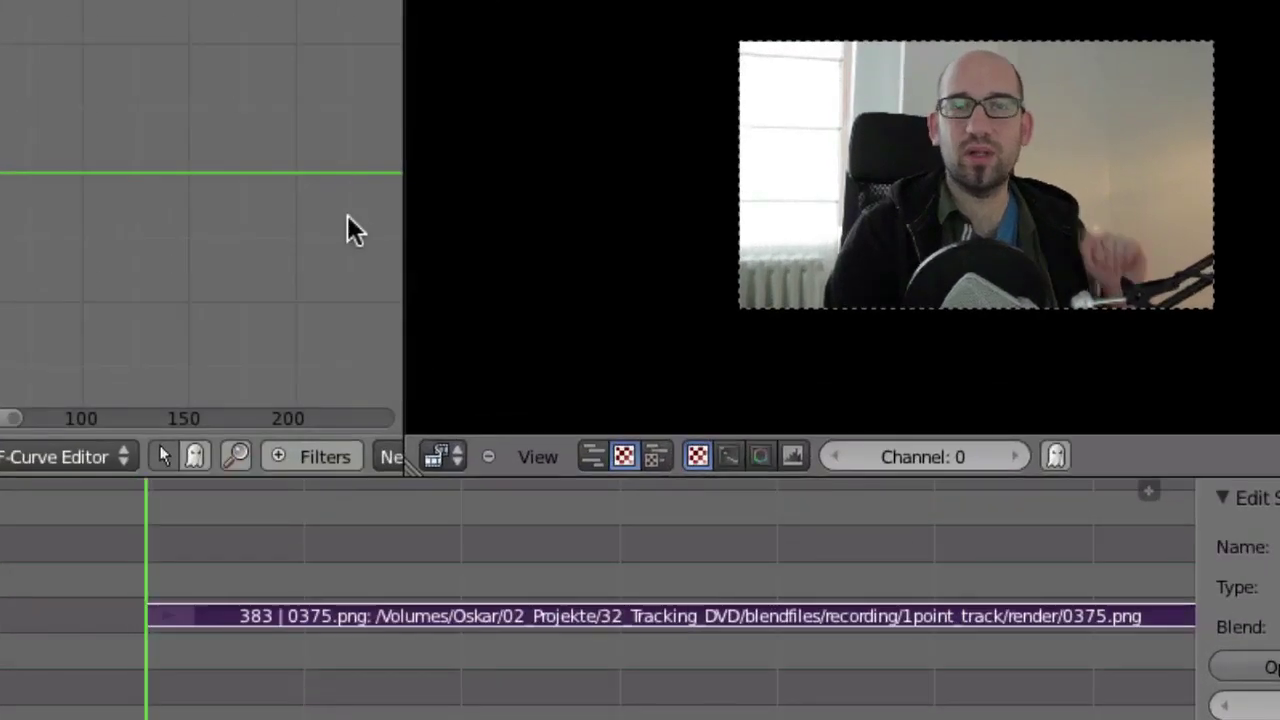
{"action": "key", "text": "shift+alt+a"}
{"action": "middle_click_drag", "start_coordinate": [878, 317], "coordinate": [1094, 163], "text": "ctrl"}
{"action": "scroll", "coordinate": [1103, 115], "scroll_direction": "up", "scroll_amount": 3}
{"action": "left_click_drag", "start_coordinate": [113, 645], "coordinate": [183, 686]}
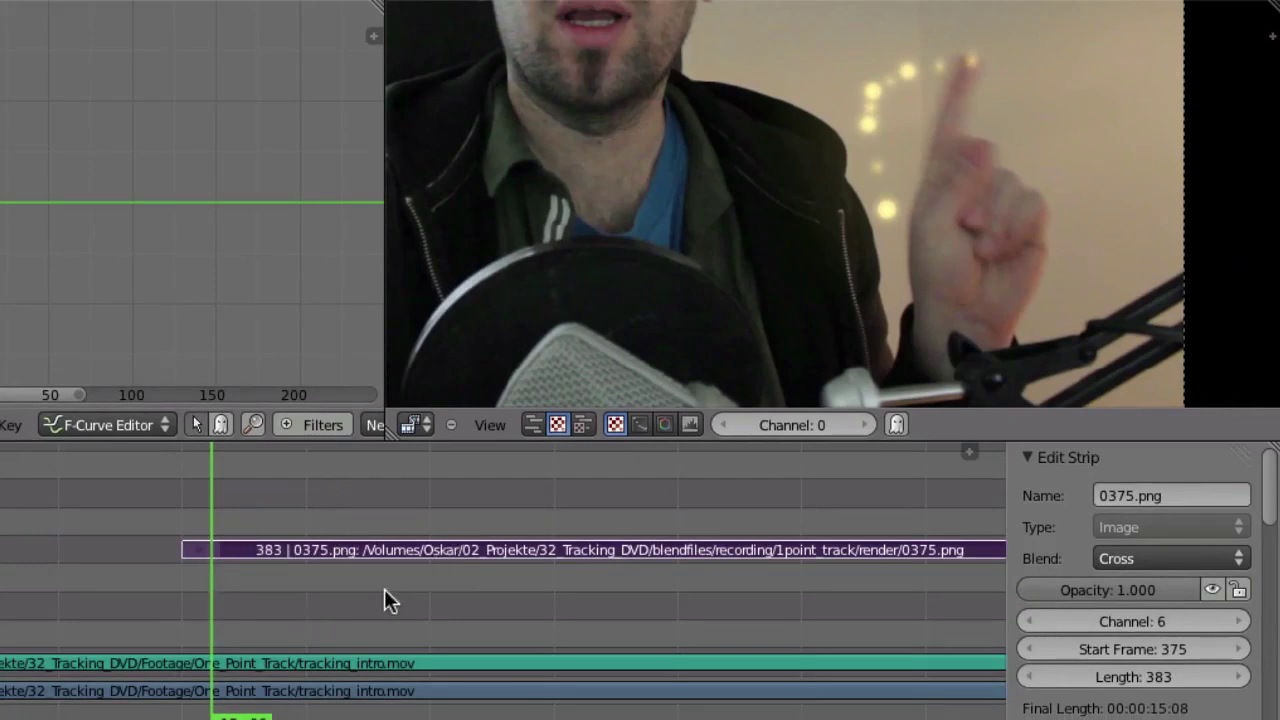
{"action": "left_click_drag", "start_coordinate": [311, 506], "coordinate": [224, 488]}
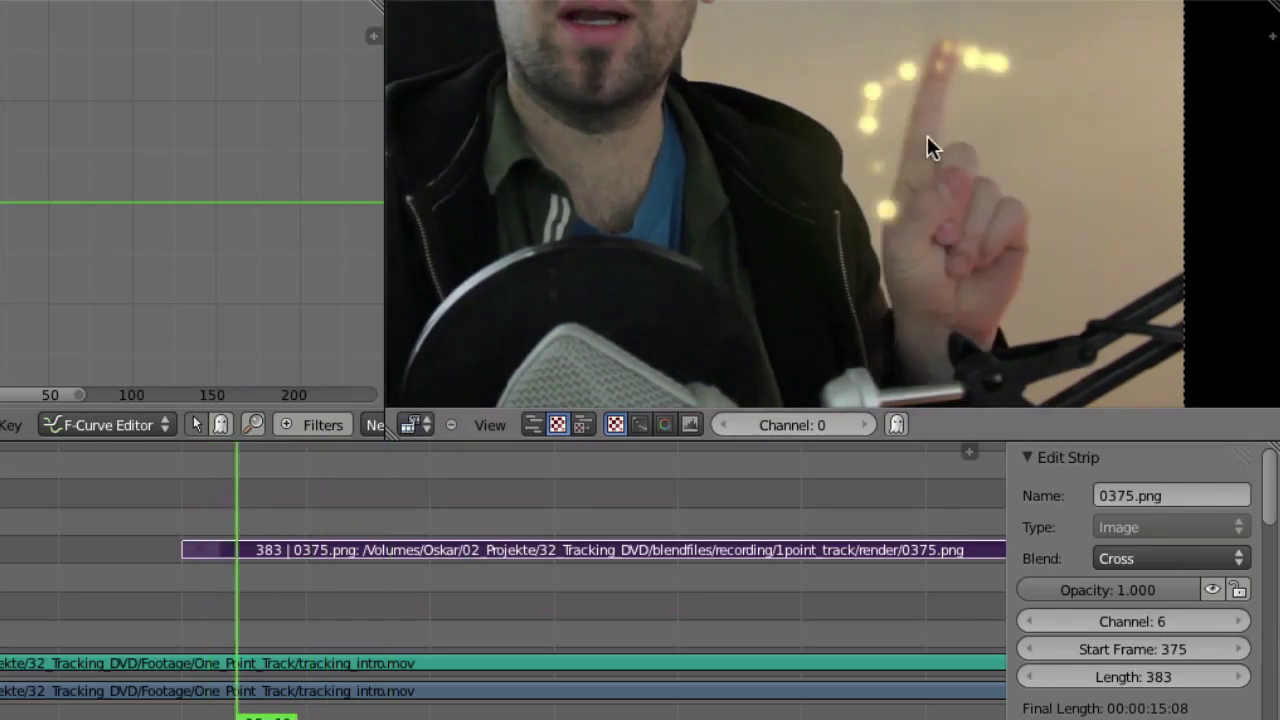
Keyframe the strip's opacity at 1.000, replacing the existing opacity key.
{"action": "key", "text": "i"}
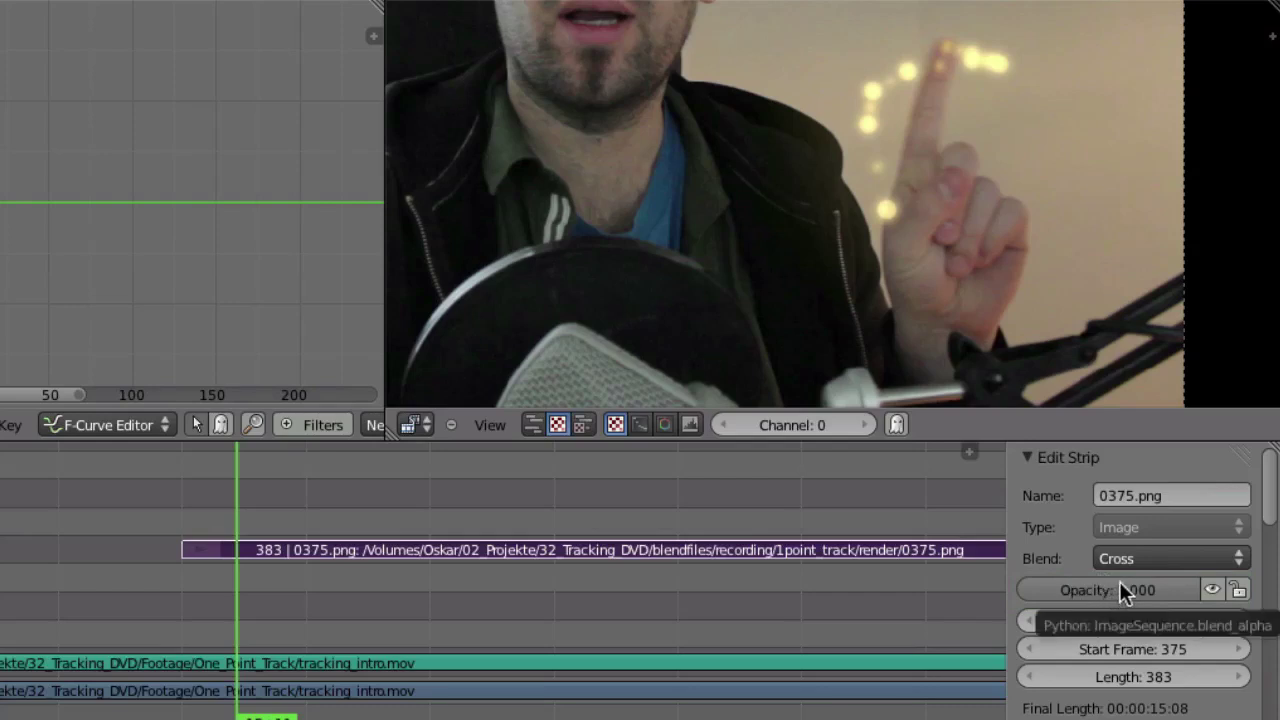
{"action": "key", "text": "i"}
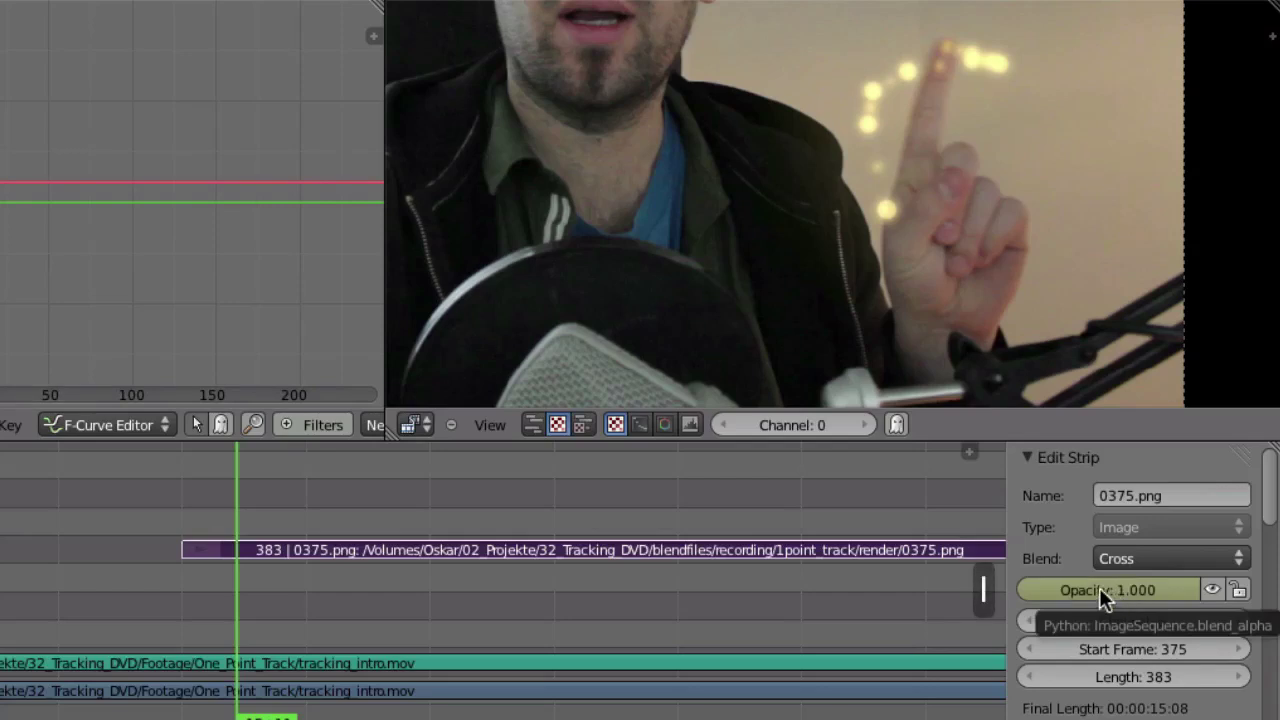
{"action": "right_click", "coordinate": [1097, 588]}
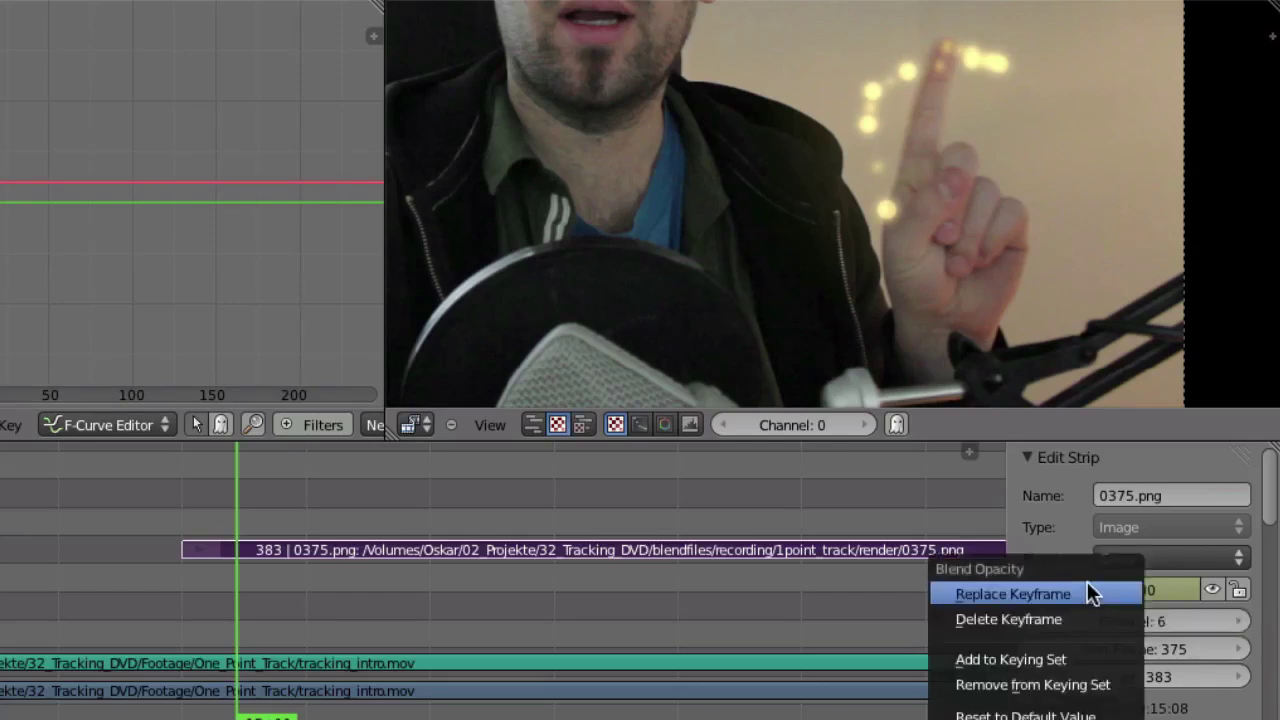
{"action": "left_click", "coordinate": [1015, 595]}
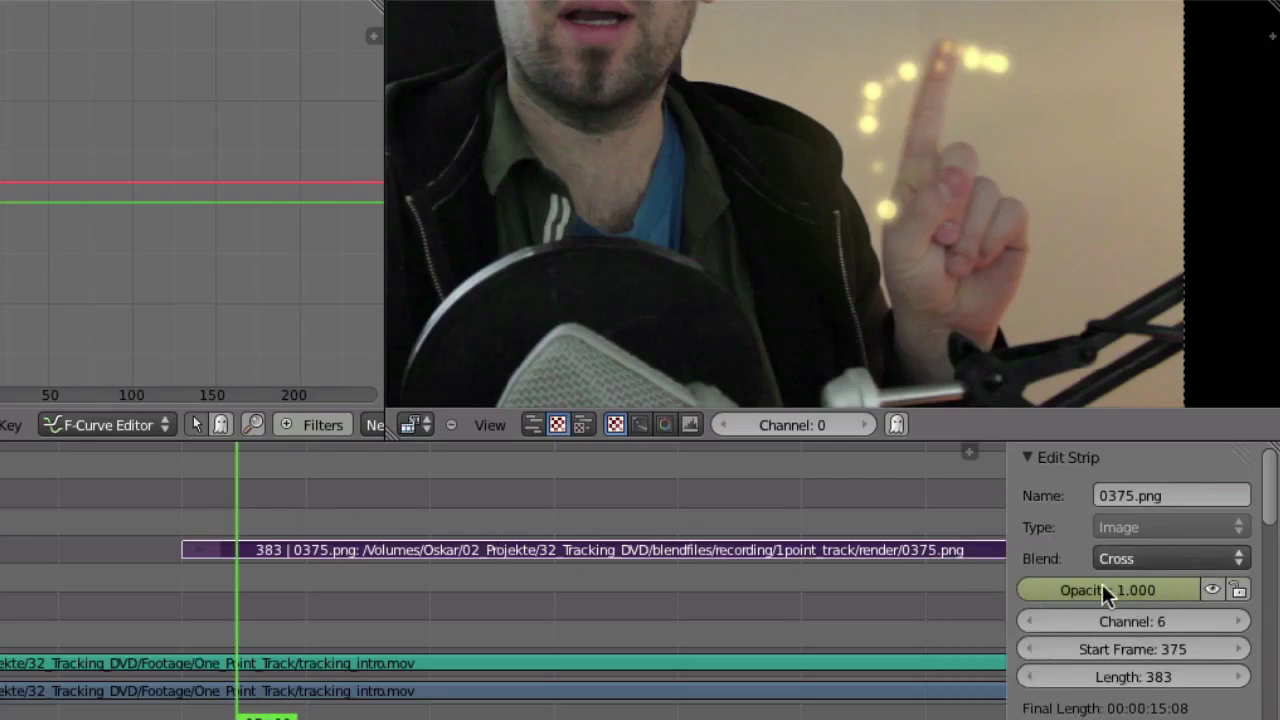
Keyframe opacity 0 at the strip's first frame and scrub through to check the fade-in.
{"action": "left_click_drag", "start_coordinate": [237, 593], "coordinate": [203, 590]}
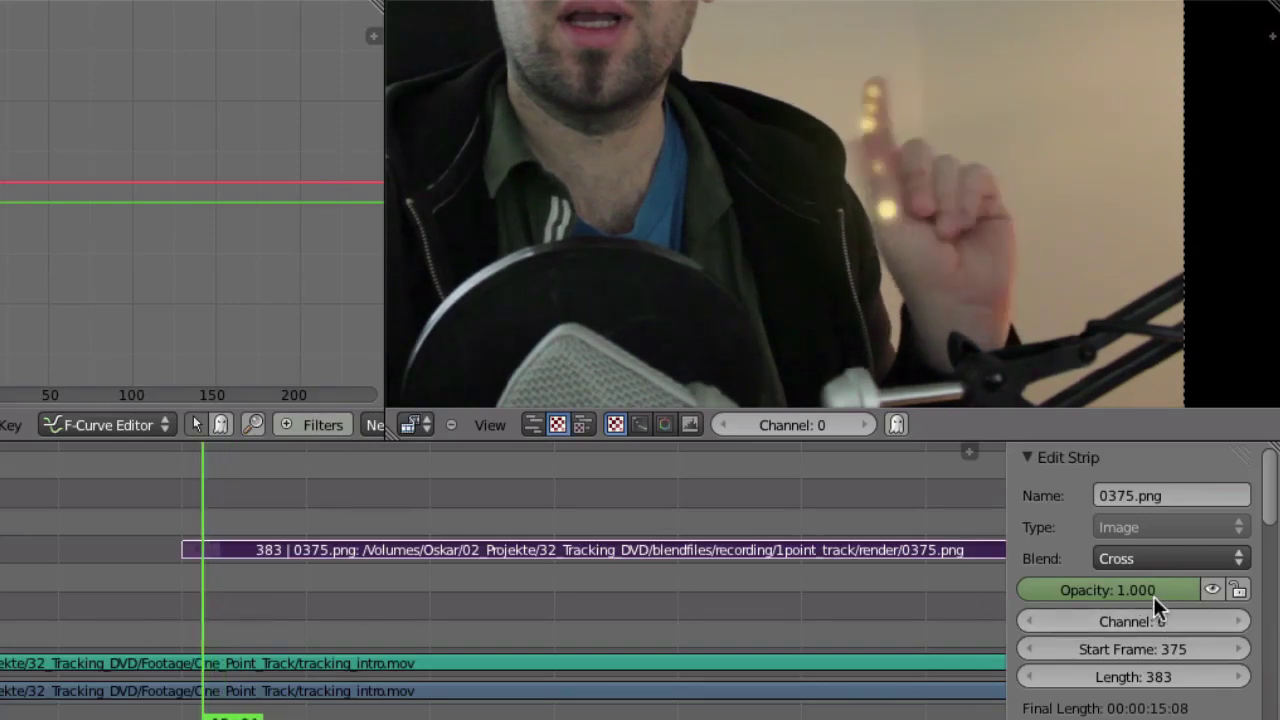
{"action": "key", "text": "Left"}
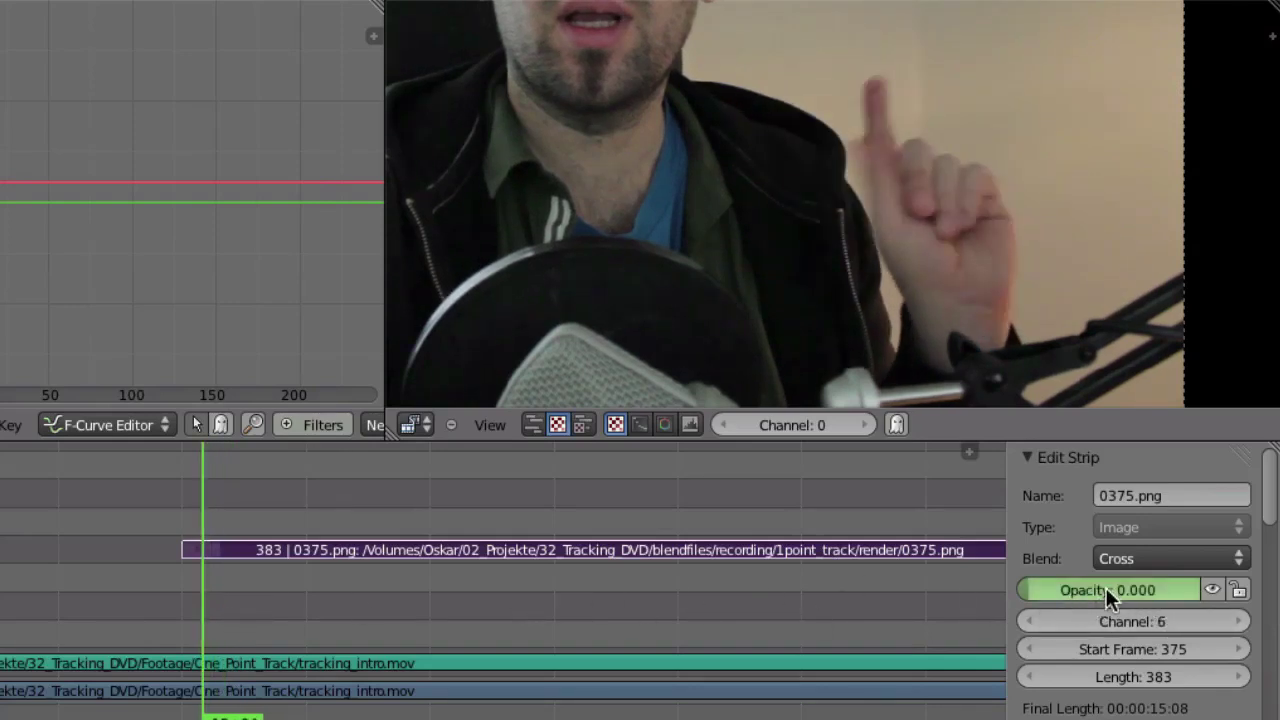
{"action": "key", "text": "i"}
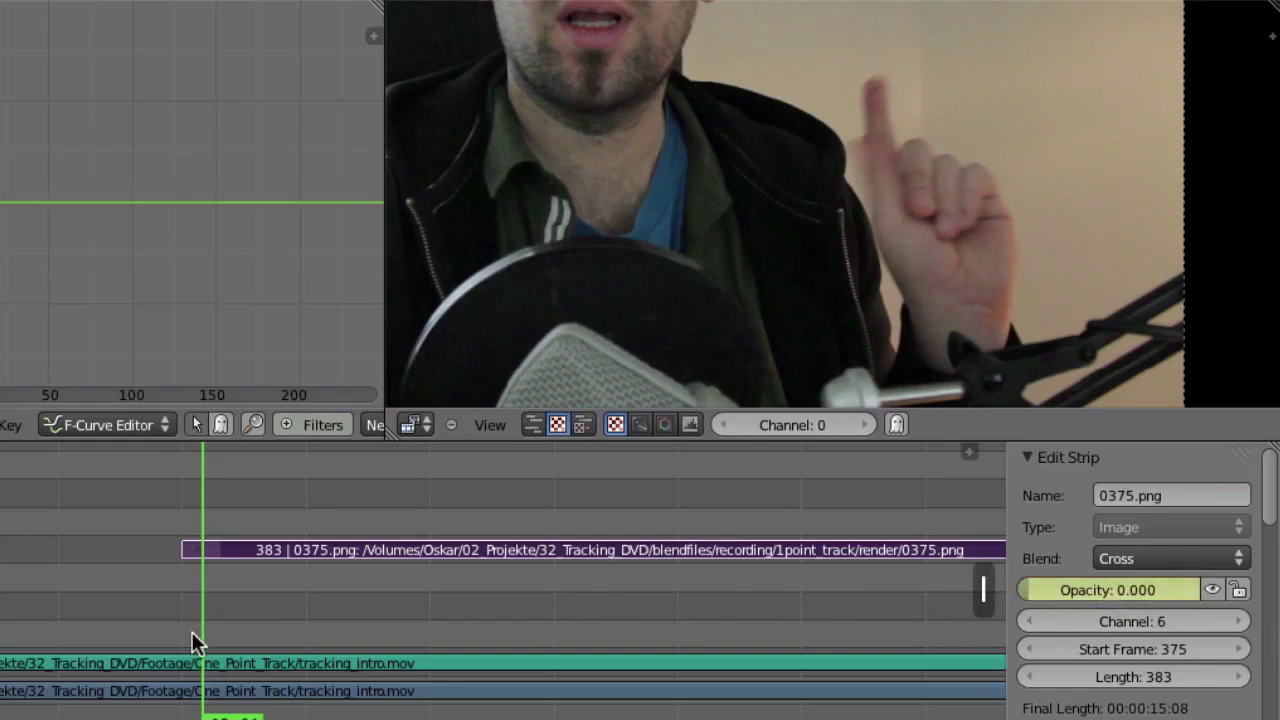
{"action": "key", "text": "Right"}
{"action": "mouse_move", "coordinate": [226, 605]}
{"action": "left_mouse_down"}
{"action": "mouse_move", "coordinate": [269, 603]}
{"action": "mouse_move", "coordinate": [195, 602]}
{"action": "mouse_move", "coordinate": [263, 595]}
{"action": "mouse_move", "coordinate": [217, 598]}
{"action": "left_mouse_up"}
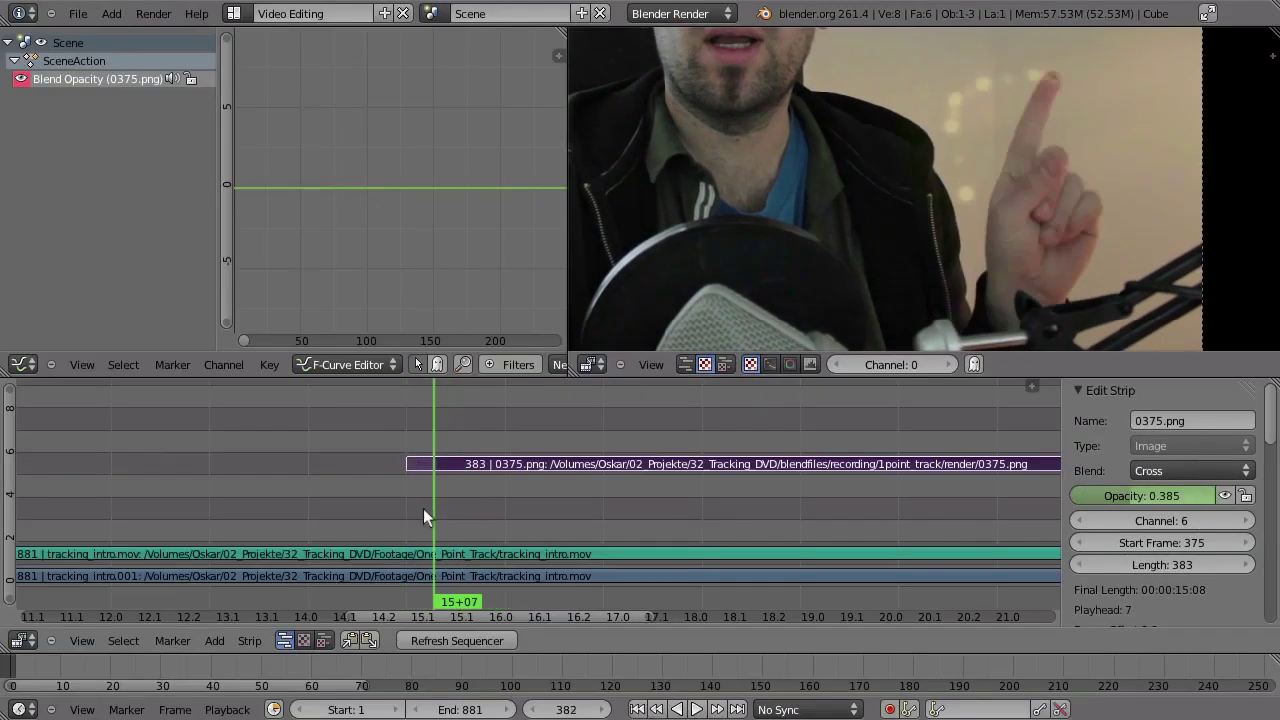
{"action": "left_click_drag", "start_coordinate": [423, 508], "coordinate": [481, 495]}
Play the composite twice to preview the glow-trail fade over the movie.
{"action": "scroll", "coordinate": [903, 214], "scroll_direction": "up", "scroll_amount": 2}
{"action": "scroll", "coordinate": [890, 228], "scroll_direction": "down", "scroll_amount": 4}
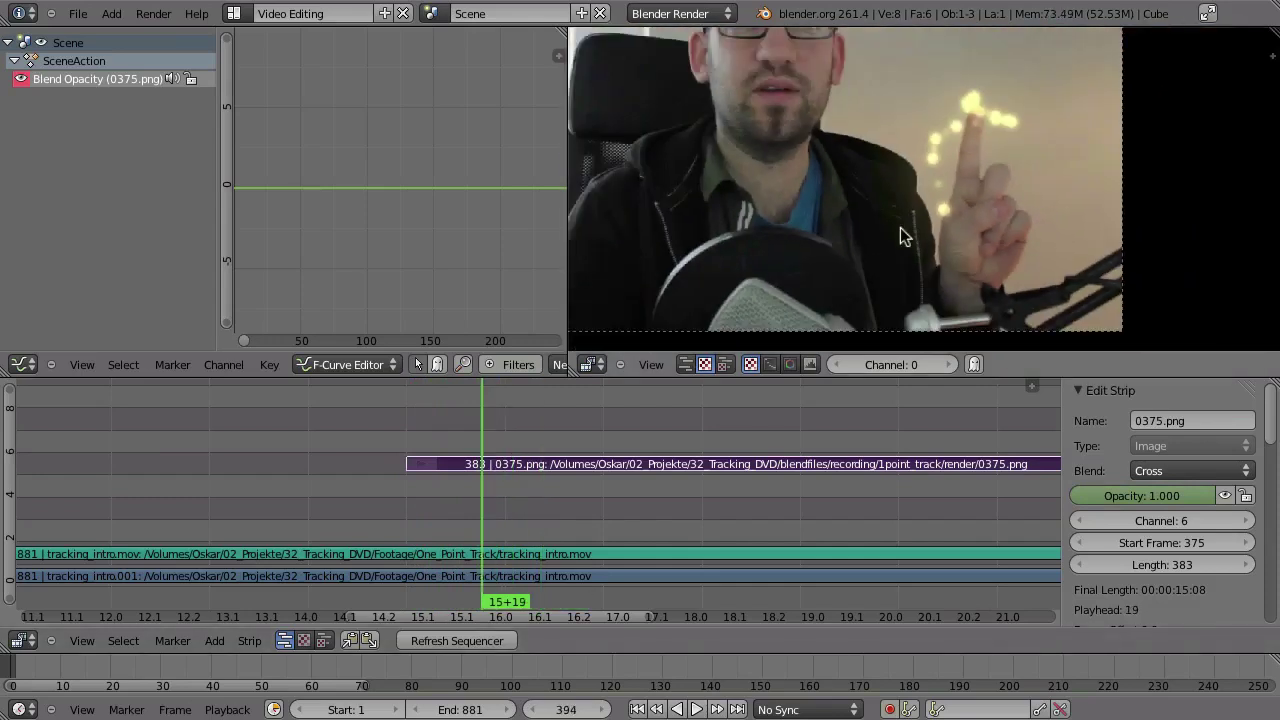
{"action": "key", "text": "alt+a"}
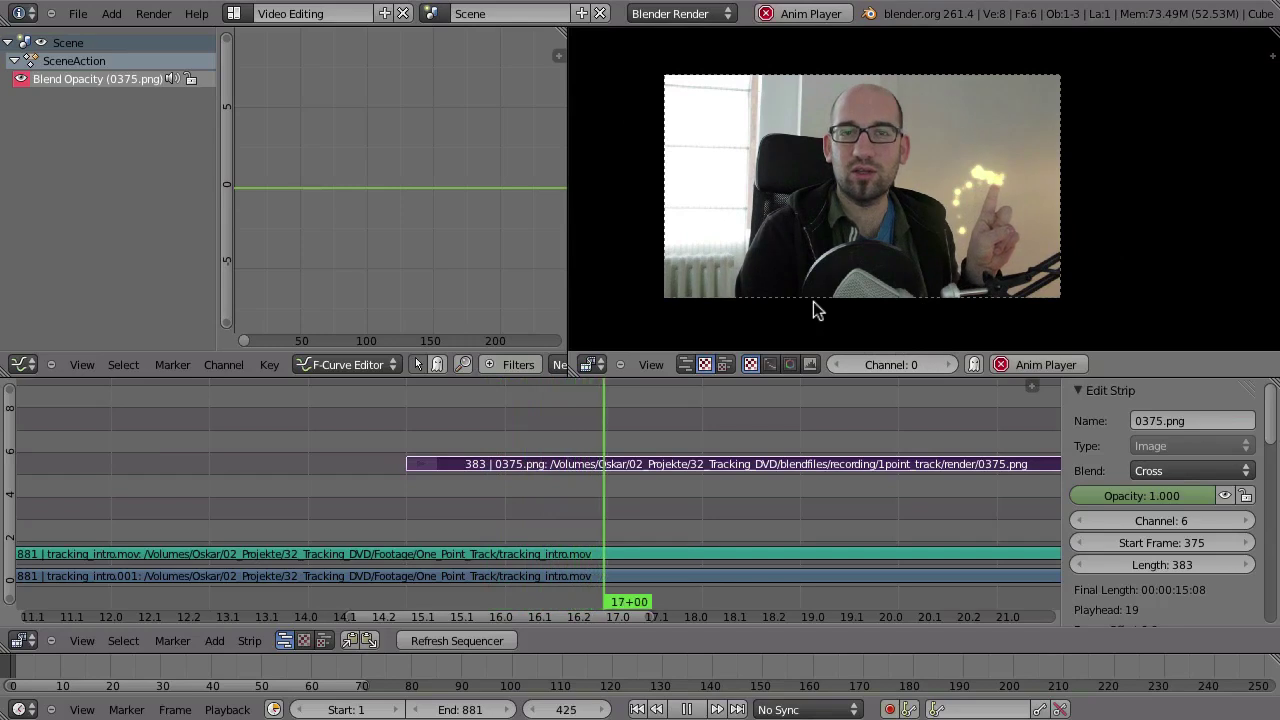
{"action": "key", "text": "Escape"}
{"action": "key", "text": "alt+a"}
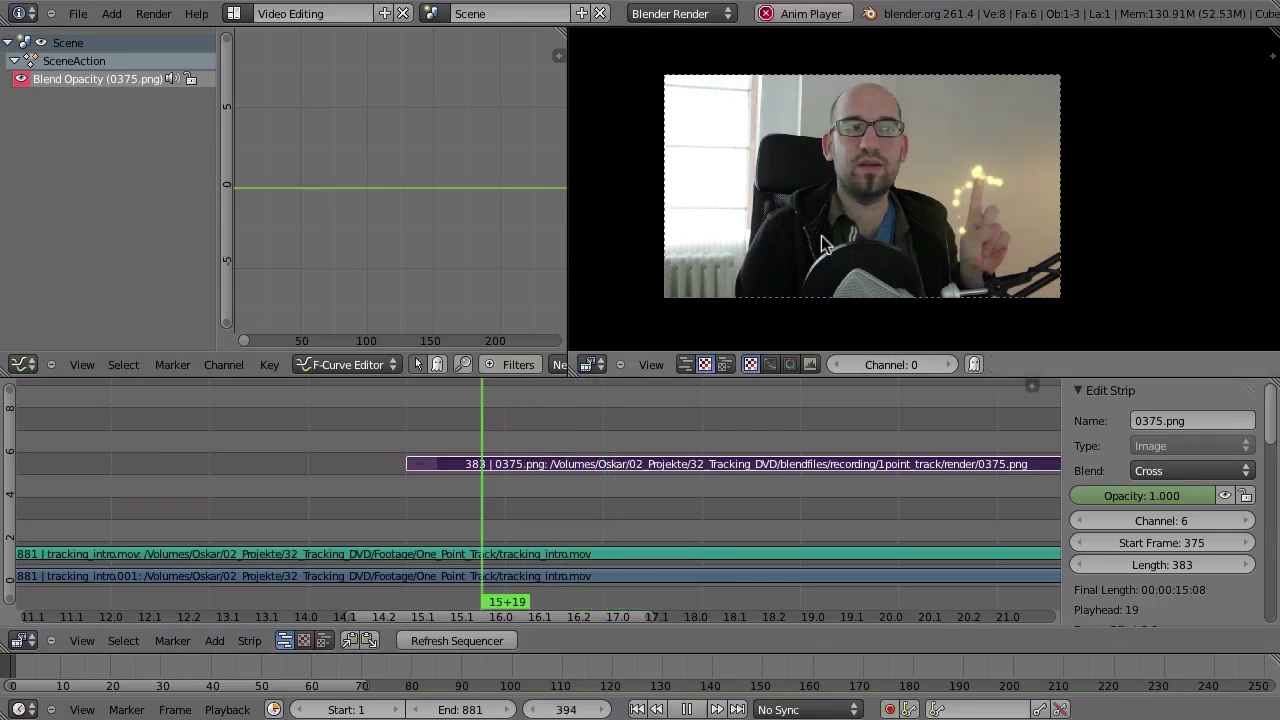
{"action": "key", "text": "Escape"}
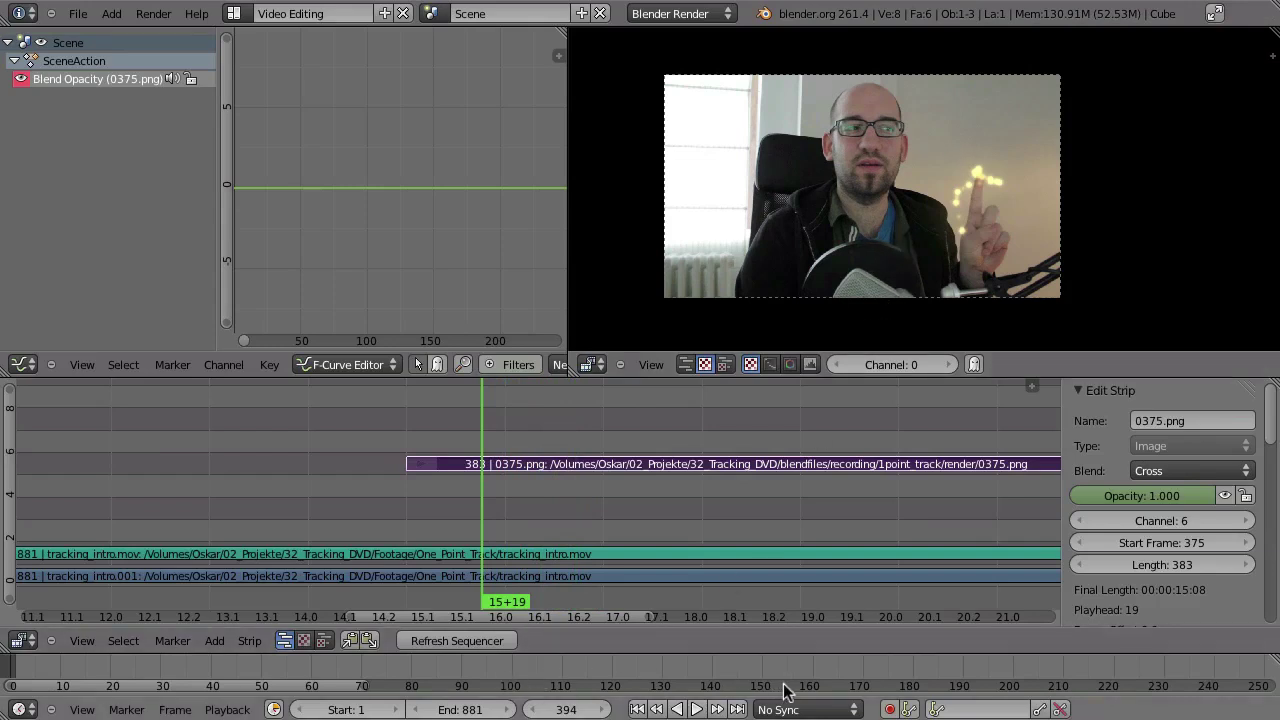
Switch playback sync to AV-sync, replay, then fit all strips and scrub near the trail's end.
{"action": "left_click", "coordinate": [769, 710]}
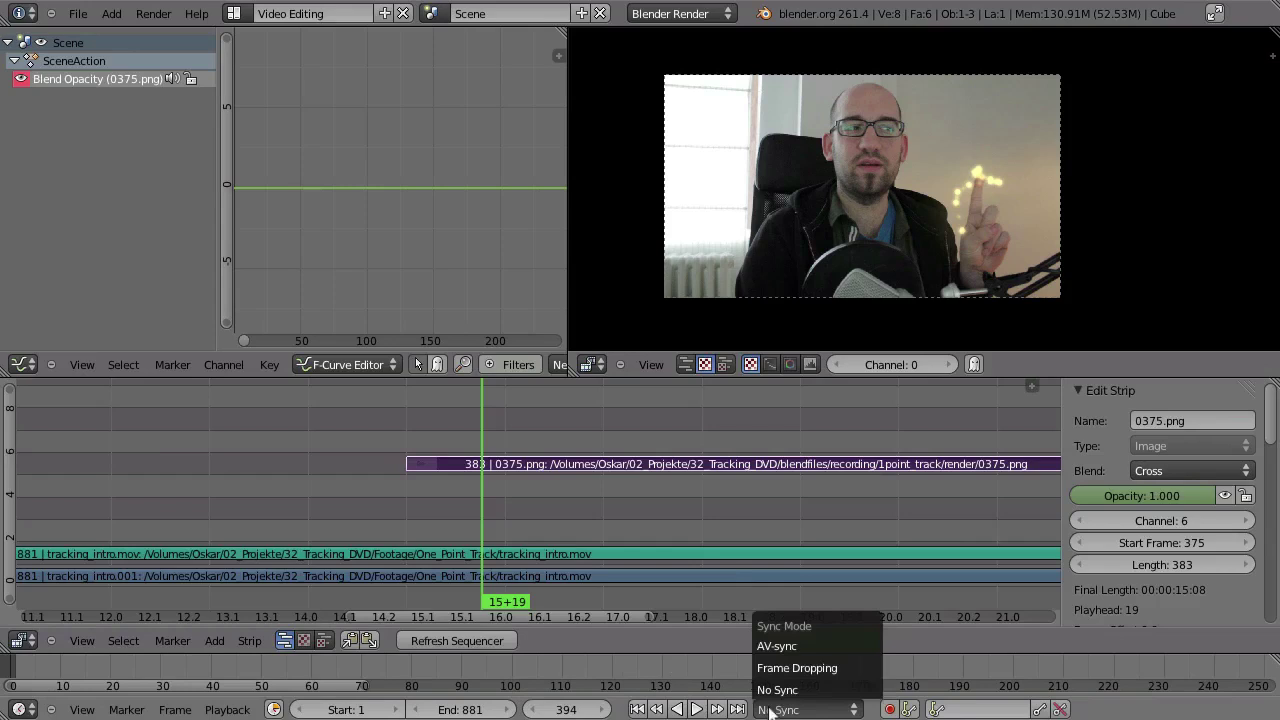
{"action": "left_click", "coordinate": [780, 648]}
{"action": "key", "text": "alt+a"}
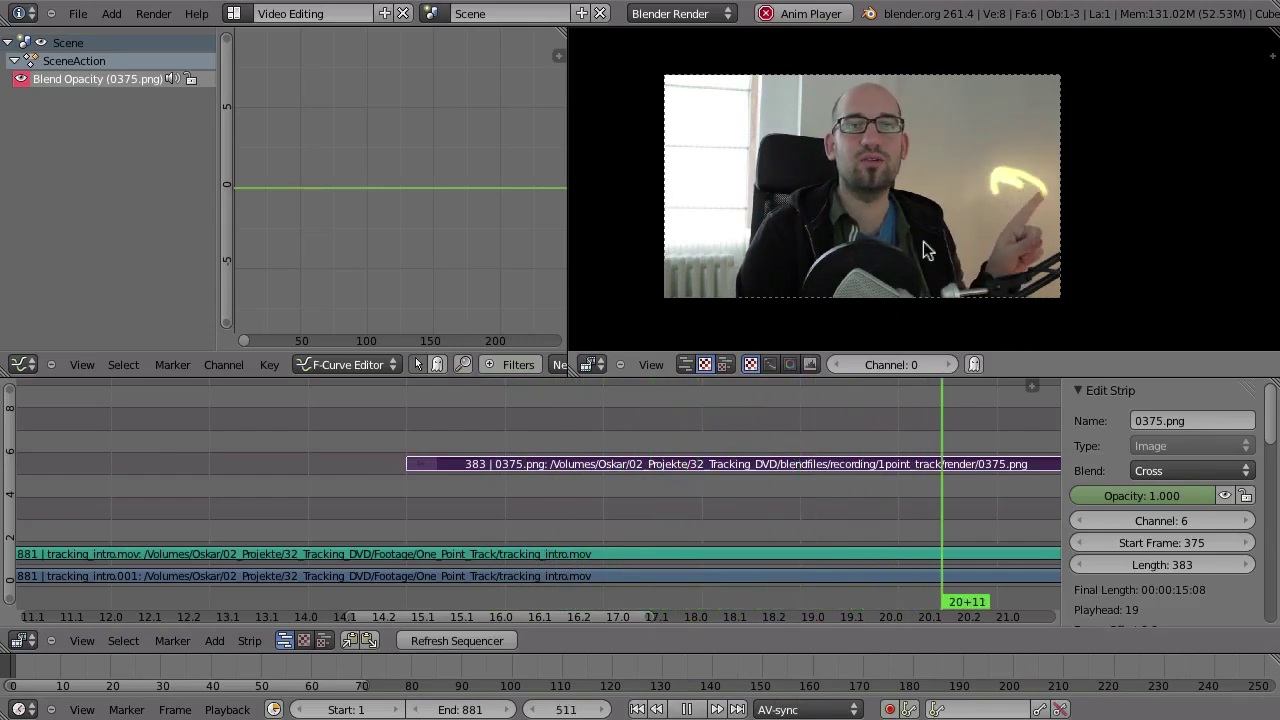
{"action": "key", "text": "Escape"}
{"action": "key", "text": "Home"}
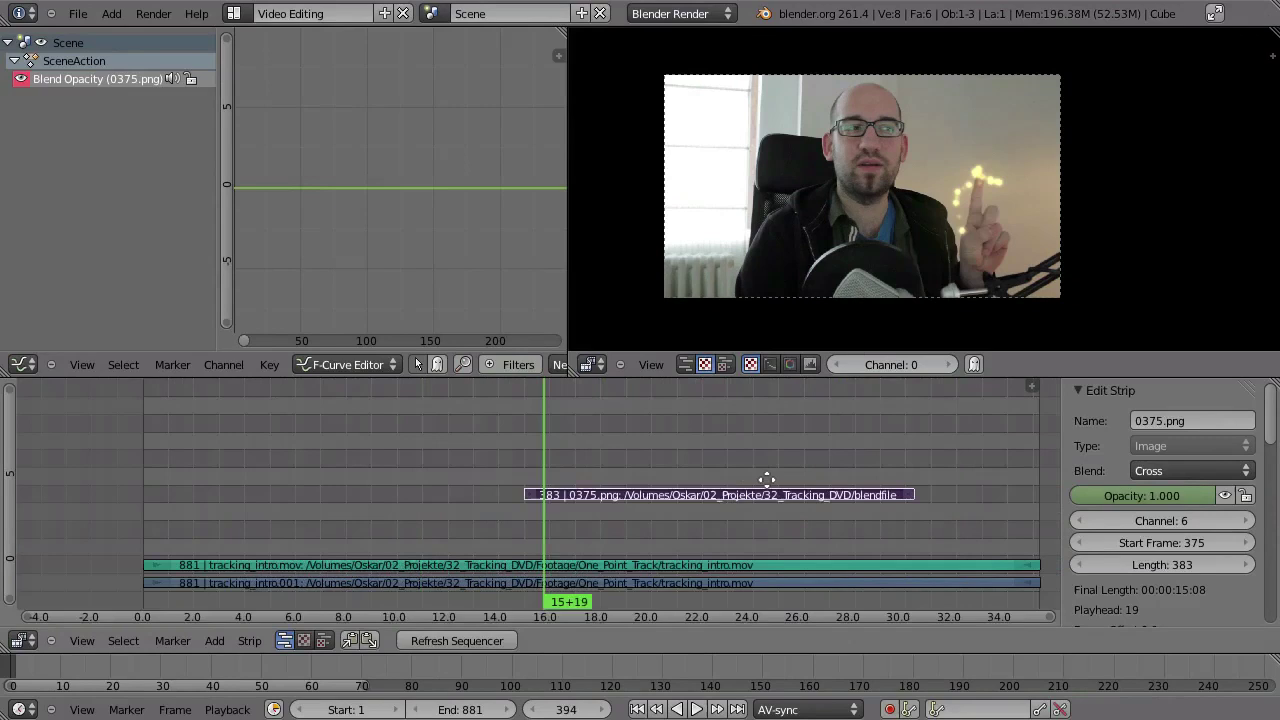
{"action": "left_click_drag", "start_coordinate": [700, 436], "coordinate": [729, 472]}
Keyframe the glow strip's opacity at full on frame 746 and at 0 on frame 756.
{"action": "scroll", "coordinate": [790, 460], "scroll_direction": "up", "scroll_amount": 3}
{"action": "scroll", "coordinate": [798, 477], "scroll_direction": "up", "scroll_amount": 2}
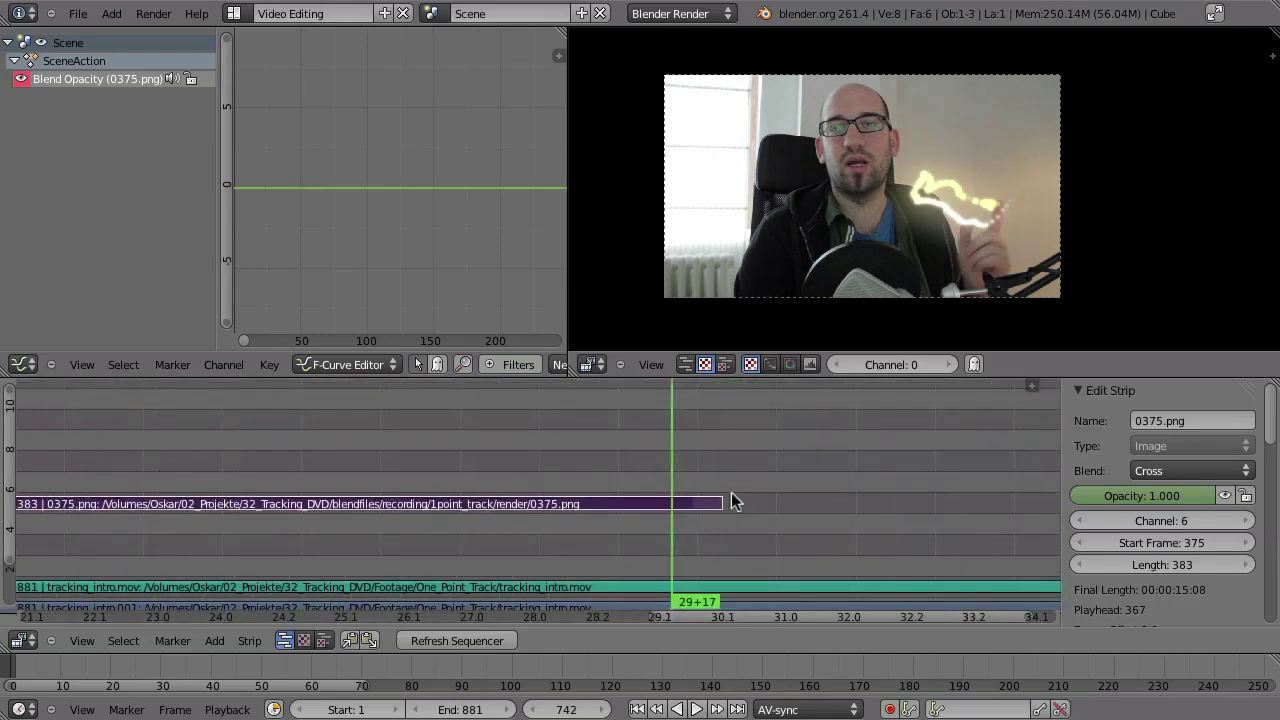
{"action": "left_click", "coordinate": [685, 537]}
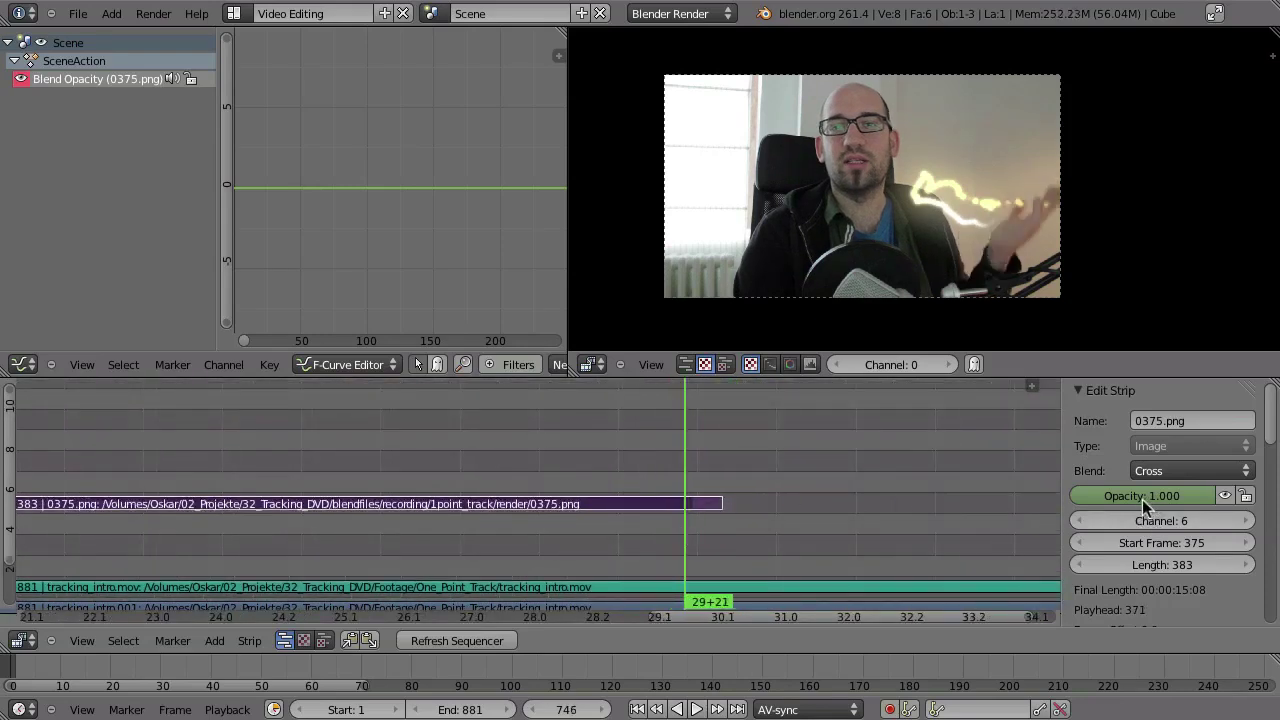
{"action": "key", "text": "i"}
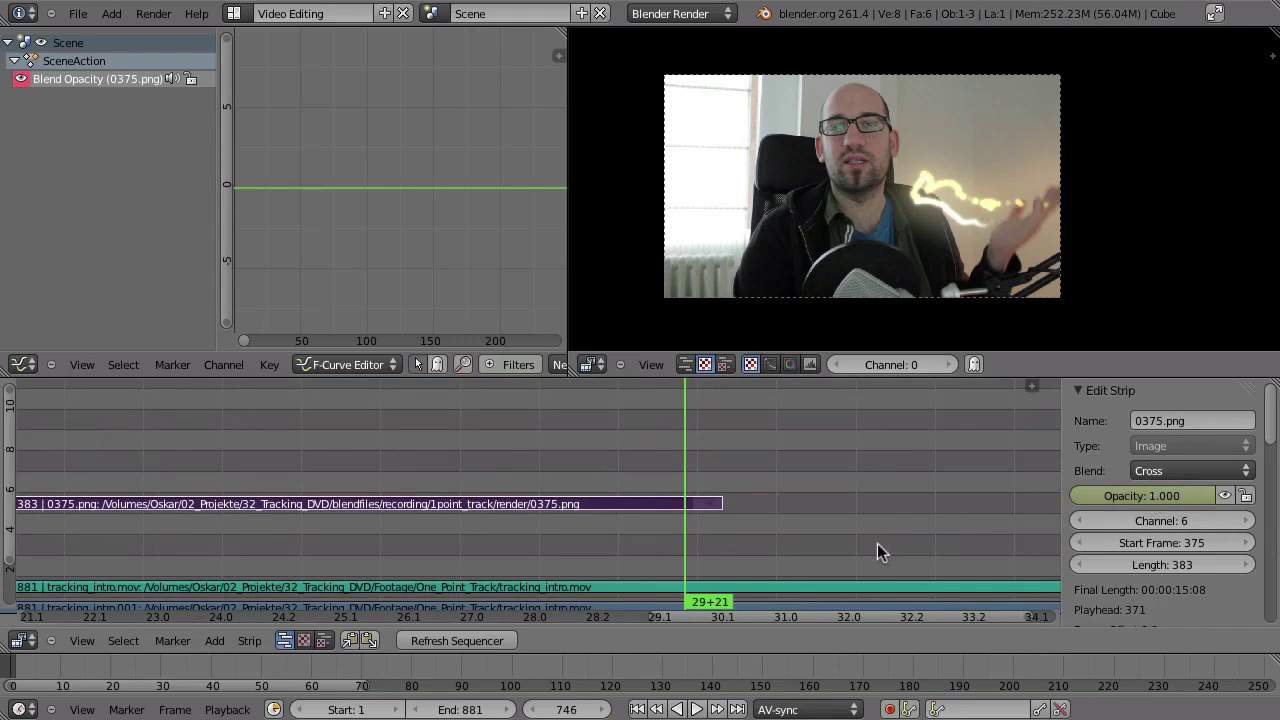
{"action": "left_click_drag", "start_coordinate": [683, 548], "coordinate": [714, 549]}
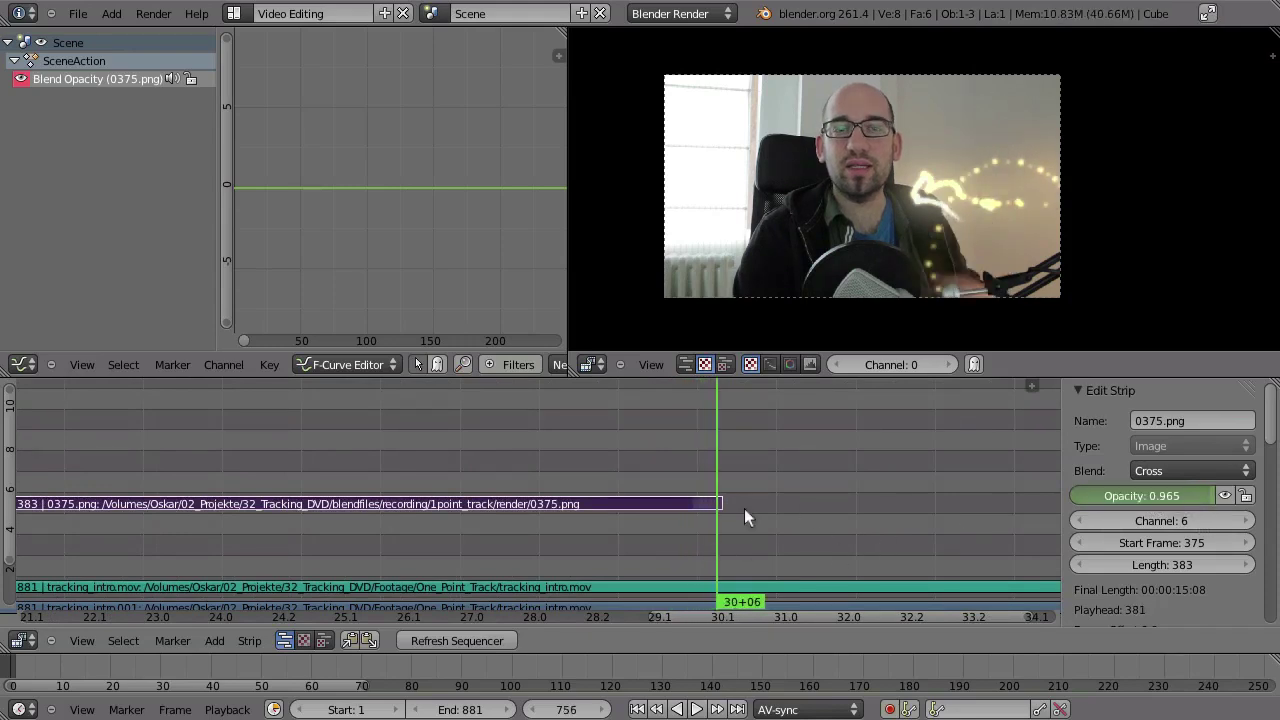
{"action": "key", "text": "BackSpace"}
{"action": "key", "text": "i"}
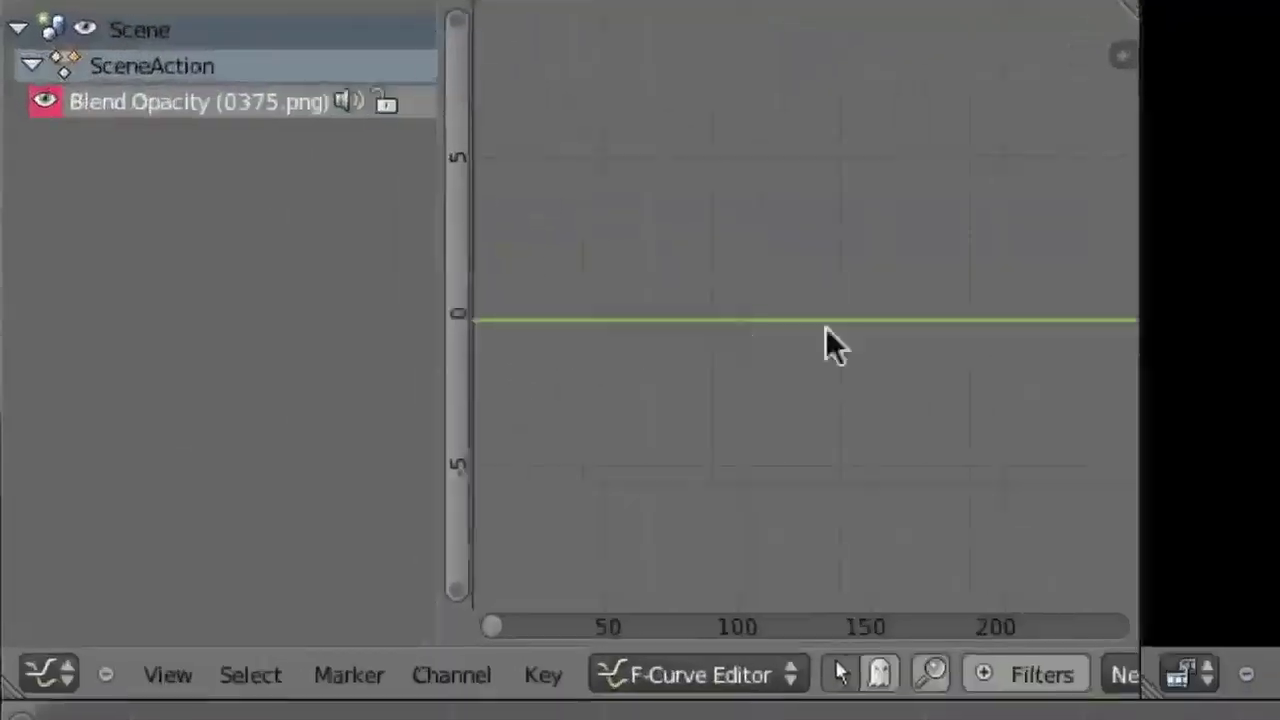
Frame the whole opacity fade curve in the curve view and move the playhead back into the strip.
{"action": "middle_click_drag", "start_coordinate": [409, 199], "coordinate": [446, 234], "text": "ctrl"}
{"action": "middle_click_drag", "start_coordinate": [927, 426], "coordinate": [852, 395], "text": "ctrl"}
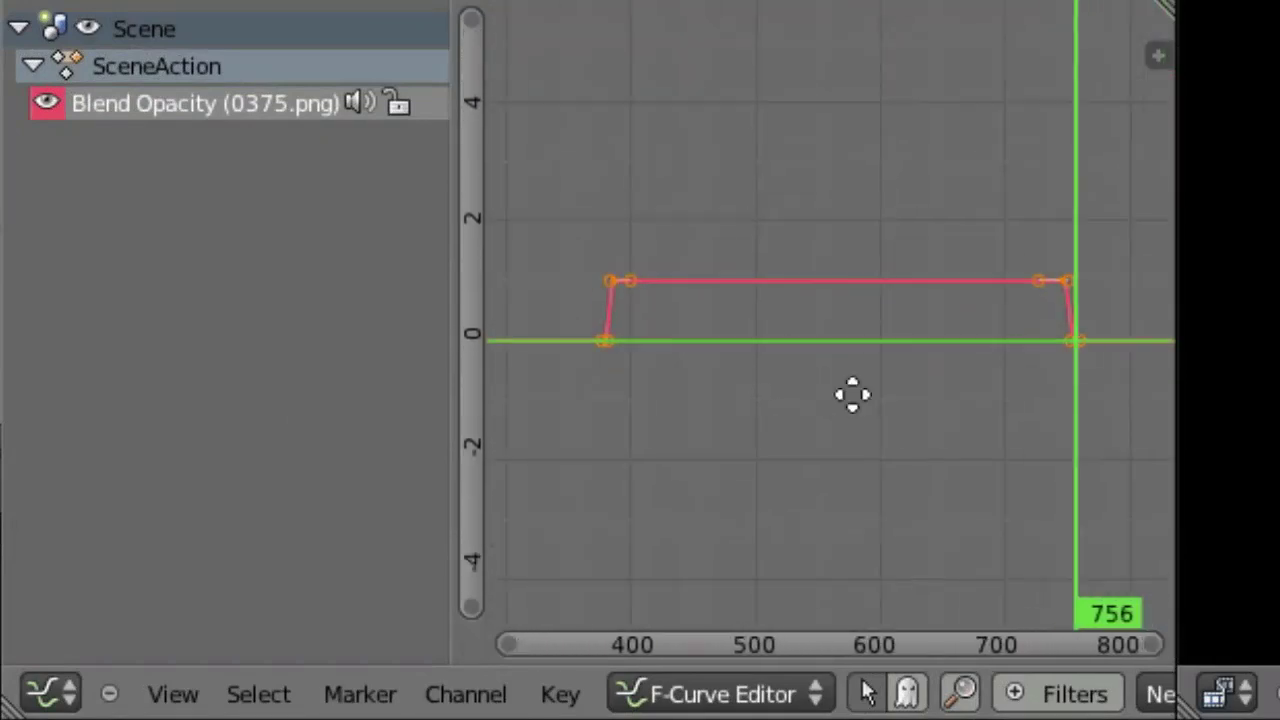
{"action": "left_click_drag", "start_coordinate": [1060, 375], "coordinate": [892, 507]}
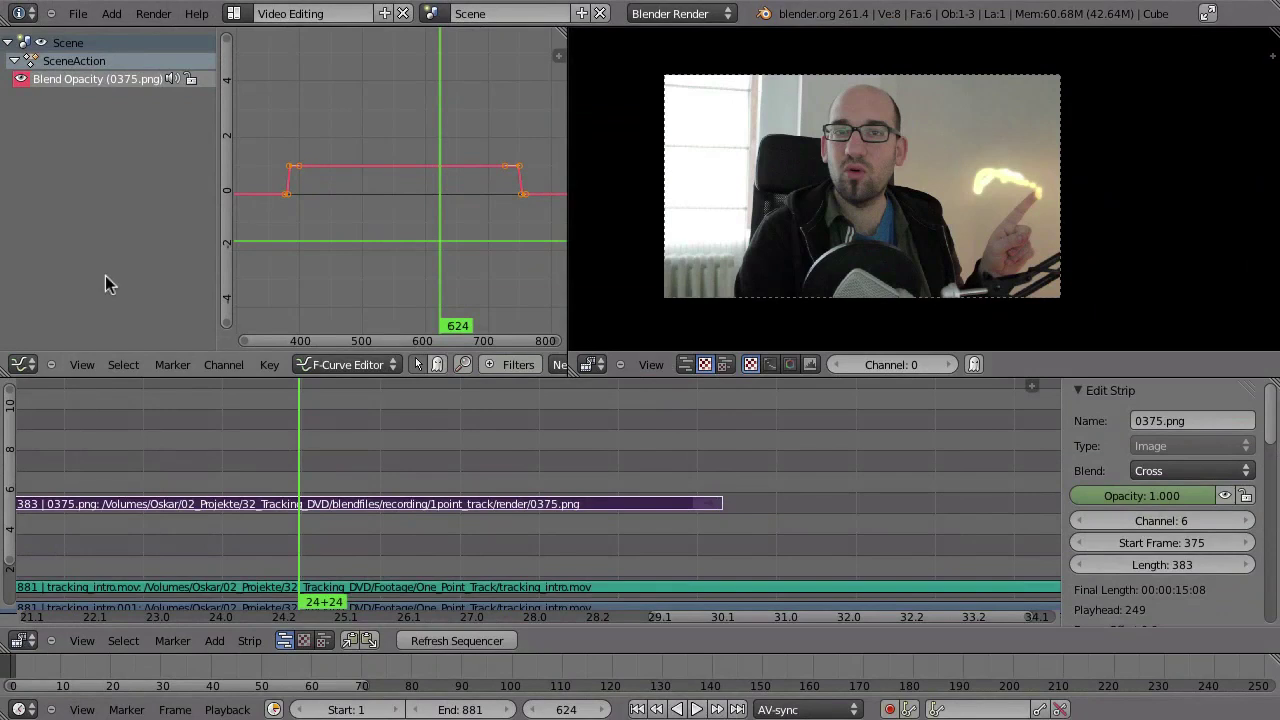
{"action": "left_click", "coordinate": [24, 366]}
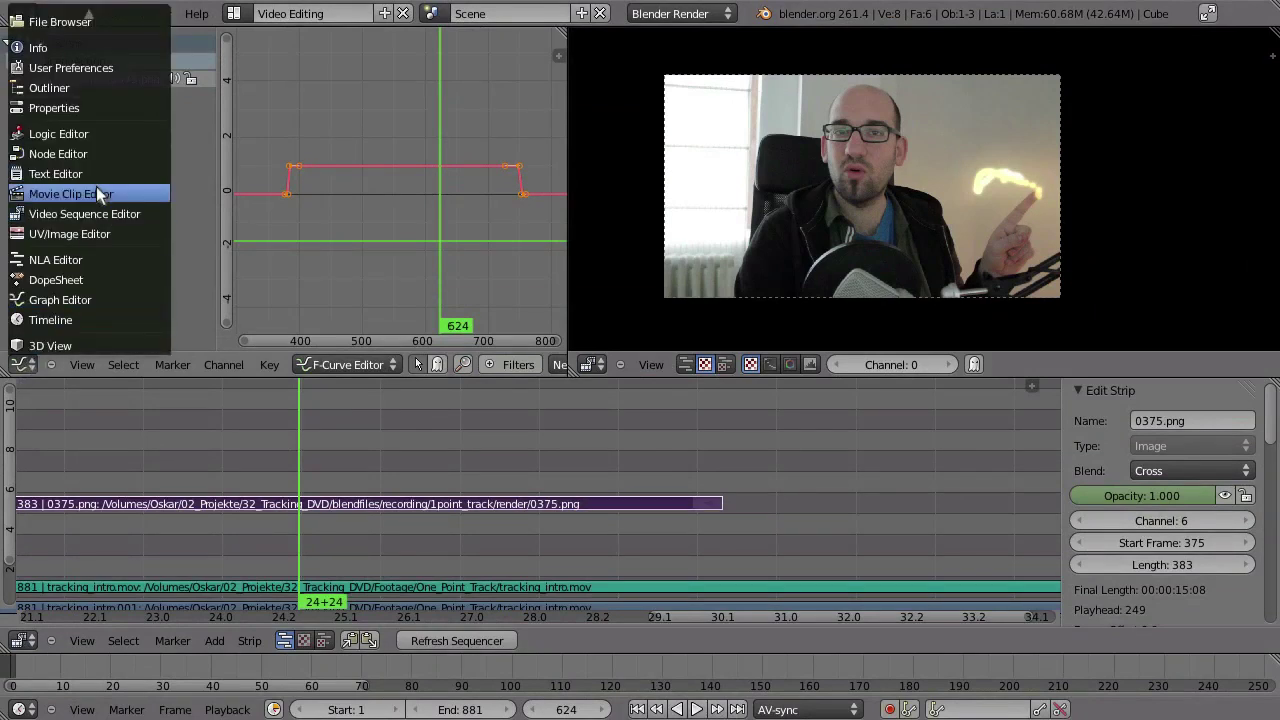
Show the render properties and apply the HDTV 720p size preset.
{"action": "left_click", "coordinate": [98, 108]}
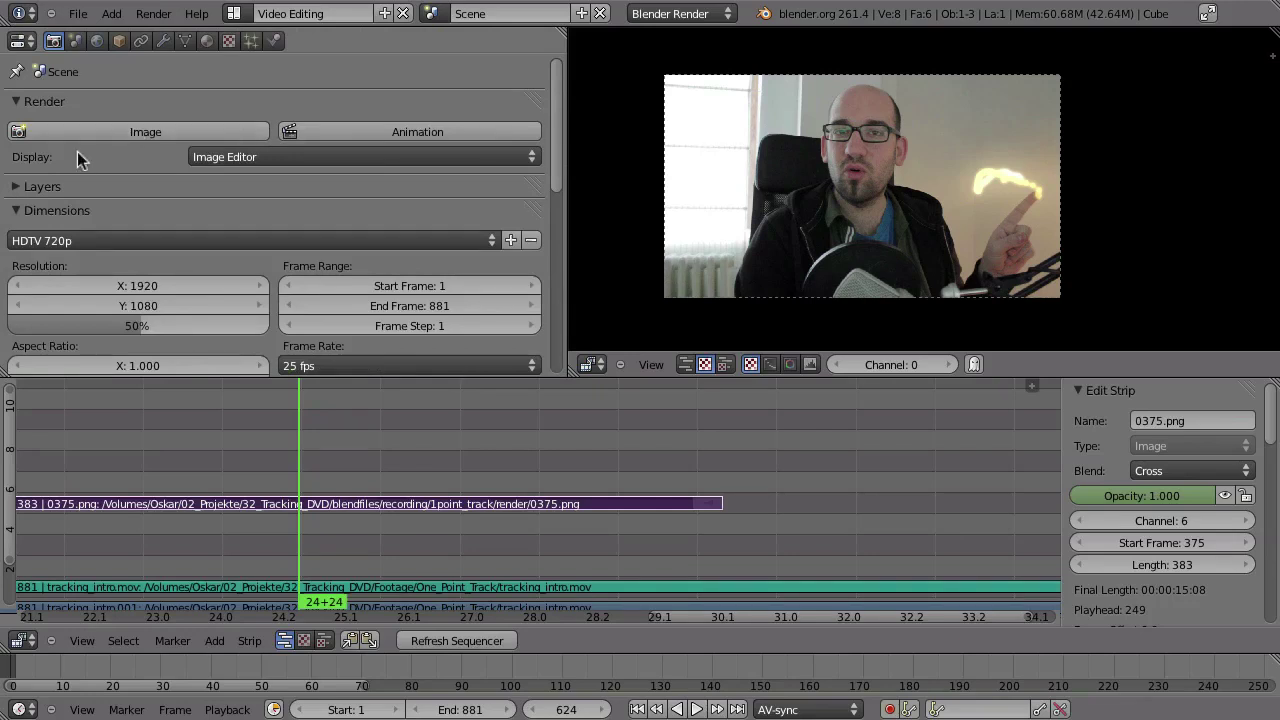
{"action": "left_click", "coordinate": [130, 240]}
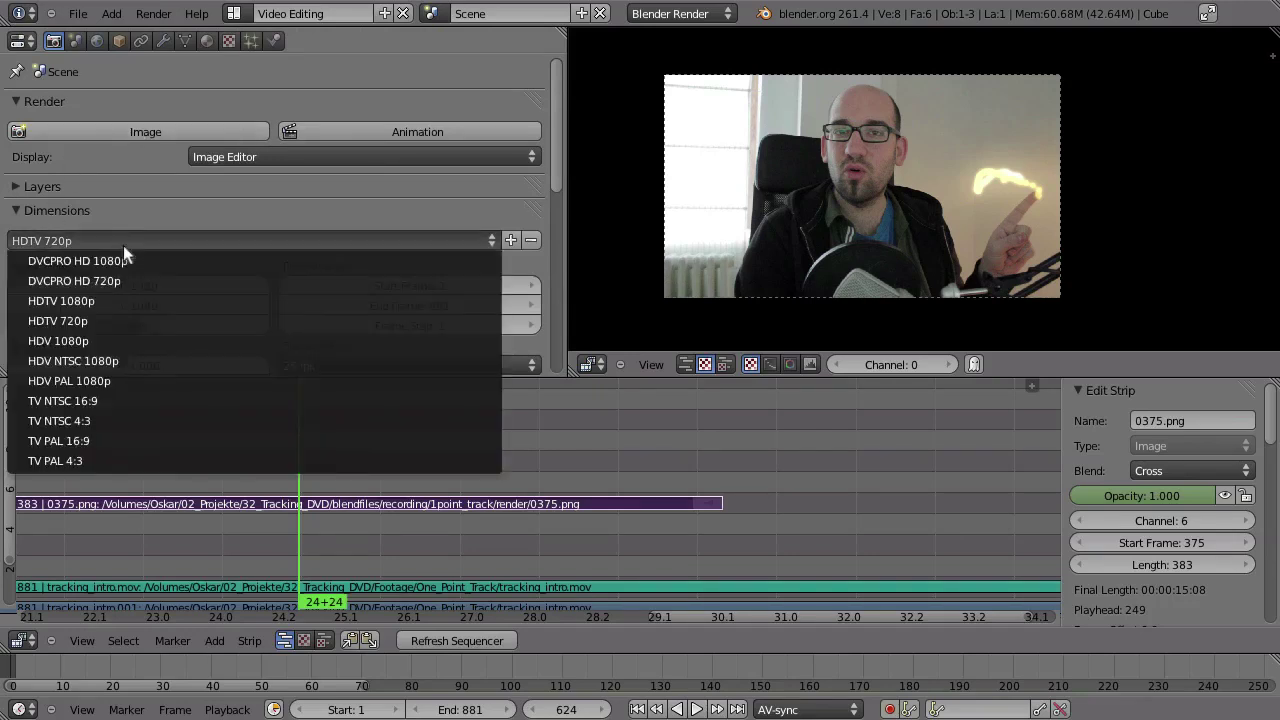
{"action": "left_click", "coordinate": [17, 320]}
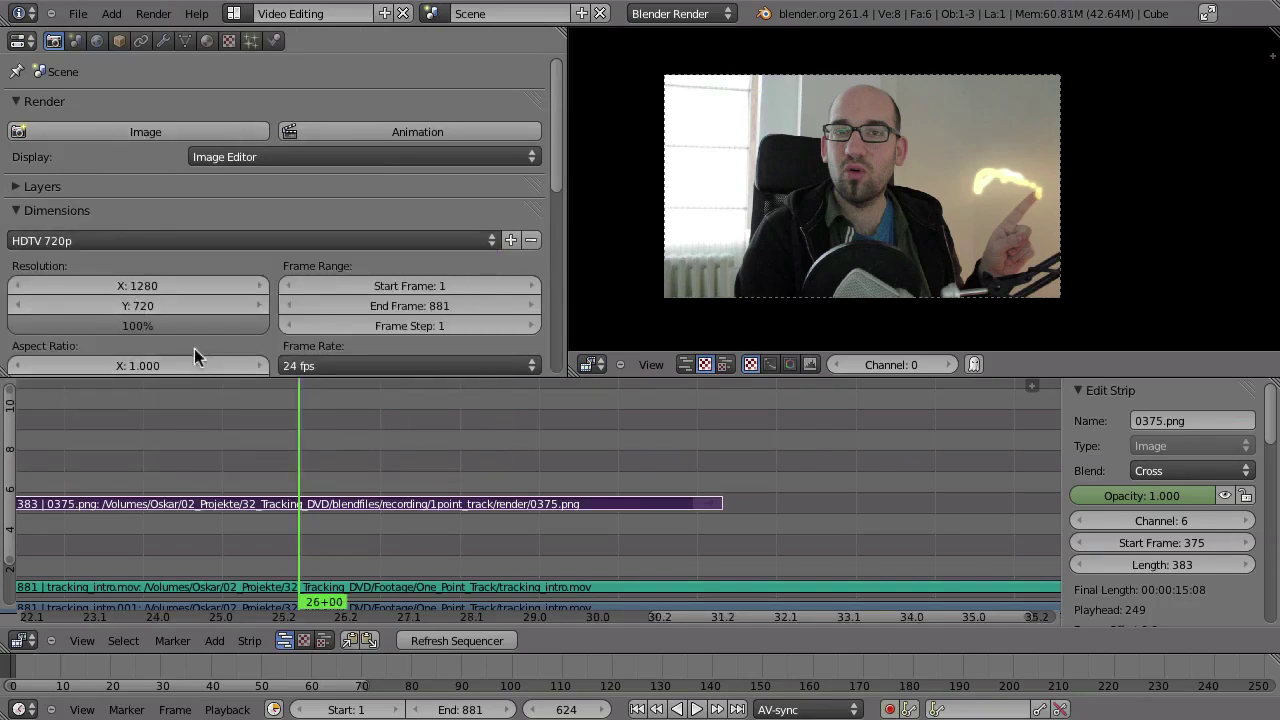
{"action": "scroll", "coordinate": [200, 332], "scroll_direction": "down", "scroll_amount": 1}
{"action": "scroll", "coordinate": [200, 332], "scroll_direction": "down", "scroll_amount": 5}
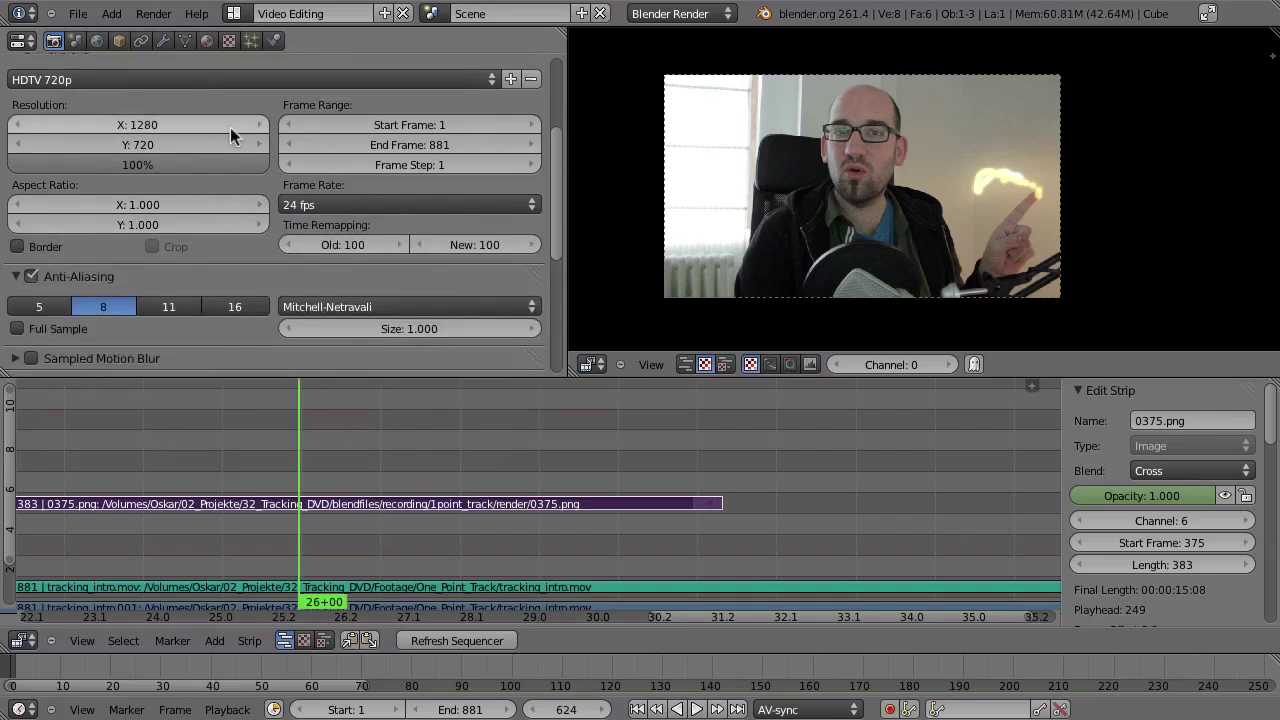
Set the frame rate to 25 fps.
{"action": "left_click", "coordinate": [324, 207]}
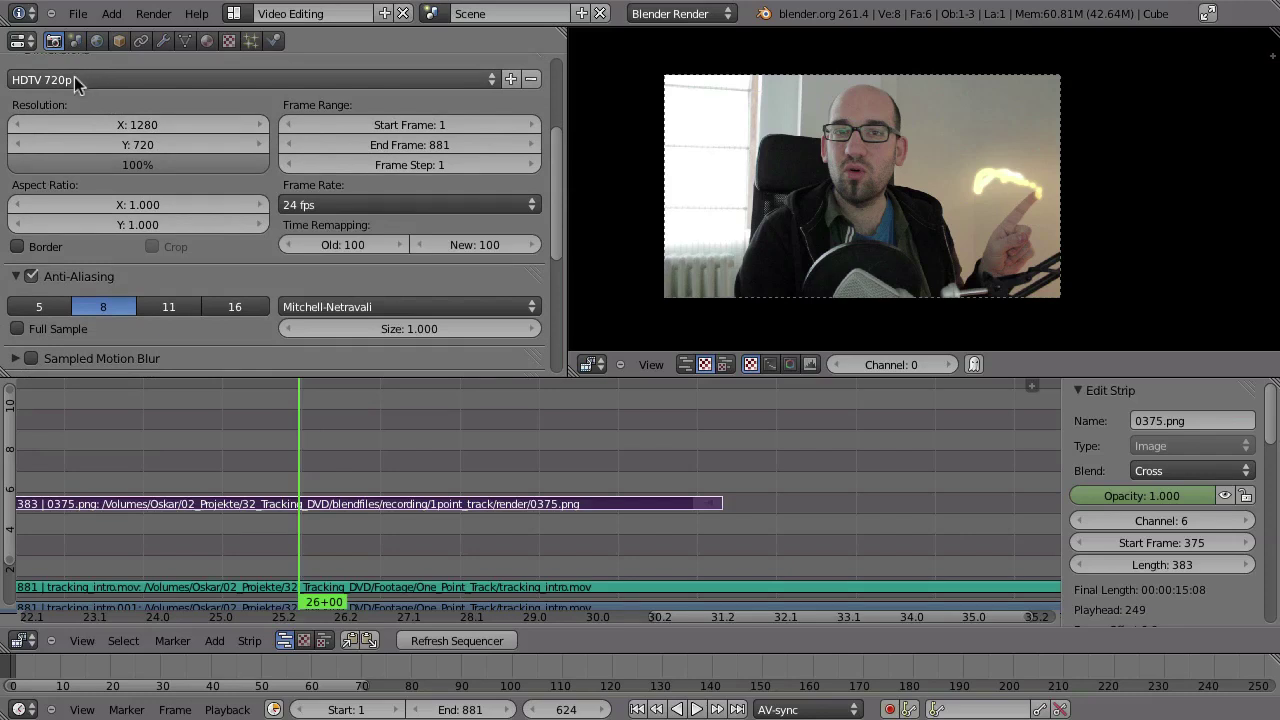
{"action": "left_click", "coordinate": [300, 206]}
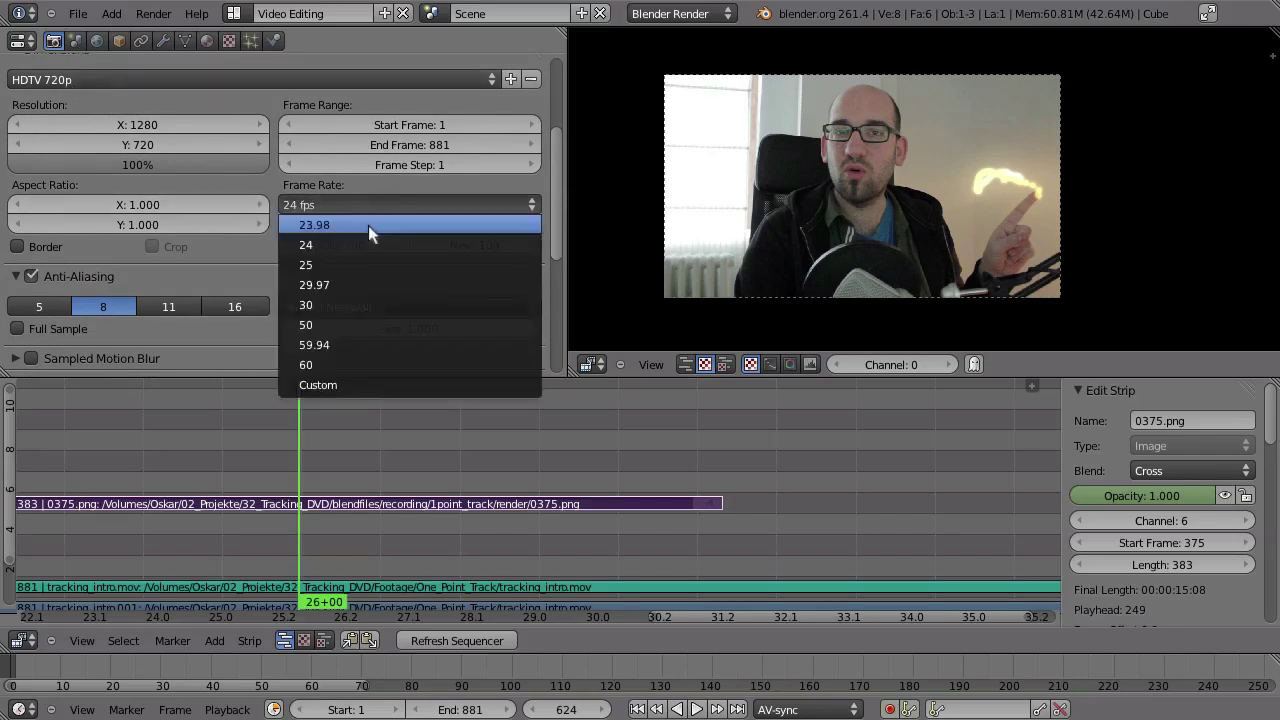
{"action": "left_click", "coordinate": [307, 266]}
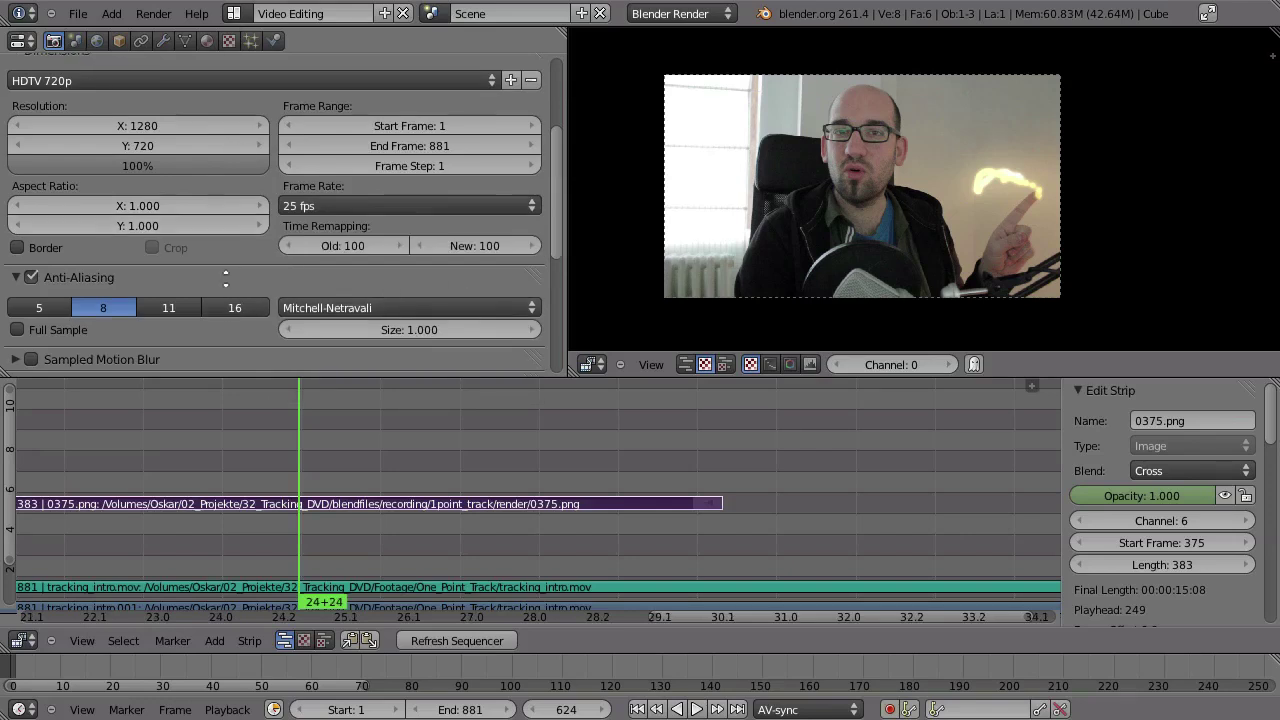
{"action": "scroll", "coordinate": [225, 277], "scroll_direction": "down", "scroll_amount": 6}
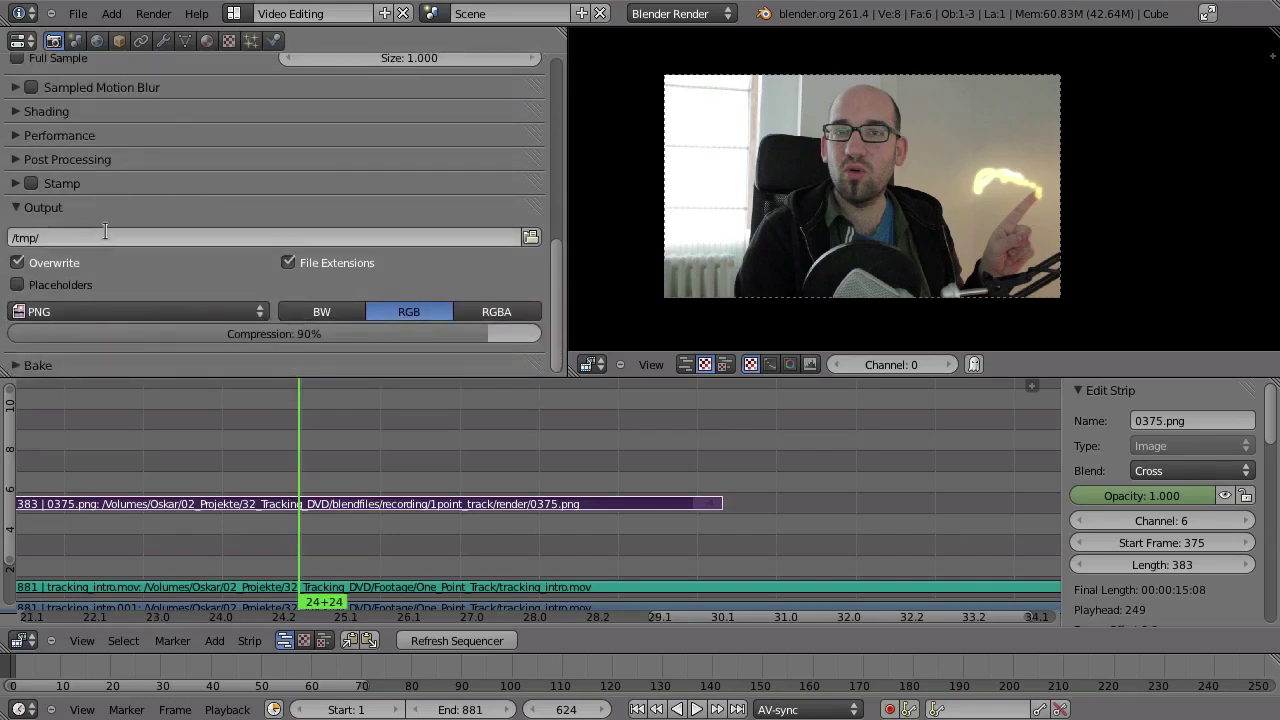
{"action": "scroll", "coordinate": [105, 232], "scroll_direction": "up", "scroll_amount": 1}
{"action": "left_click", "coordinate": [530, 266]}
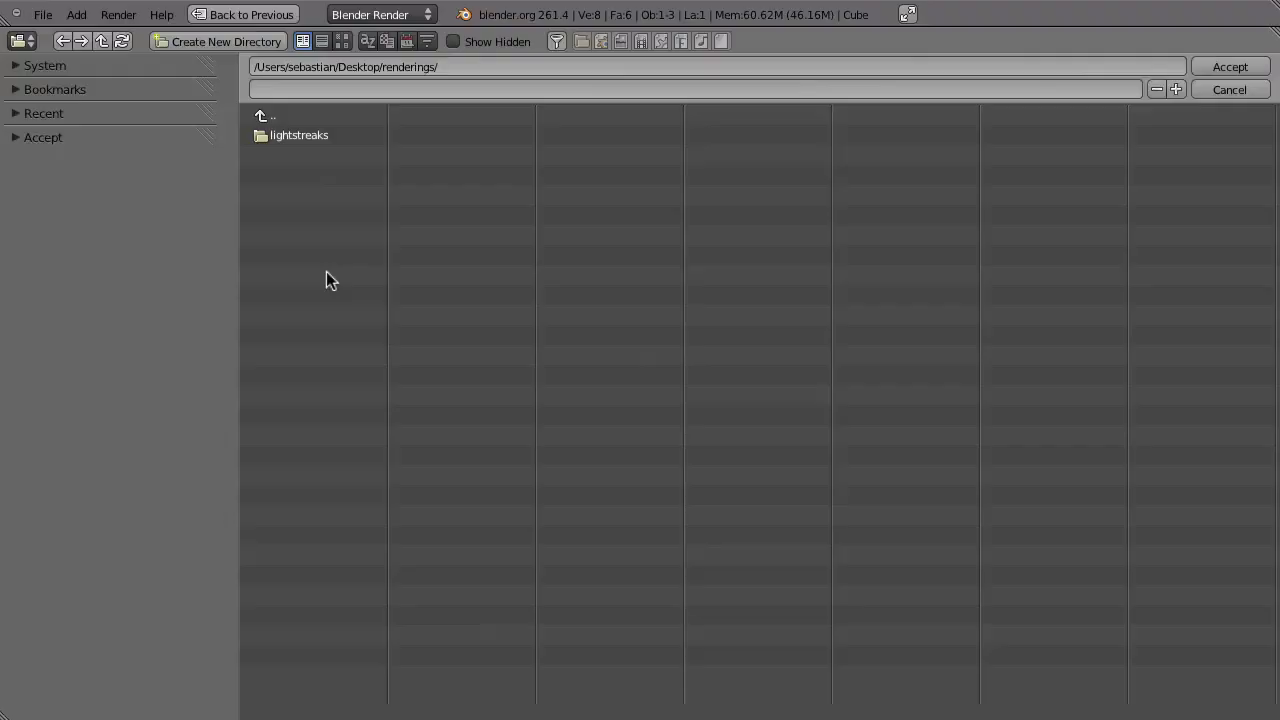
Accept the Desktop renderings folder as the output path and set the file format to H.264.
{"action": "left_click", "coordinate": [1236, 68]}
{"action": "scroll", "coordinate": [150, 307], "scroll_direction": "down", "scroll_amount": 4}
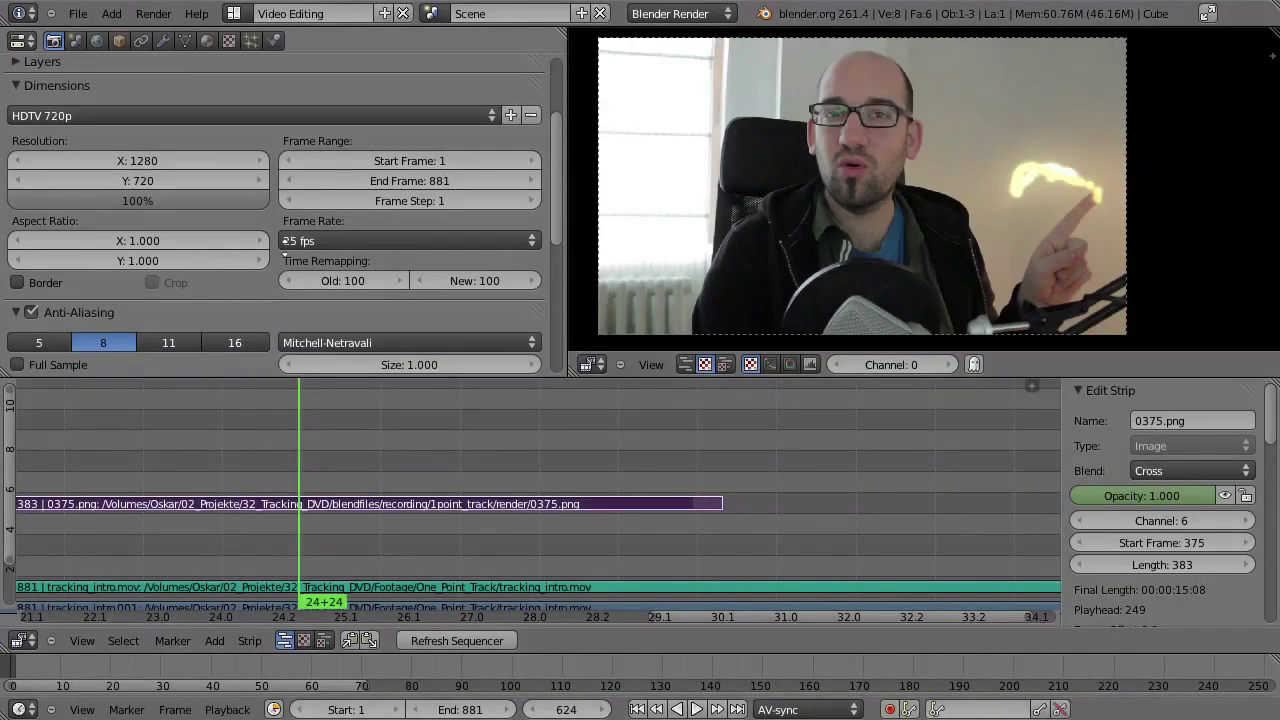
{"action": "scroll", "coordinate": [150, 307], "scroll_direction": "down", "scroll_amount": 4}
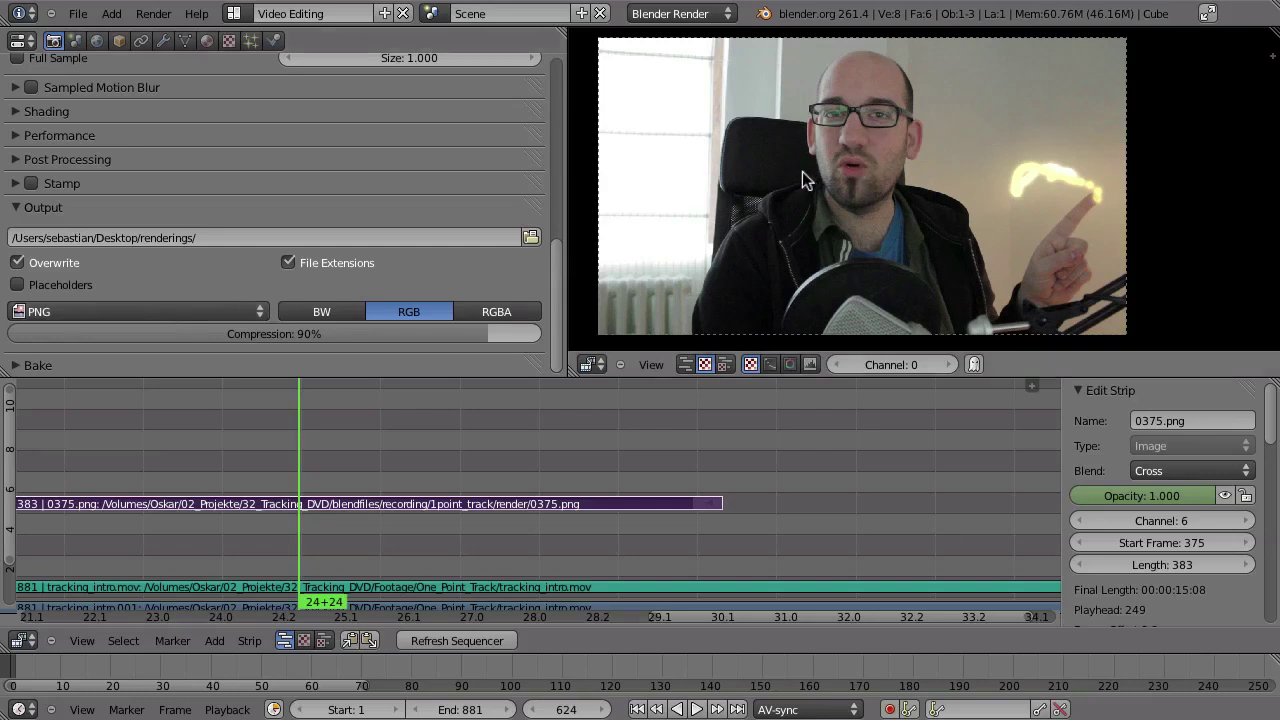
{"action": "left_click", "coordinate": [66, 312]}
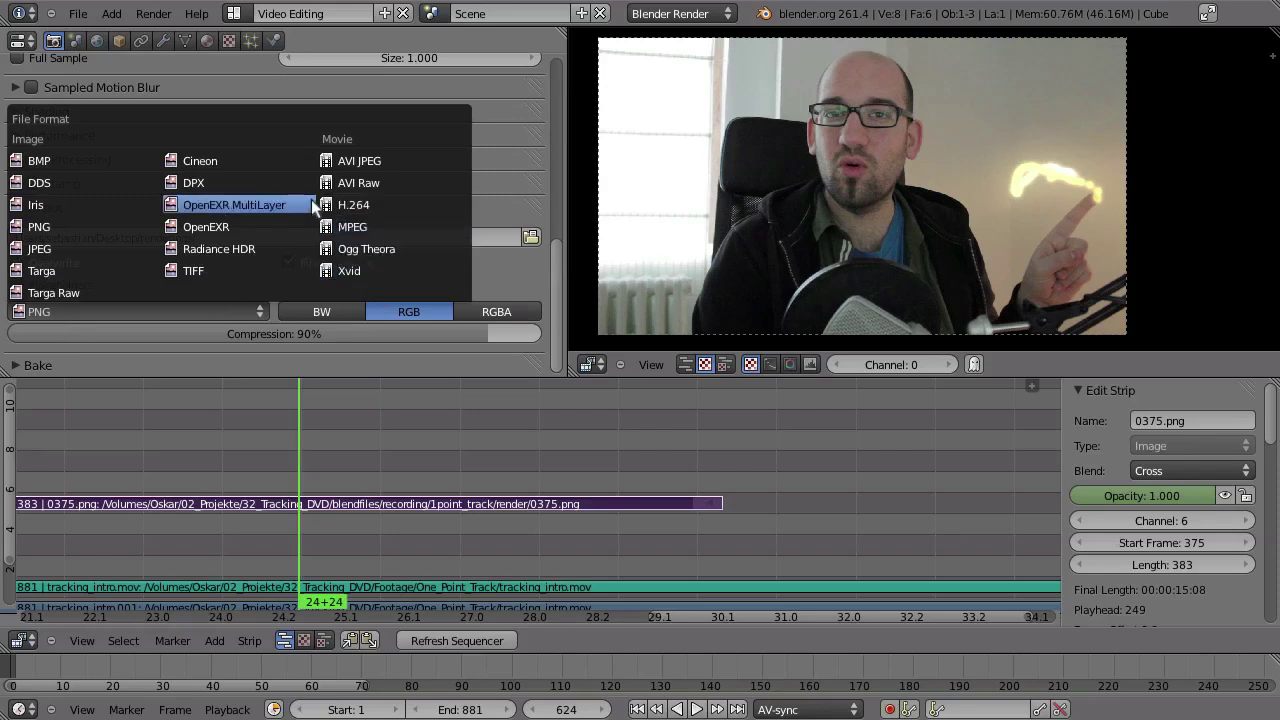
{"action": "left_click", "coordinate": [366, 203]}
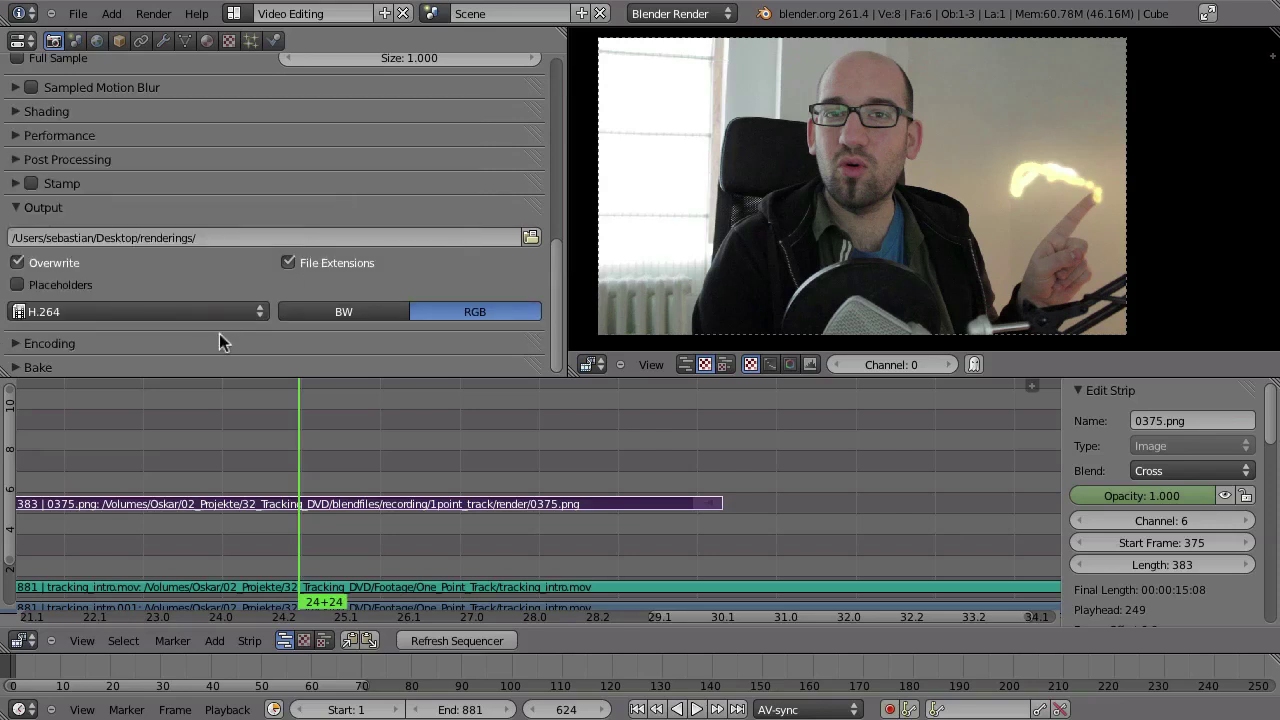
Set the audio codec to MP3 under Encoding and render the animation.
{"action": "left_click", "coordinate": [15, 343]}
{"action": "scroll", "coordinate": [168, 108], "scroll_direction": "down", "scroll_amount": 5}
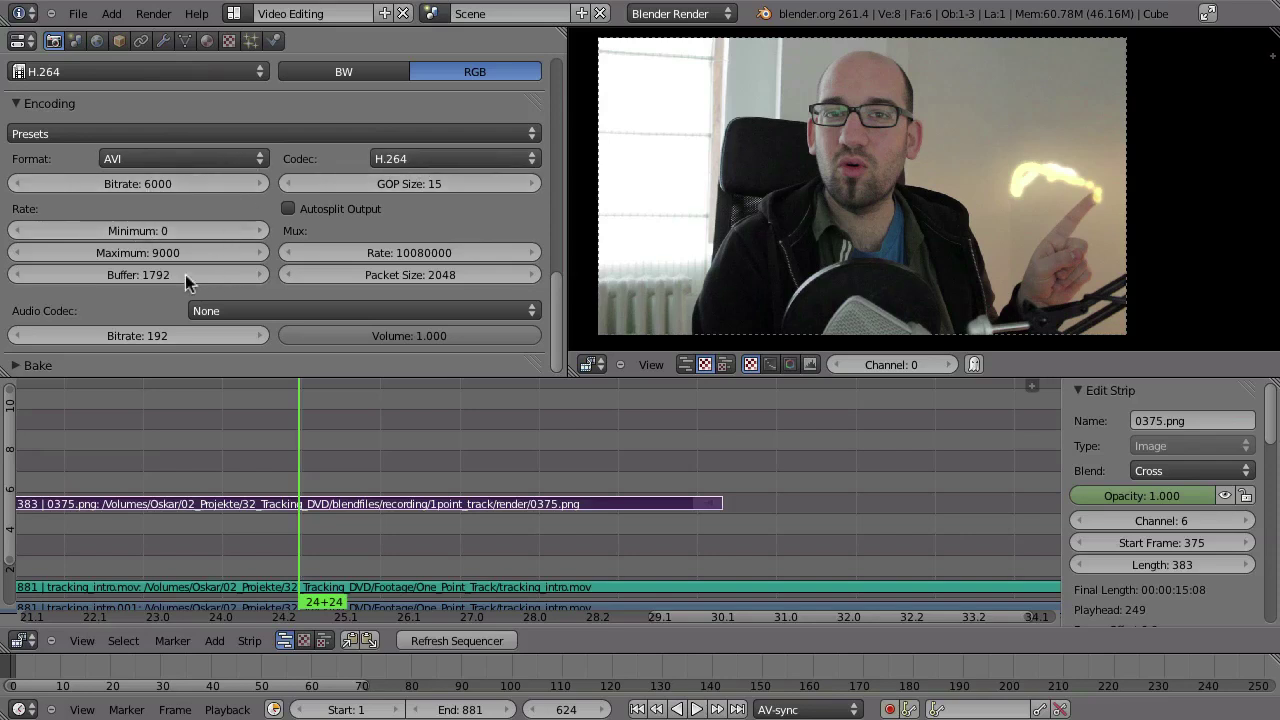
{"action": "left_click", "coordinate": [240, 312]}
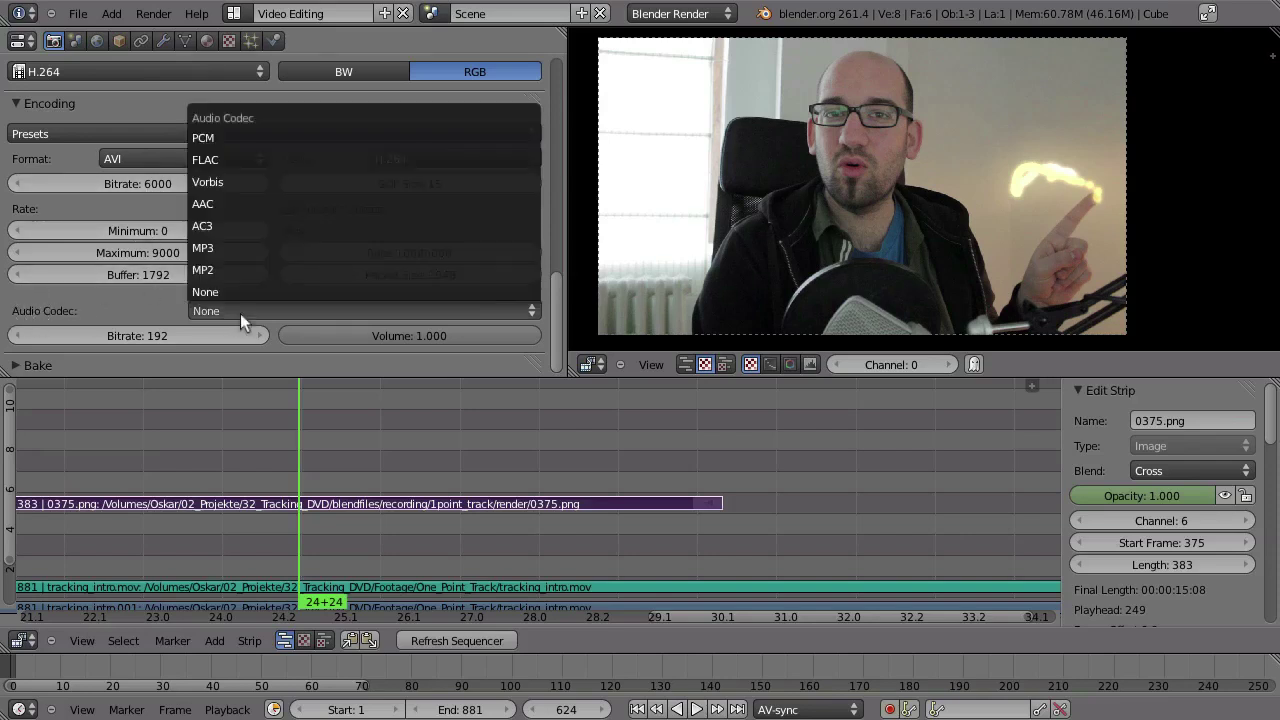
{"action": "left_click", "coordinate": [257, 248]}
{"action": "left_click_drag", "start_coordinate": [559, 318], "coordinate": [484, 77]}
{"action": "left_click", "coordinate": [398, 135]}
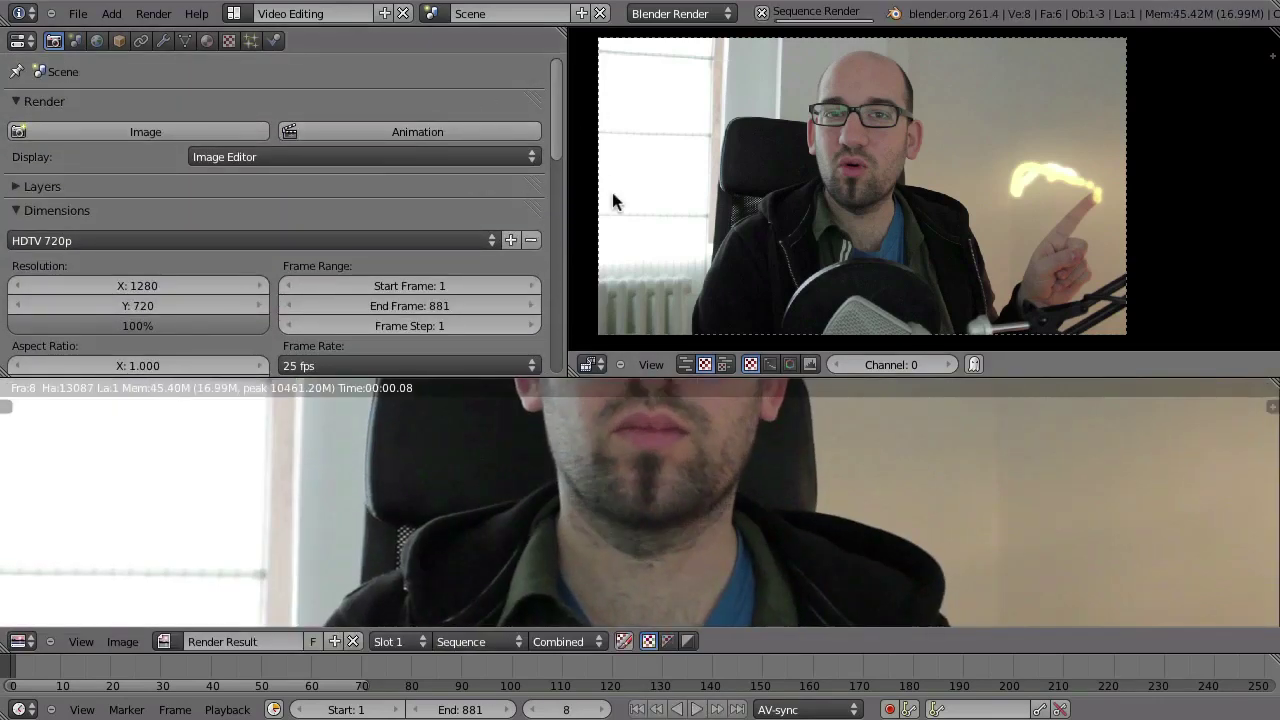